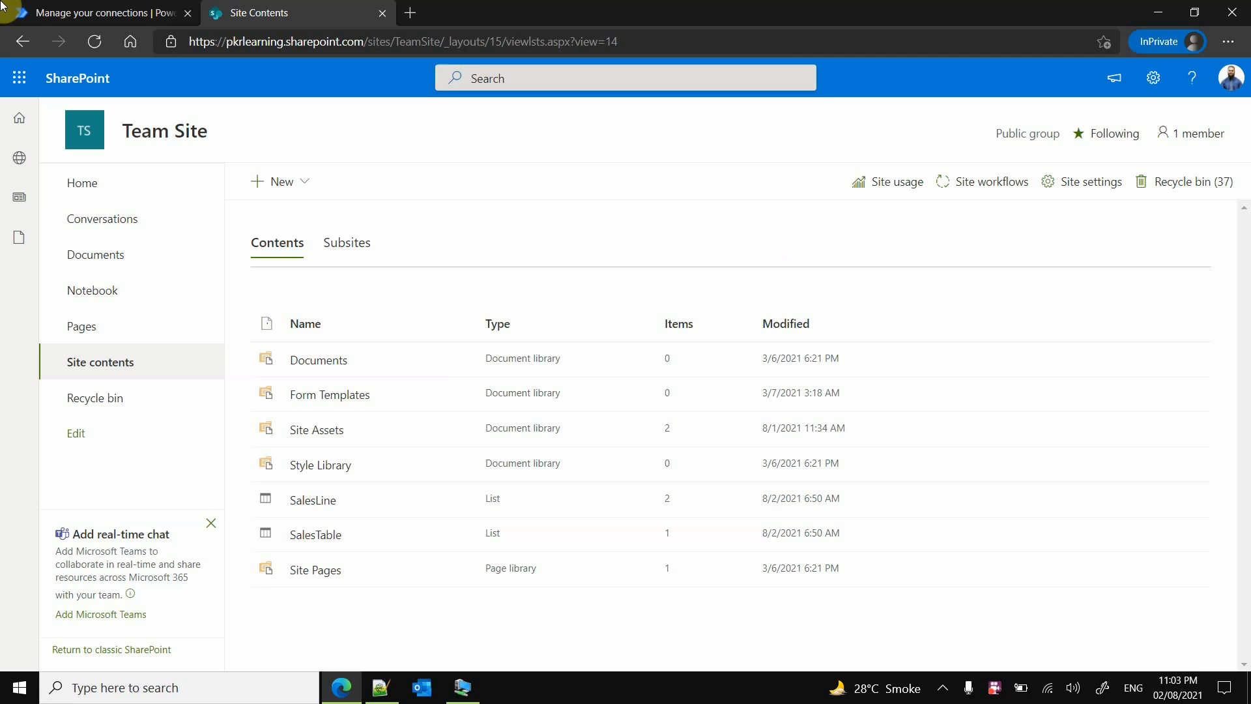
Switch to Notepad++ and review the CustConfirmJour table name and its fields, from InvoiceAccount through ConfirmAmount
{"action": "left_click", "coordinate": [381, 688]}
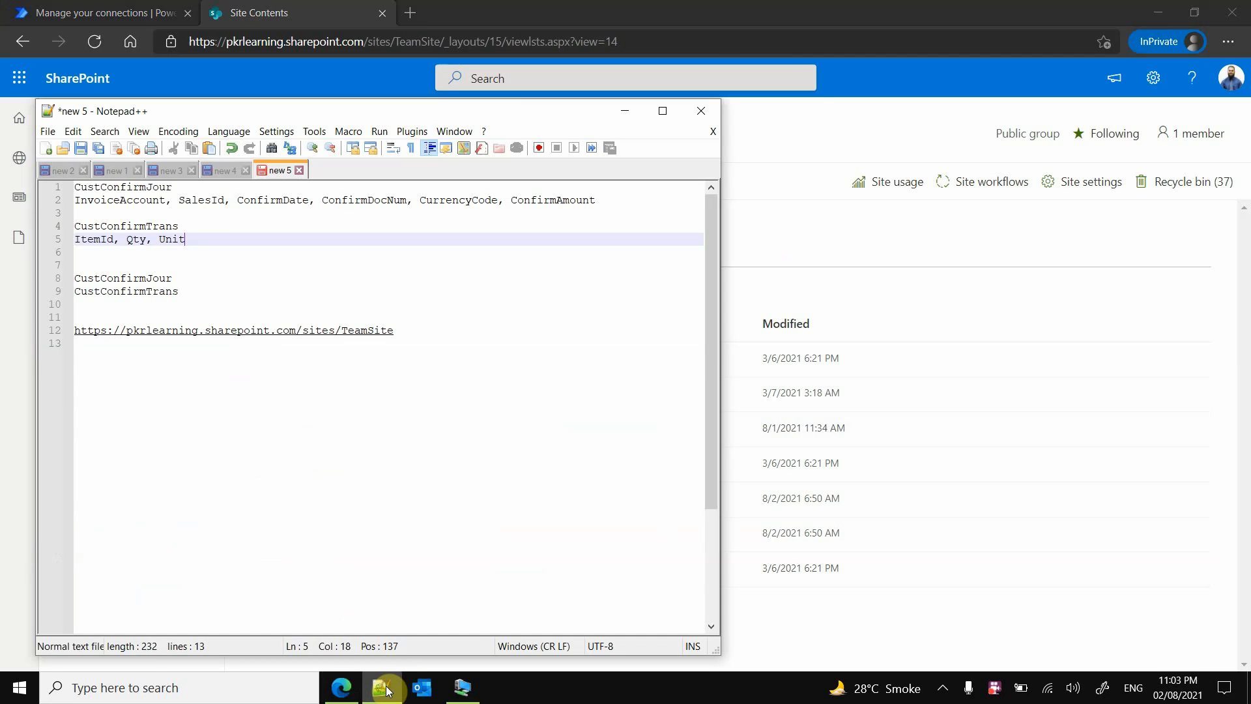
{"action": "double_click", "coordinate": [551, 116]}
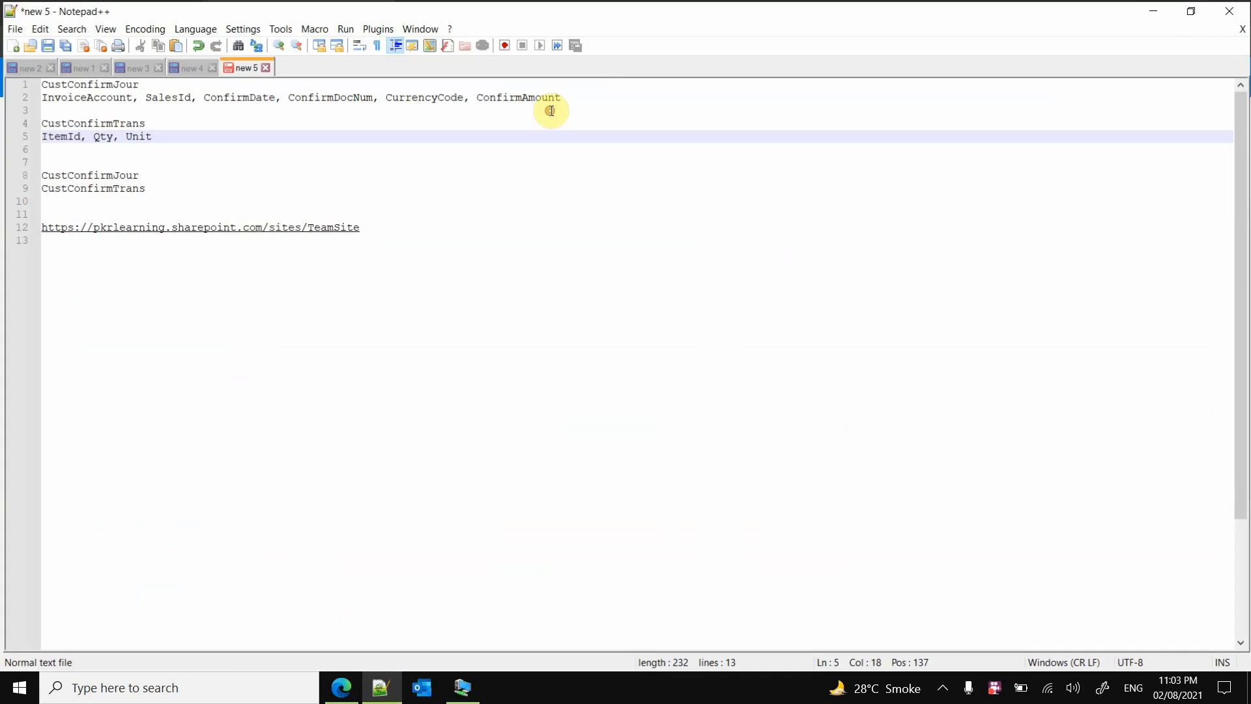
{"action": "left_click_drag", "start_coordinate": [162, 84], "coordinate": [38, 83]}
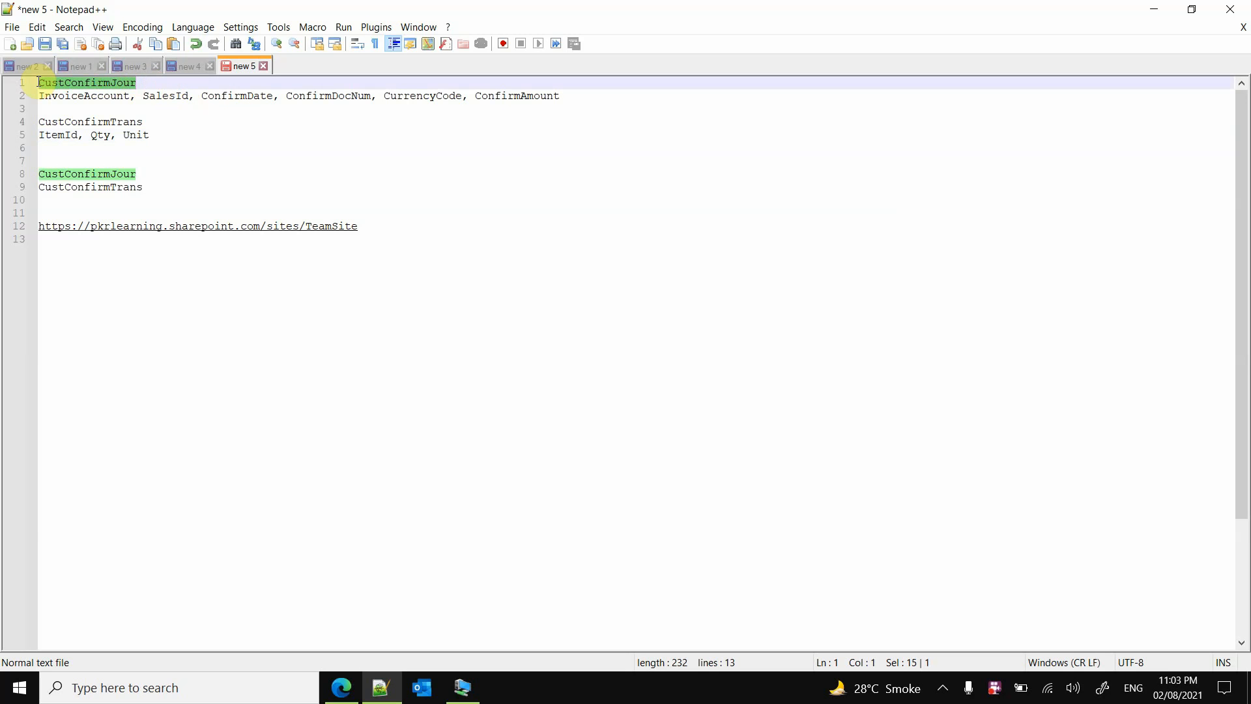
{"action": "left_click", "coordinate": [128, 95]}
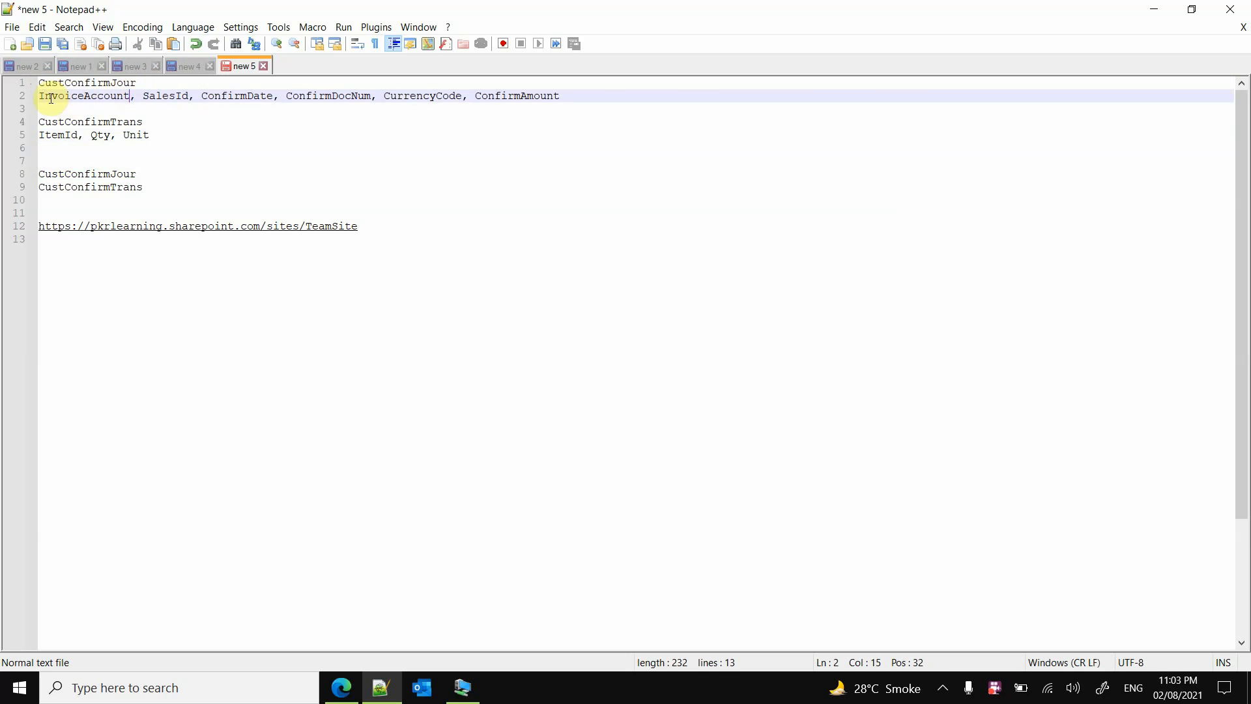
{"action": "left_click_drag", "start_coordinate": [38, 96], "coordinate": [135, 96]}
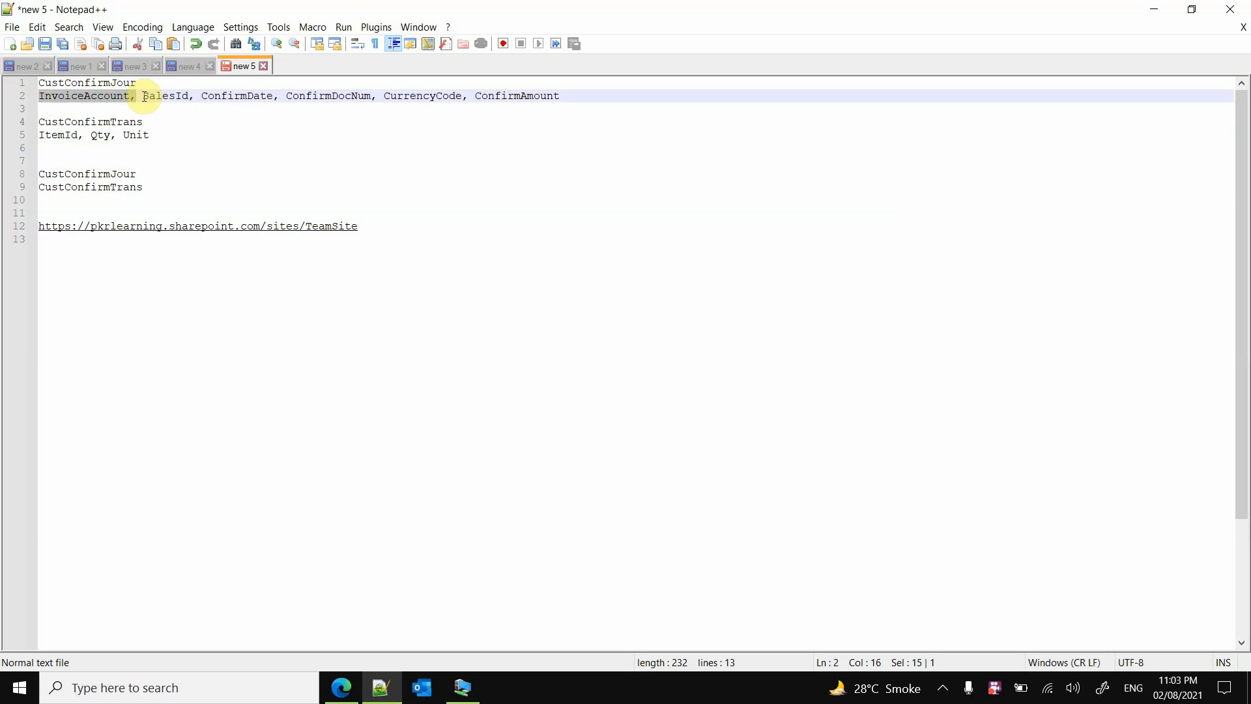
{"action": "left_click_drag", "start_coordinate": [142, 97], "coordinate": [196, 96]}
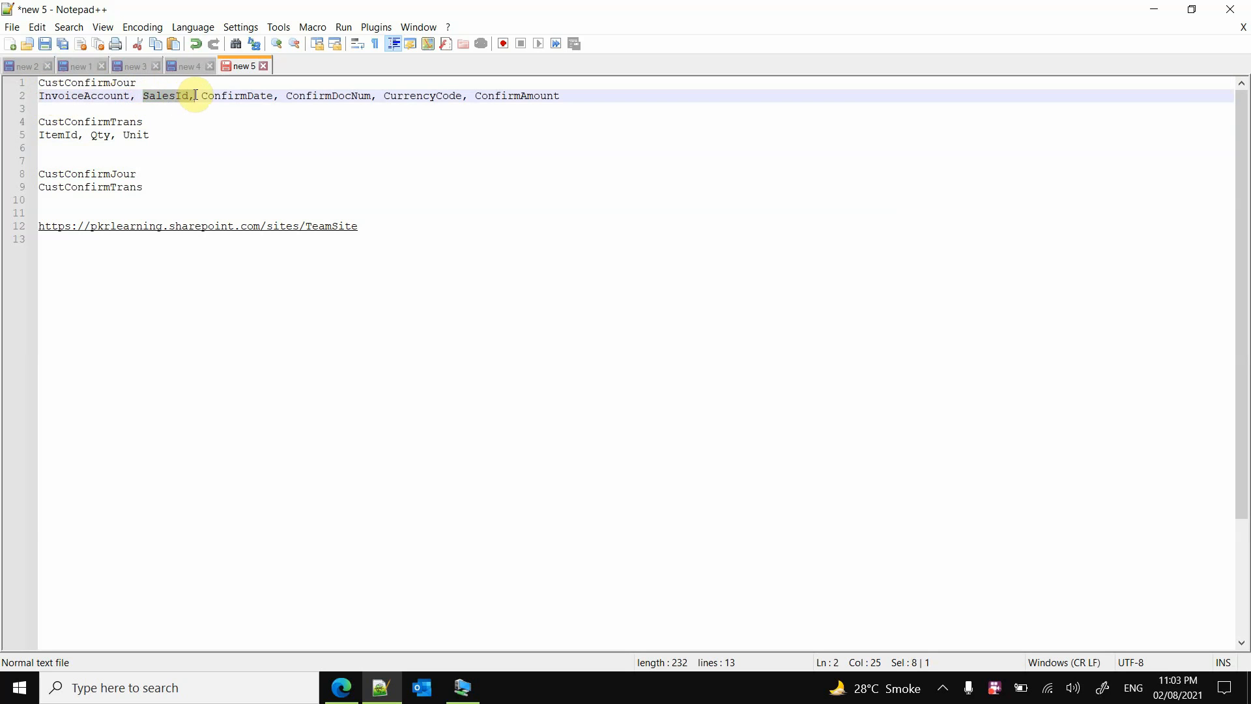
{"action": "double_click", "coordinate": [229, 95]}
{"action": "double_click", "coordinate": [307, 96]}
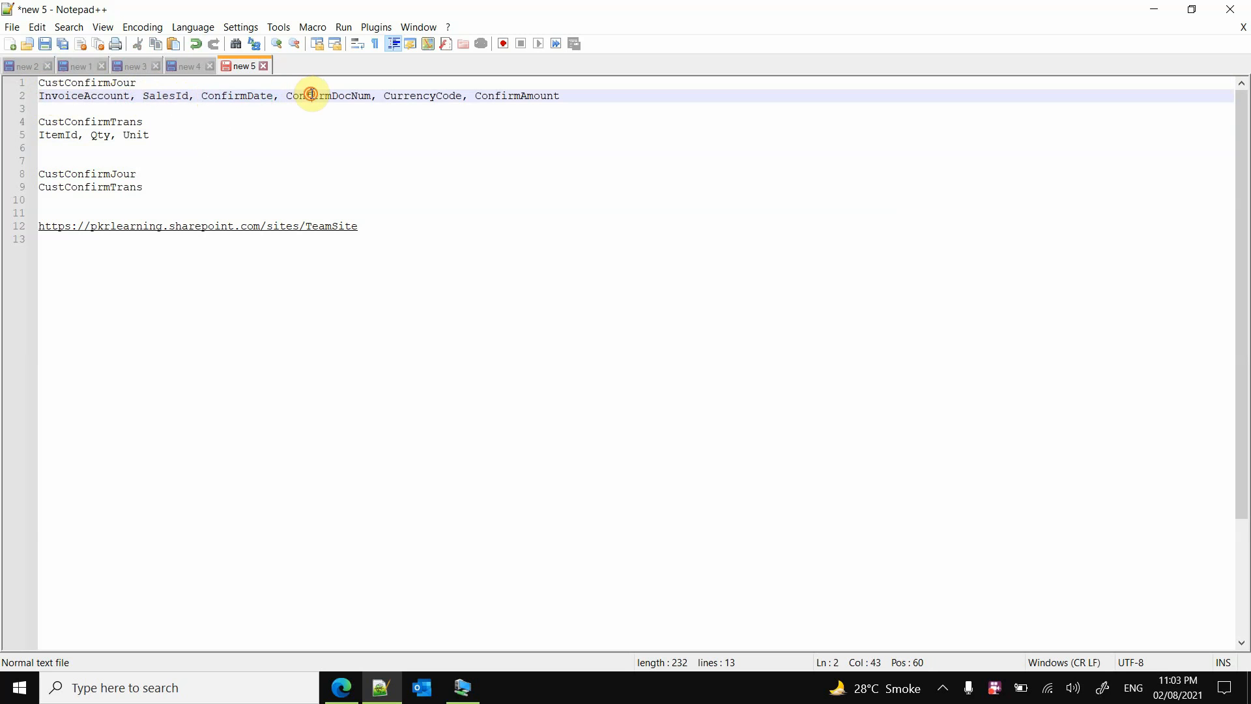
{"action": "double_click", "coordinate": [326, 98]}
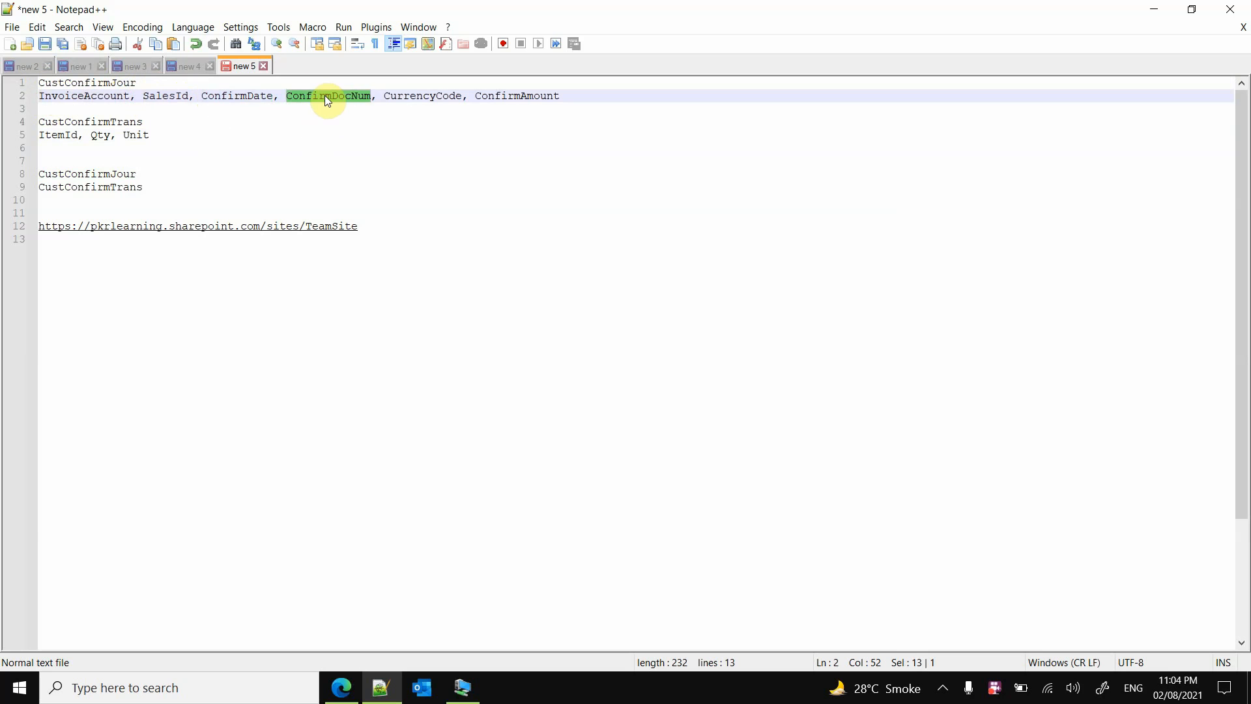
{"action": "double_click", "coordinate": [399, 96]}
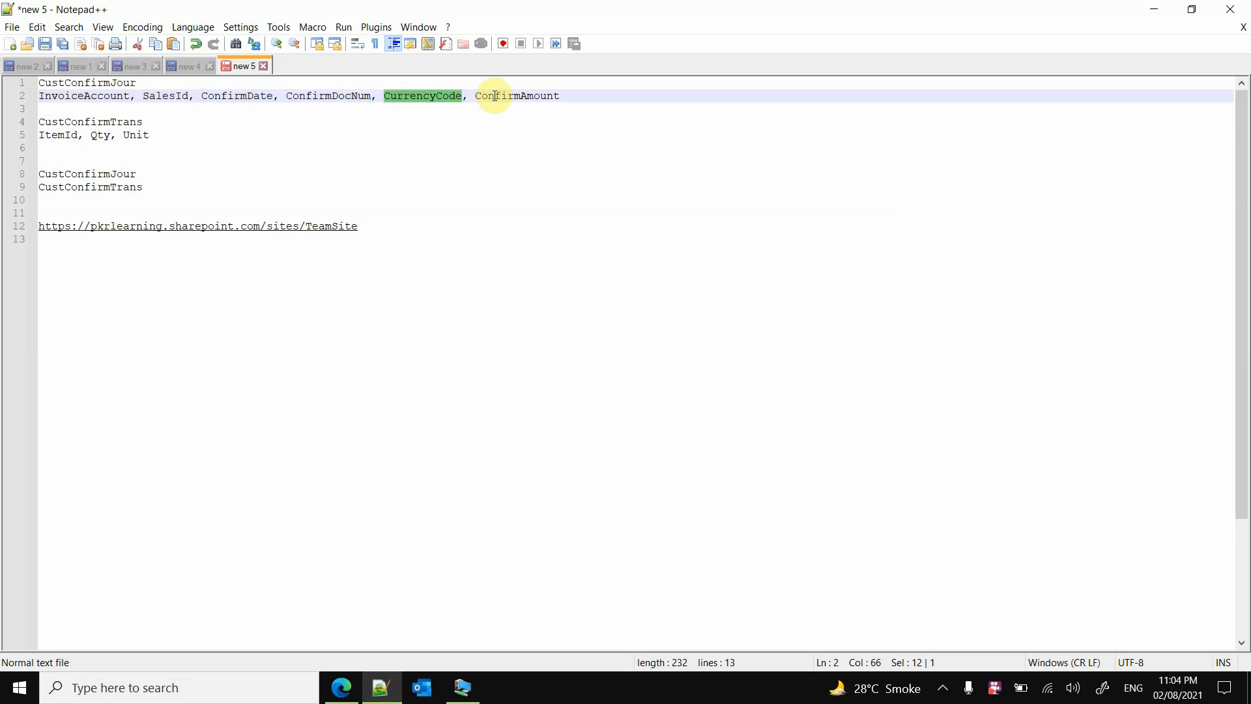
{"action": "double_click", "coordinate": [515, 93]}
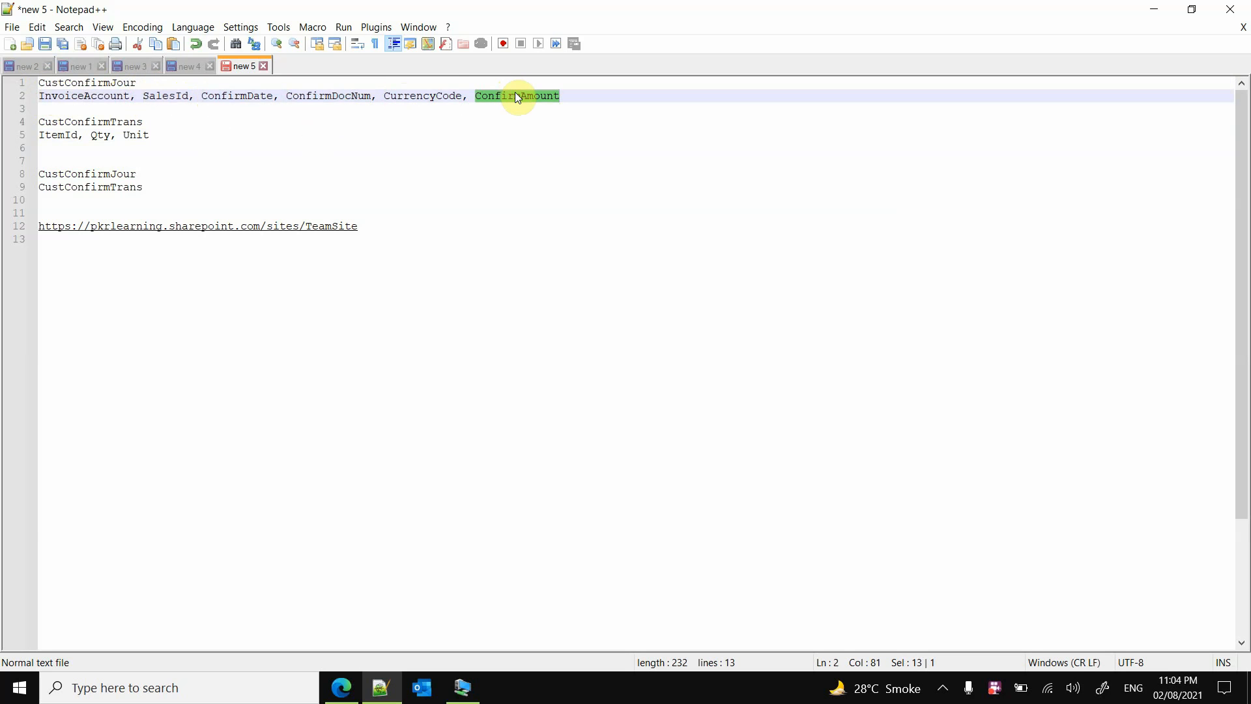
Review the CustConfirmTrans table name and its ItemId, Qty and Unit fields in the notes
{"action": "left_click", "coordinate": [109, 121]}
{"action": "left_click_drag", "start_coordinate": [160, 121], "coordinate": [39, 122]}
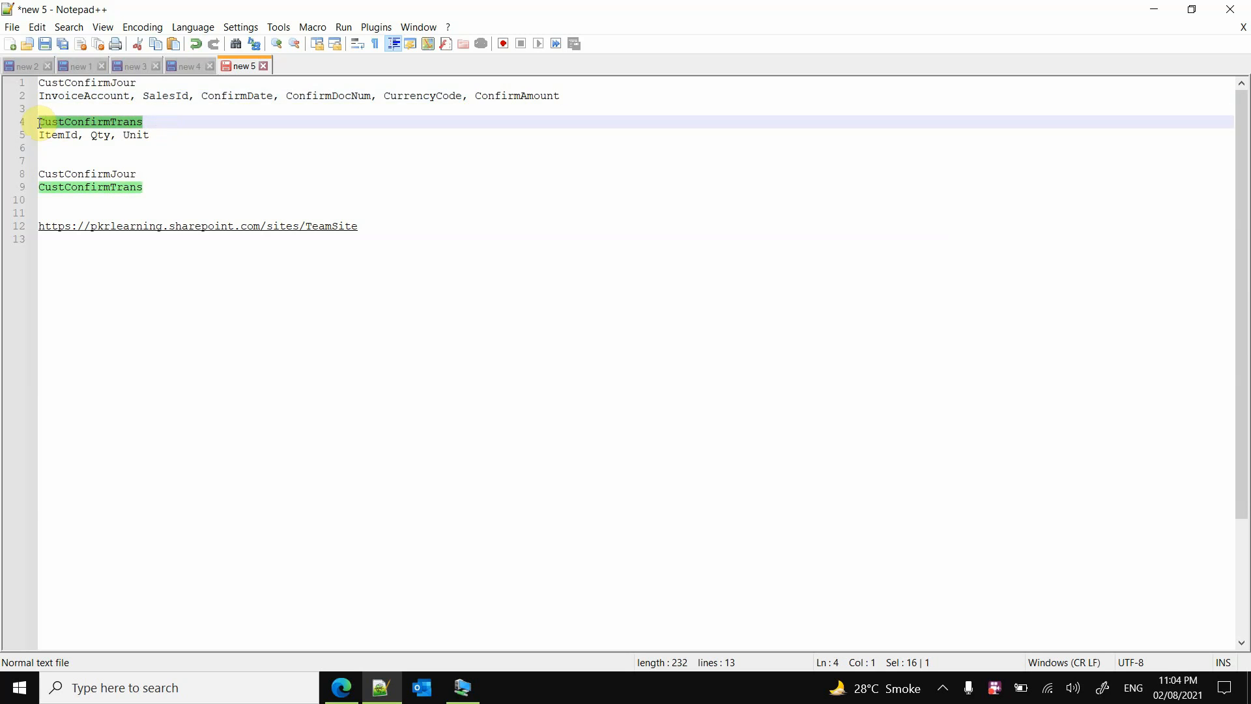
{"action": "double_click", "coordinate": [67, 135]}
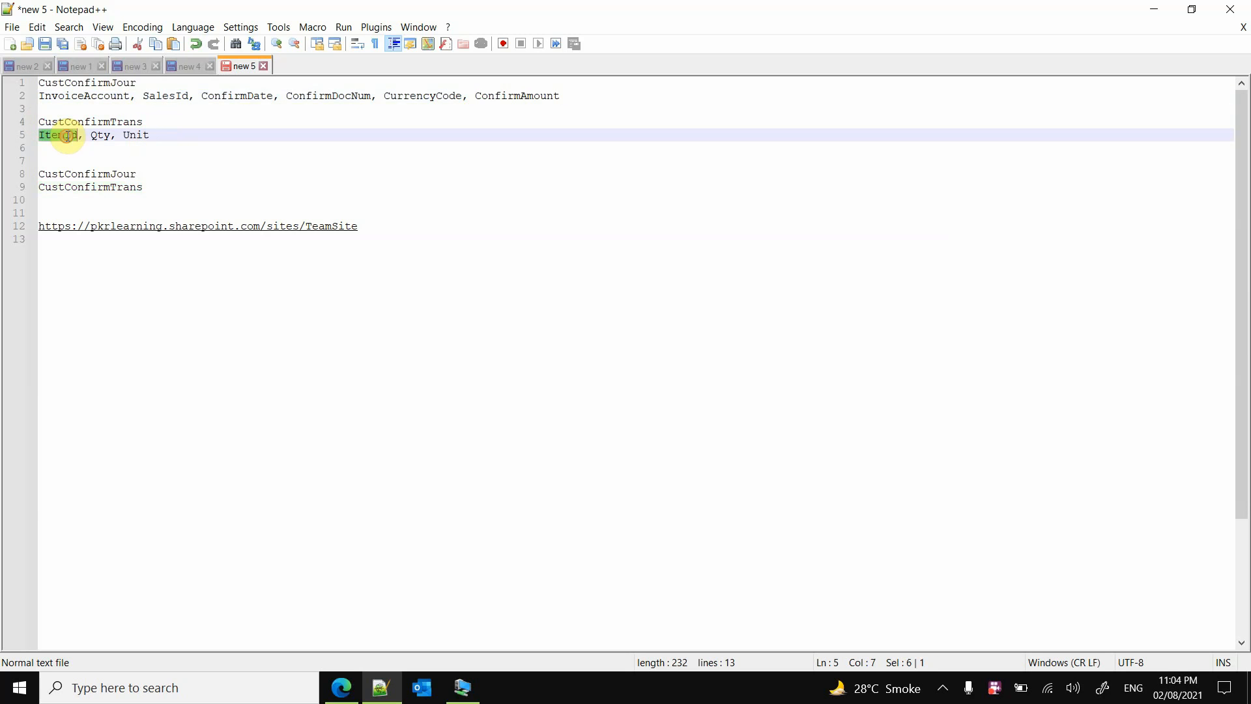
{"action": "left_click", "coordinate": [98, 135]}
{"action": "left_click", "coordinate": [145, 135]}
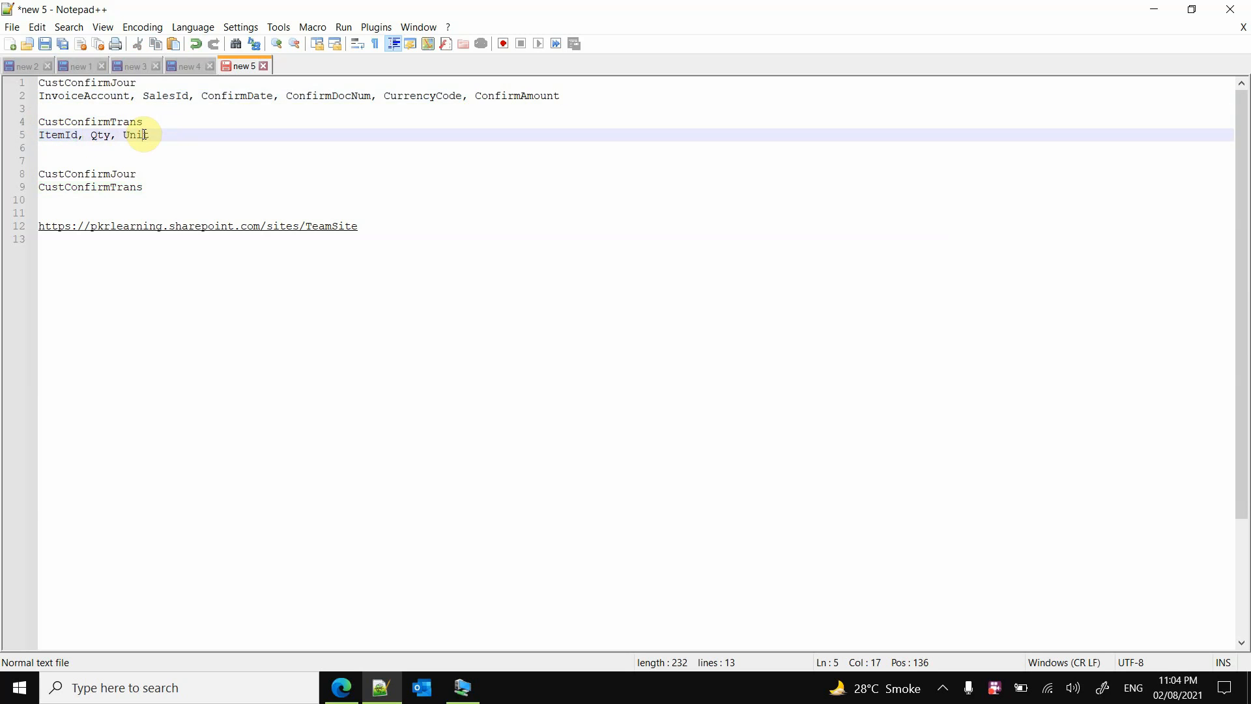
{"action": "double_click", "coordinate": [143, 134]}
{"action": "left_click", "coordinate": [174, 134]}
{"action": "left_click_drag", "start_coordinate": [174, 134], "coordinate": [37, 135]}
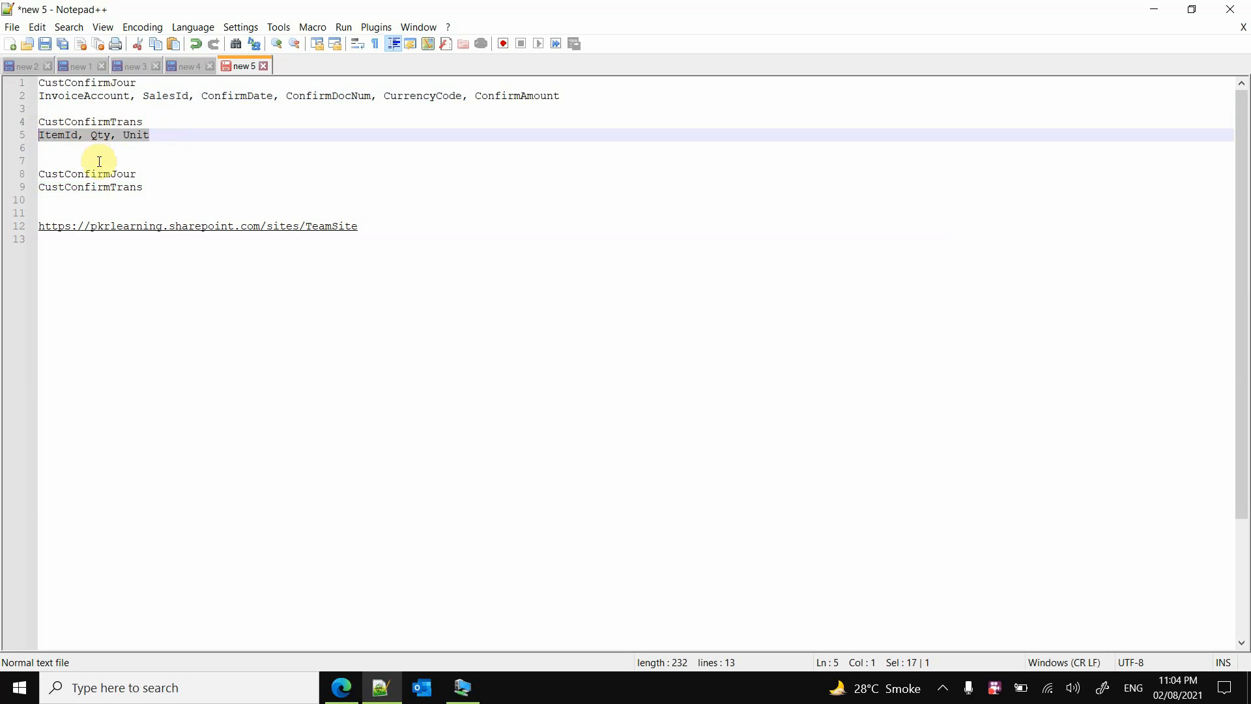
Look over both table definitions, the pair of list names and the SharePoint site address in the notes
{"action": "left_click", "coordinate": [134, 121]}
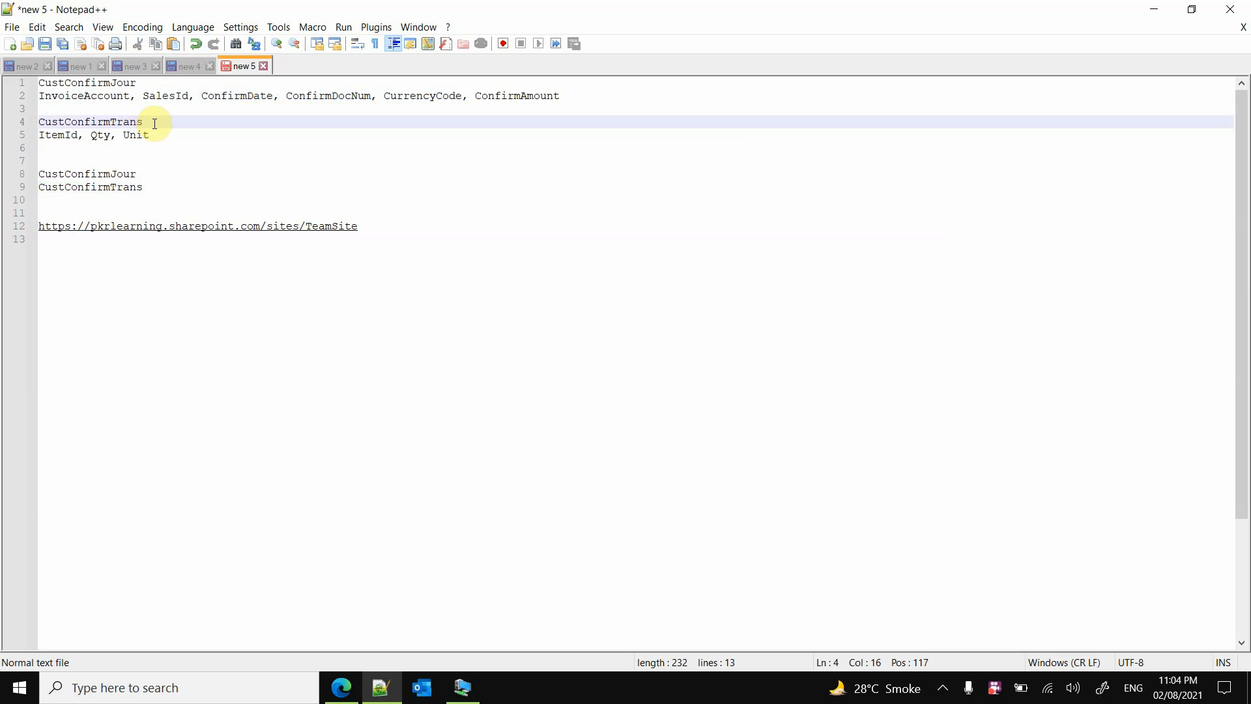
{"action": "left_click_drag", "start_coordinate": [154, 134], "coordinate": [38, 81]}
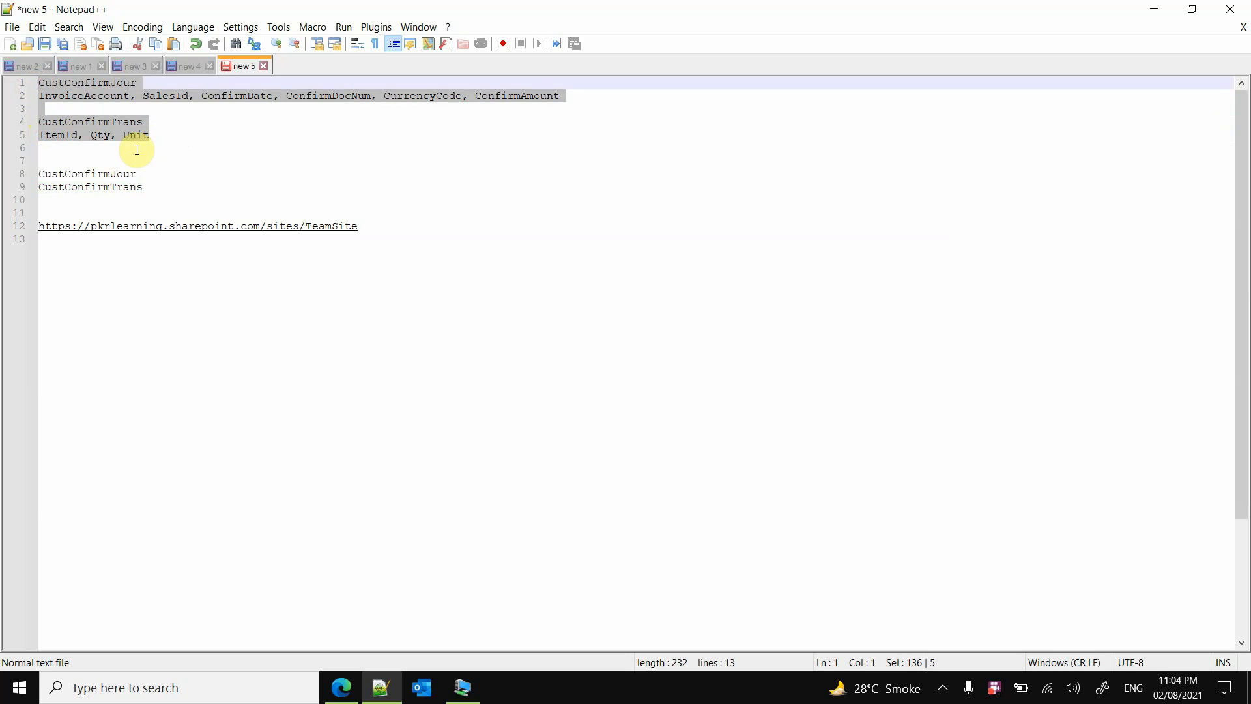
{"action": "left_click_drag", "start_coordinate": [145, 187], "coordinate": [38, 174]}
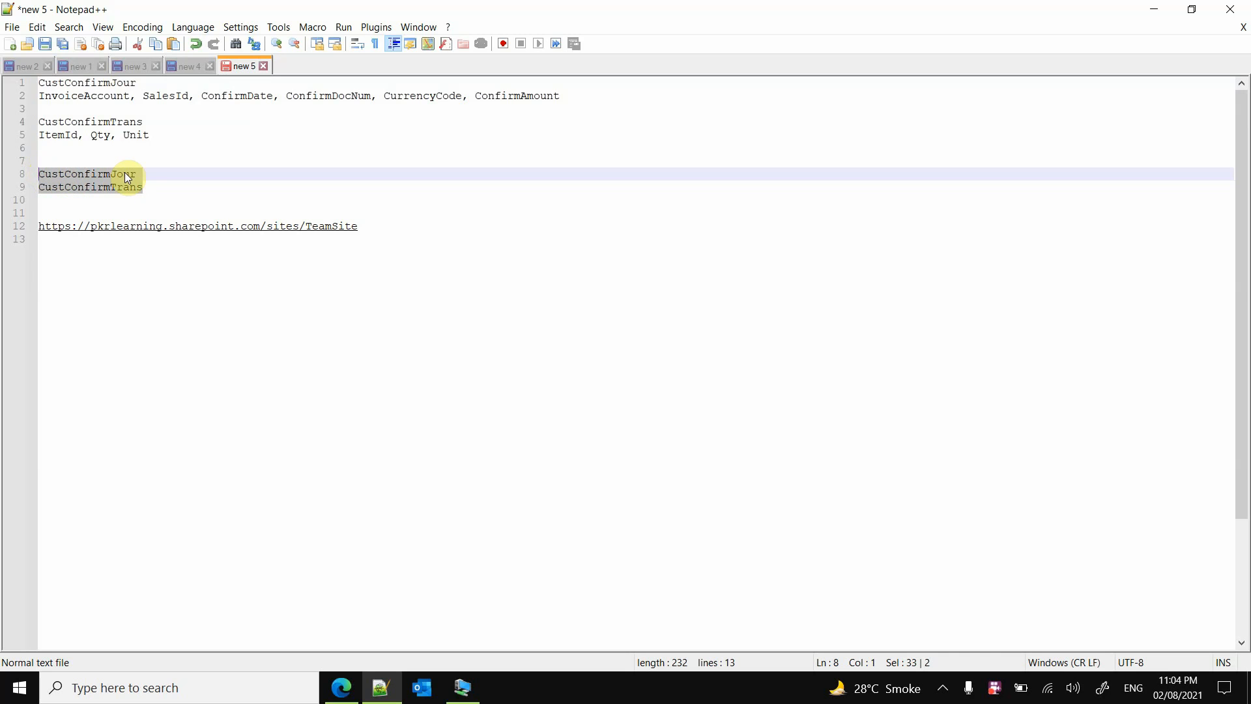
{"action": "left_click", "coordinate": [136, 226]}
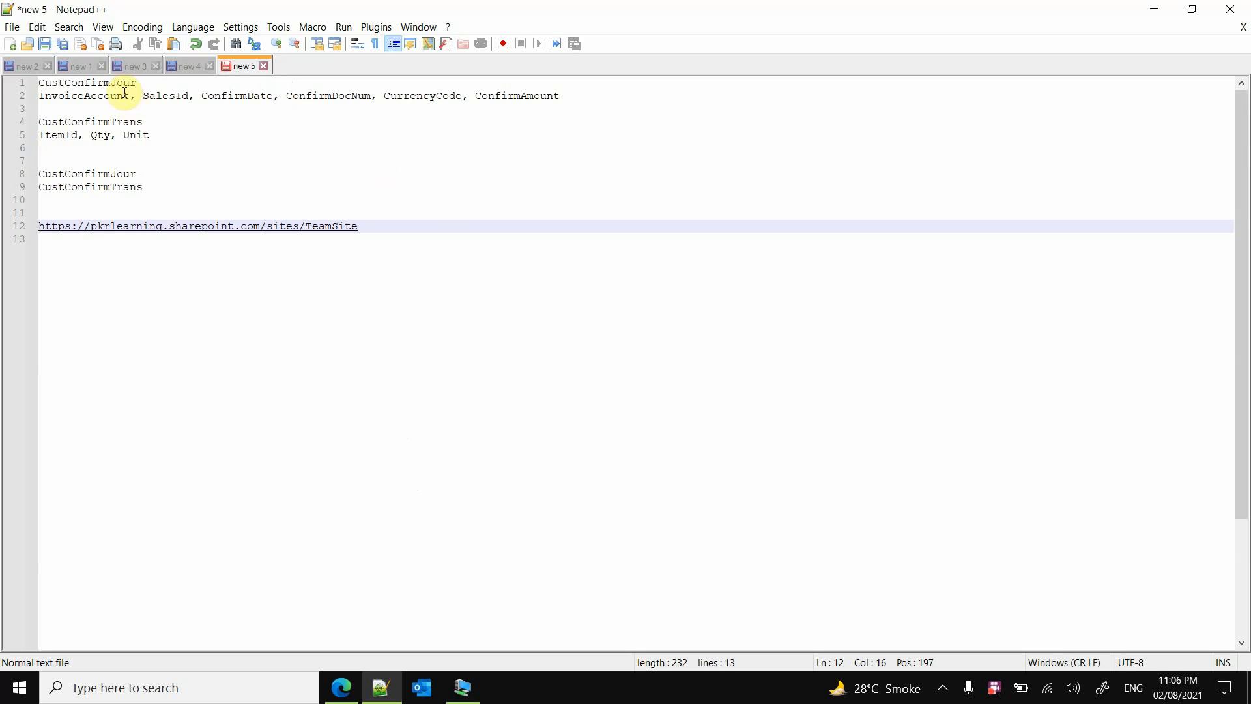
{"action": "left_click", "coordinate": [154, 81]}
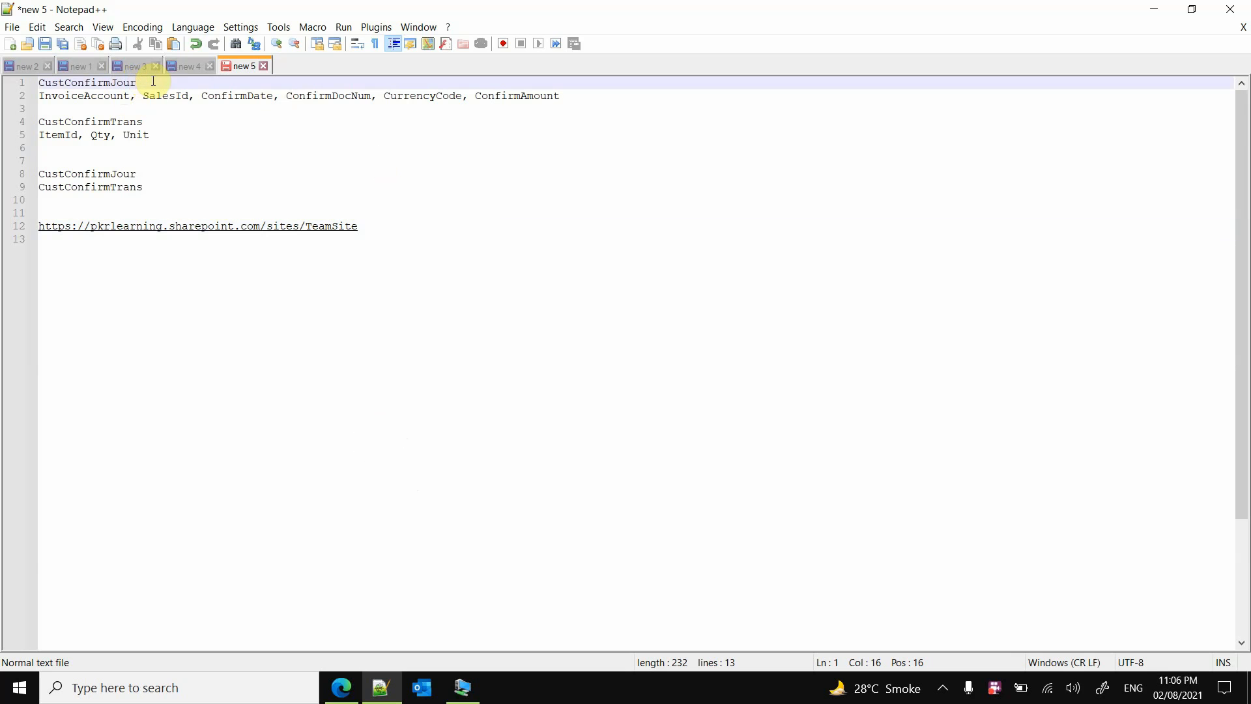
Switch to the SharePoint Team Site contents in Edge and view the available Office 365 apps
{"action": "left_click", "coordinate": [350, 697]}
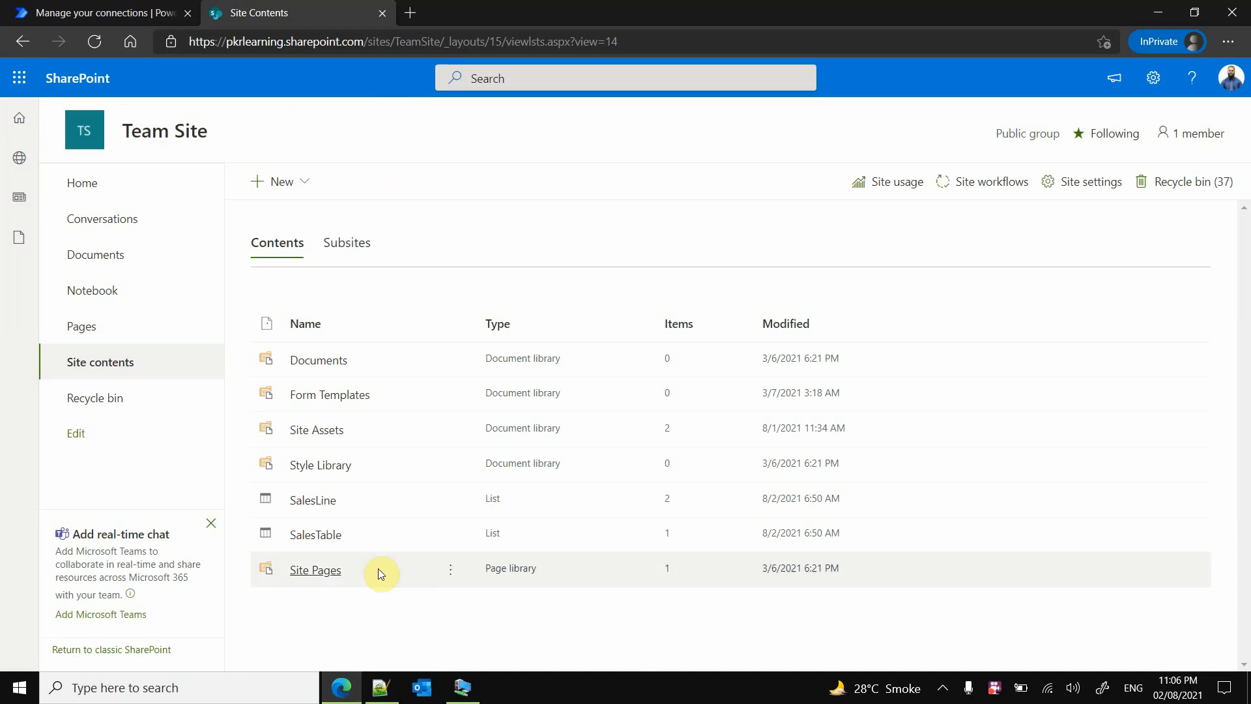
{"action": "left_click", "coordinate": [18, 79]}
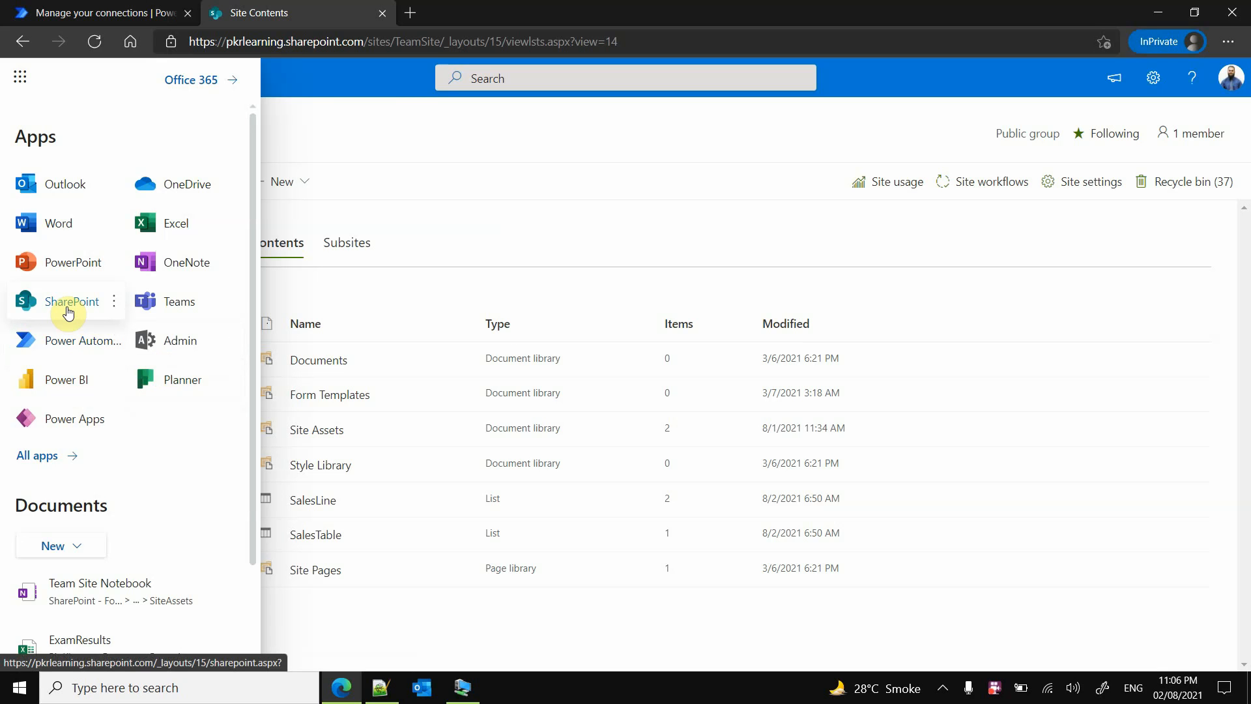
{"action": "left_click", "coordinate": [480, 140]}
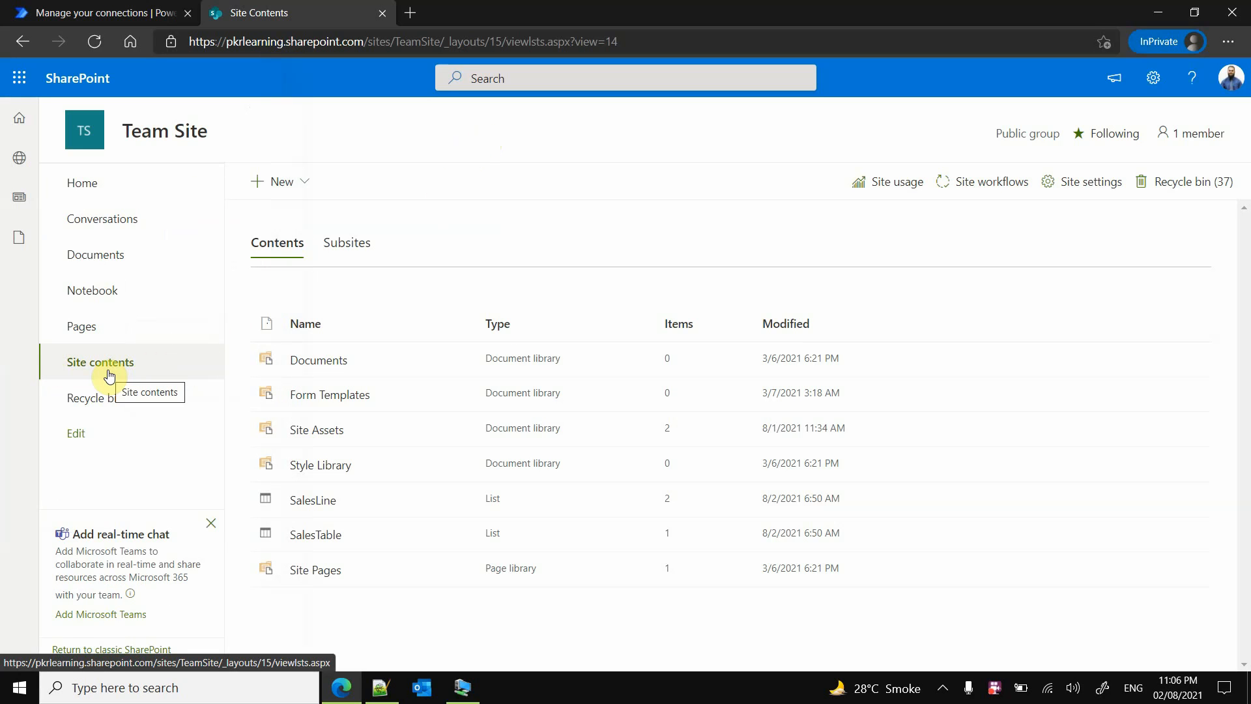
Start a new blank list on the Team Site and name it CustConfirmJour, copying the name from the Notepad++ notes
{"action": "left_click", "coordinate": [307, 188]}
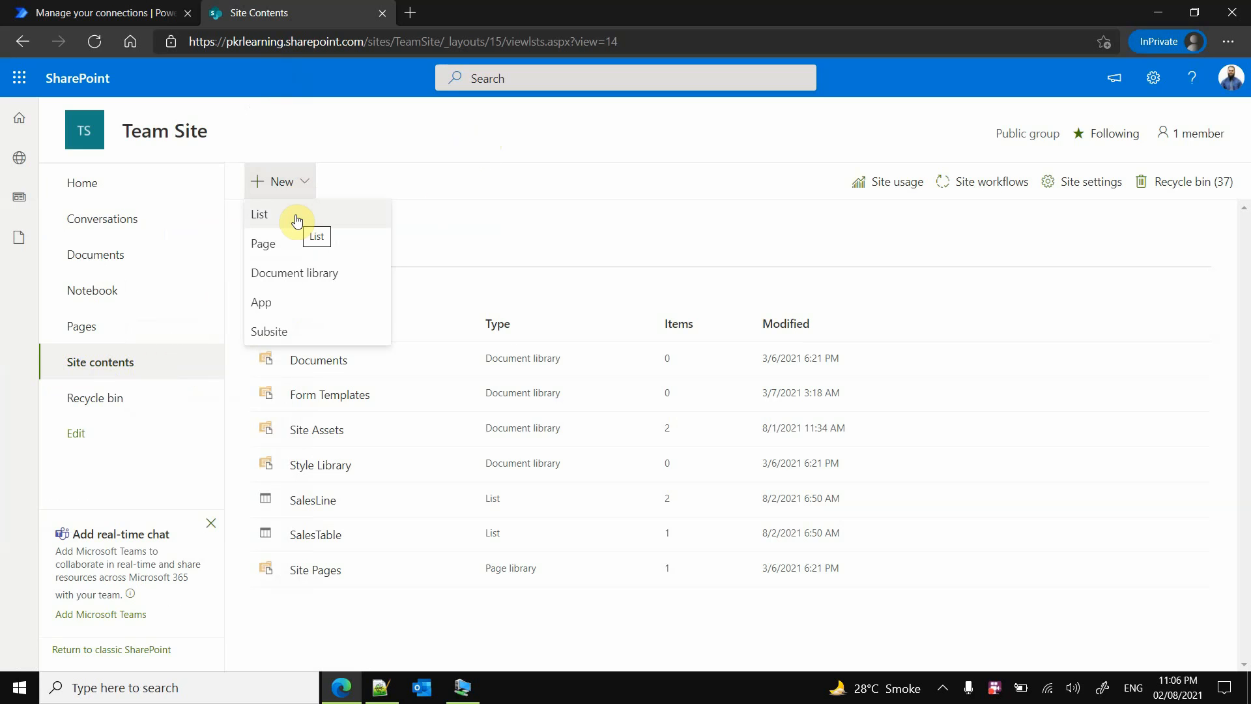
{"action": "left_click", "coordinate": [297, 220]}
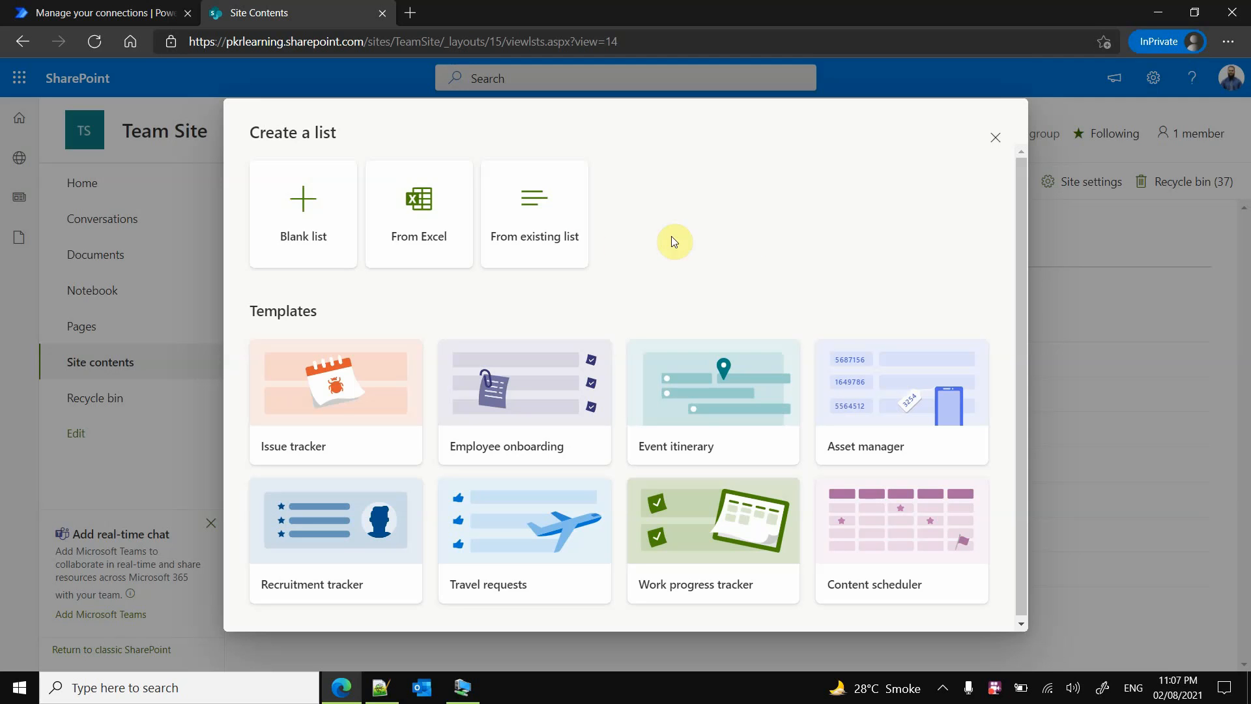
{"action": "left_click", "coordinate": [318, 217]}
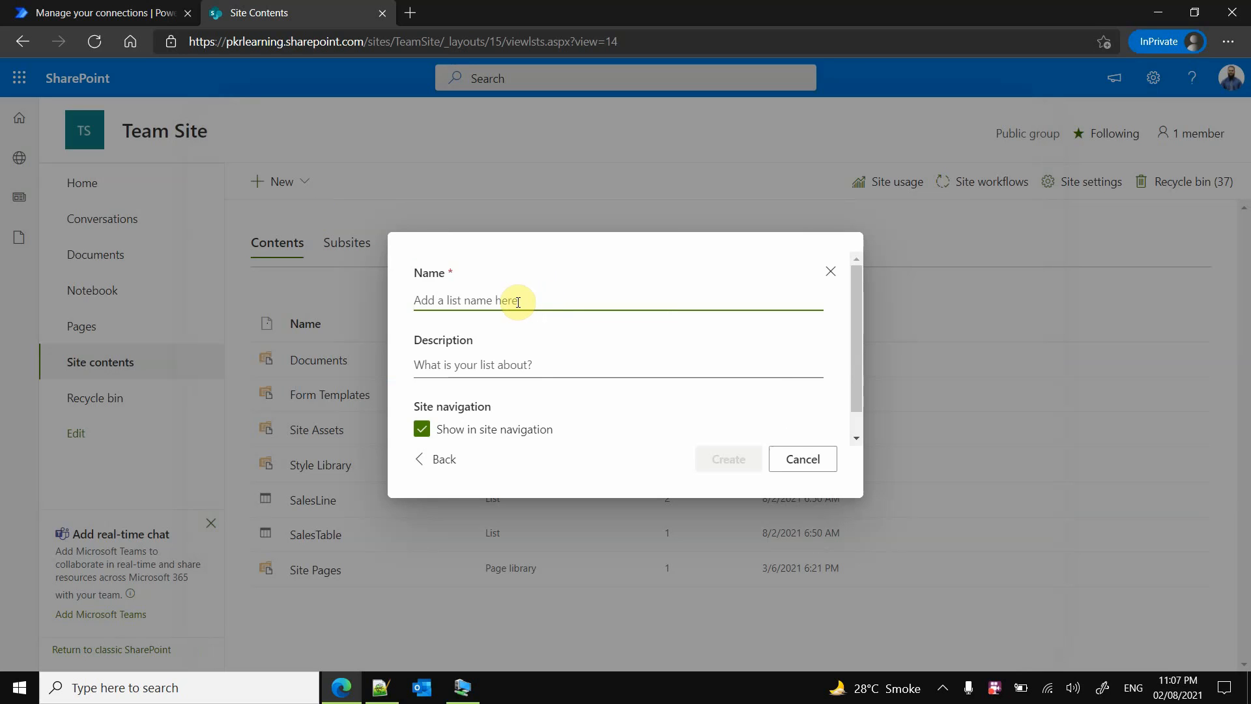
{"action": "left_click", "coordinate": [383, 685]}
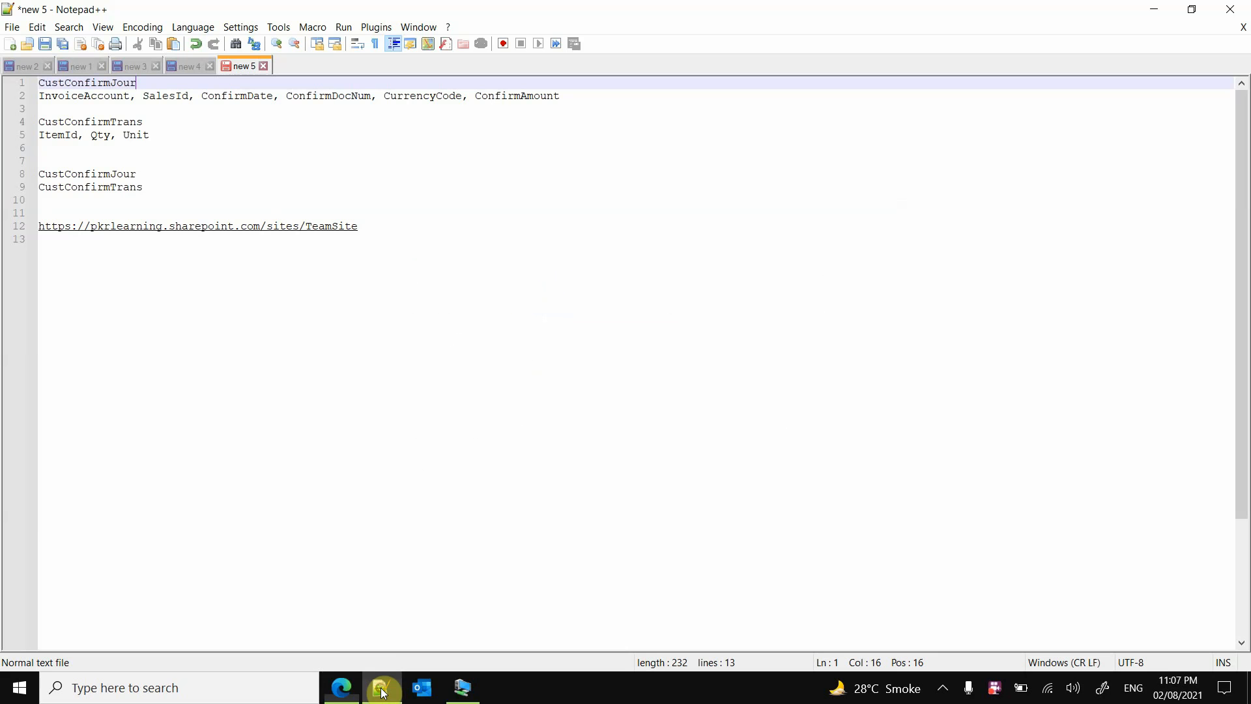
{"action": "left_click", "coordinate": [145, 83]}
{"action": "left_click_drag", "start_coordinate": [90, 73], "coordinate": [39, 82]}
{"action": "key", "text": "ctrl+c"}
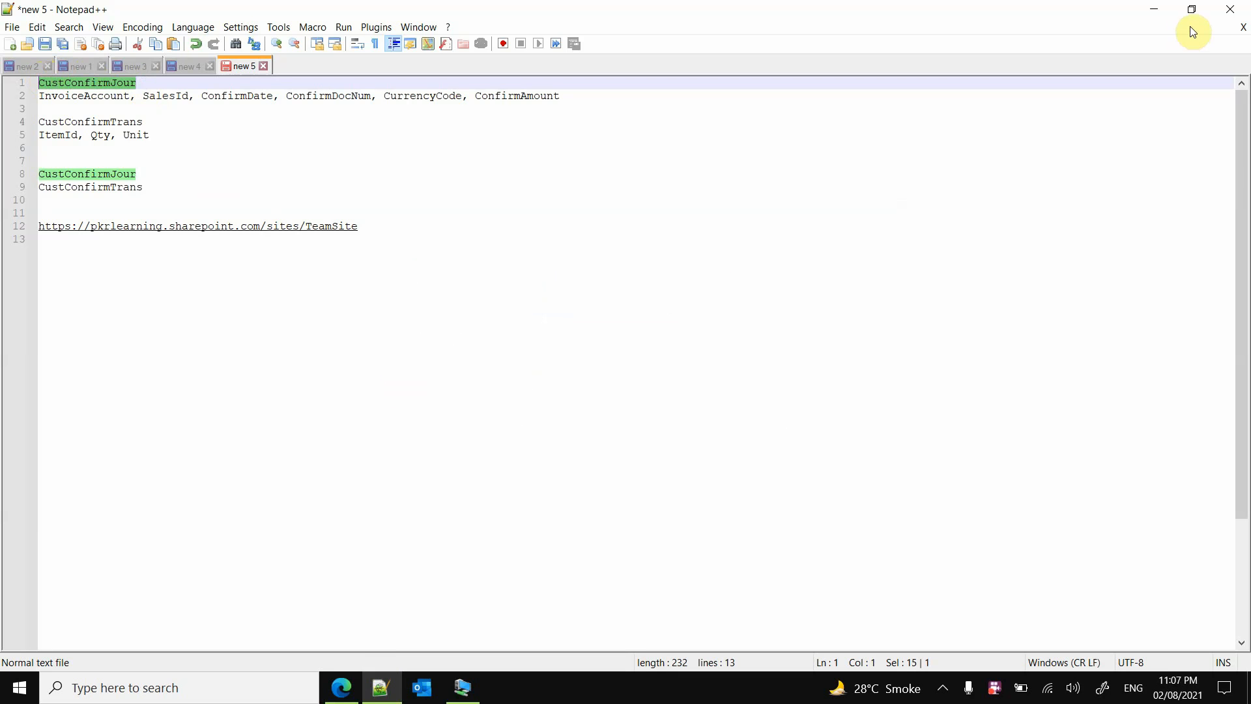
{"action": "left_click", "coordinate": [1153, 9]}
{"action": "key", "text": "ctrl+v"}
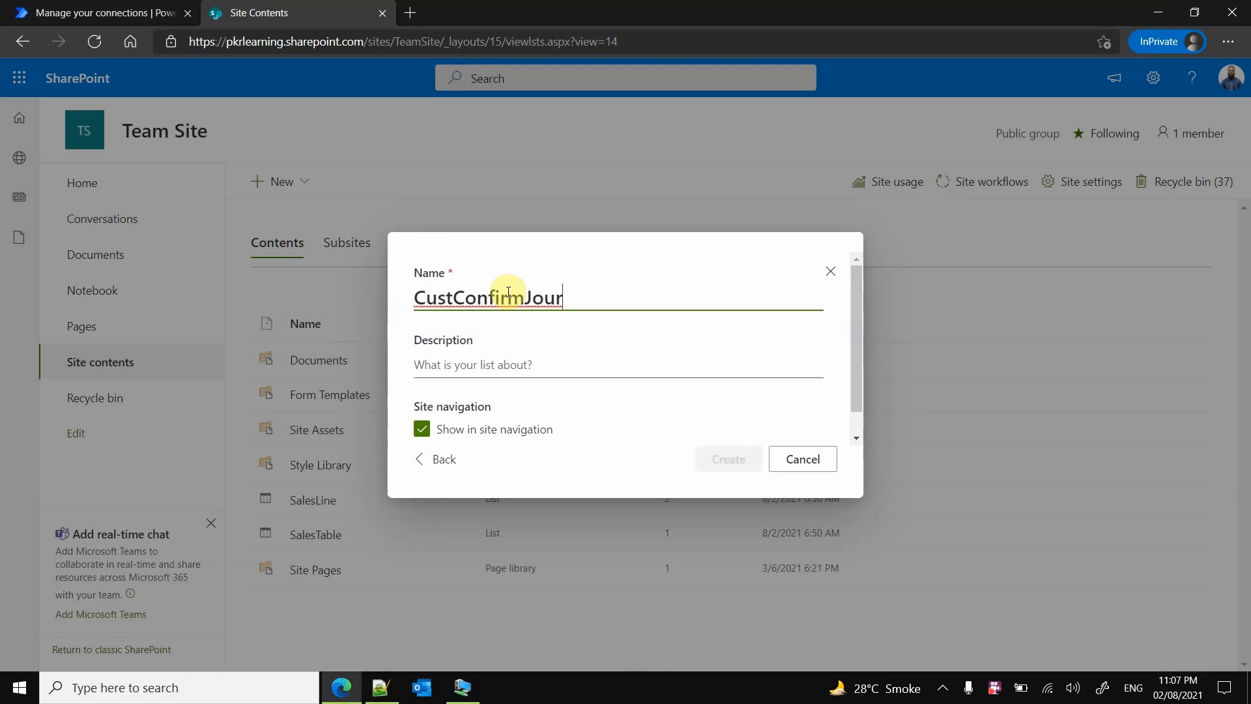
Describe the list as "Sales confirmation journal header" and create it with site navigation display left enabled
{"action": "left_click", "coordinate": [489, 365]}
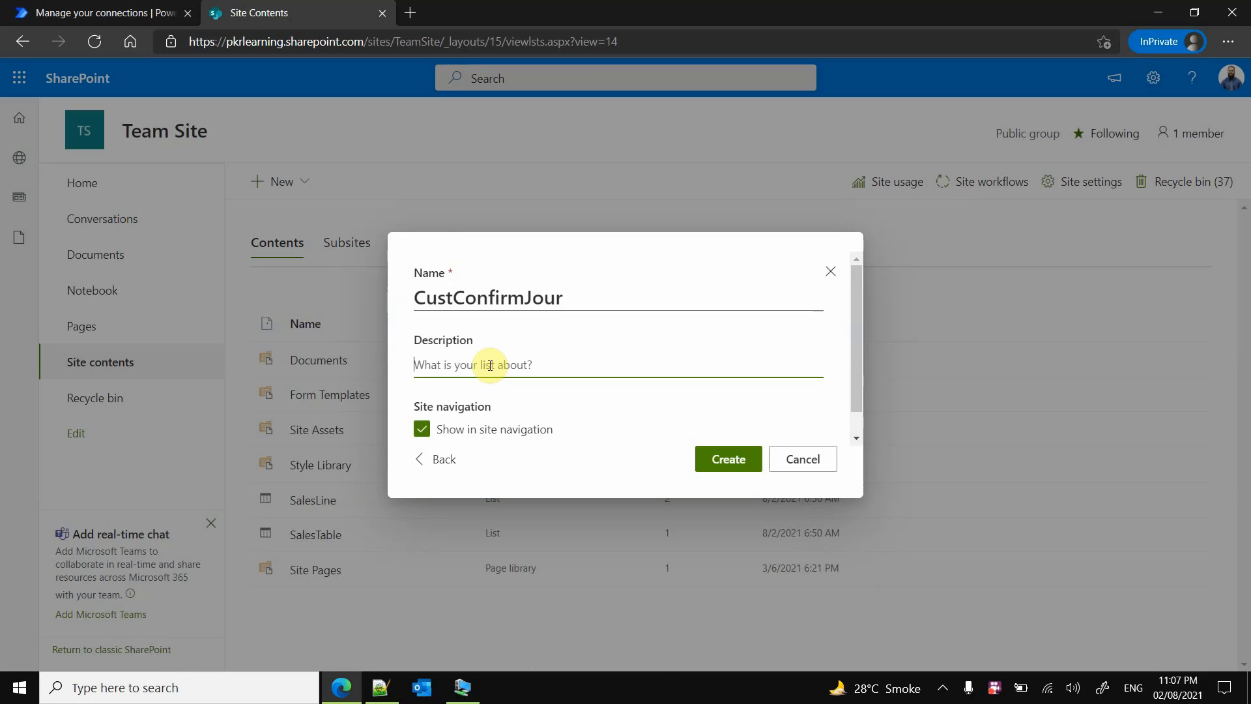
{"action": "type", "text": "Sales confirmation journal header"}
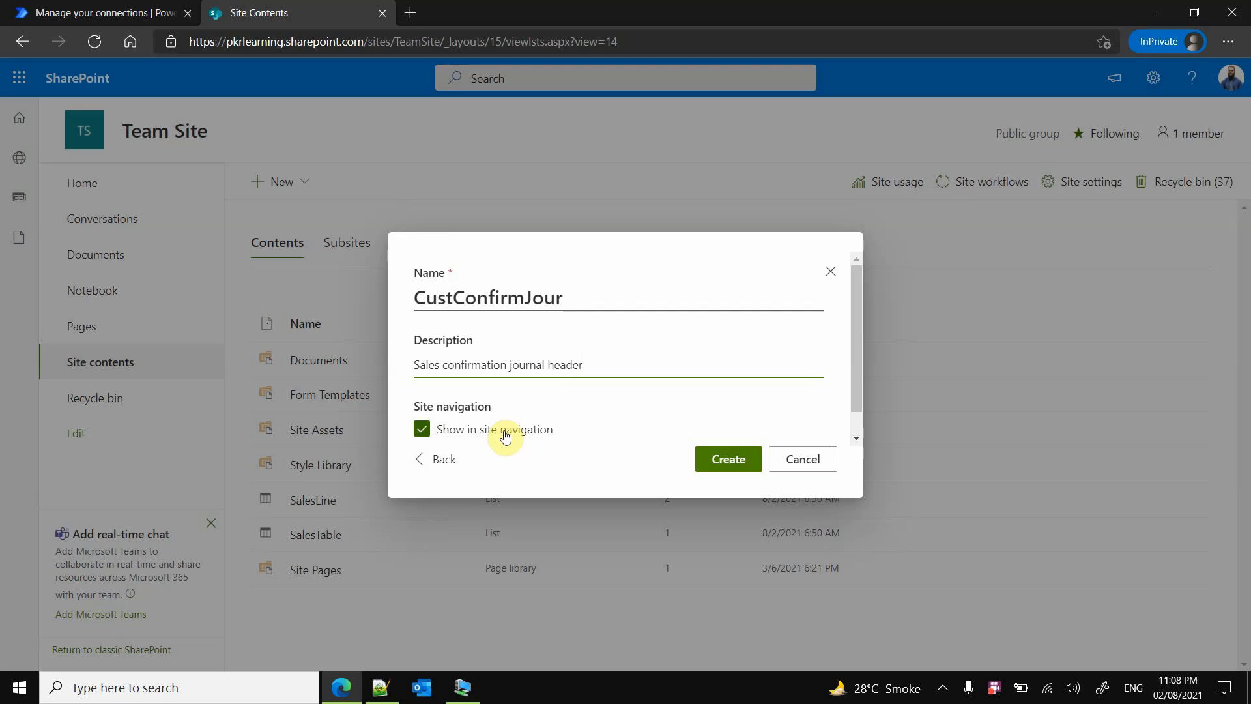
{"action": "left_click", "coordinate": [734, 462]}
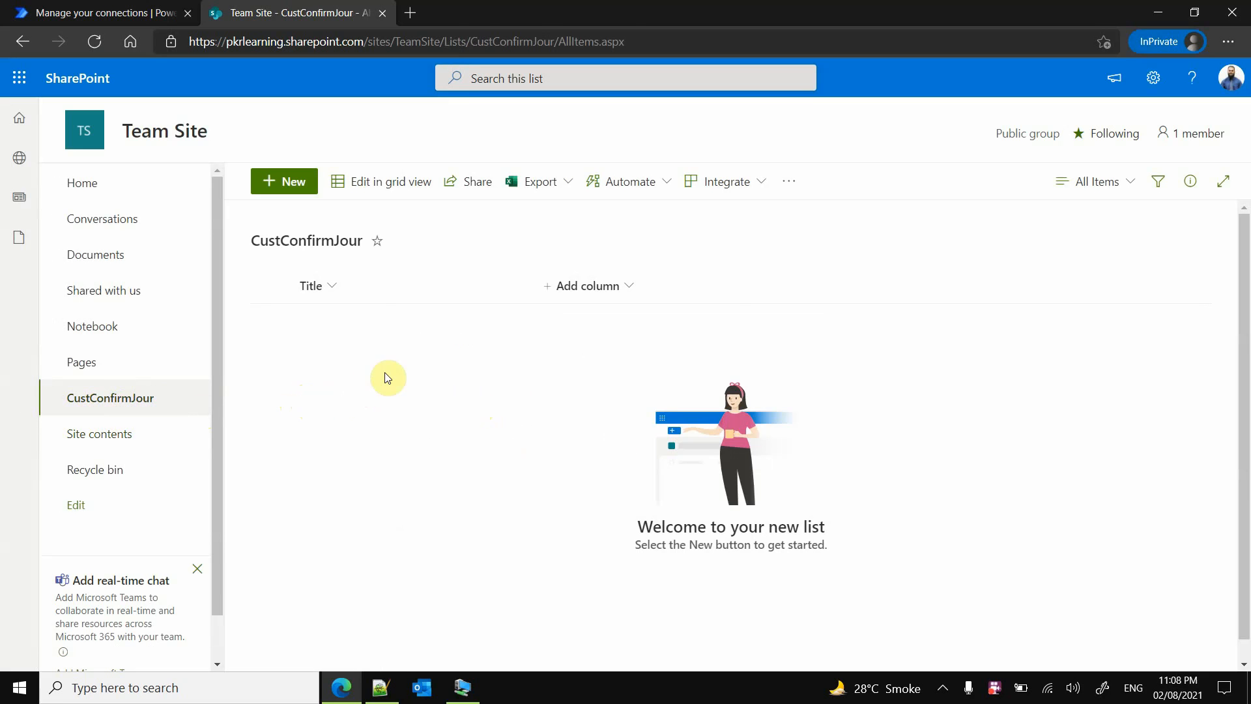
Check the CustConfirmJour list's new item form without saving an item, and open the list settings
{"action": "left_click", "coordinate": [294, 186]}
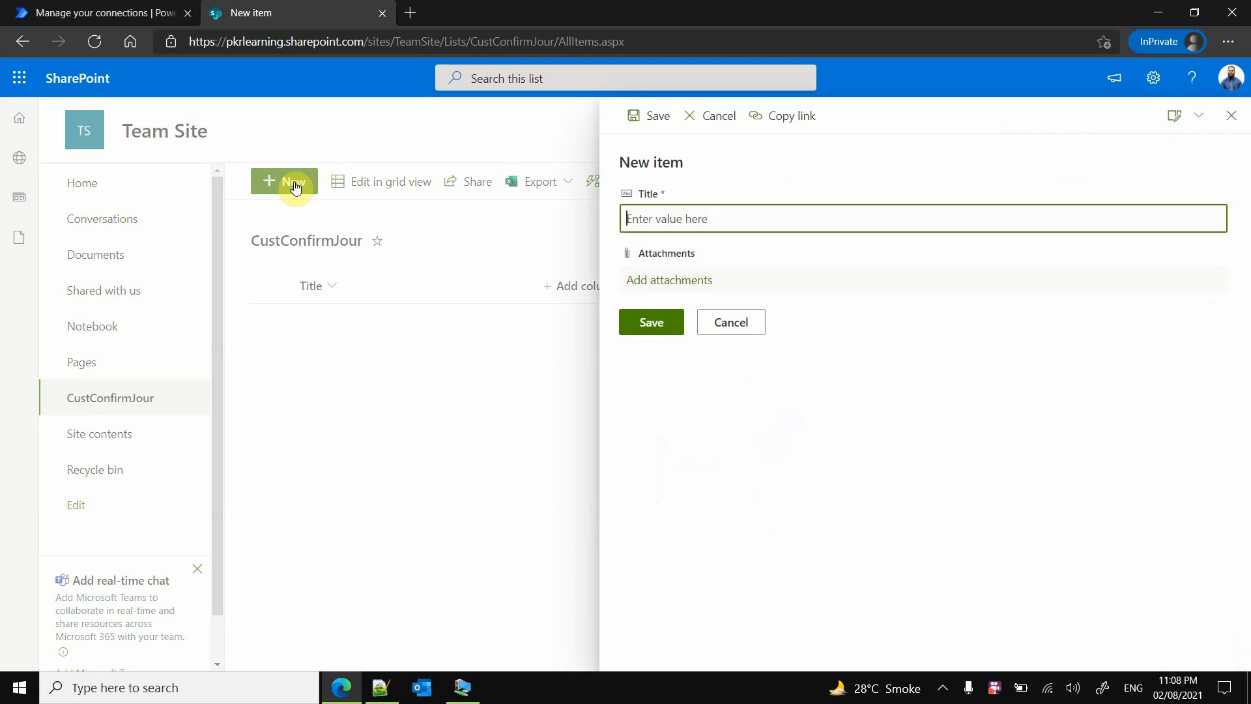
{"action": "left_click", "coordinate": [734, 325]}
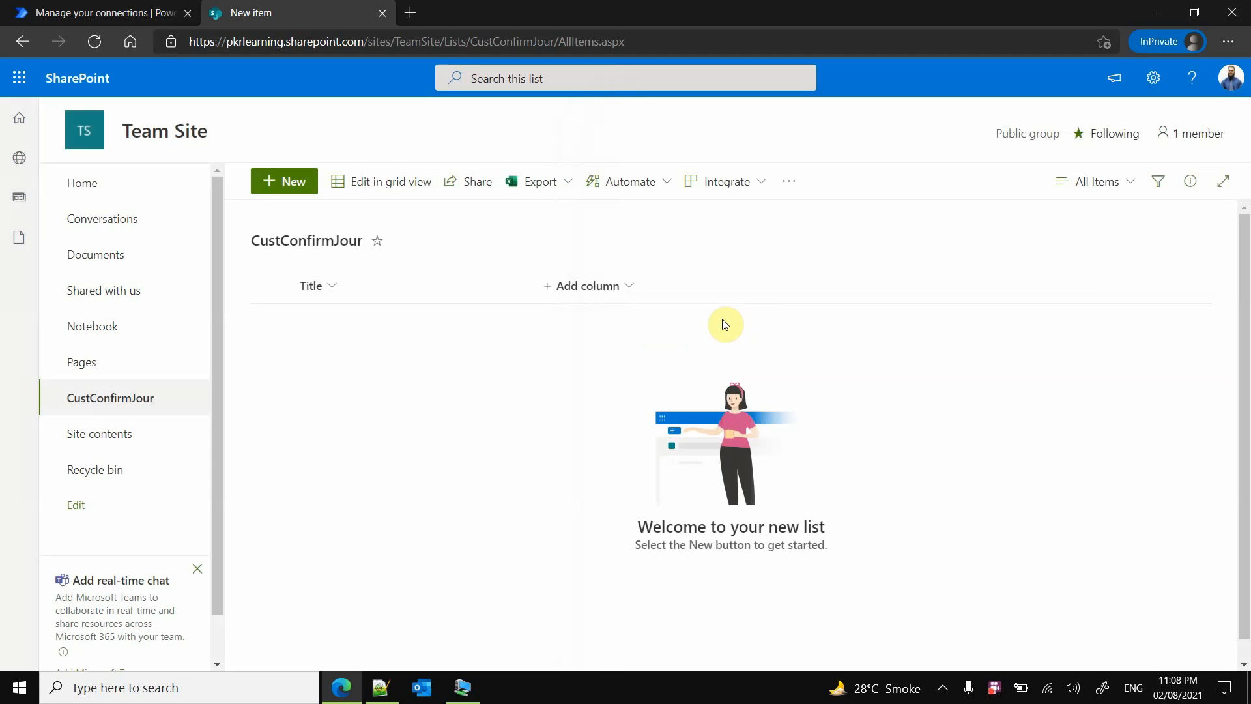
{"action": "left_click", "coordinate": [1152, 81]}
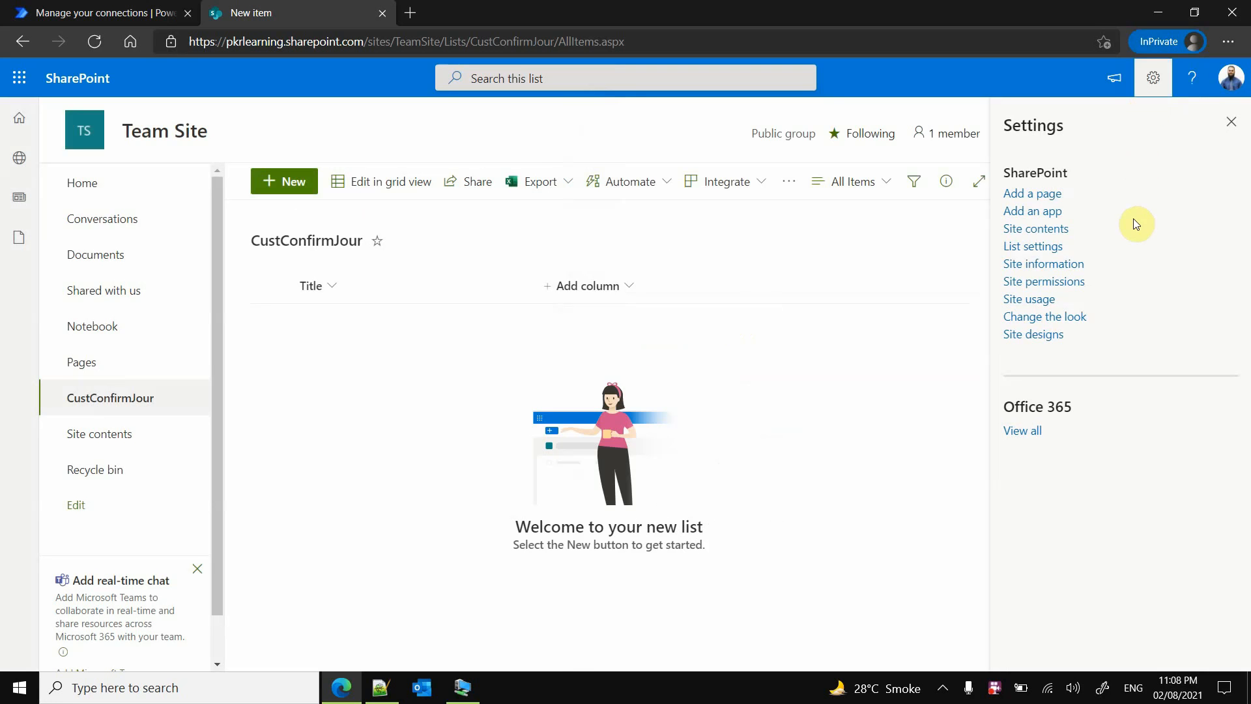
{"action": "left_click", "coordinate": [1053, 245]}
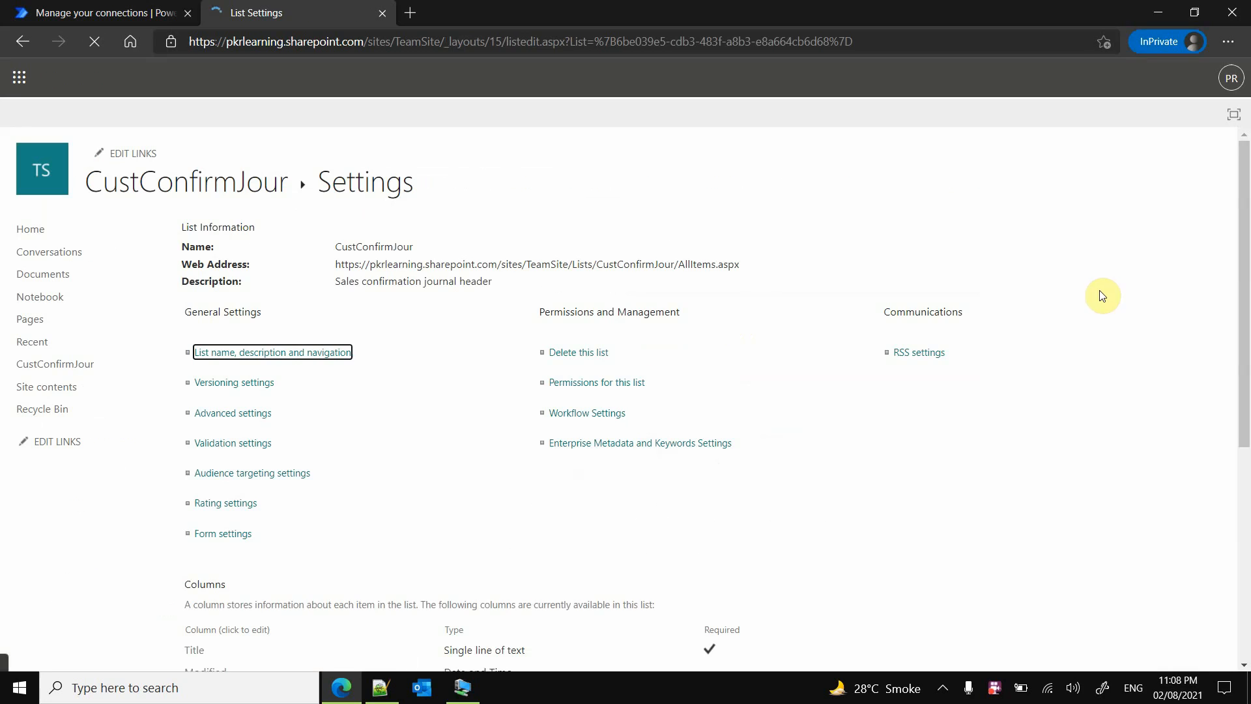
Review the default columns in the CustConfirmJour list settings and copy the field name ConfirmDocNum from the Notepad++ notes
{"action": "left_click_drag", "start_coordinate": [1246, 224], "coordinate": [1246, 383]}
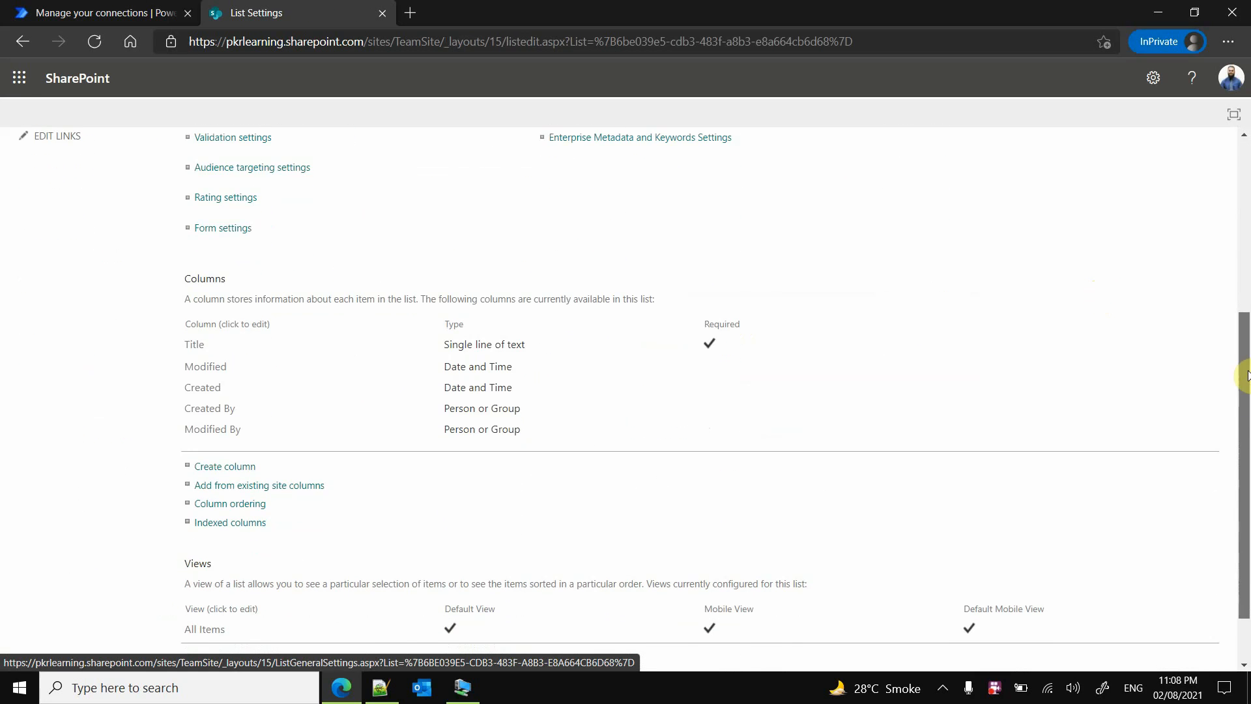
{"action": "scroll", "coordinate": [1246, 378], "scroll_direction": "up", "scroll_amount": 2}
{"action": "scroll", "coordinate": [1245, 378], "scroll_direction": "down", "scroll_amount": 2}
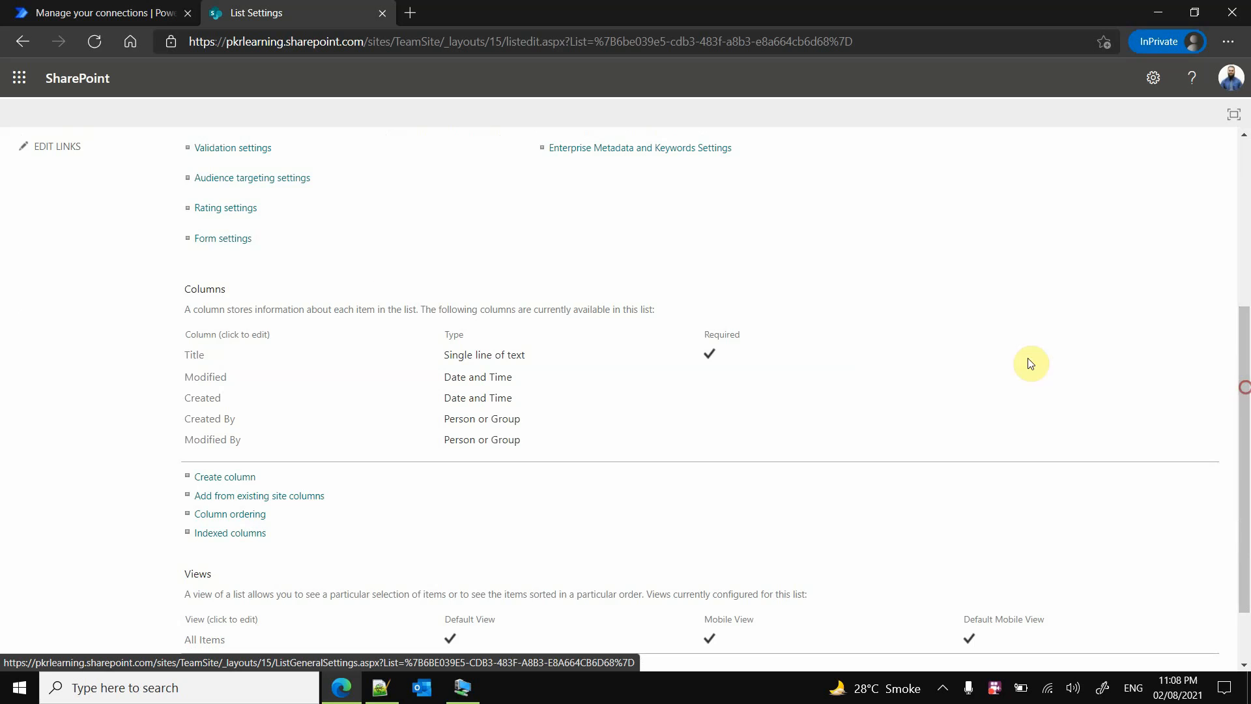
{"action": "left_click_drag", "start_coordinate": [166, 354], "coordinate": [561, 424]}
{"action": "left_click", "coordinate": [615, 413]}
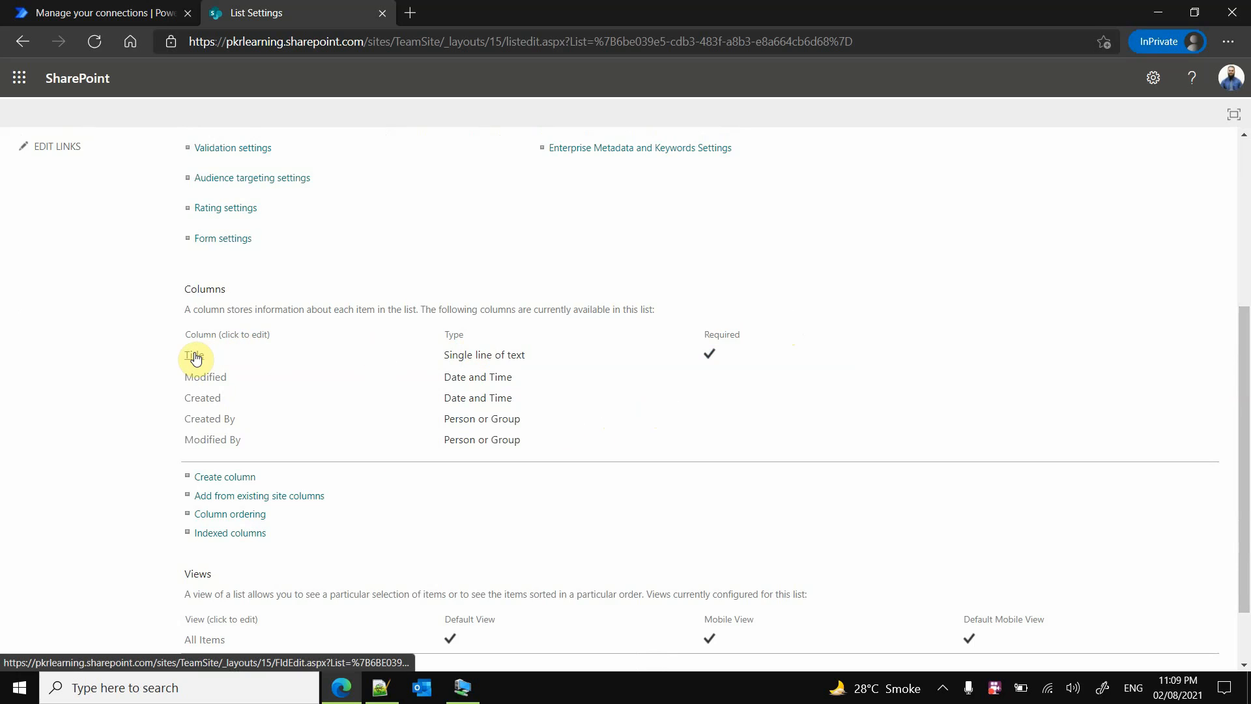
{"action": "left_click", "coordinate": [381, 690]}
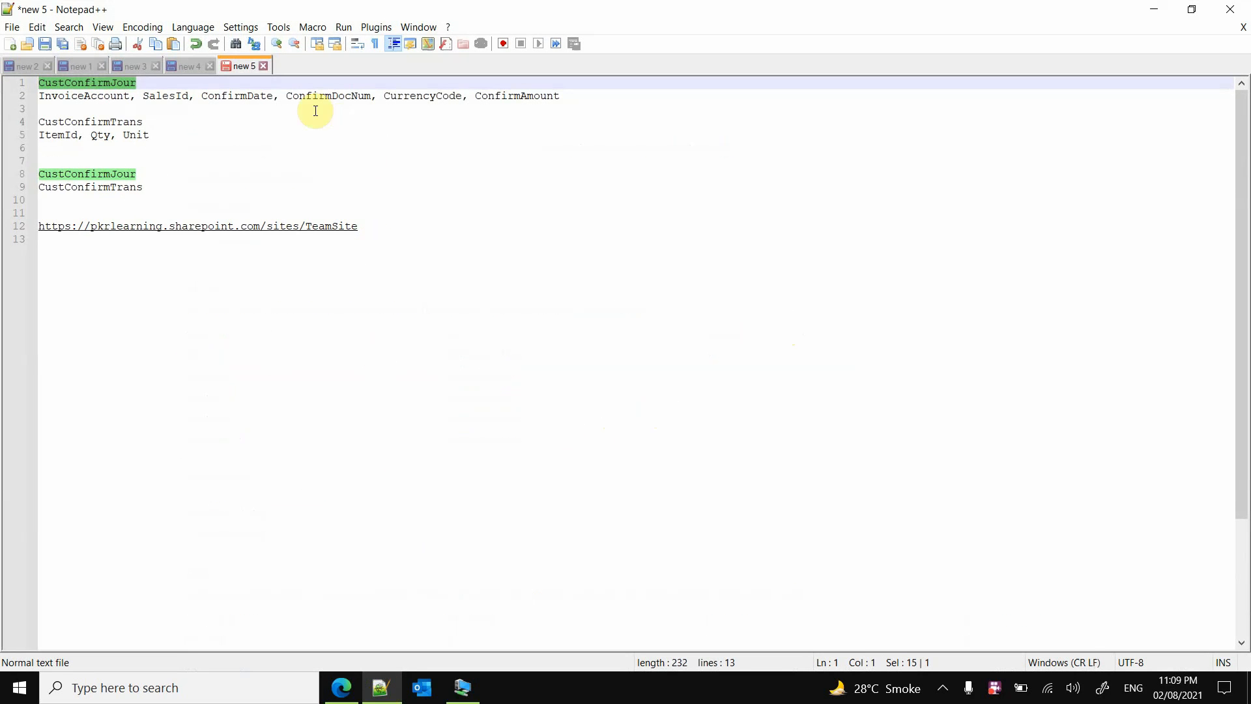
{"action": "left_click_drag", "start_coordinate": [285, 95], "coordinate": [370, 93]}
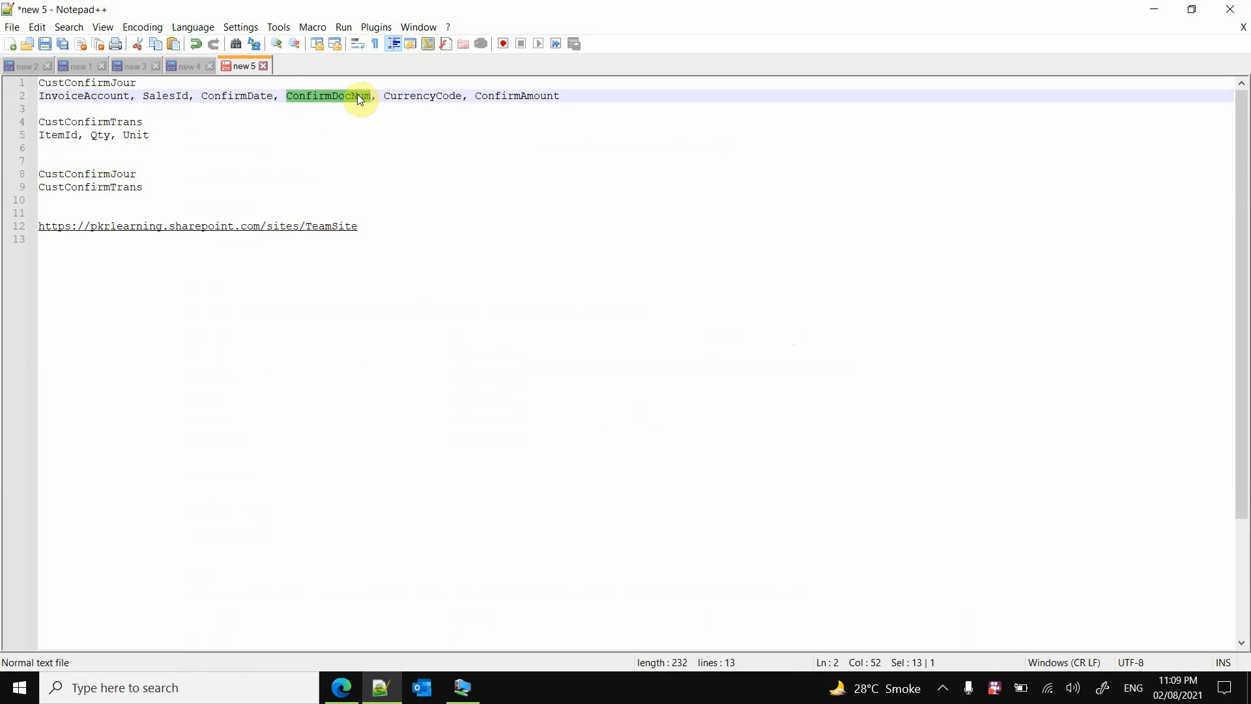
{"action": "right_click", "coordinate": [335, 96]}
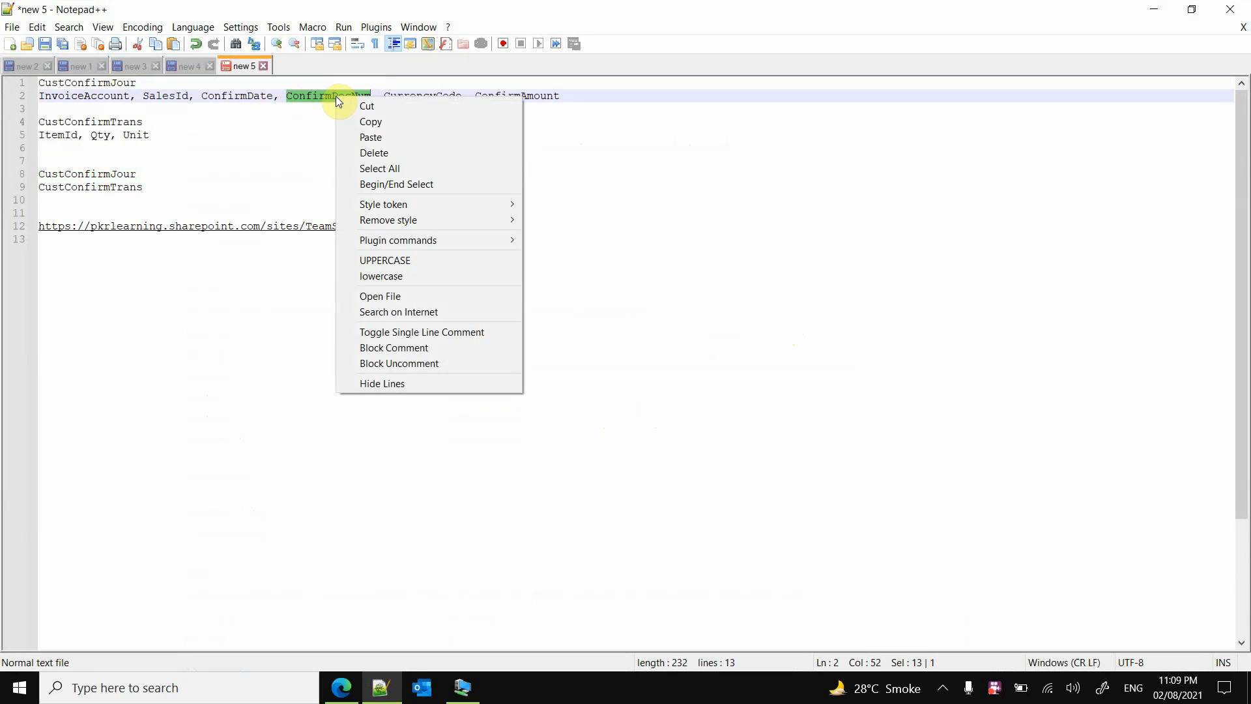
{"action": "left_click", "coordinate": [360, 130]}
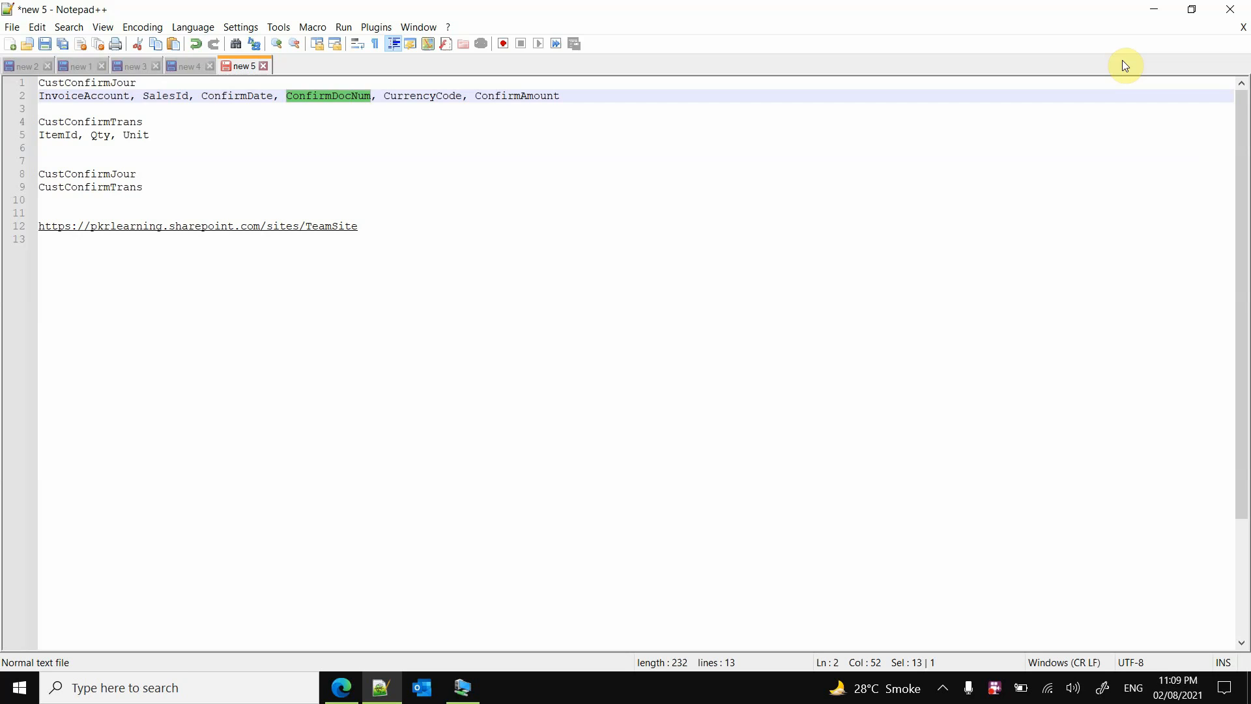
{"action": "left_click", "coordinate": [1154, 9]}
Rename the list's Title column to ConfirmDocNum and save it as required, with unique values not enforced
{"action": "left_click", "coordinate": [193, 355]}
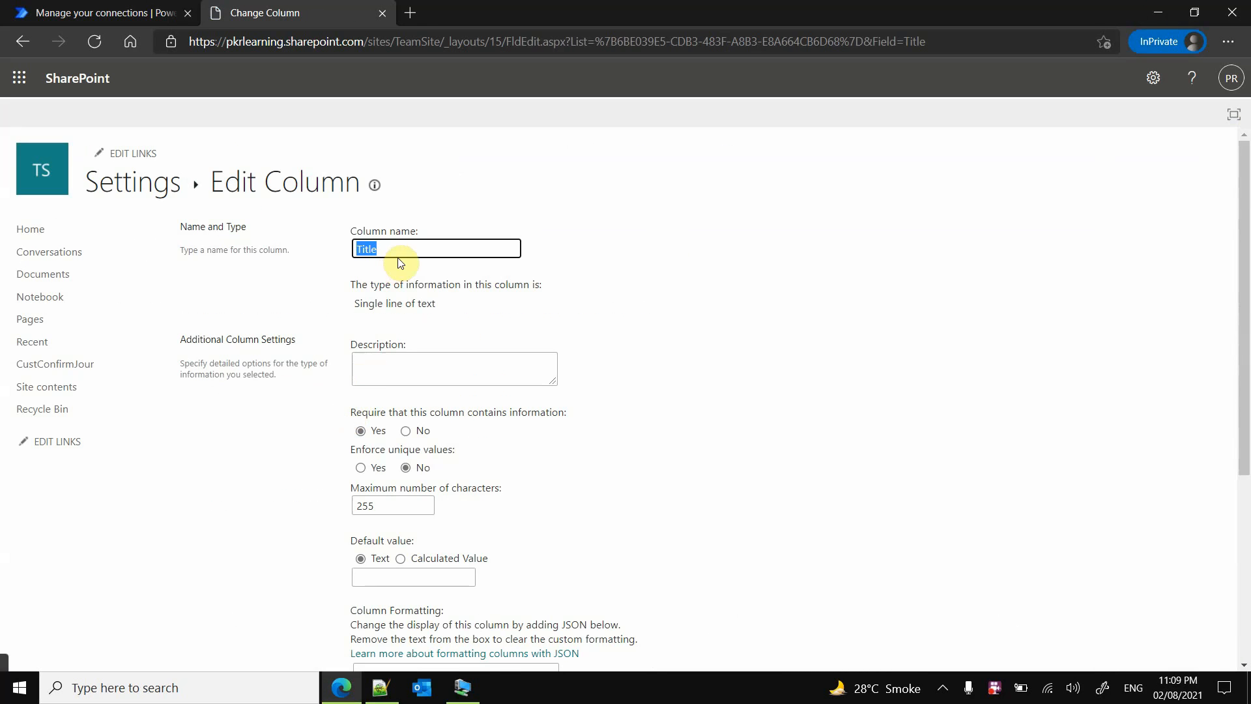
{"action": "key", "text": "ctrl+v"}
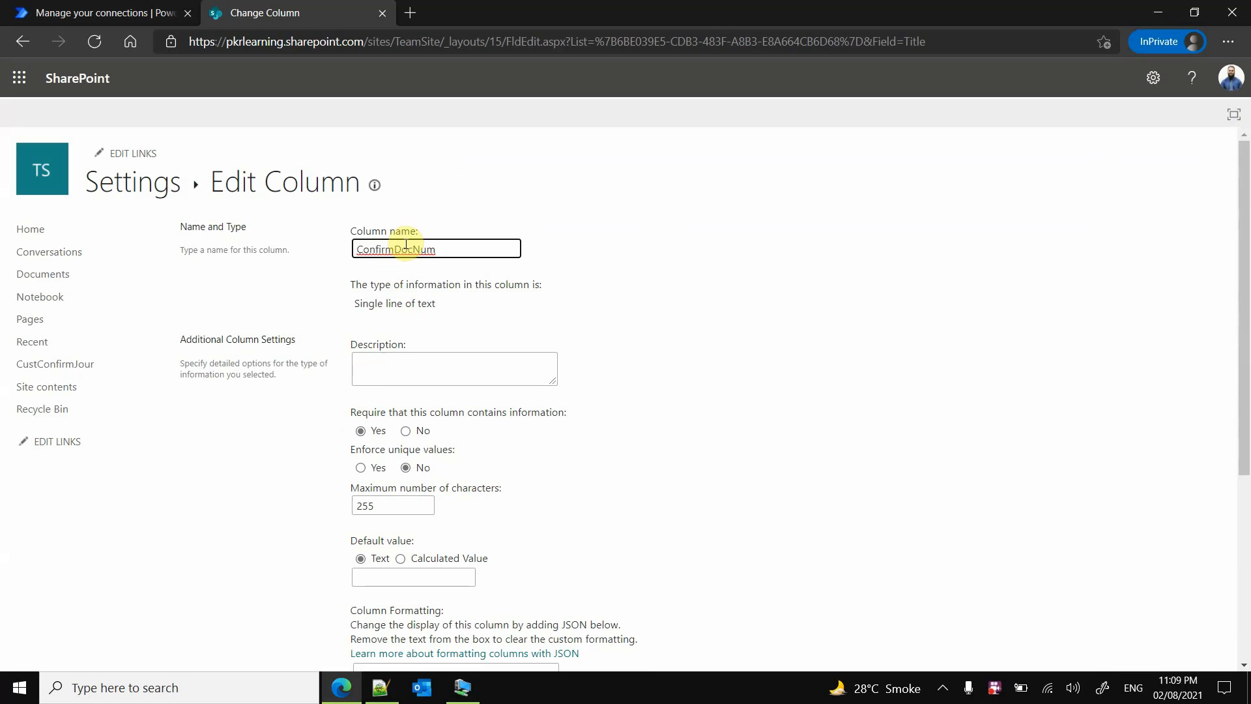
{"action": "scroll", "coordinate": [402, 357], "scroll_direction": "down", "scroll_amount": 1}
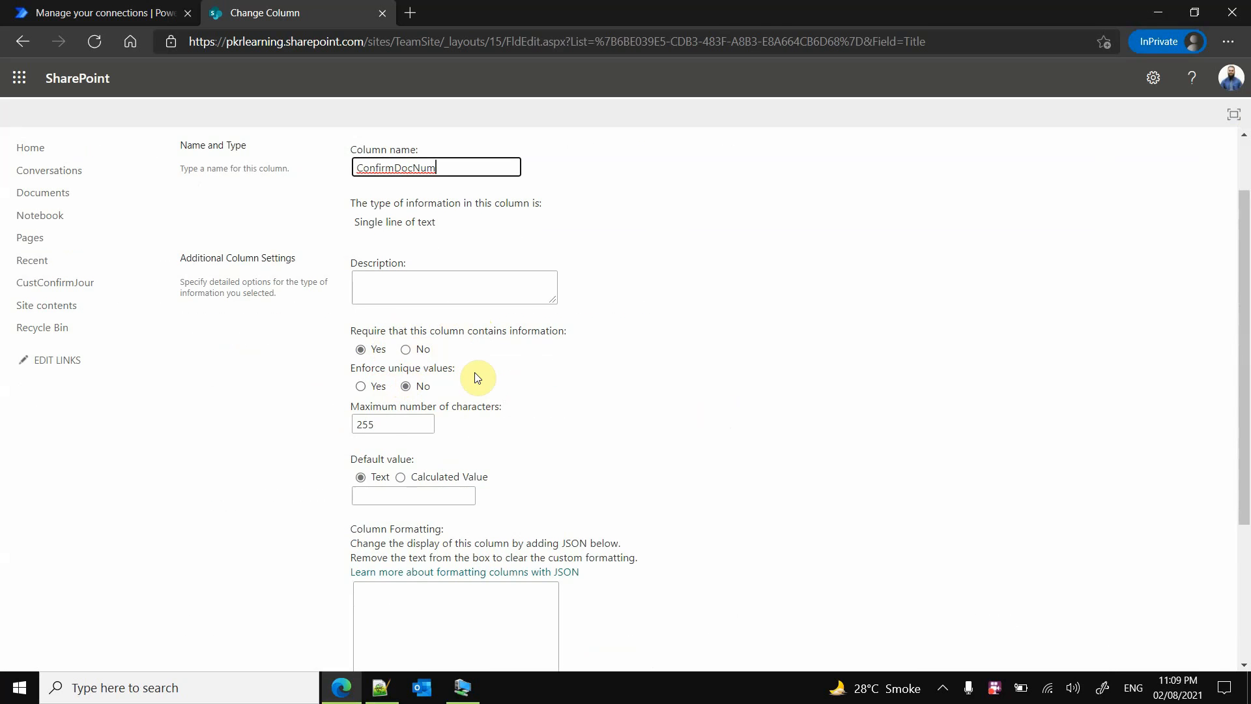
{"action": "left_click", "coordinate": [360, 387]}
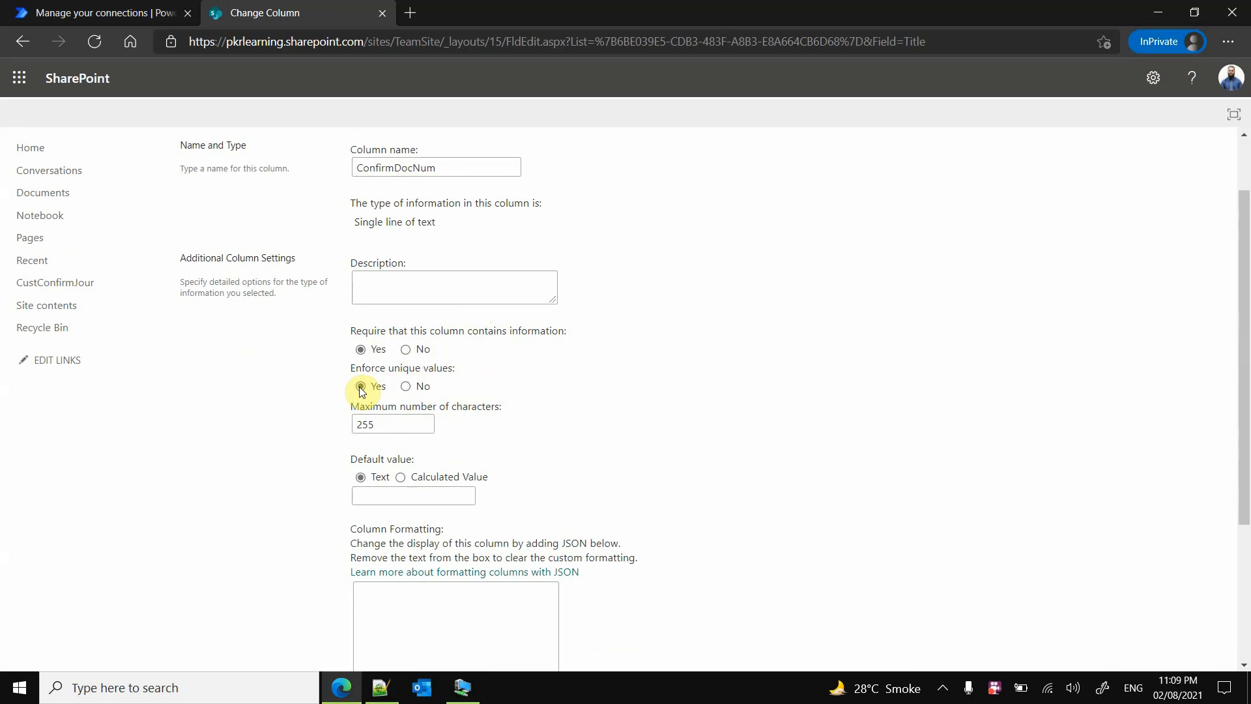
{"action": "scroll", "coordinate": [532, 388], "scroll_direction": "down", "scroll_amount": 1}
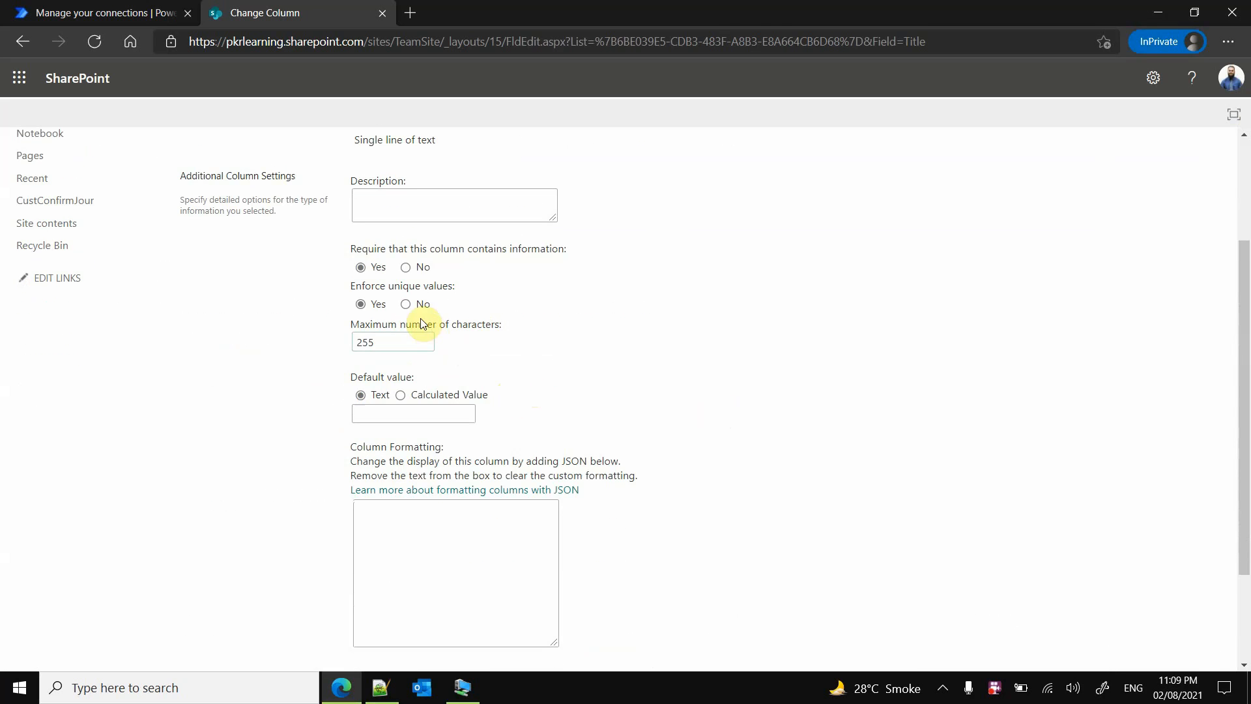
{"action": "left_click", "coordinate": [407, 305]}
{"action": "scroll", "coordinate": [592, 411], "scroll_direction": "down", "scroll_amount": 1}
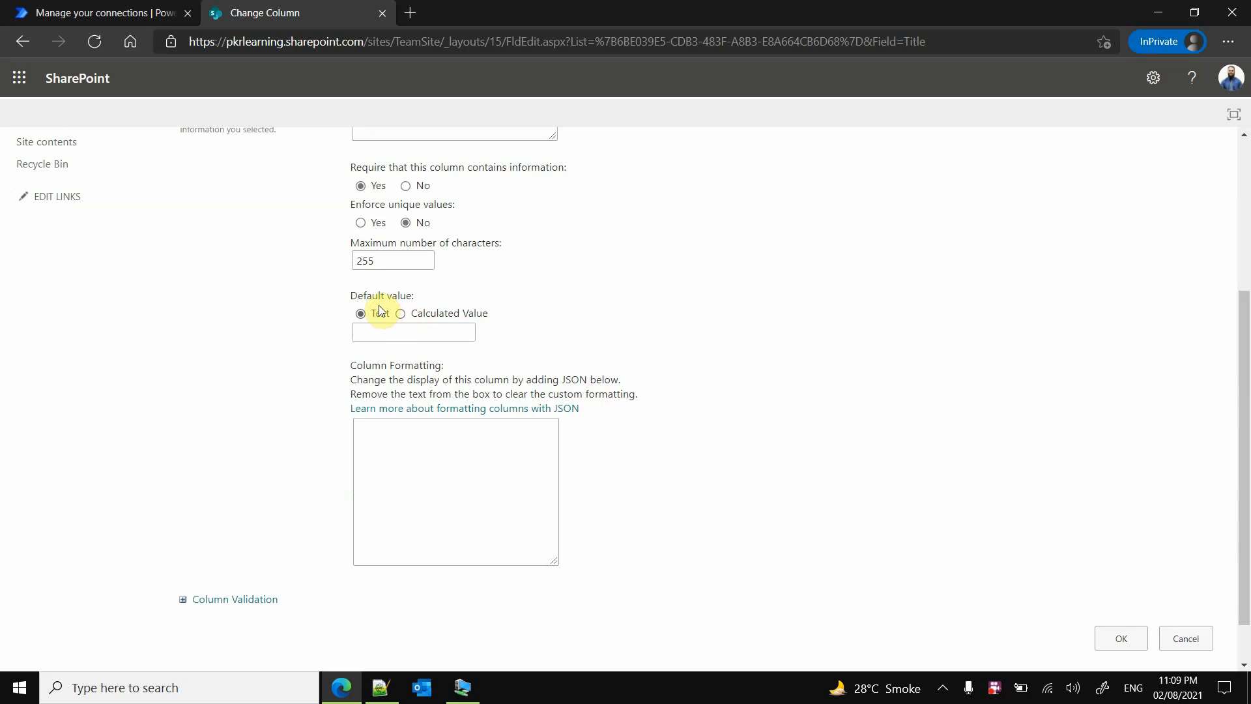
{"action": "left_click", "coordinate": [1109, 643]}
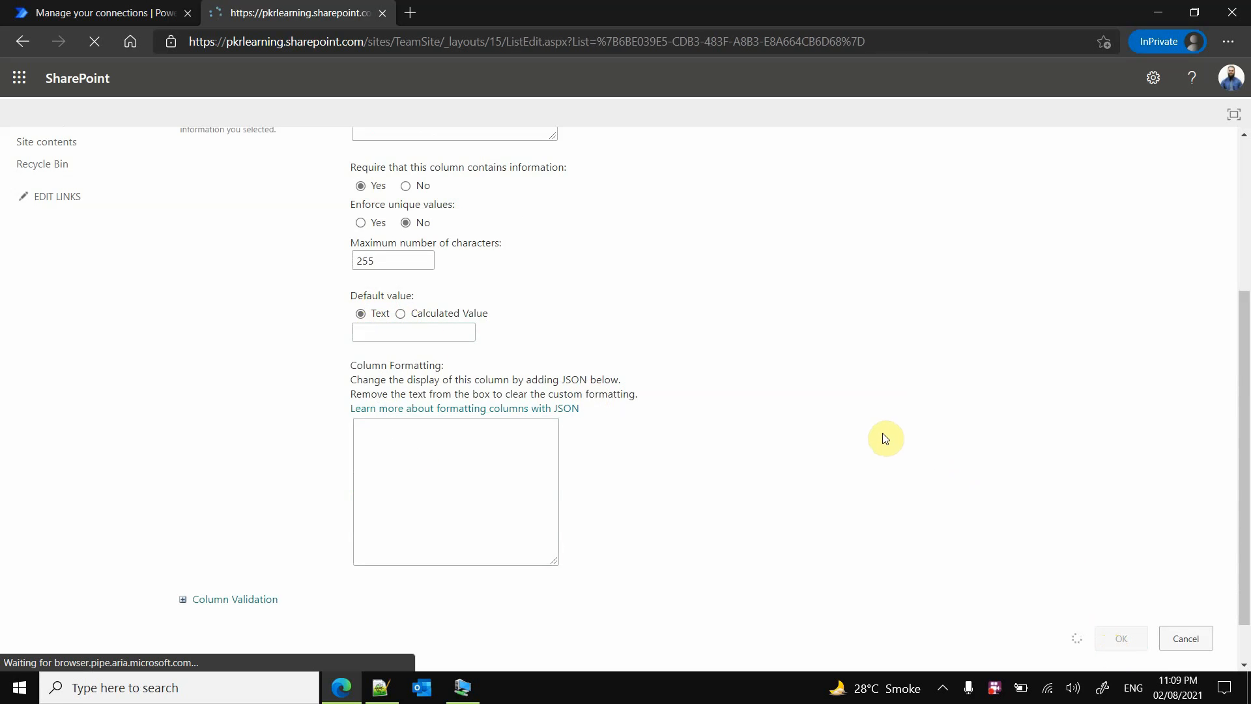
Start a new column in the CustConfirmJour list and copy the field name InvoiceAccount from the Notepad++ notes
{"action": "scroll", "coordinate": [704, 456], "scroll_direction": "down", "scroll_amount": 4}
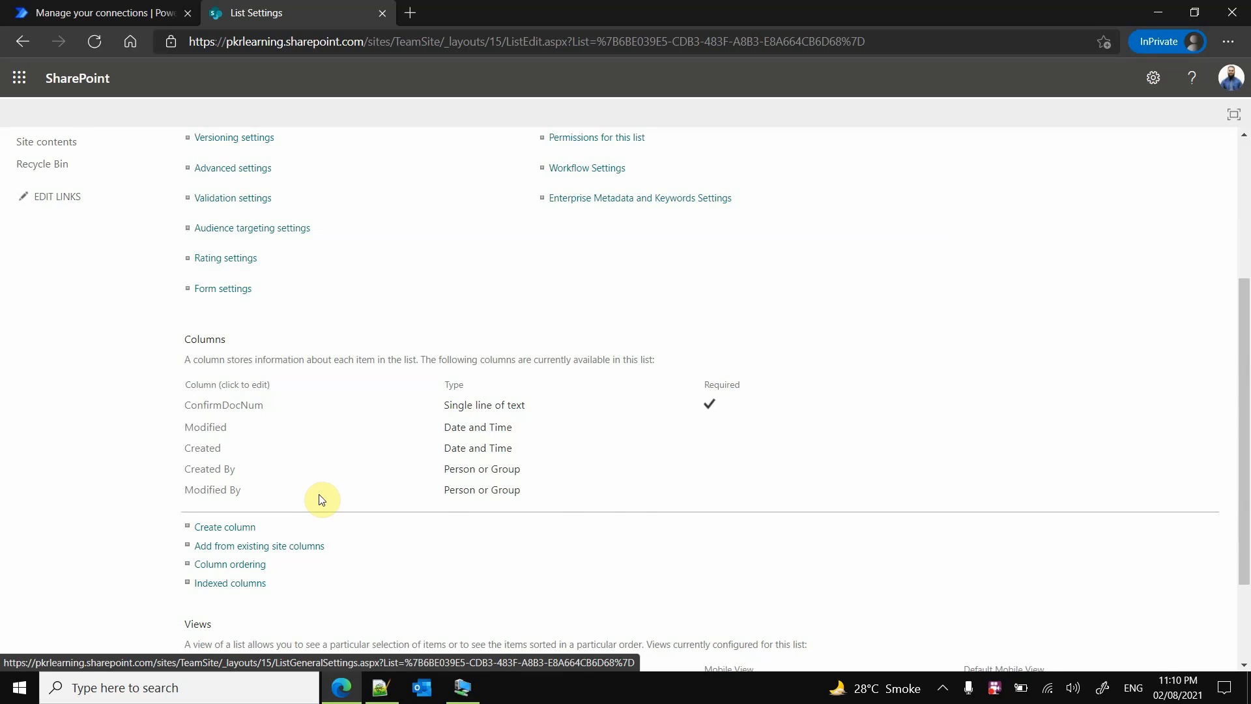
{"action": "scroll", "coordinate": [322, 499], "scroll_direction": "down", "scroll_amount": 2}
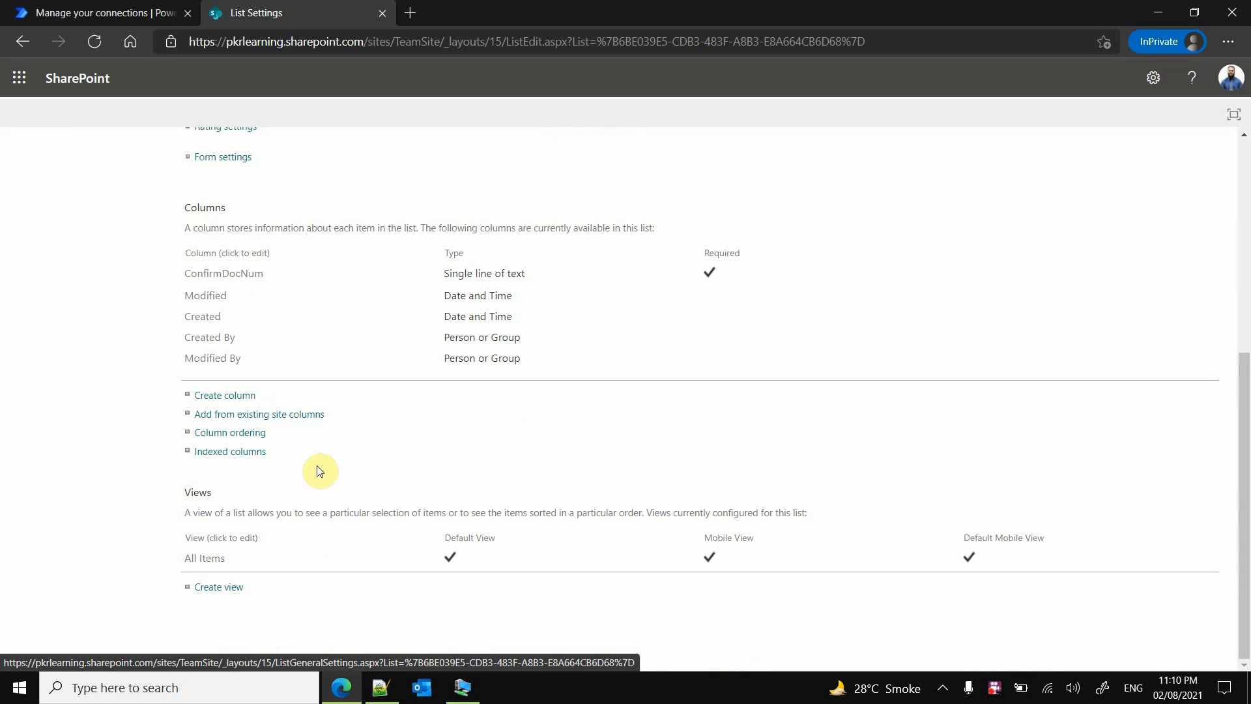
{"action": "left_click", "coordinate": [241, 401]}
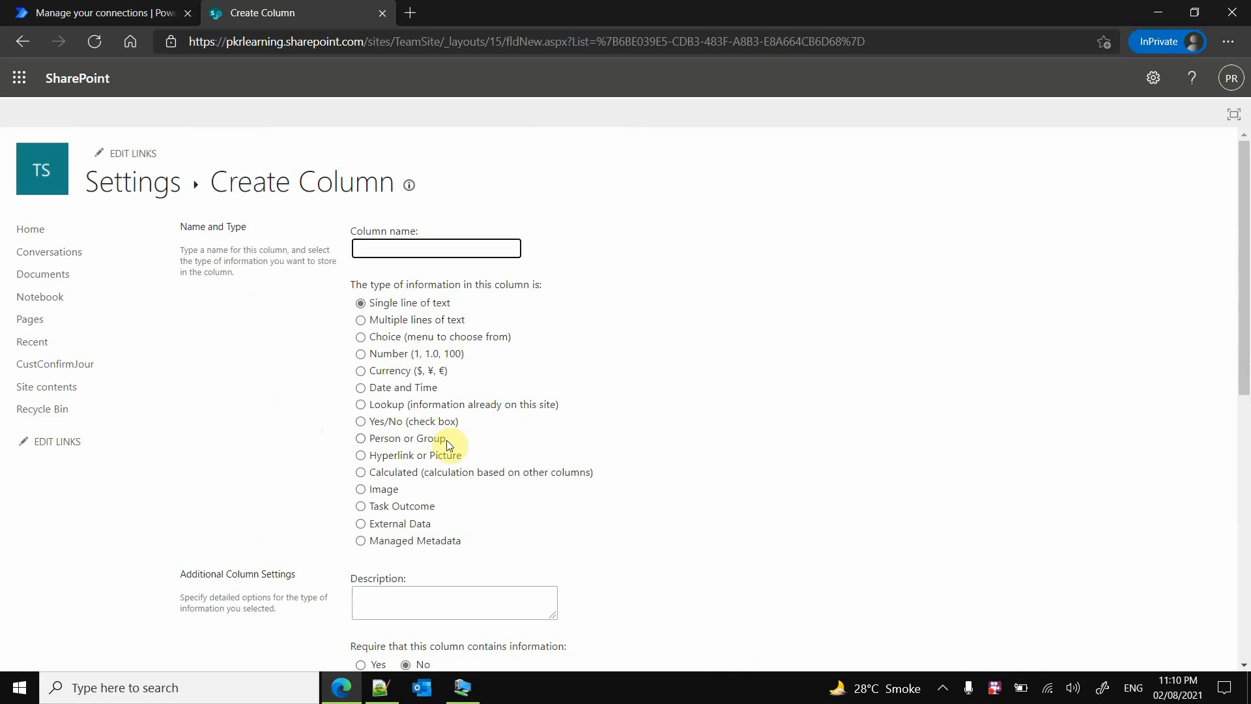
{"action": "left_click", "coordinate": [381, 687]}
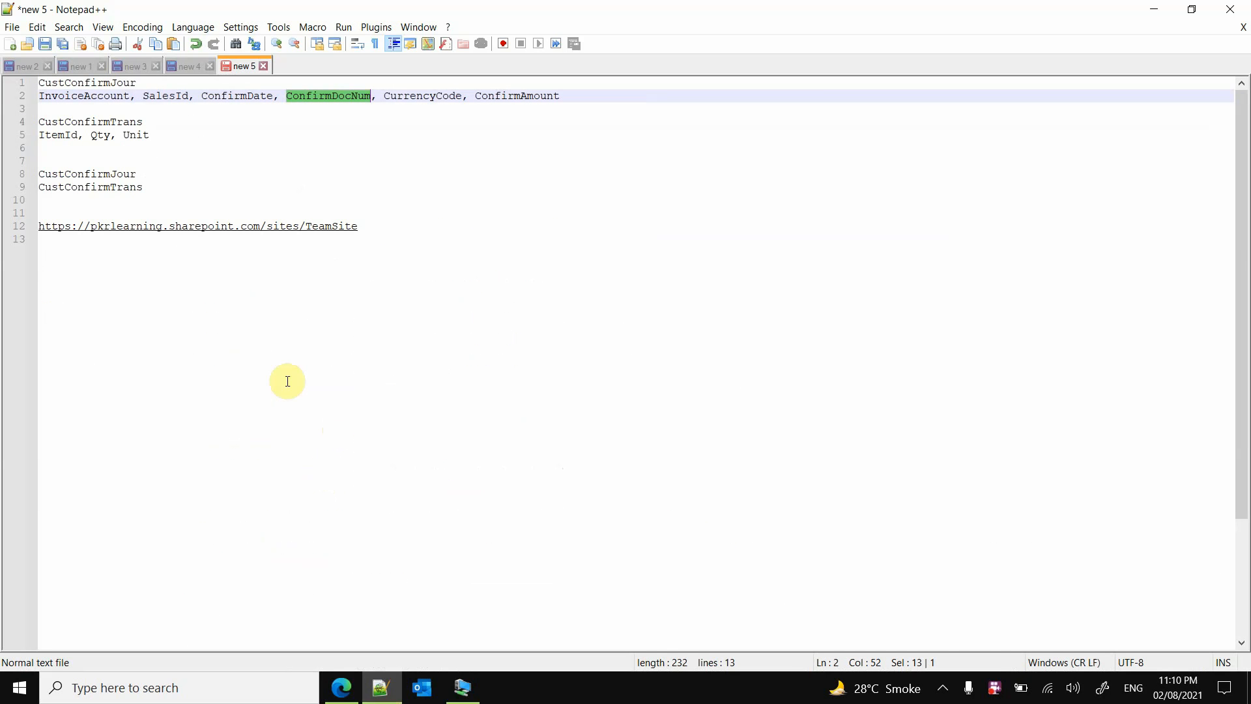
{"action": "left_click_drag", "start_coordinate": [129, 96], "coordinate": [41, 96]}
{"action": "right_click", "coordinate": [51, 99]}
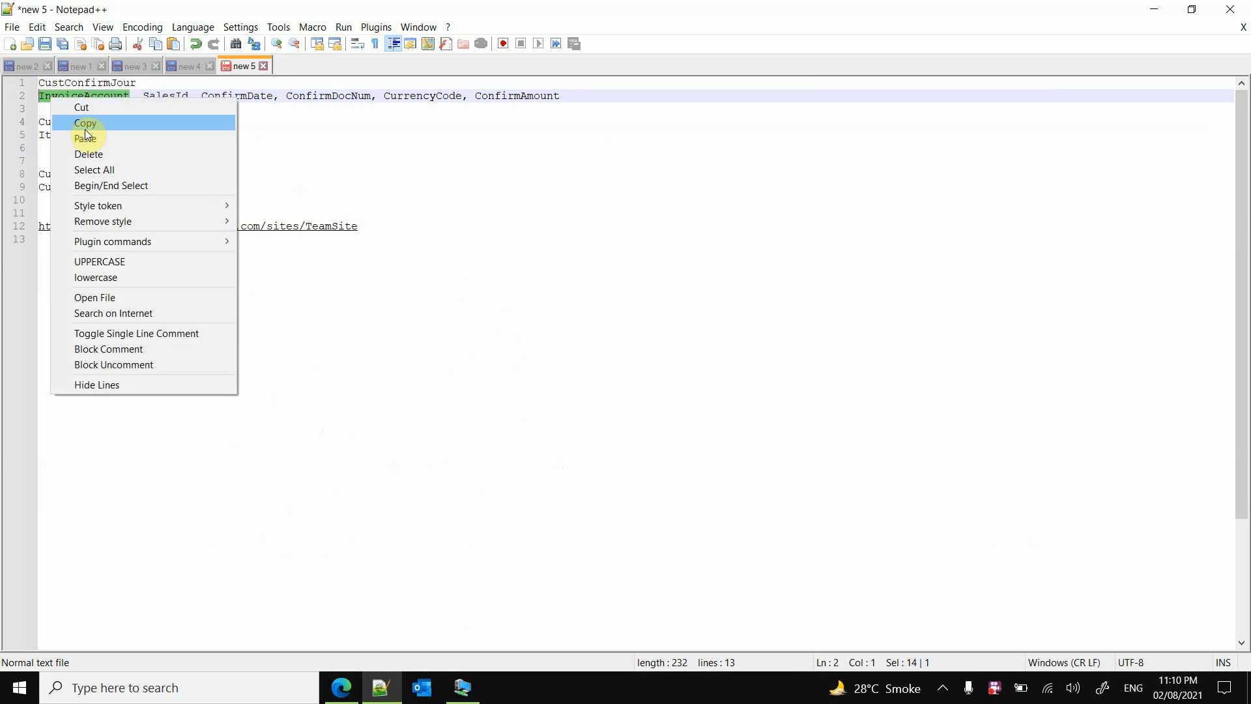
{"action": "left_click", "coordinate": [129, 130]}
{"action": "left_click", "coordinate": [1152, 8]}
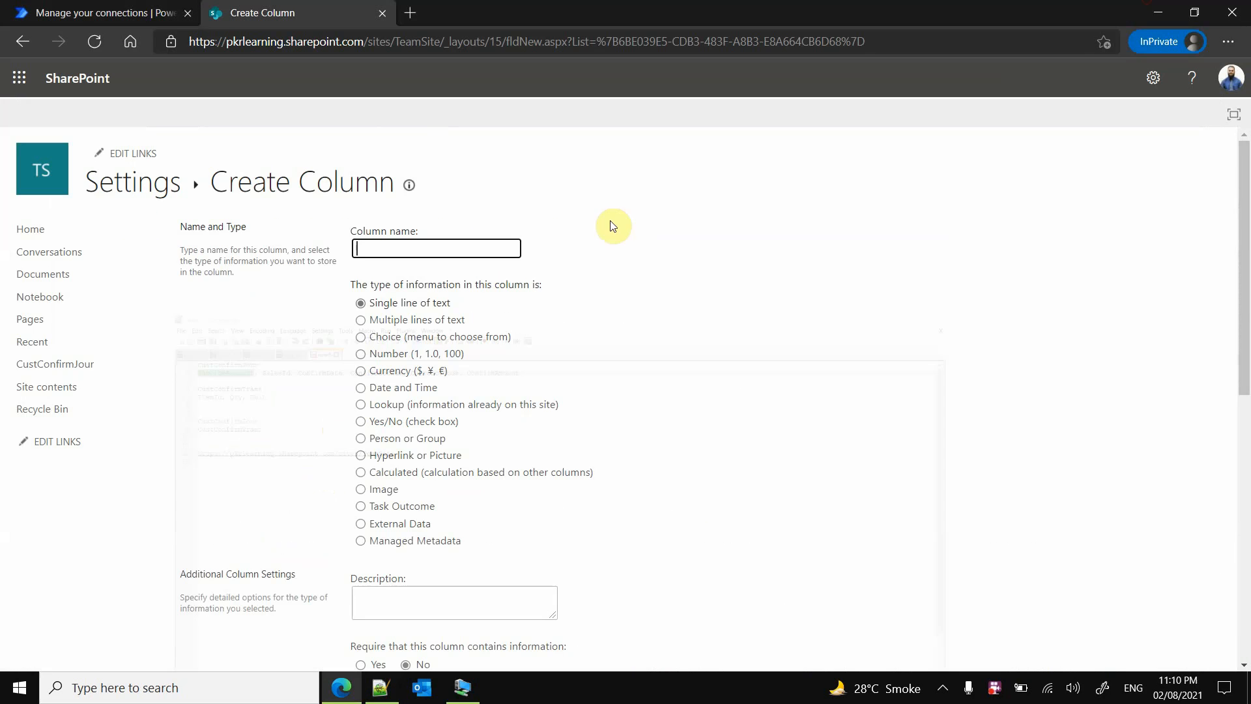
Name the new column InvoiceAccount and create it as a single line of text with the default settings
{"action": "left_click", "coordinate": [478, 241]}
{"action": "key", "text": "ctrl+v"}
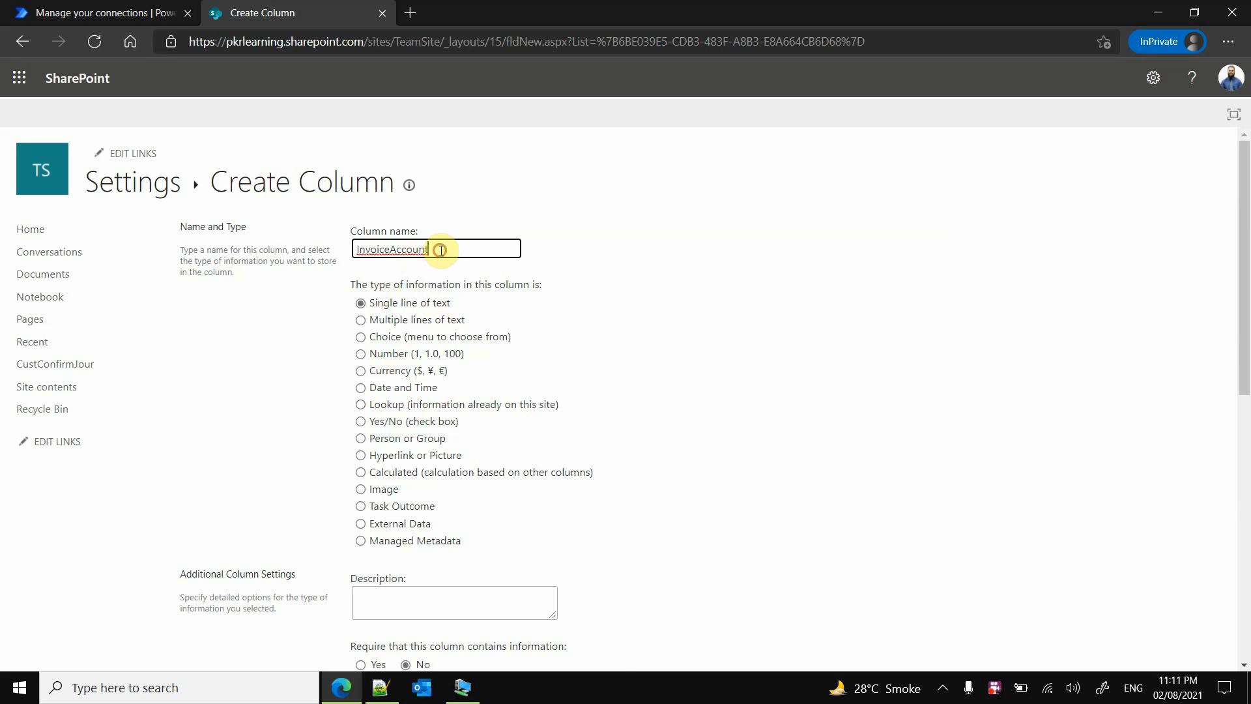
{"action": "scroll", "coordinate": [658, 427], "scroll_direction": "down", "scroll_amount": 4}
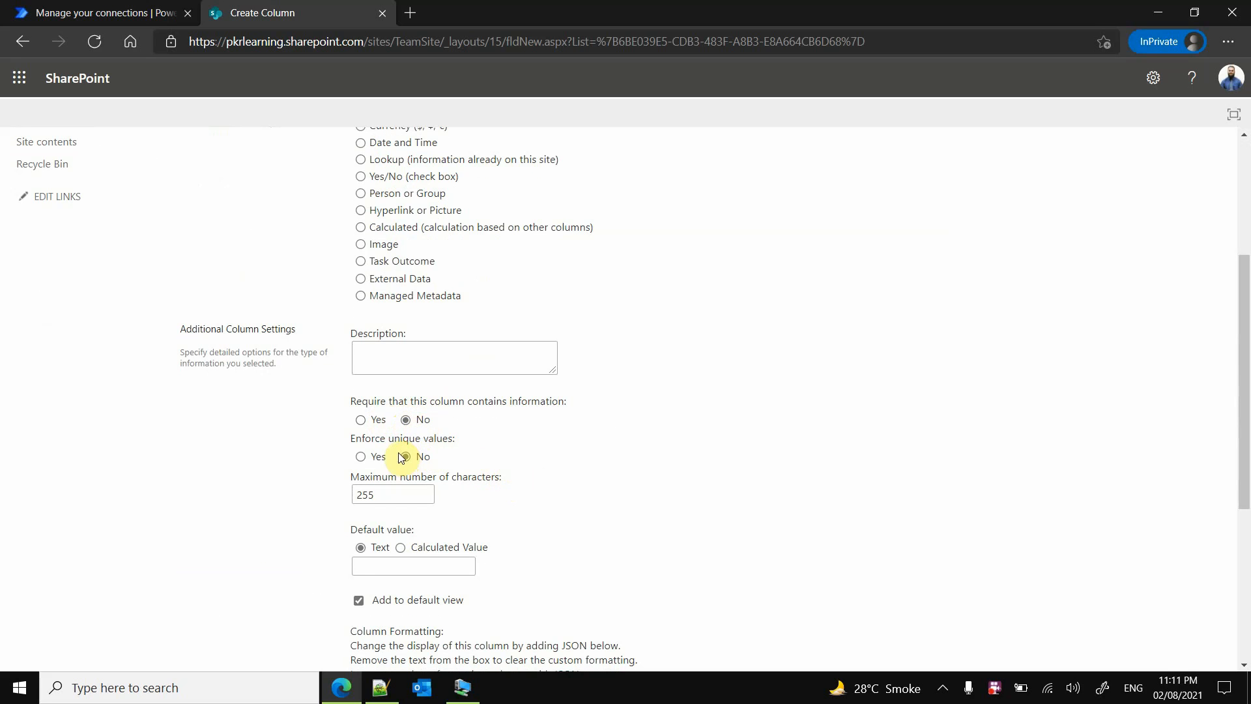
{"action": "scroll", "coordinate": [488, 472], "scroll_direction": "down", "scroll_amount": 5}
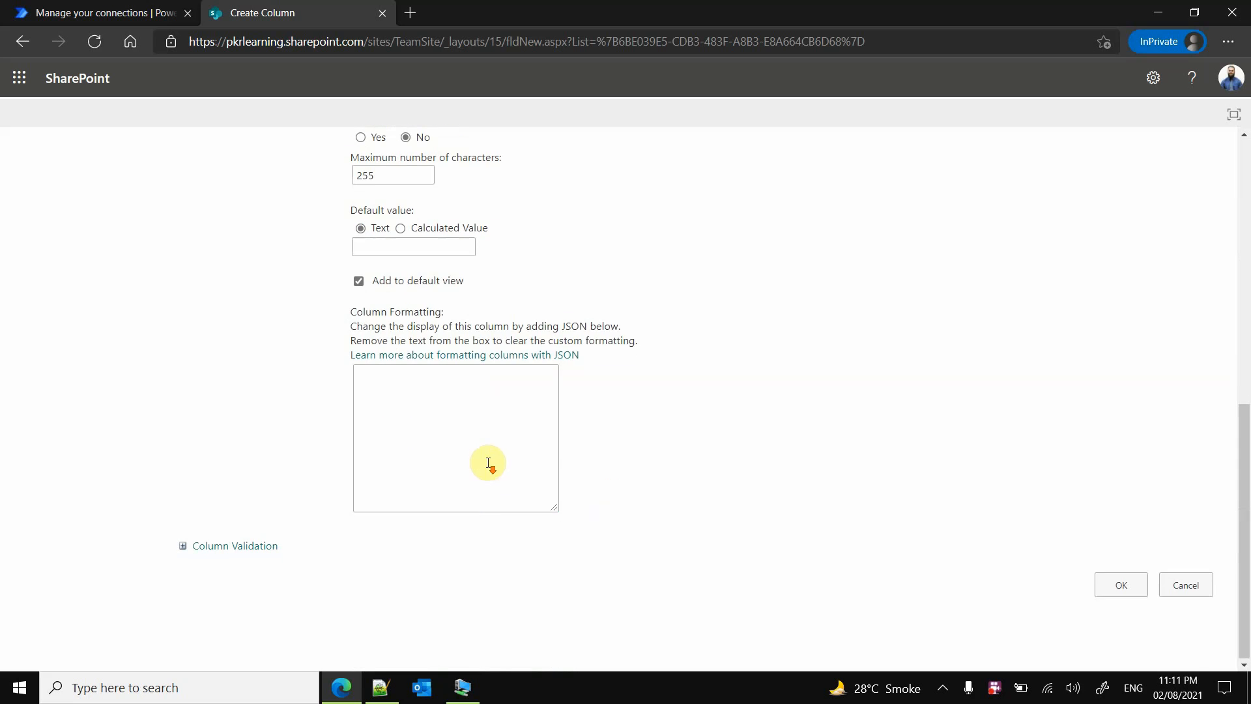
{"action": "left_click", "coordinate": [1111, 583]}
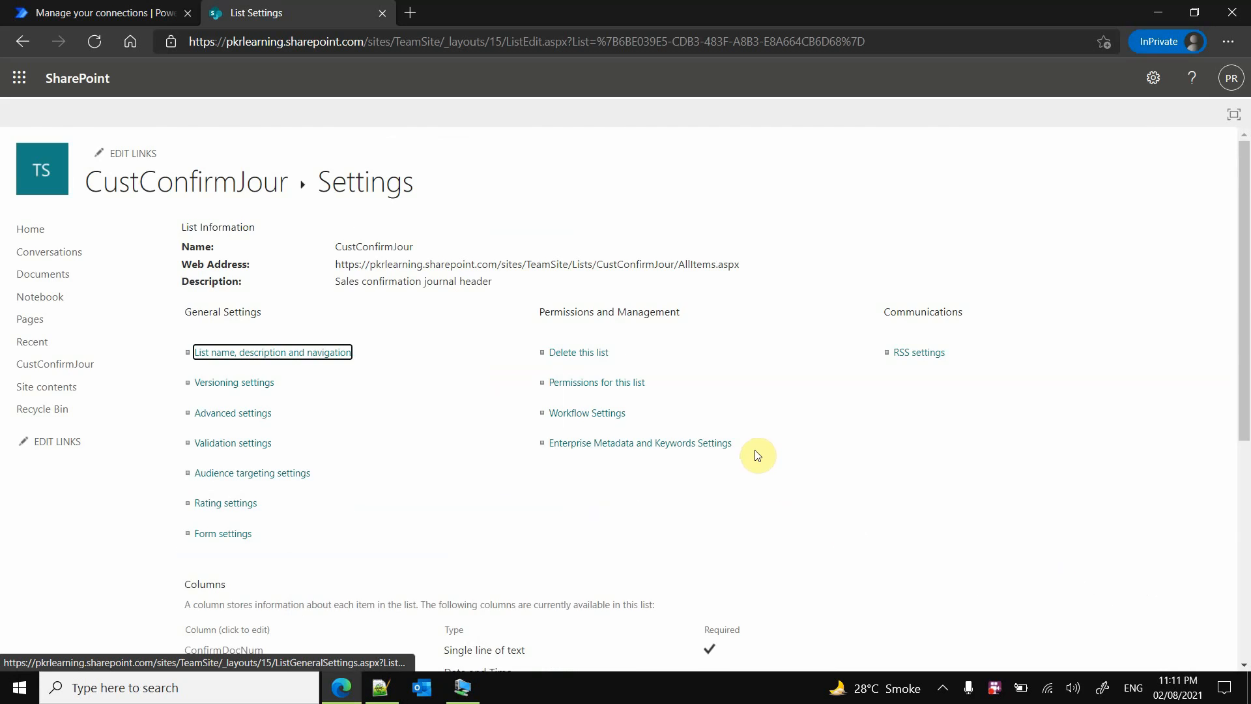
Copy the field name SalesId from the Notepad++ notes and return to the list settings in Edge
{"action": "scroll", "coordinate": [758, 455], "scroll_direction": "down", "scroll_amount": 5}
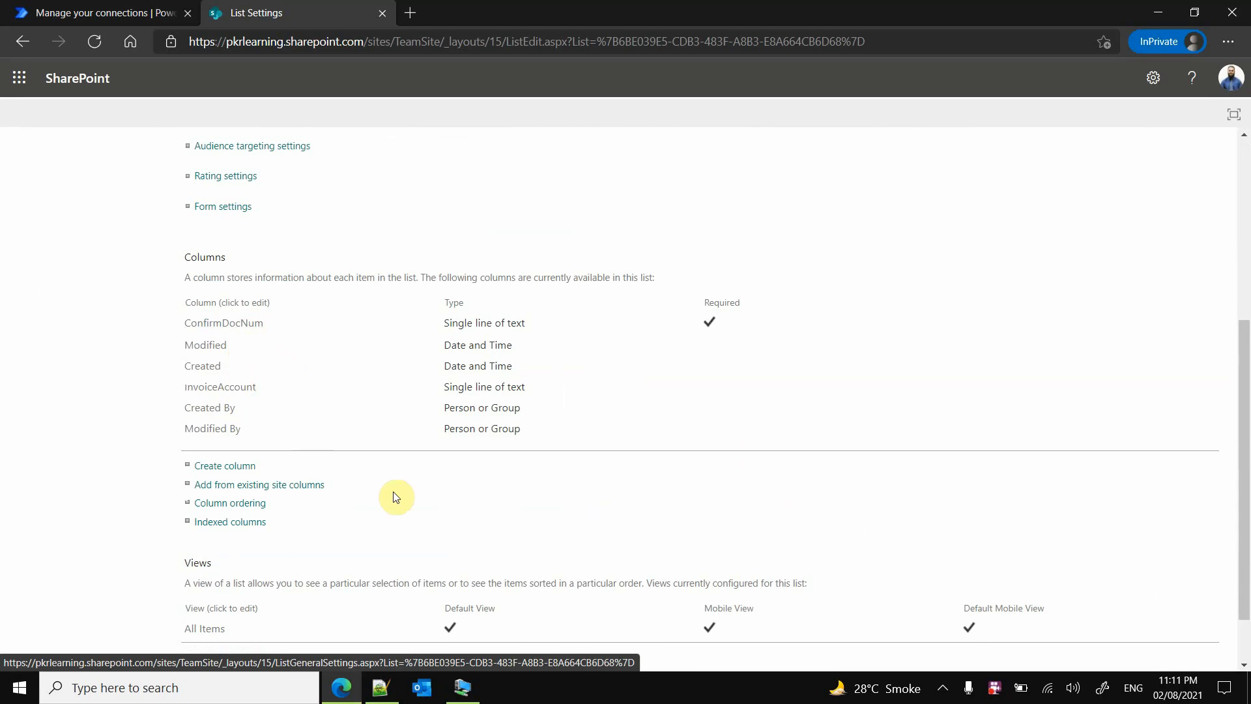
{"action": "left_click", "coordinate": [380, 686]}
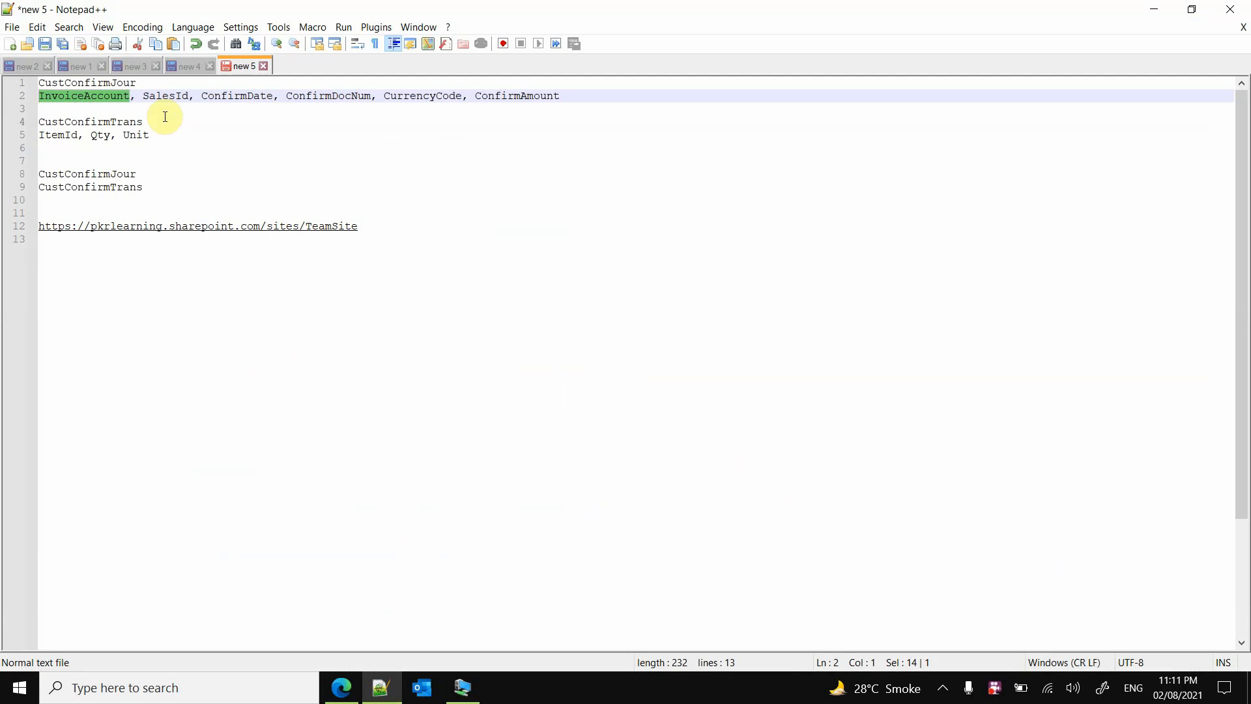
{"action": "left_click_drag", "start_coordinate": [144, 98], "coordinate": [187, 98]}
{"action": "right_click", "coordinate": [183, 99]}
{"action": "left_click", "coordinate": [209, 121]}
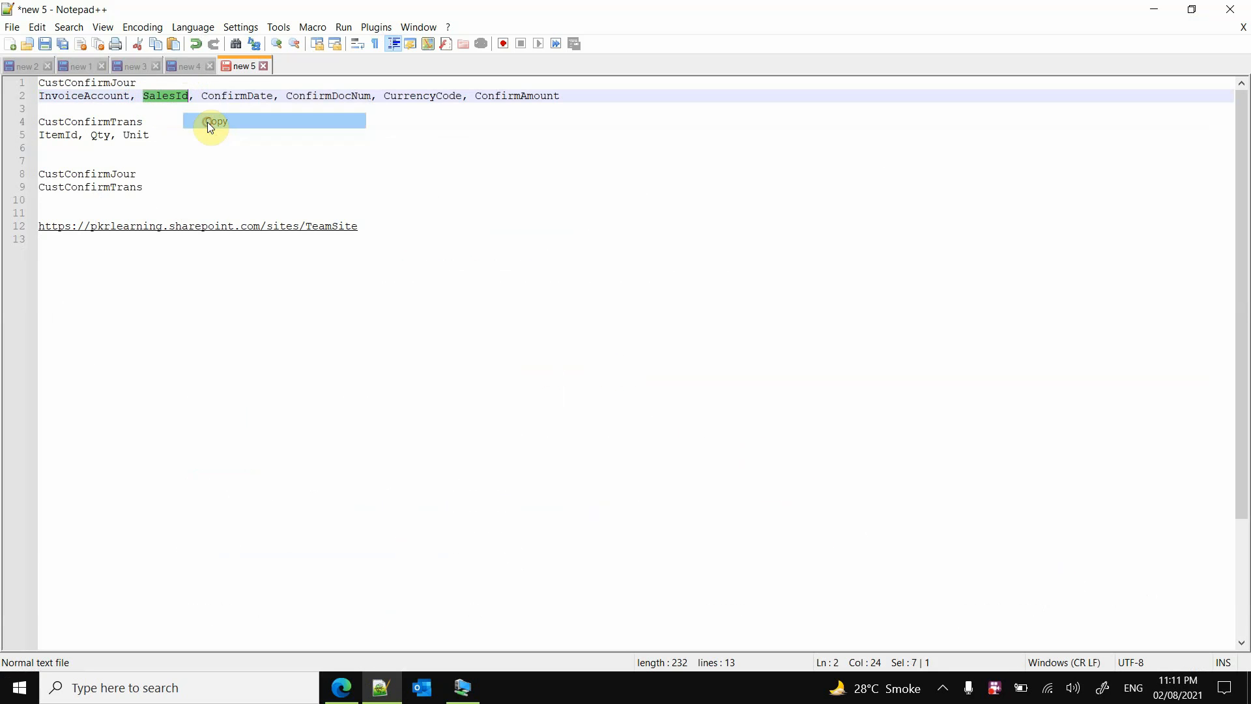
{"action": "left_click", "coordinate": [352, 678]}
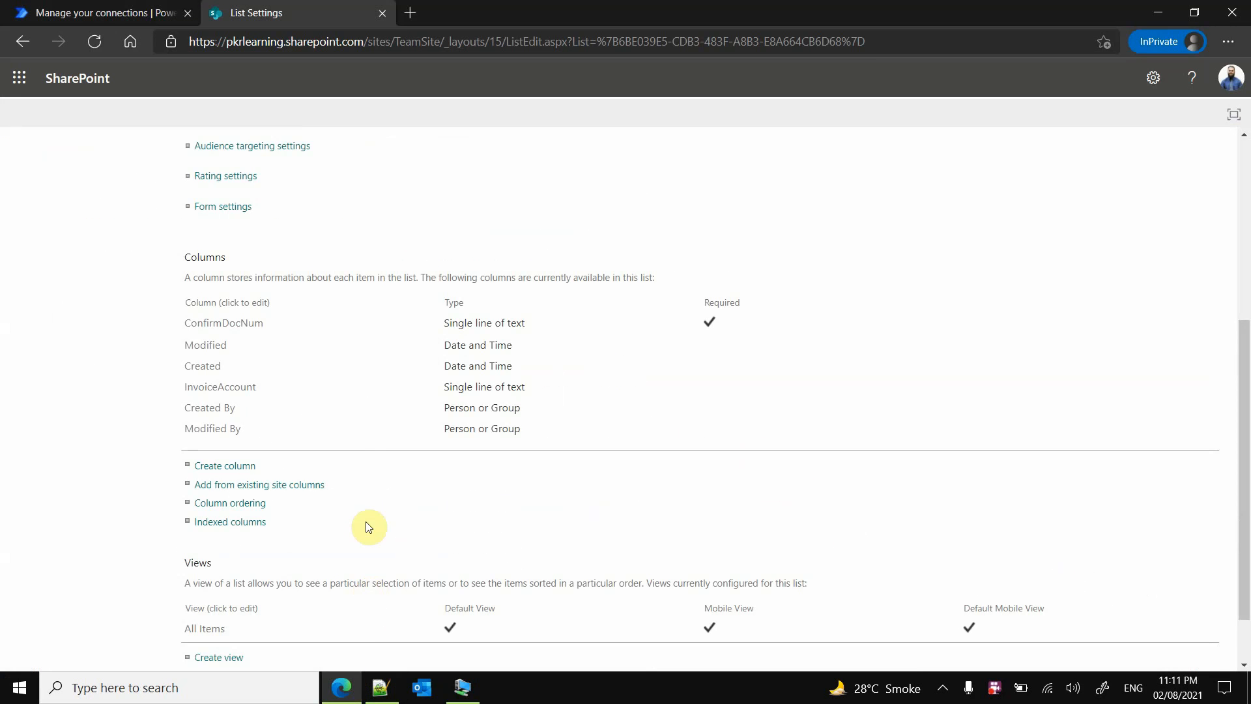
Add a SalesId column to the CustConfirmJour list as a single line of text with the default settings
{"action": "scroll", "coordinate": [366, 508], "scroll_direction": "up", "scroll_amount": 4}
{"action": "scroll", "coordinate": [371, 505], "scroll_direction": "up", "scroll_amount": 2}
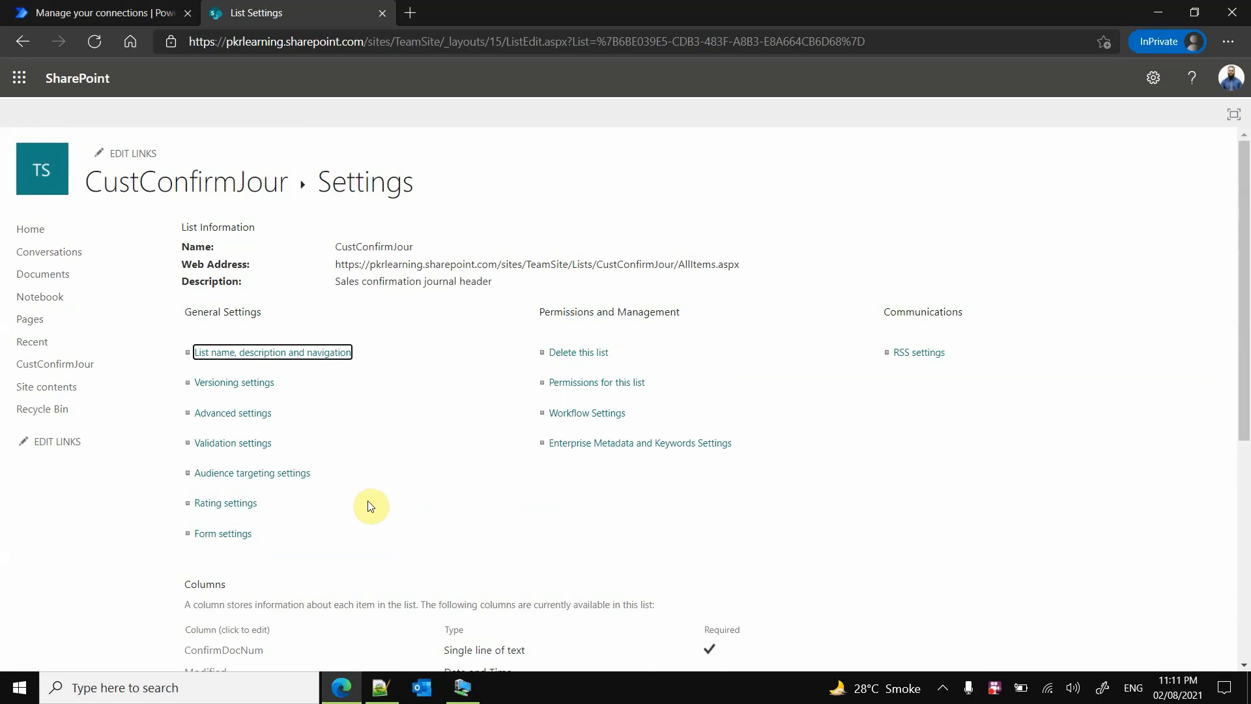
{"action": "scroll", "coordinate": [372, 502], "scroll_direction": "down", "scroll_amount": 4}
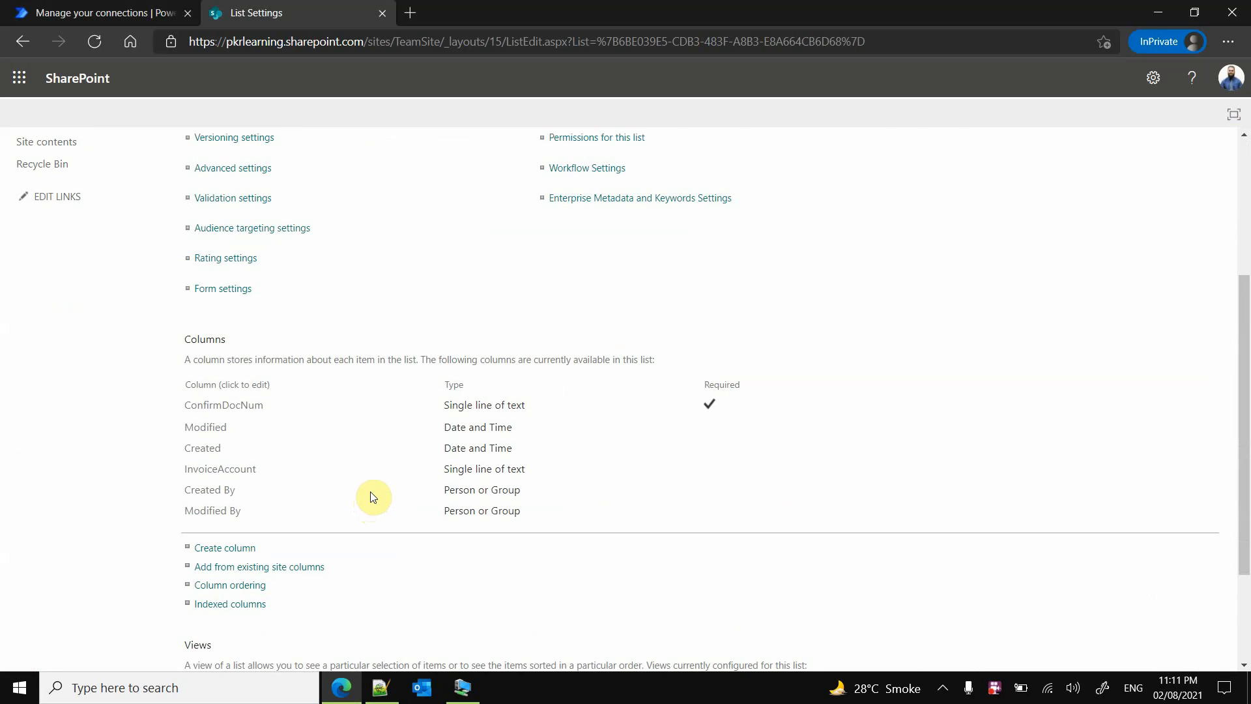
{"action": "scroll", "coordinate": [373, 496], "scroll_direction": "down", "scroll_amount": 1}
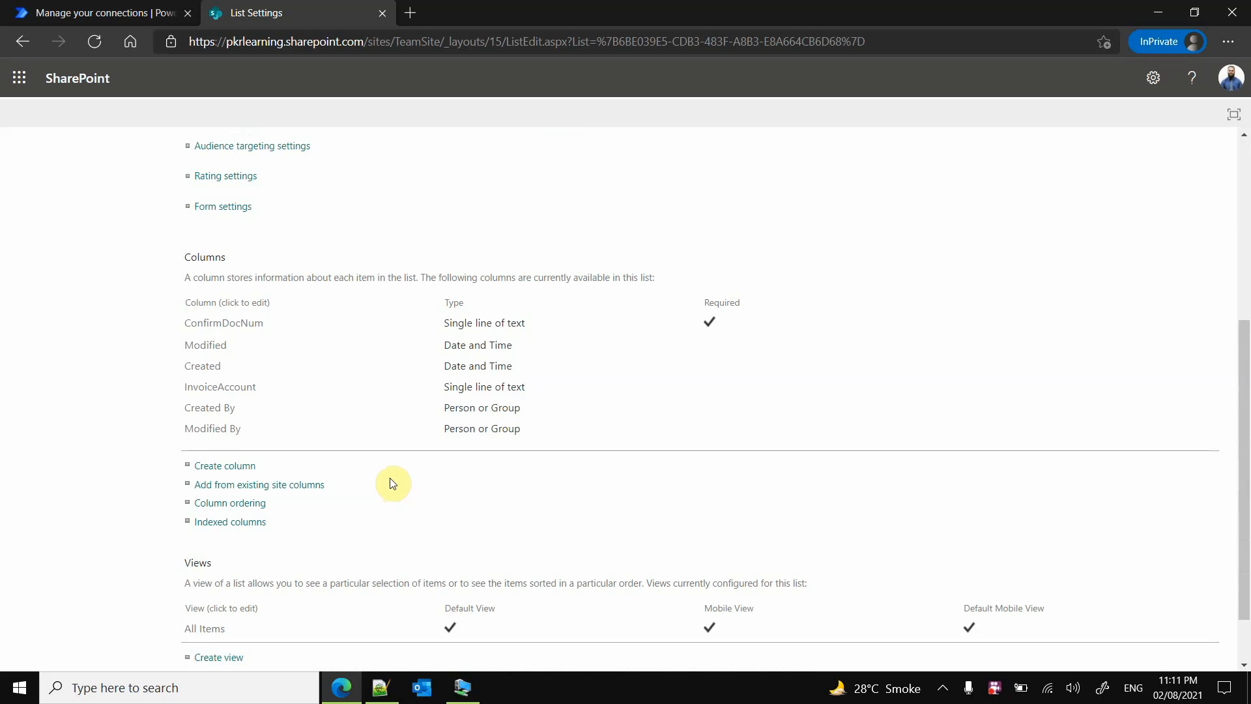
{"action": "scroll", "coordinate": [393, 483], "scroll_direction": "down", "scroll_amount": 1}
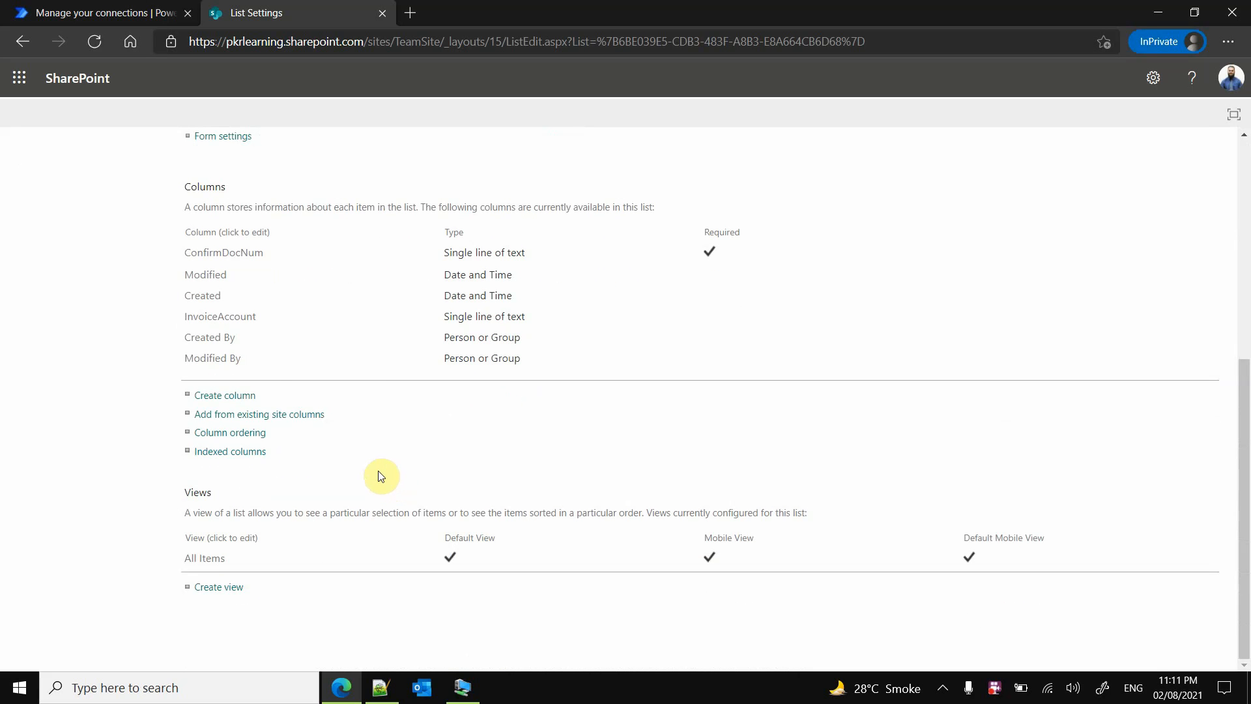
{"action": "left_click", "coordinate": [241, 396]}
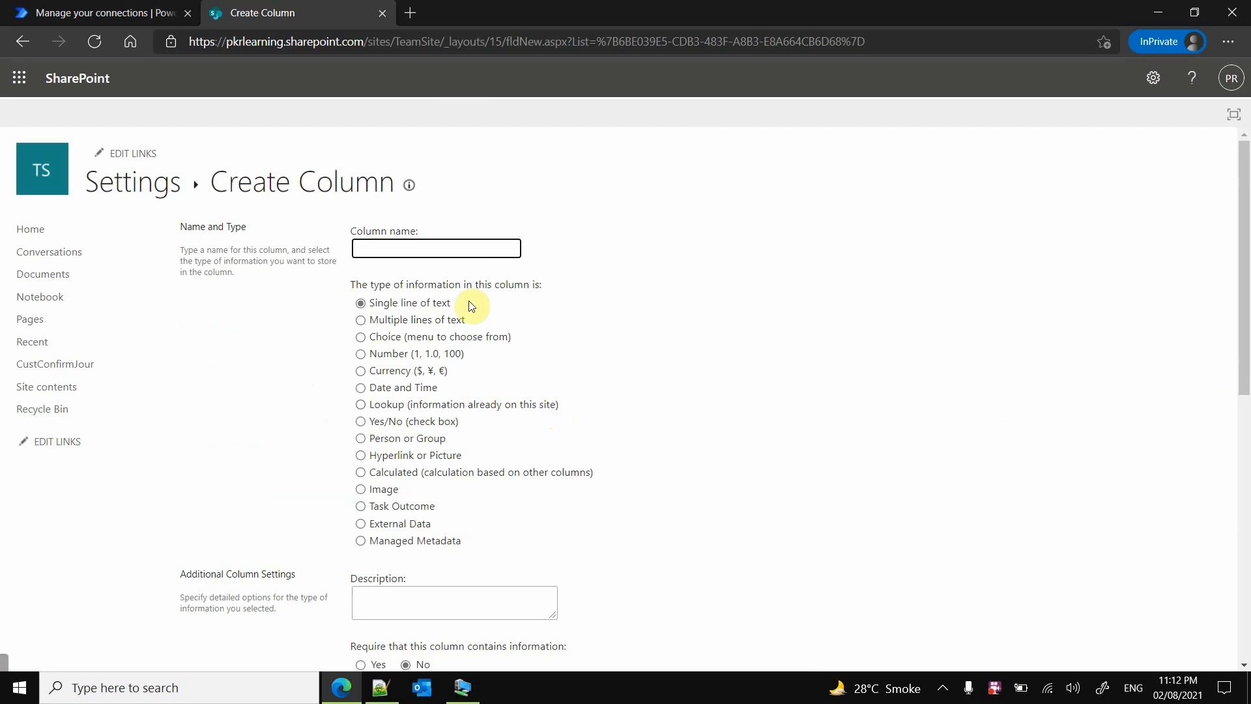
{"action": "type", "text": "SalesId"}
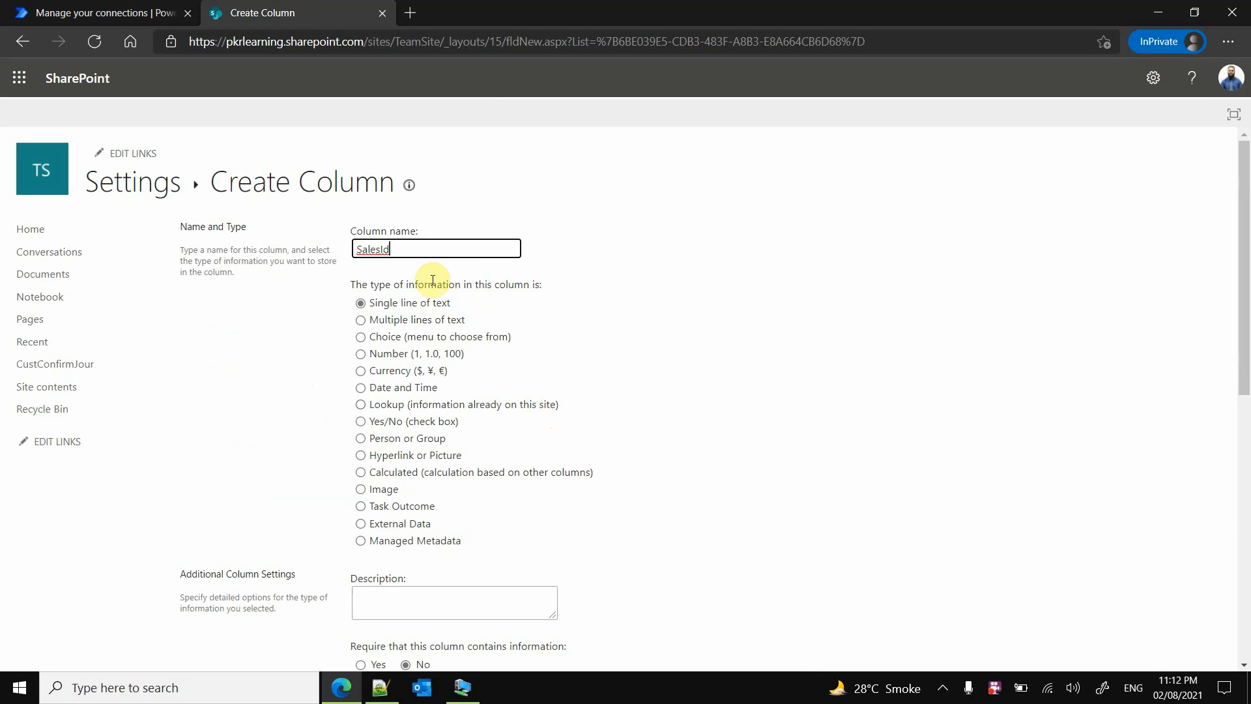
{"action": "scroll", "coordinate": [562, 401], "scroll_direction": "down", "scroll_amount": 3}
{"action": "scroll", "coordinate": [562, 399], "scroll_direction": "down", "scroll_amount": 4}
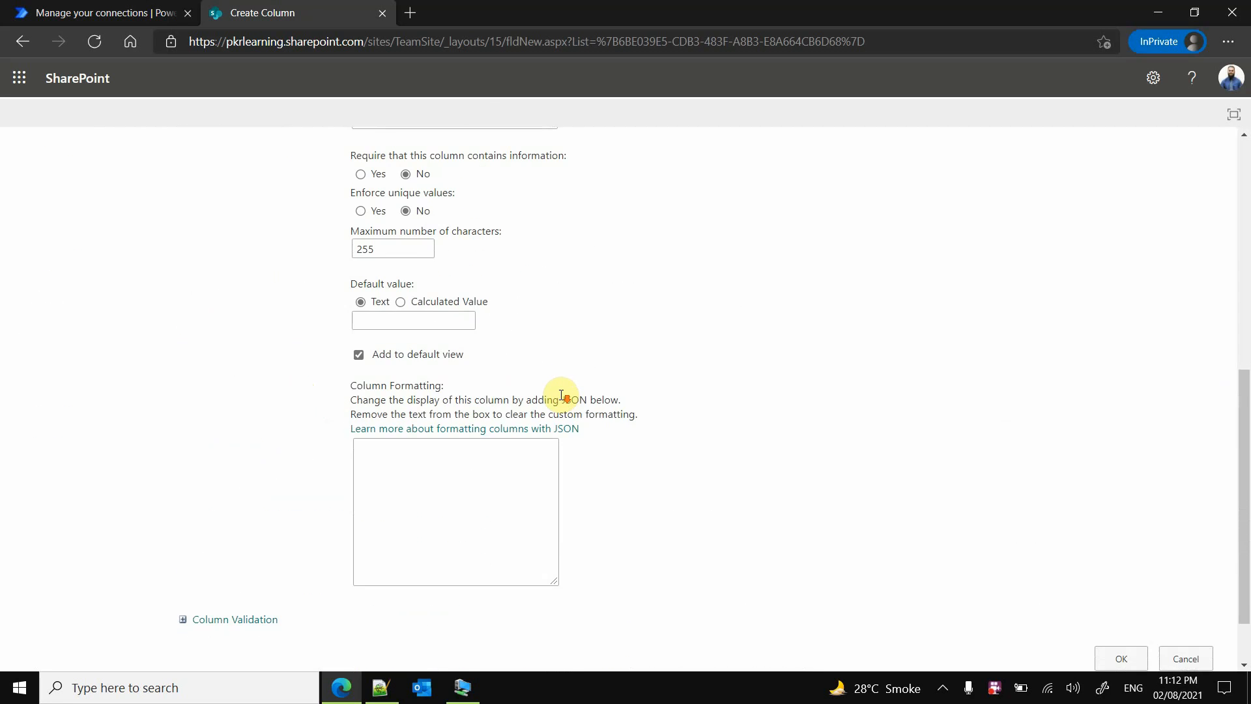
{"action": "left_click", "coordinate": [1122, 584]}
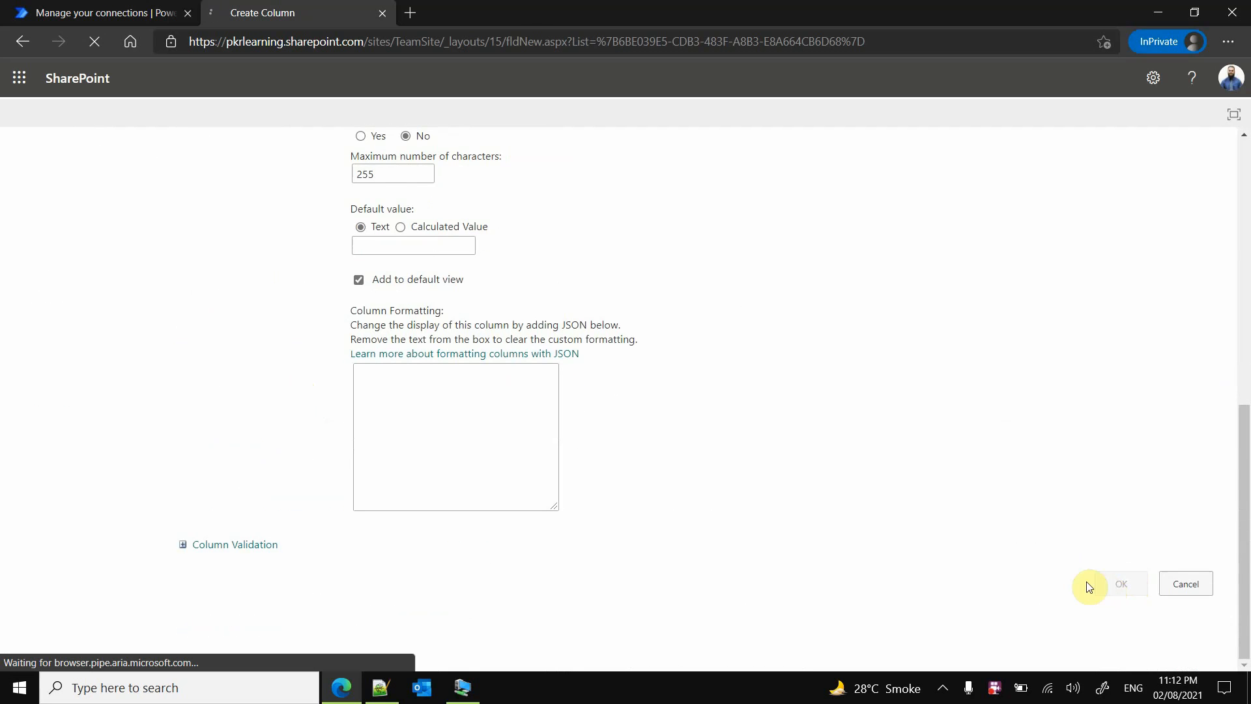
Copy the field name ConfirmDate from the Notepad++ notes and return to the list settings in Edge
{"action": "left_click", "coordinate": [381, 687]}
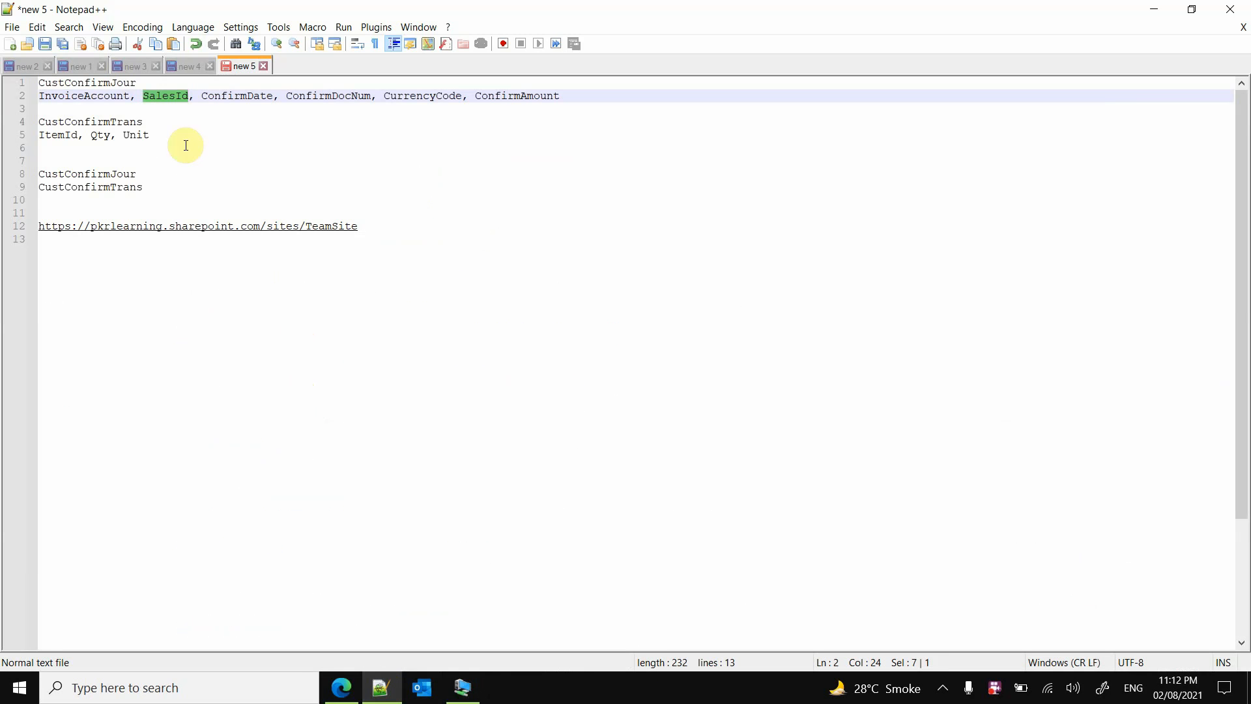
{"action": "double_click", "coordinate": [209, 97]}
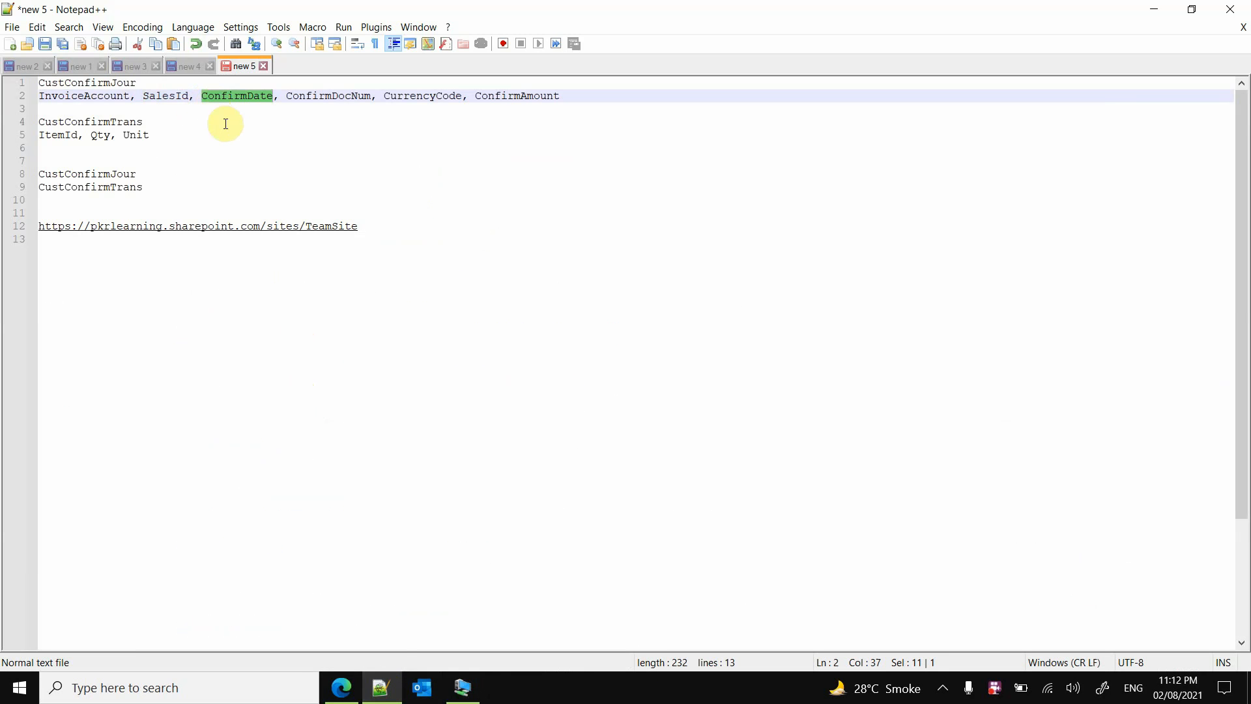
{"action": "left_click", "coordinate": [342, 687]}
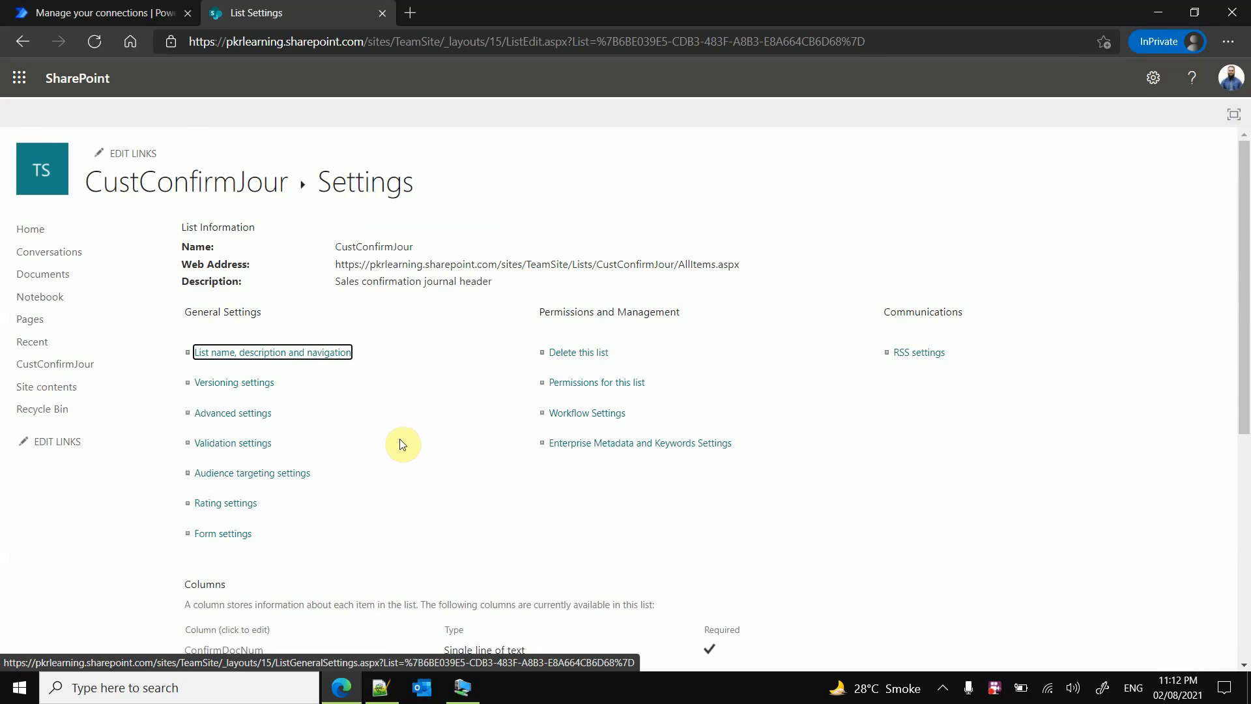
Add a ConfirmDate column of type Date and Time to the list, keeping the Date Only format and other defaults
{"action": "scroll", "coordinate": [404, 439], "scroll_direction": "down", "scroll_amount": 6}
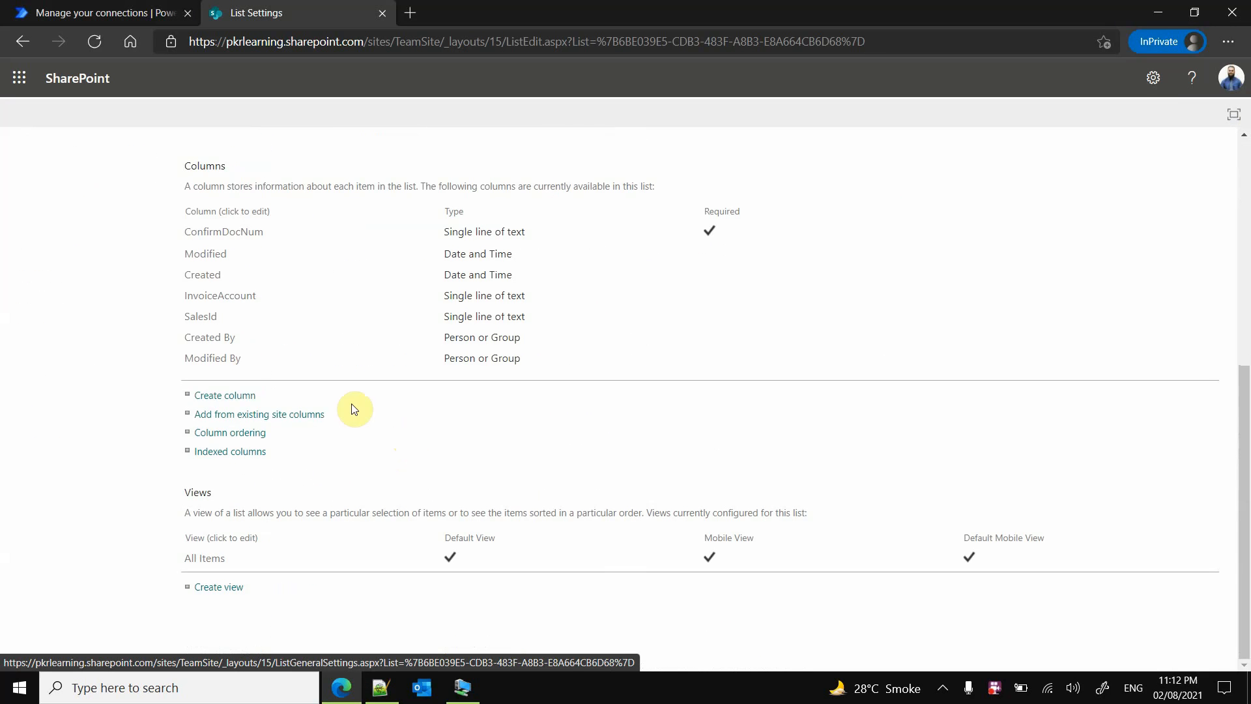
{"action": "left_click", "coordinate": [237, 395]}
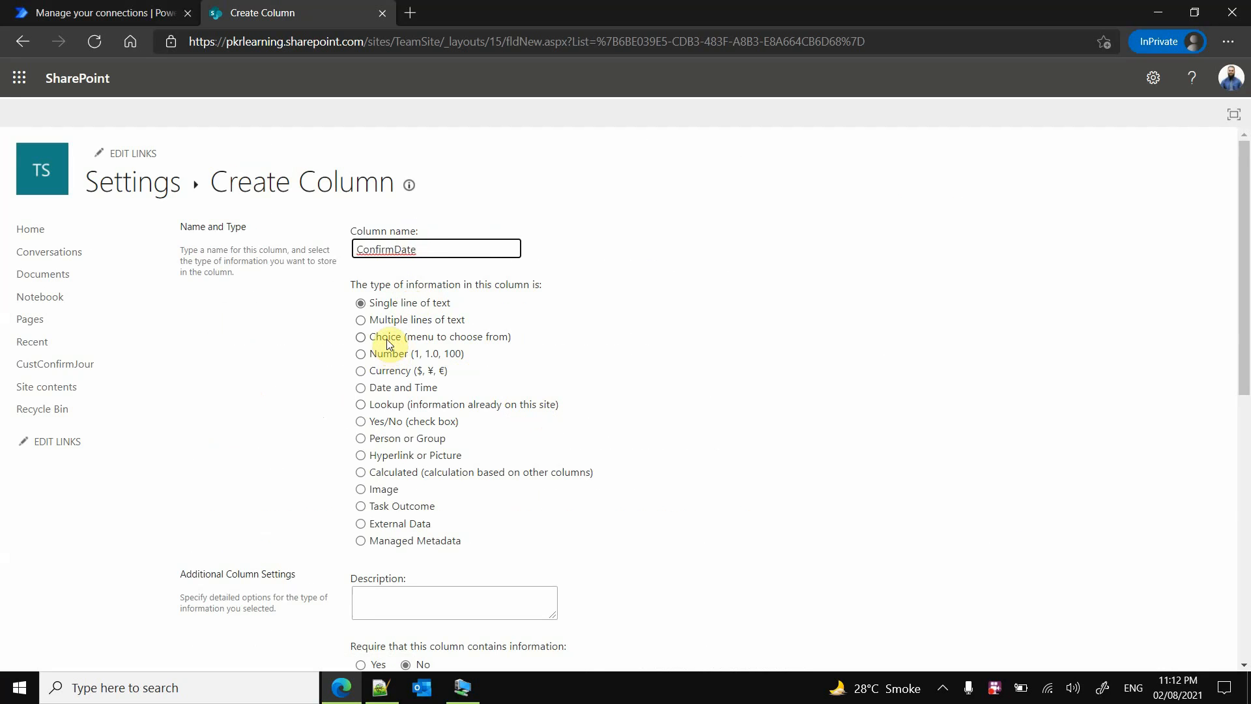
{"action": "left_click", "coordinate": [363, 389]}
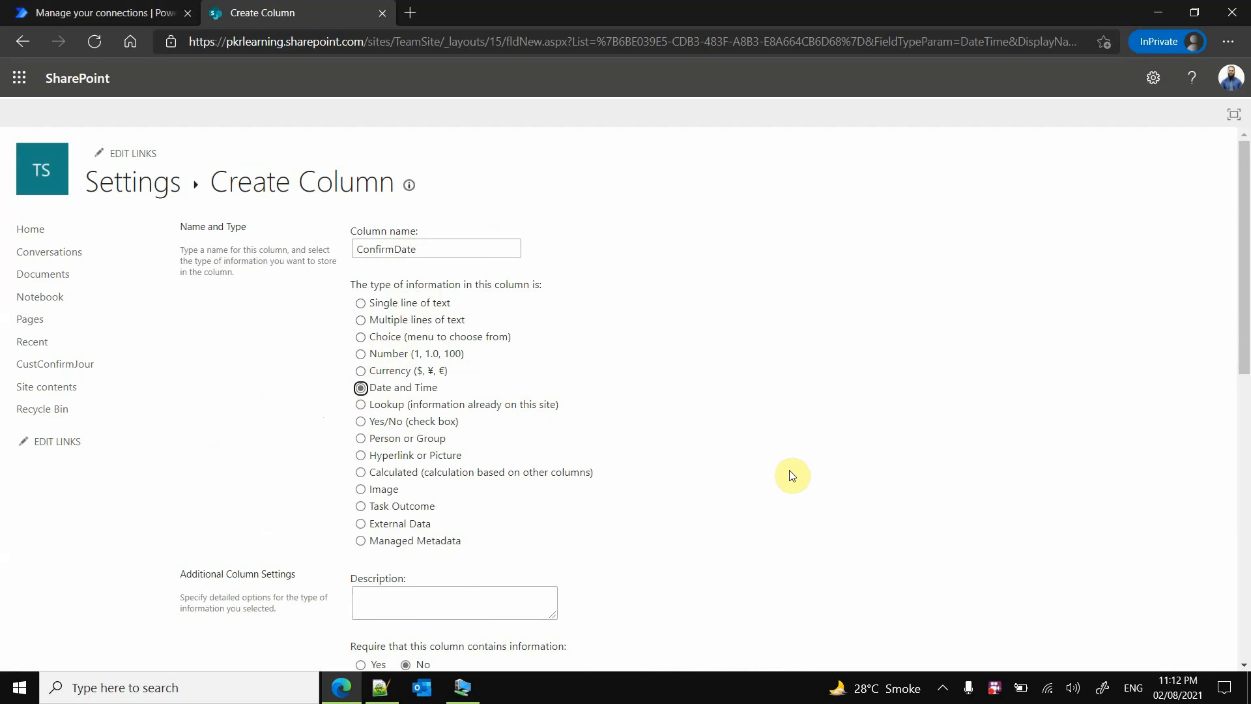
{"action": "scroll", "coordinate": [791, 475], "scroll_direction": "down", "scroll_amount": 6}
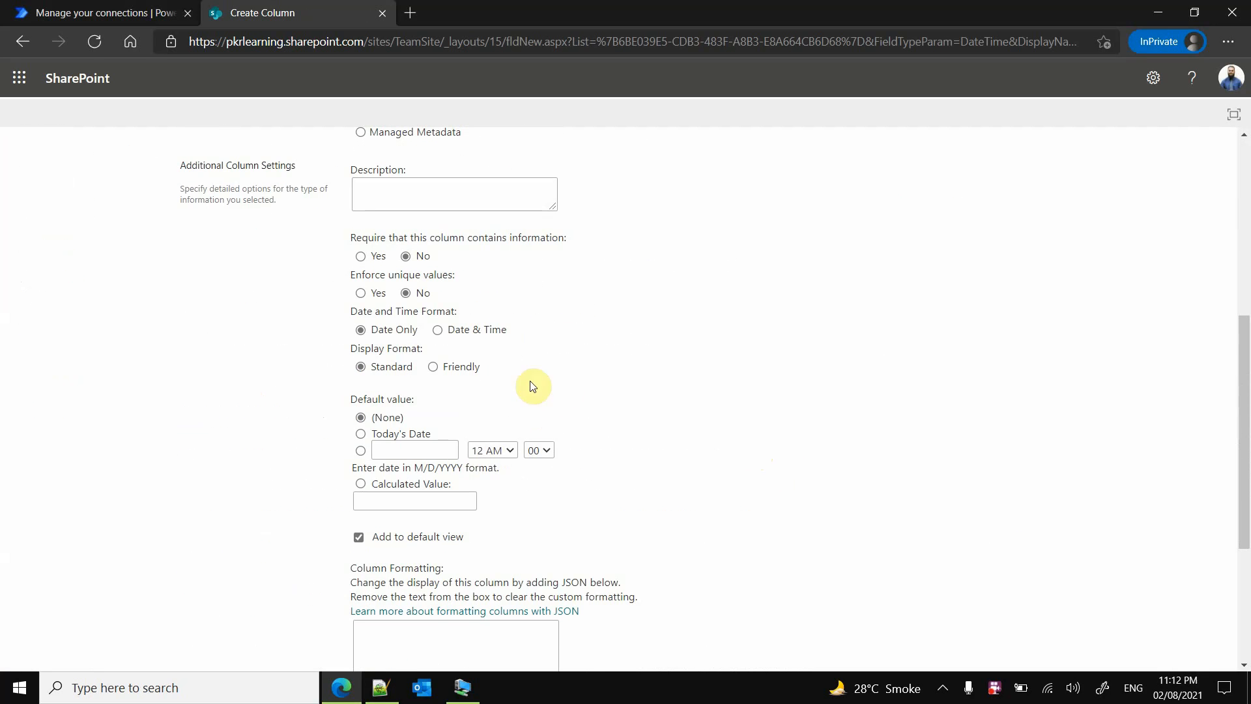
{"action": "left_click_drag", "start_coordinate": [376, 311], "coordinate": [460, 311]}
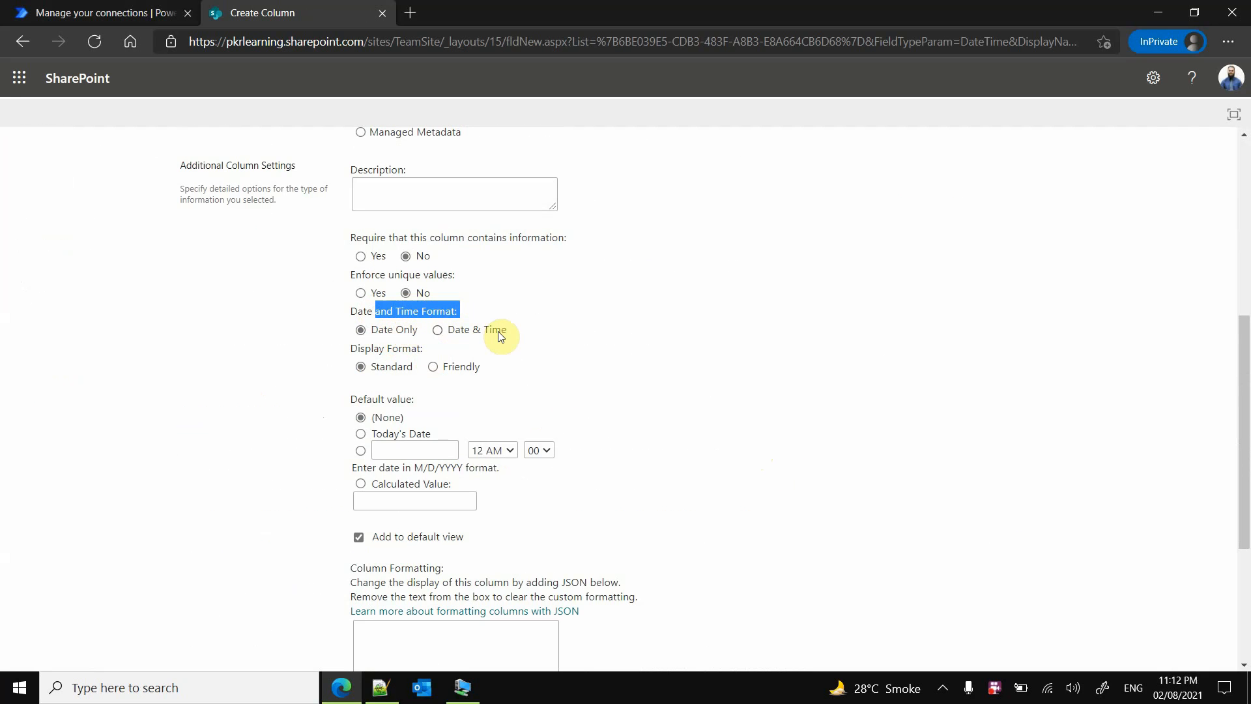
{"action": "scroll", "coordinate": [840, 487], "scroll_direction": "down", "scroll_amount": 3}
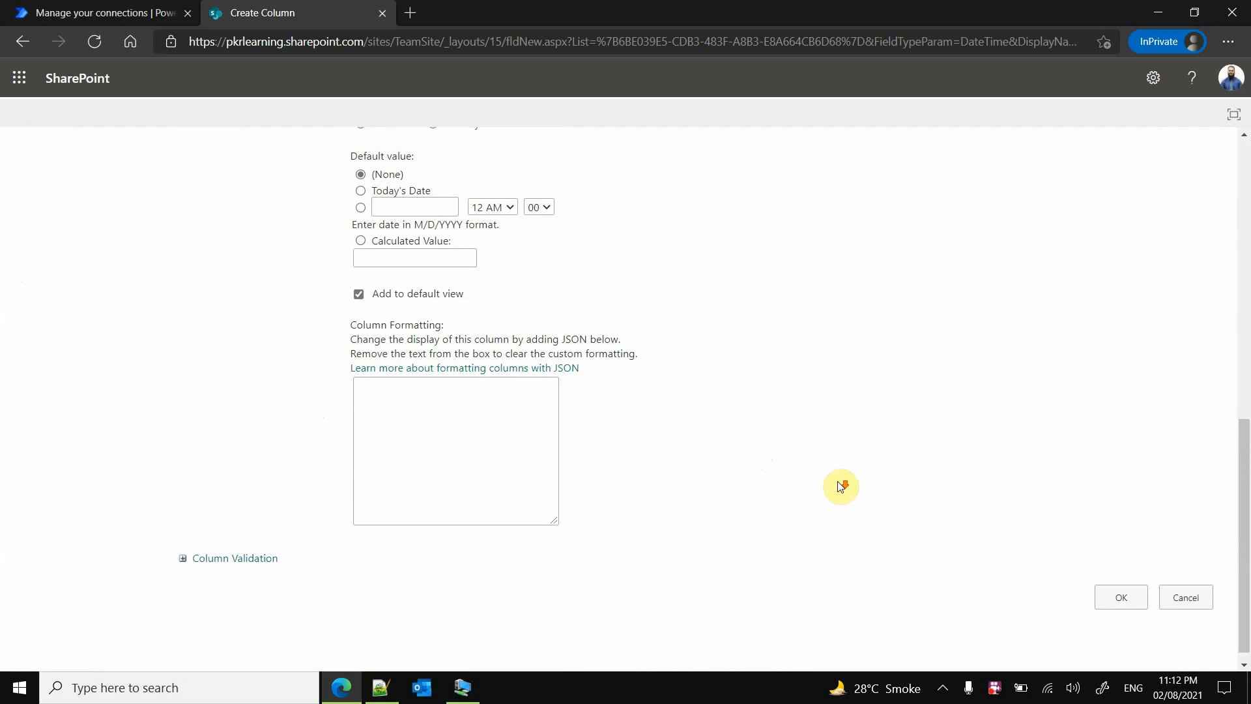
{"action": "left_click", "coordinate": [1111, 584]}
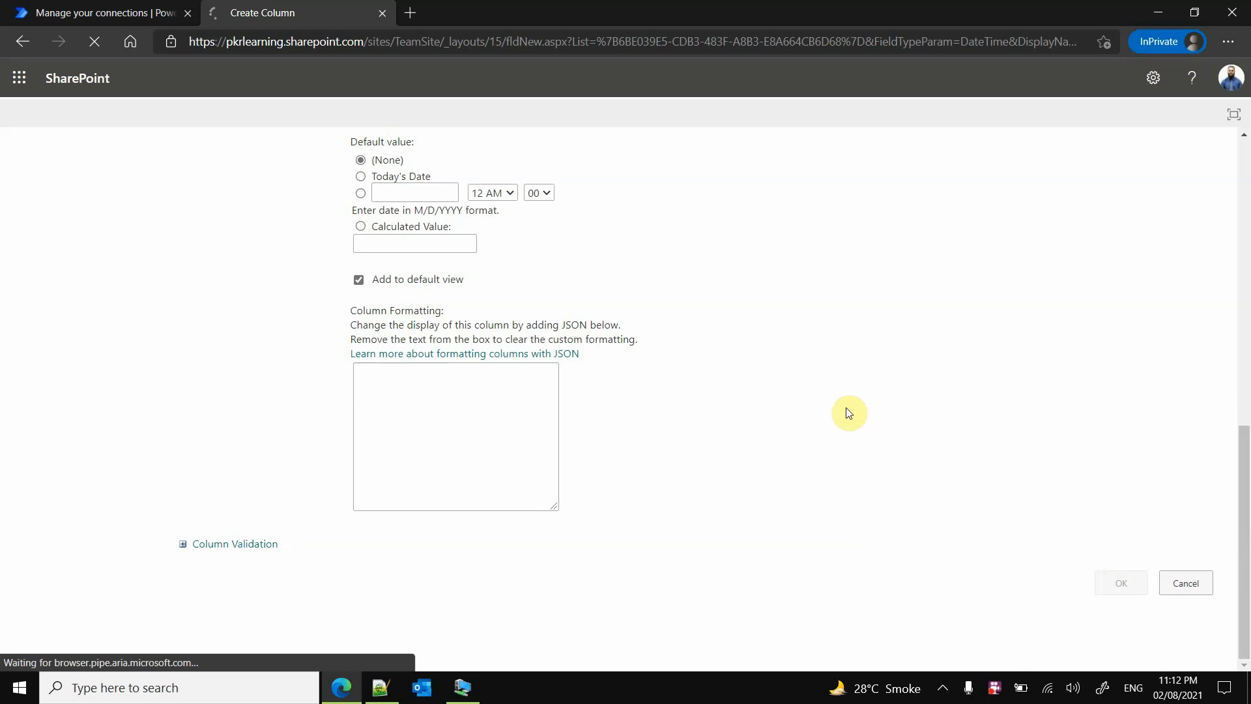
Copy the field name CurrencyCode from the Notepad++ notes and return to the list settings in Edge
{"action": "left_click", "coordinate": [381, 687]}
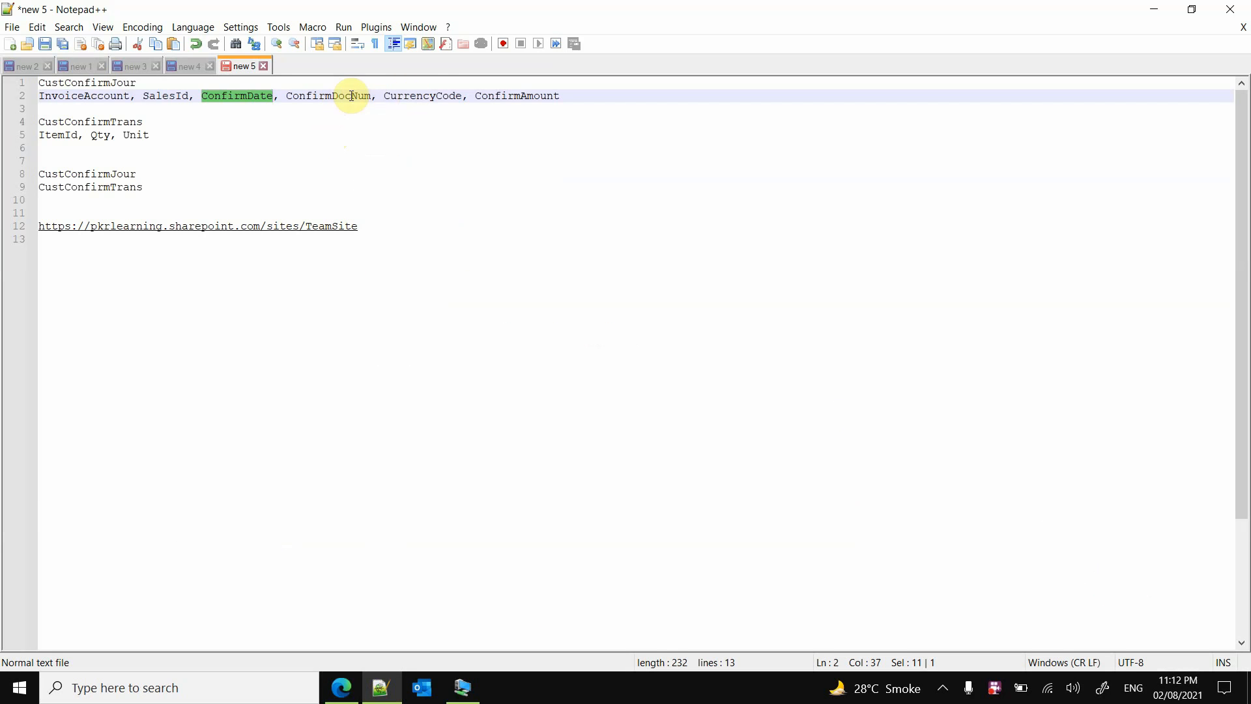
{"action": "double_click", "coordinate": [435, 95]}
{"action": "key", "text": "ctrl+c"}
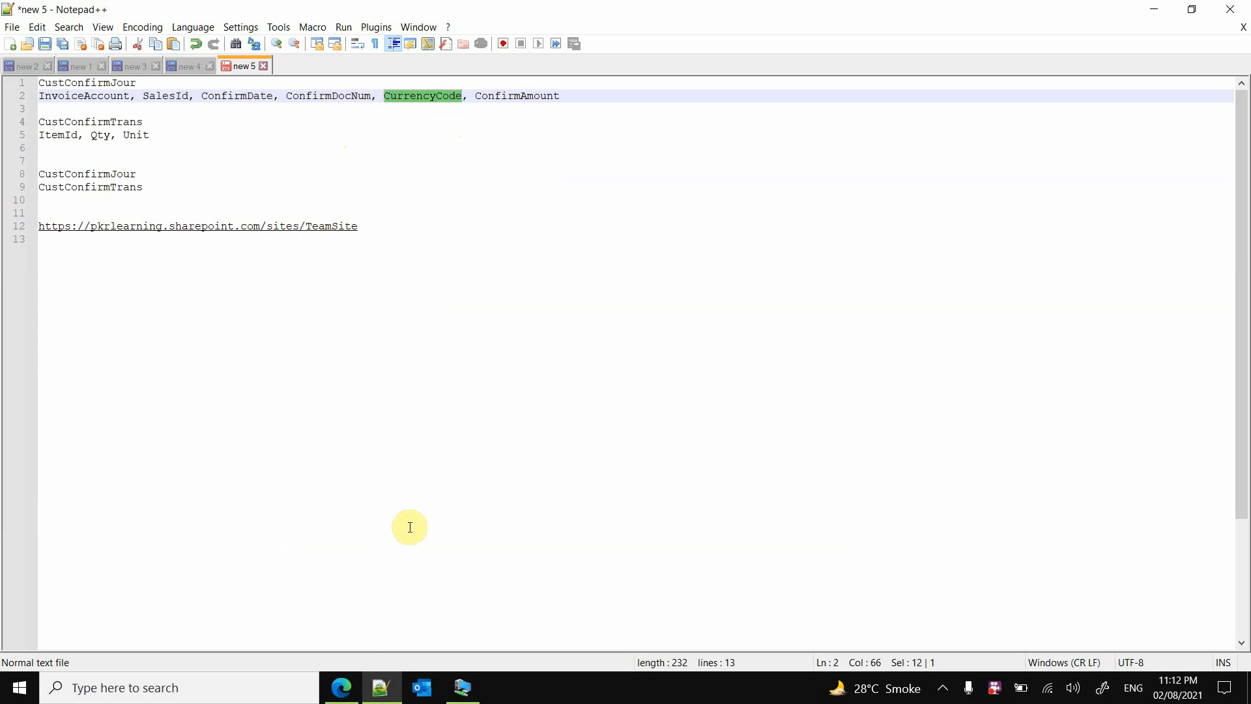
{"action": "left_click", "coordinate": [353, 683]}
Add a CurrencyCode column to the list as a single line of text with the default settings
{"action": "scroll", "coordinate": [402, 360], "scroll_direction": "down", "scroll_amount": 4}
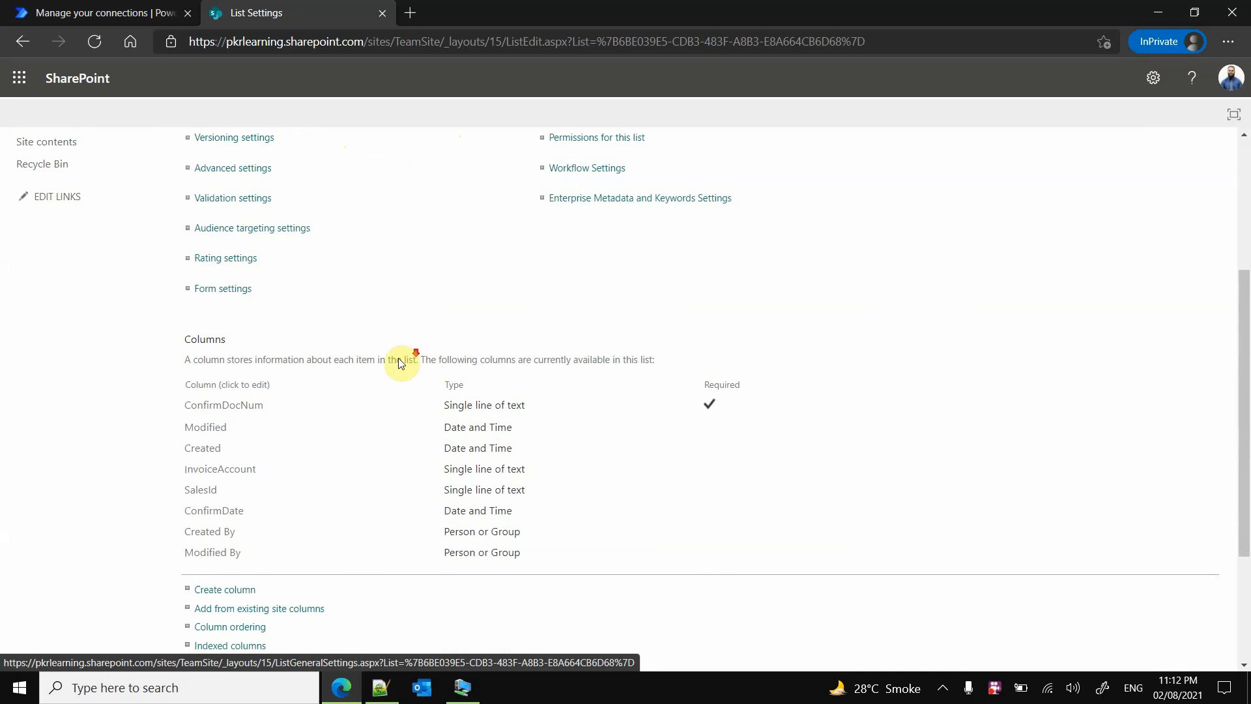
{"action": "scroll", "coordinate": [234, 410], "scroll_direction": "down", "scroll_amount": 3}
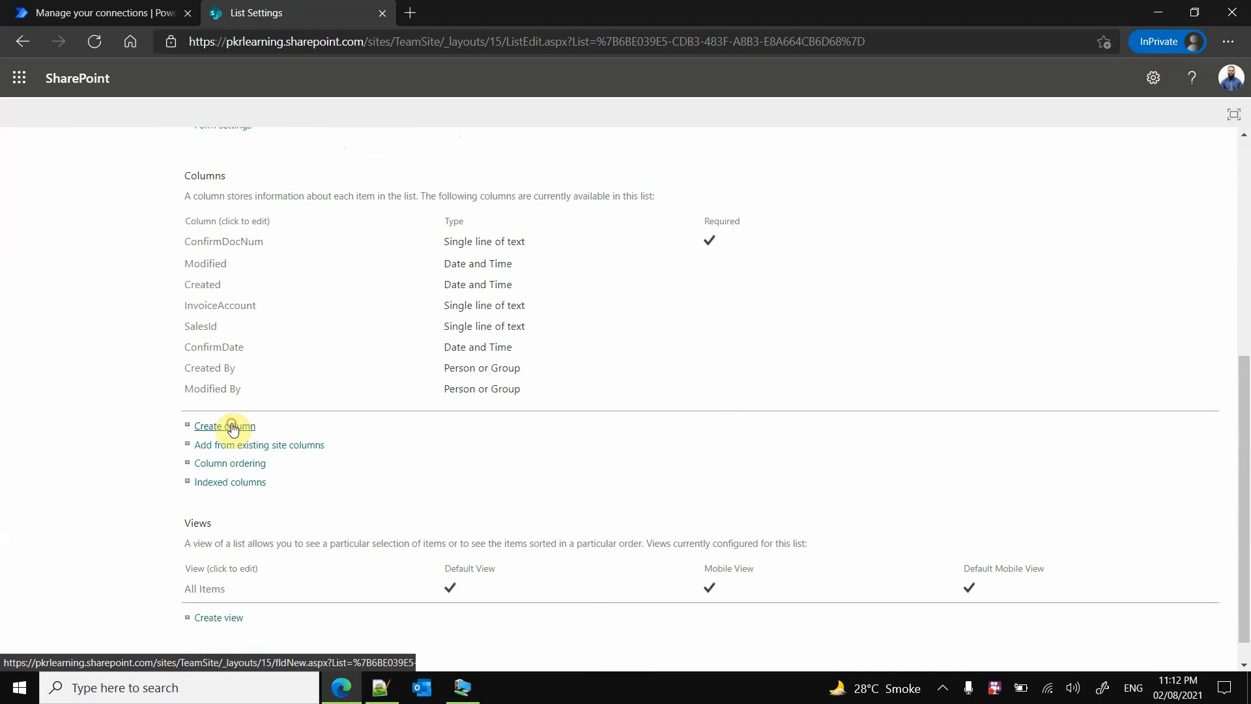
{"action": "left_click", "coordinate": [229, 426]}
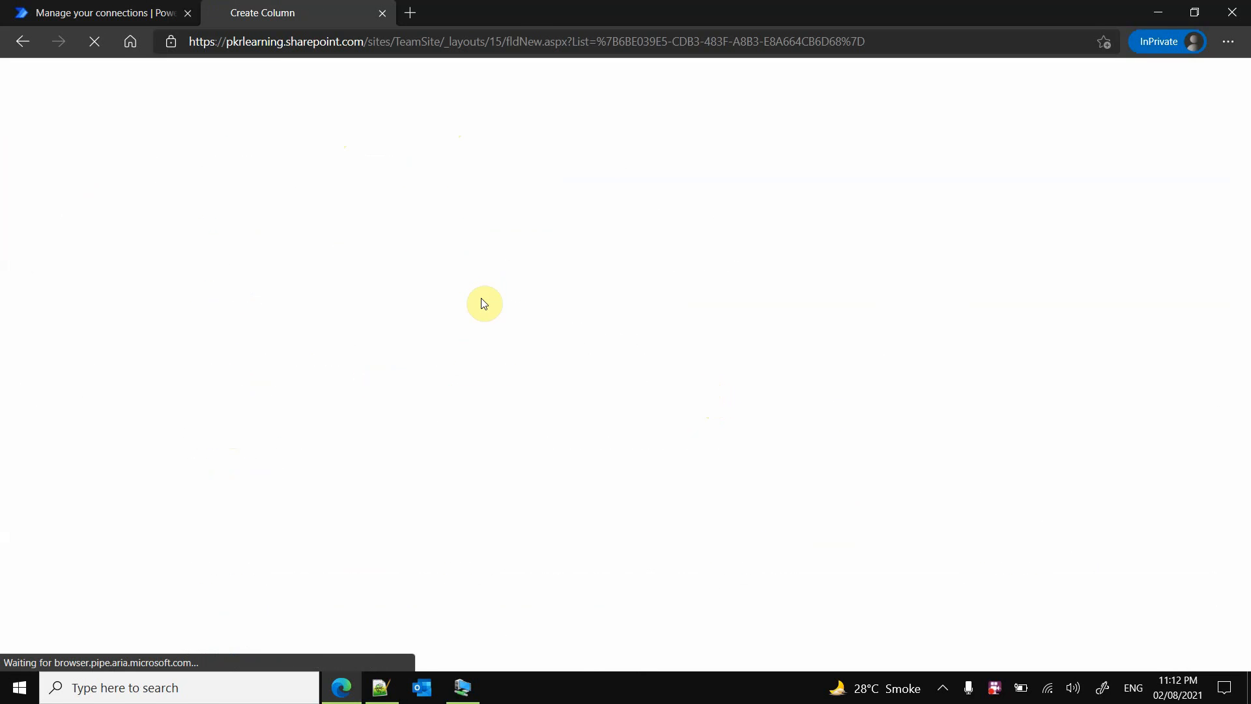
{"action": "key", "text": "ctrl+v"}
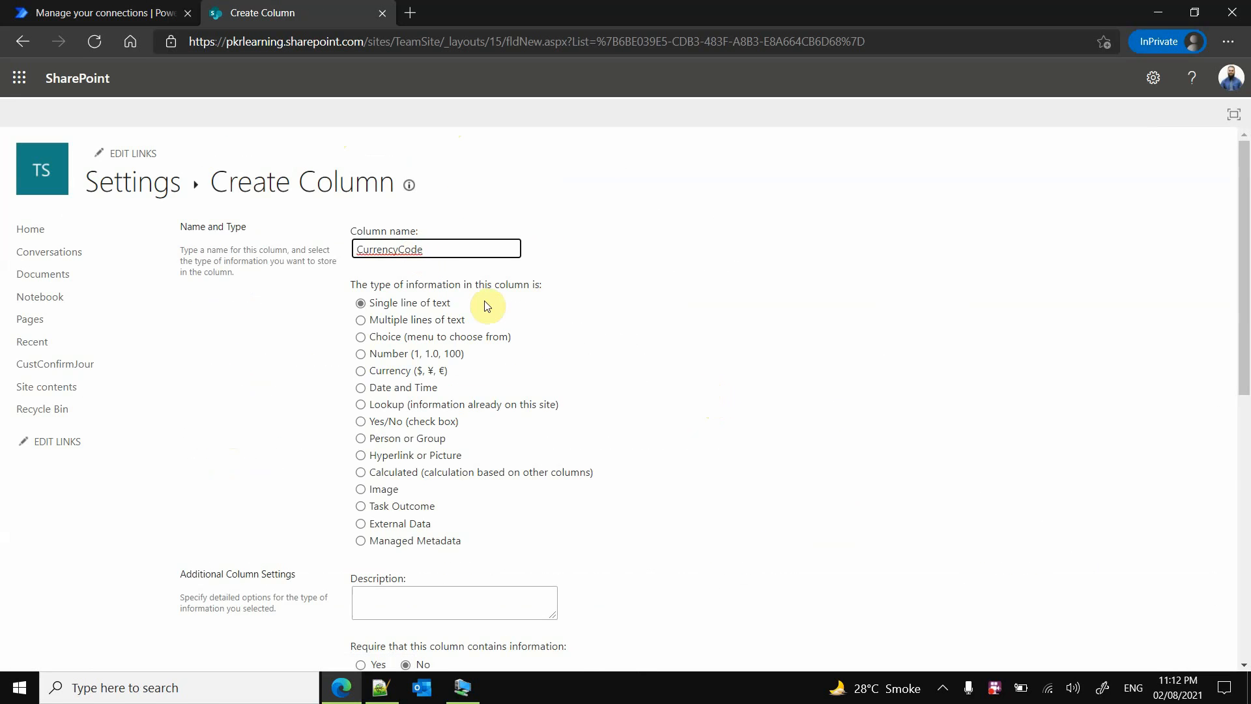
{"action": "scroll", "coordinate": [600, 391], "scroll_direction": "down", "scroll_amount": 8}
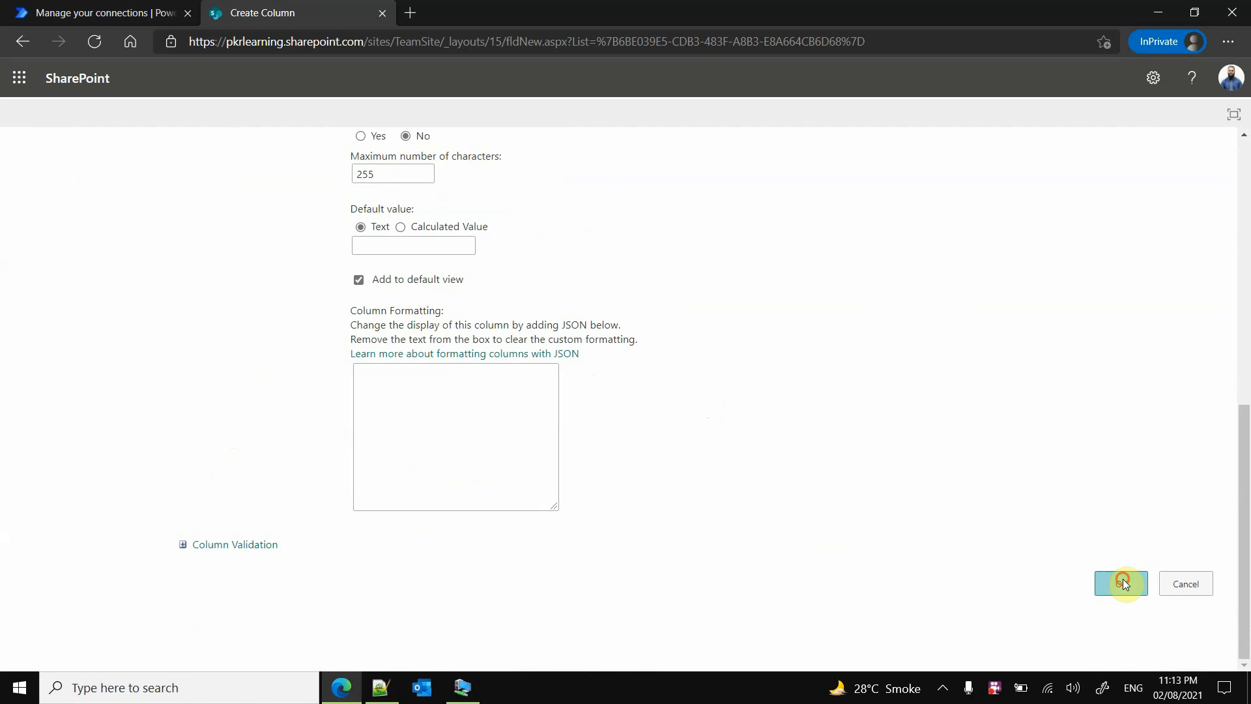
{"action": "left_click", "coordinate": [1121, 582]}
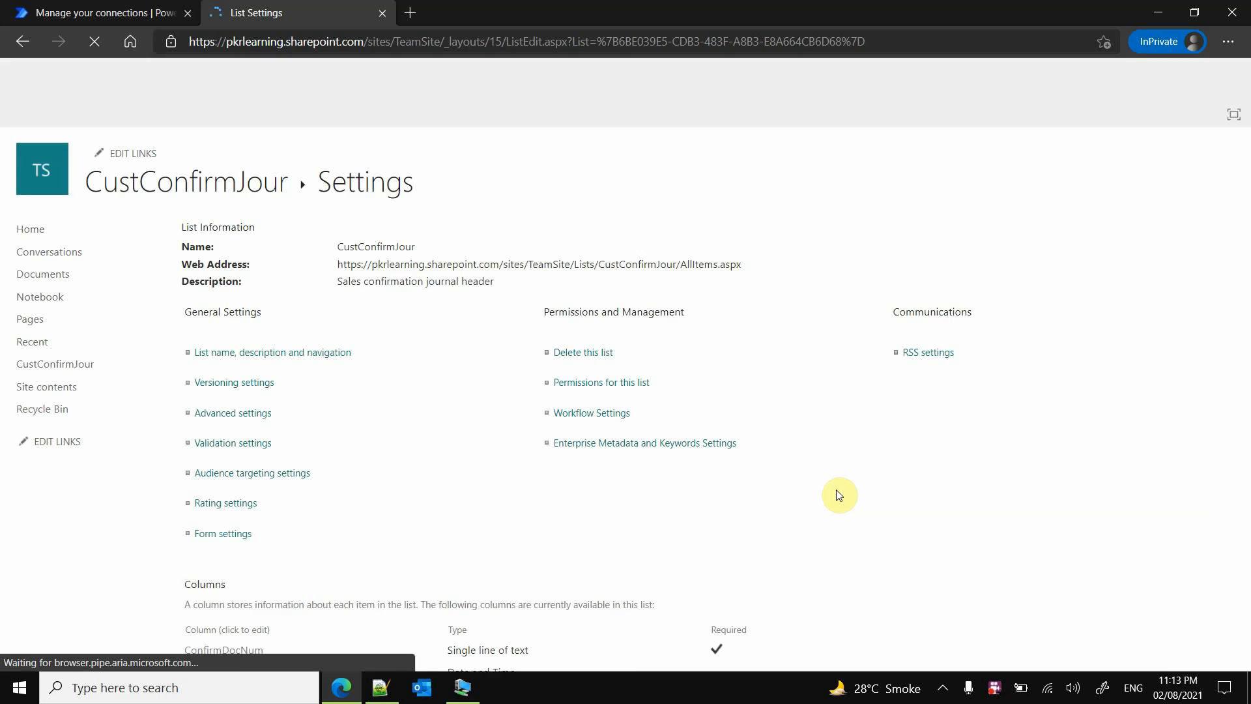
Copy the field name ConfirmAmount from the Notepad++ notes and return to the list settings in Edge
{"action": "scroll", "coordinate": [840, 494], "scroll_direction": "down", "scroll_amount": 6}
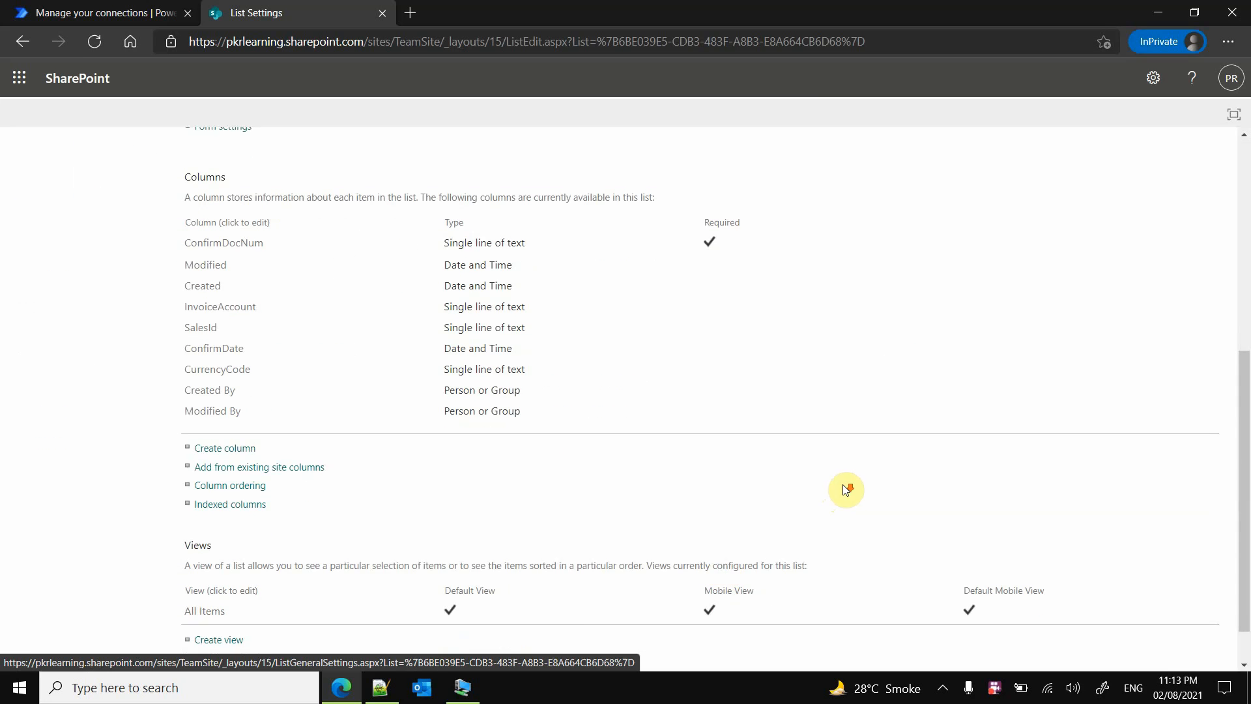
{"action": "left_click", "coordinate": [380, 689]}
{"action": "double_click", "coordinate": [494, 96]}
{"action": "key", "text": "ctrl+c"}
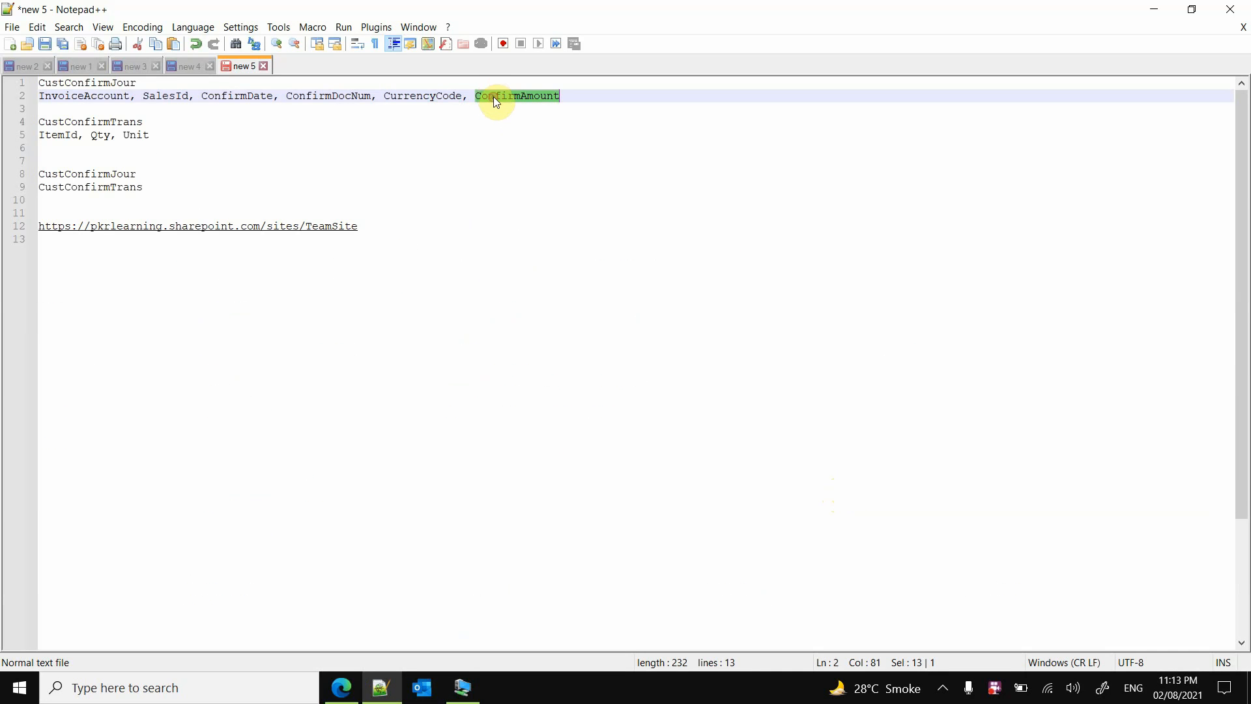
{"action": "left_click", "coordinate": [341, 687]}
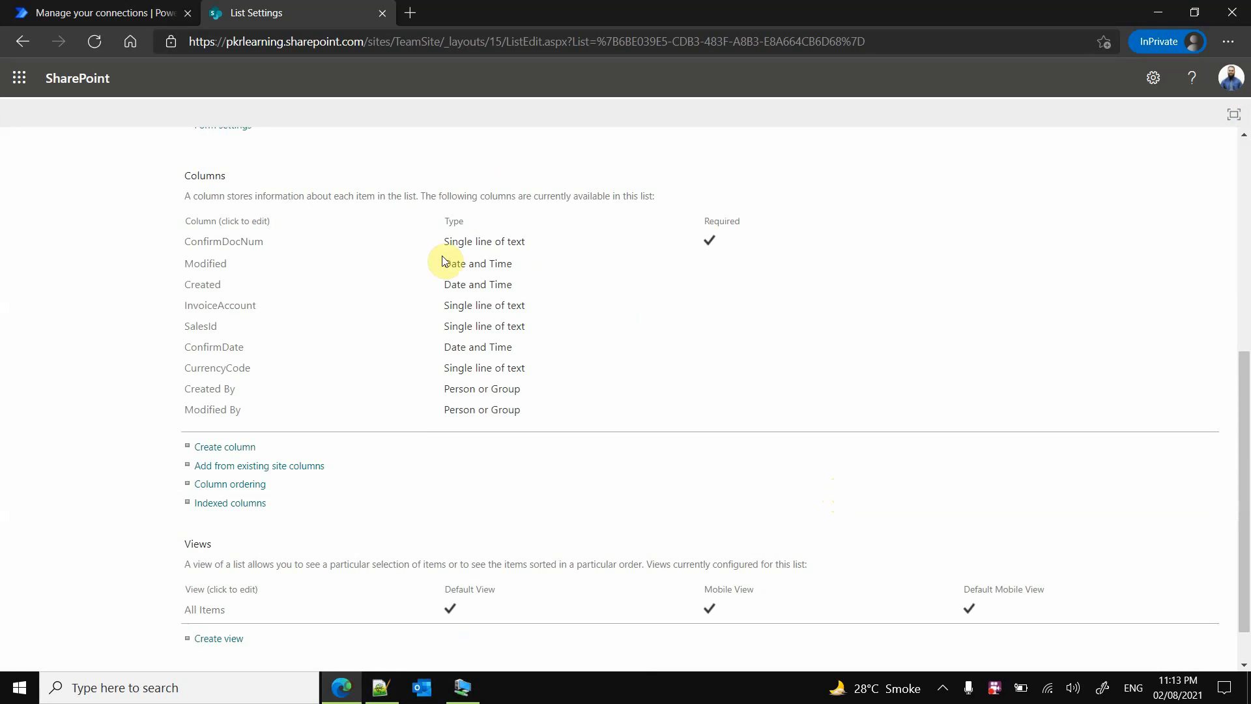
Add a ConfirmAmount column of type Currency to the list with 2 decimal places, keeping the United States currency format and other defaults
{"action": "scroll", "coordinate": [454, 279], "scroll_direction": "down", "scroll_amount": 1}
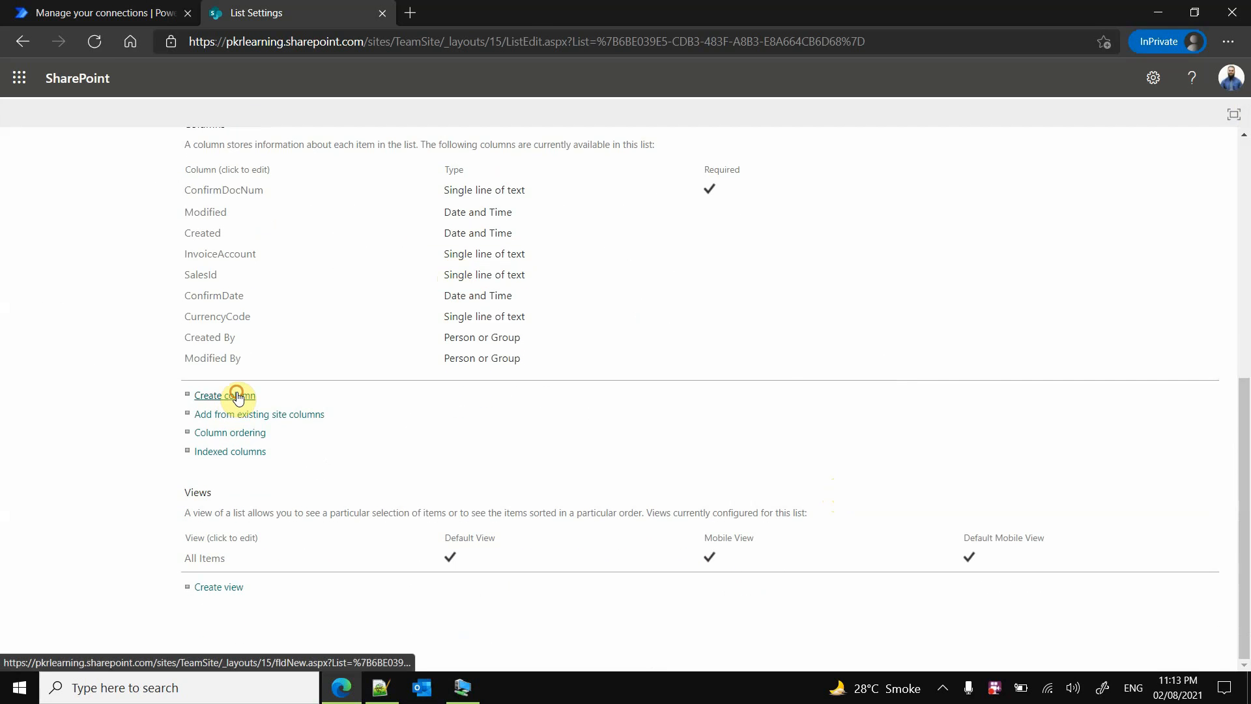
{"action": "left_click", "coordinate": [236, 395]}
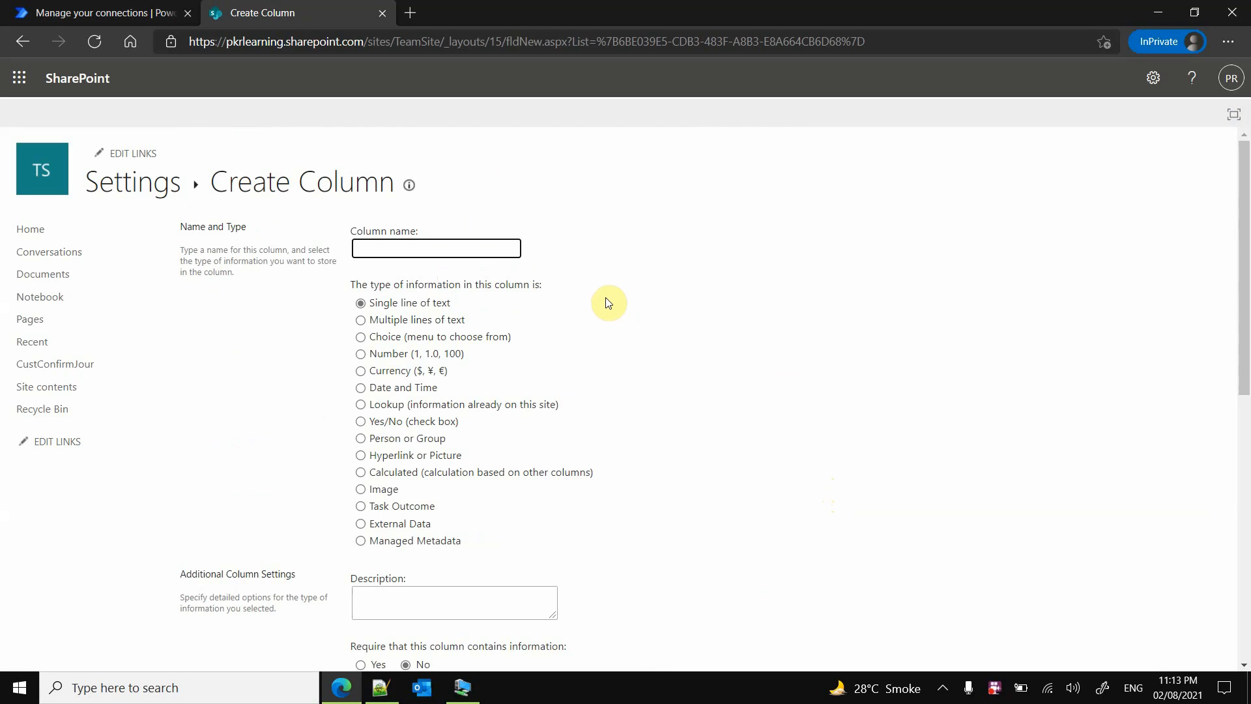
{"action": "key", "text": "ctrl+v"}
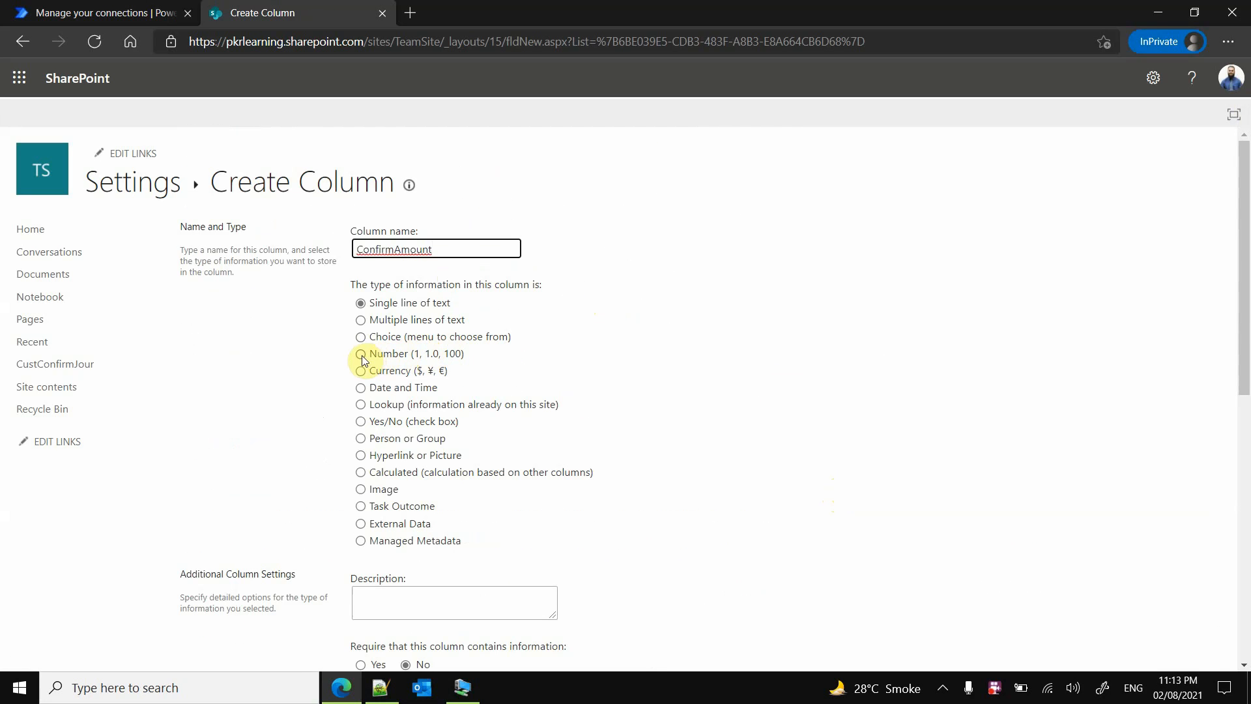
{"action": "left_click", "coordinate": [361, 373]}
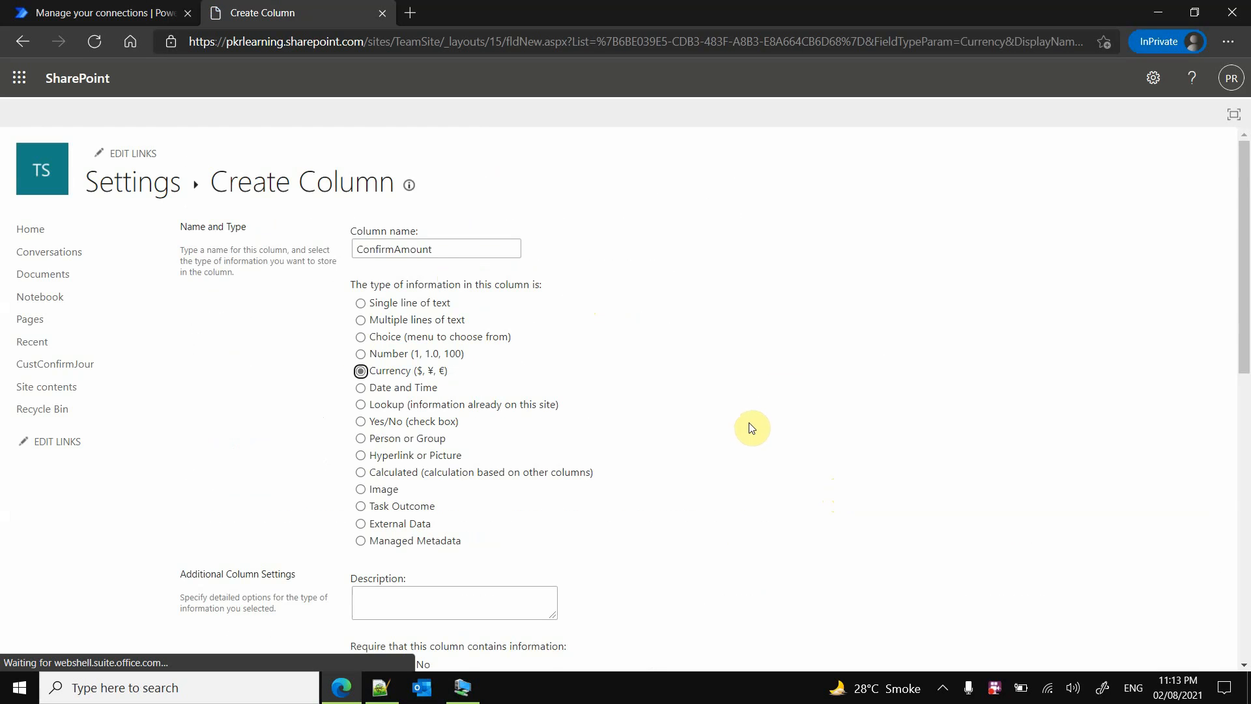
{"action": "scroll", "coordinate": [752, 429], "scroll_direction": "down", "scroll_amount": 3}
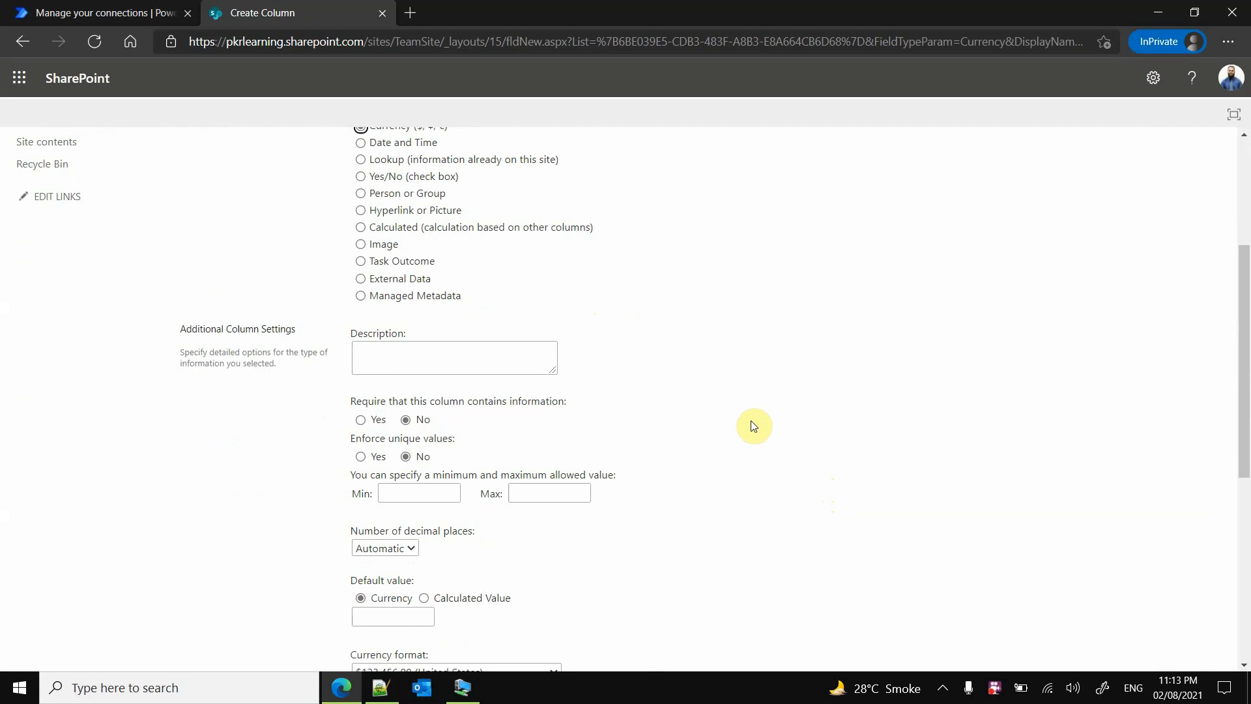
{"action": "scroll", "coordinate": [754, 424], "scroll_direction": "up", "scroll_amount": 4}
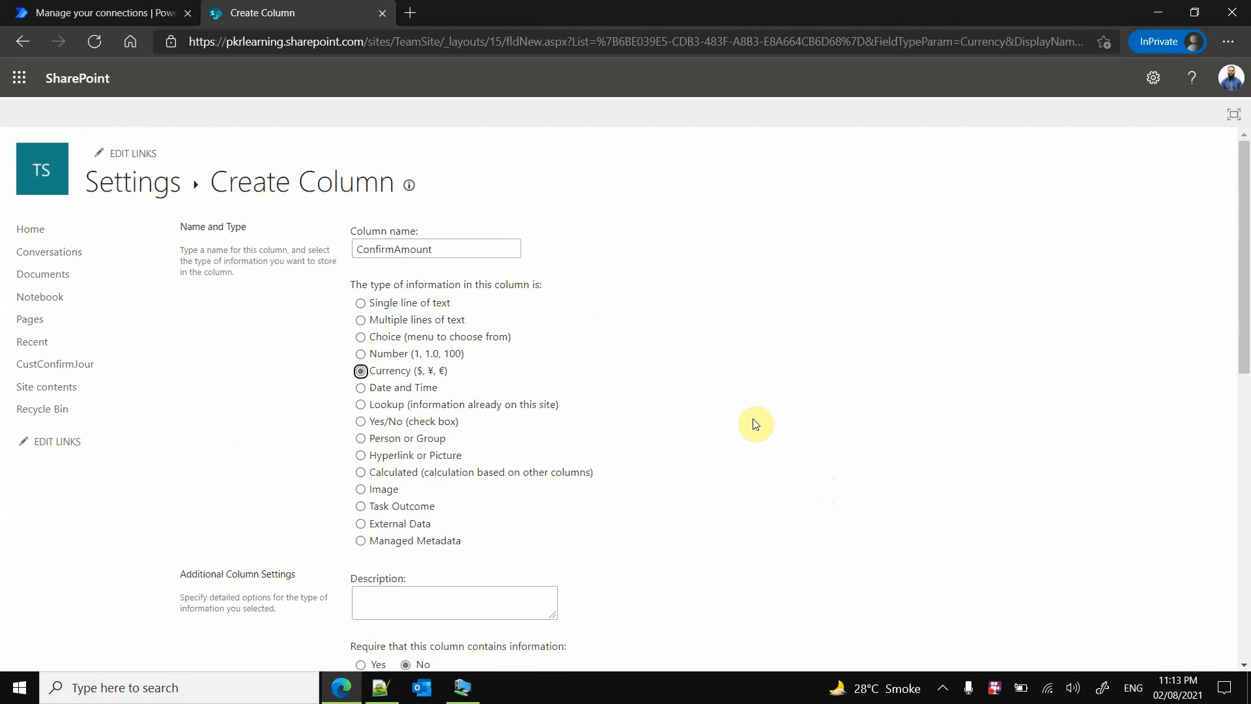
{"action": "scroll", "coordinate": [755, 424], "scroll_direction": "down", "scroll_amount": 7}
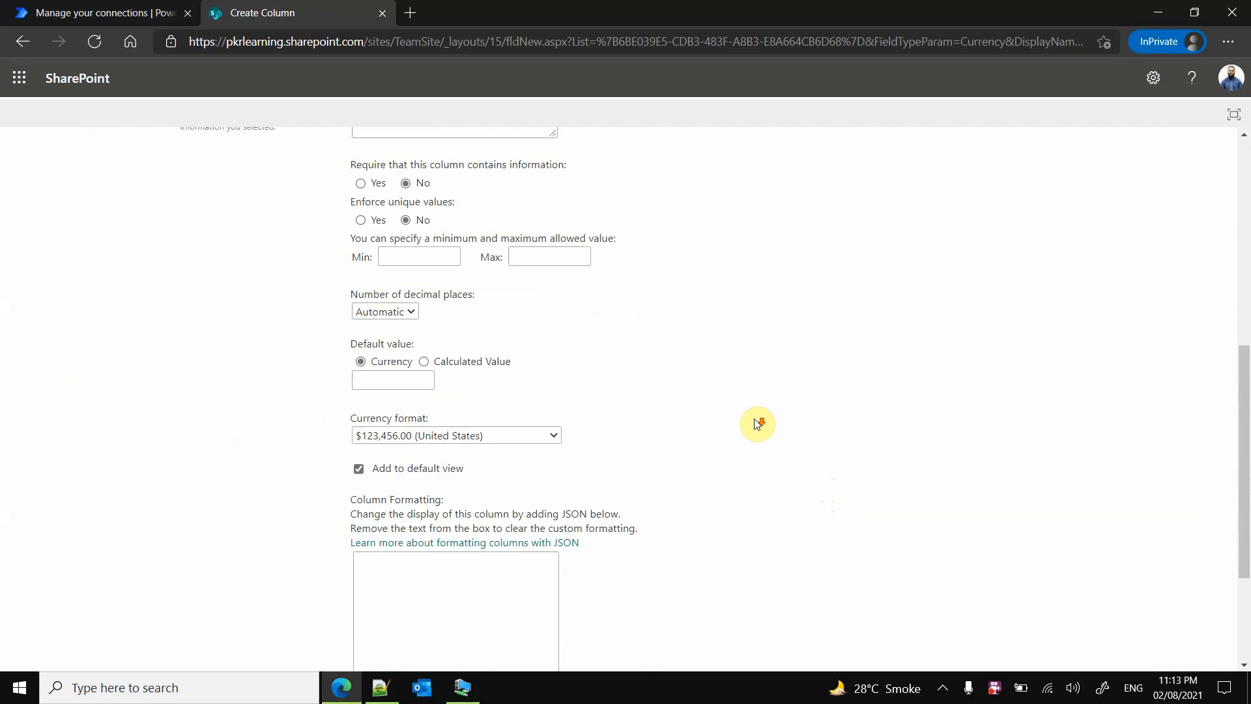
{"action": "left_click", "coordinate": [415, 305]}
{"action": "left_click", "coordinate": [374, 407]}
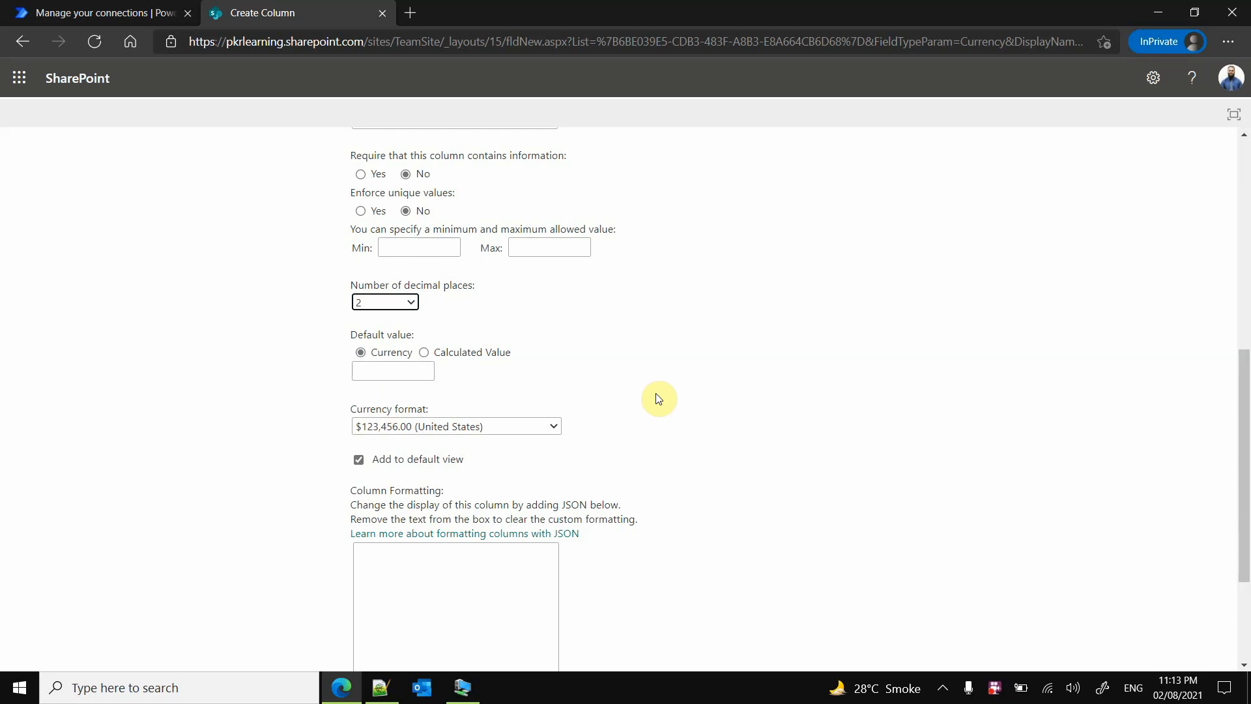
{"action": "scroll", "coordinate": [670, 402], "scroll_direction": "down", "scroll_amount": 1}
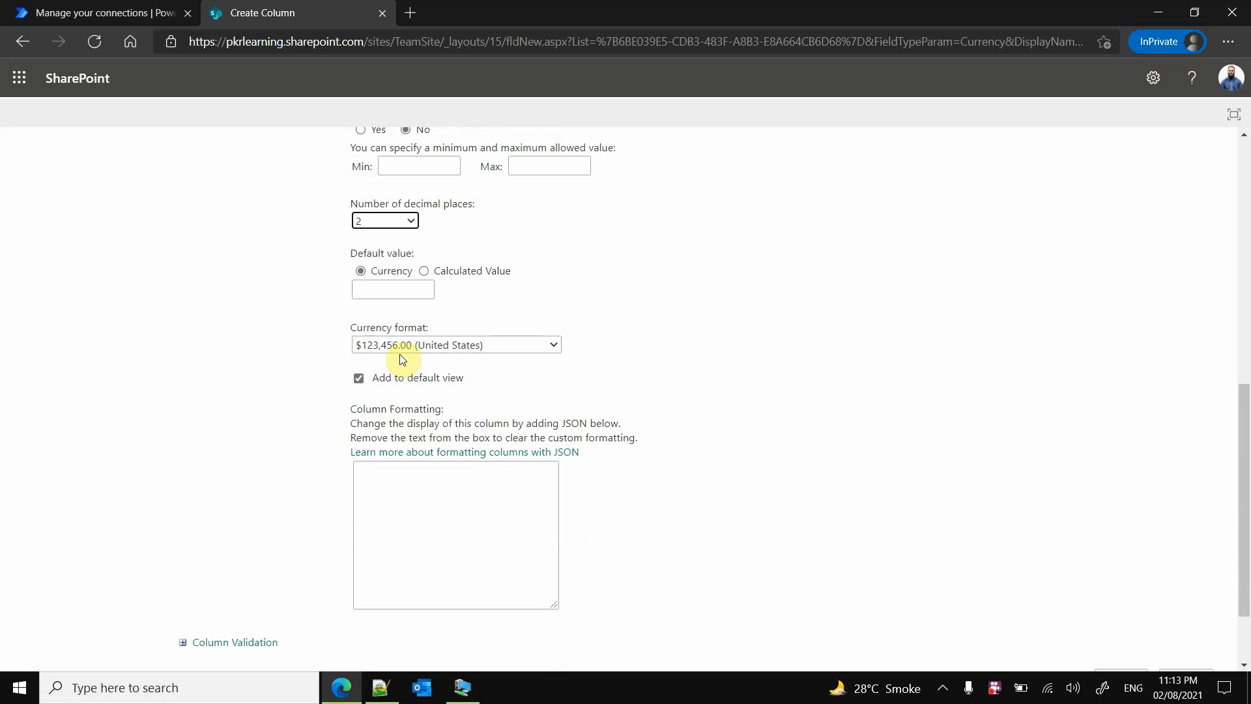
{"action": "scroll", "coordinate": [749, 467], "scroll_direction": "down", "scroll_amount": 1}
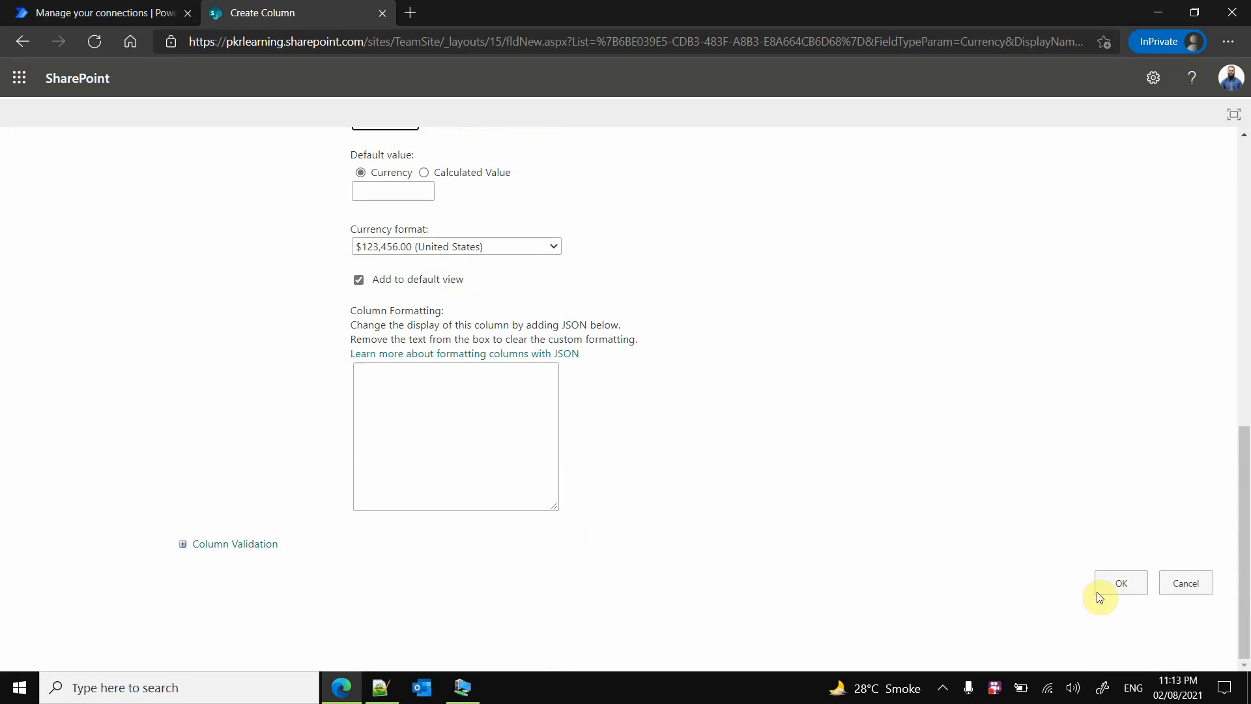
{"action": "left_click", "coordinate": [1119, 583]}
Copy the table name CustConfirmTrans from the Notepad++ notes and return to the list settings in Edge
{"action": "left_click", "coordinate": [380, 688]}
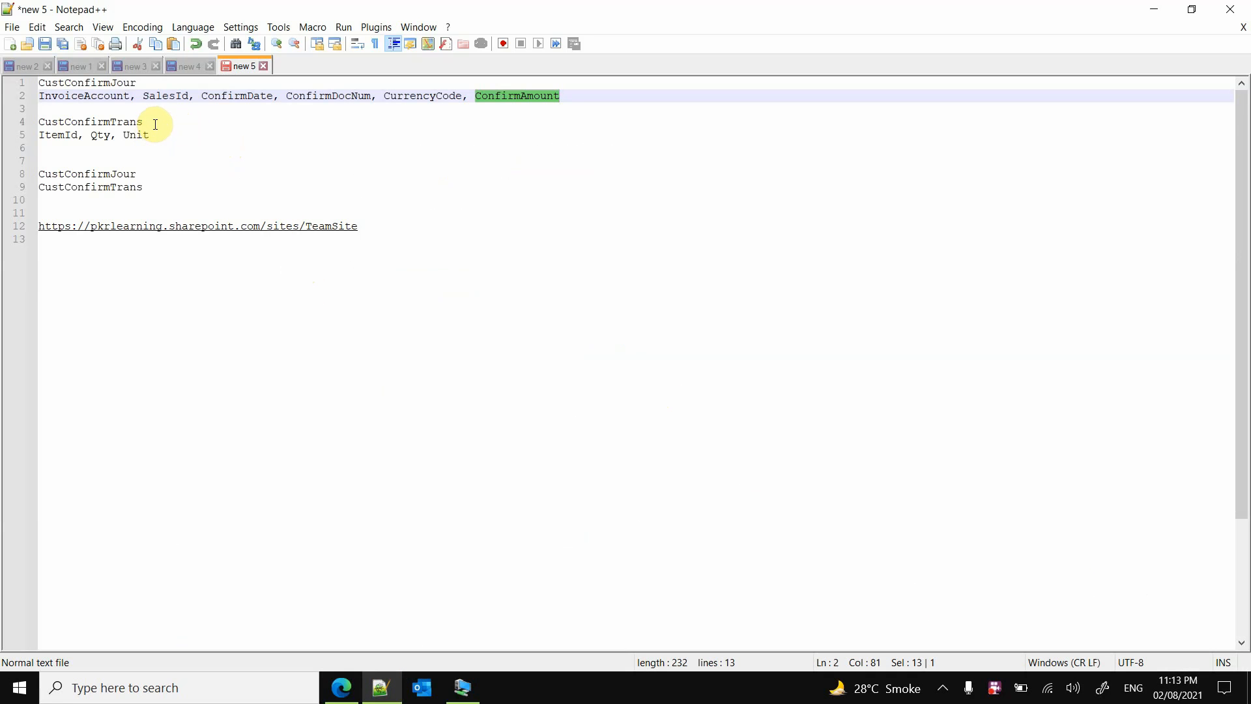
{"action": "left_click_drag", "start_coordinate": [155, 124], "coordinate": [42, 117]}
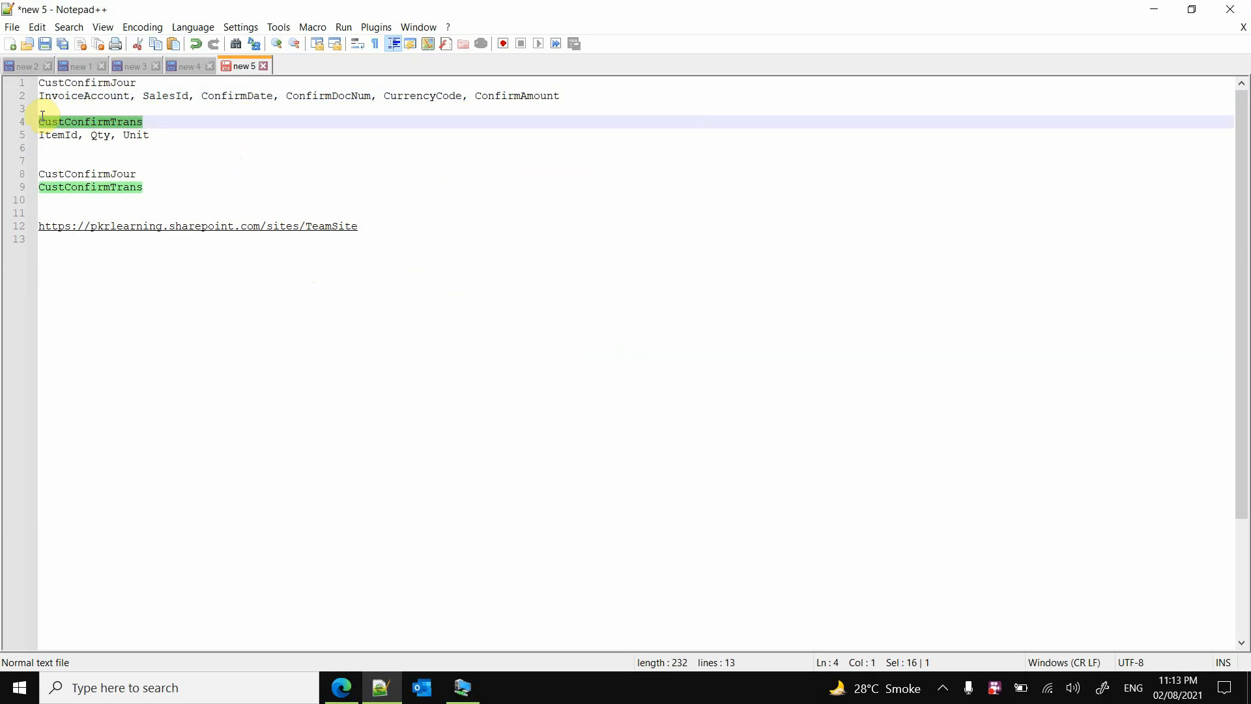
{"action": "right_click", "coordinate": [68, 119]}
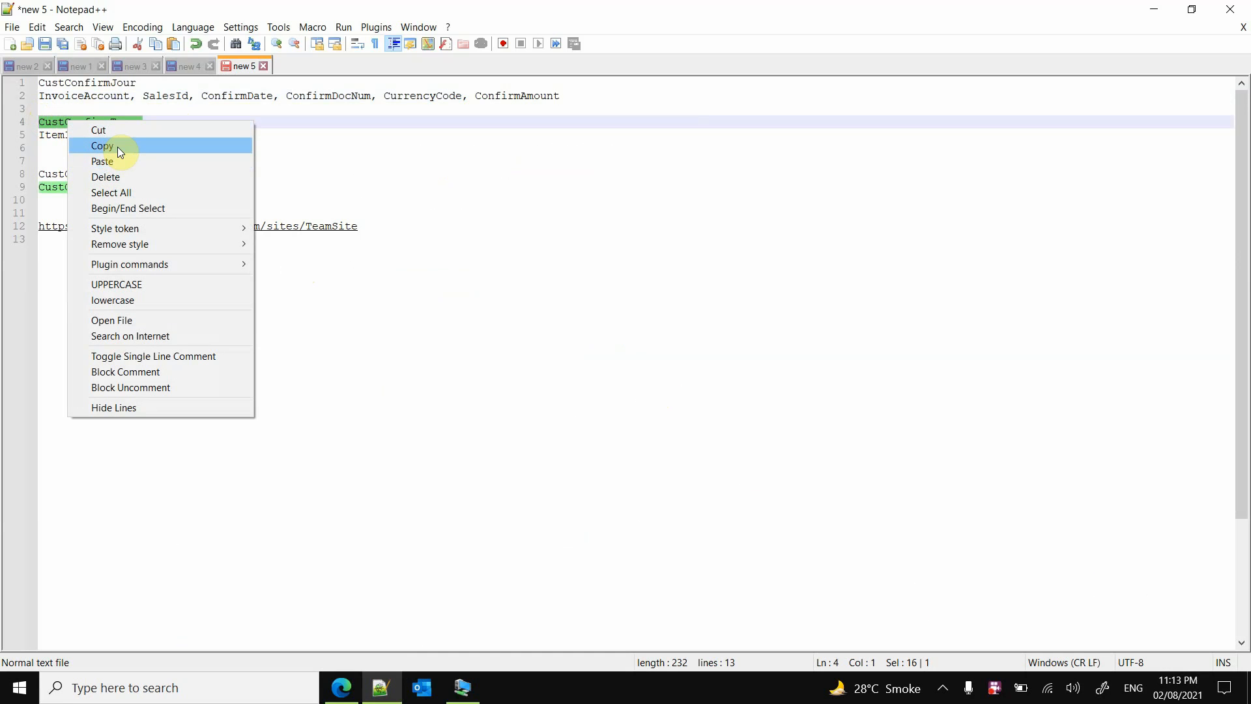
{"action": "left_click", "coordinate": [117, 146]}
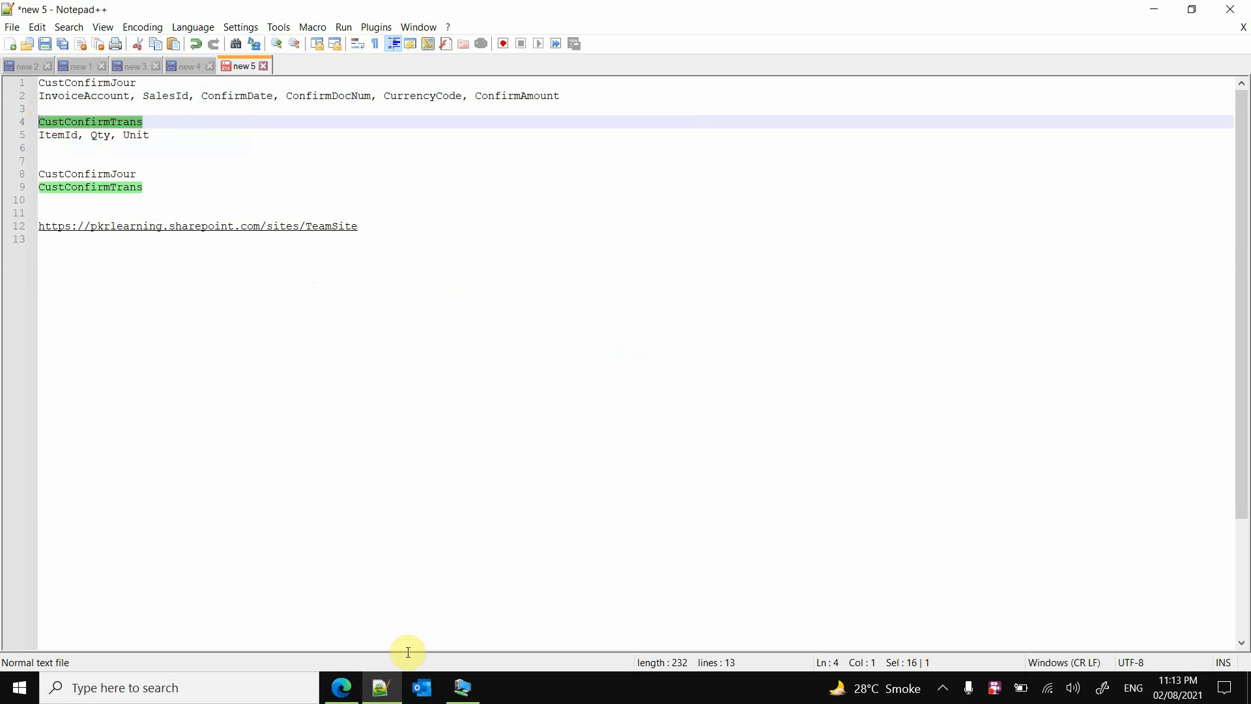
{"action": "left_click", "coordinate": [355, 695]}
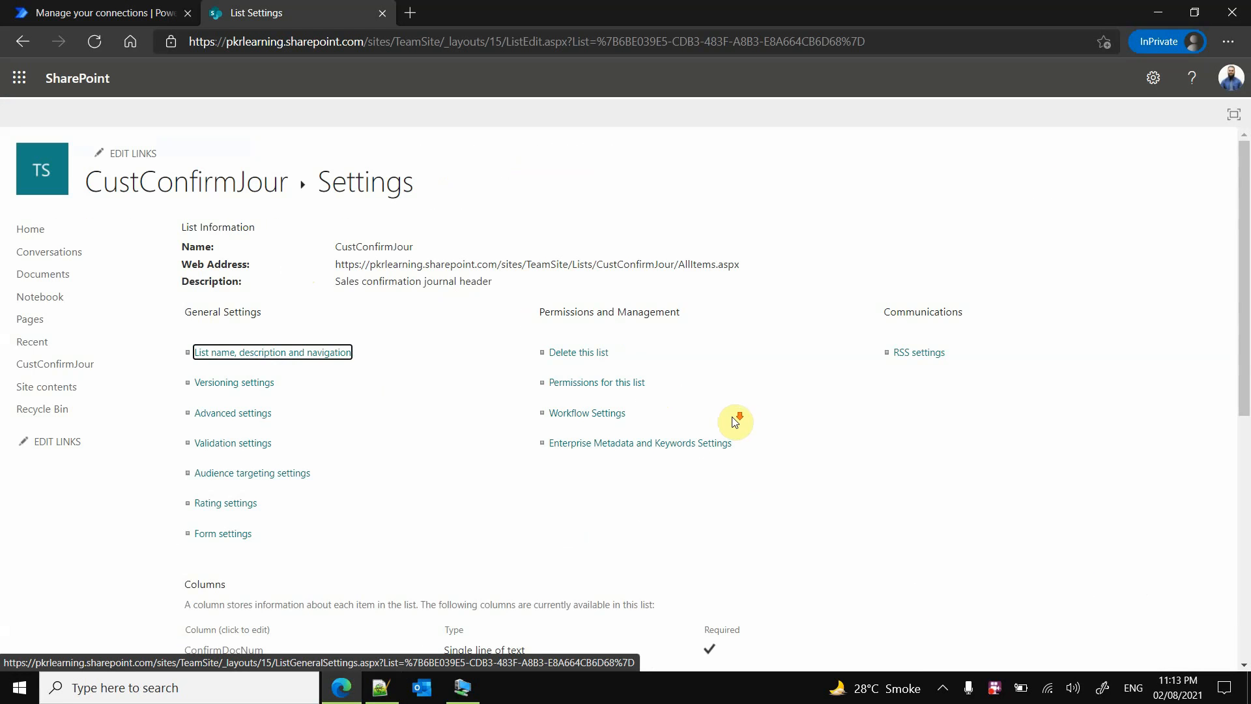
Review the CustConfirmJour list's columns and open the Team Site's site contents
{"action": "scroll", "coordinate": [732, 420], "scroll_direction": "down", "scroll_amount": 5}
{"action": "scroll", "coordinate": [727, 419], "scroll_direction": "up", "scroll_amount": 3}
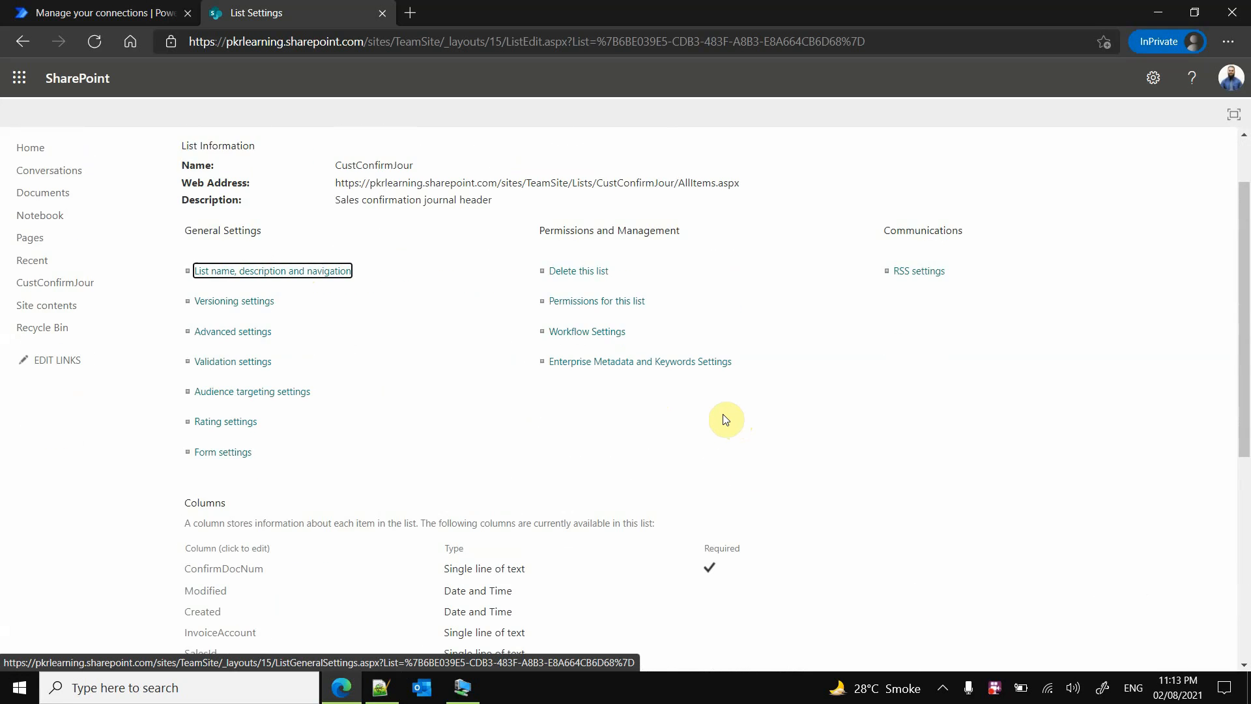
{"action": "scroll", "coordinate": [726, 419], "scroll_direction": "down", "scroll_amount": 4}
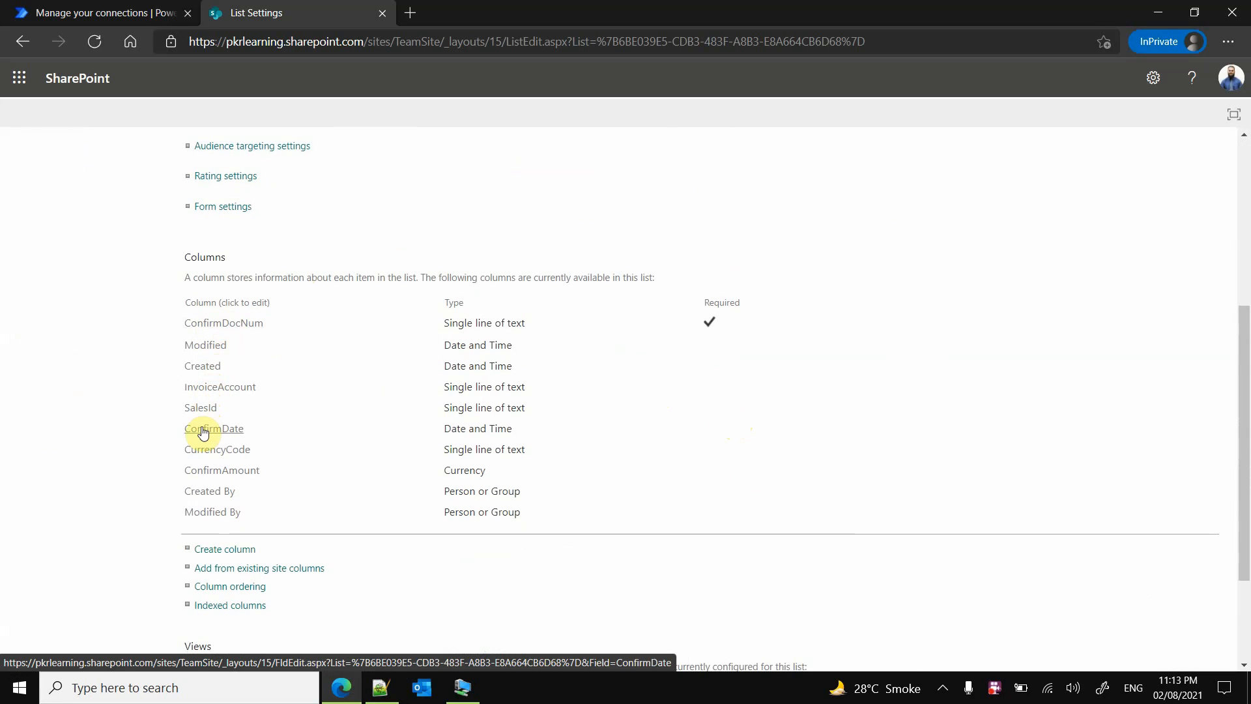
{"action": "scroll", "coordinate": [279, 427], "scroll_direction": "up", "scroll_amount": 5}
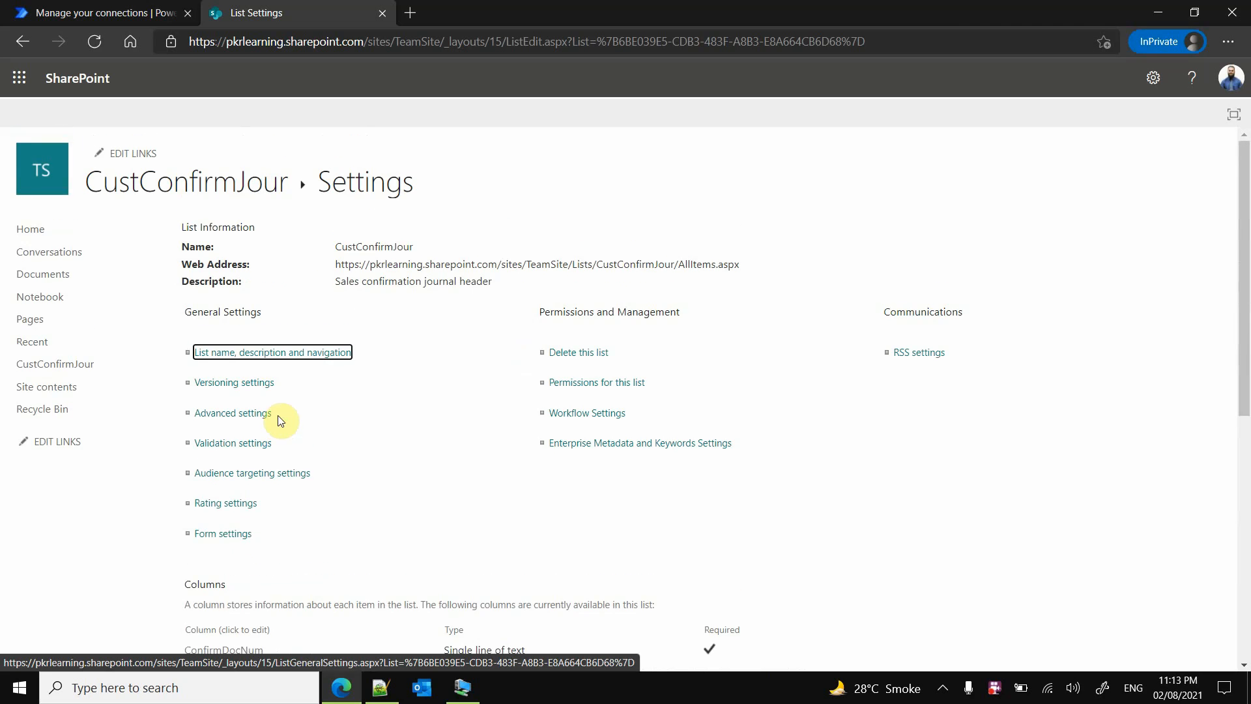
{"action": "left_click", "coordinate": [1154, 82]}
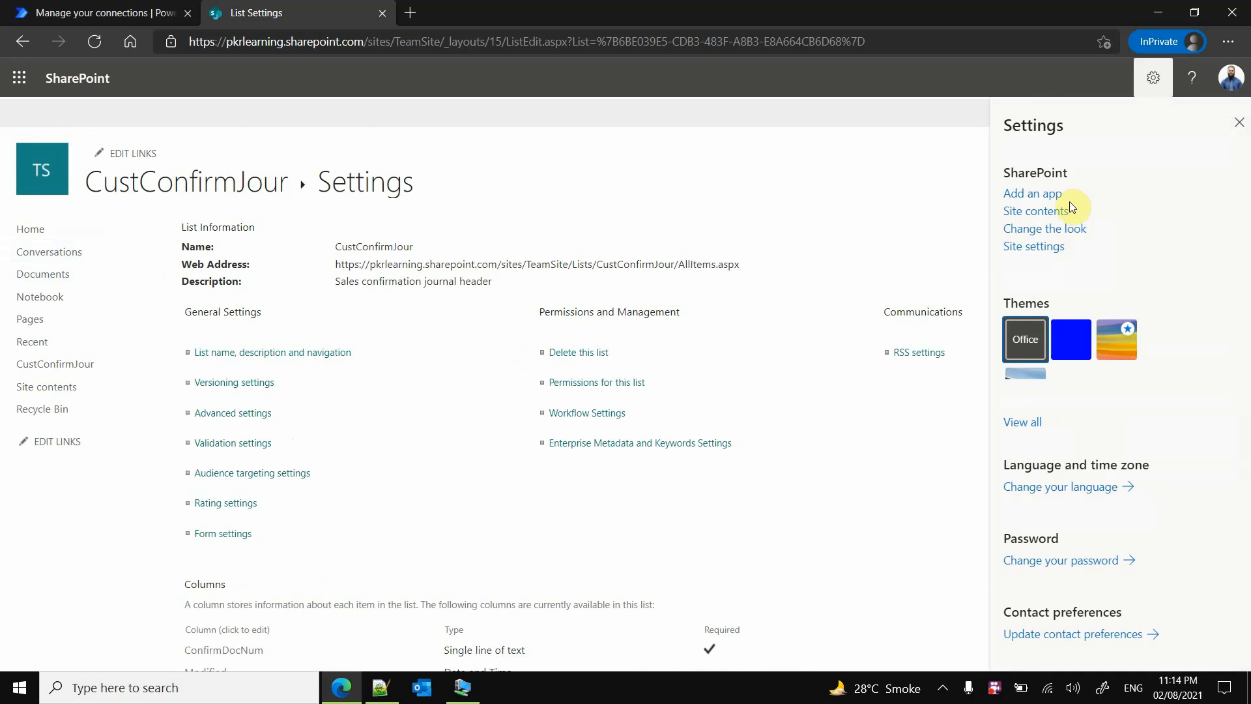
{"action": "left_click", "coordinate": [1059, 212]}
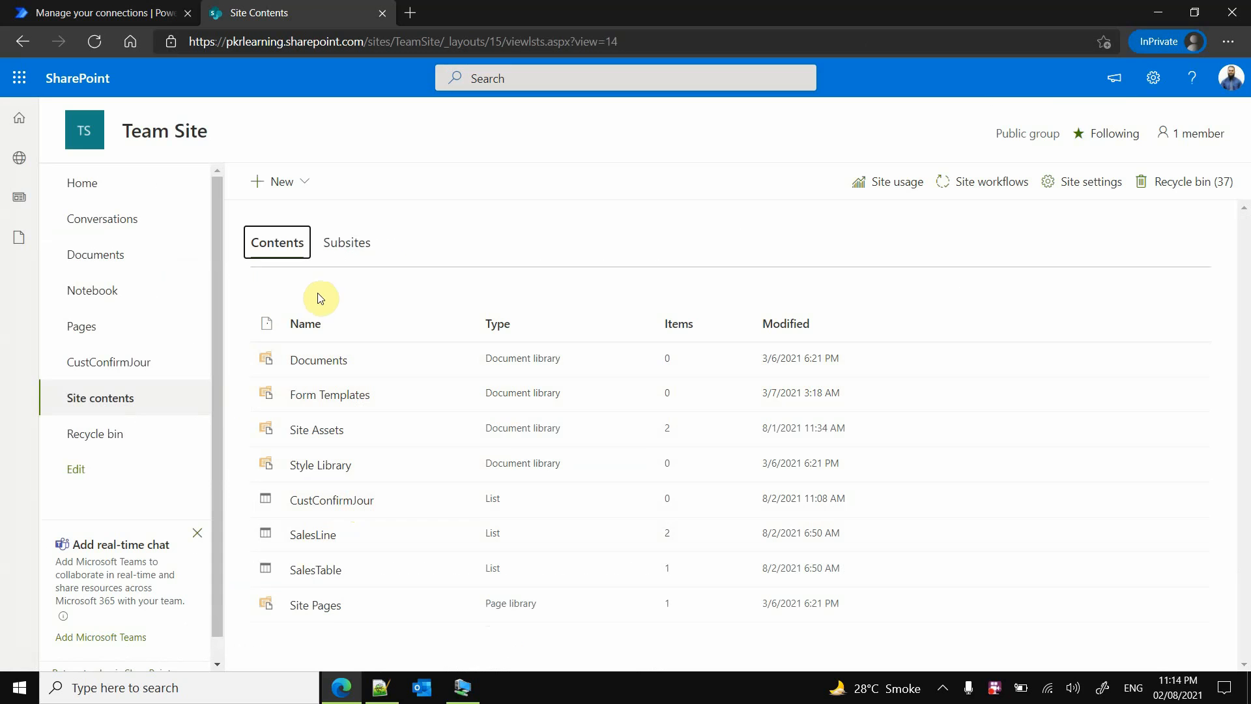
Create a blank list named CustConfirmTrans with the description "Contains lines for a confirmation sales journal", shown in site navigation
{"action": "left_click", "coordinate": [312, 187]}
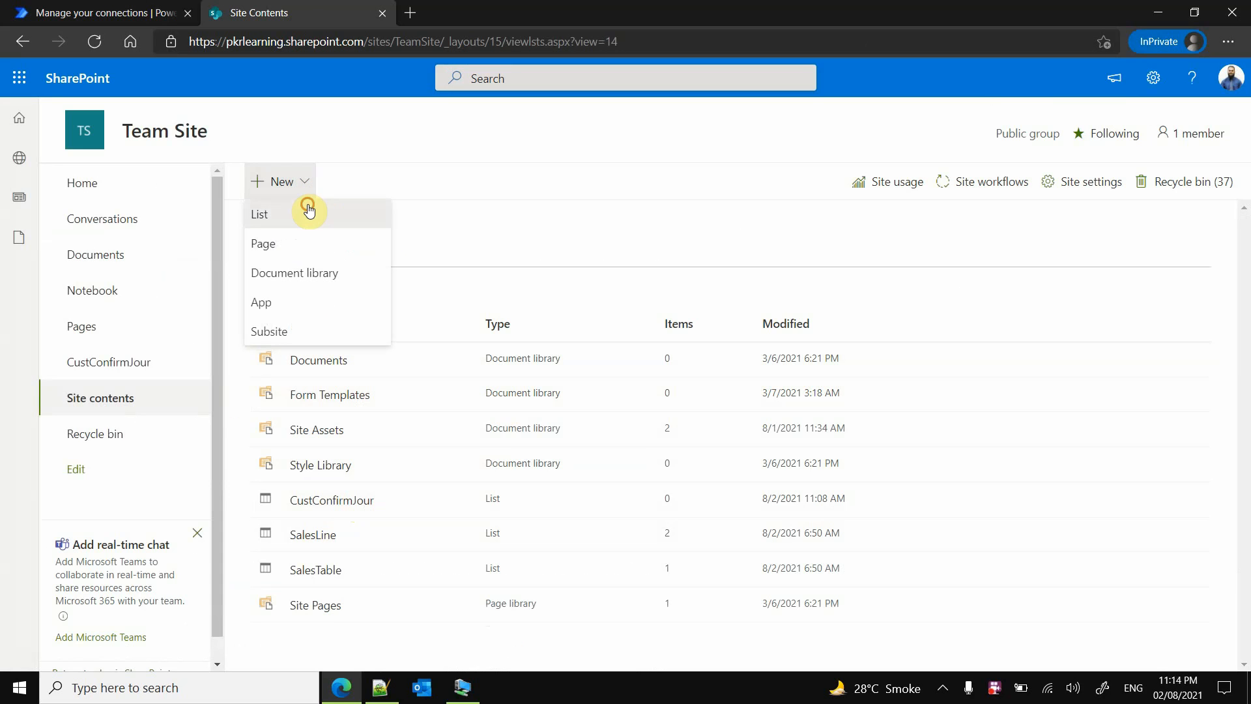
{"action": "left_click", "coordinate": [307, 212]}
{"action": "left_click", "coordinate": [326, 207]}
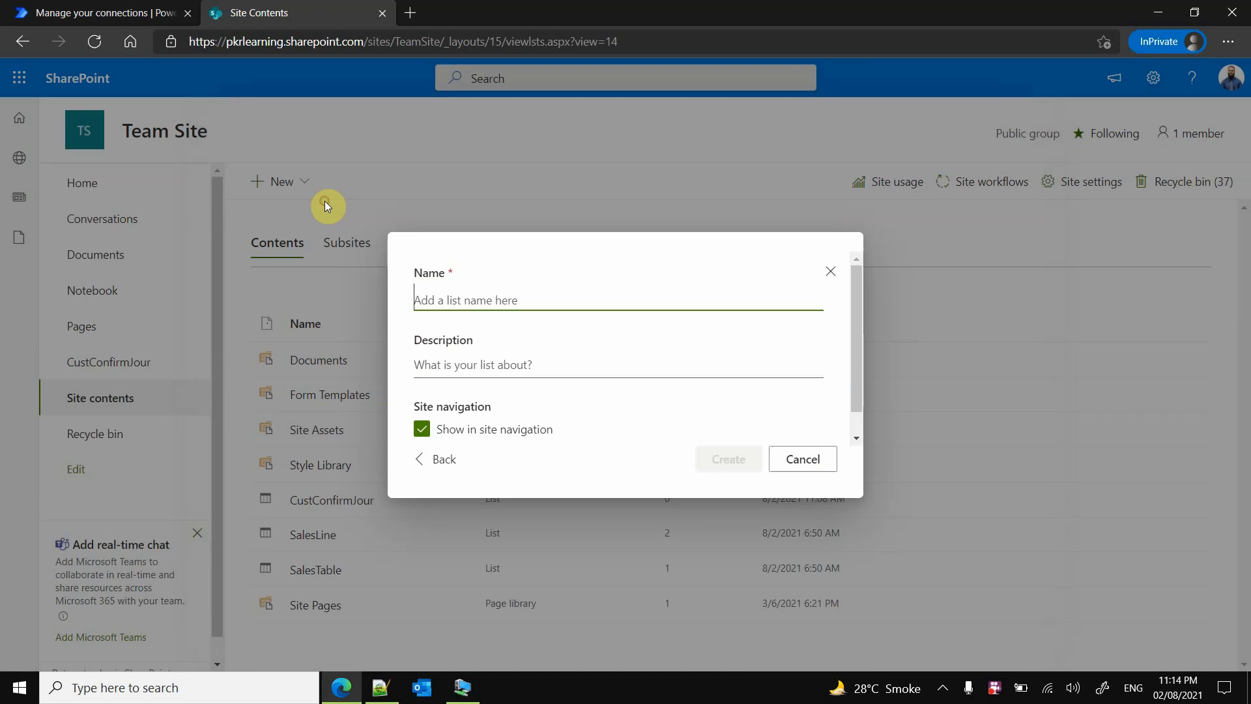
{"action": "type", "text": "CustConfirmTrans"}
{"action": "left_click", "coordinate": [512, 357]}
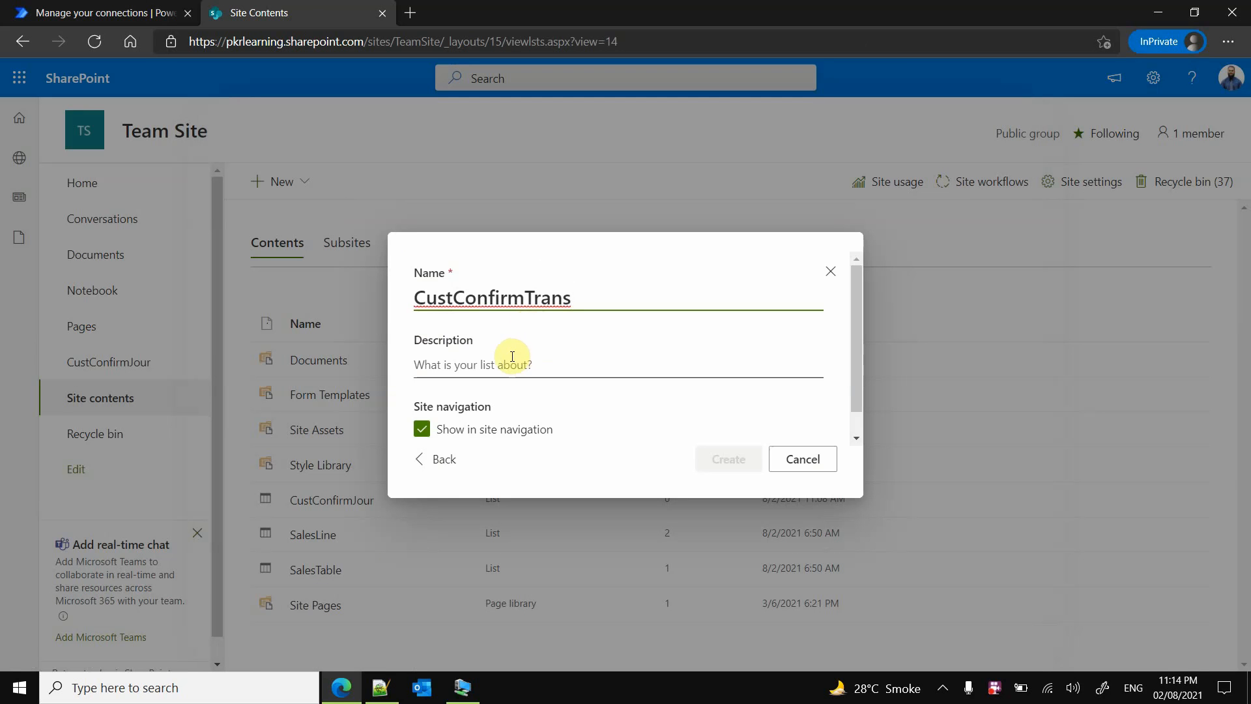
{"action": "left_click", "coordinate": [512, 359]}
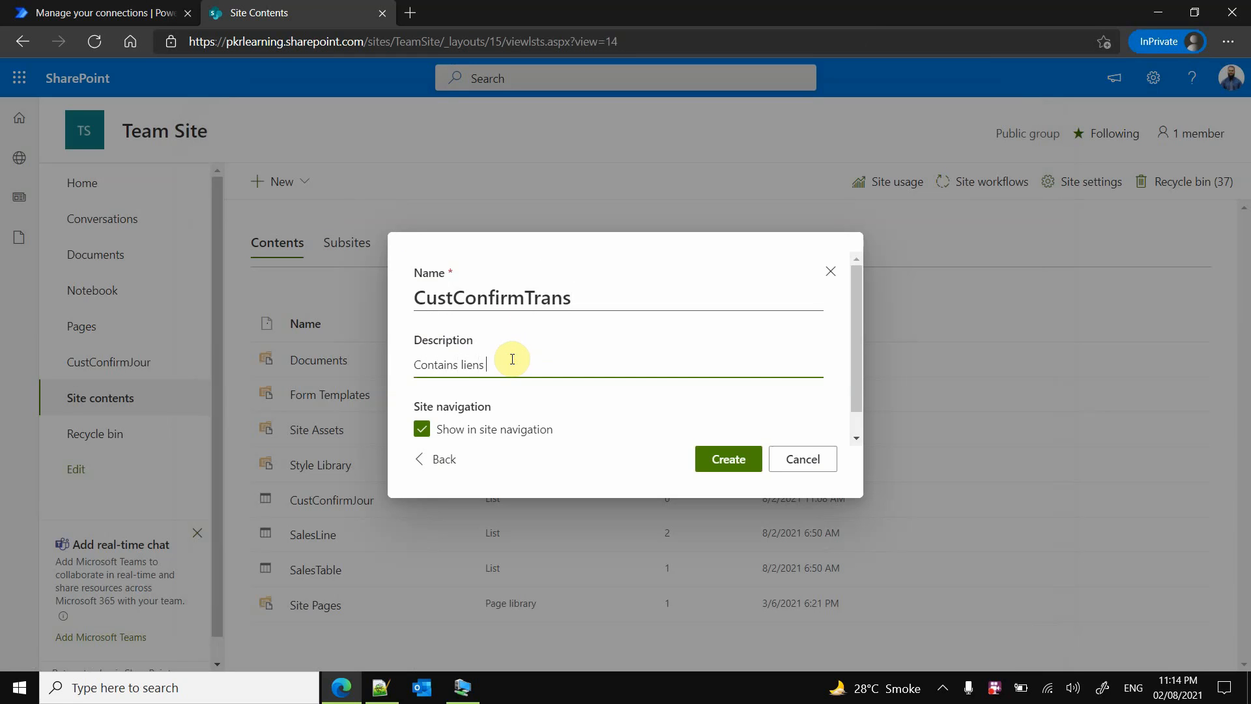
{"action": "key", "text": "BackSpace"}
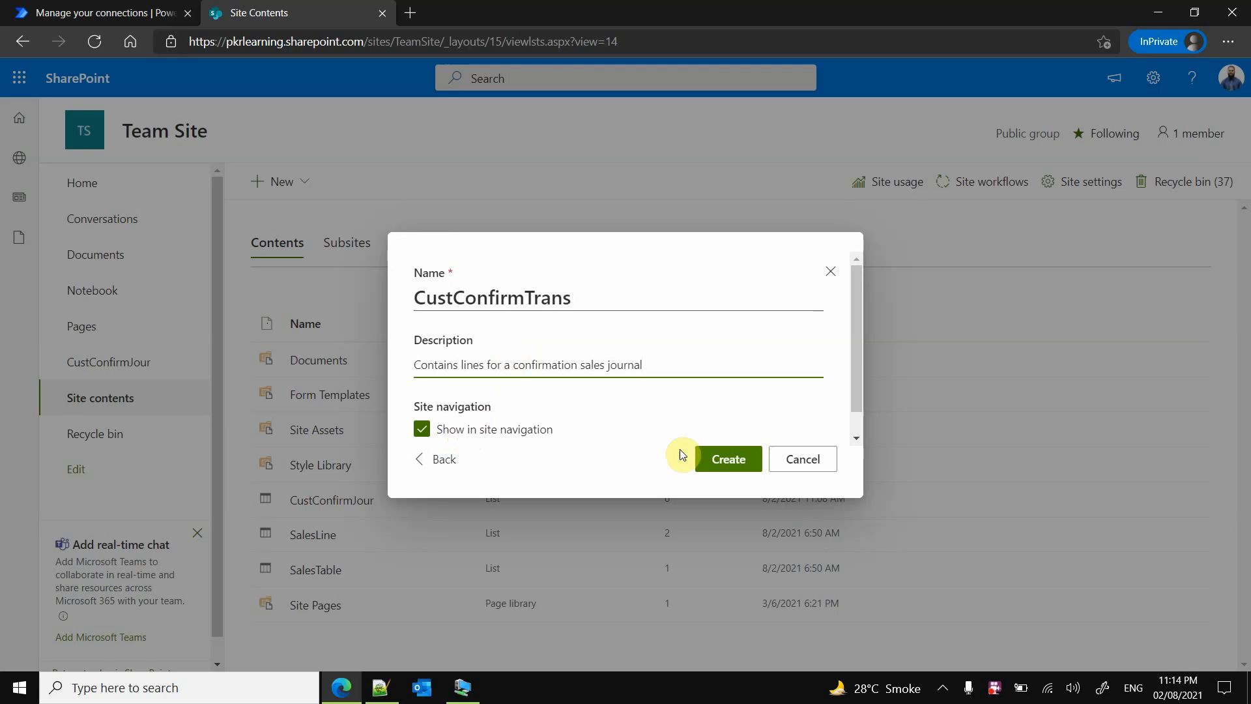
{"action": "left_click", "coordinate": [729, 468]}
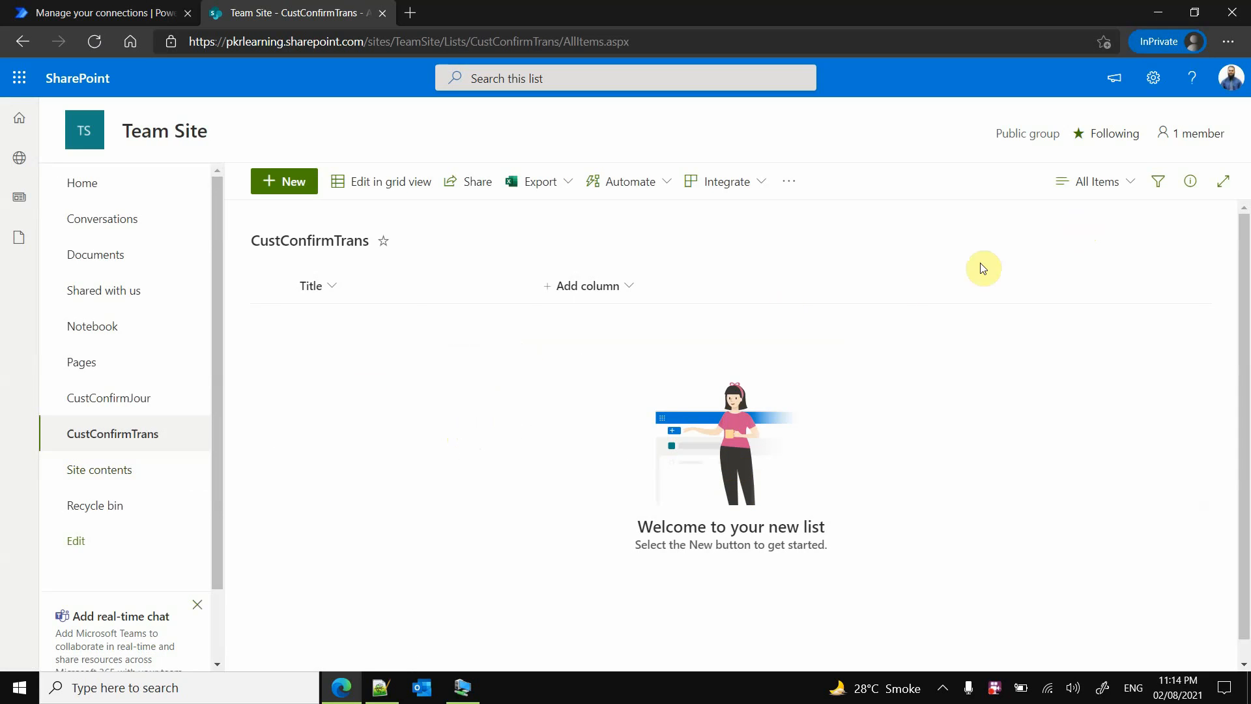
Open the list settings of CustConfirmTrans and go to its Columns section
{"action": "left_click", "coordinate": [1153, 77]}
{"action": "left_click", "coordinate": [1043, 247]}
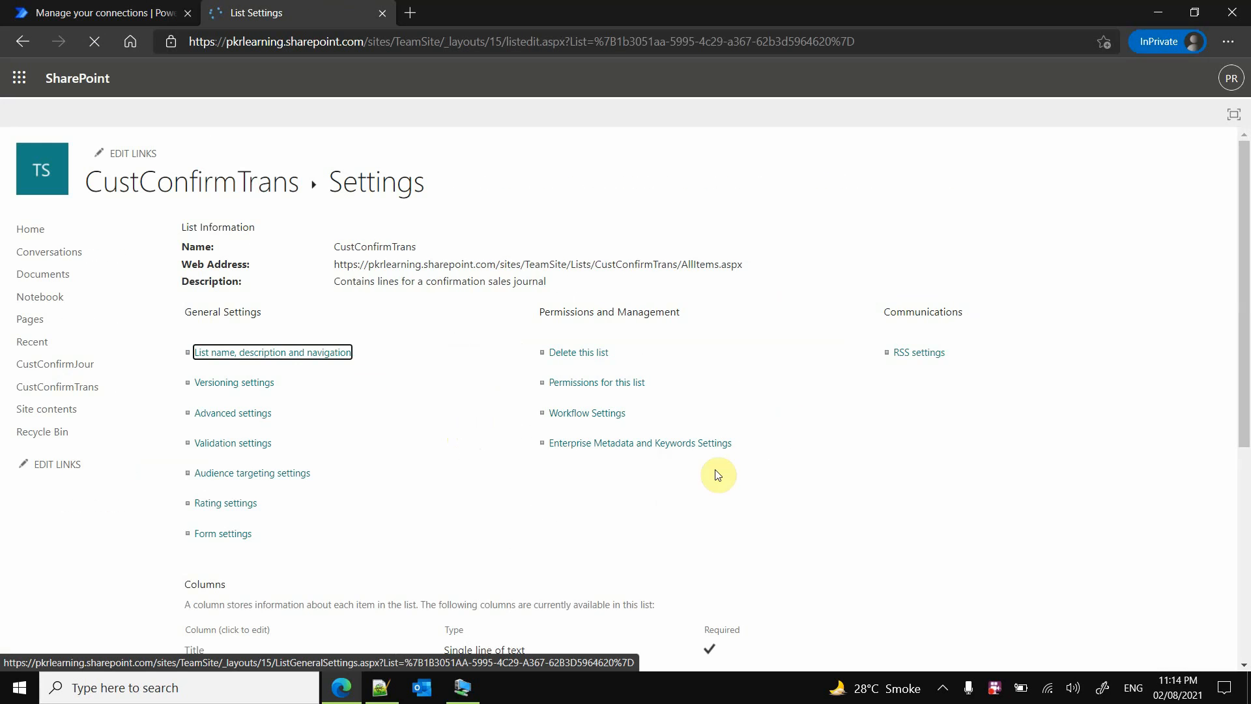
{"action": "scroll", "coordinate": [545, 484], "scroll_direction": "down", "scroll_amount": 6}
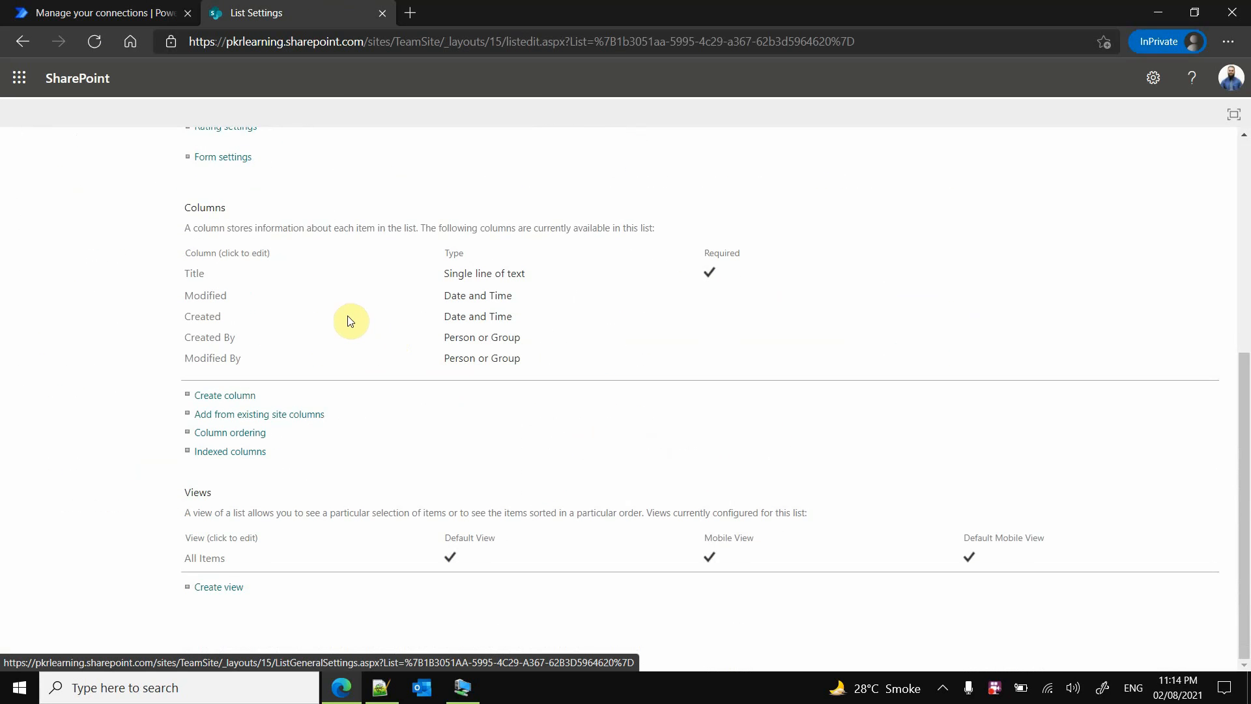
{"action": "scroll", "coordinate": [342, 324], "scroll_direction": "up", "scroll_amount": 1}
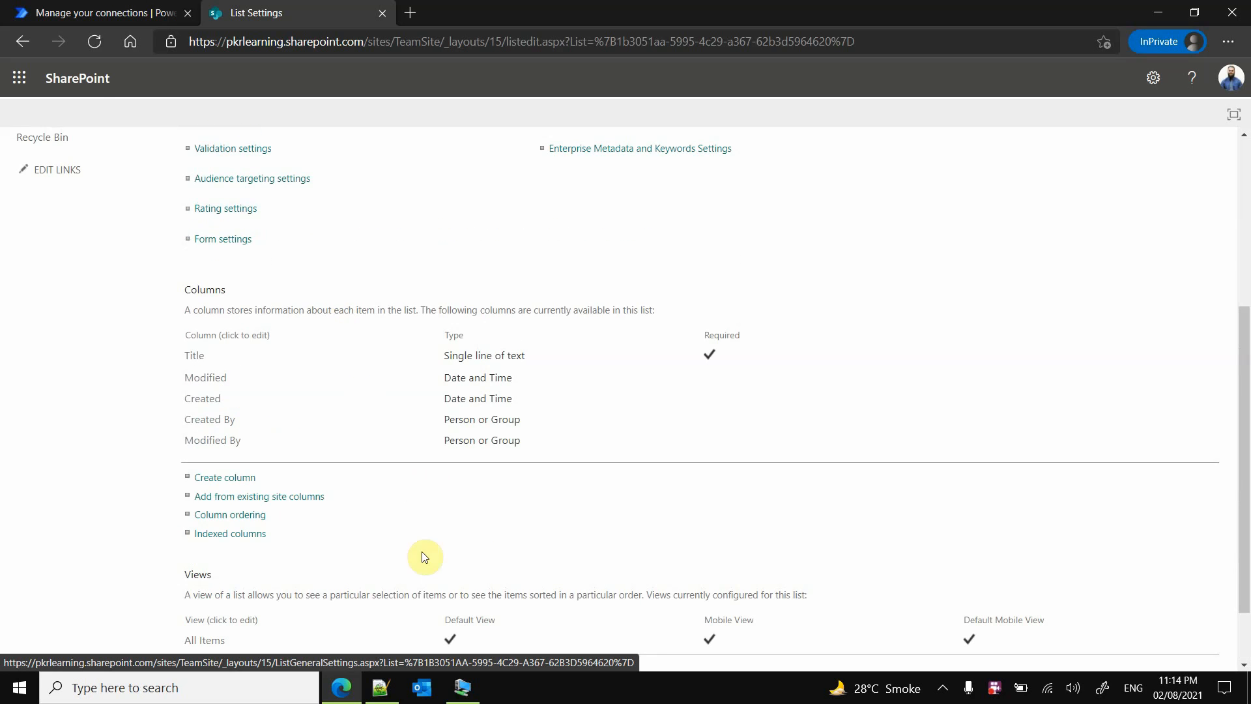
Copy the field name ItemId from the Notepad++ notes and return to the list settings in Edge
{"action": "left_click", "coordinate": [380, 688]}
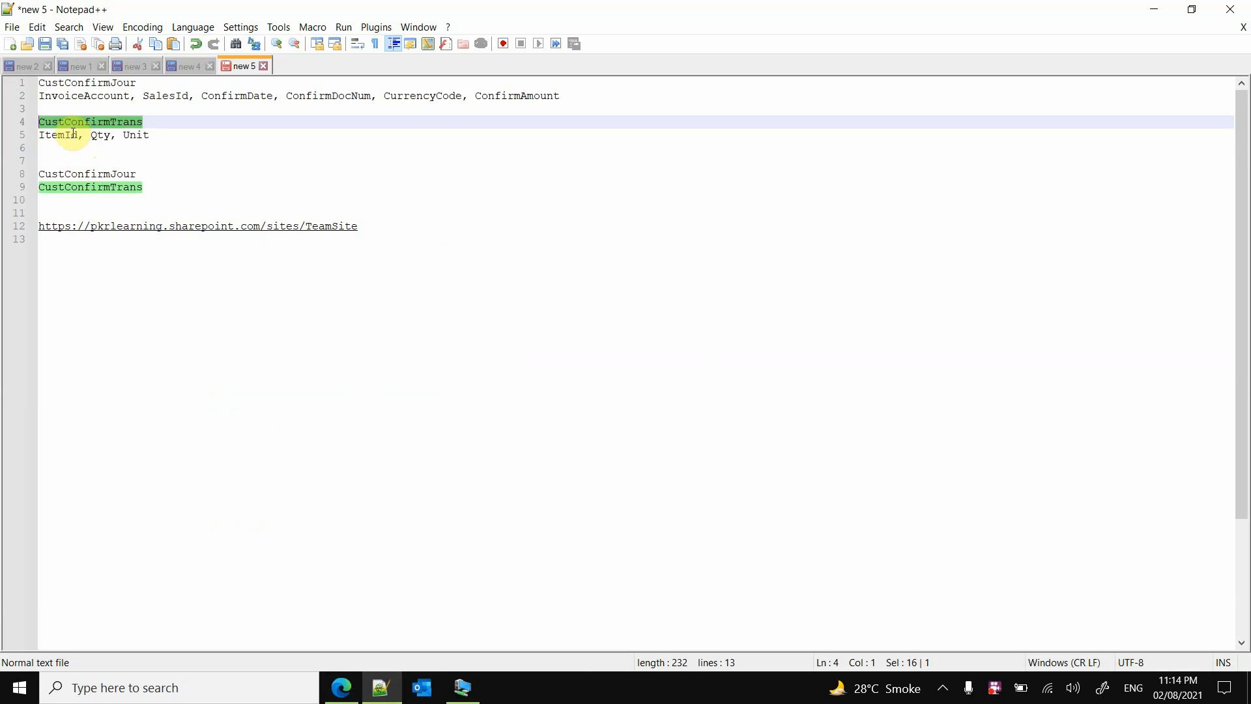
{"action": "left_click_drag", "start_coordinate": [76, 131], "coordinate": [58, 134]}
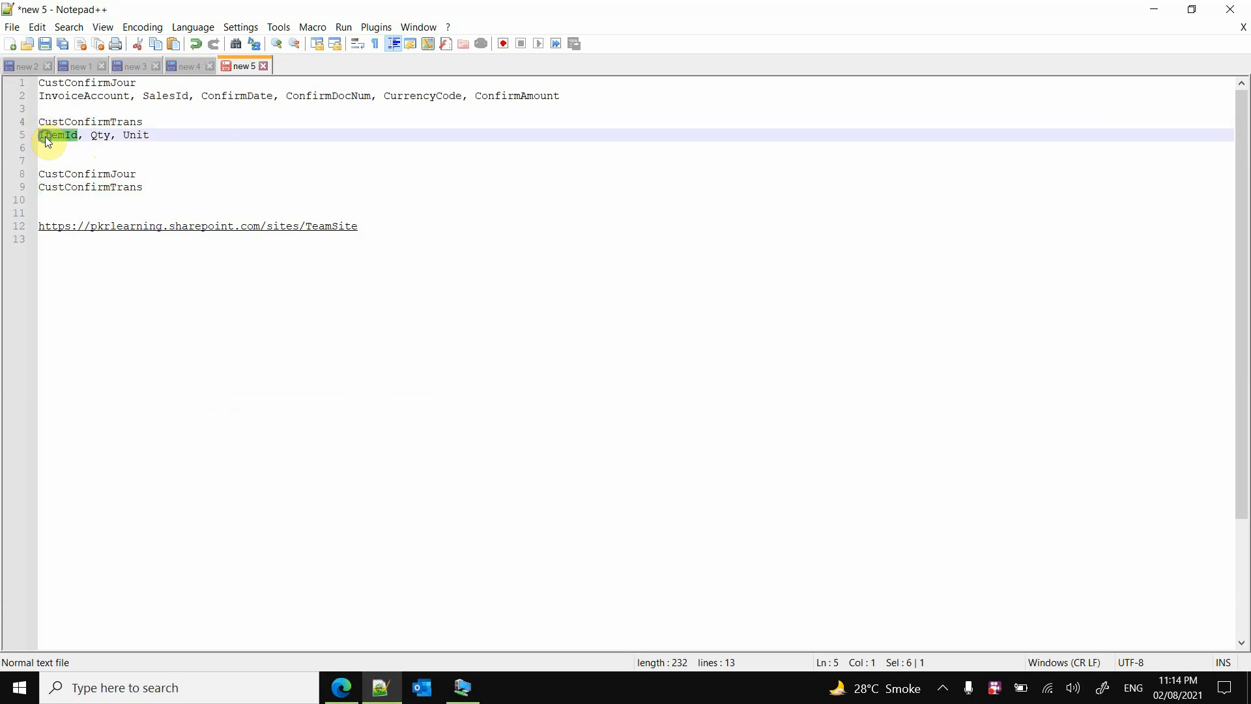
{"action": "right_click", "coordinate": [45, 135]}
{"action": "left_click", "coordinate": [87, 153]}
{"action": "left_click", "coordinate": [341, 688]}
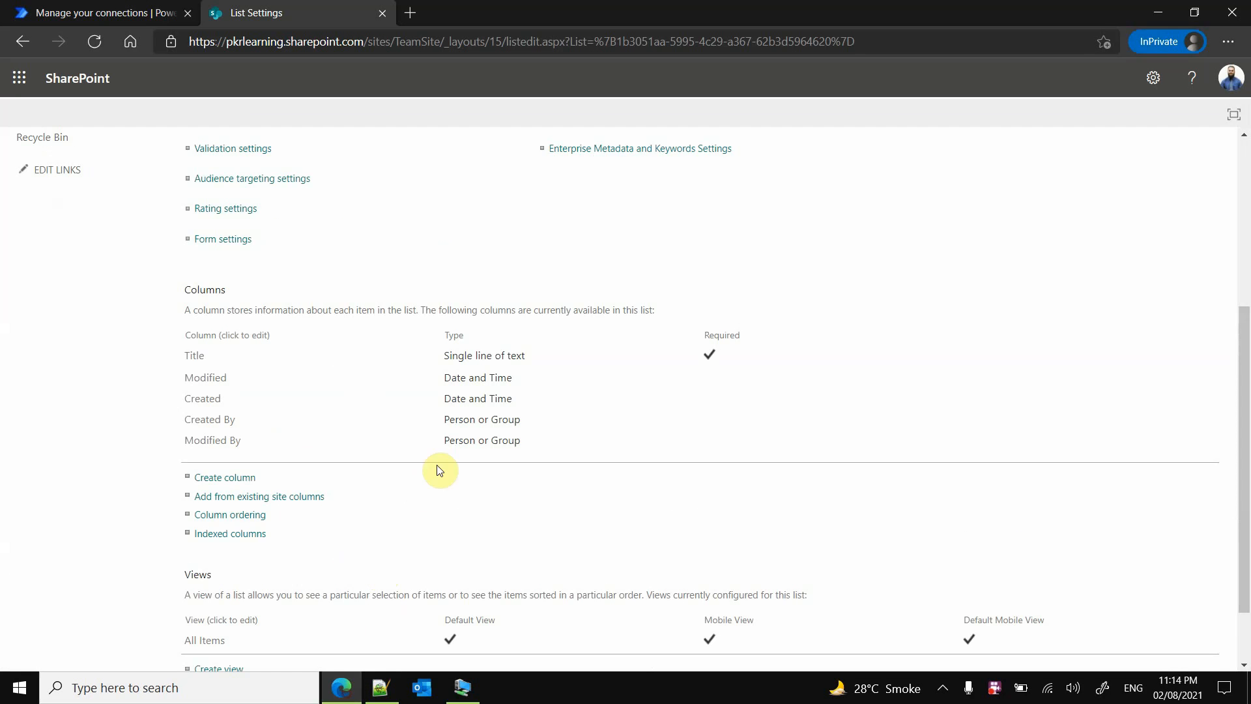
Add an ItemId column to the CustConfirmTrans list as a single line of text with the default settings
{"action": "left_click", "coordinate": [236, 477]}
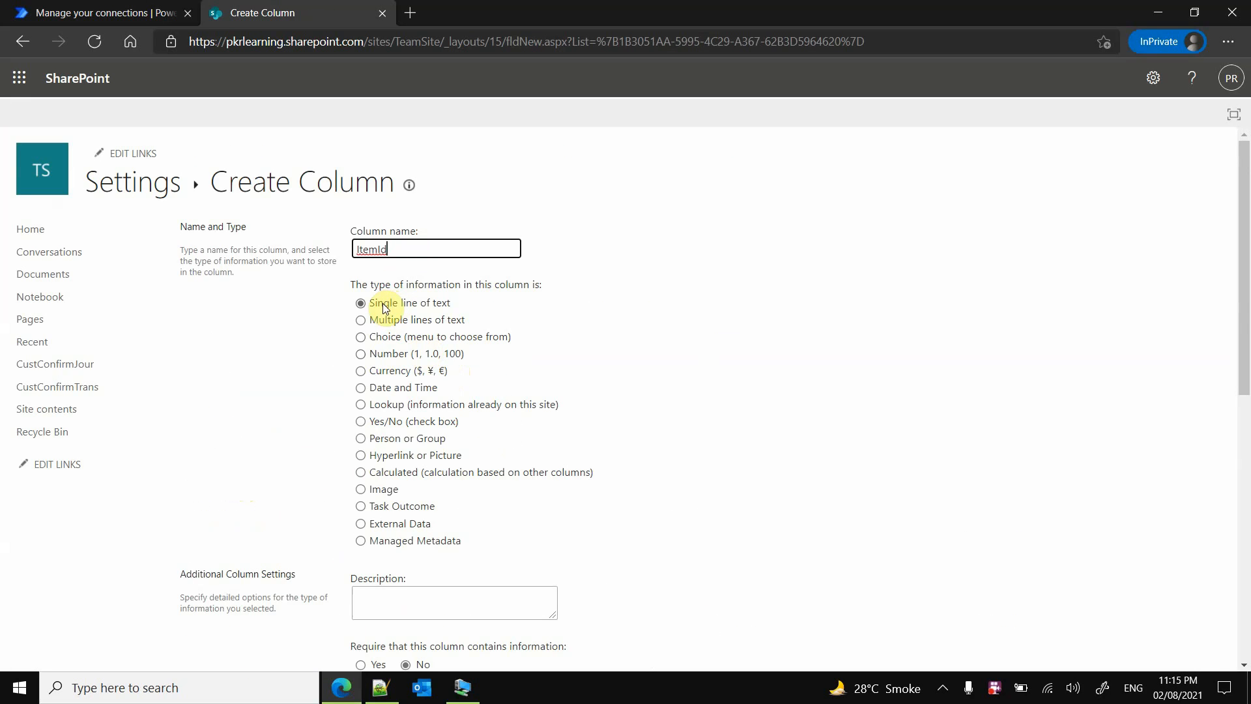
{"action": "scroll", "coordinate": [661, 505], "scroll_direction": "down", "scroll_amount": 3}
{"action": "scroll", "coordinate": [661, 505], "scroll_direction": "down", "scroll_amount": 5}
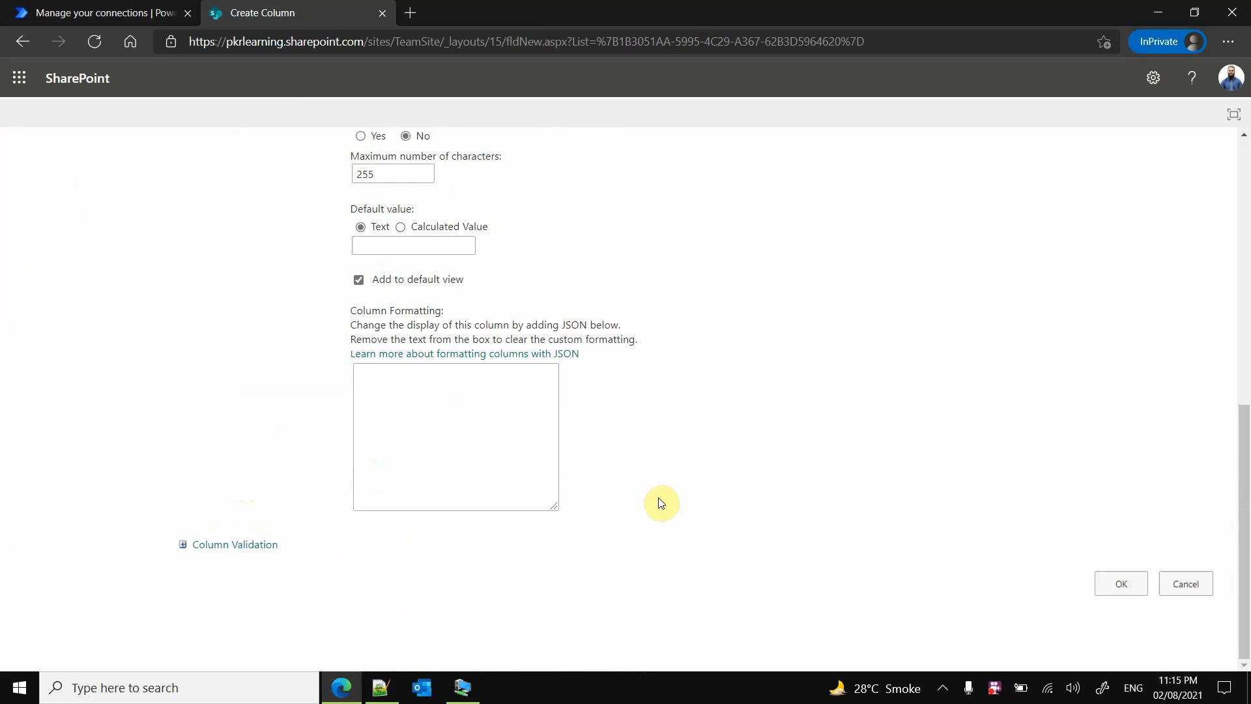
{"action": "left_click", "coordinate": [1115, 583]}
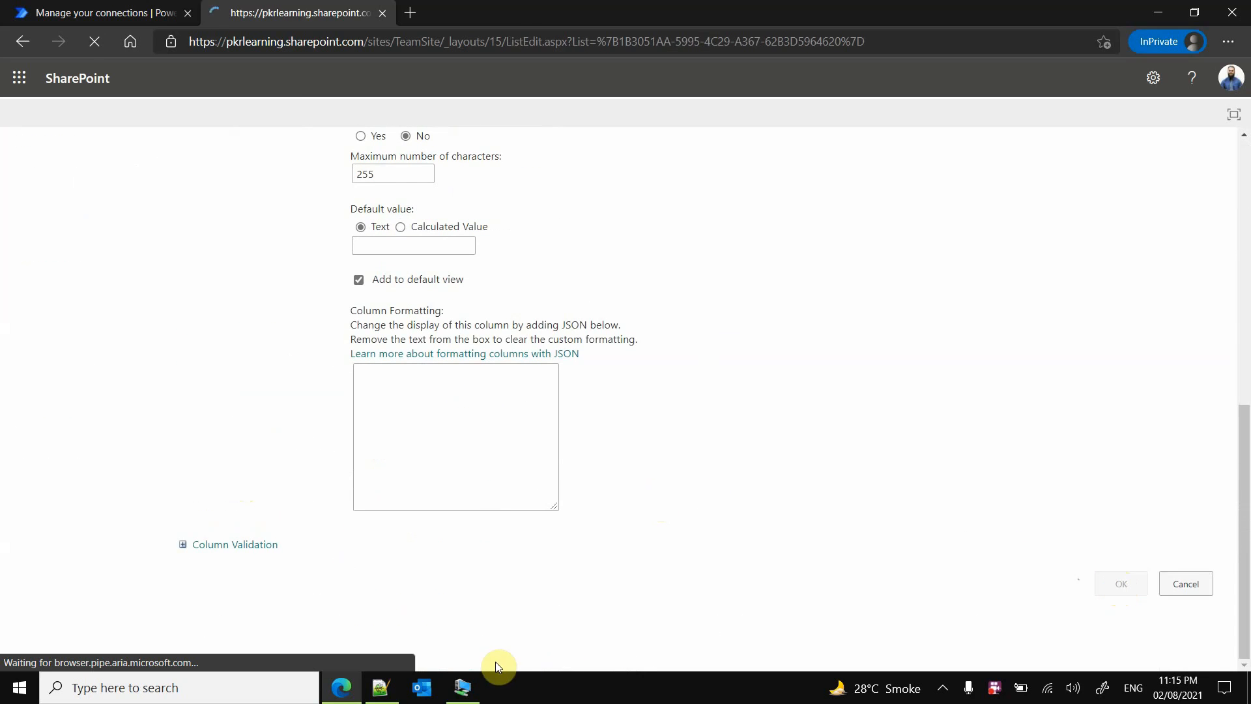
Copy the field name Qty from the CustConfirmTrans fields in the Notepad++ notes and return to Edge
{"action": "left_click", "coordinate": [380, 688]}
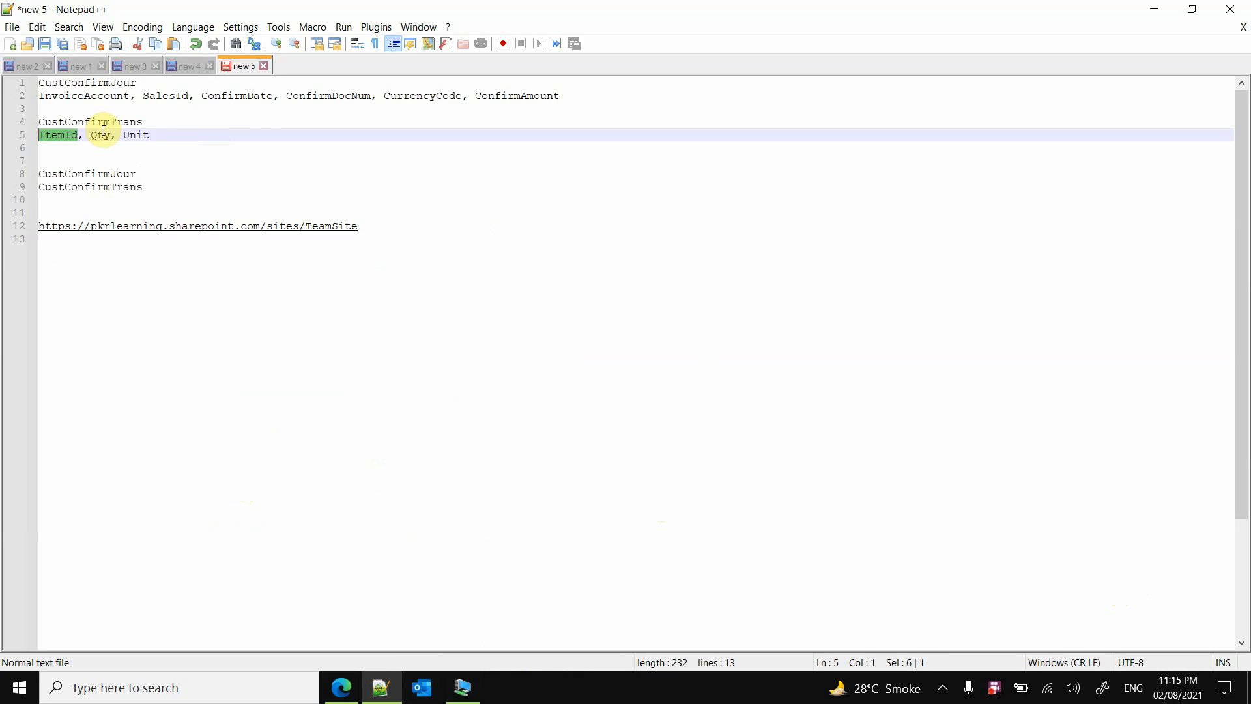
{"action": "left_click_drag", "start_coordinate": [111, 134], "coordinate": [95, 136]}
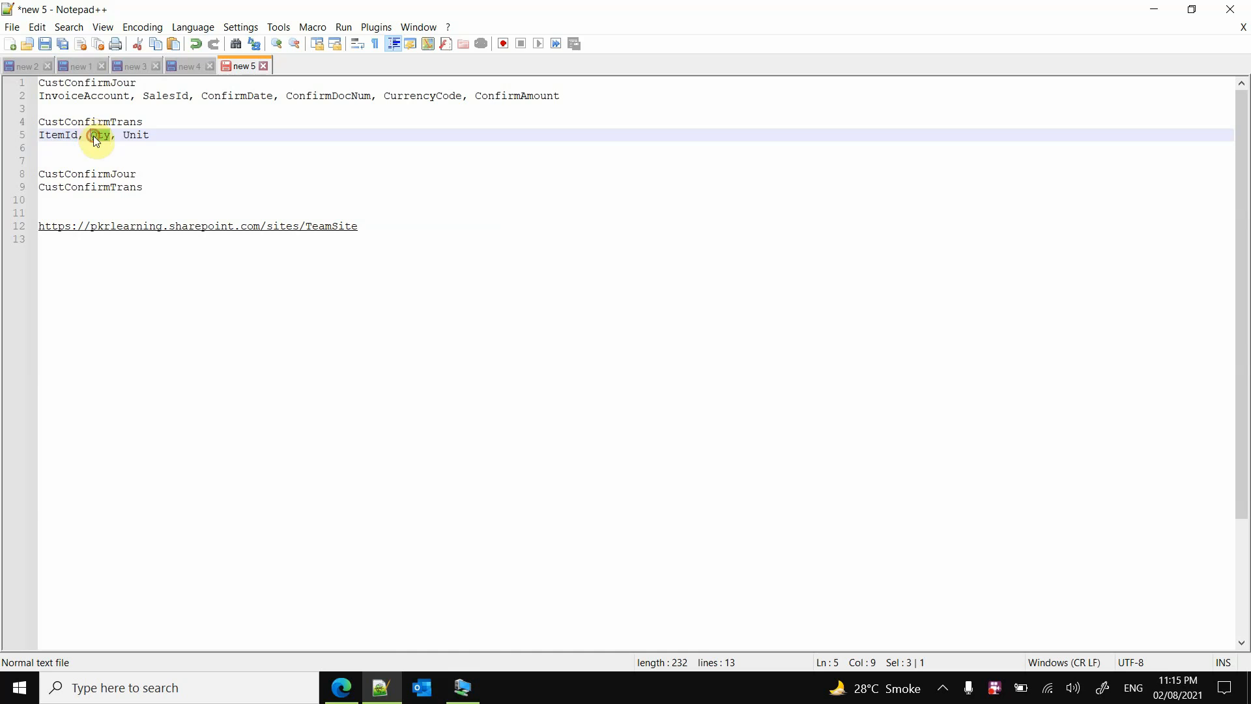
{"action": "left_click", "coordinate": [341, 687]}
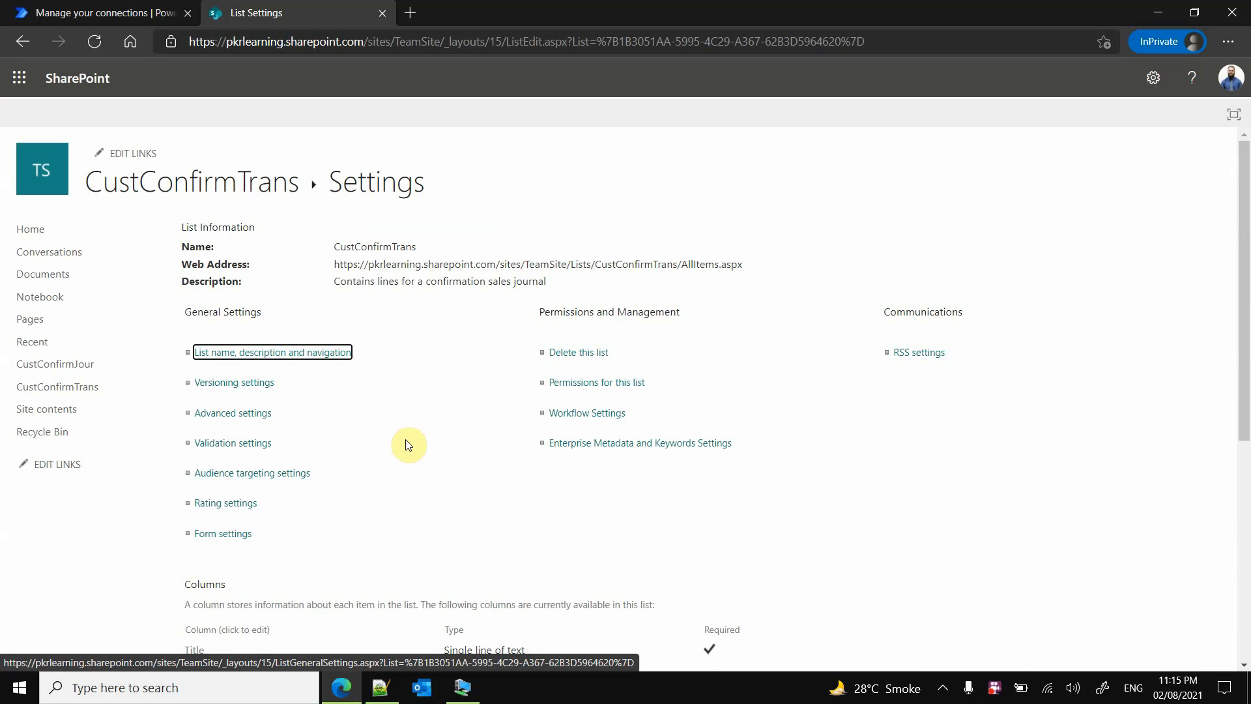
Add a Qty column of type Number to the CustConfirmTrans list, keeping the default column settings
{"action": "scroll", "coordinate": [398, 456], "scroll_direction": "down", "scroll_amount": 4}
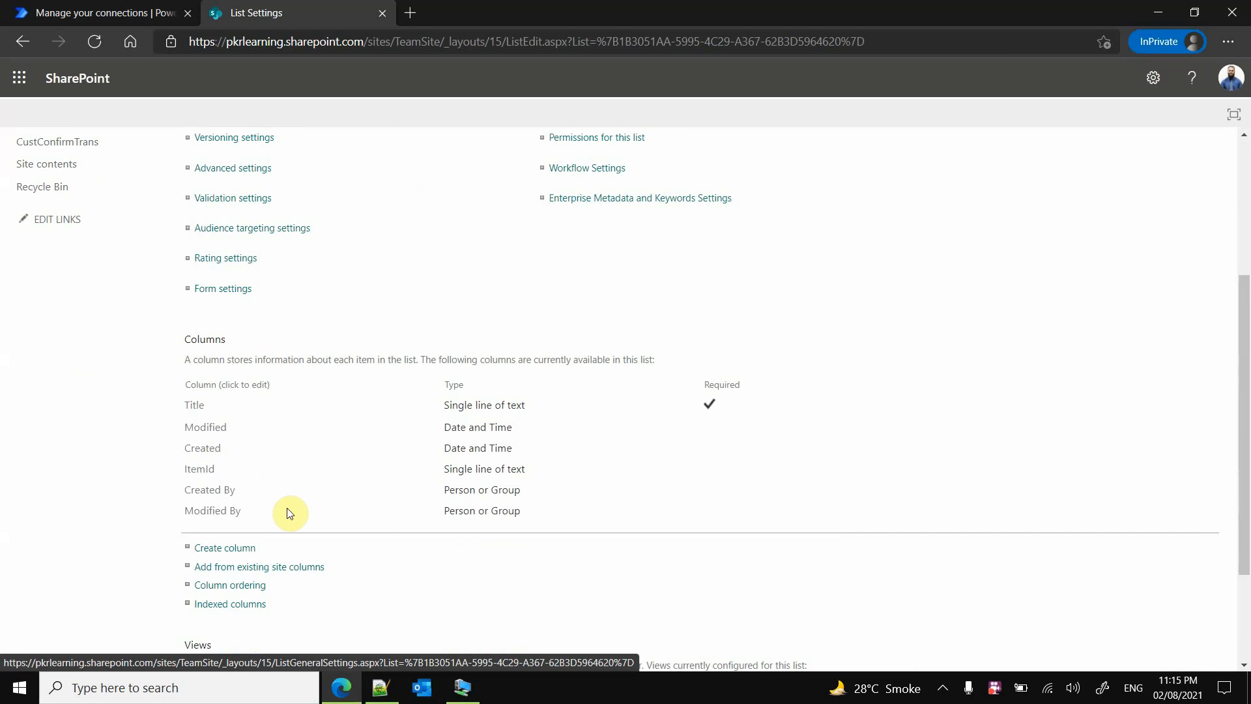
{"action": "left_click", "coordinate": [243, 548]}
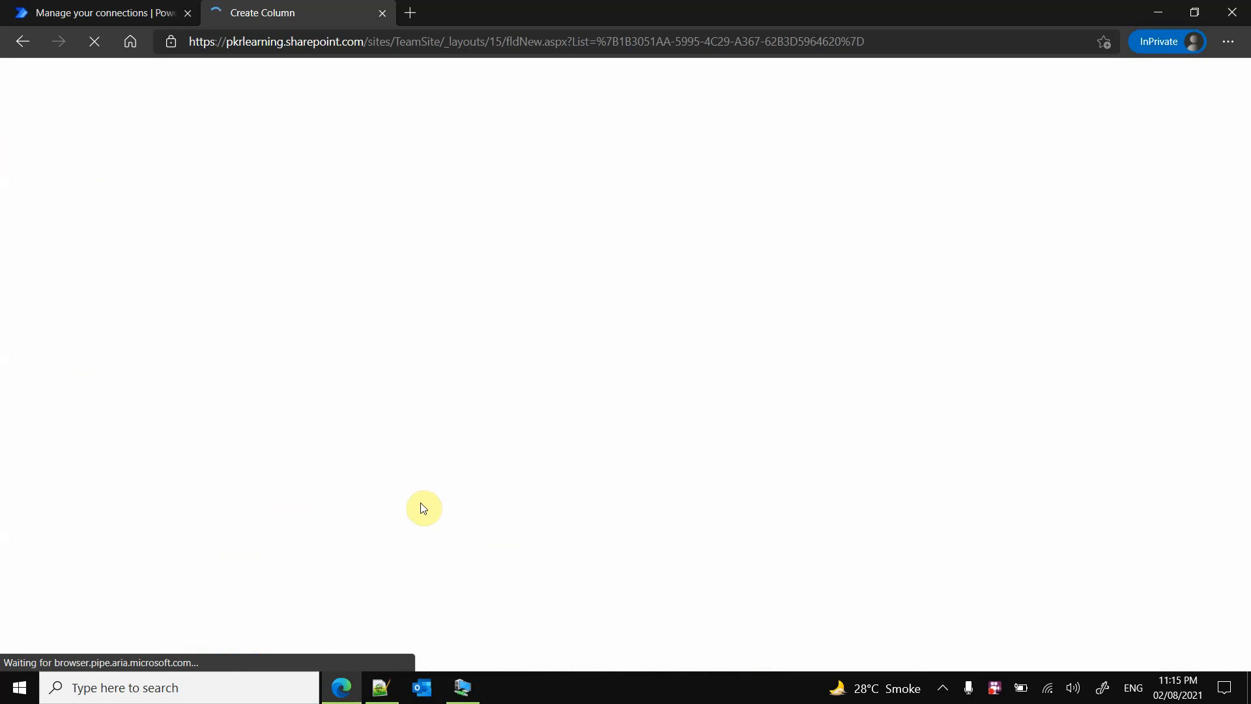
{"action": "type", "text": "Qty"}
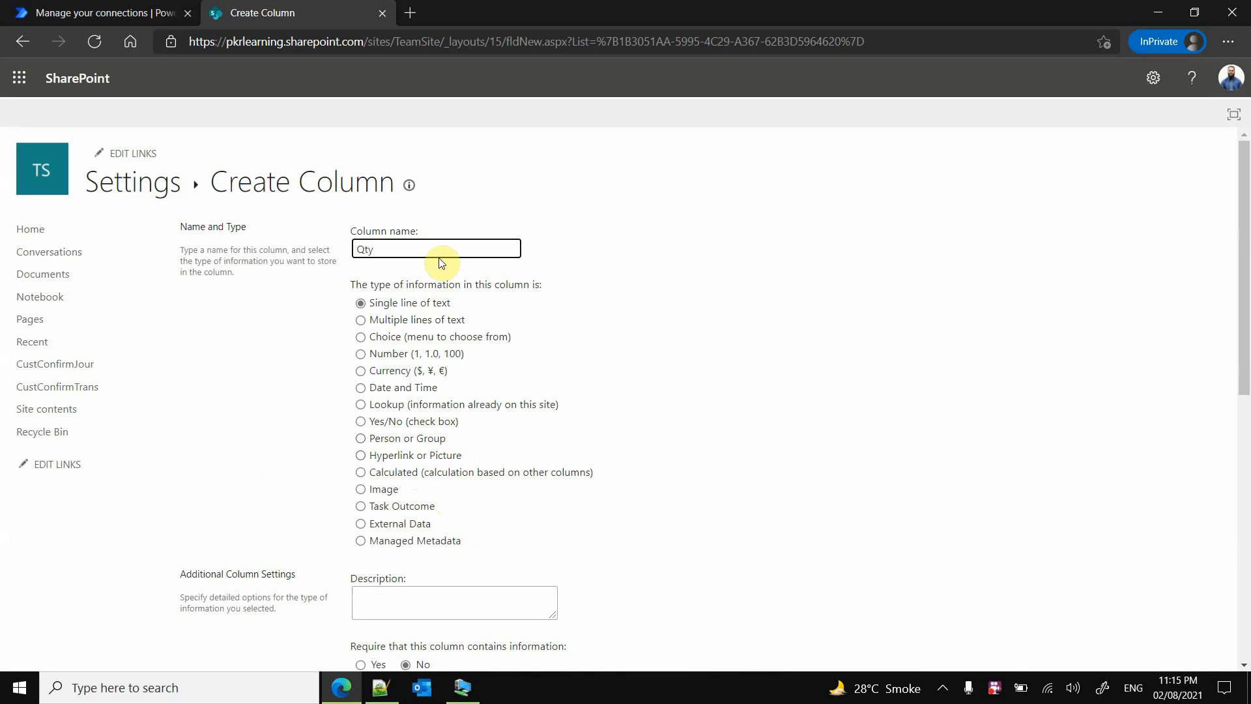
{"action": "left_click", "coordinate": [362, 354]}
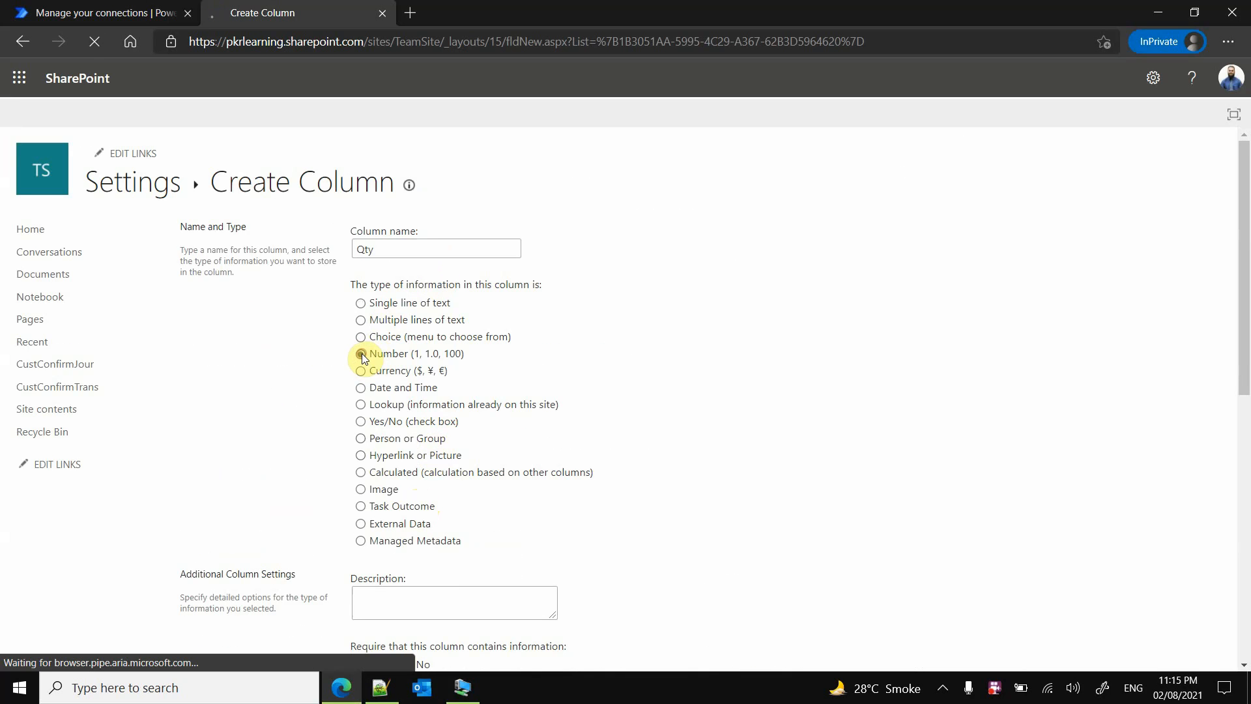
{"action": "scroll", "coordinate": [619, 443], "scroll_direction": "down", "scroll_amount": 5}
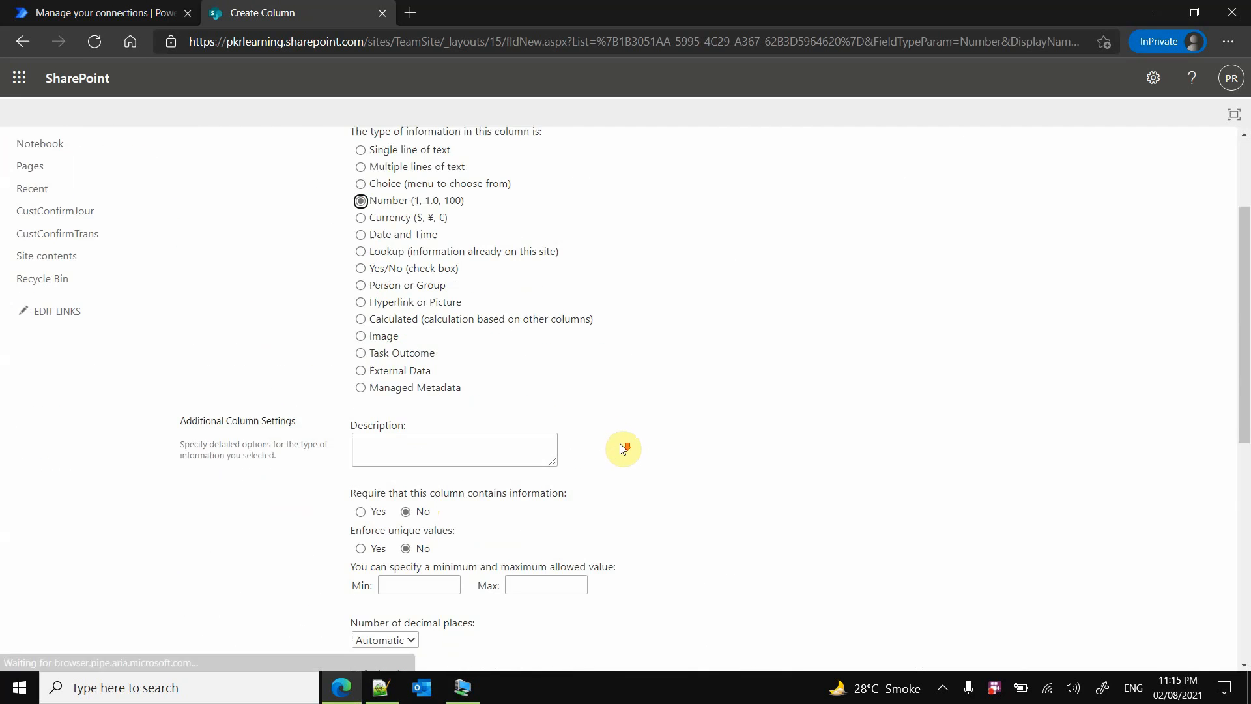
{"action": "scroll", "coordinate": [666, 454], "scroll_direction": "down", "scroll_amount": 2}
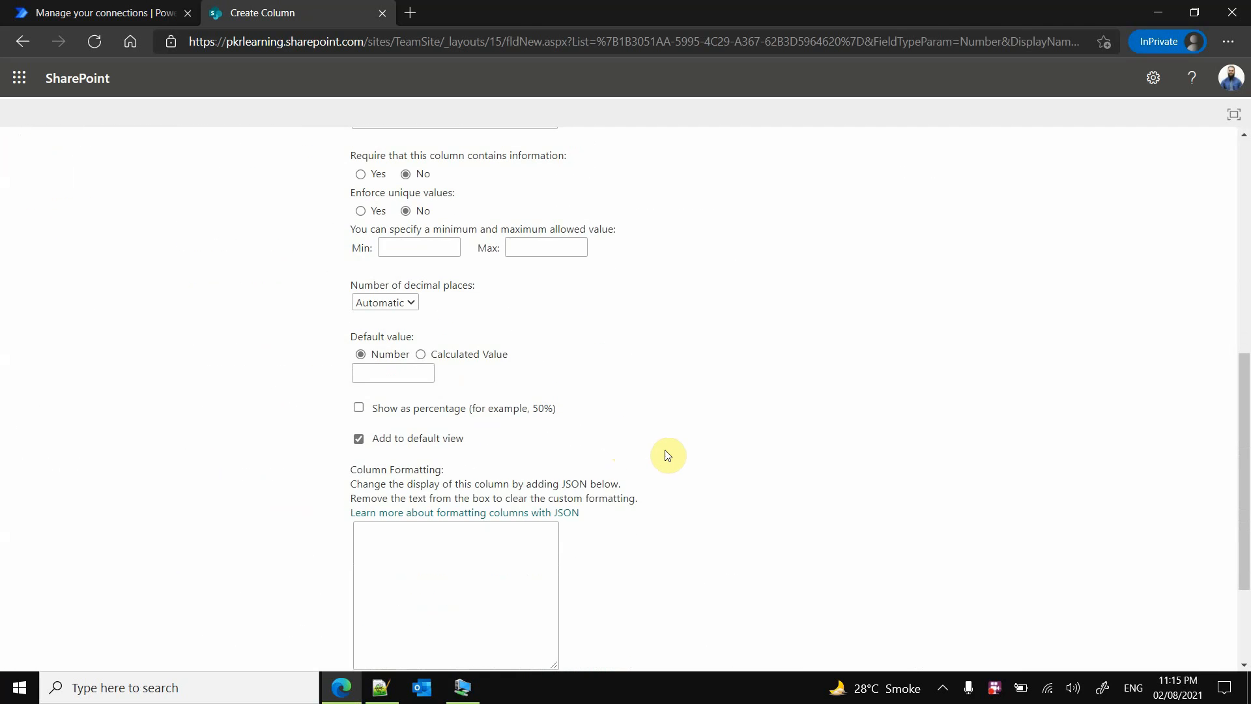
{"action": "scroll", "coordinate": [668, 455], "scroll_direction": "up", "scroll_amount": 2}
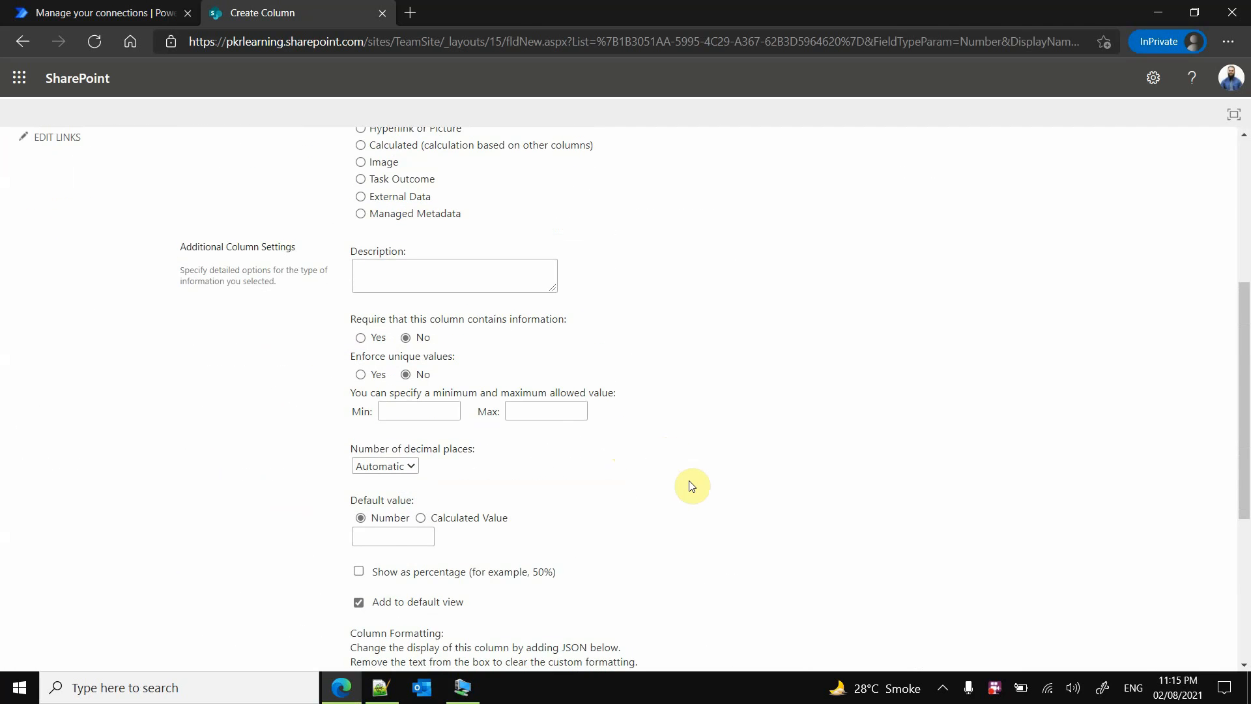
{"action": "scroll", "coordinate": [691, 486], "scroll_direction": "down", "scroll_amount": 5}
{"action": "left_click", "coordinate": [1121, 583]}
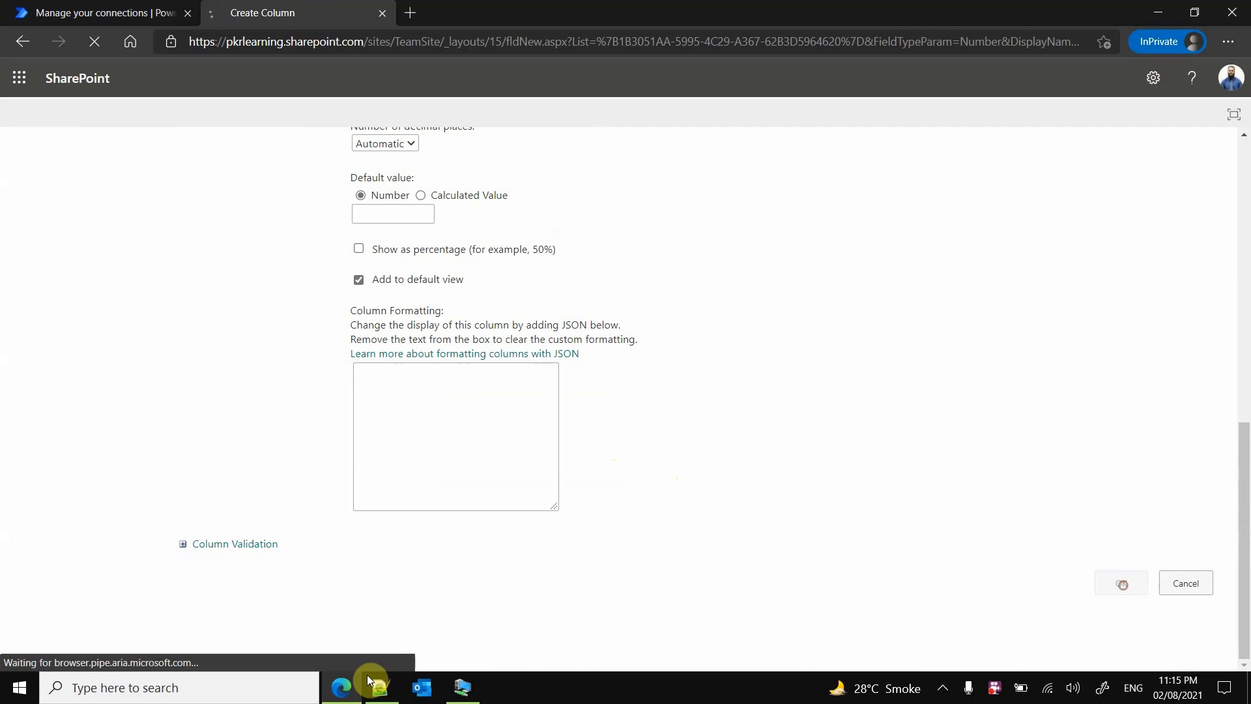
Copy the field name Unit from the Notepad++ notes and switch back to the list settings in Edge
{"action": "left_click", "coordinate": [378, 684]}
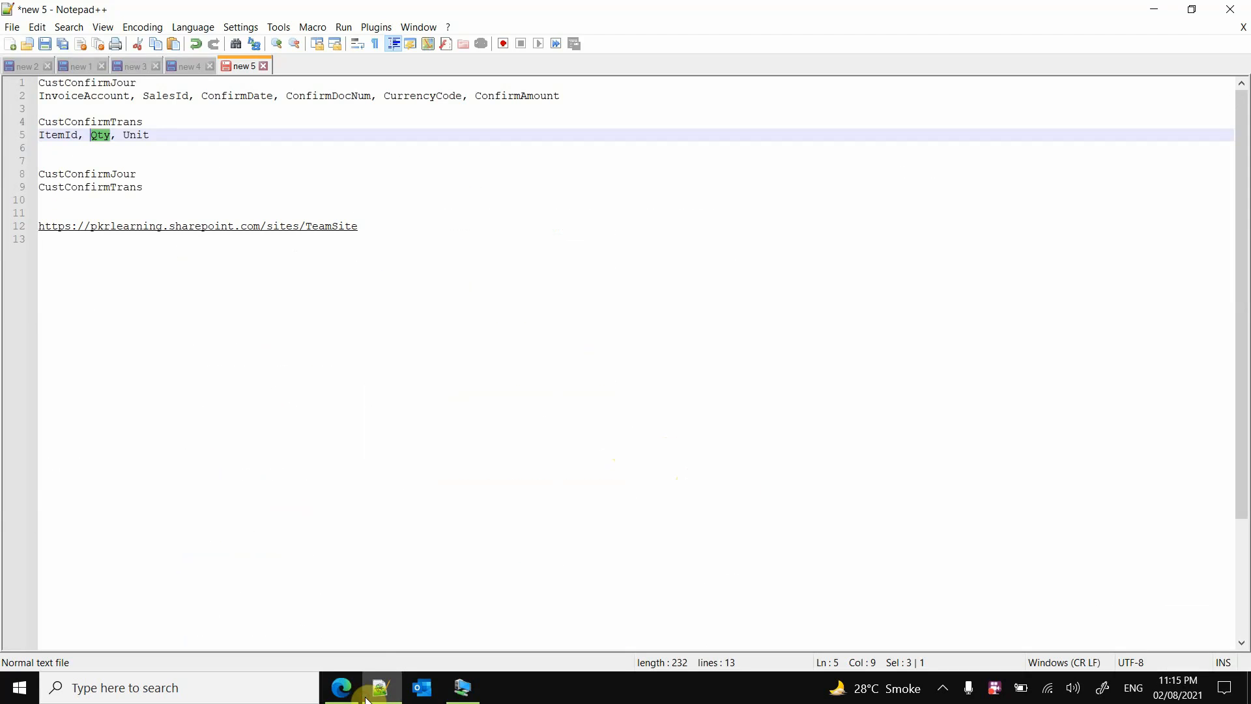
{"action": "double_click", "coordinate": [134, 137]}
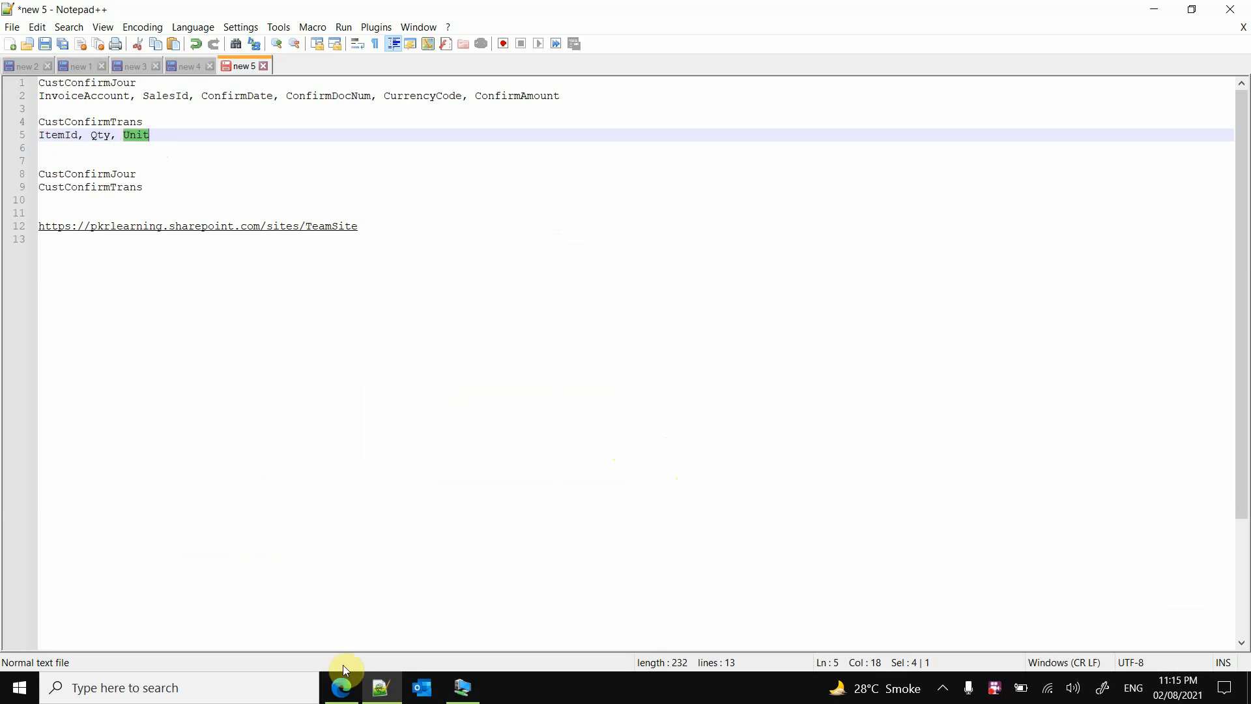
{"action": "left_click", "coordinate": [341, 686]}
Add a Unit column to the CustConfirmTrans list as a single line of text with the default settings
{"action": "scroll", "coordinate": [495, 465], "scroll_direction": "down", "scroll_amount": 3}
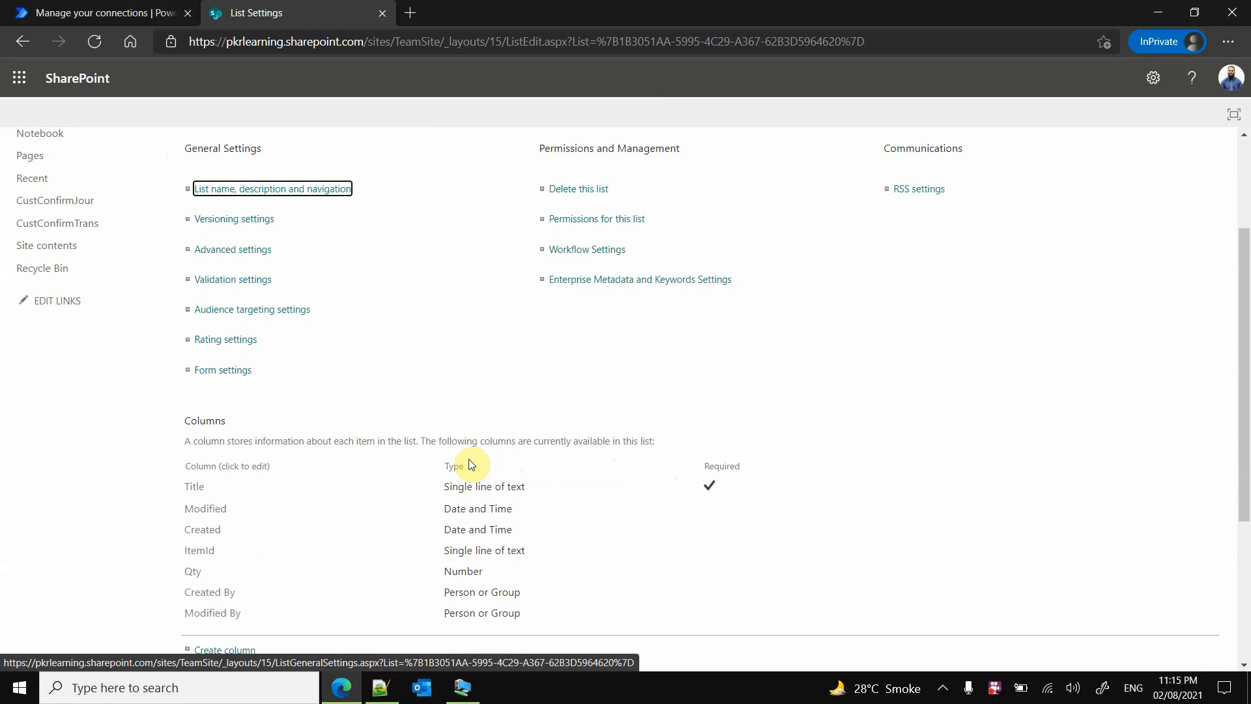
{"action": "left_click", "coordinate": [214, 571]}
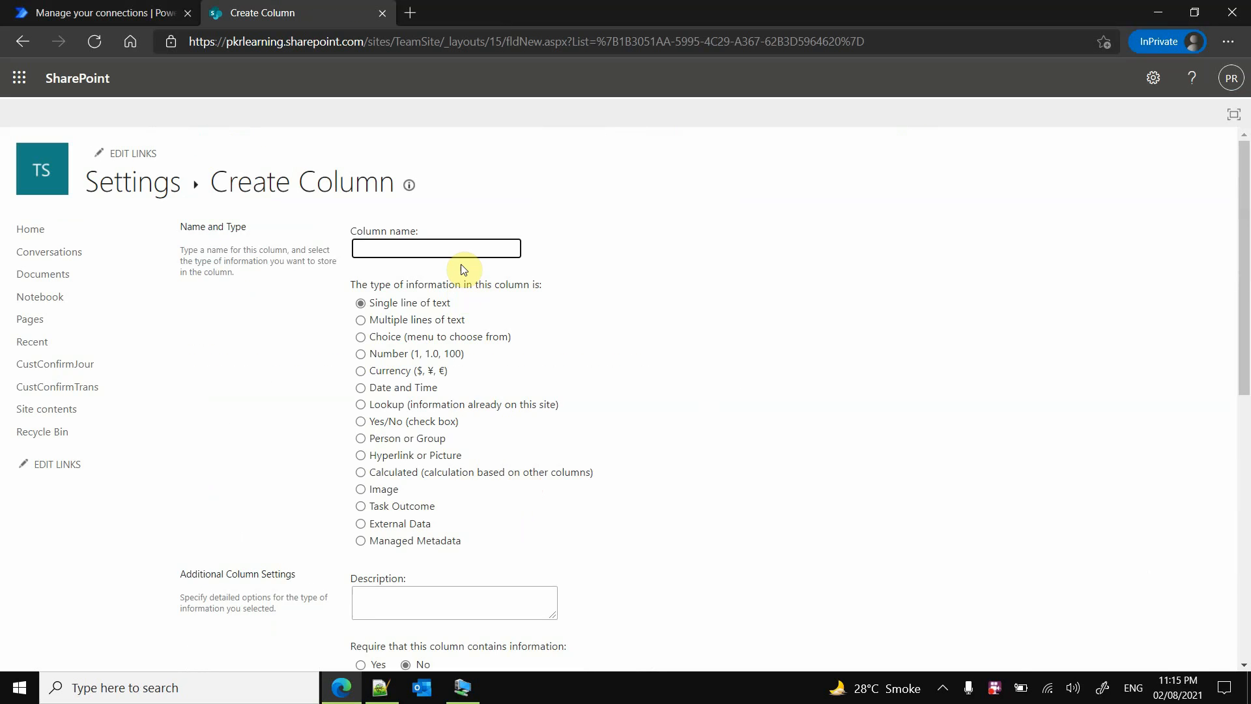
{"action": "type", "text": "Unit"}
{"action": "scroll", "coordinate": [622, 409], "scroll_direction": "down", "scroll_amount": 5}
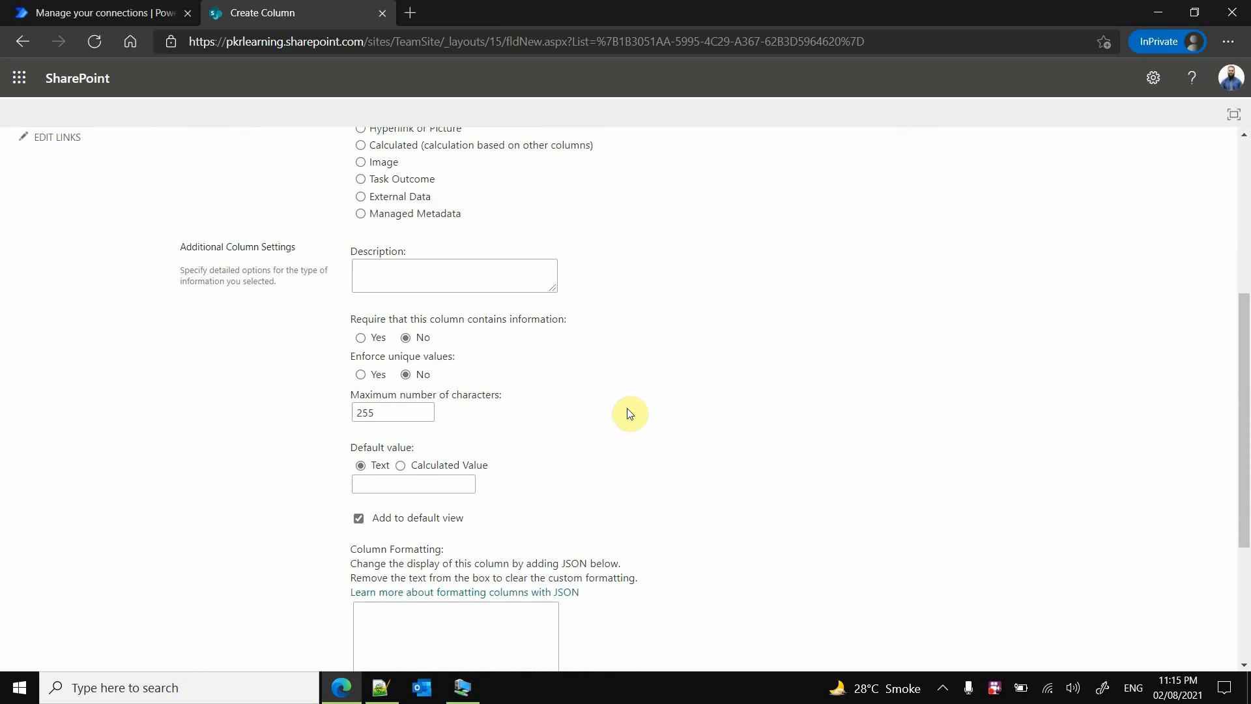
{"action": "scroll", "coordinate": [630, 412], "scroll_direction": "down", "scroll_amount": 4}
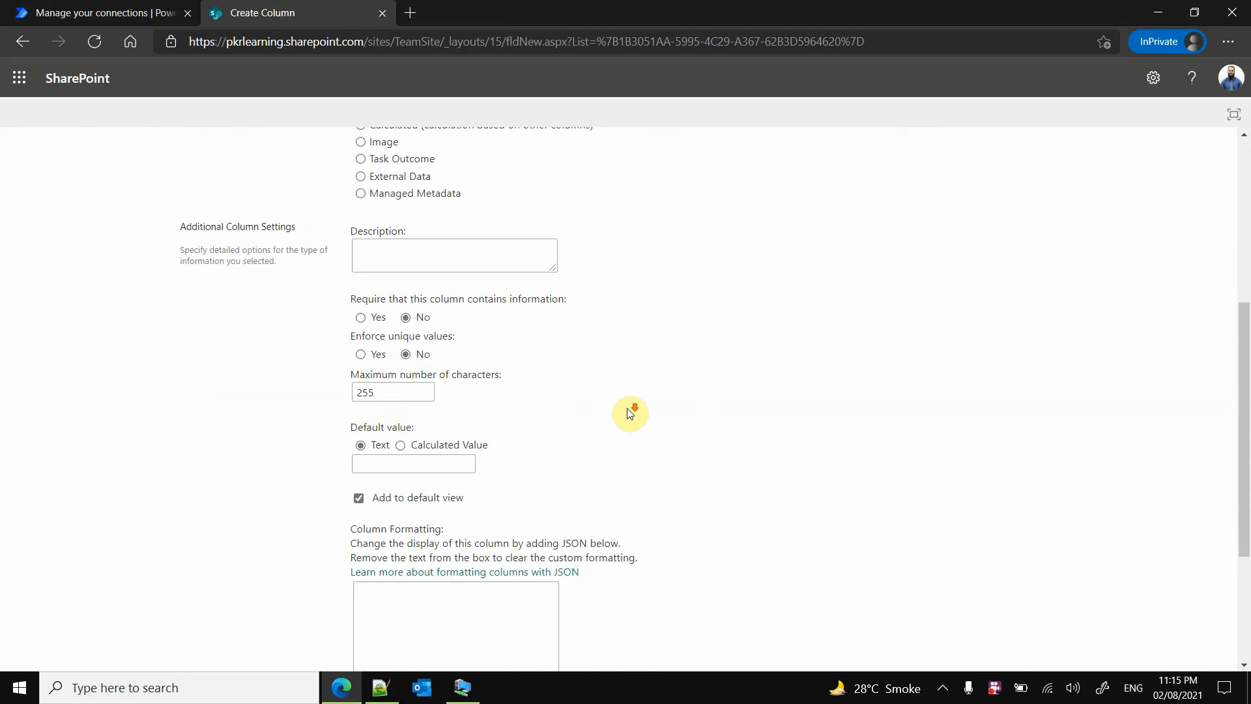
{"action": "left_click", "coordinate": [1119, 583]}
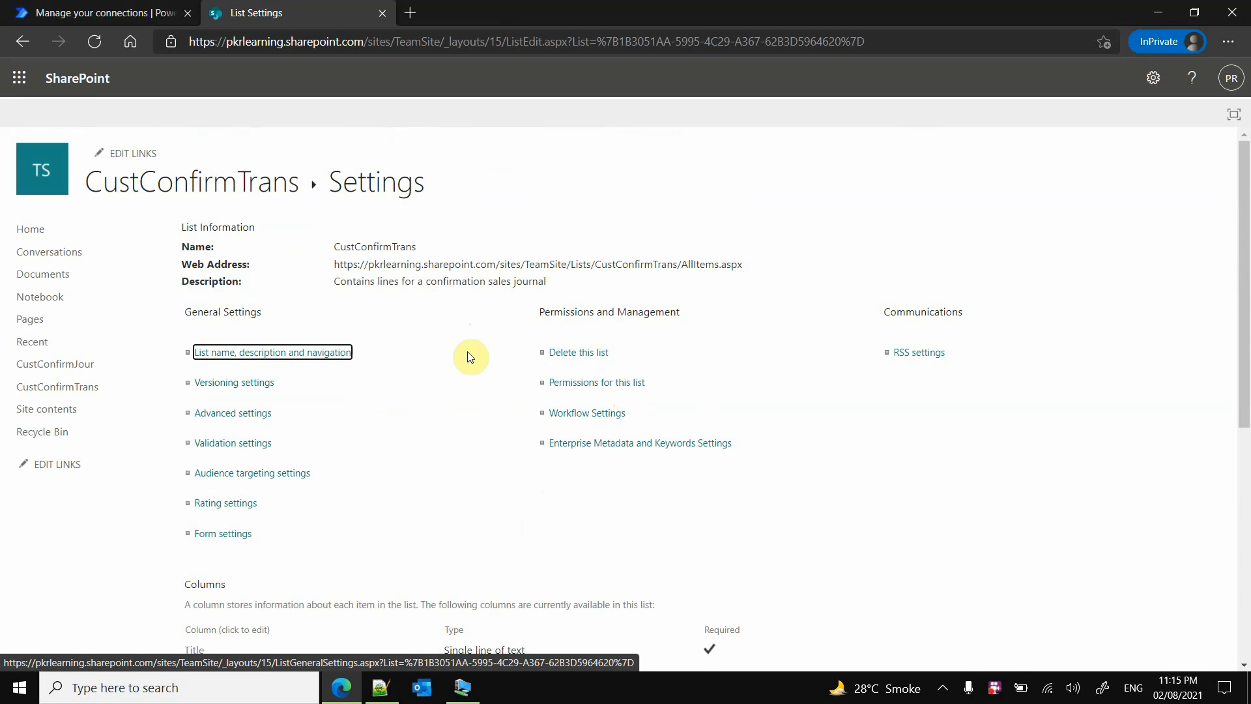
Start creating another column from the Columns section of the CustConfirmTrans list settings
{"action": "scroll", "coordinate": [475, 352], "scroll_direction": "down", "scroll_amount": 5}
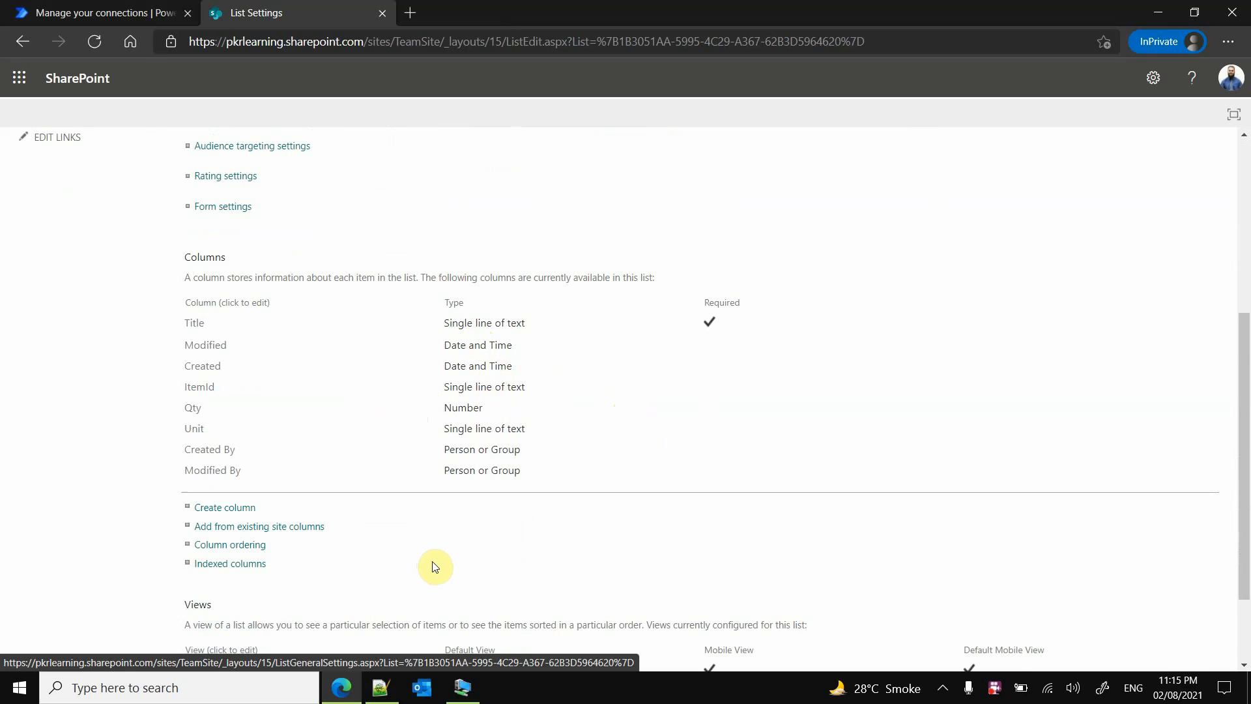
{"action": "scroll", "coordinate": [435, 567], "scroll_direction": "down", "scroll_amount": 1}
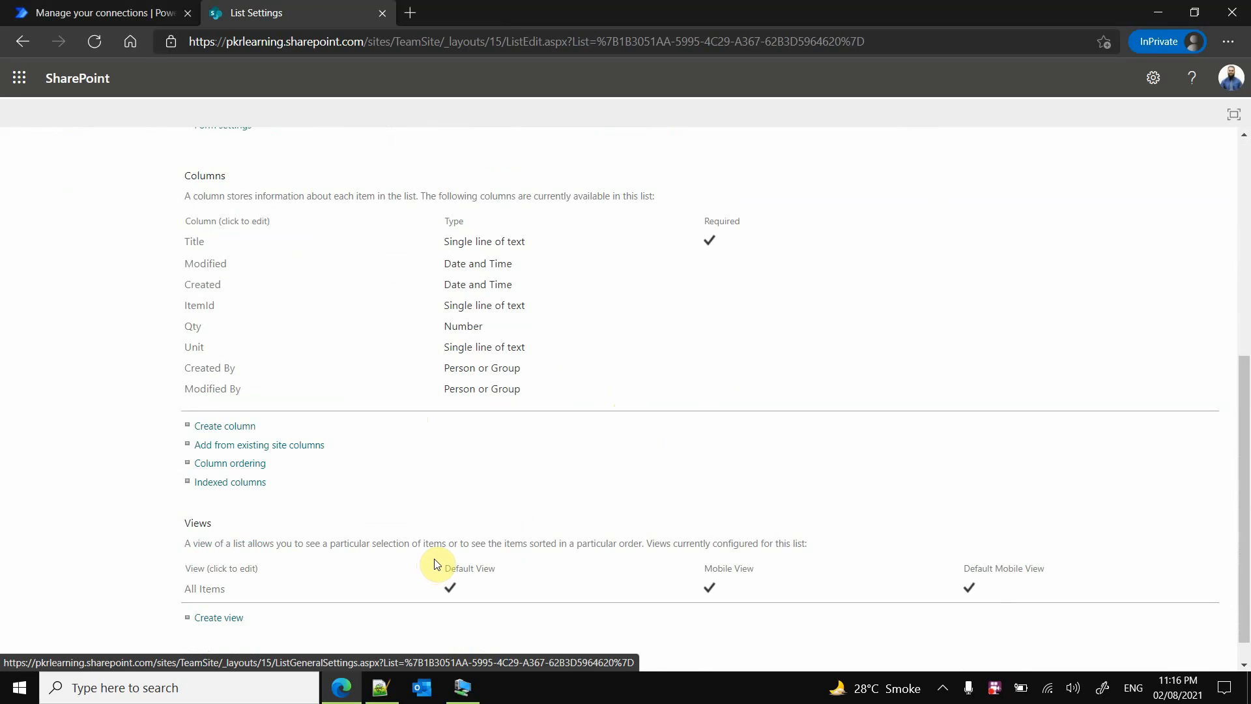
{"action": "left_click", "coordinate": [245, 432]}
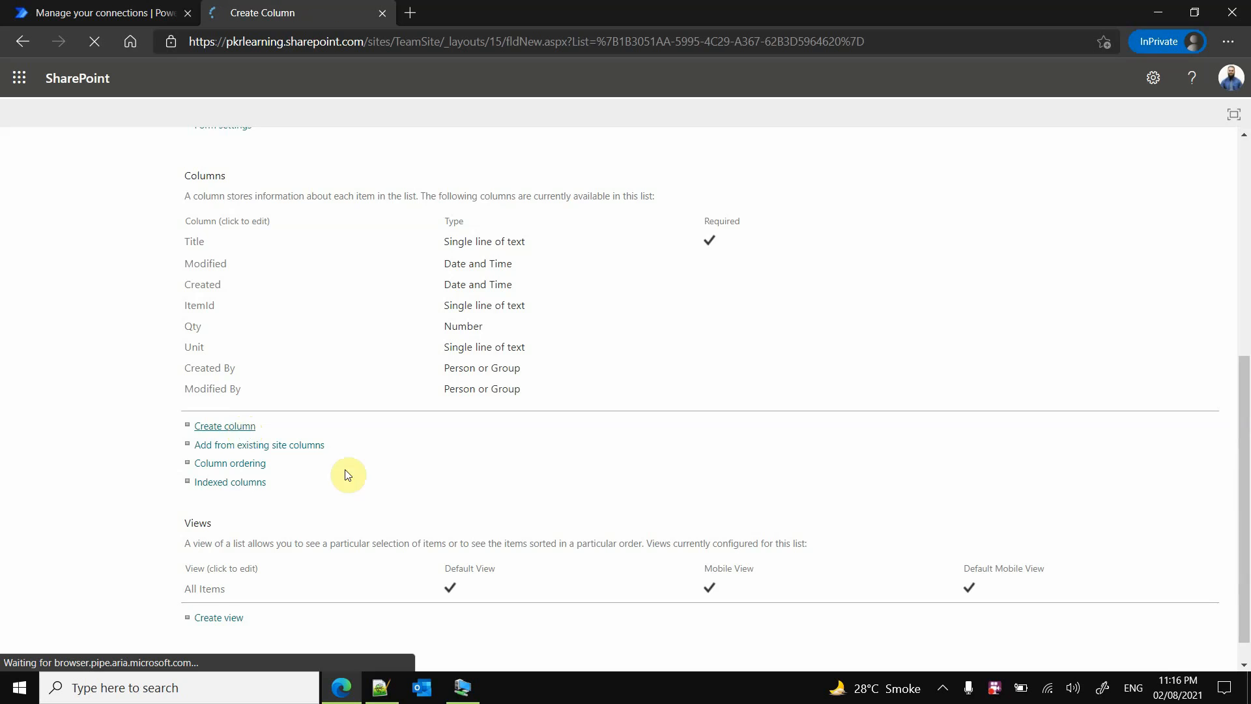
Review the CustConfirmJour fields in the Notepad++ notes for a linking field, copy ConfirmDocNum, and return to the column form in Edge
{"action": "left_click", "coordinate": [389, 689]}
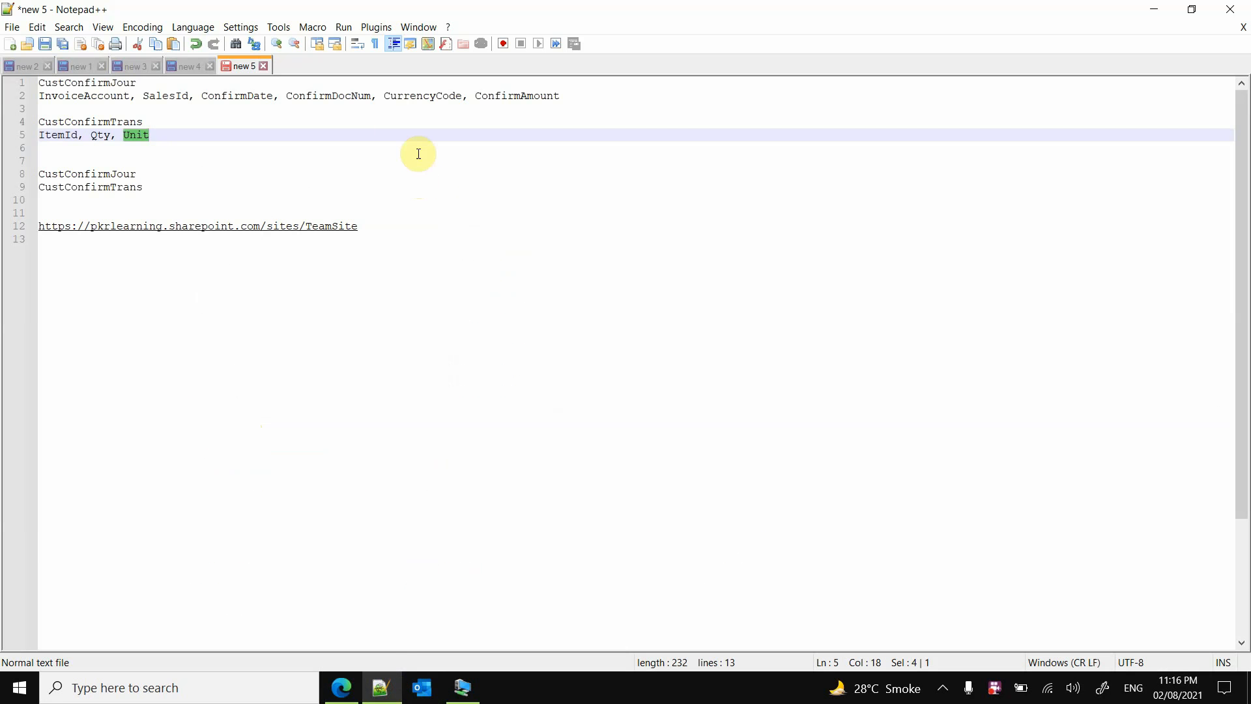
{"action": "double_click", "coordinate": [166, 96]}
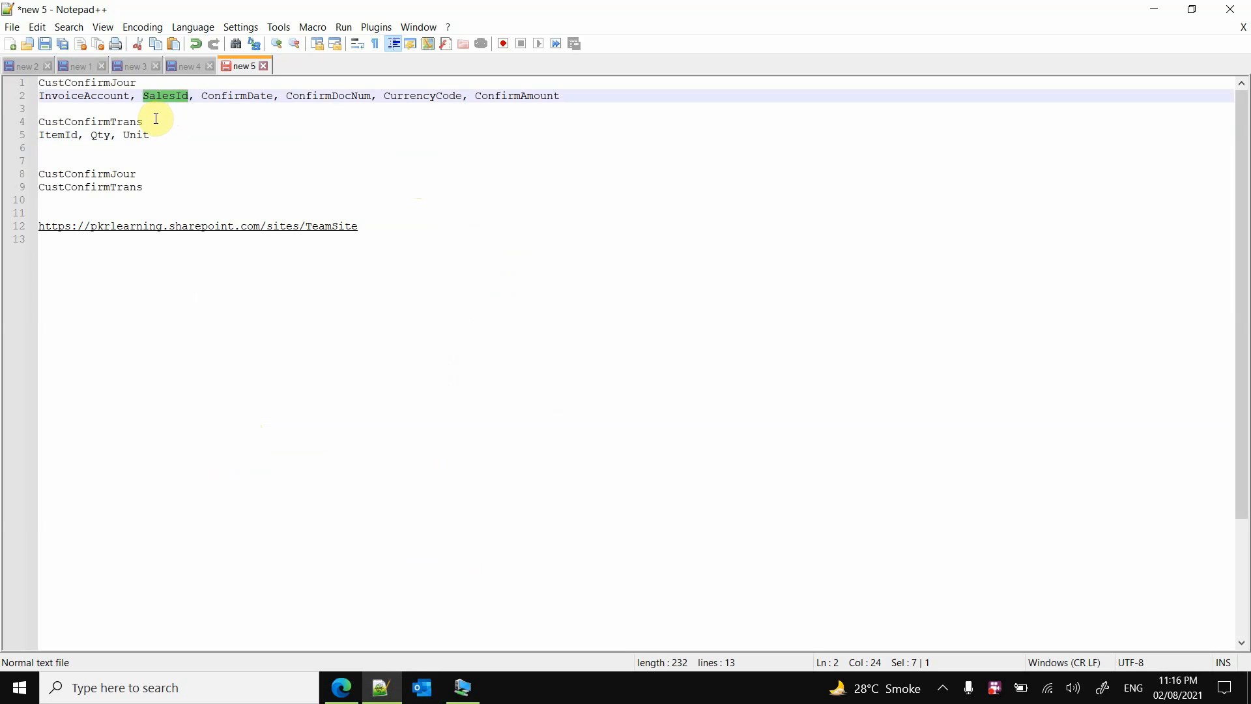
{"action": "left_click", "coordinate": [121, 122]}
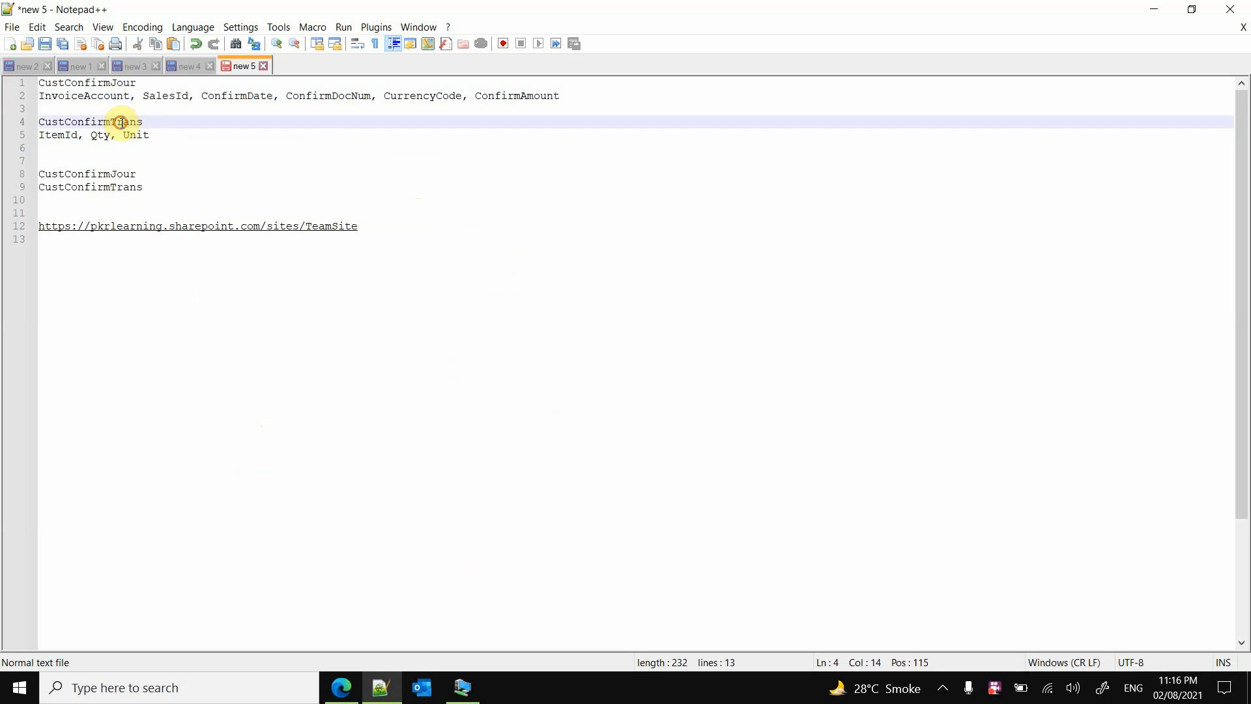
{"action": "left_click", "coordinate": [158, 97]}
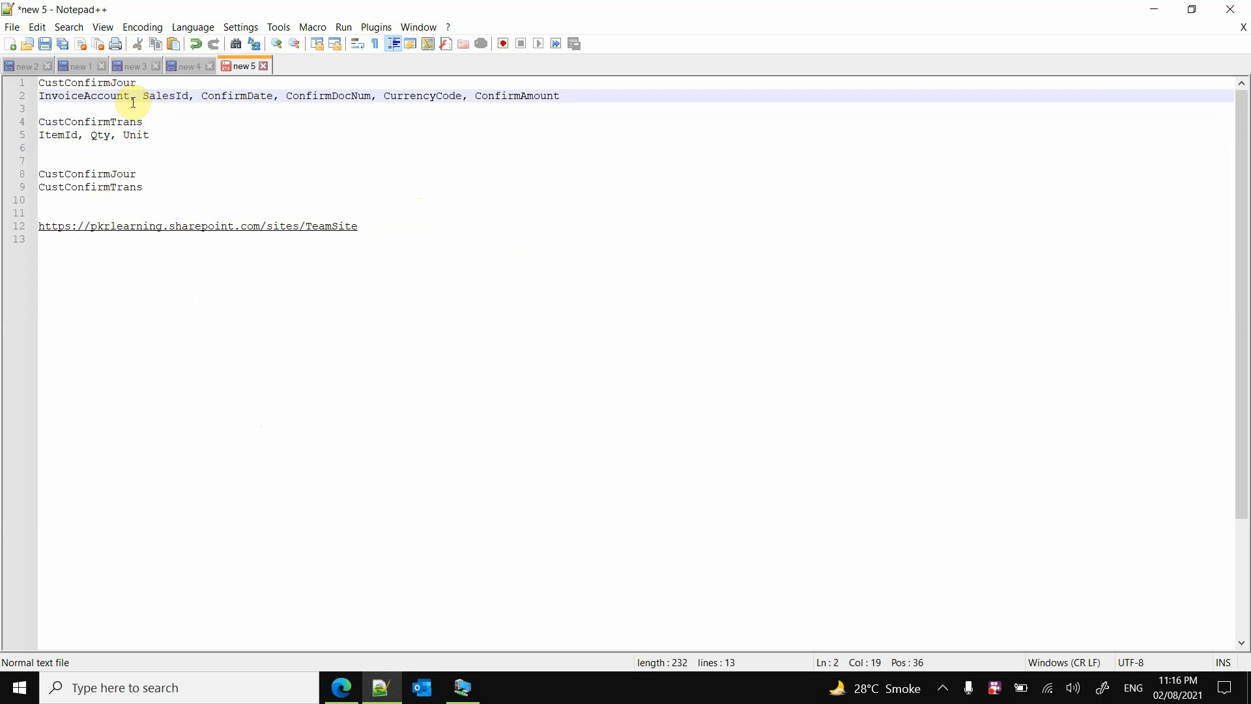
{"action": "left_click", "coordinate": [111, 83]}
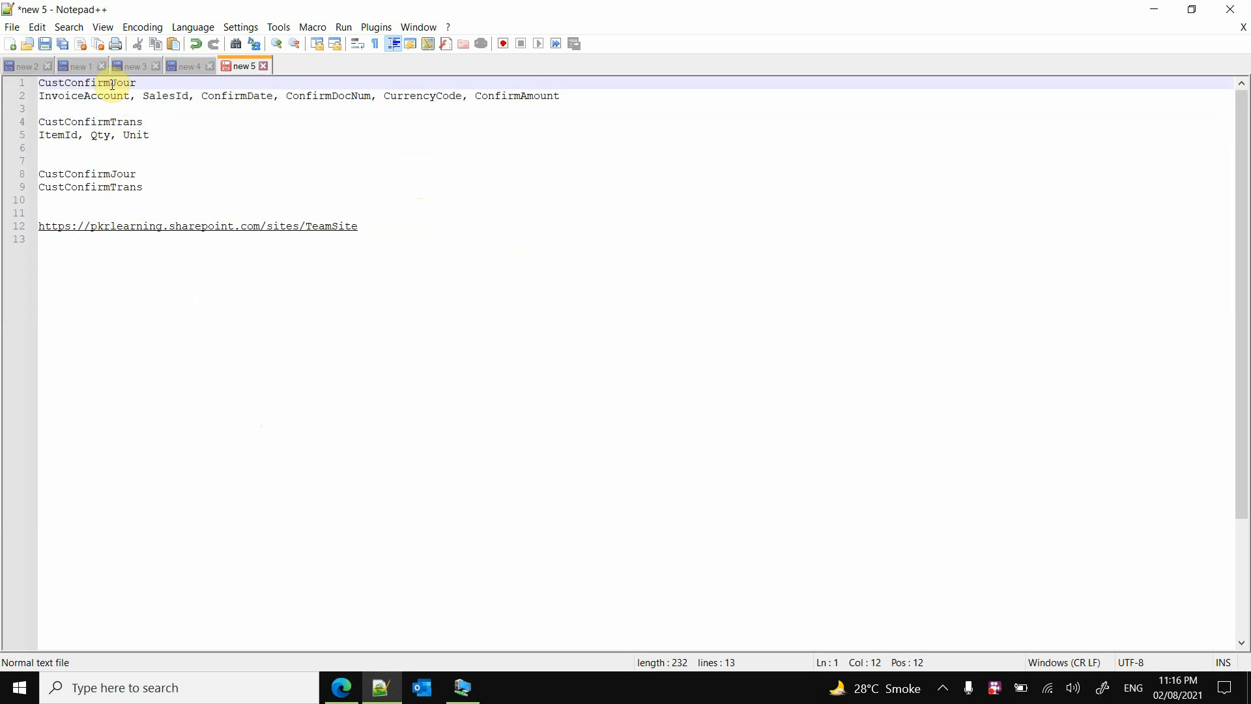
{"action": "left_click", "coordinate": [158, 97]}
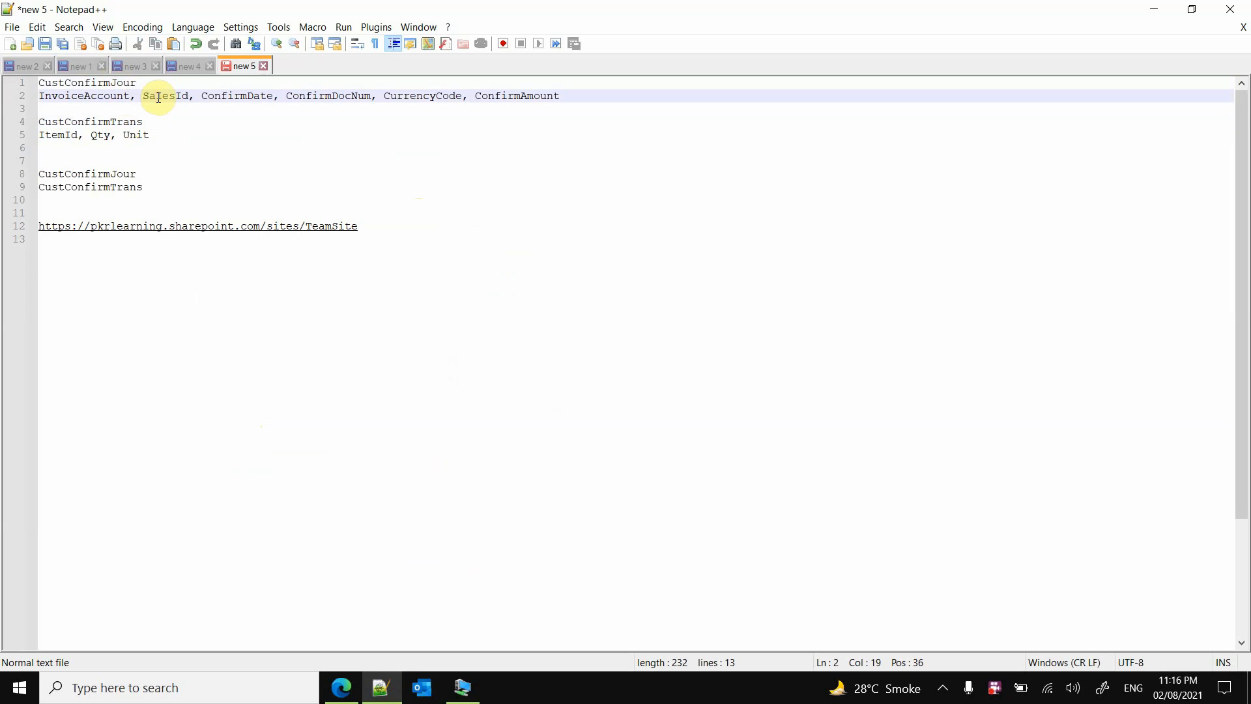
{"action": "left_click", "coordinate": [328, 96]}
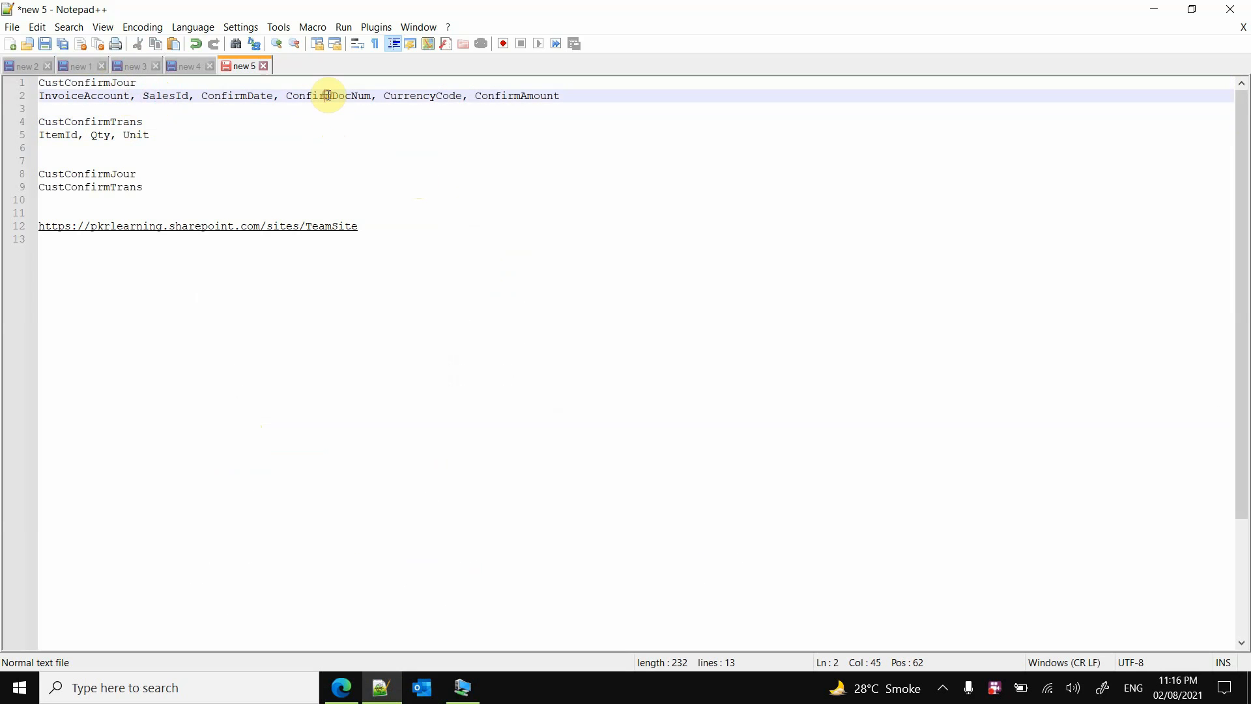
{"action": "double_click", "coordinate": [321, 95]}
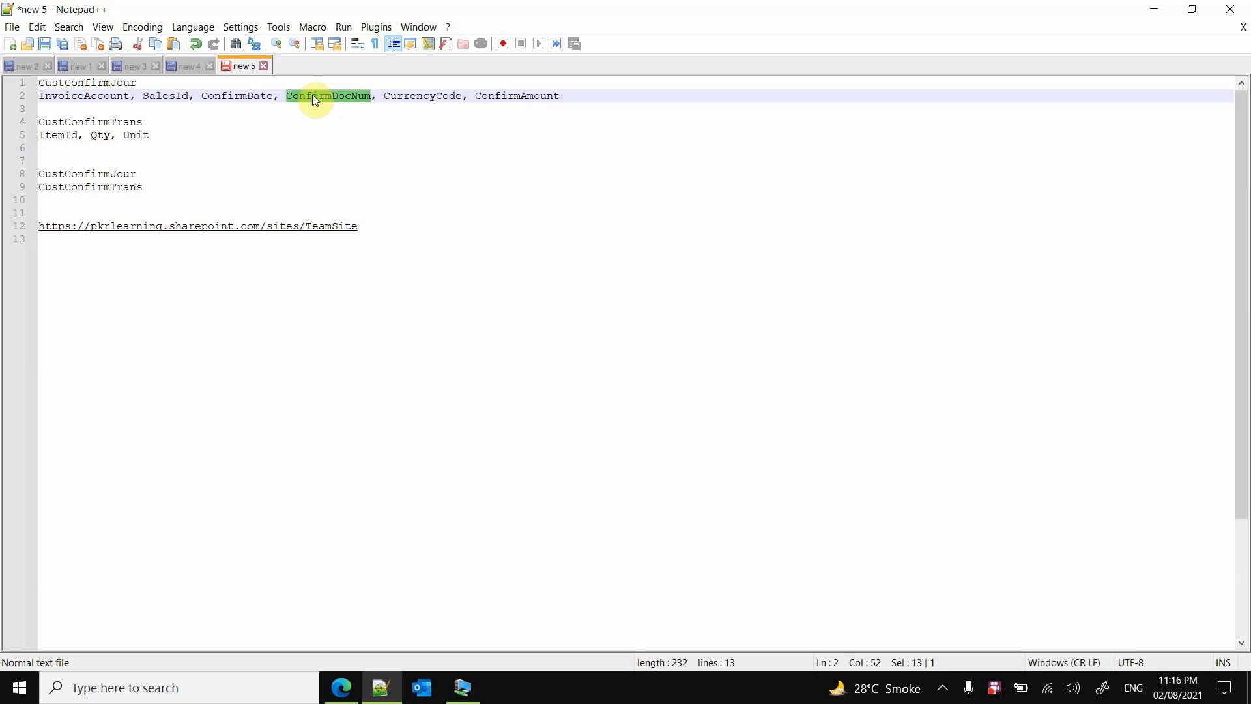
{"action": "right_click", "coordinate": [311, 95]}
{"action": "left_click", "coordinate": [346, 120]}
{"action": "left_click", "coordinate": [341, 687]}
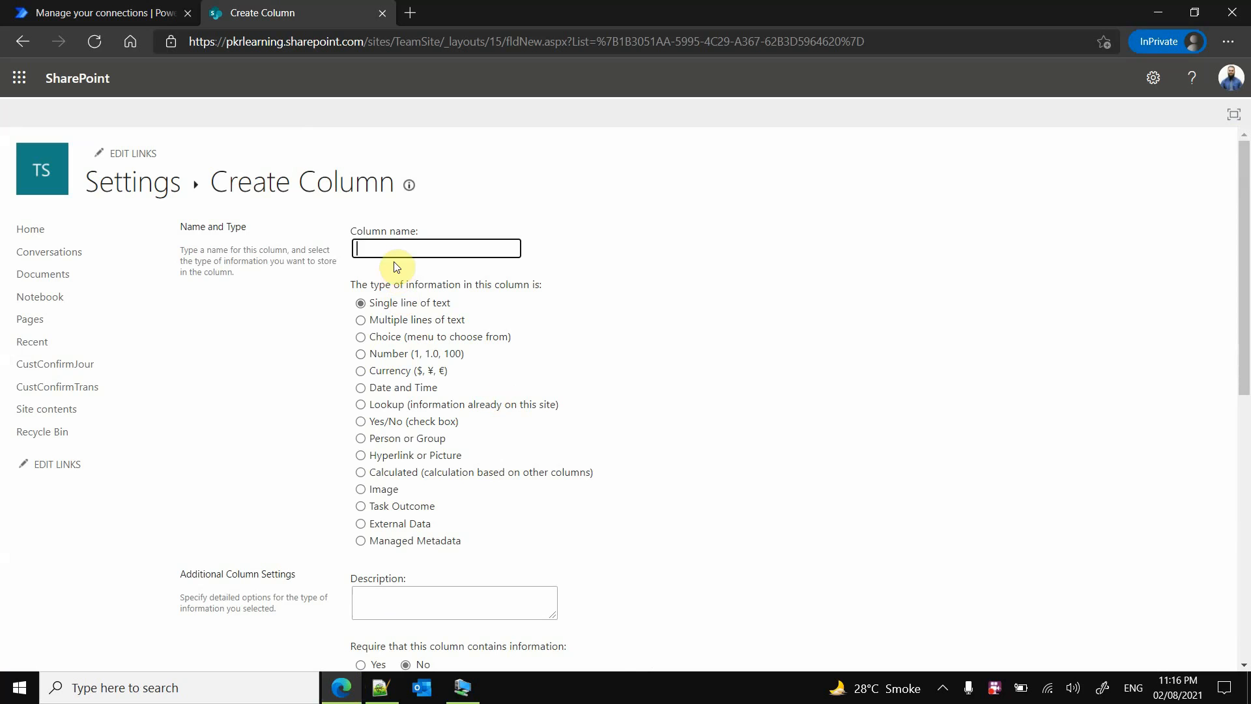
Set the new column's type to Lookup (information already on this site) and name it ConfirmDocNum
{"action": "left_click", "coordinate": [363, 406]}
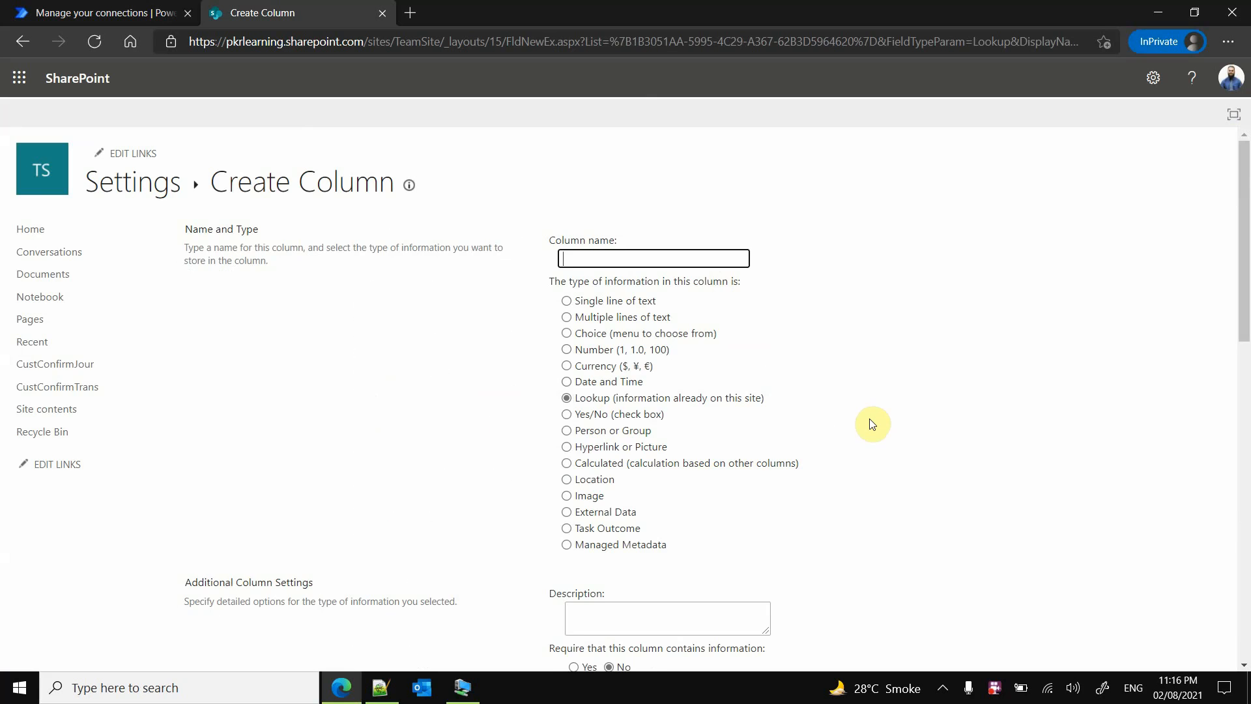
{"action": "scroll", "coordinate": [872, 424], "scroll_direction": "down", "scroll_amount": 2}
{"action": "key", "text": "ctrl+v"}
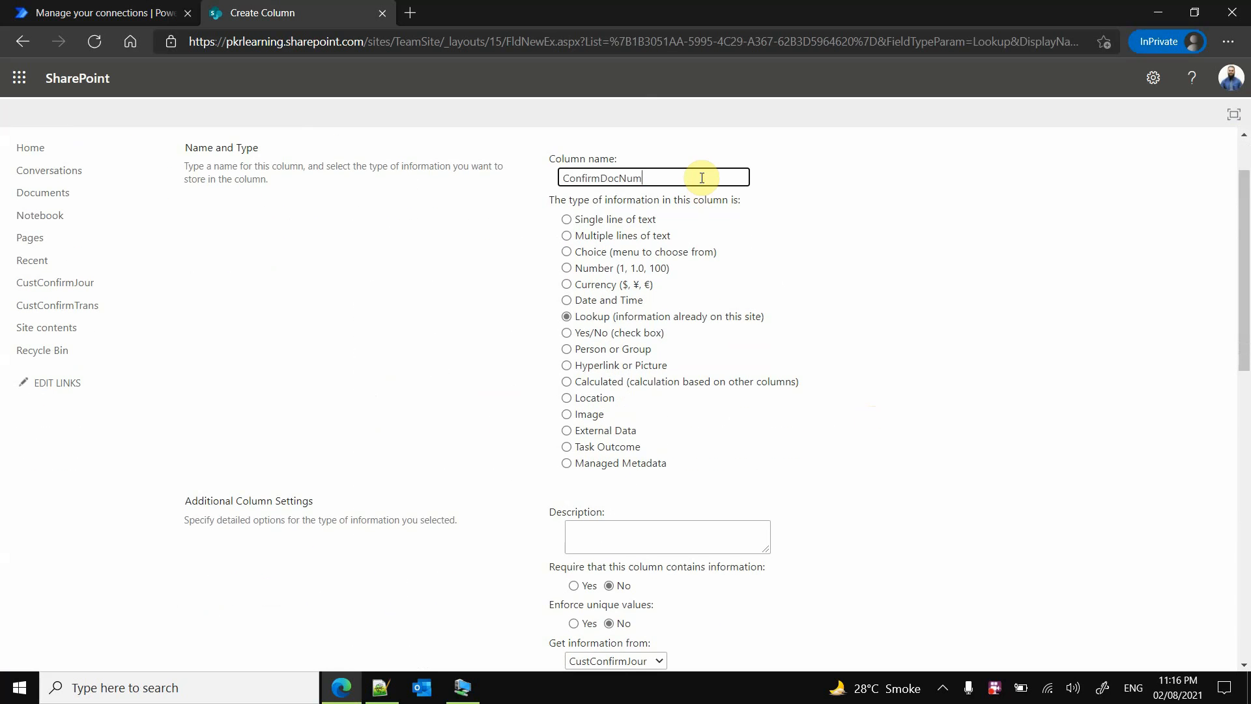
{"action": "double_click", "coordinate": [701, 178]}
Set the ConfirmDocNum lookup to get its information from the CustConfirmJour list, using that list's ConfirmDocNum column
{"action": "scroll", "coordinate": [849, 410], "scroll_direction": "down", "scroll_amount": 2}
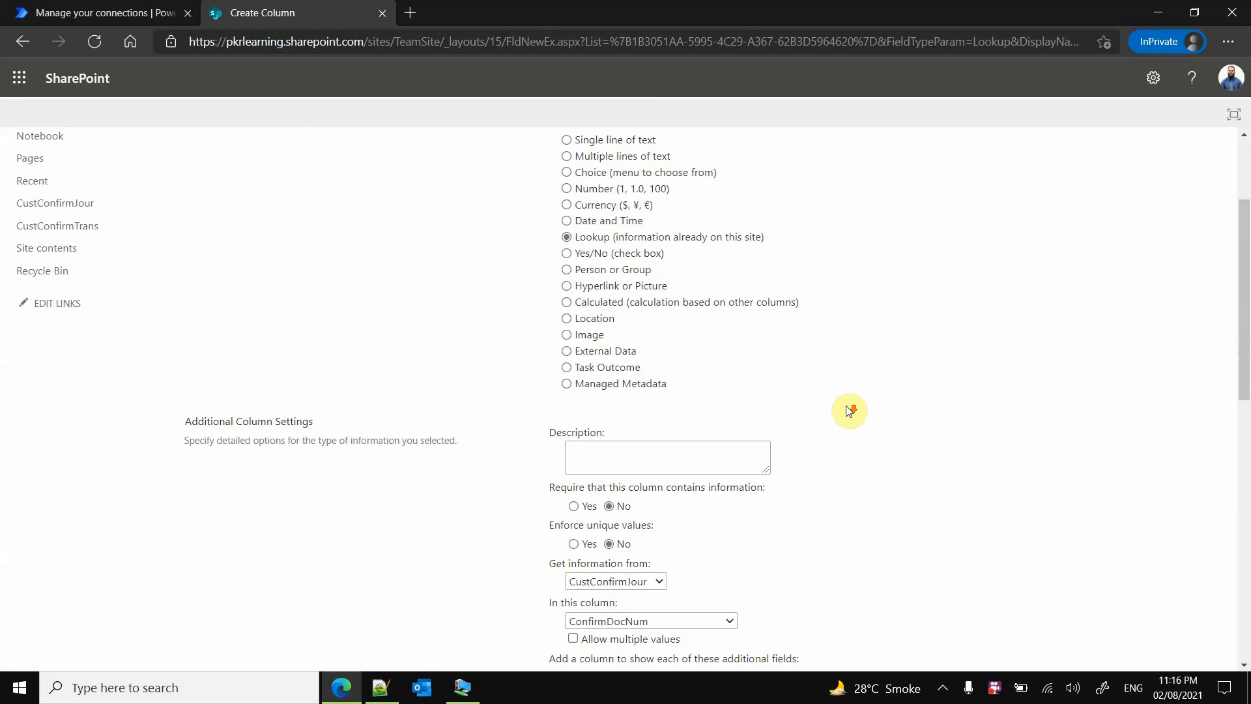
{"action": "scroll", "coordinate": [849, 411], "scroll_direction": "down", "scroll_amount": 2}
{"action": "scroll", "coordinate": [844, 417], "scroll_direction": "down", "scroll_amount": 4}
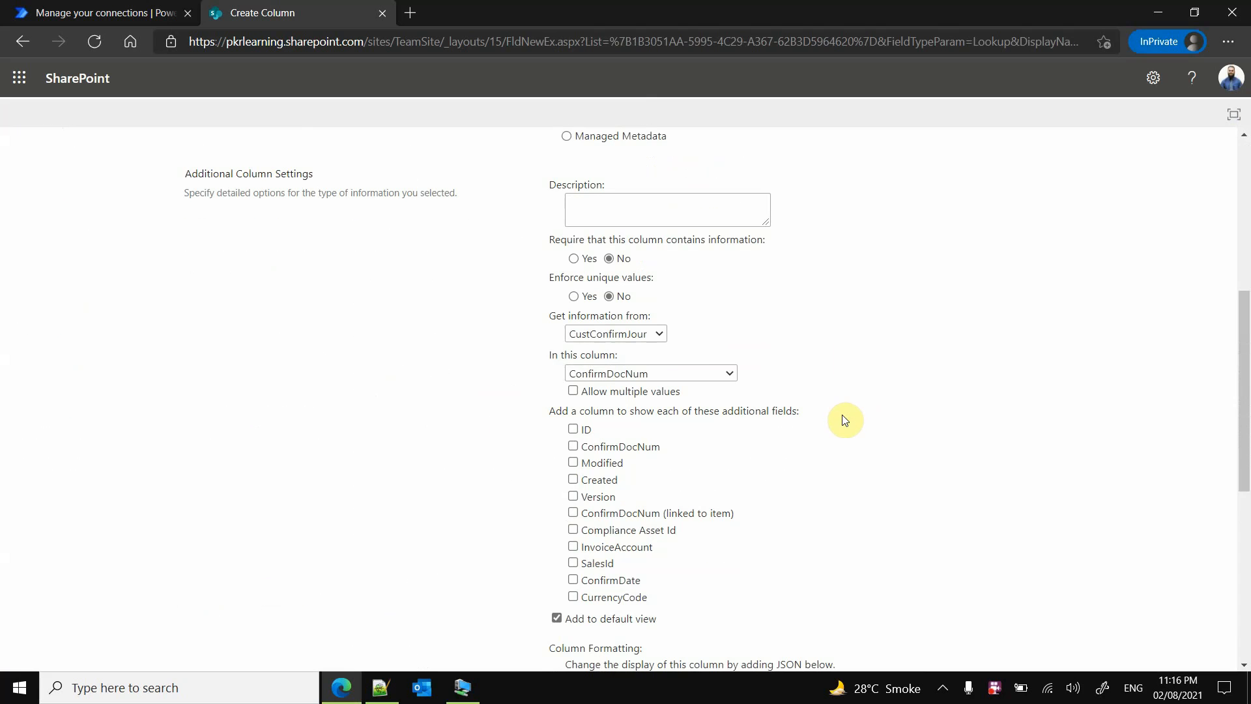
{"action": "left_click", "coordinate": [651, 336]}
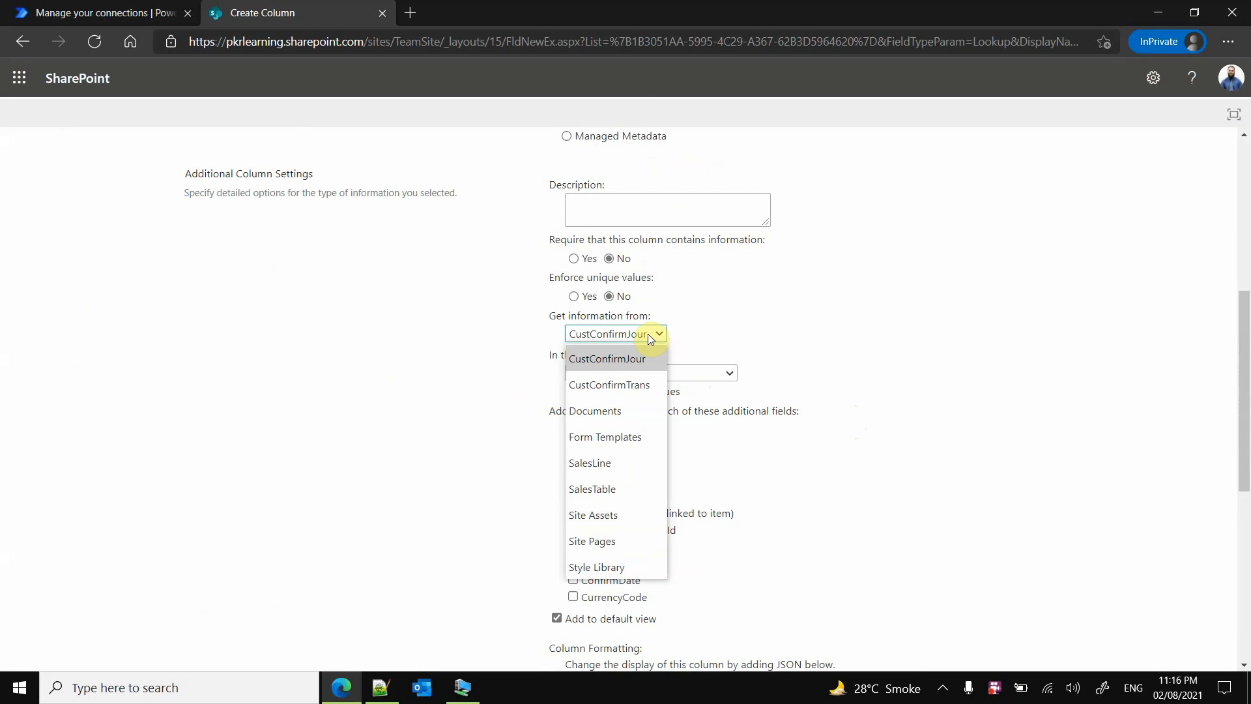
{"action": "left_click", "coordinate": [608, 357]}
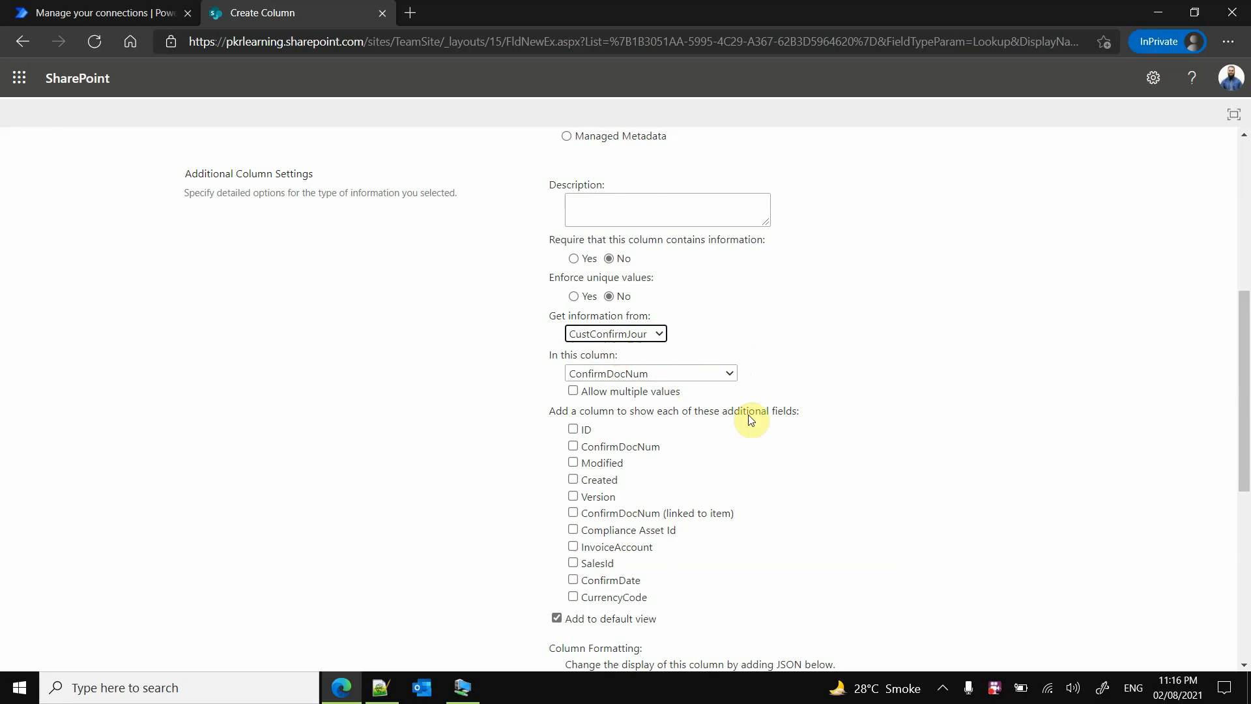
{"action": "scroll", "coordinate": [751, 423], "scroll_direction": "up", "scroll_amount": 1}
{"action": "left_click", "coordinate": [714, 454]}
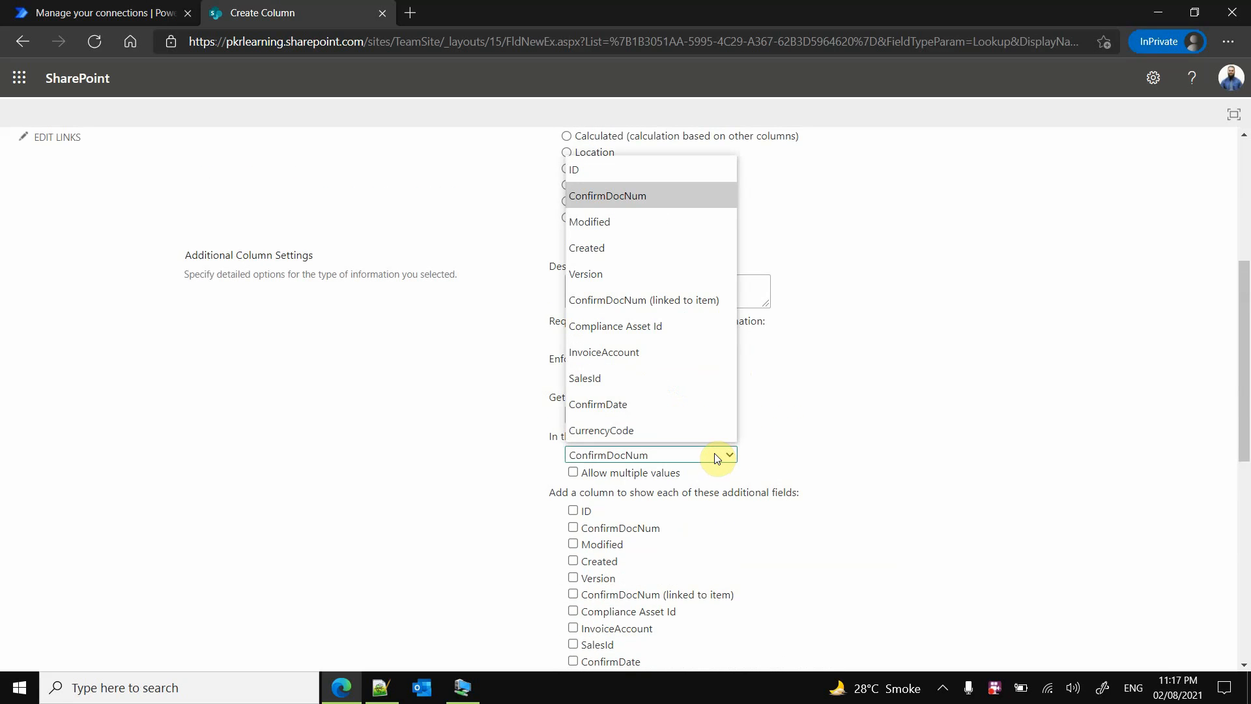
{"action": "left_click", "coordinate": [876, 448]}
Review the lookup column's remaining options, including required information, unique values, additional fields, column formatting and relationship behavior
{"action": "scroll", "coordinate": [879, 448], "scroll_direction": "up", "scroll_amount": 4}
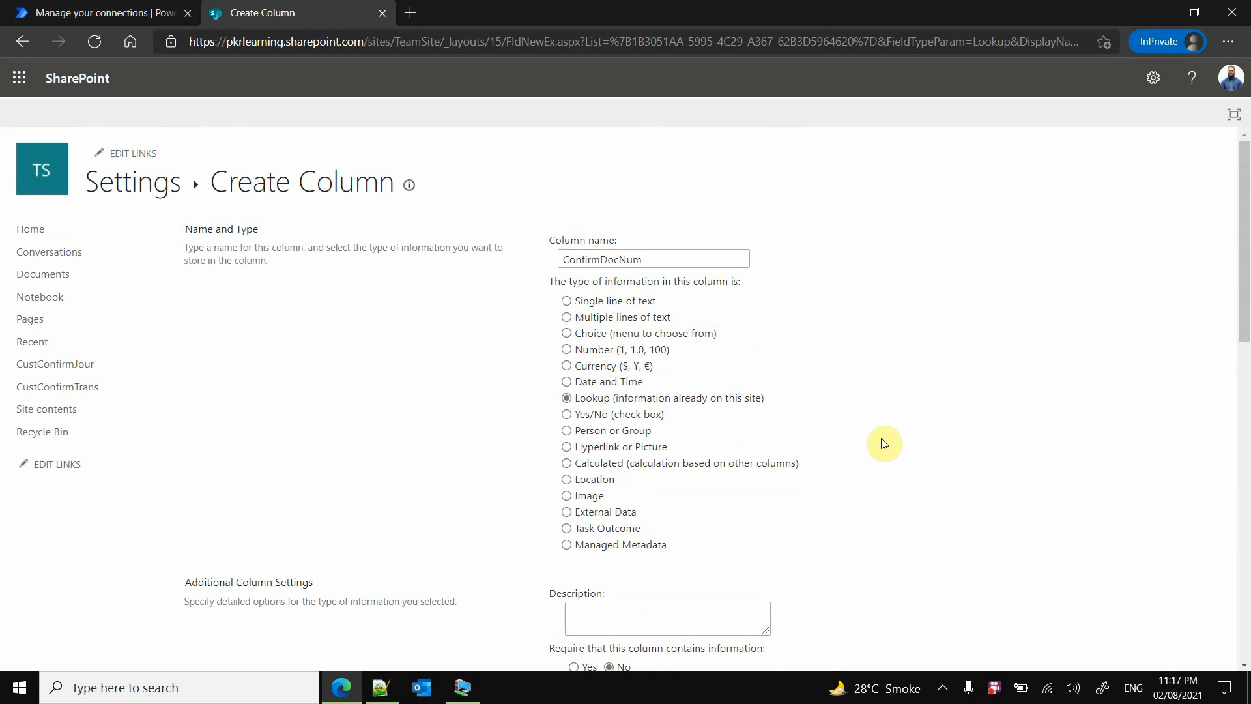
{"action": "scroll", "coordinate": [884, 444], "scroll_direction": "down", "scroll_amount": 1}
{"action": "scroll", "coordinate": [884, 444], "scroll_direction": "down", "scroll_amount": 6}
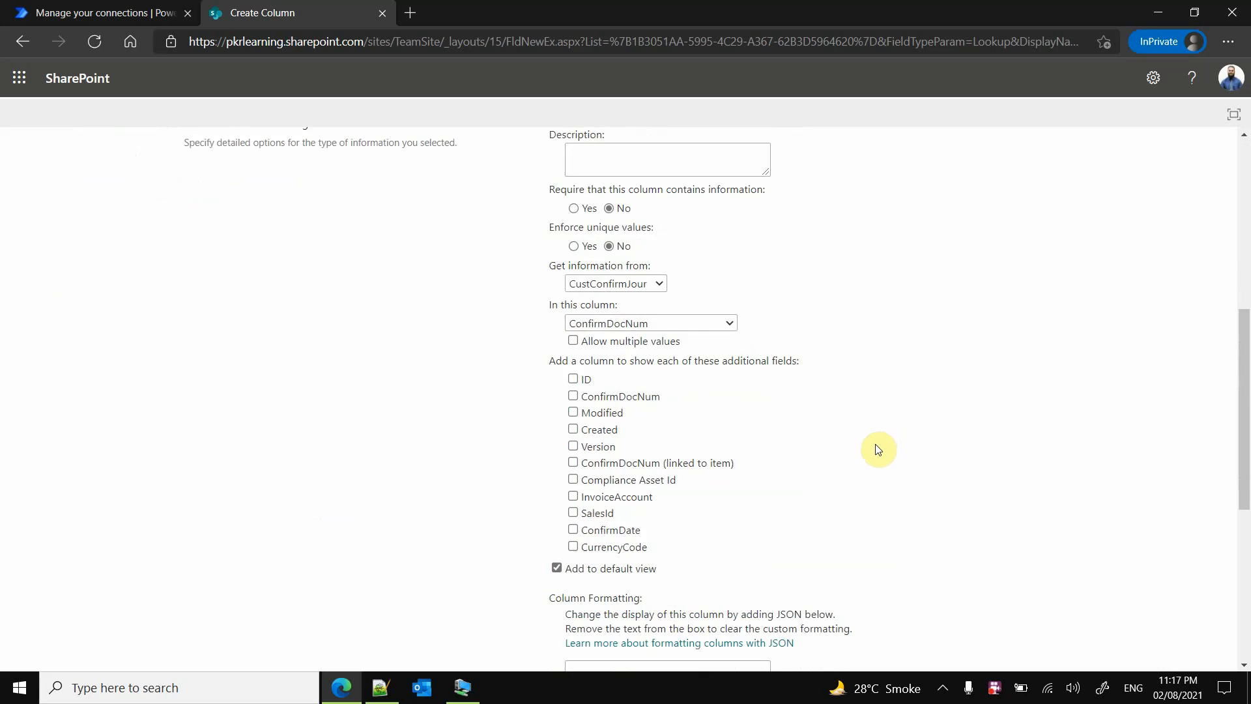
{"action": "scroll", "coordinate": [718, 352], "scroll_direction": "up", "scroll_amount": 1}
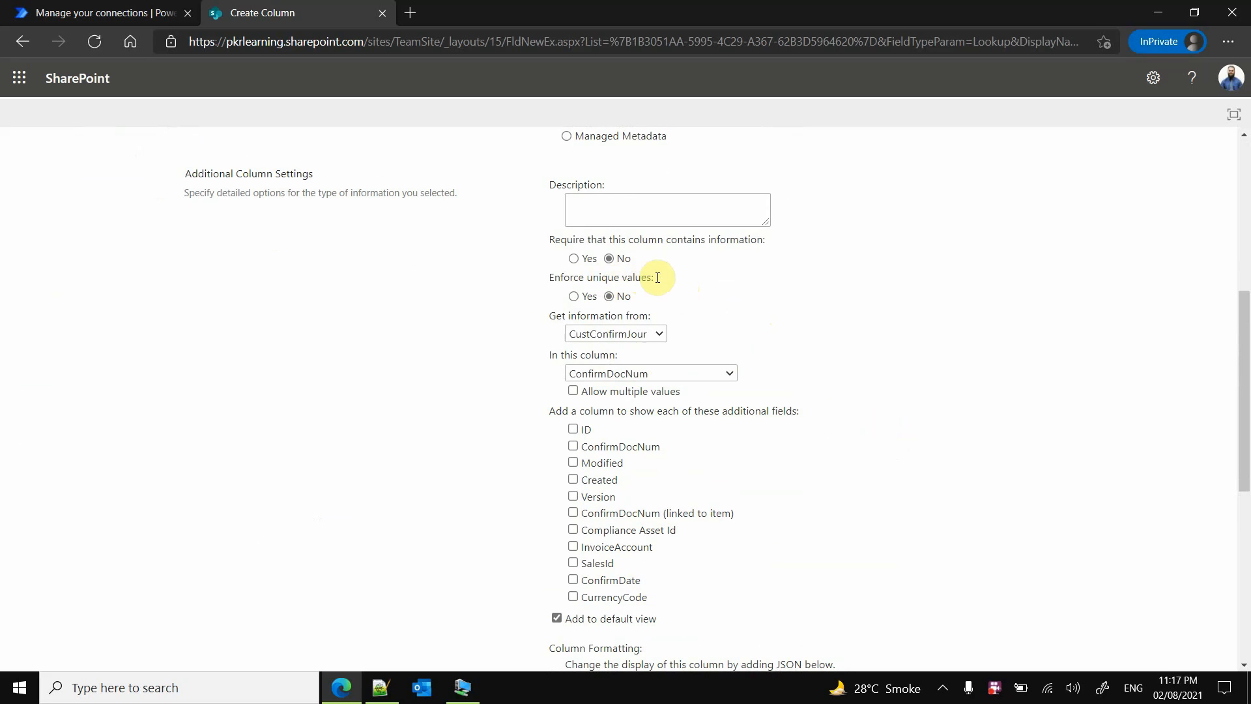
{"action": "left_click_drag", "start_coordinate": [657, 276], "coordinate": [549, 275]}
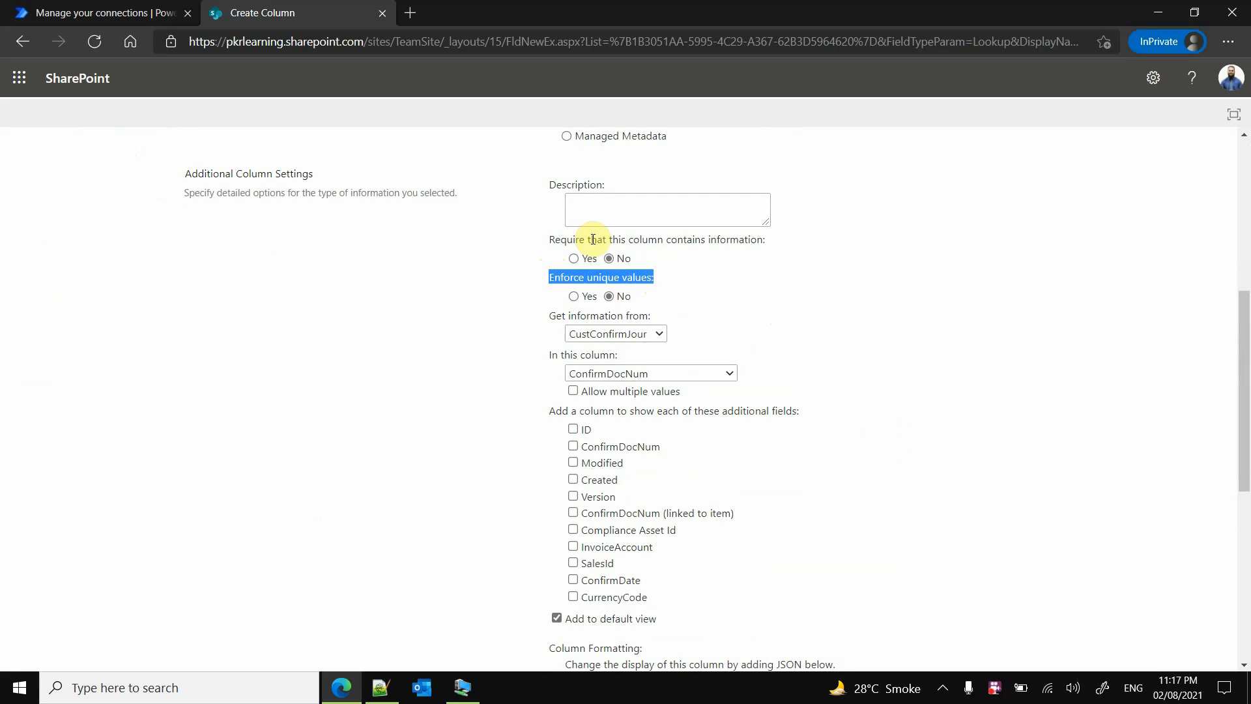
{"action": "left_click_drag", "start_coordinate": [587, 240], "coordinate": [712, 243]}
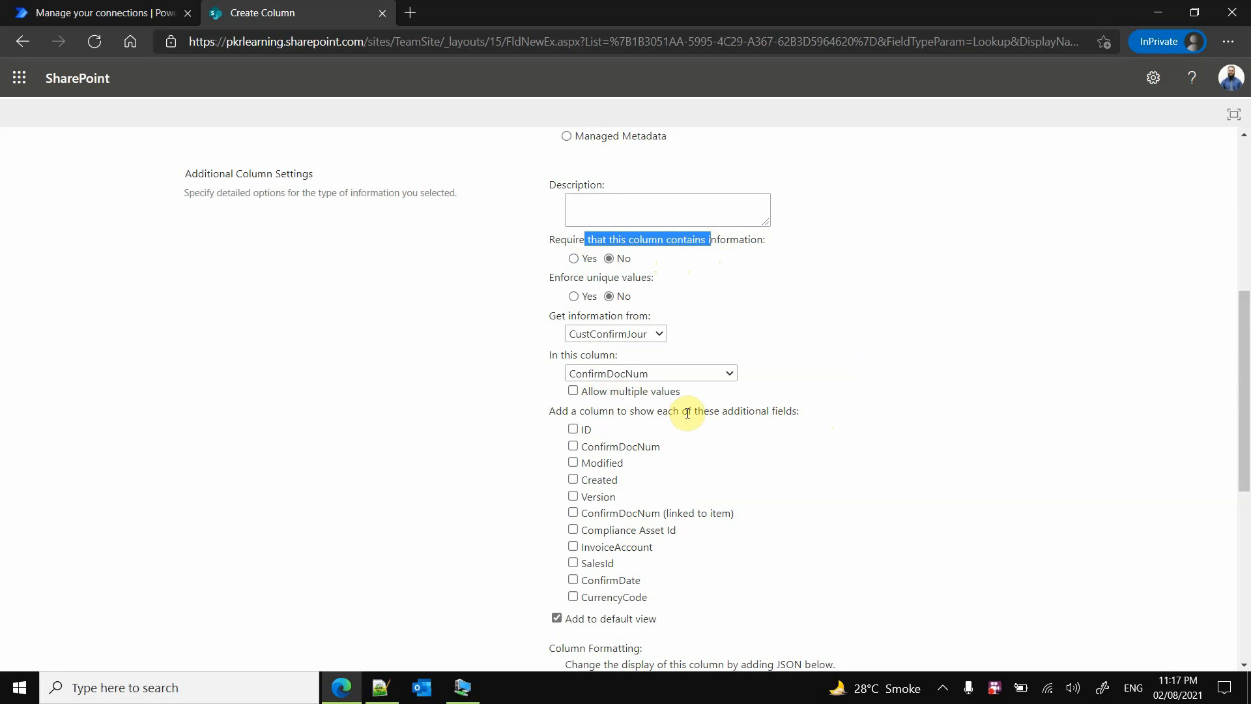
{"action": "scroll", "coordinate": [687, 413], "scroll_direction": "down", "scroll_amount": 1}
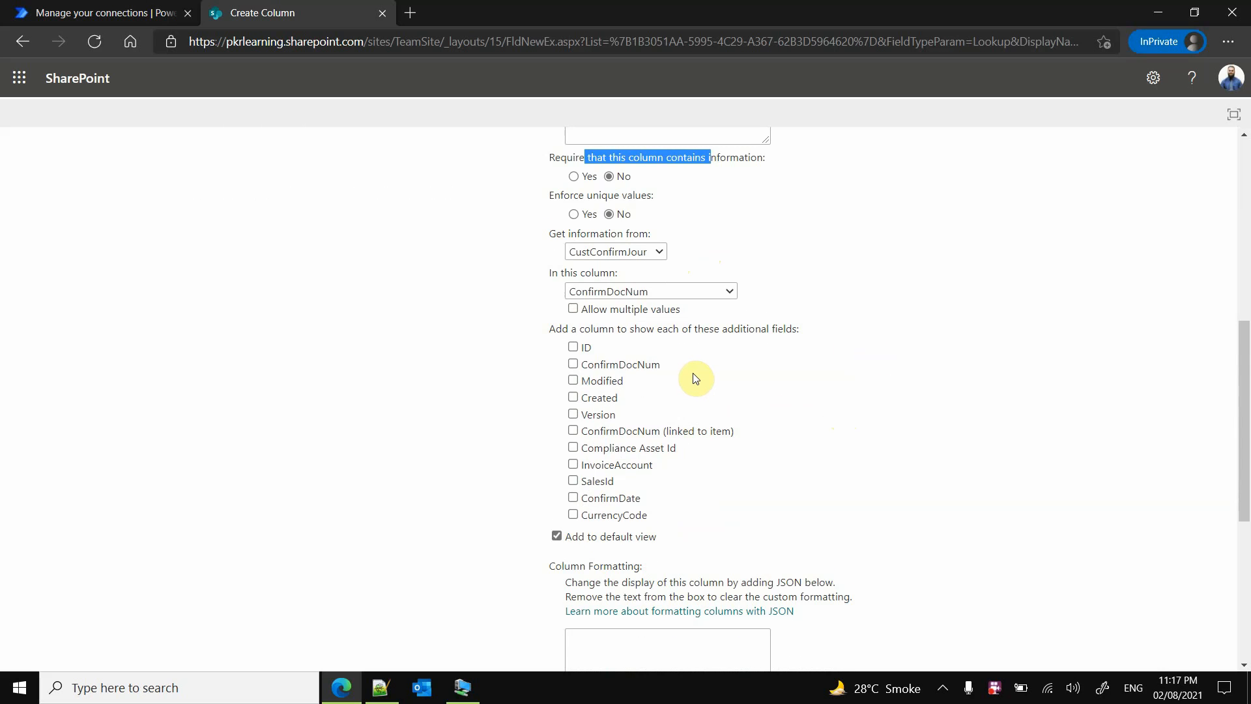
{"action": "scroll", "coordinate": [694, 377], "scroll_direction": "down", "scroll_amount": 1}
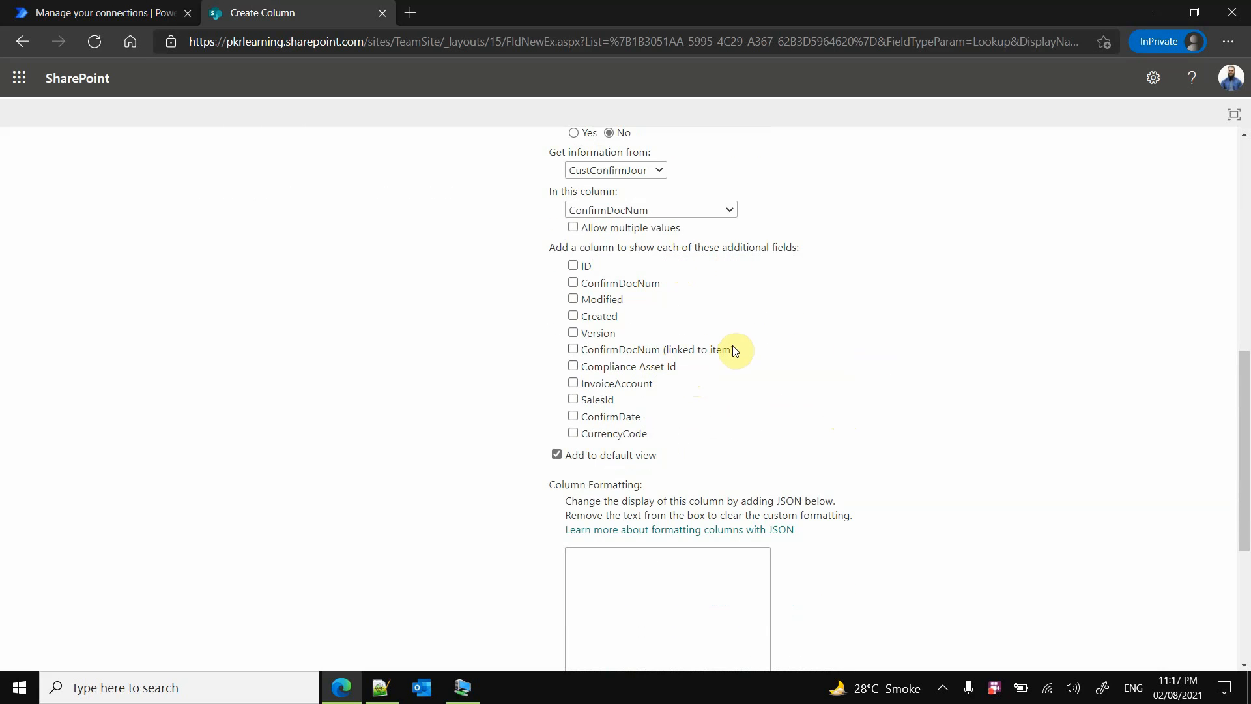
{"action": "scroll", "coordinate": [733, 349], "scroll_direction": "down", "scroll_amount": 3}
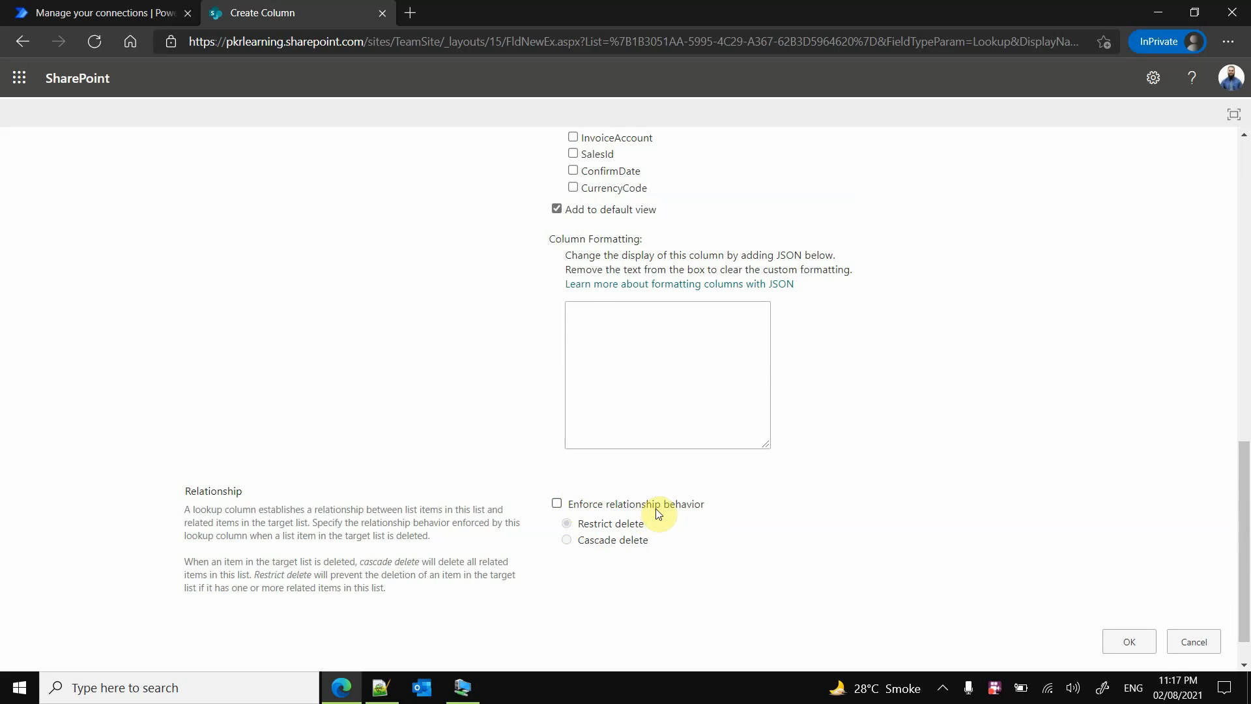
{"action": "scroll", "coordinate": [657, 514], "scroll_direction": "up", "scroll_amount": 2}
{"action": "scroll", "coordinate": [657, 514], "scroll_direction": "up", "scroll_amount": 1}
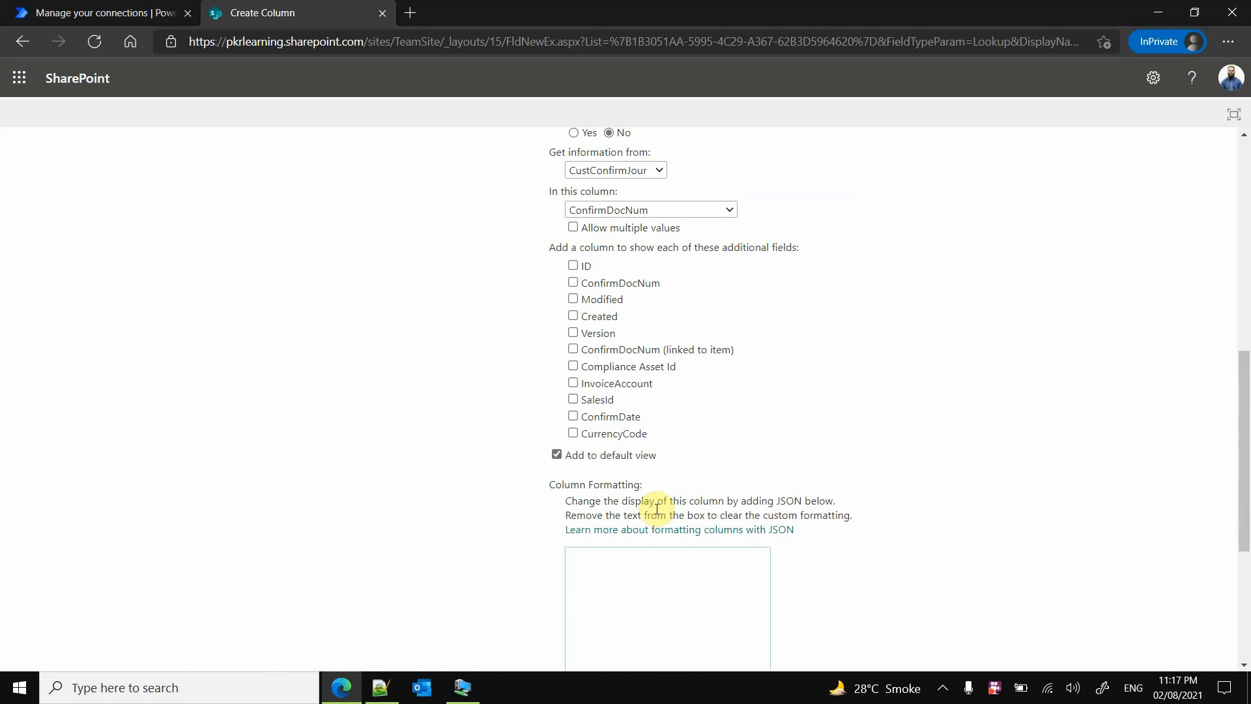
{"action": "scroll", "coordinate": [692, 483], "scroll_direction": "up", "scroll_amount": 1}
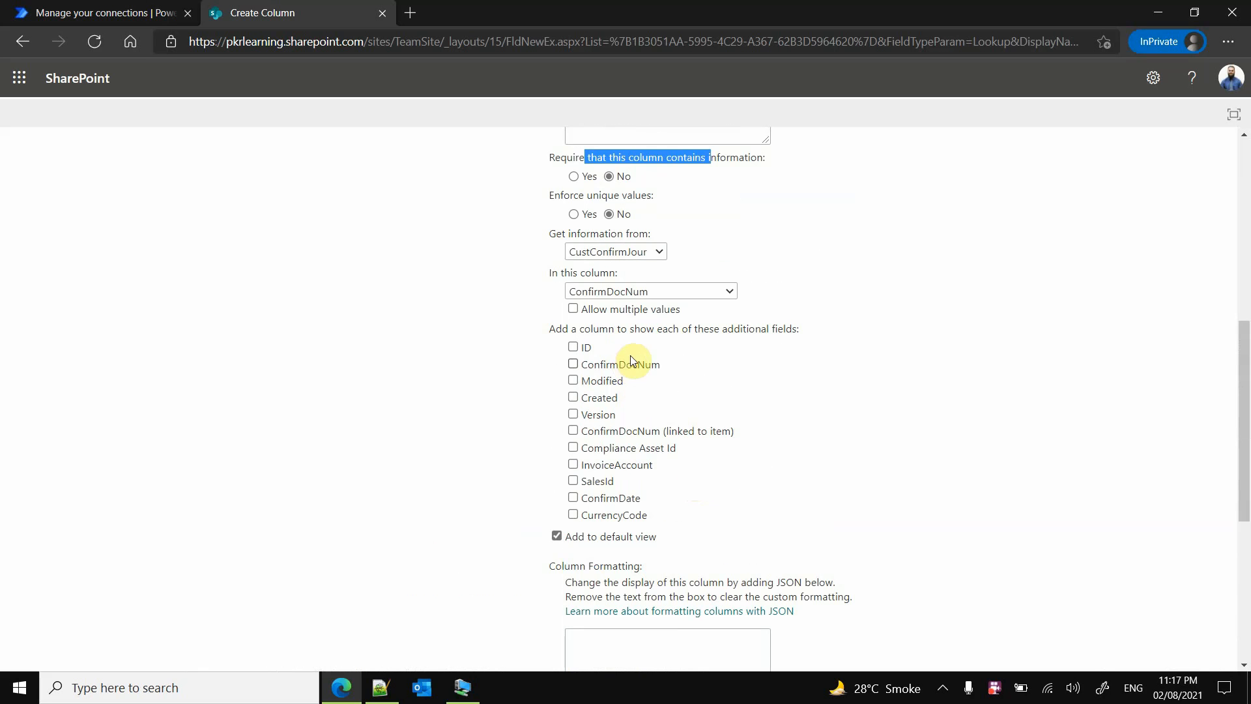
Create the ConfirmDocNum lookup column in CustConfirmTrans, leaving the remaining options at their defaults
{"action": "scroll", "coordinate": [734, 440], "scroll_direction": "down", "scroll_amount": 4}
{"action": "scroll", "coordinate": [734, 440], "scroll_direction": "down", "scroll_amount": 1}
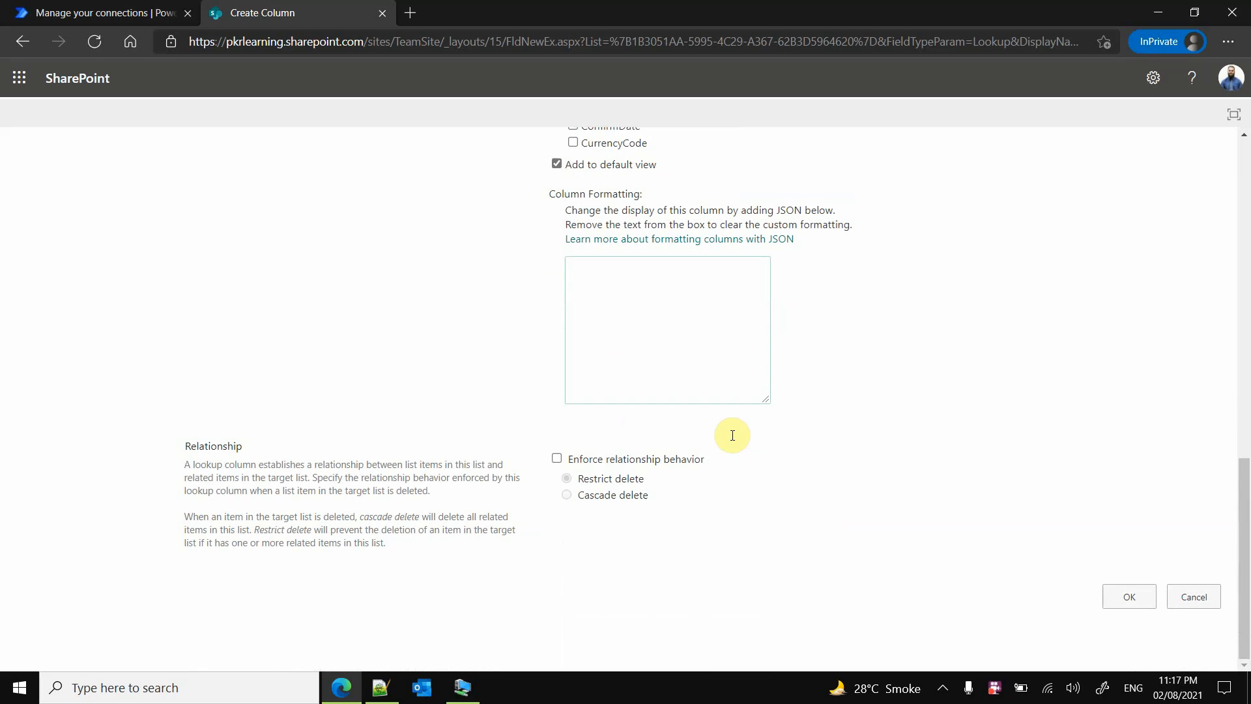
{"action": "left_click", "coordinate": [1128, 595]}
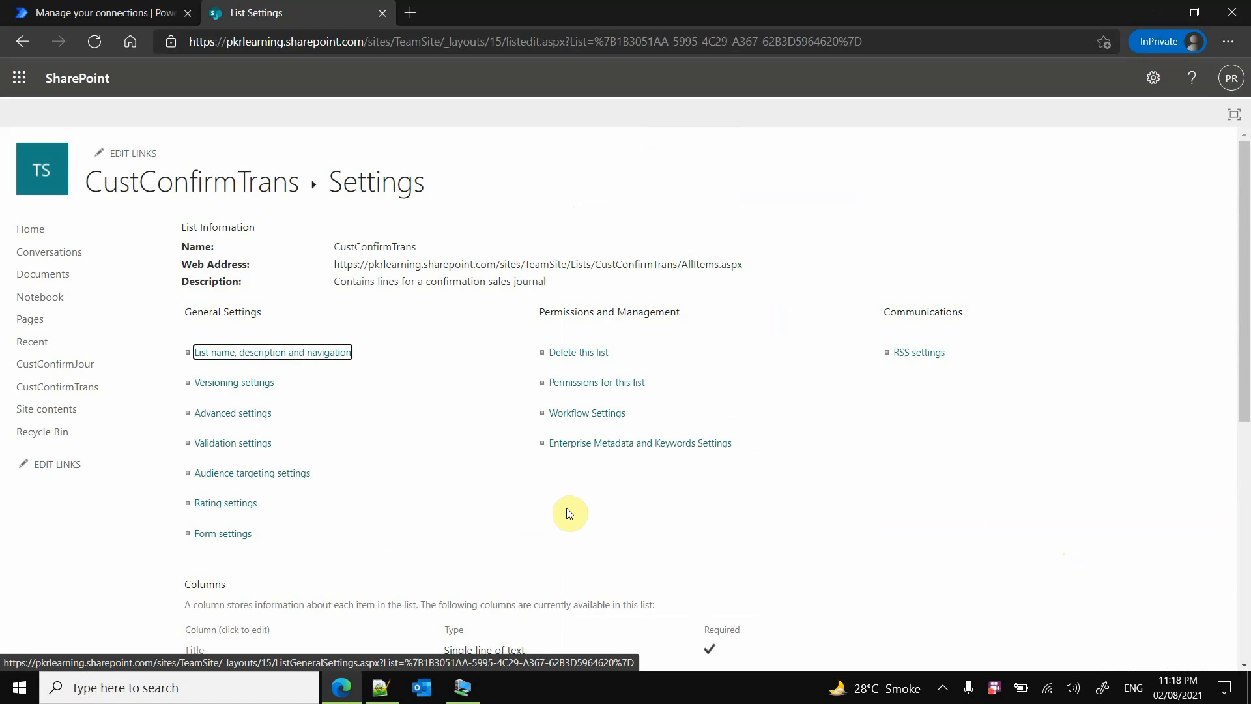
Check the columns in the CustConfirmTrans settings, and view the CustConfirmTrans and CustConfirmJour lists
{"action": "scroll", "coordinate": [569, 505], "scroll_direction": "down", "scroll_amount": 6}
{"action": "scroll", "coordinate": [497, 485], "scroll_direction": "up", "scroll_amount": 1}
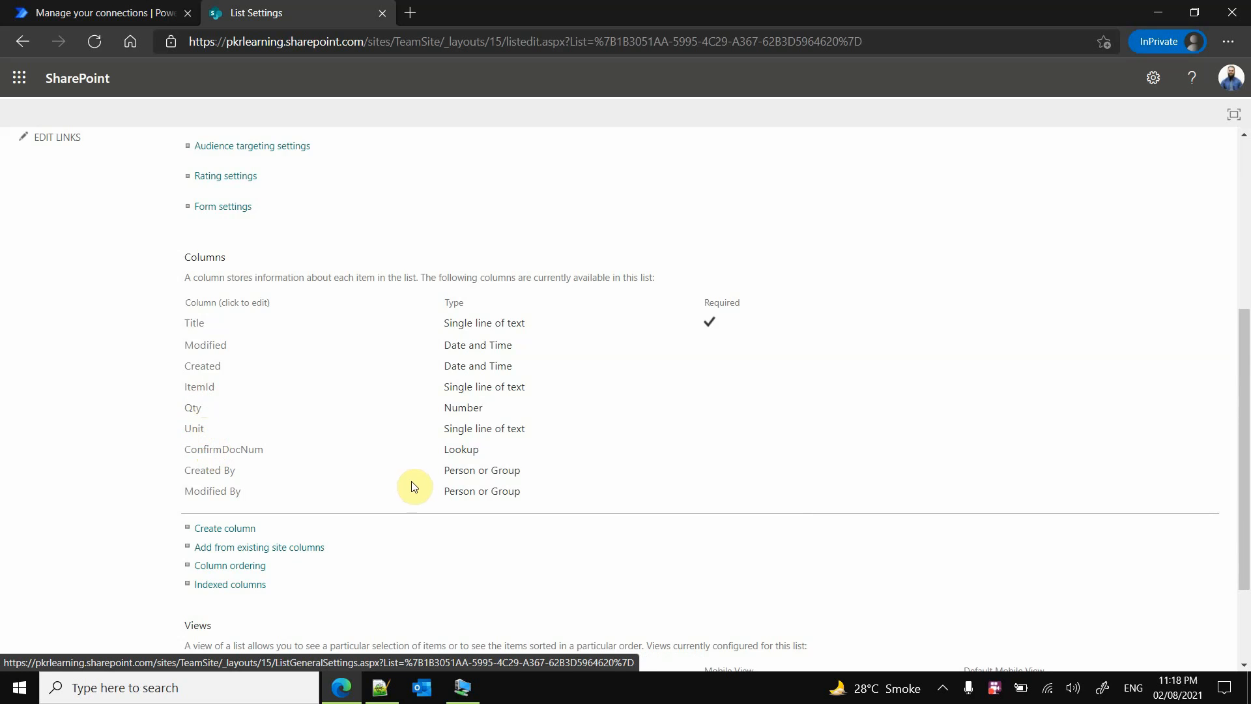
{"action": "scroll", "coordinate": [412, 487], "scroll_direction": "up", "scroll_amount": 5}
{"action": "scroll", "coordinate": [416, 486], "scroll_direction": "down", "scroll_amount": 6}
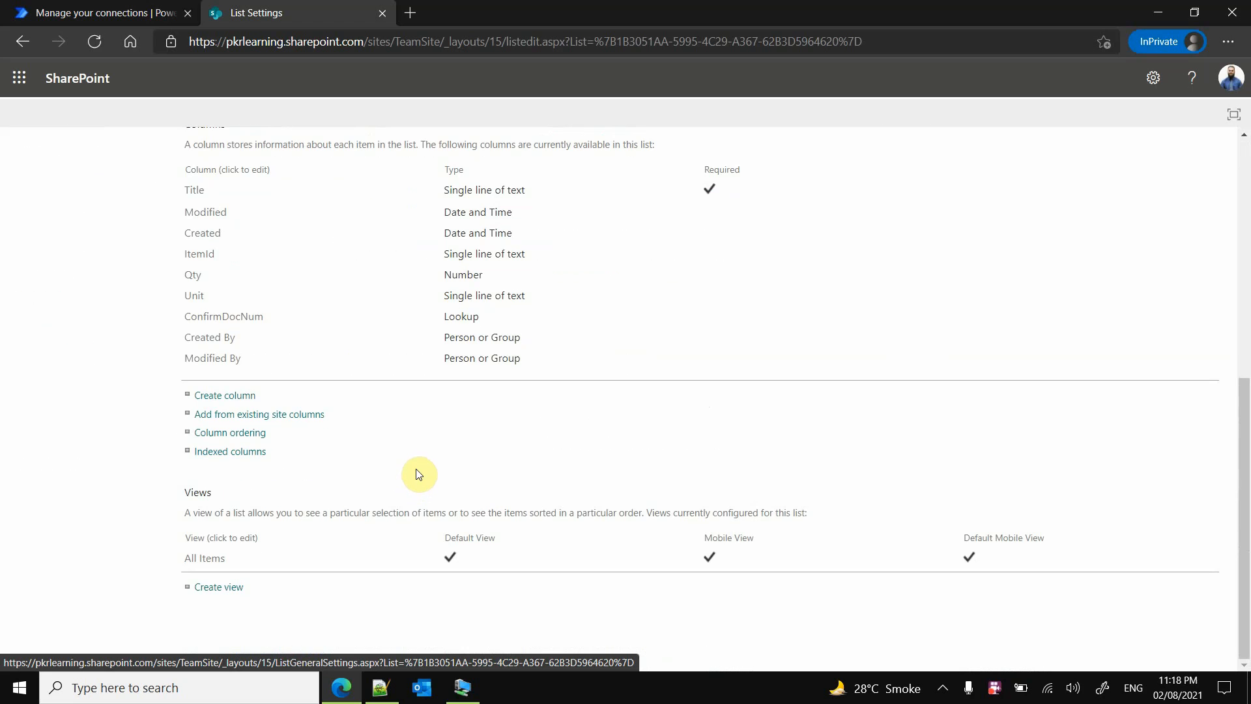
{"action": "scroll", "coordinate": [418, 473], "scroll_direction": "up", "scroll_amount": 6}
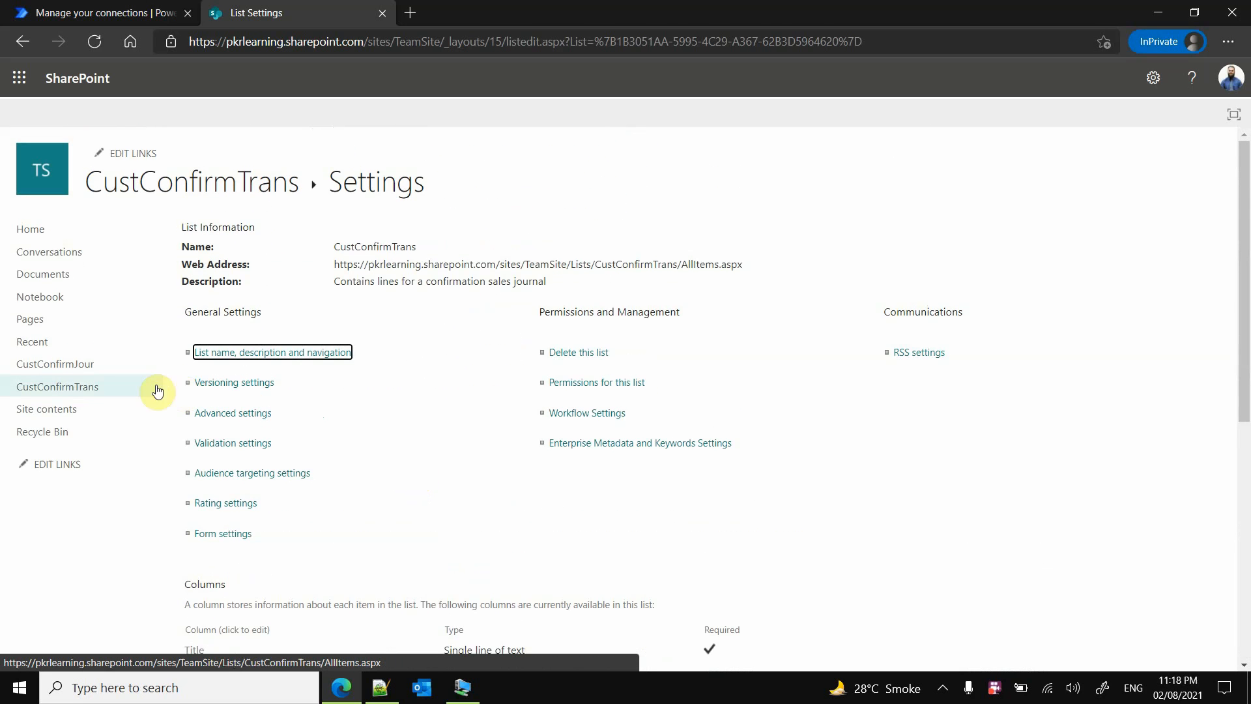
{"action": "left_click", "coordinate": [92, 388]}
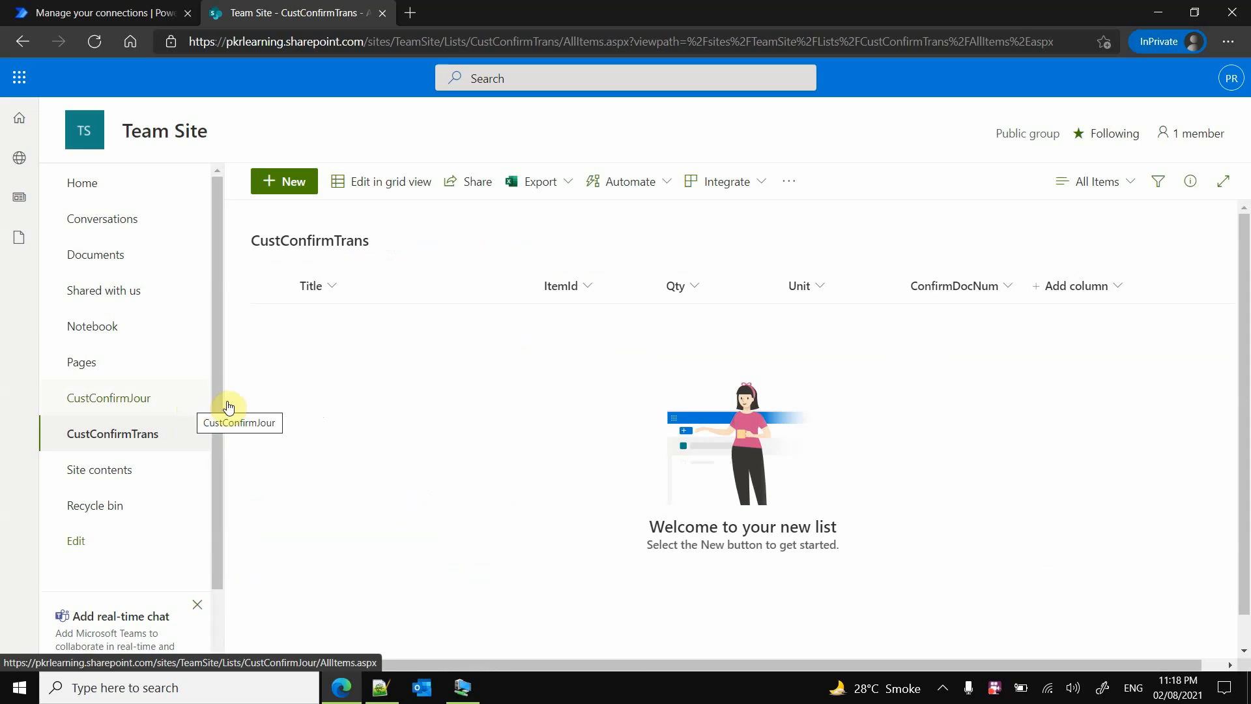
{"action": "left_click", "coordinate": [127, 406]}
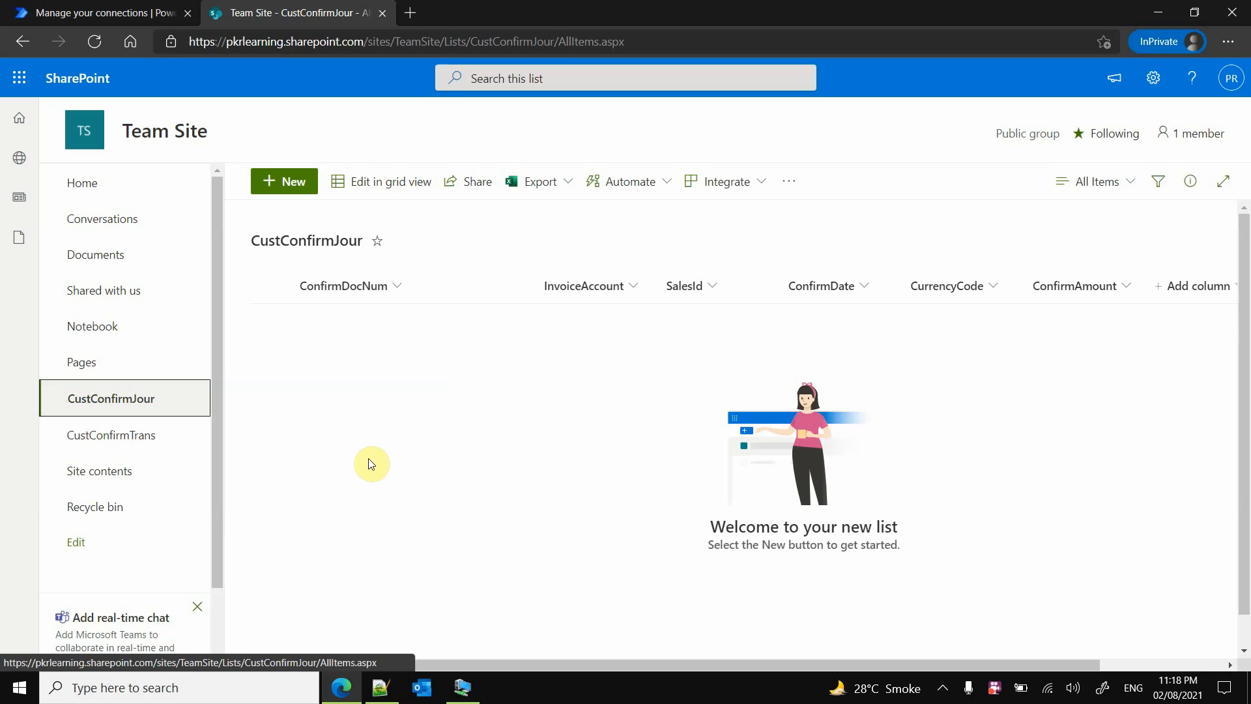
Switch to Power Automate, open the list of own flows, and check the available flow types and the selected environment
{"action": "left_click", "coordinate": [141, 17]}
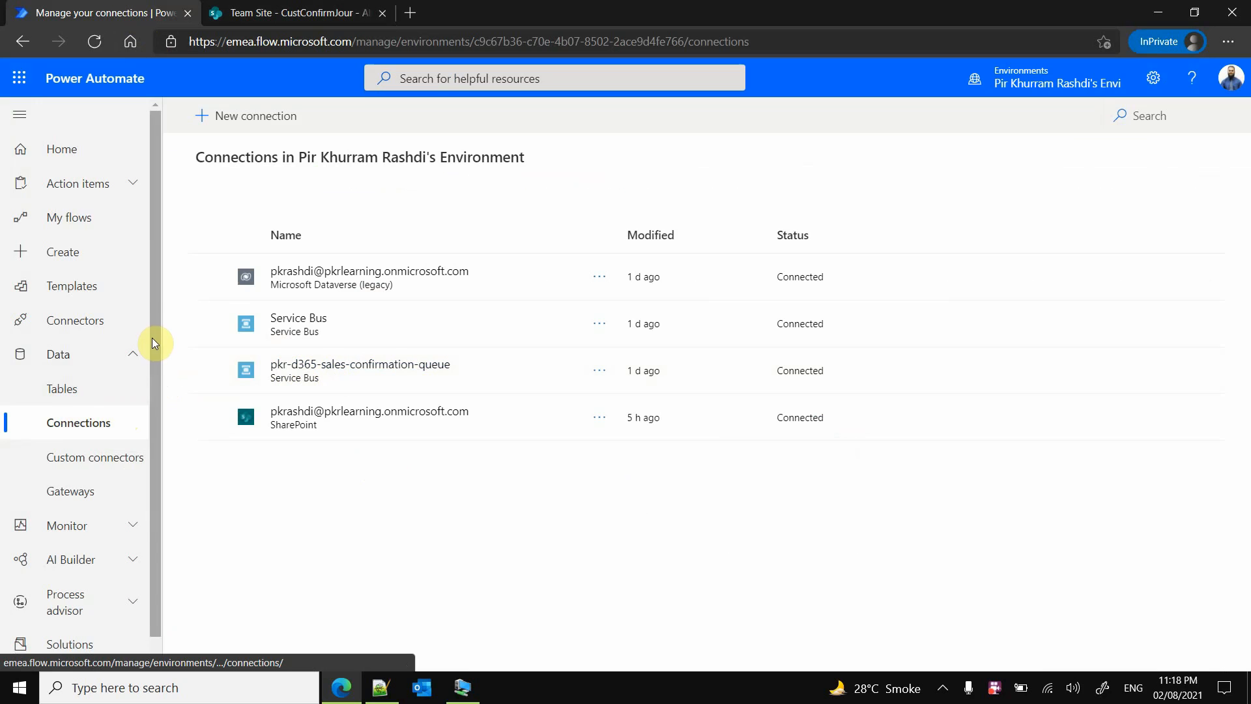
{"action": "left_click", "coordinate": [95, 226]}
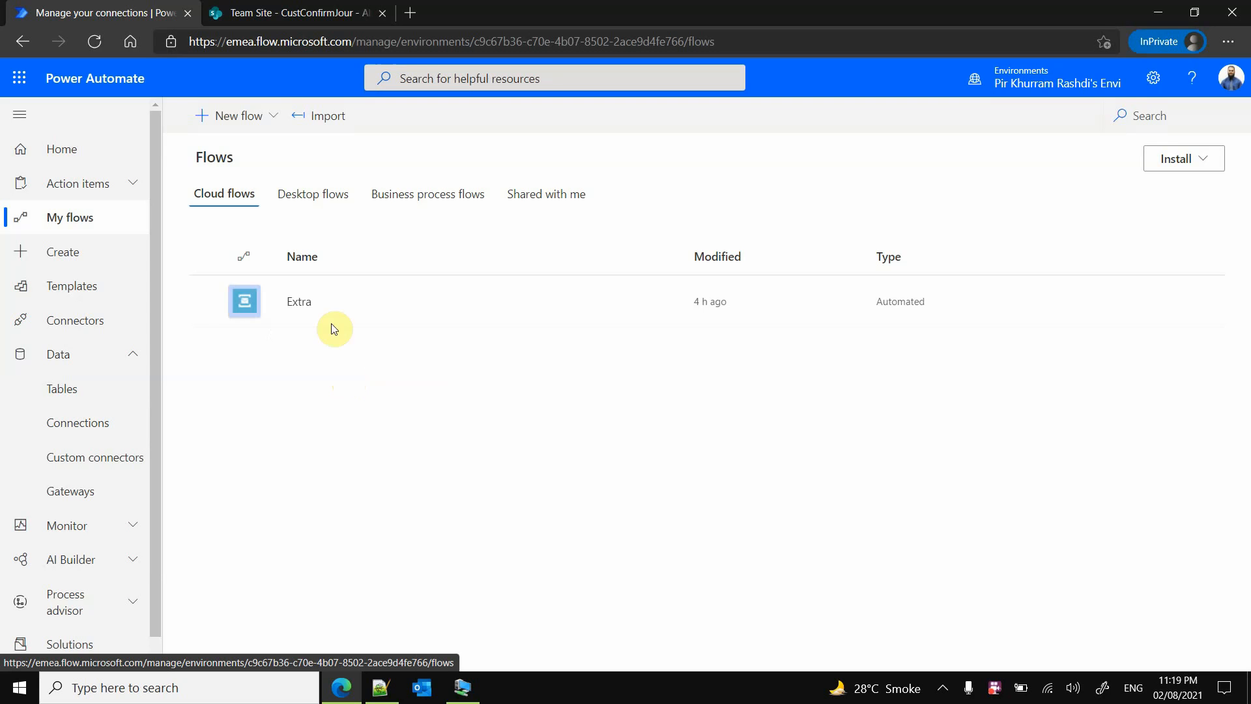
{"action": "left_click", "coordinate": [273, 119]}
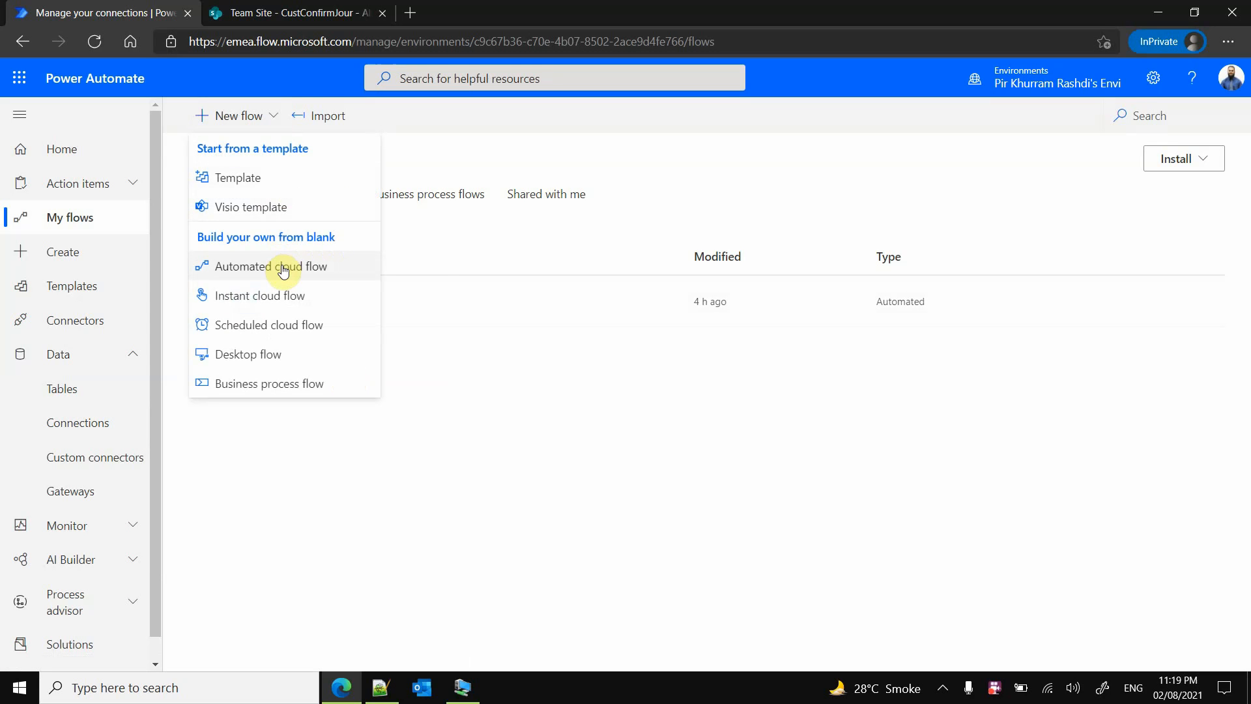
{"action": "left_click", "coordinate": [1009, 138]}
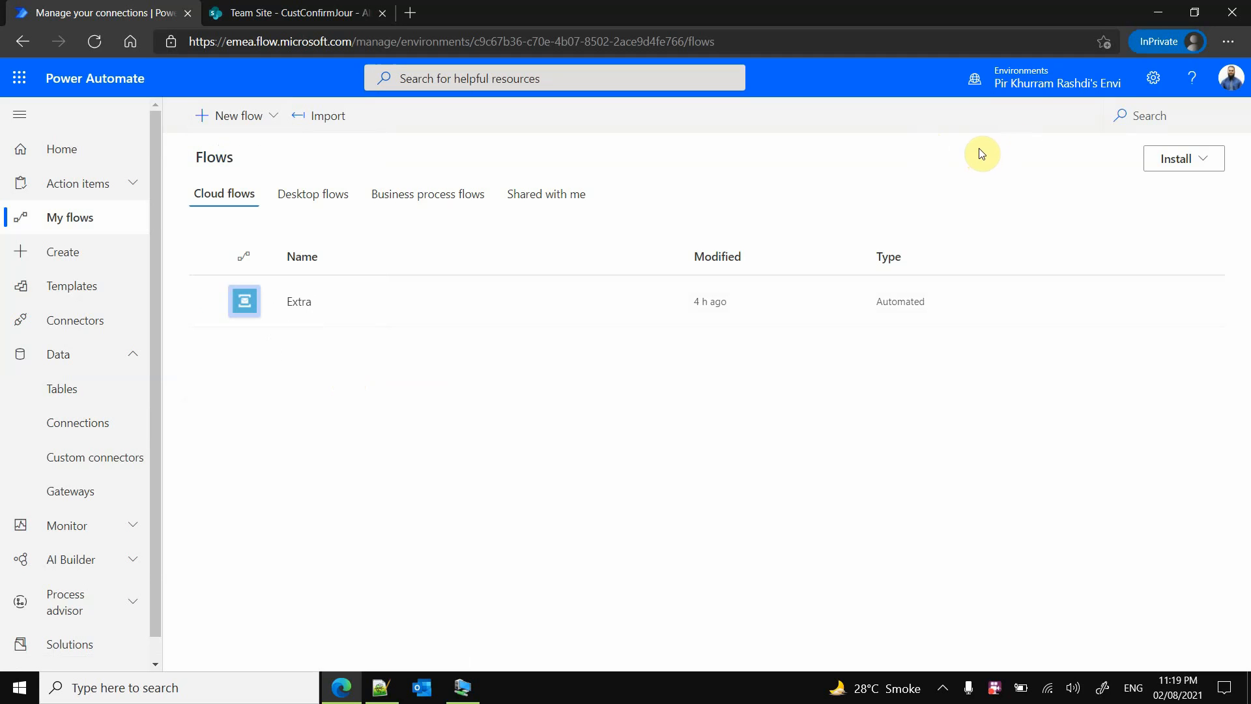
{"action": "left_click", "coordinate": [1045, 81]}
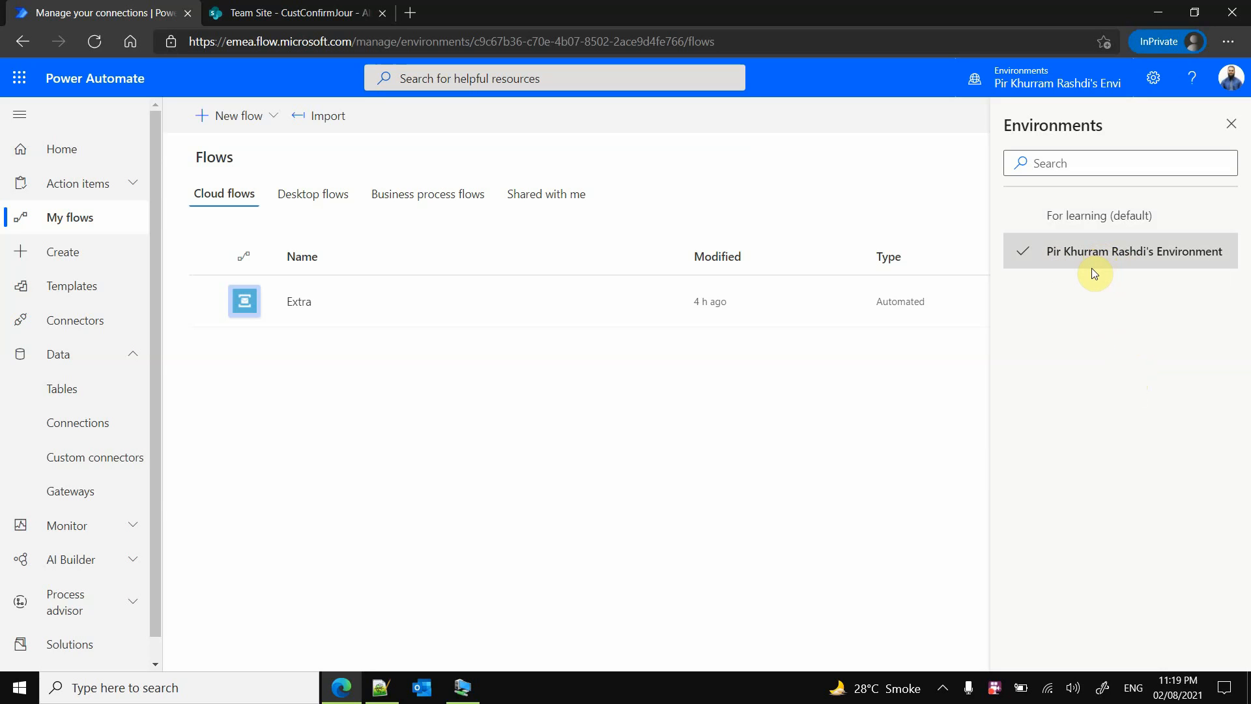
{"action": "left_click", "coordinate": [1231, 124]}
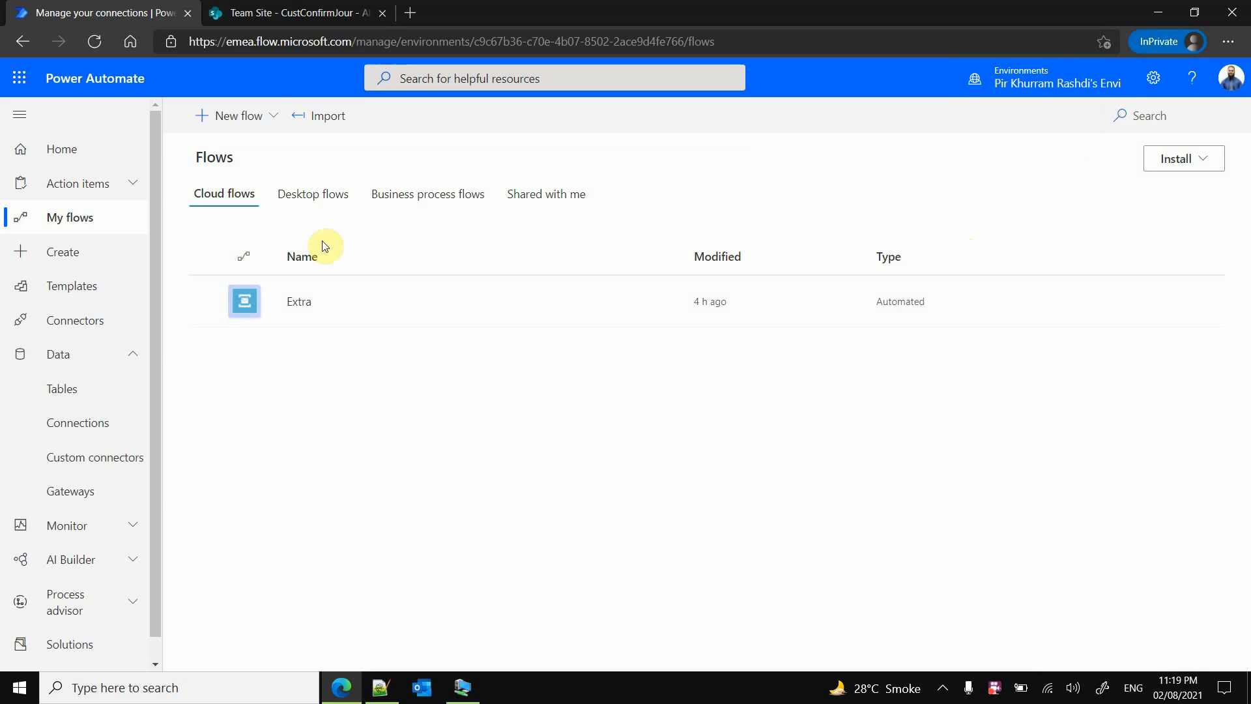
Start a new automated cloud flow from blank and name it "Sales confirmation journal event"
{"action": "left_click", "coordinate": [267, 124]}
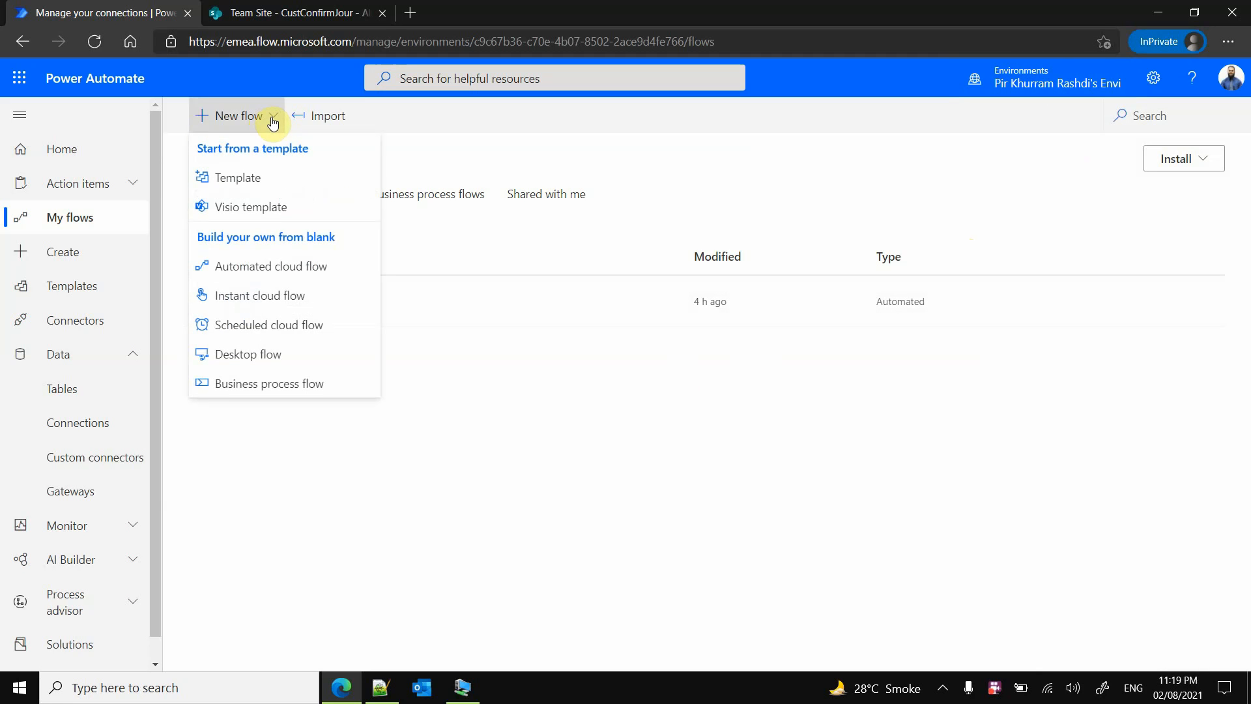
{"action": "left_click", "coordinate": [306, 271]}
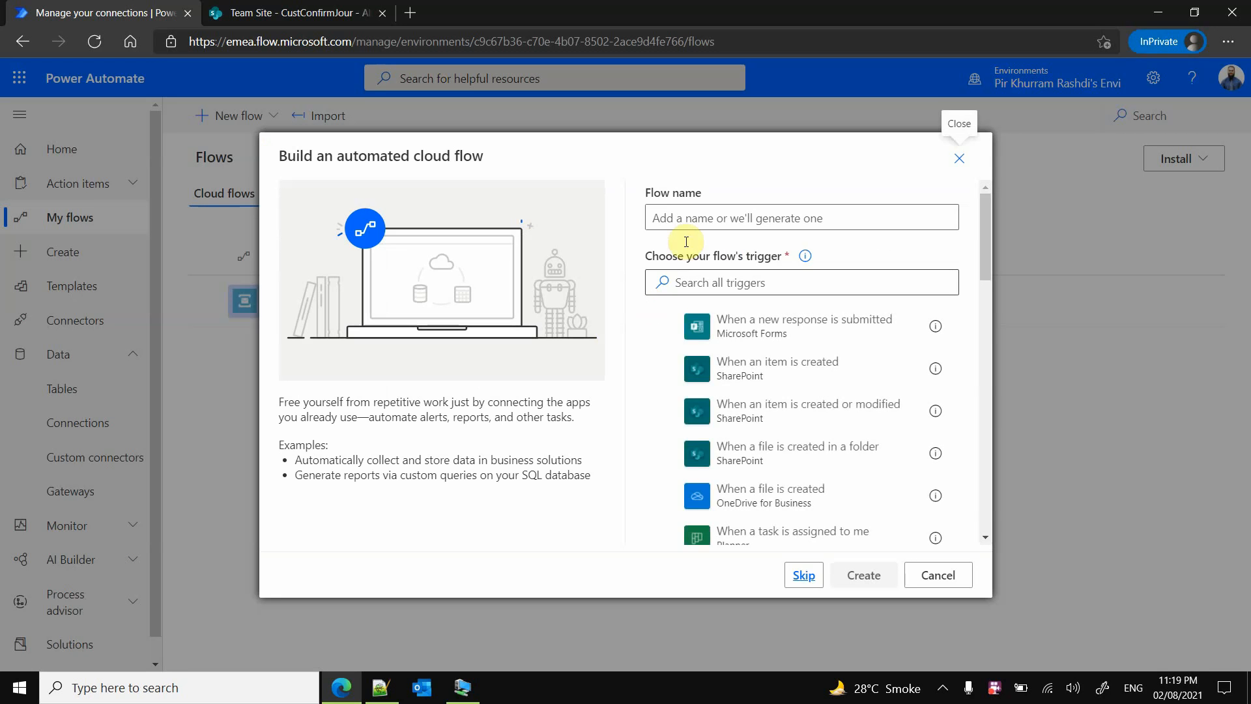
{"action": "left_click", "coordinate": [696, 219]}
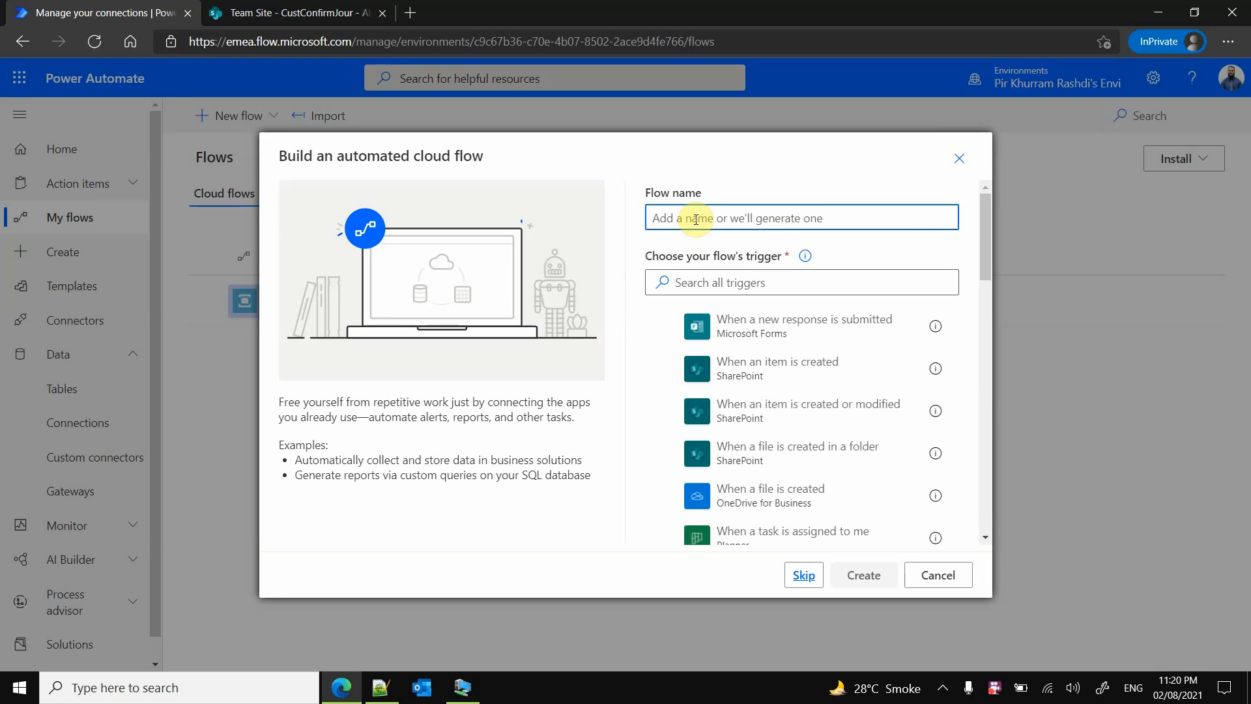
{"action": "type", "text": "Sales confirm"}
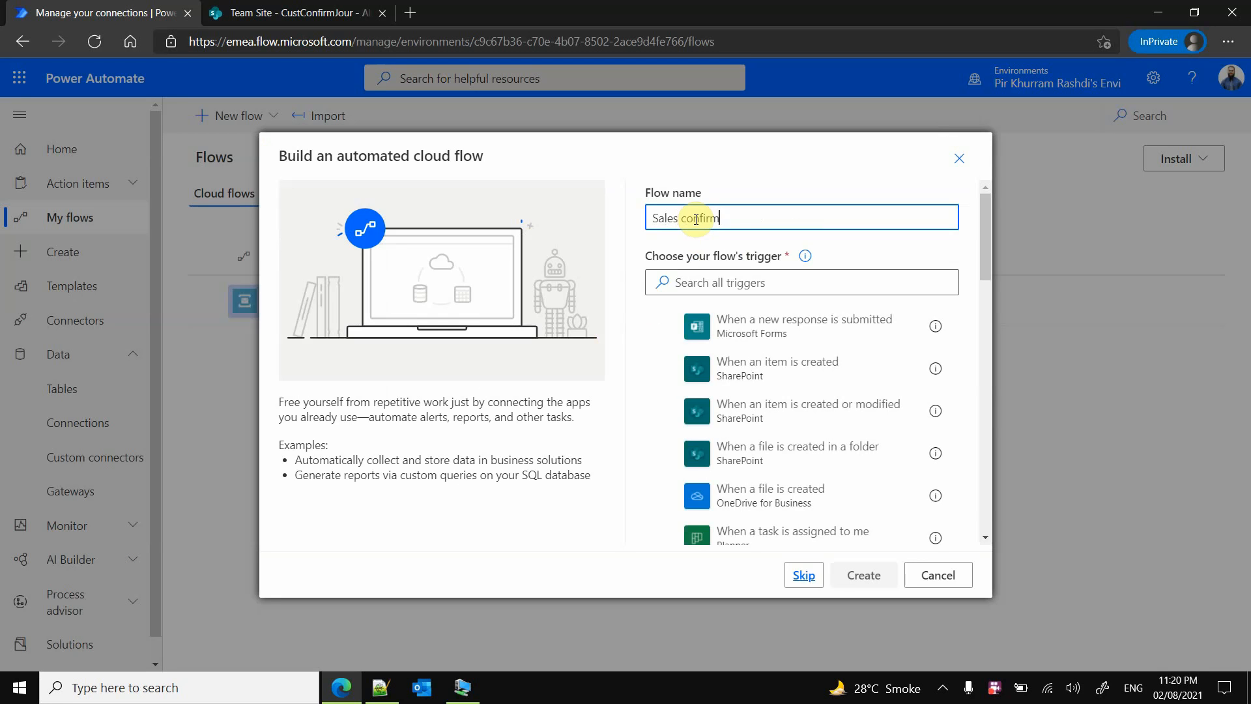
{"action": "type", "text": "ation journal"}
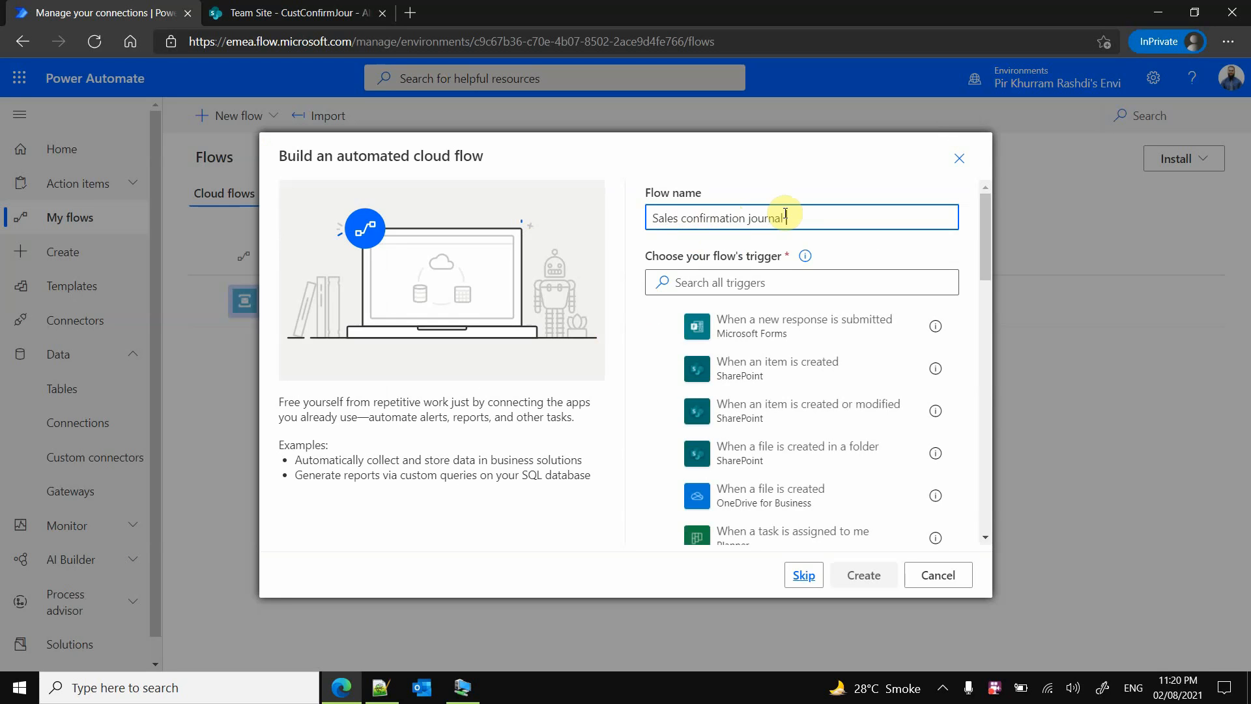
{"action": "type", "text": "-event"}
Choose the Service Bus trigger "When a message is received in a queue (auto-complete)" and create the flow
{"action": "left_click", "coordinate": [763, 277]}
{"action": "type", "text": "ser"}
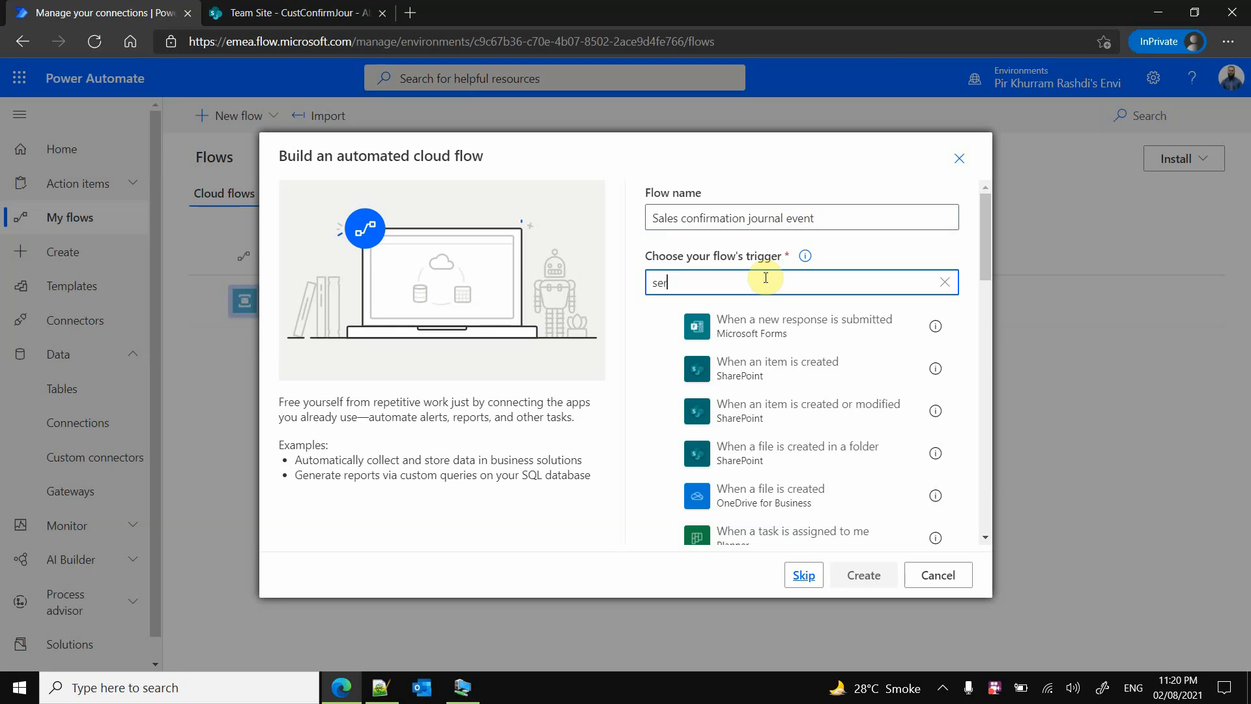
{"action": "type", "text": "vice bus"}
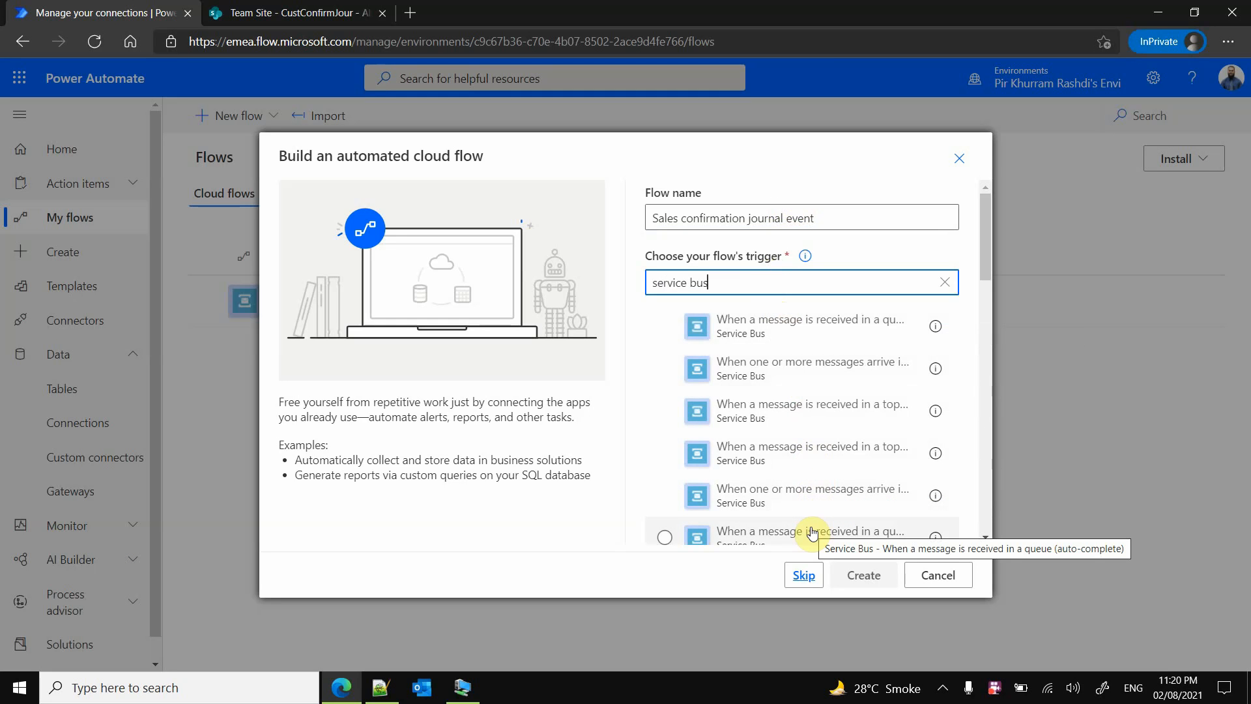
{"action": "left_click", "coordinate": [667, 534]}
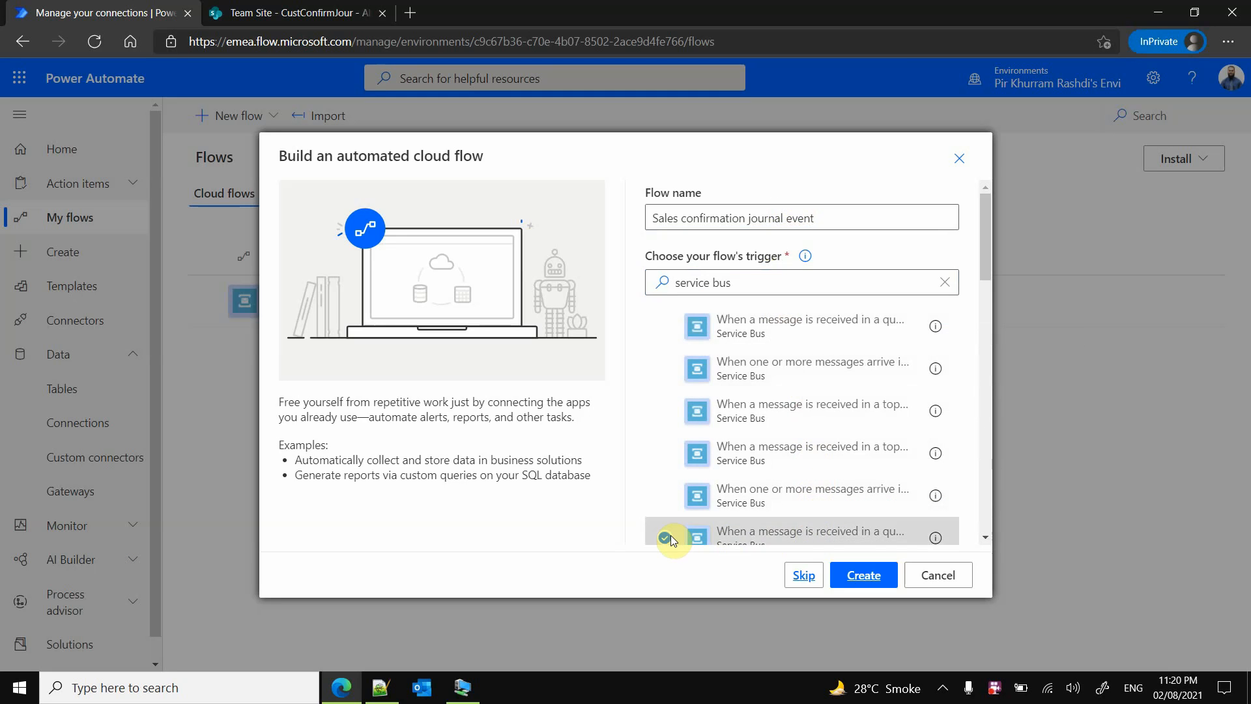
{"action": "left_click", "coordinate": [862, 575]}
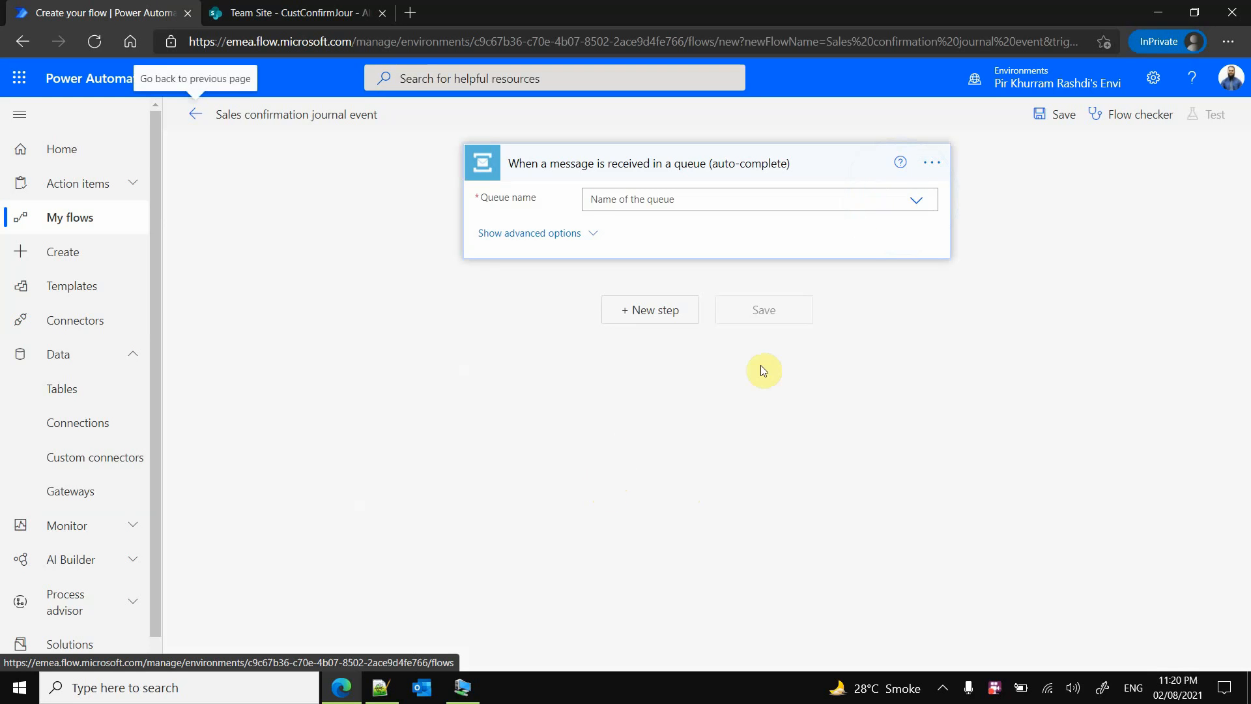
Dismiss the help tip and set the trigger's queue name to pkr-d365-sales-confirmation-queue
{"action": "left_click", "coordinate": [912, 200]}
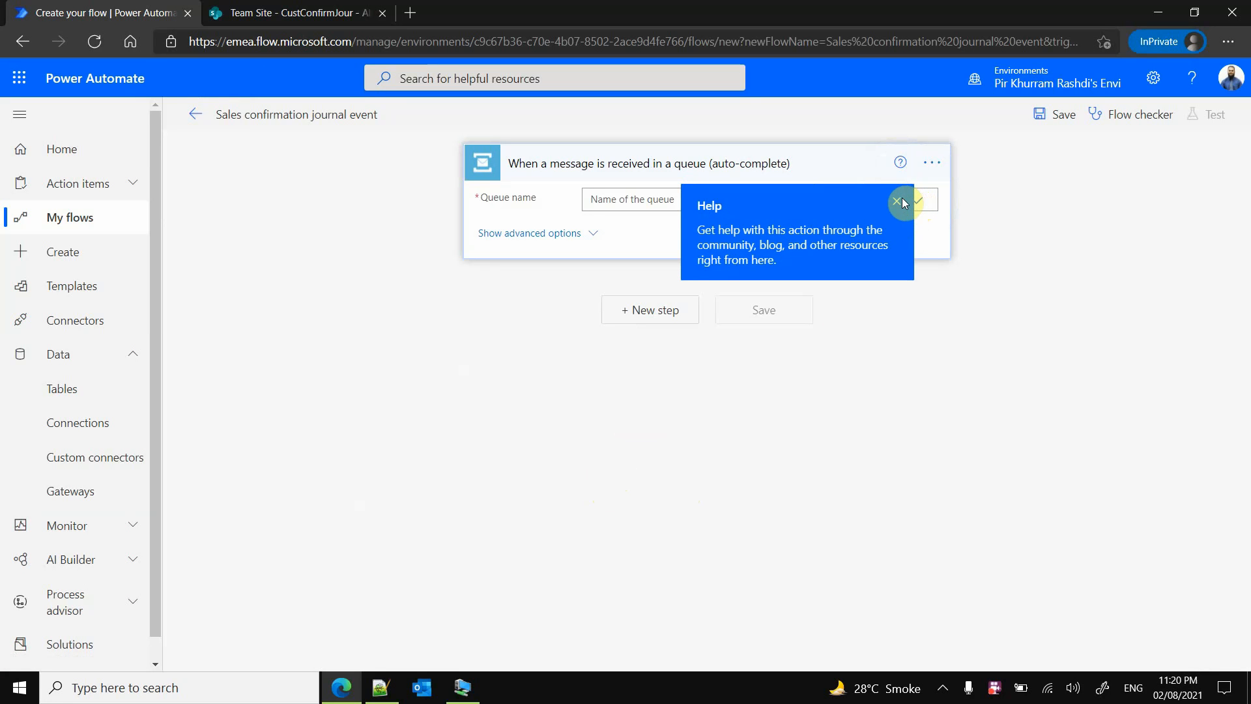
{"action": "left_click", "coordinate": [903, 202]}
{"action": "left_click", "coordinate": [916, 204]}
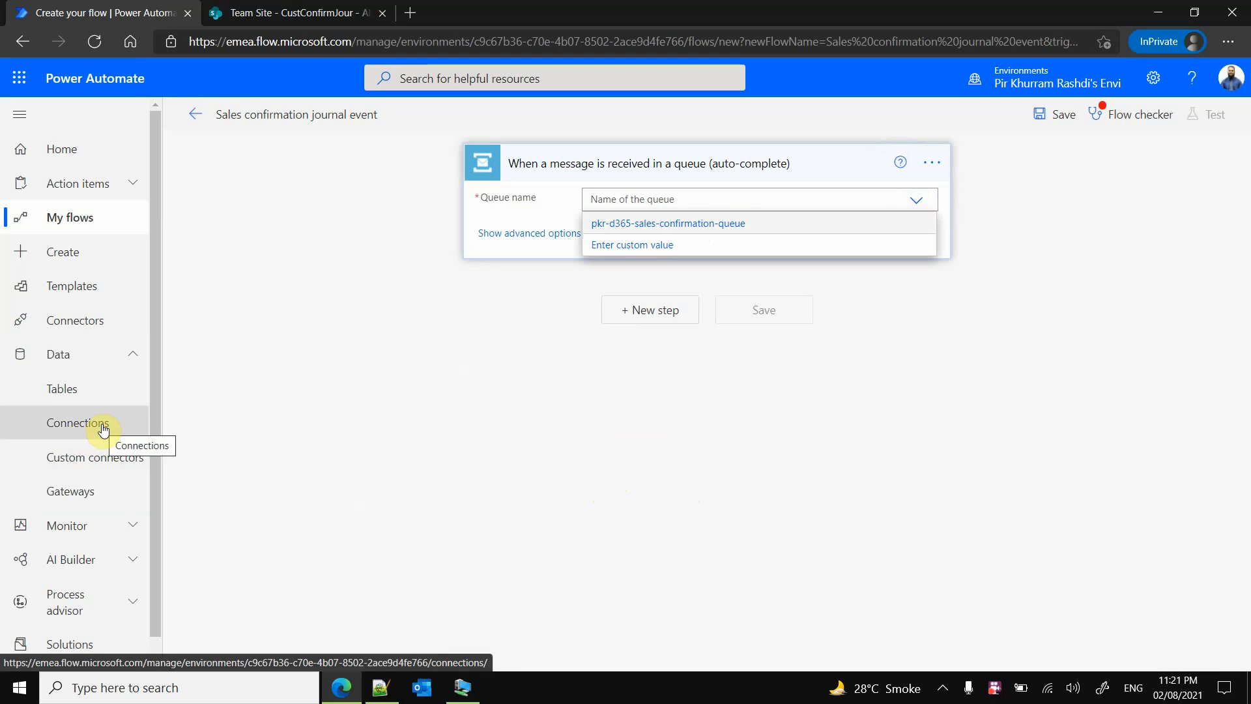
{"action": "left_click", "coordinate": [669, 225]}
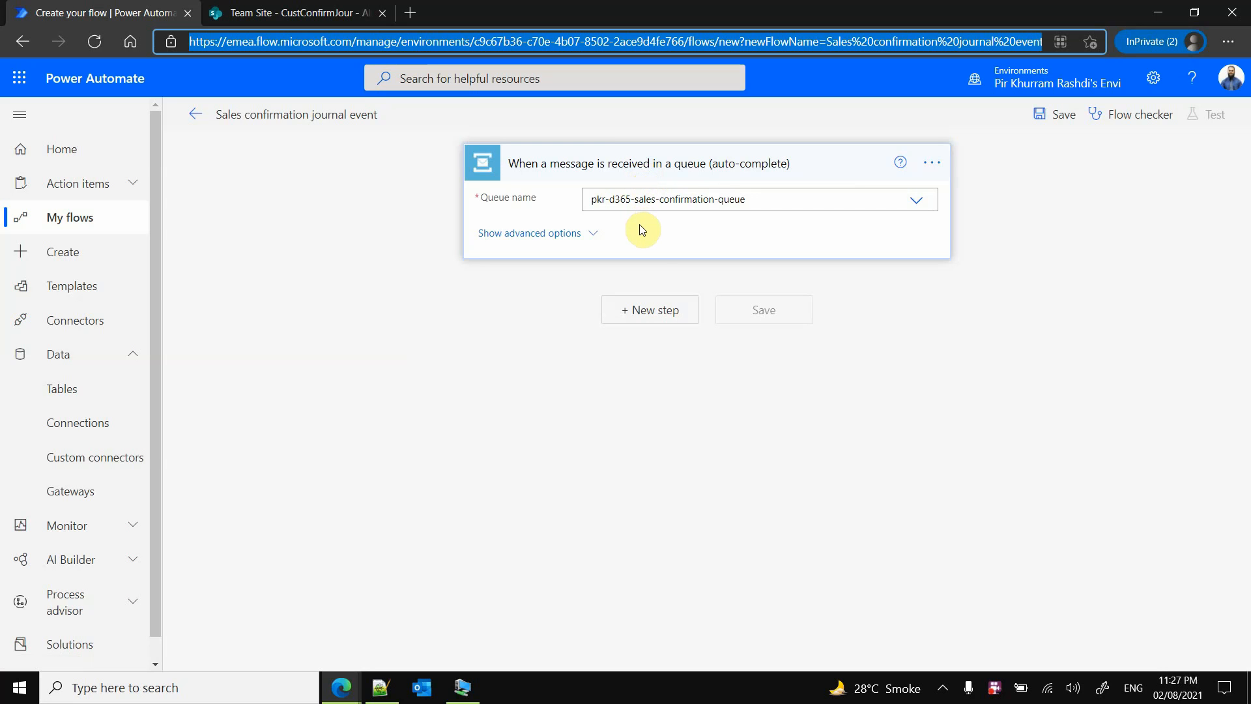
Add an Initialize variable action after the trigger, with the name SalesConfirmJournalVar and type String
{"action": "left_click", "coordinate": [654, 311]}
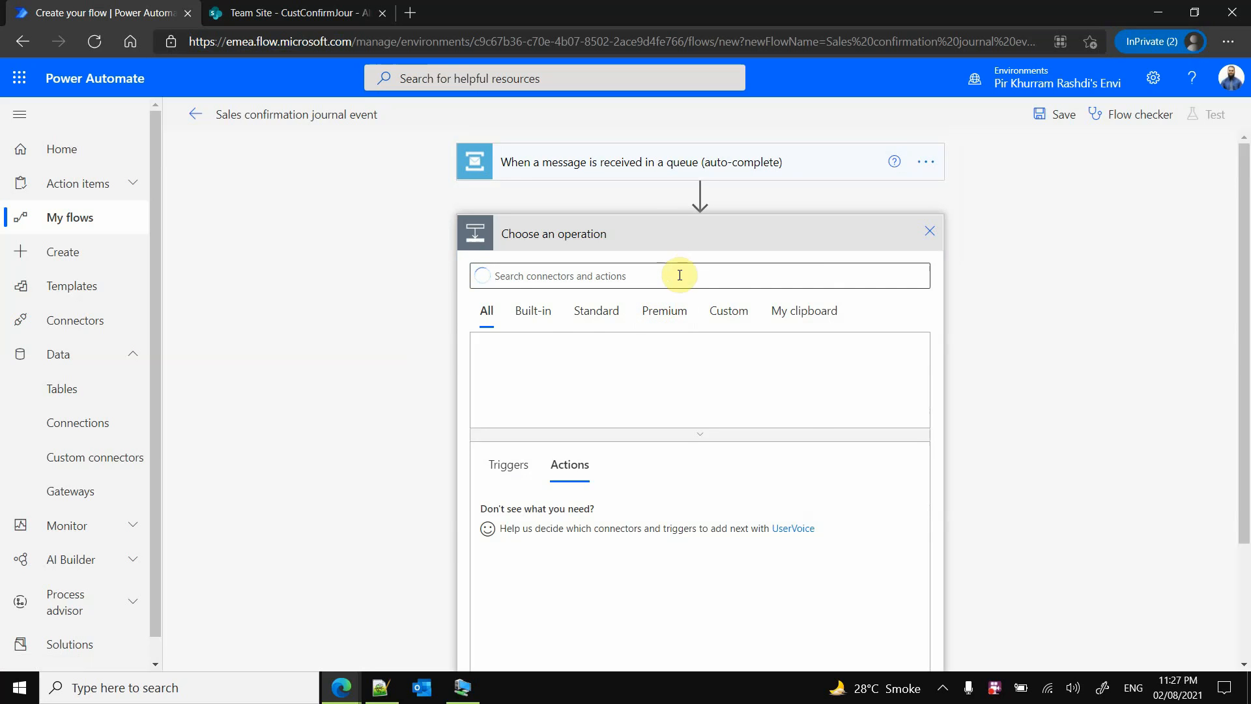
{"action": "type", "text": "initialize"}
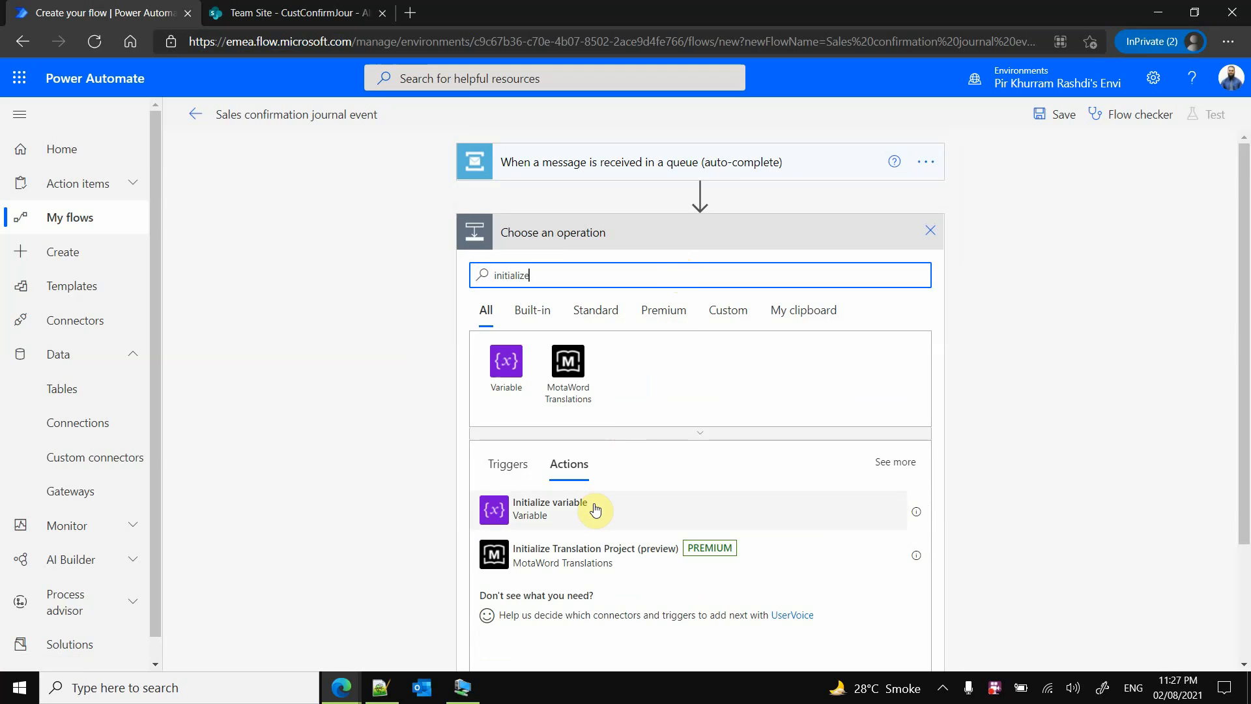
{"action": "left_click", "coordinate": [595, 509]}
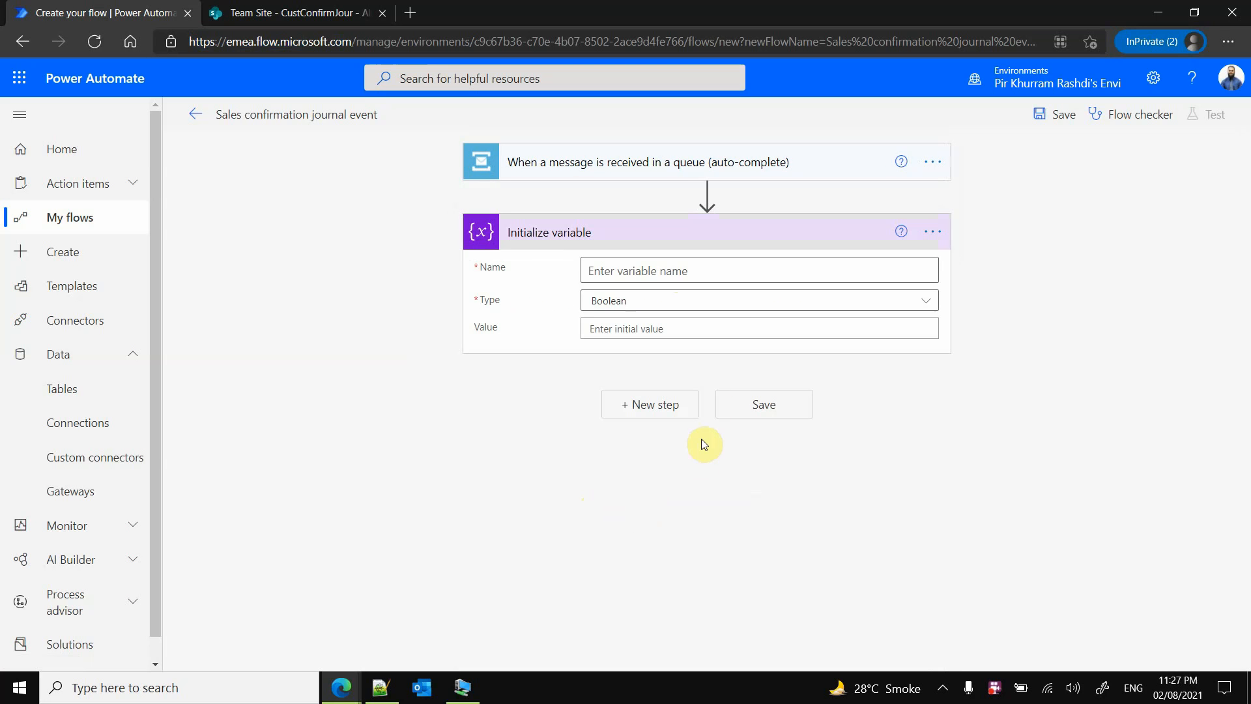
{"action": "left_click", "coordinate": [697, 264]}
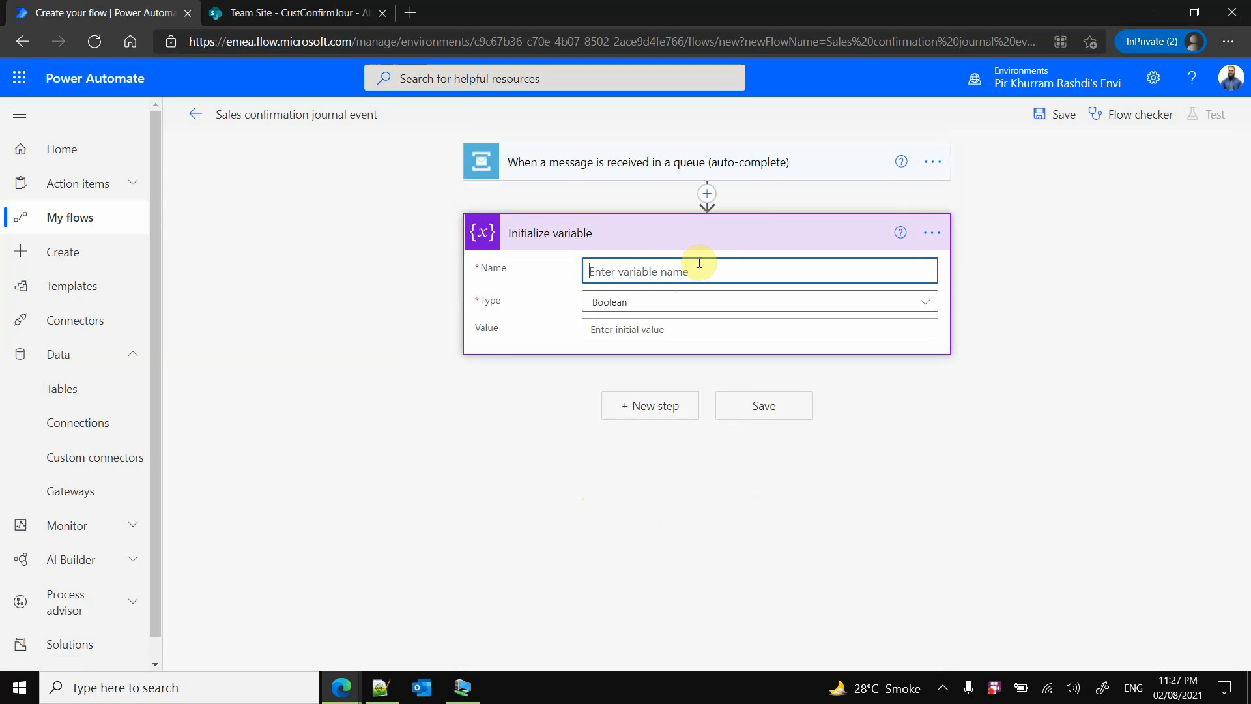
{"action": "type", "text": "SalesConfirmJournalVar"}
{"action": "left_click", "coordinate": [741, 301]}
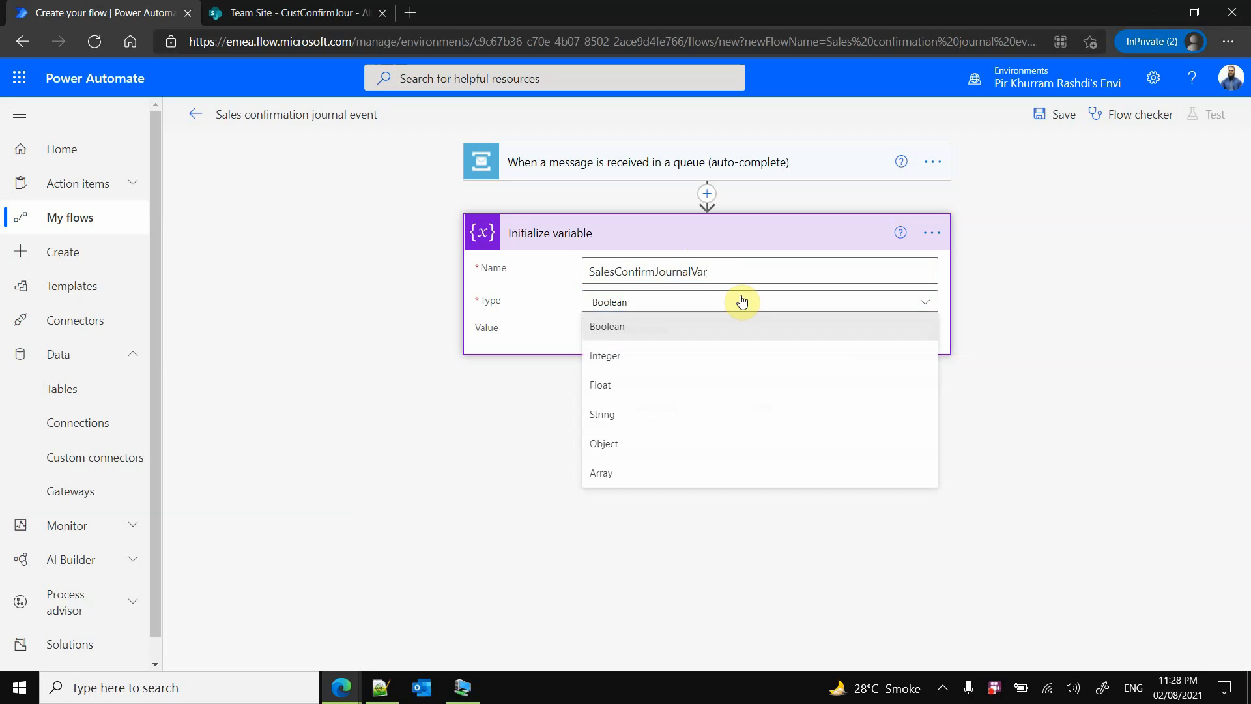
{"action": "left_click", "coordinate": [670, 412]}
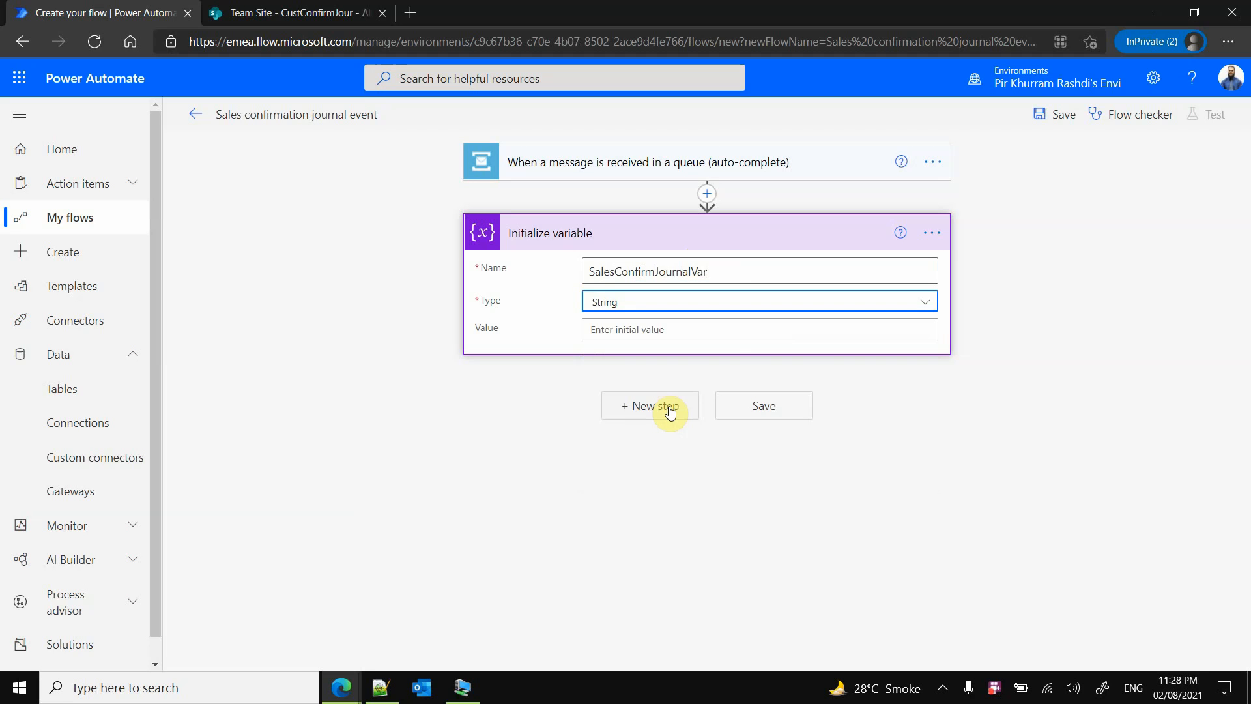
Set the variable's initial value to the Content dynamic value of the received queue message
{"action": "left_click", "coordinate": [719, 329]}
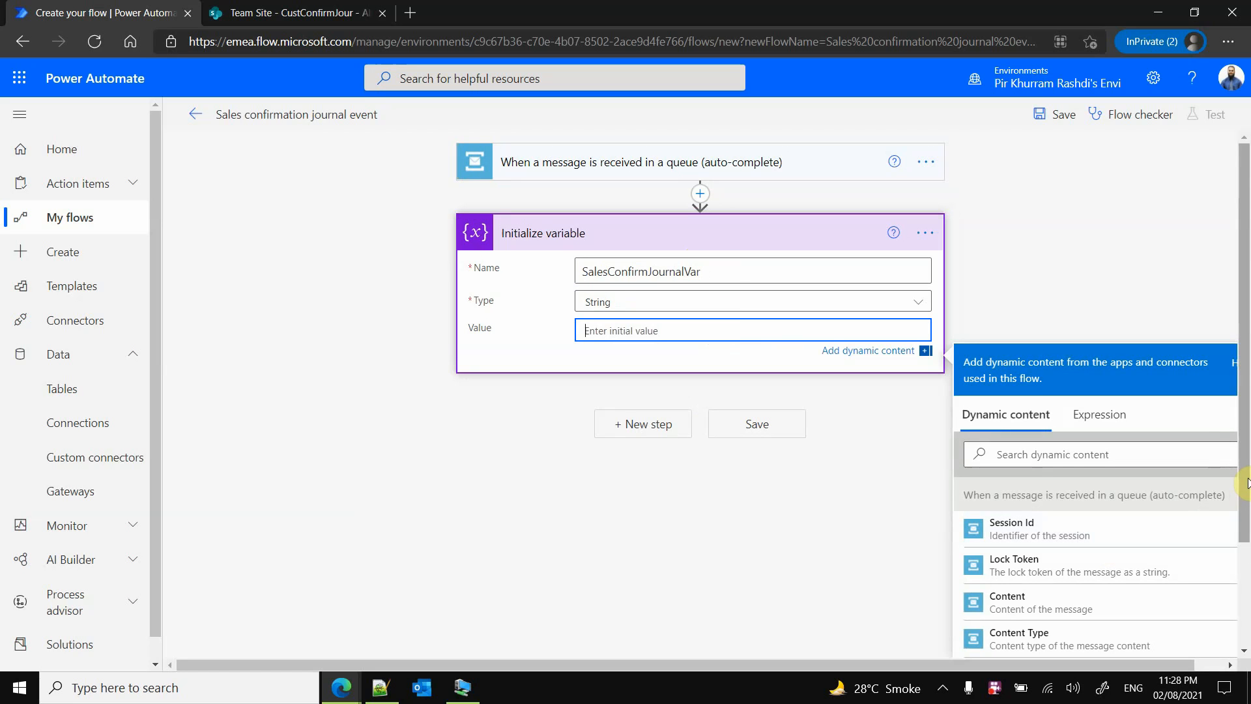
{"action": "left_click_drag", "start_coordinate": [1248, 483], "coordinate": [1246, 491]}
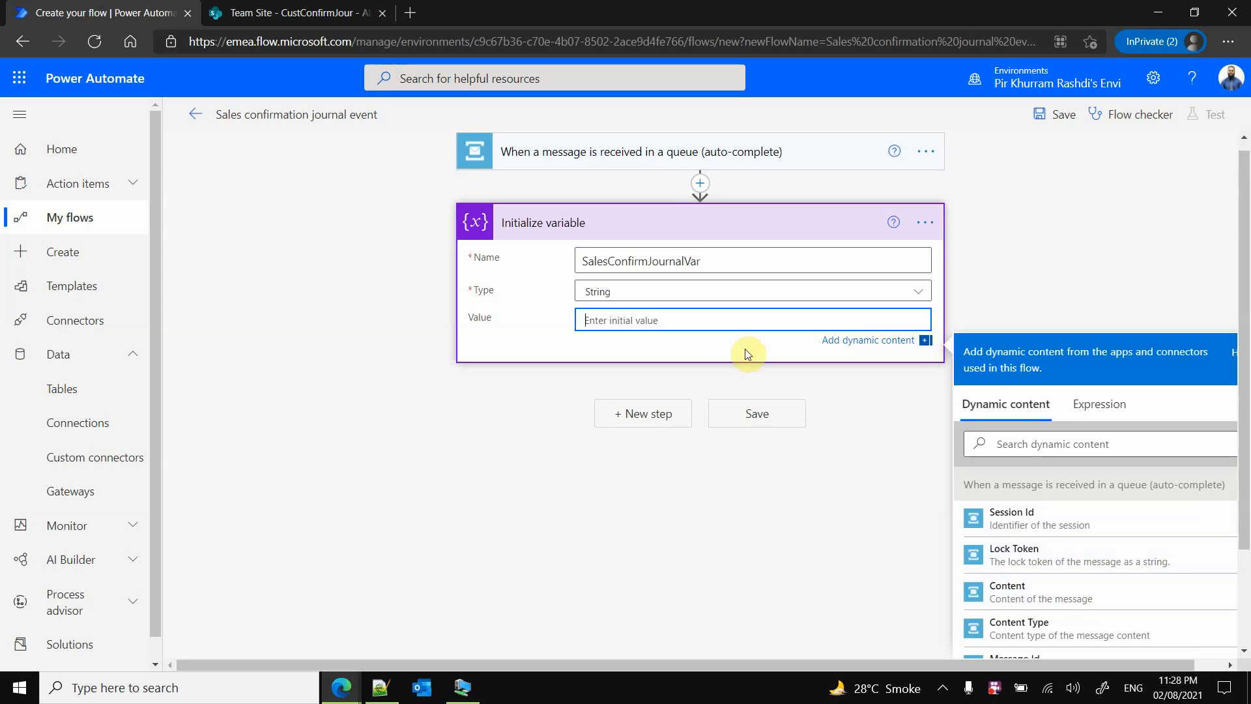
{"action": "left_click", "coordinate": [1029, 591]}
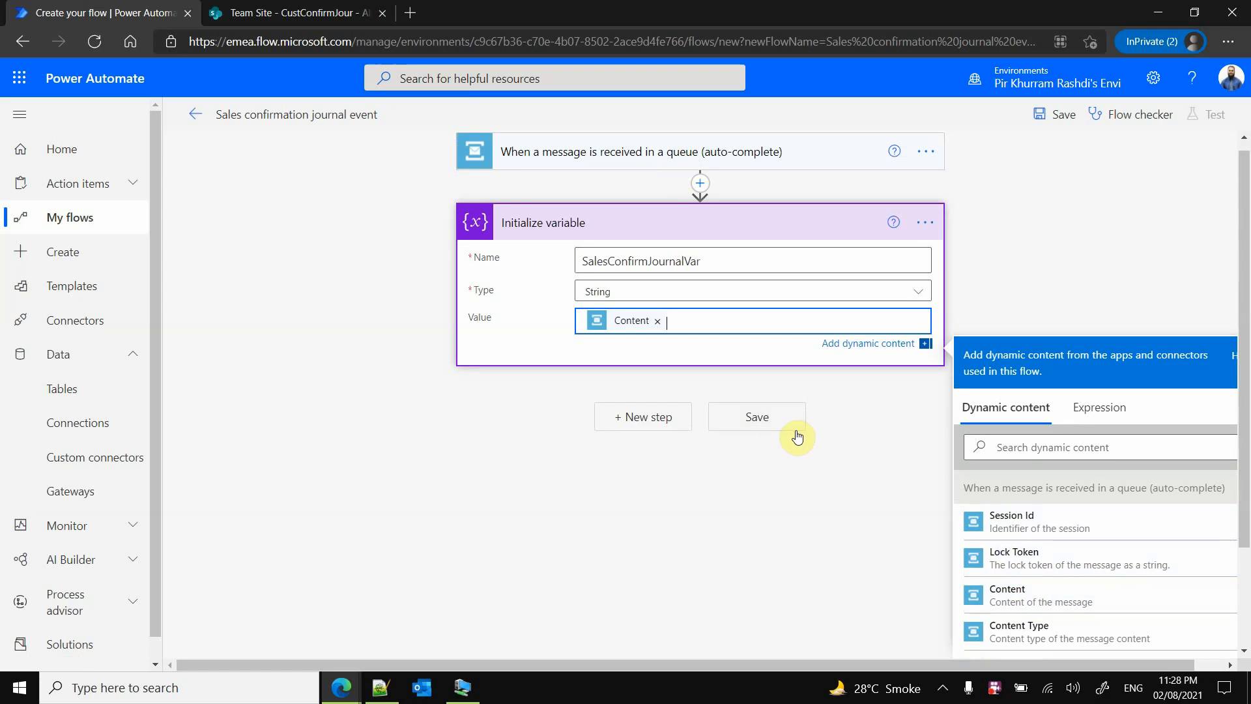
{"action": "left_click", "coordinate": [740, 490]}
Add a Parse JSON action after the variable, using the SalesConfirmJournalVar variable as its content
{"action": "left_click", "coordinate": [671, 417]}
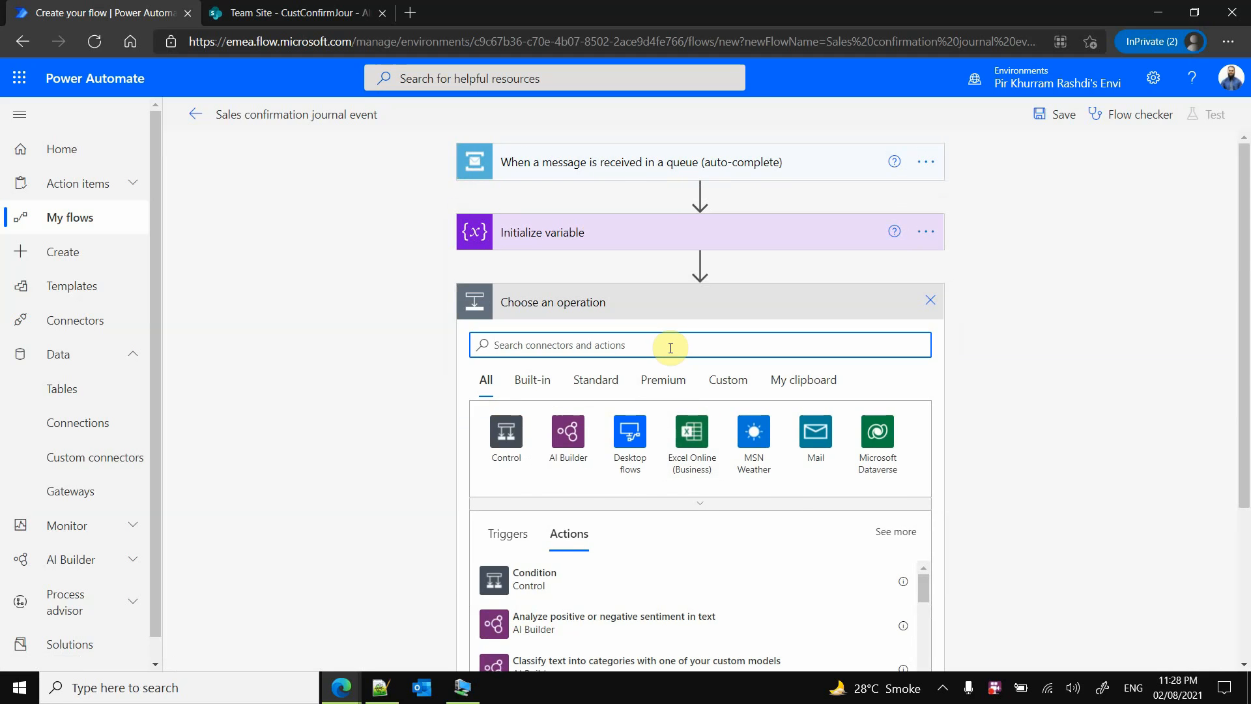
{"action": "type", "text": "parse"}
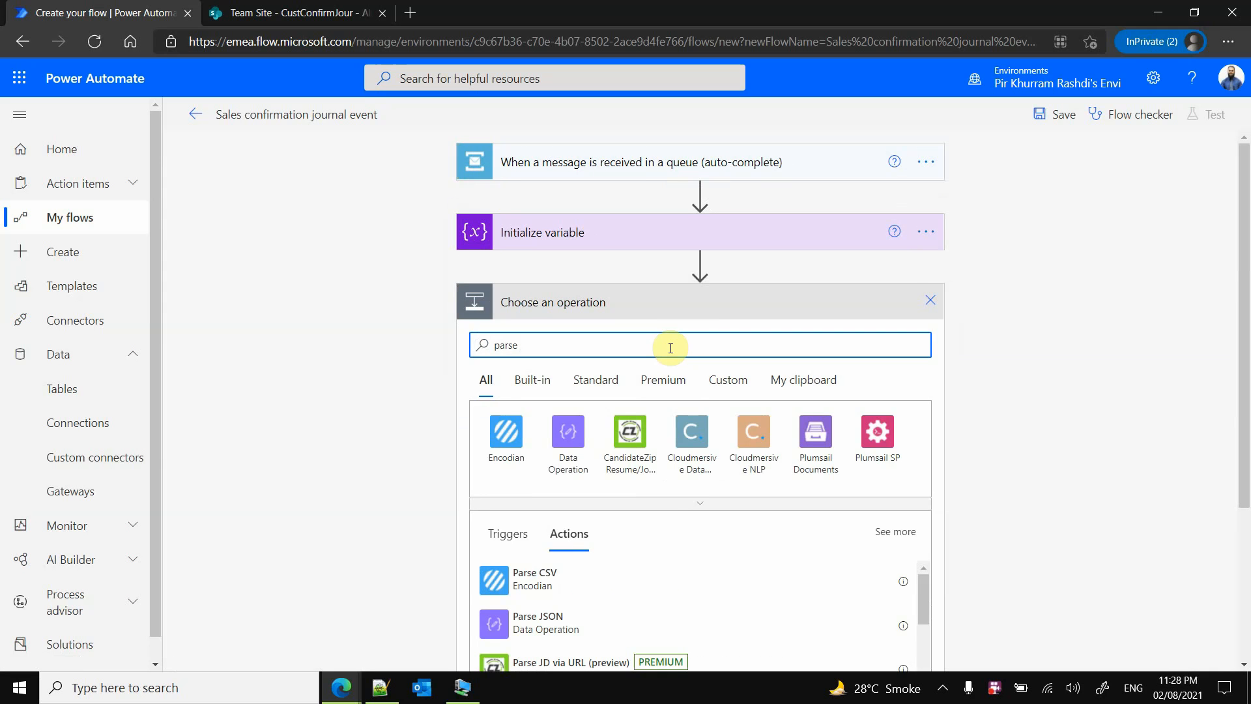
{"action": "left_click", "coordinate": [569, 624]}
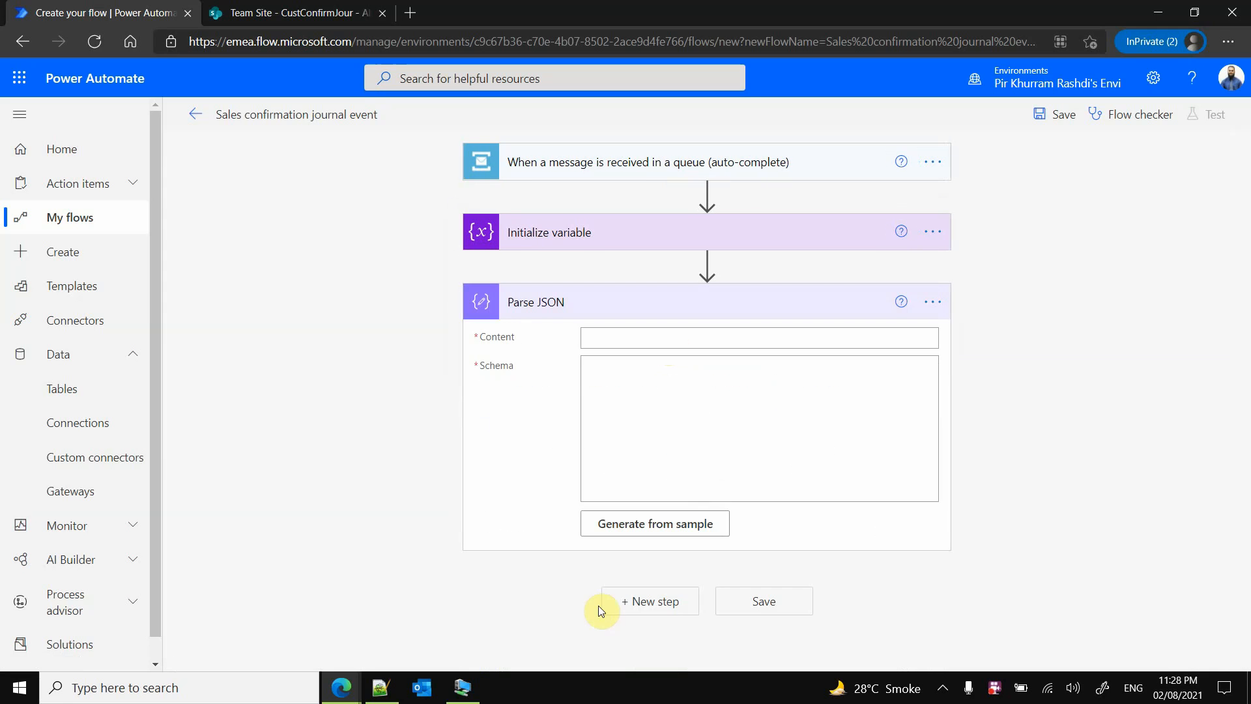
{"action": "left_click", "coordinate": [681, 337]}
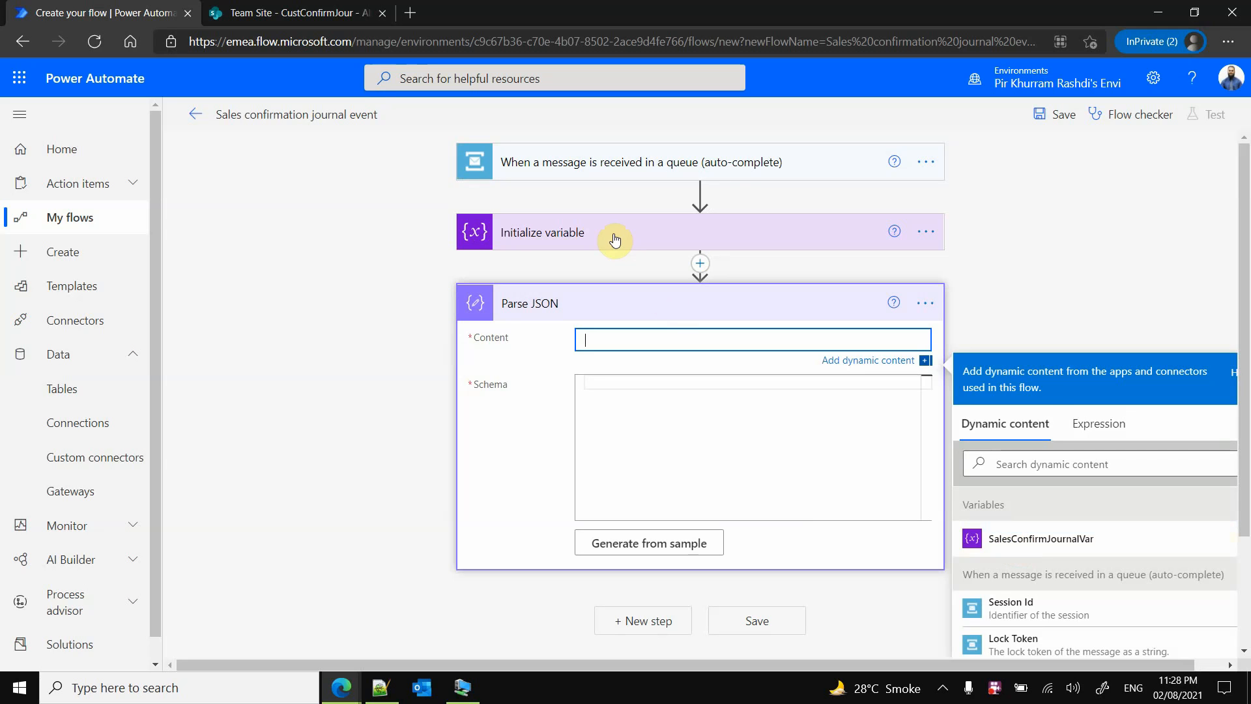
{"action": "left_click", "coordinate": [1062, 538]}
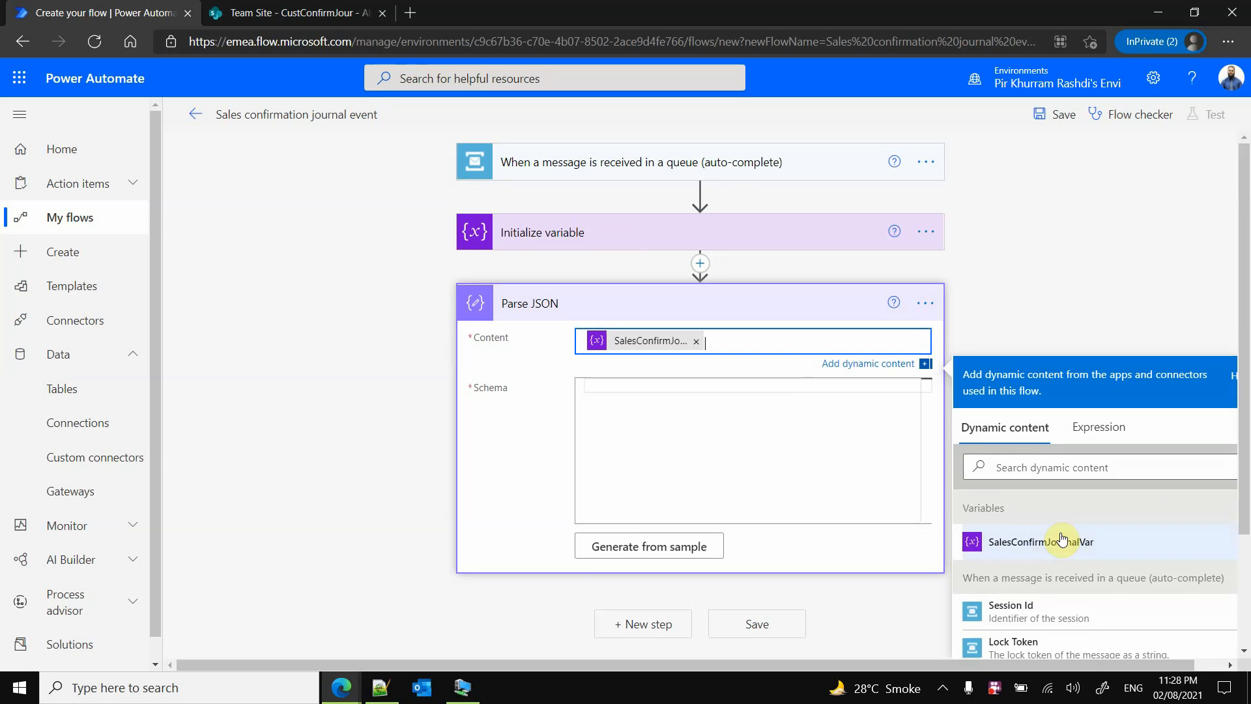
{"action": "left_click", "coordinate": [677, 389]}
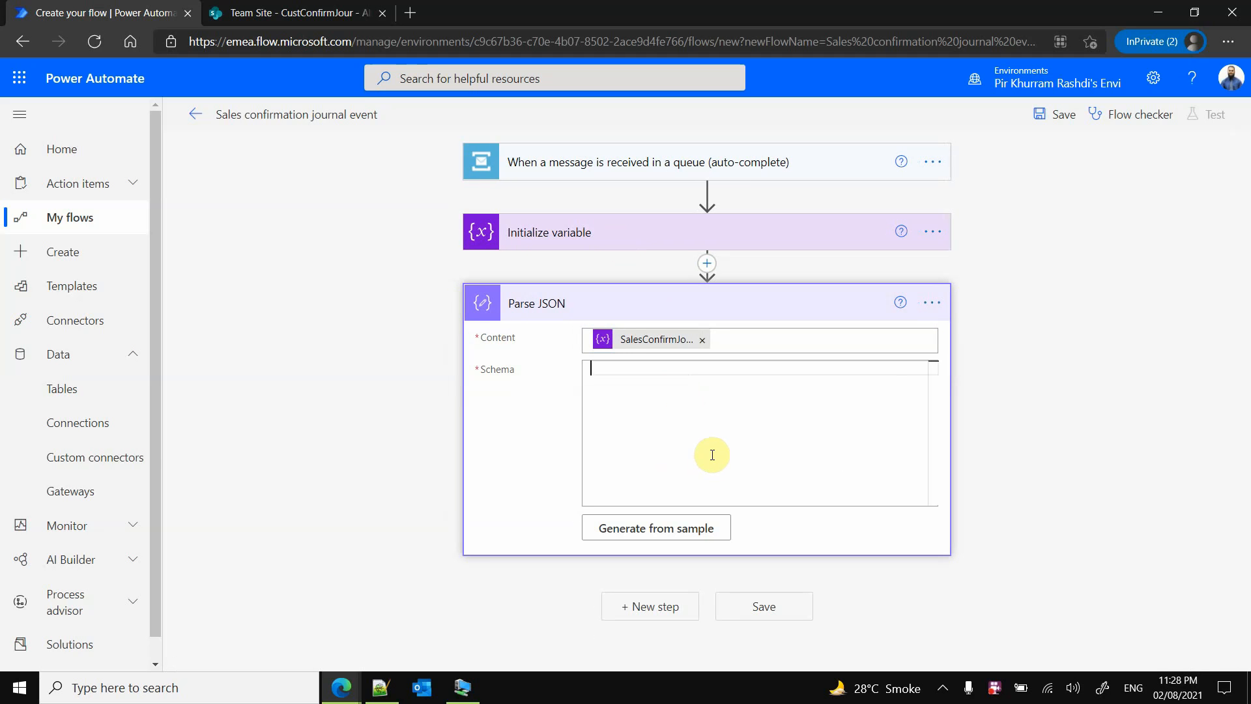
Switch to Finance and Operations in the D365 remote session, open the System administration business events catalog, and check the active events and endpoints
{"action": "left_click", "coordinate": [463, 687]}
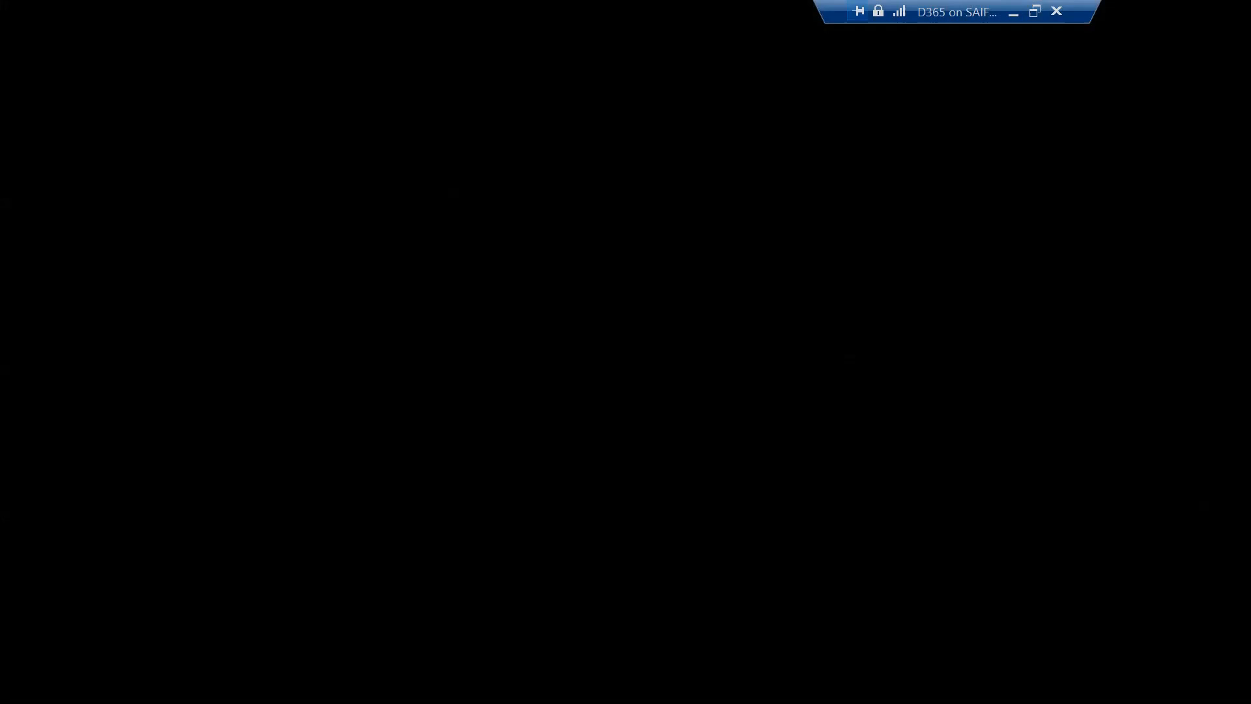
{"action": "left_click", "coordinate": [786, 358]}
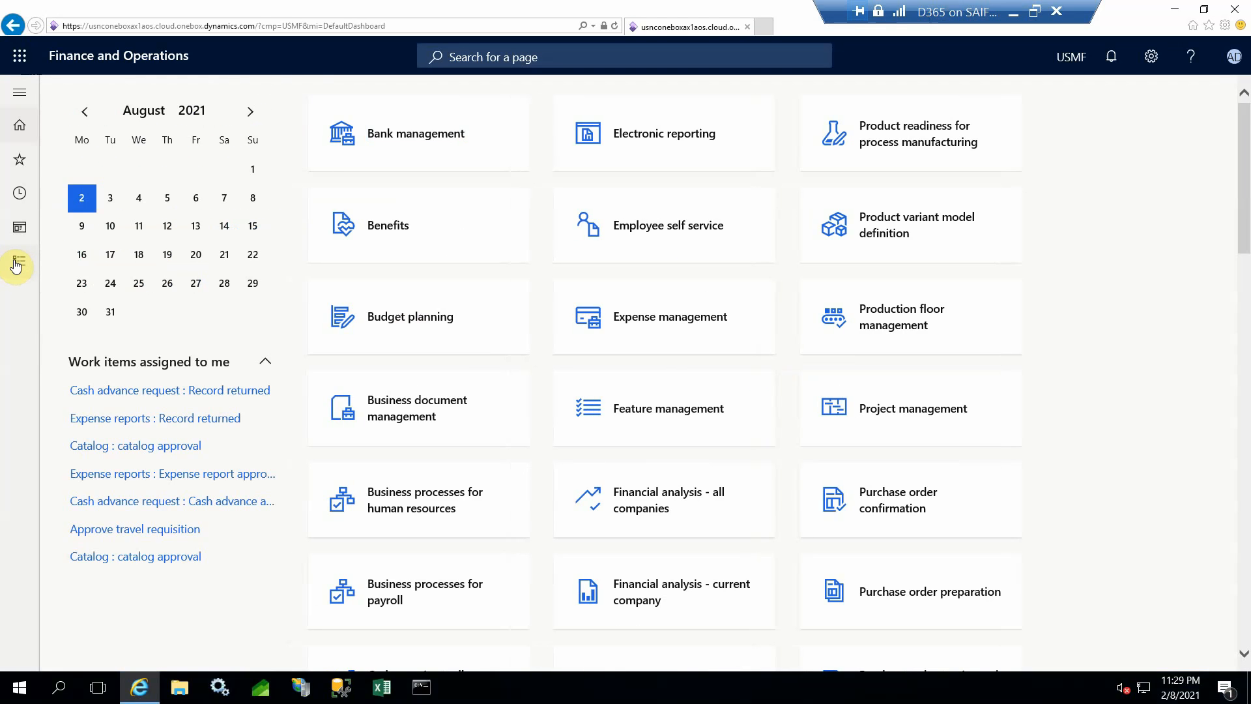
{"action": "left_click", "coordinate": [16, 264]}
{"action": "scroll", "coordinate": [101, 437], "scroll_direction": "down", "scroll_amount": 10}
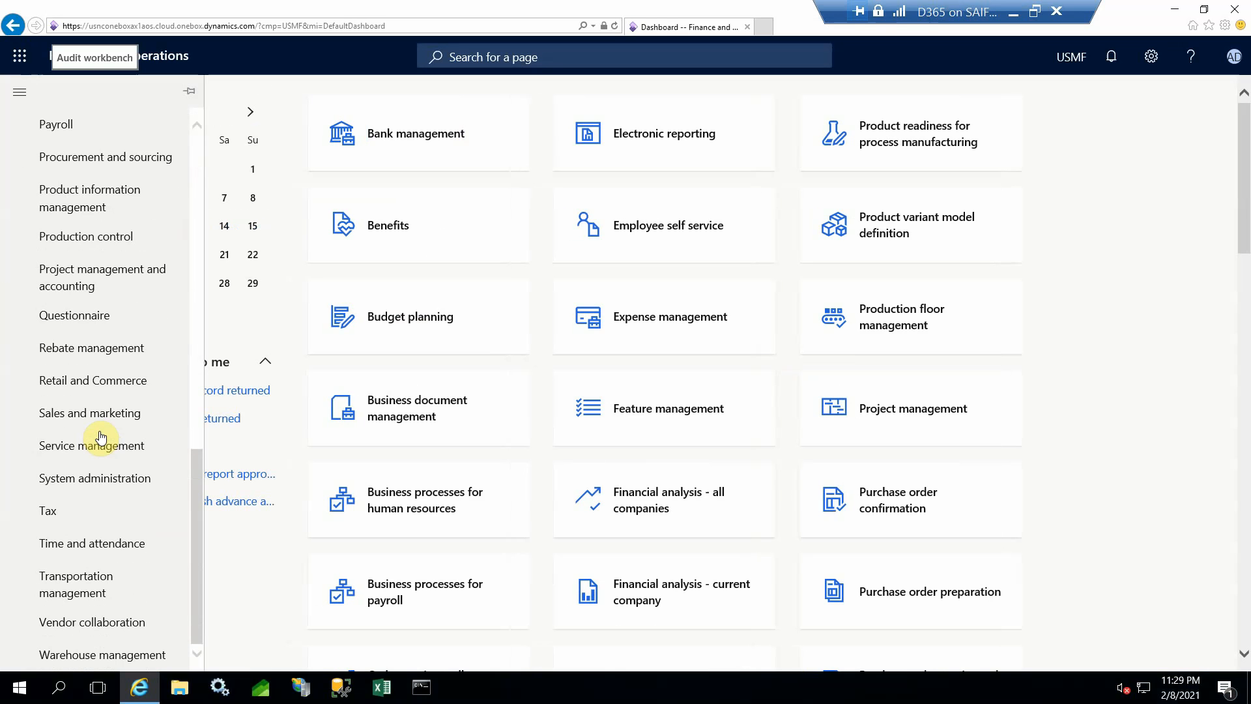
{"action": "left_click", "coordinate": [94, 478]}
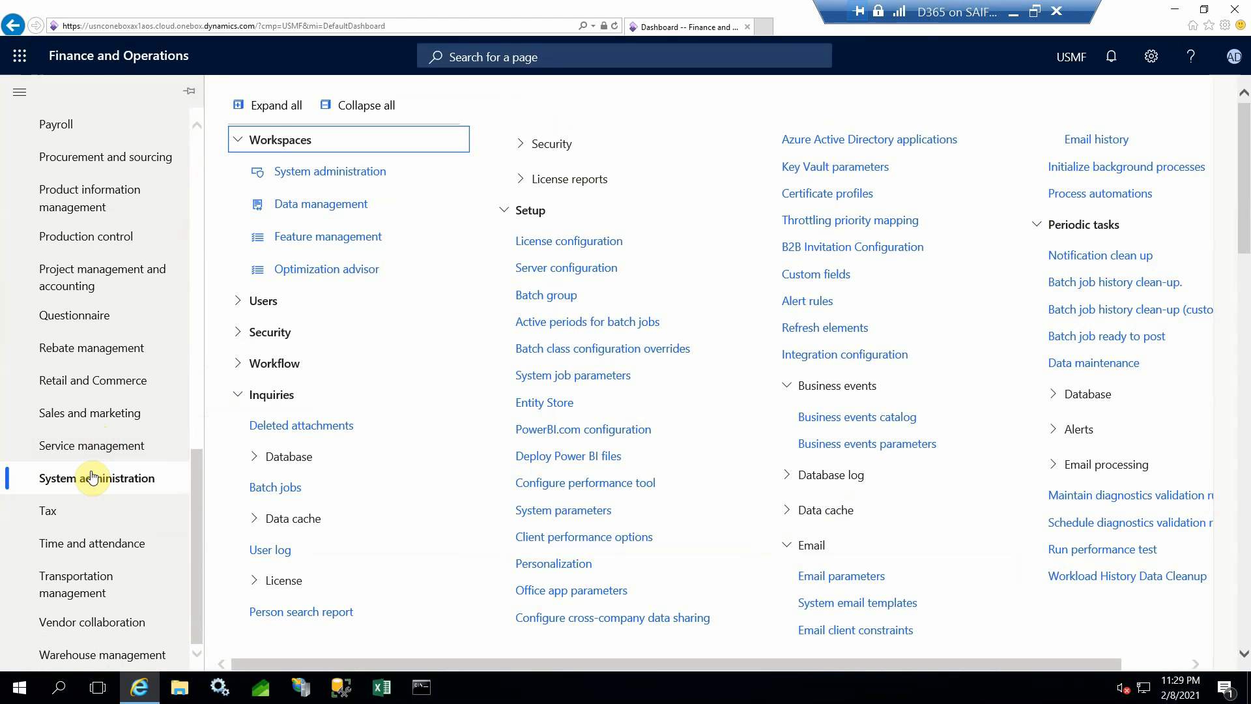
{"action": "left_click", "coordinate": [841, 418]}
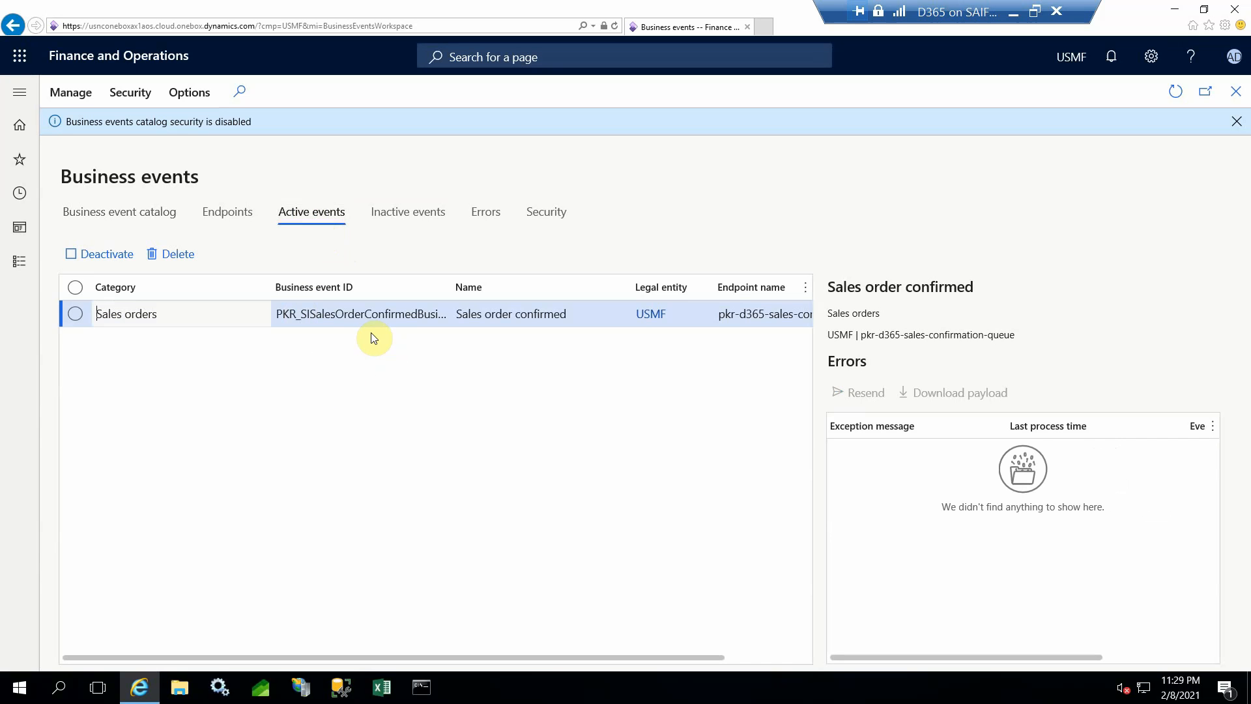
{"action": "left_click", "coordinate": [239, 220]}
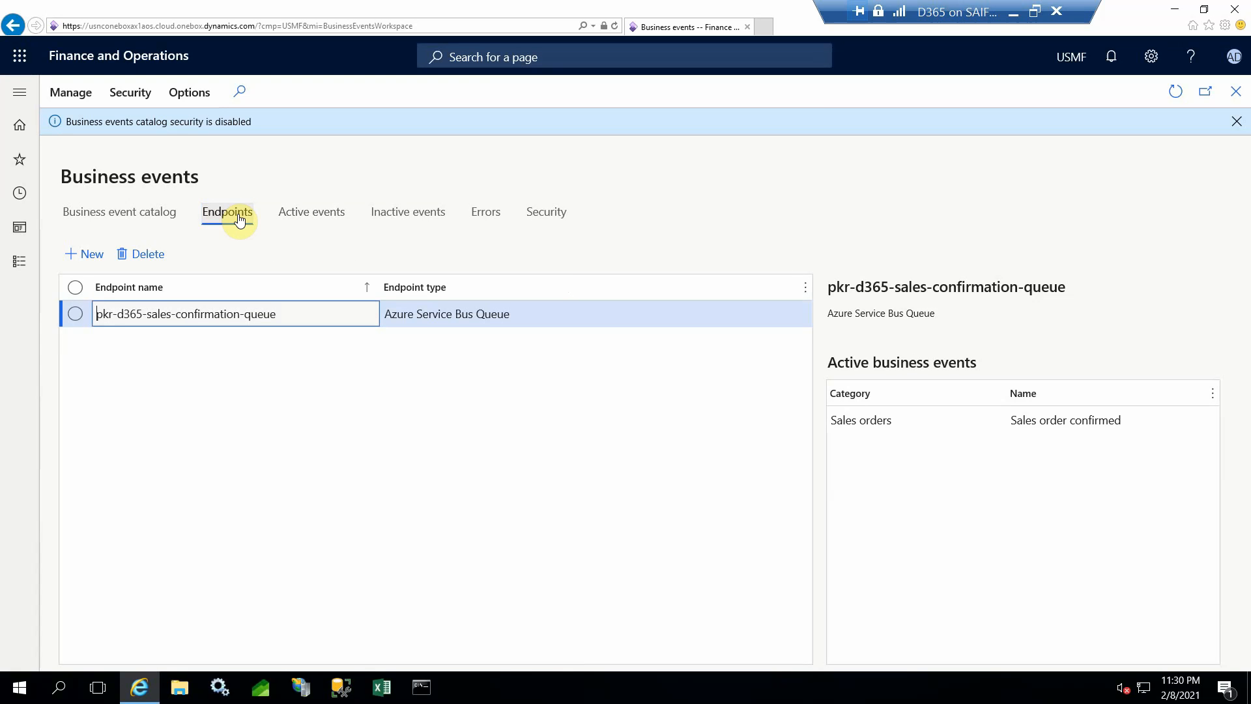
Filter the business event catalog to business event IDs that begin with "pkr"
{"action": "left_click", "coordinate": [163, 219]}
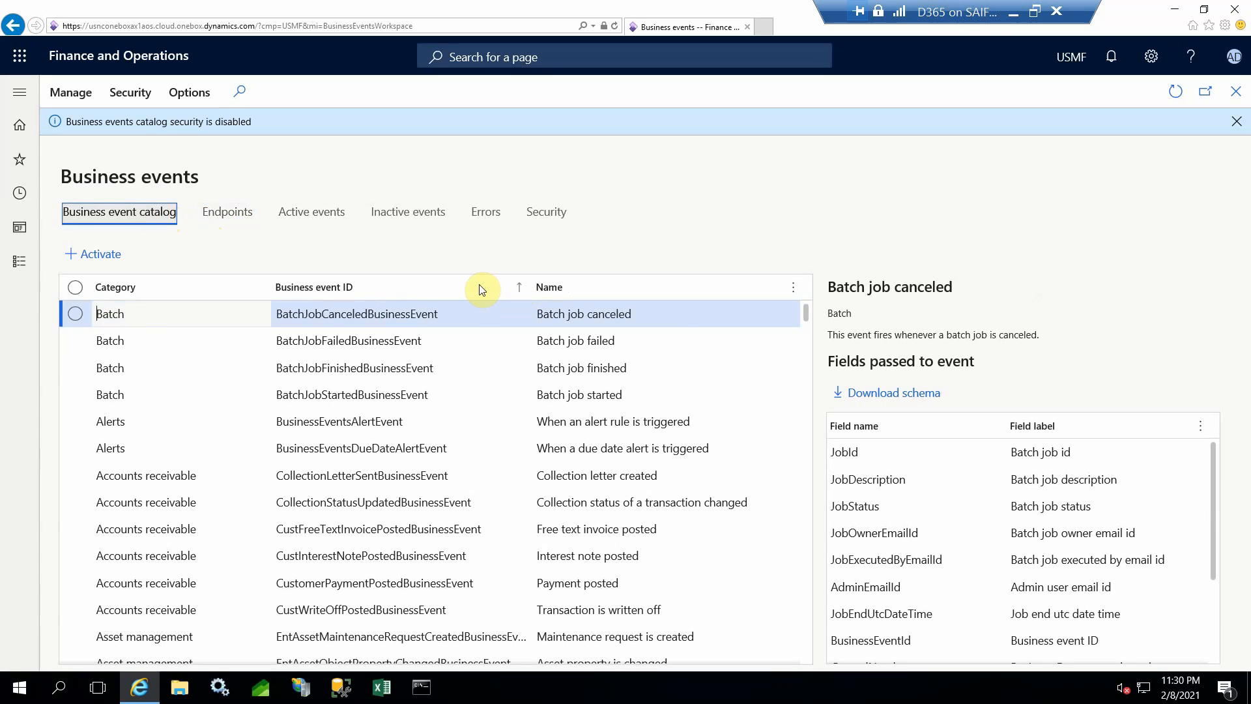
{"action": "left_click", "coordinate": [479, 289]}
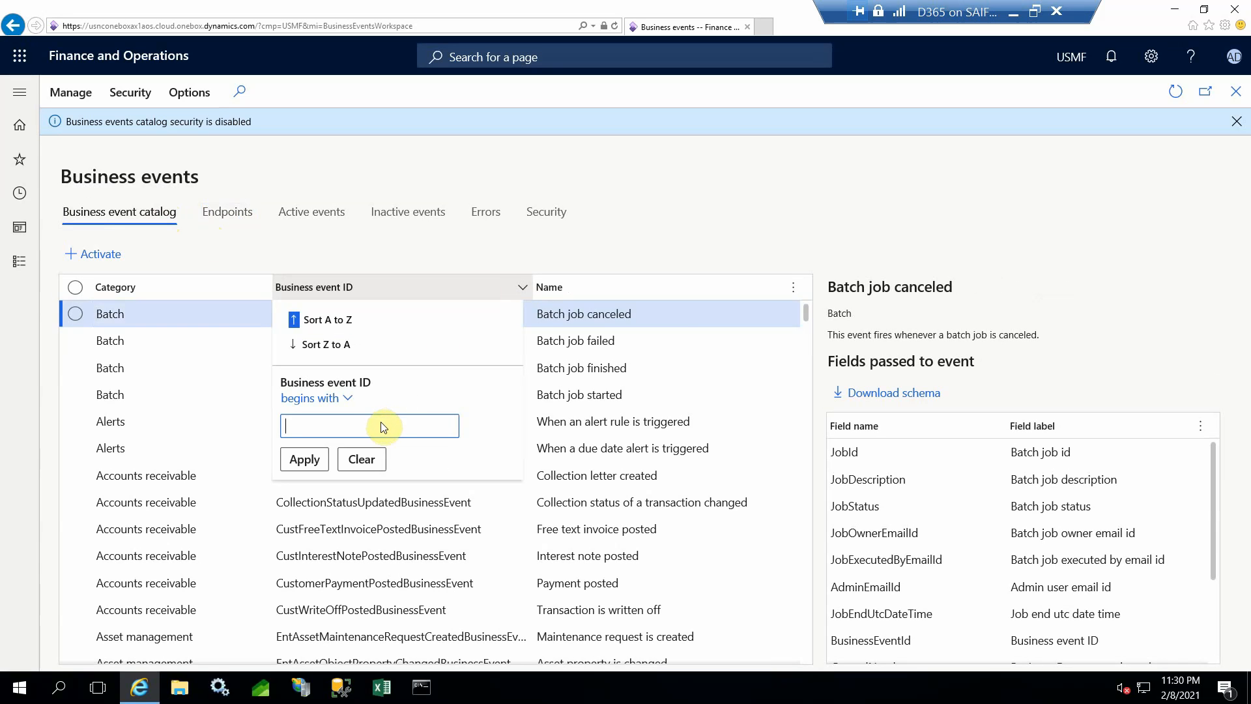
{"action": "type", "text": "pkr"}
{"action": "left_click", "coordinate": [305, 459]}
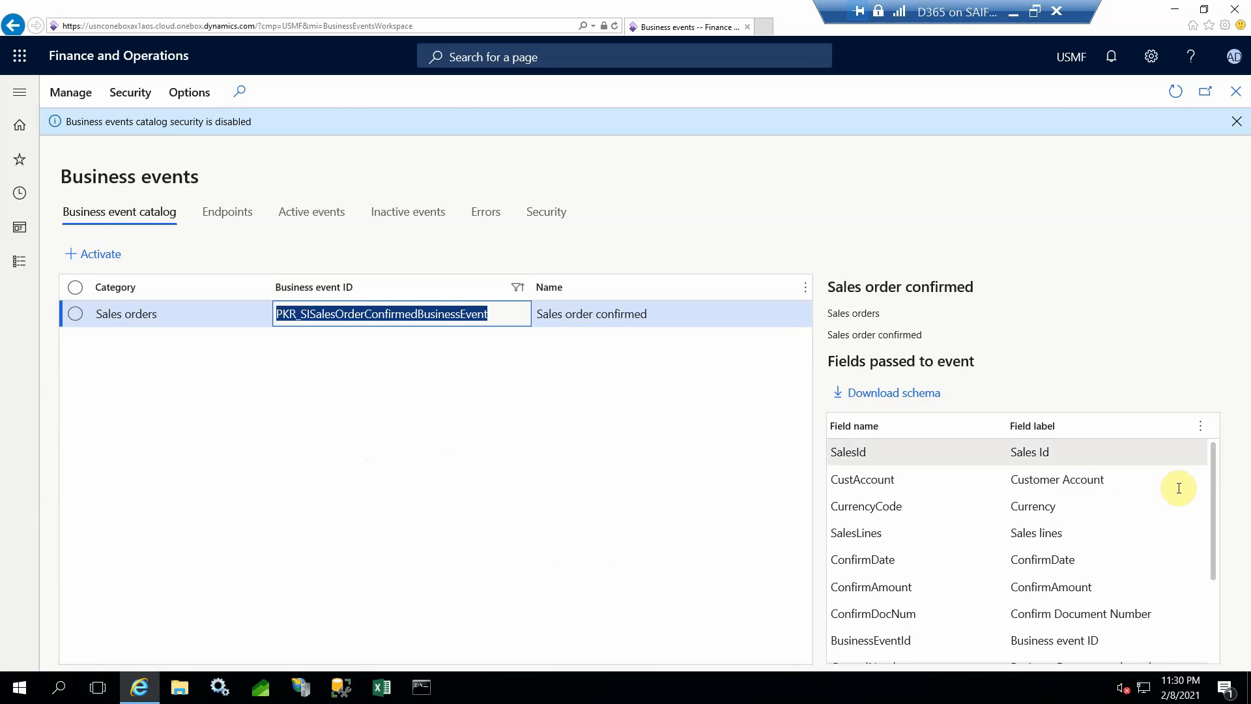
Review the fields passed to the Sales order confirmed event, then download its schema and open the text file
{"action": "scroll", "coordinate": [1211, 502], "scroll_direction": "down", "scroll_amount": 1}
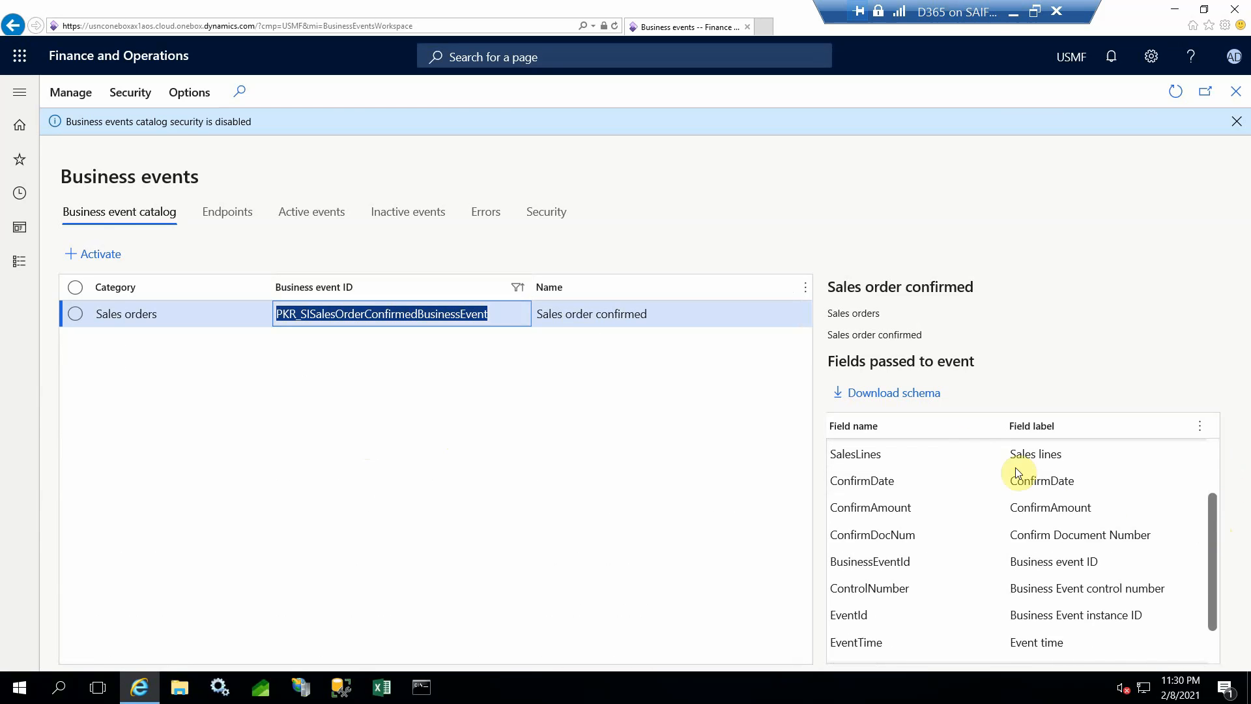
{"action": "scroll", "coordinate": [1018, 472], "scroll_direction": "down", "scroll_amount": 1}
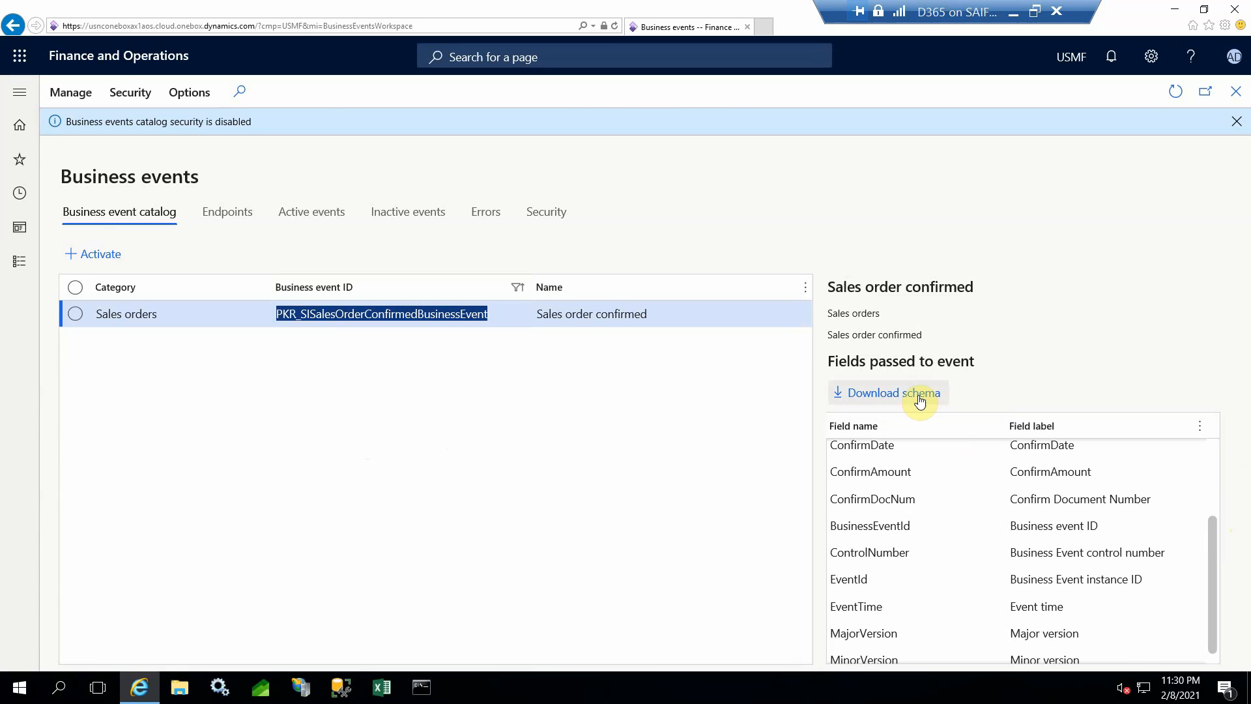
{"action": "left_click", "coordinate": [921, 398]}
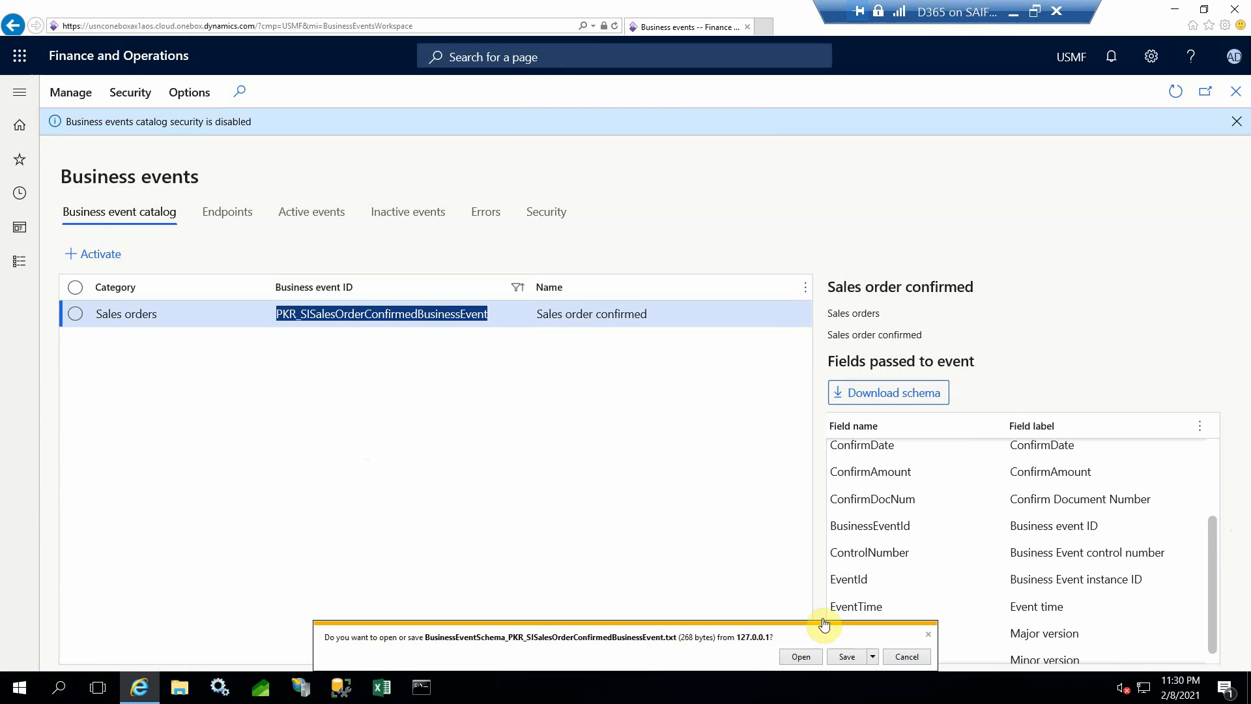
{"action": "left_click", "coordinate": [800, 656]}
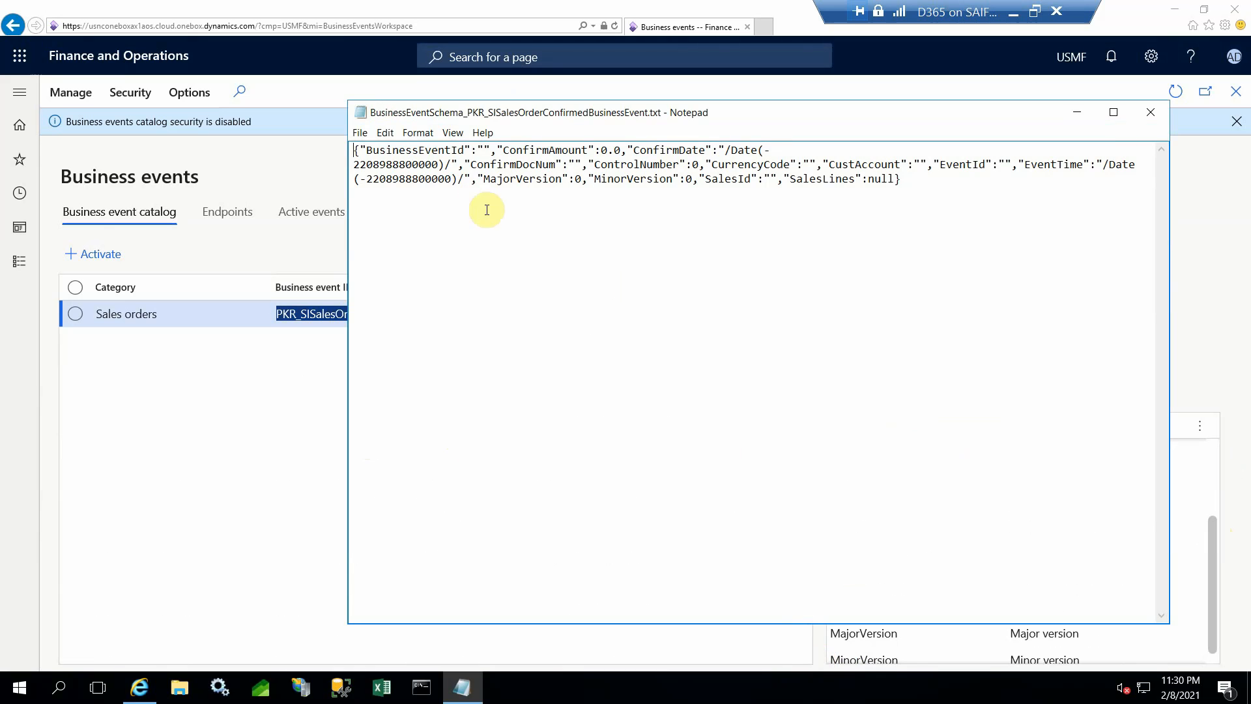
Copy the entire JSON text of the Sales order confirmed event schema from the open text file
{"action": "left_click_drag", "start_coordinate": [524, 117], "coordinate": [448, 143]}
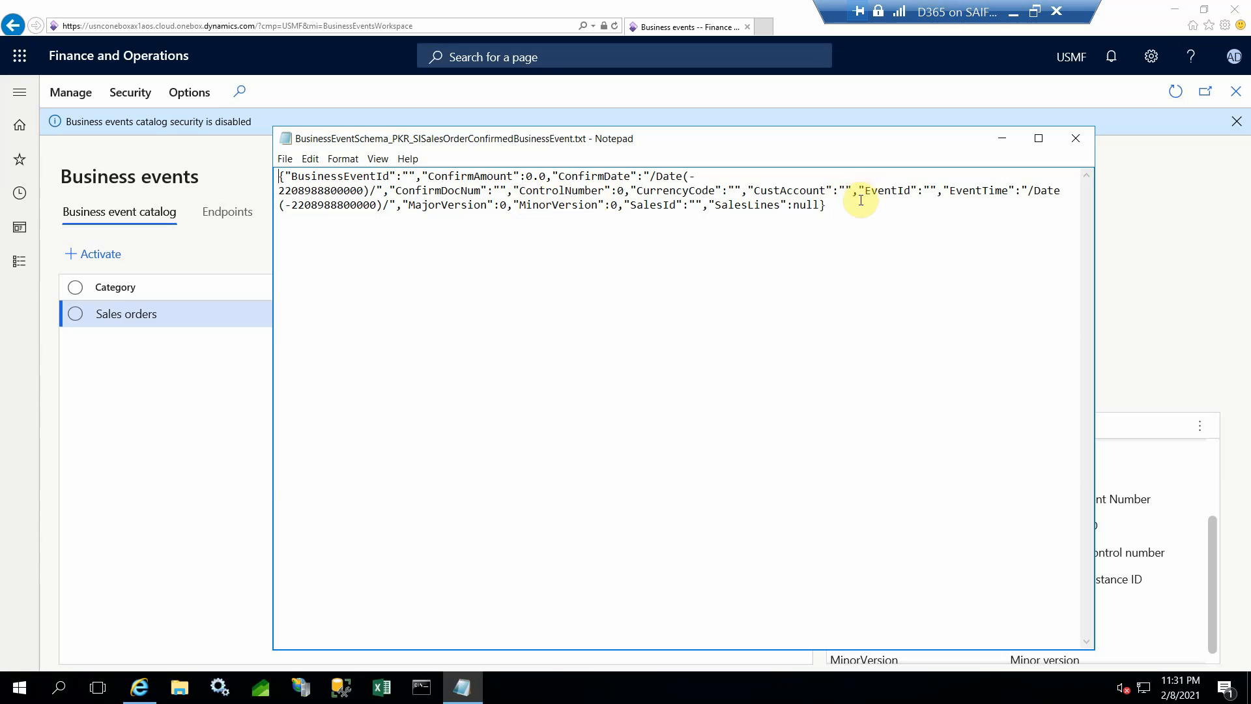
{"action": "left_click_drag", "start_coordinate": [826, 205], "coordinate": [246, 176]}
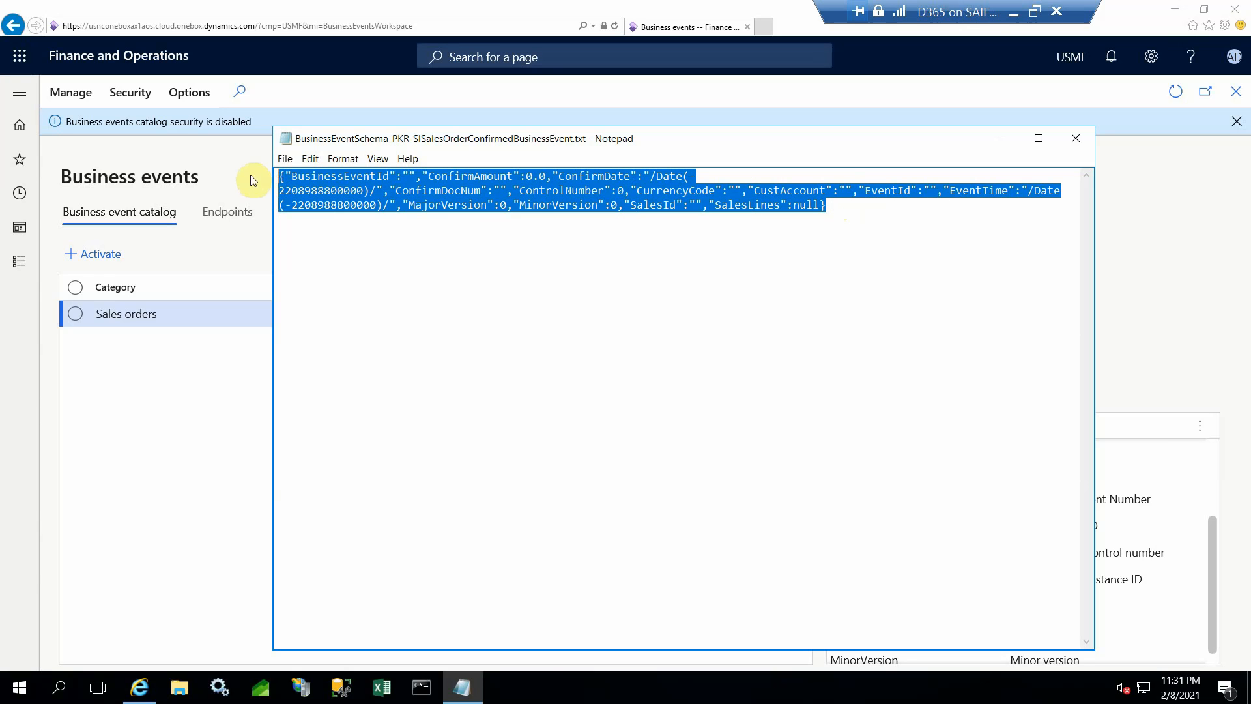
{"action": "right_click", "coordinate": [341, 196]}
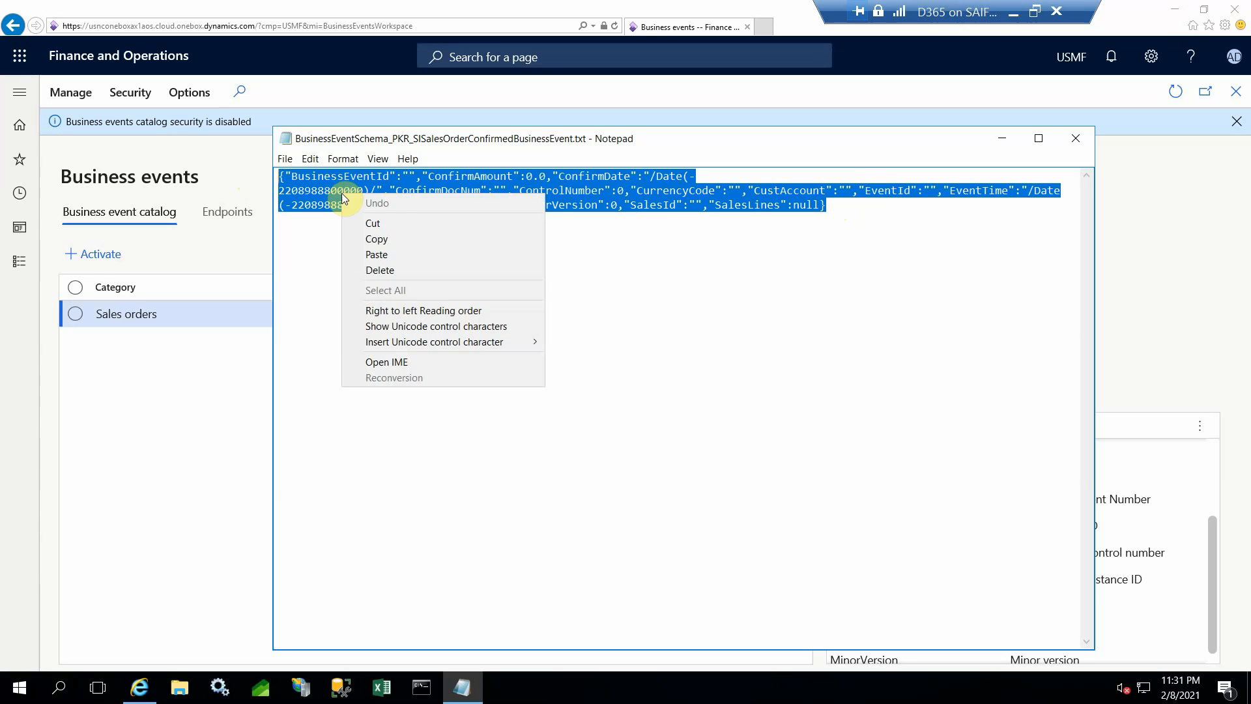
{"action": "left_click", "coordinate": [366, 239]}
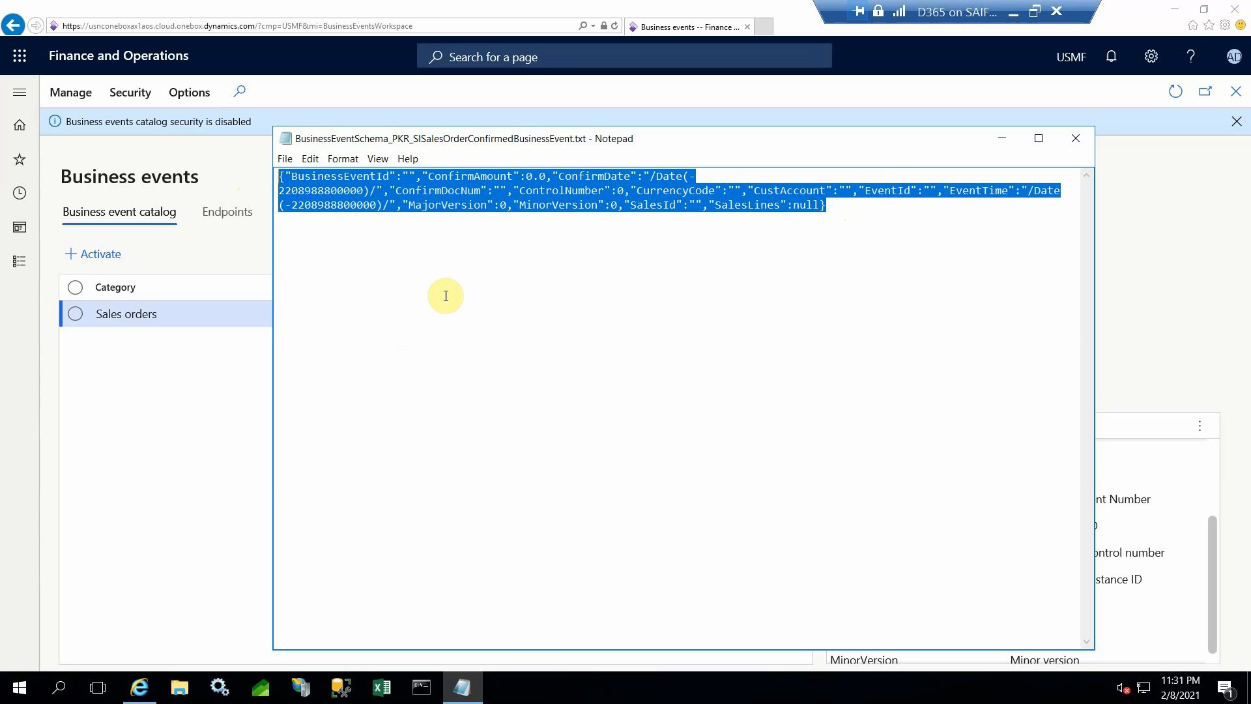
Switch to Power Automate and generate the Parse JSON schema using the copied event JSON as the sample payload
{"action": "left_click", "coordinate": [1013, 12]}
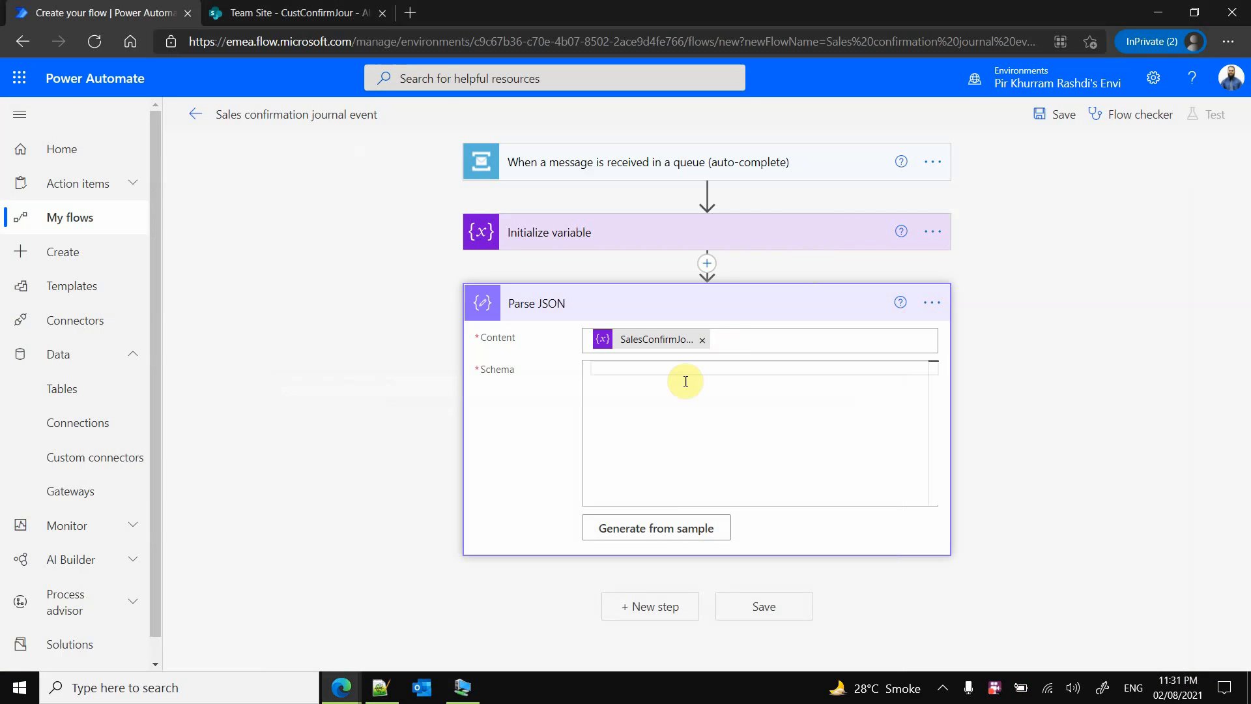
{"action": "left_click", "coordinate": [648, 529]}
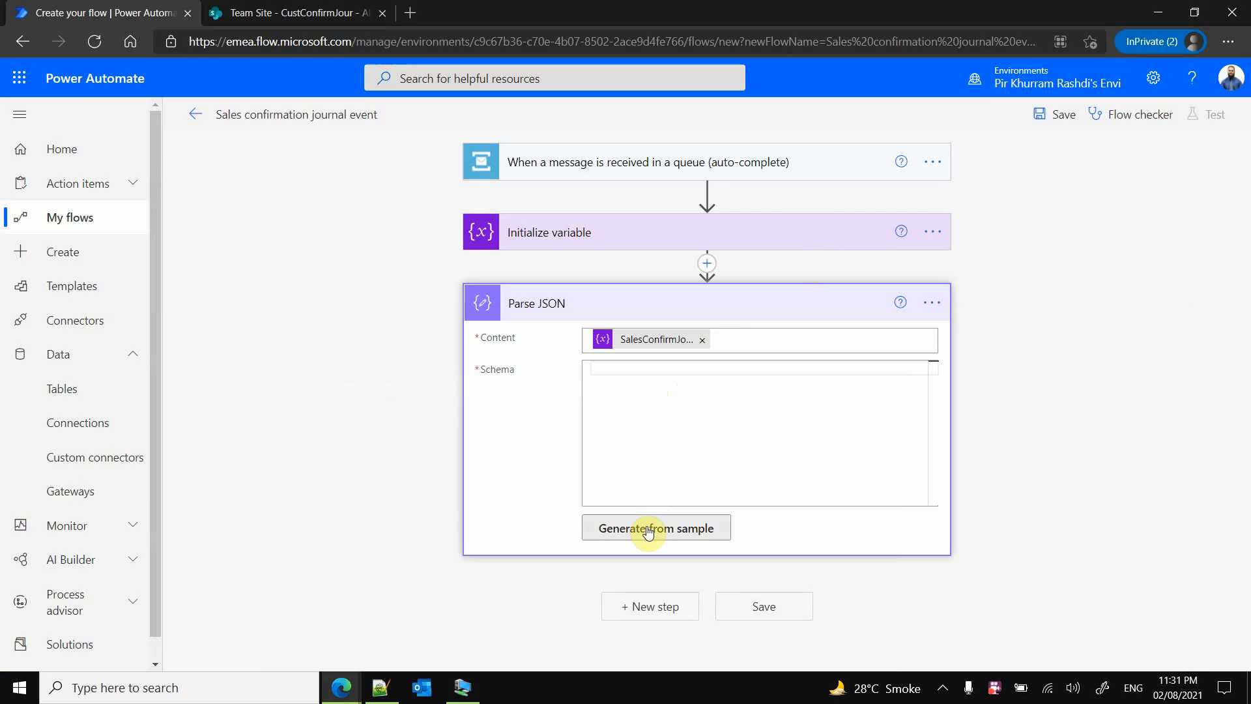
{"action": "right_click", "coordinate": [501, 294]}
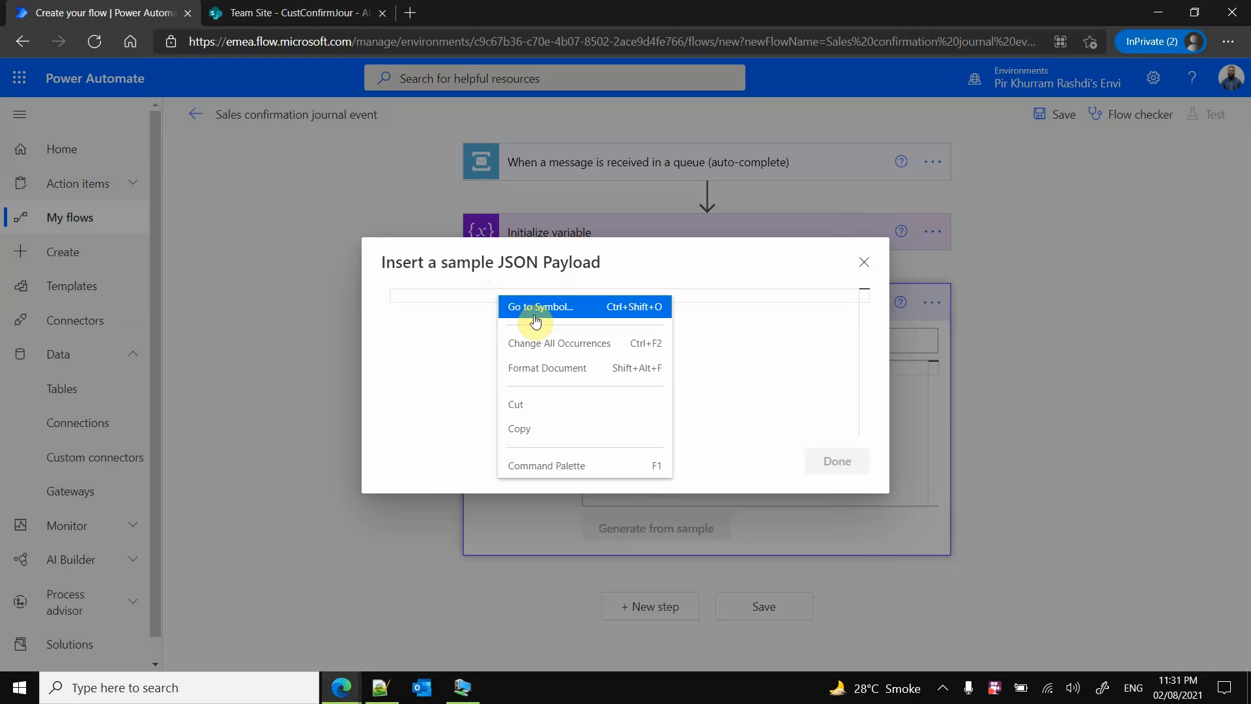
{"action": "left_click", "coordinate": [440, 301]}
{"action": "key", "text": "ctrl+v"}
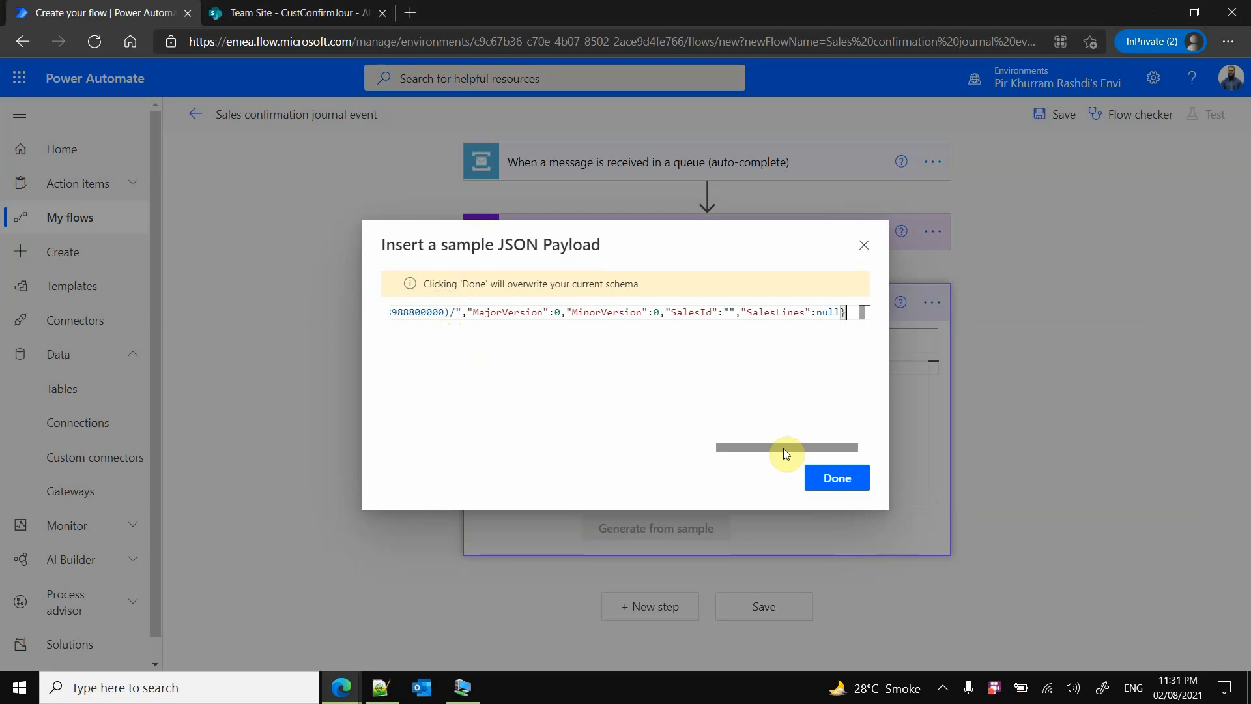
{"action": "left_click_drag", "start_coordinate": [783, 449], "coordinate": [832, 460]}
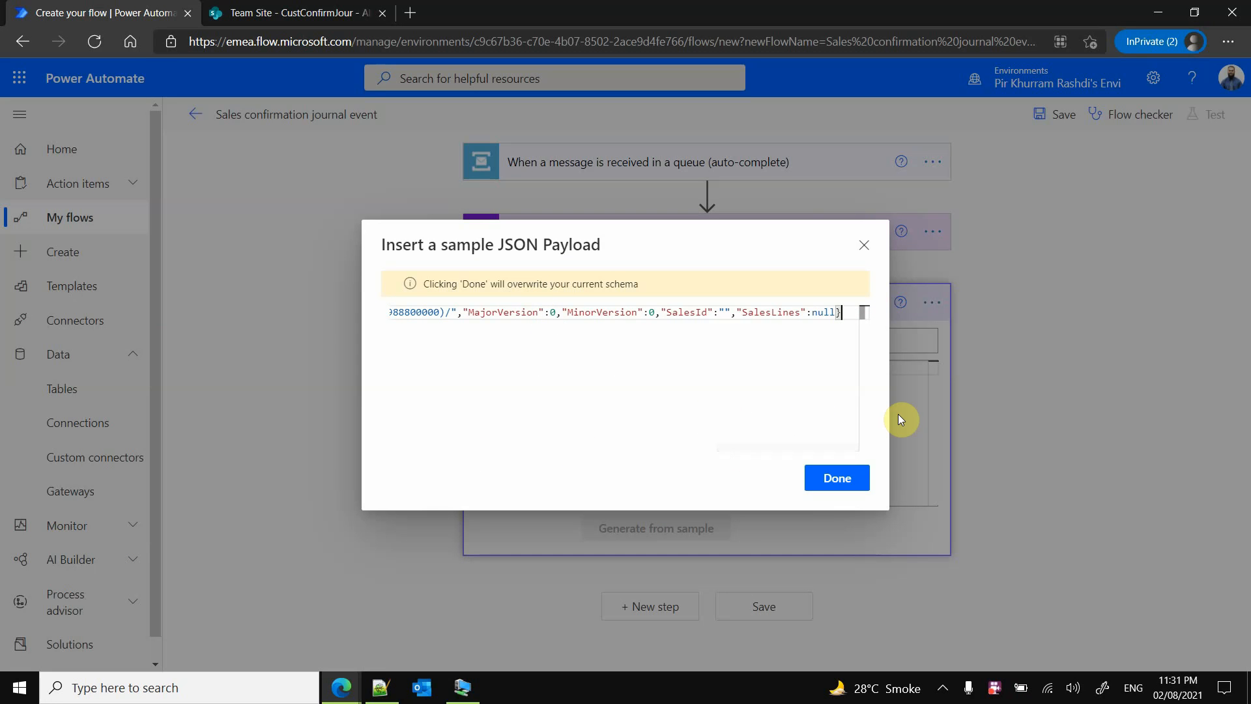
{"action": "left_click", "coordinate": [839, 476]}
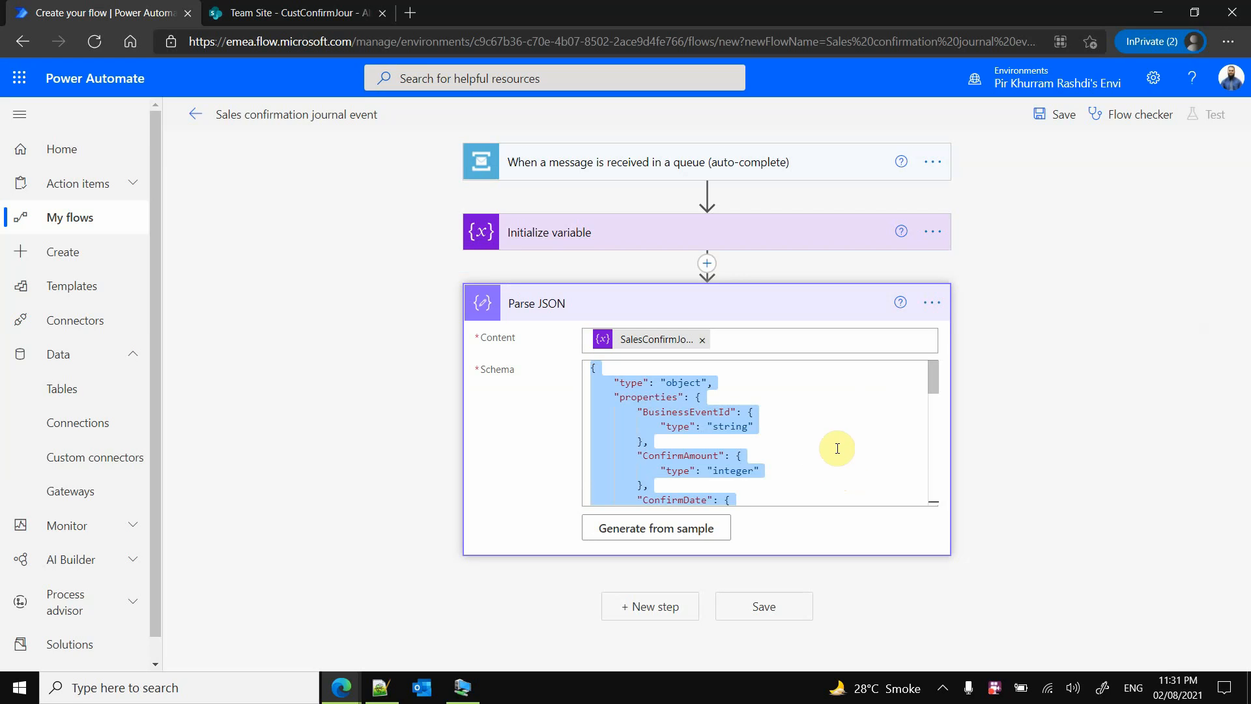
Review the SalesLines property at the end of the generated Parse JSON schema, then save the flow
{"action": "left_click", "coordinate": [794, 397]}
{"action": "left_click_drag", "start_coordinate": [931, 381], "coordinate": [929, 494]}
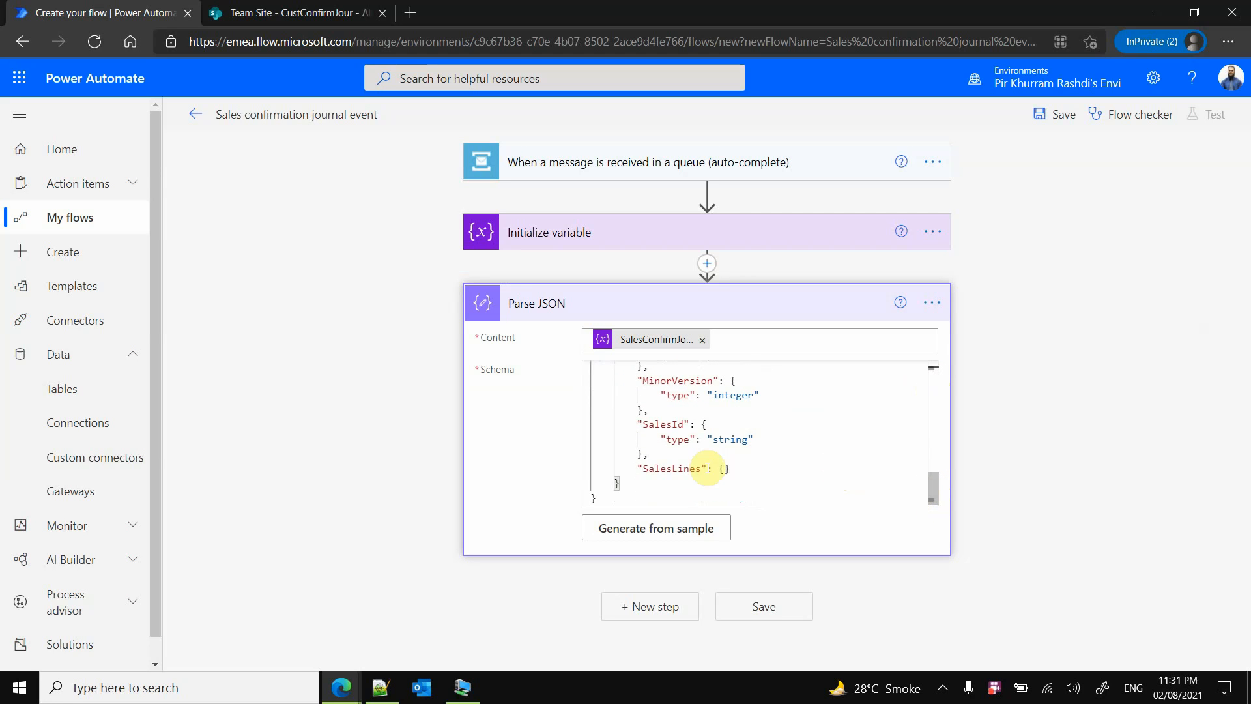
{"action": "left_click_drag", "start_coordinate": [642, 469], "coordinate": [731, 469]}
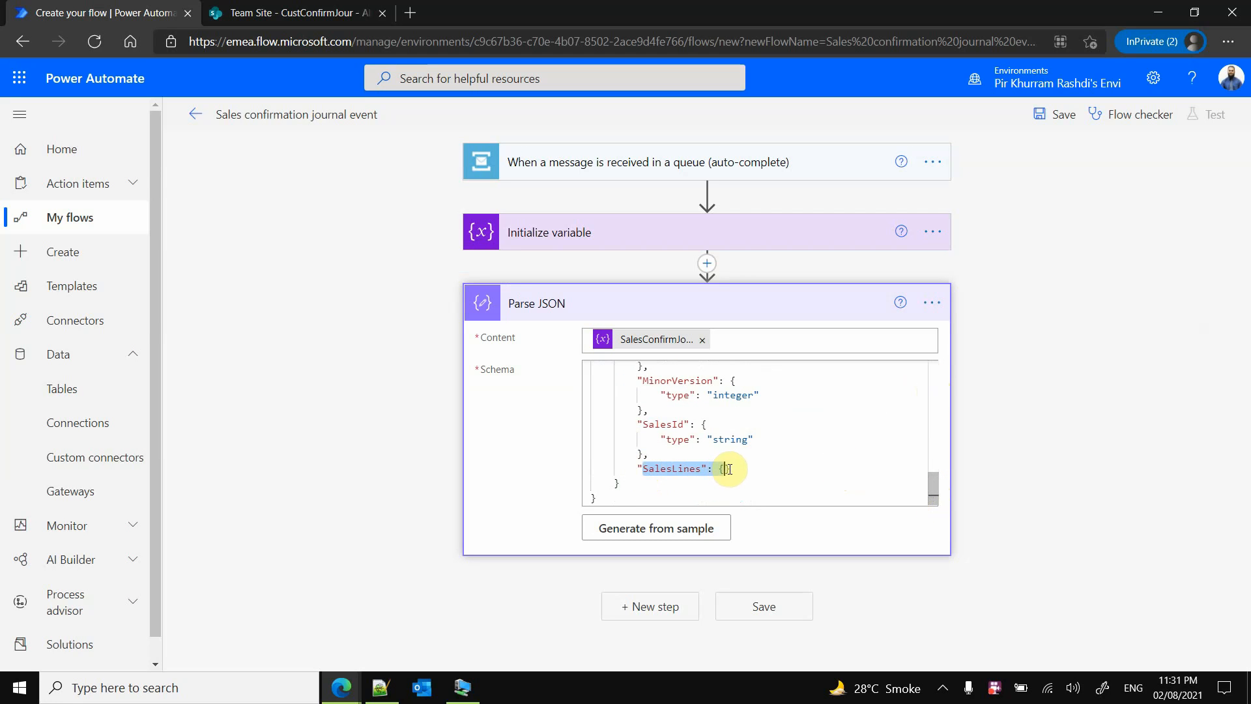
{"action": "left_click", "coordinate": [725, 468]}
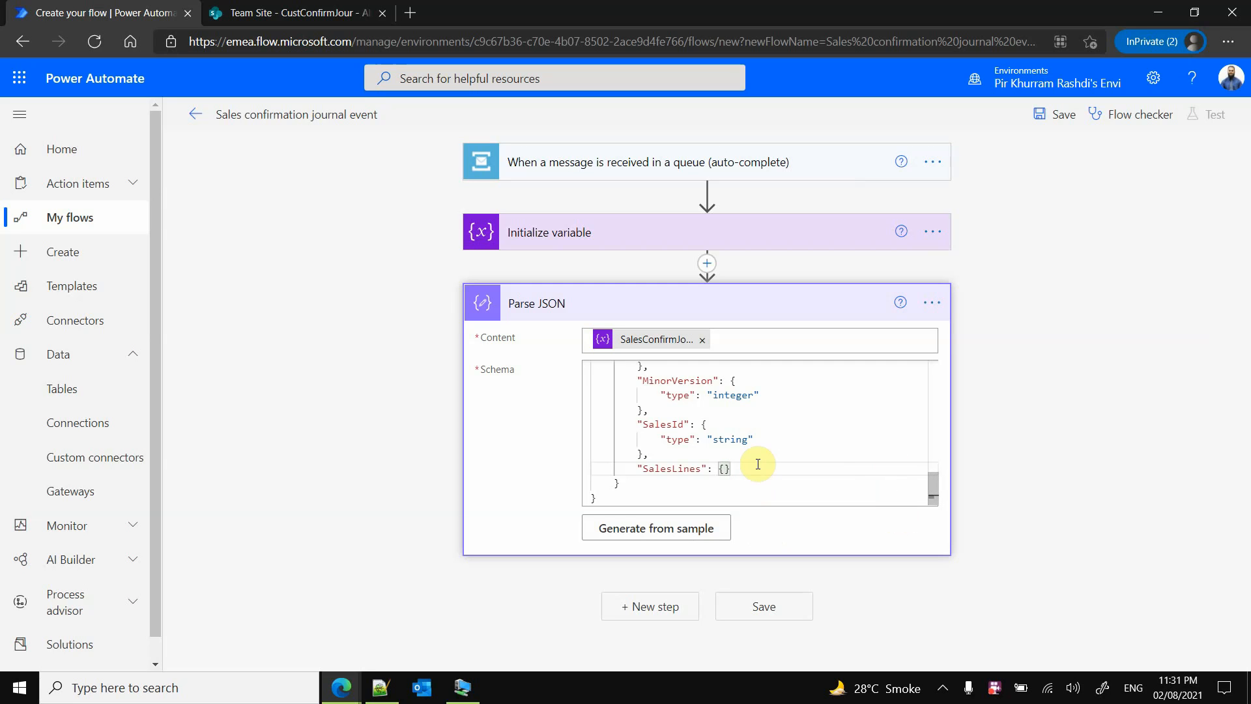
{"action": "left_click", "coordinate": [678, 469]}
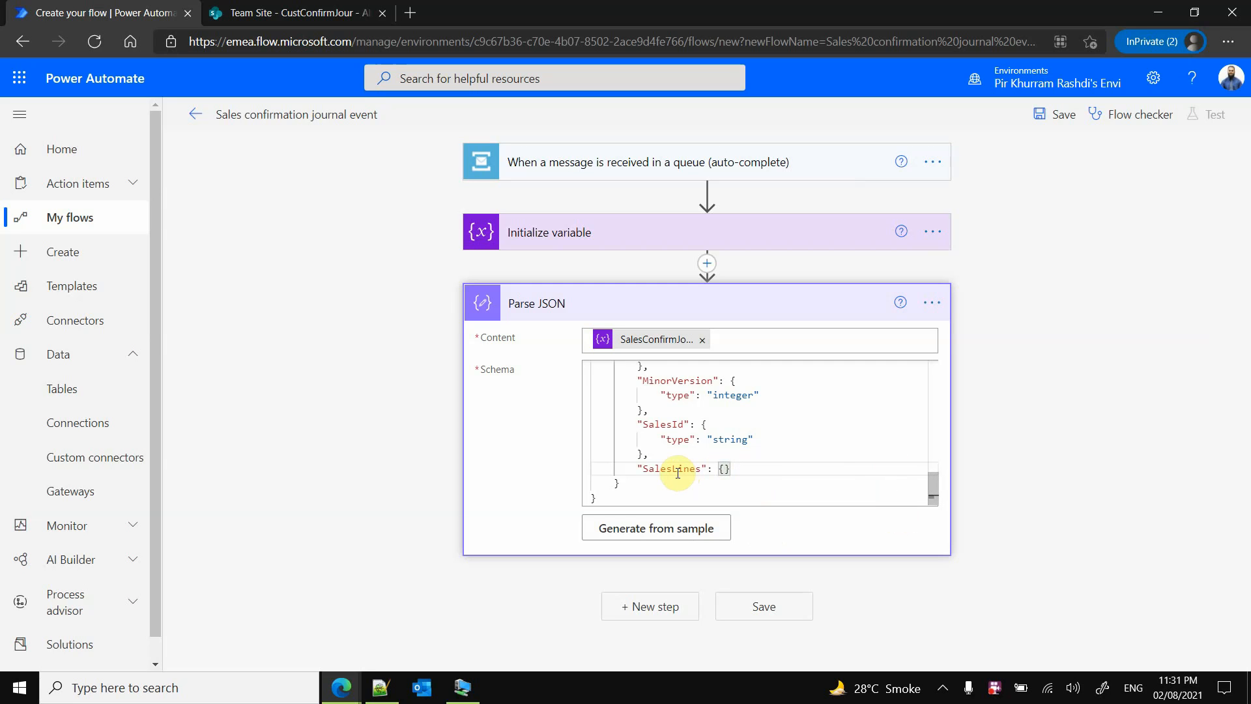
{"action": "left_click", "coordinate": [722, 471]}
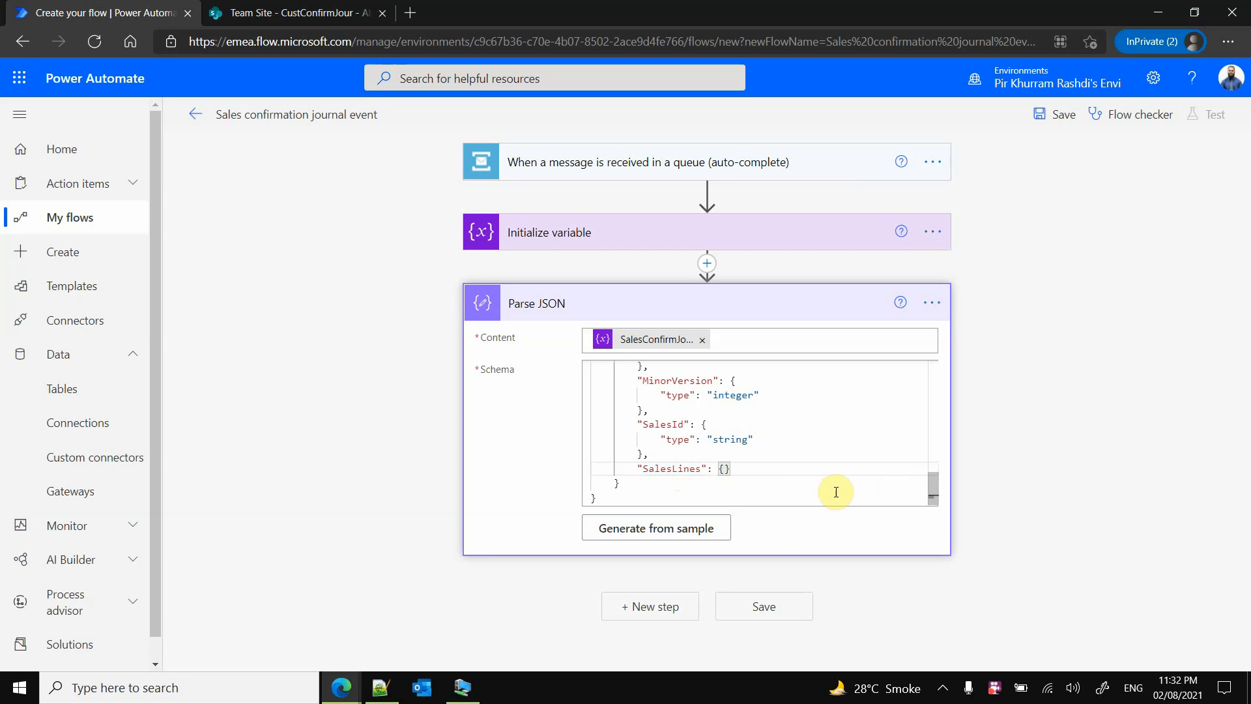
{"action": "left_click", "coordinate": [785, 603]}
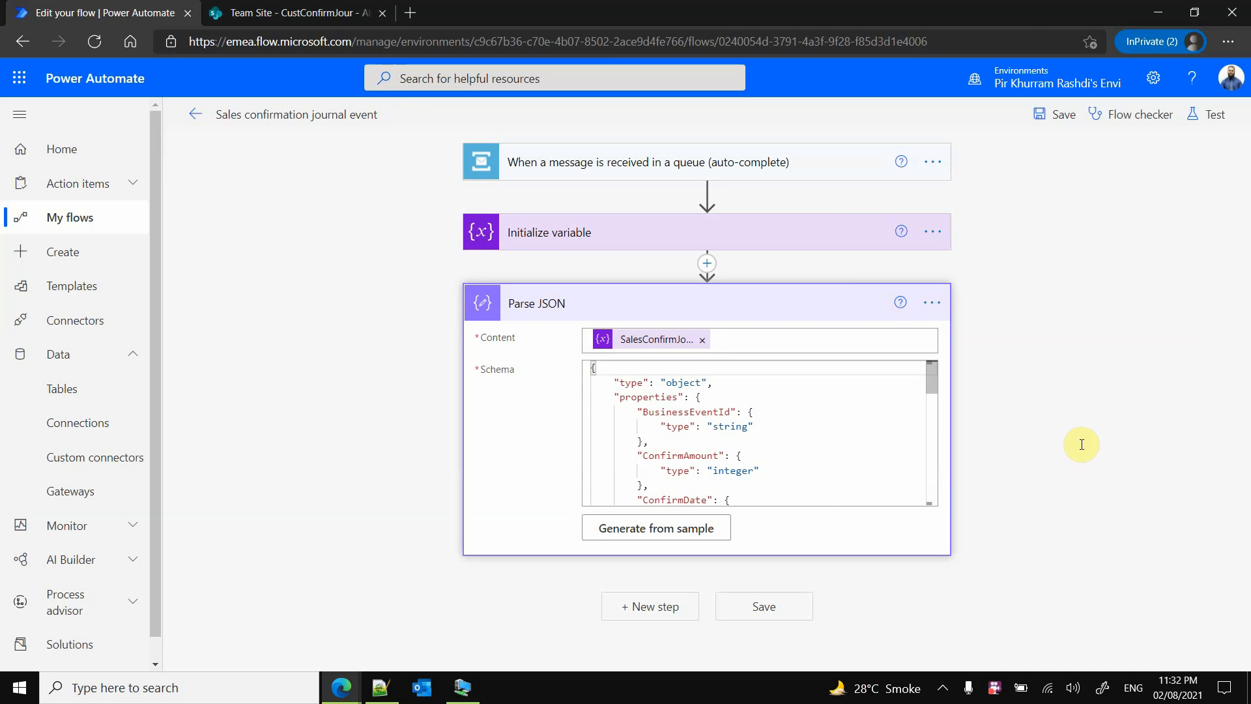
Switch to the D365 remote session, put the schema text file away, and open the All sales orders list in Accounts receivable
{"action": "left_click", "coordinate": [478, 690]}
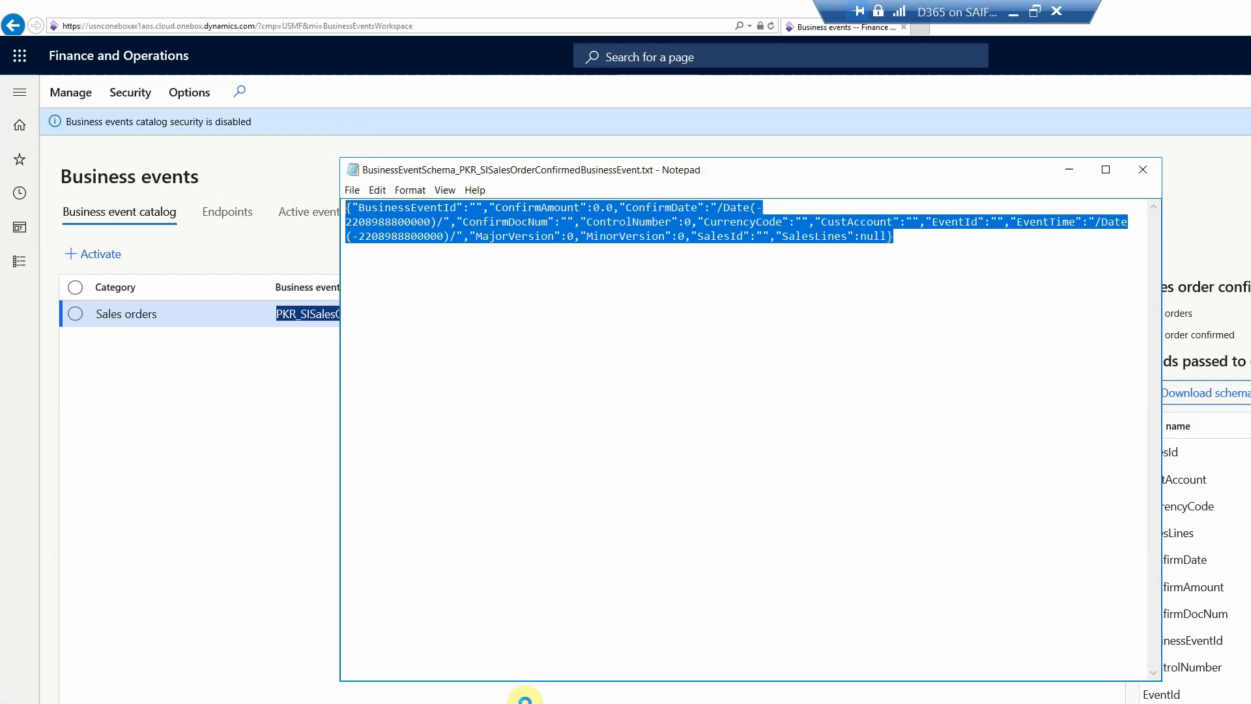
{"action": "left_click", "coordinate": [1007, 139]}
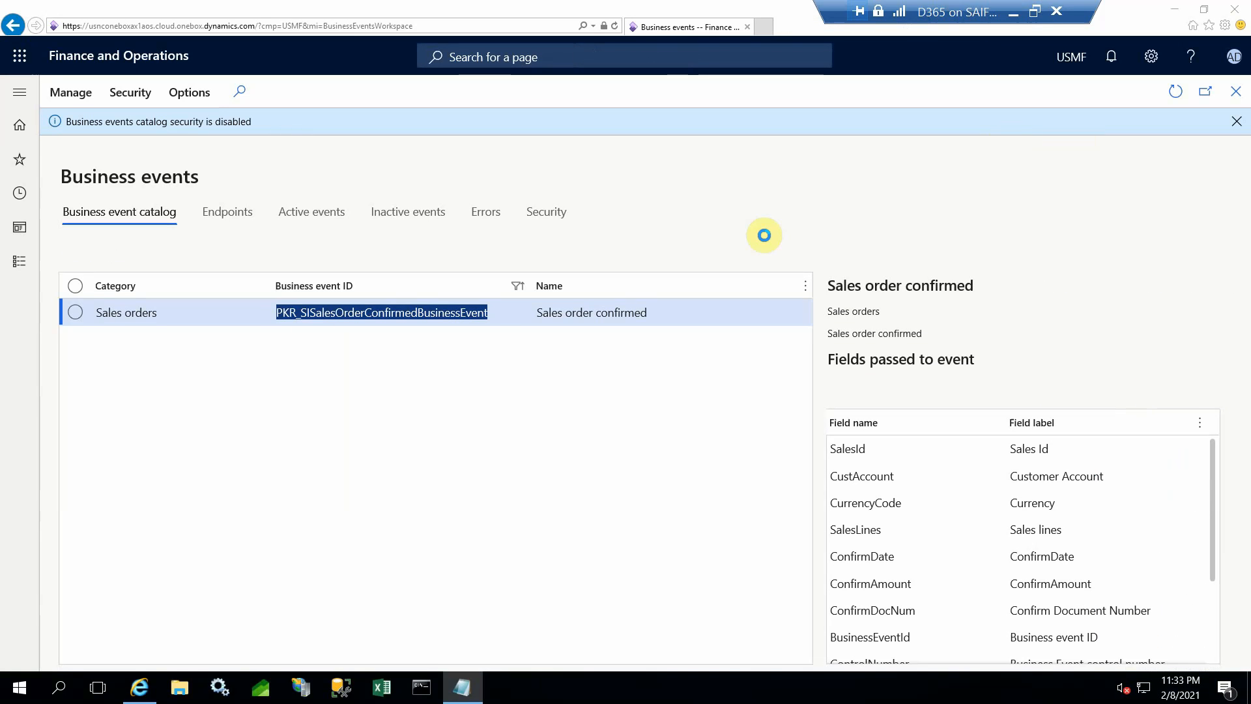
{"action": "left_click", "coordinate": [18, 262]}
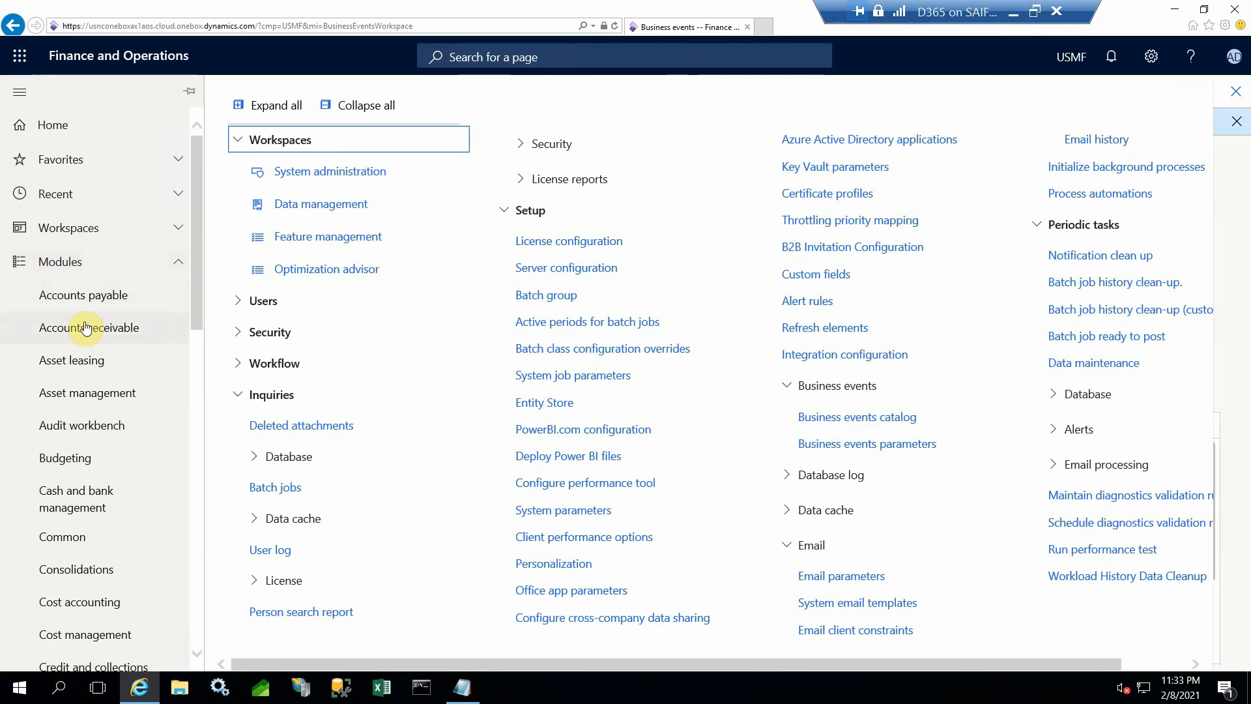
{"action": "left_click", "coordinate": [90, 328]}
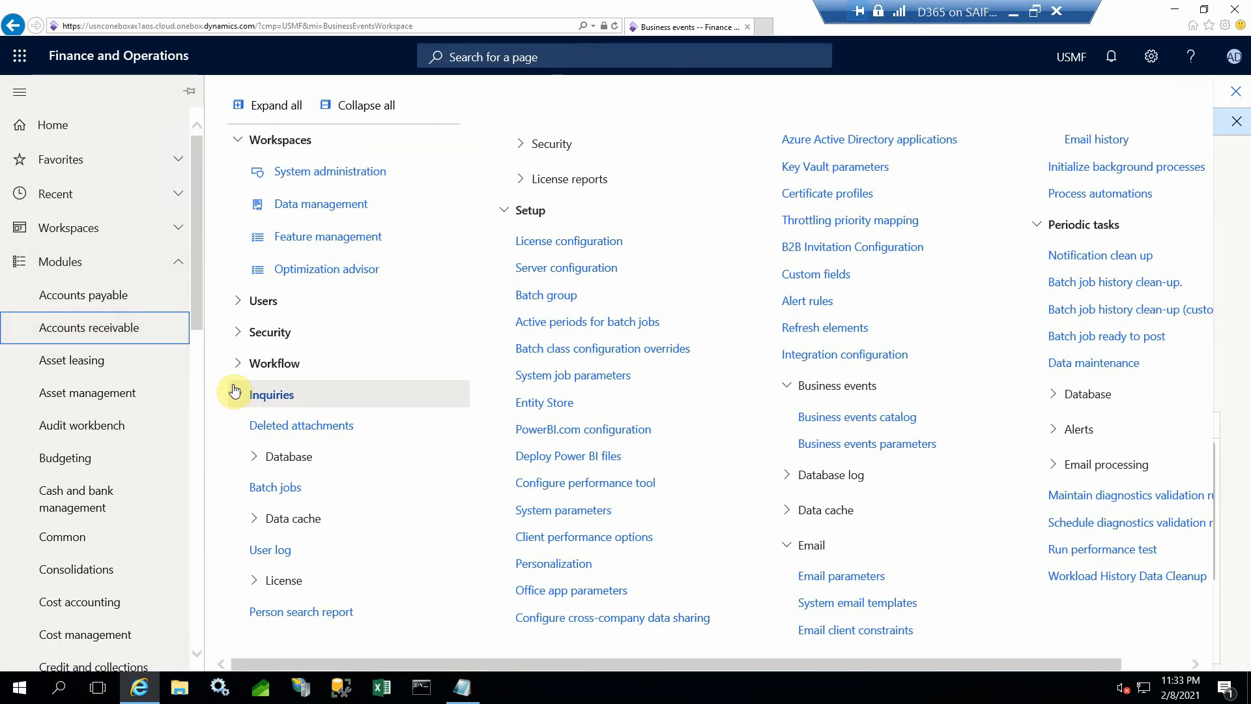
{"action": "left_click", "coordinate": [304, 409]}
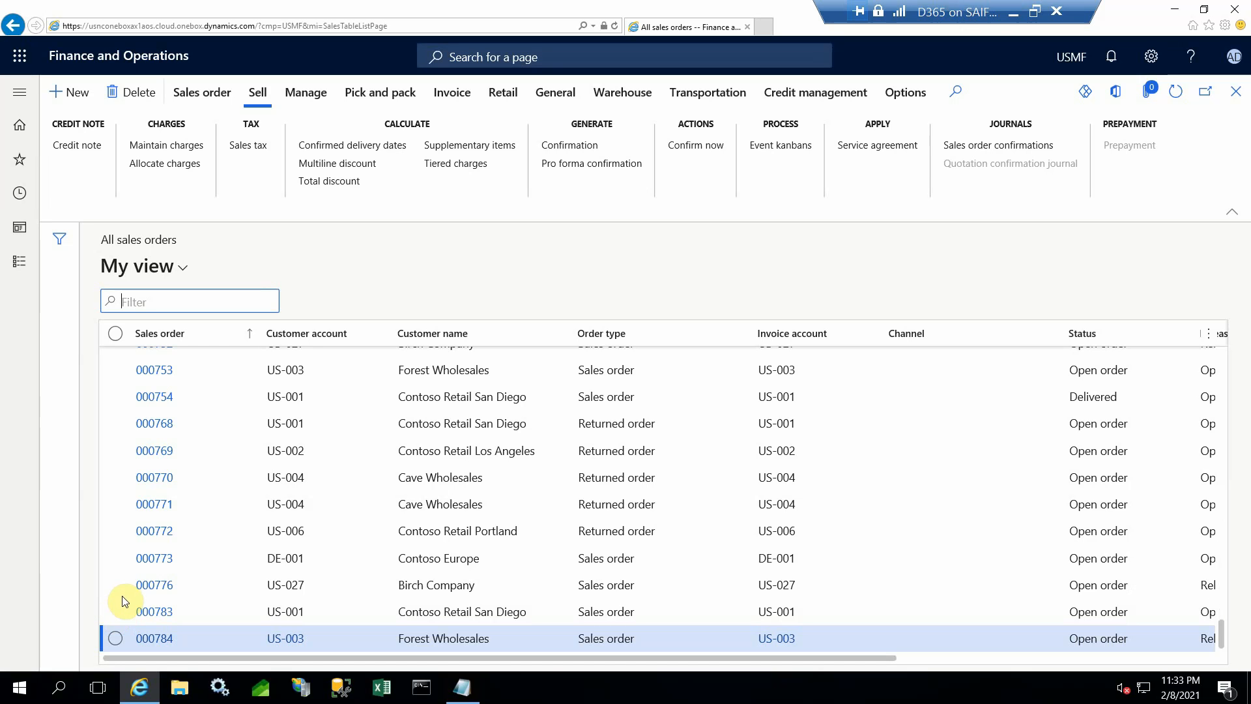
Select the second-to-last sales order, for Contoso Retail San Diego, and confirm it with Confirm now
{"action": "left_click", "coordinate": [116, 612]}
{"action": "left_click_drag", "start_coordinate": [377, 658], "coordinate": [951, 655]}
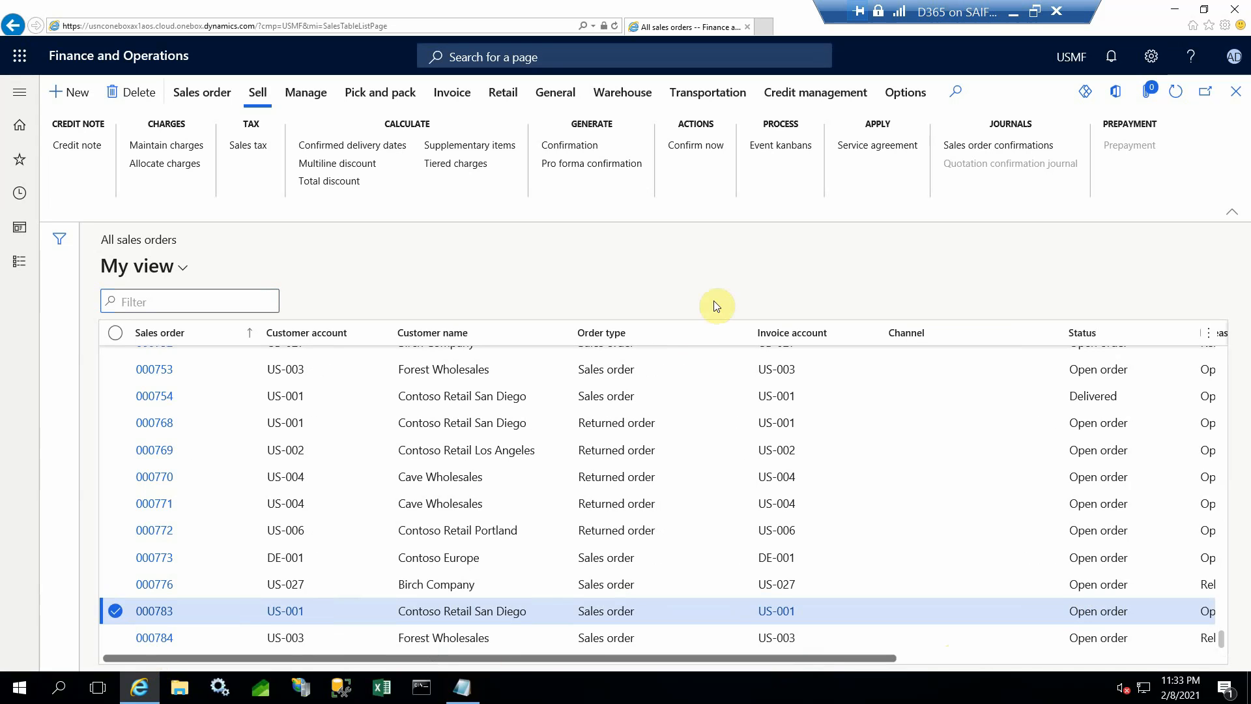
{"action": "left_click", "coordinate": [153, 658]}
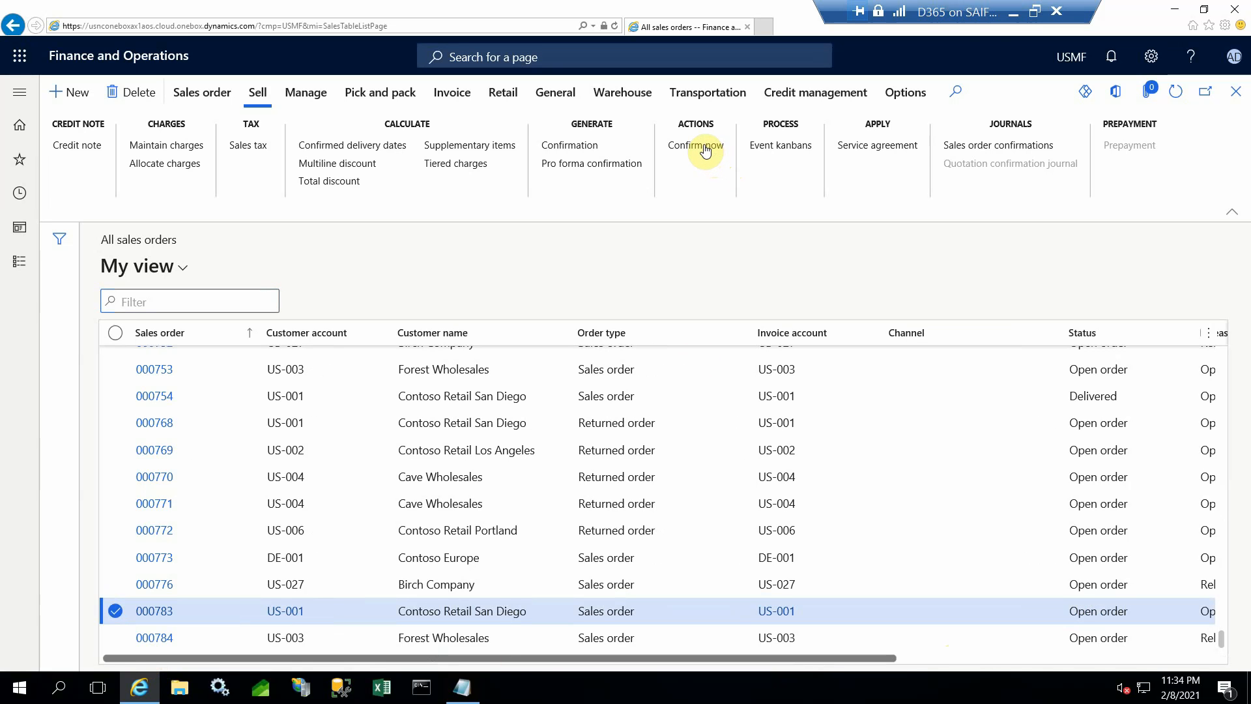
{"action": "left_click", "coordinate": [706, 150]}
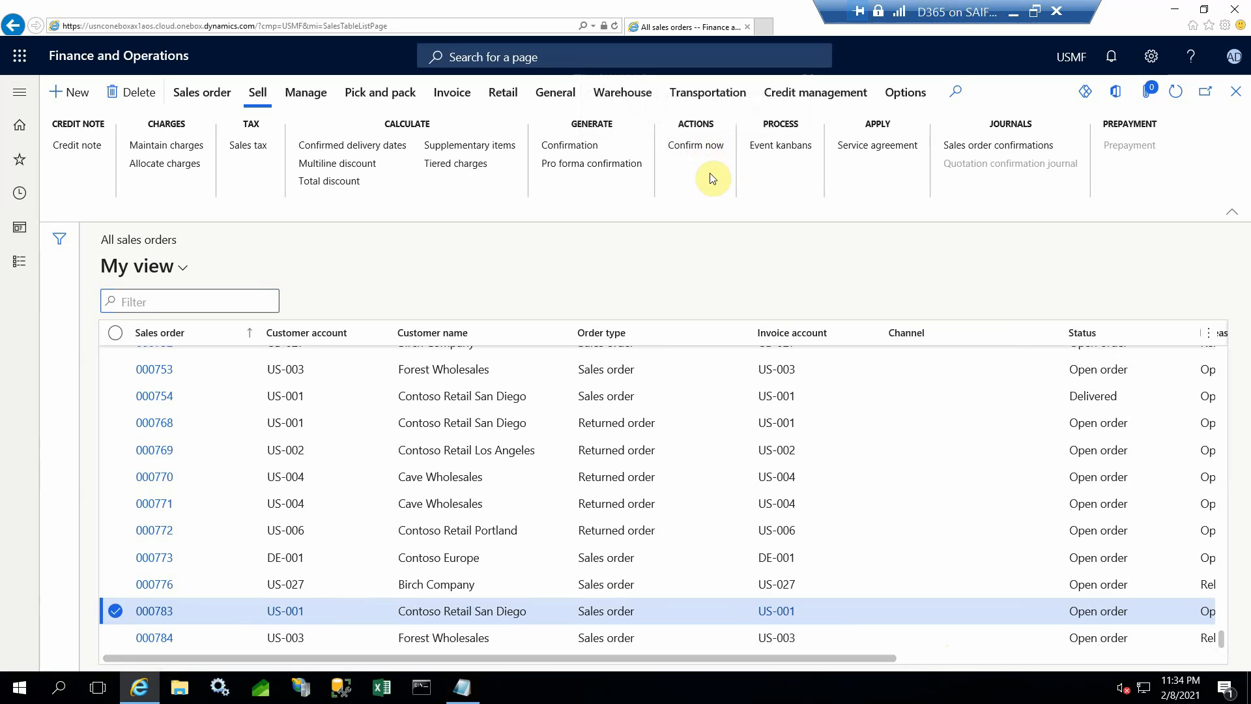
{"action": "left_click", "coordinate": [707, 146]}
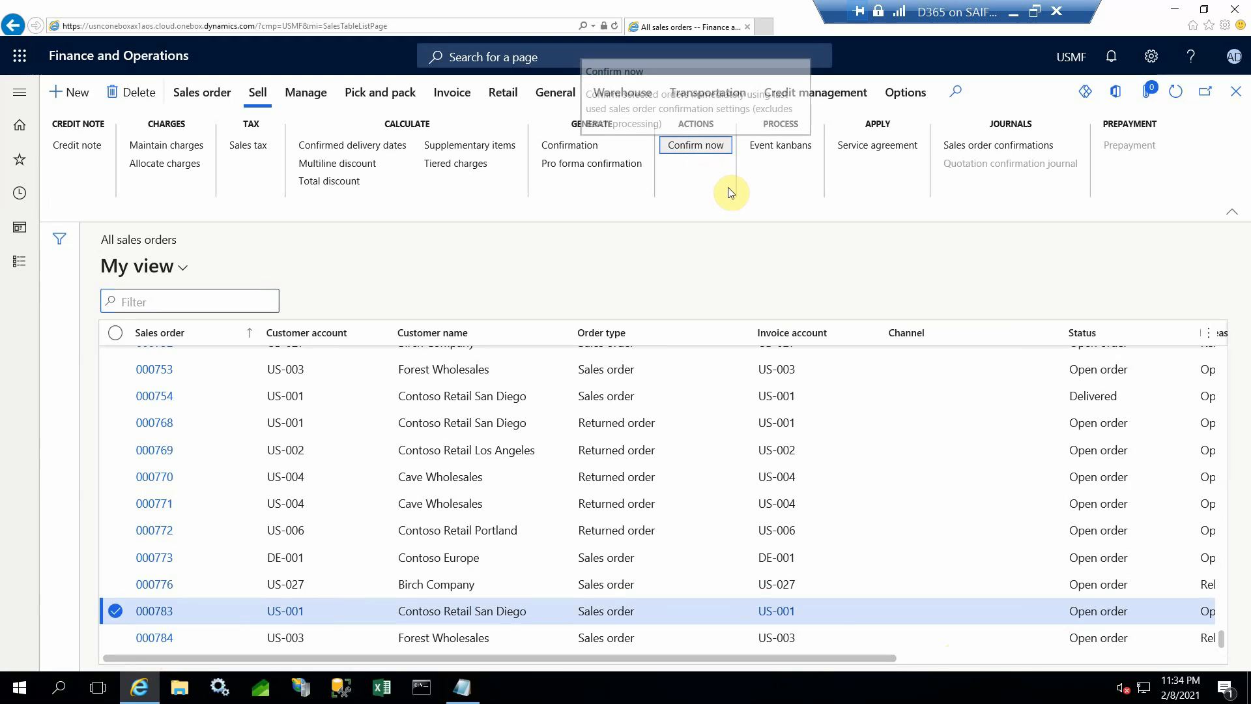
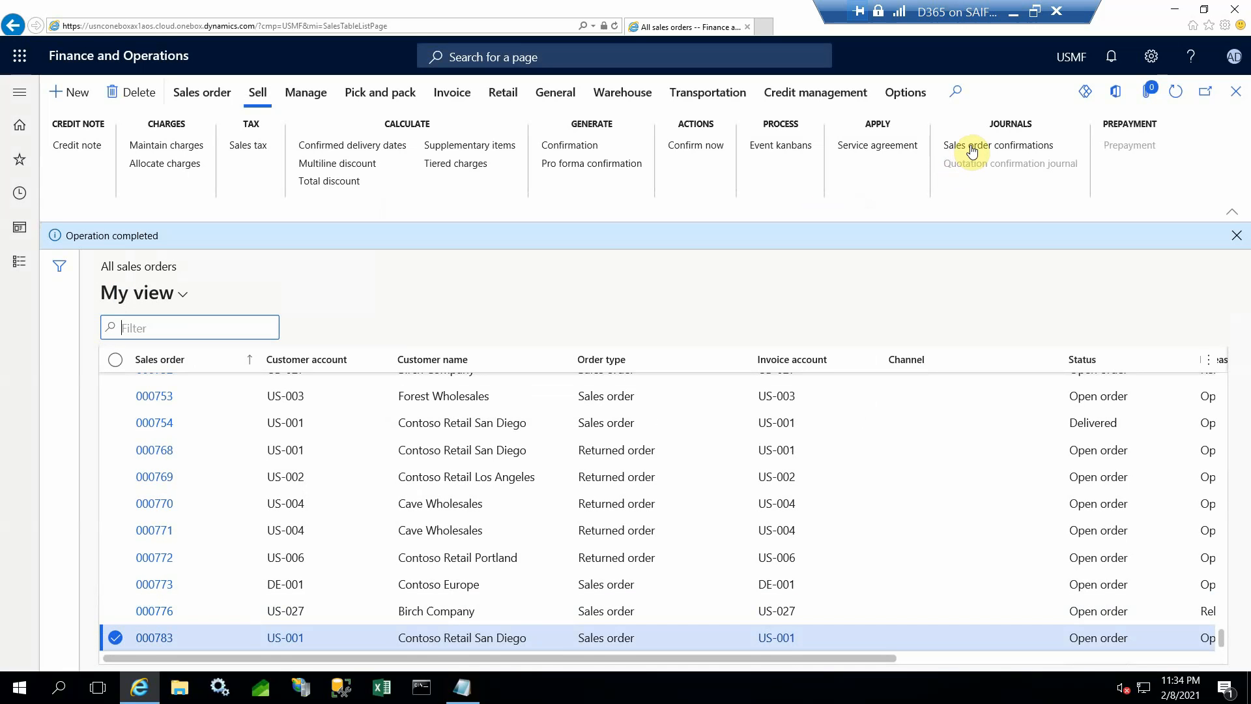
Open the order's sales order confirmations journal and inspect the lines of the latest confirmation
{"action": "left_click", "coordinate": [972, 150]}
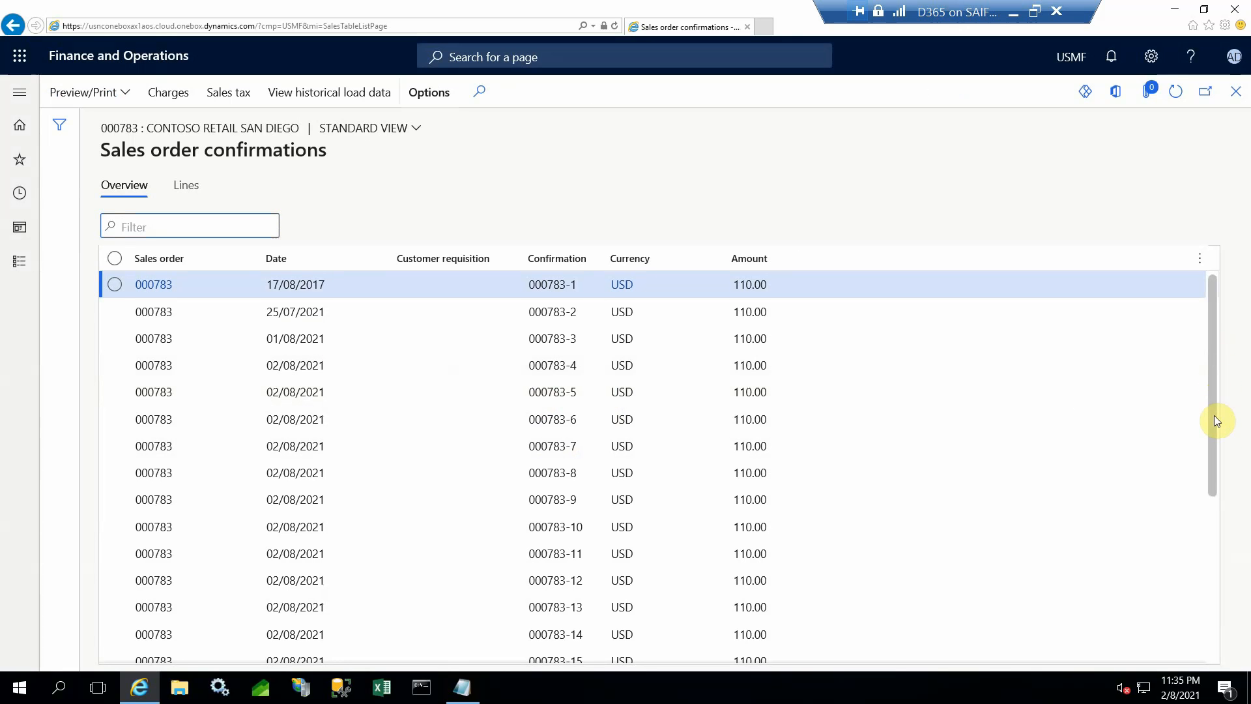
{"action": "left_click_drag", "start_coordinate": [1214, 484], "coordinate": [1219, 608]}
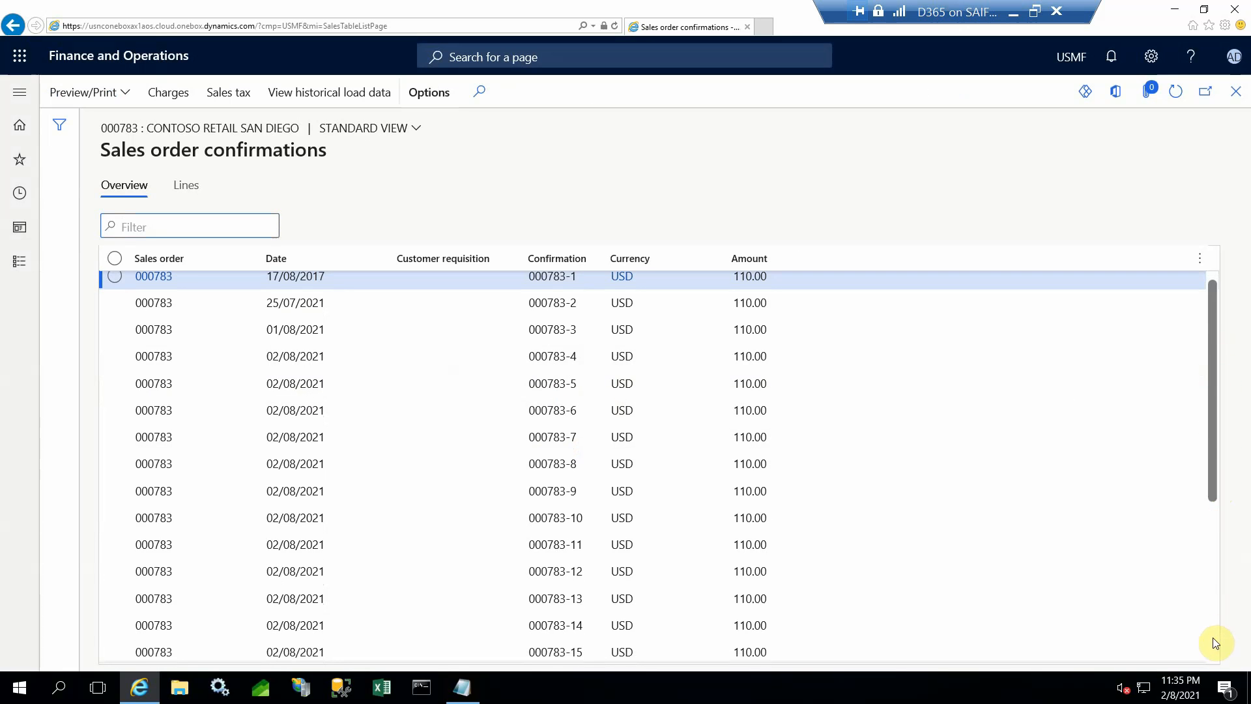
{"action": "scroll", "coordinate": [1215, 643], "scroll_direction": "down", "scroll_amount": 3}
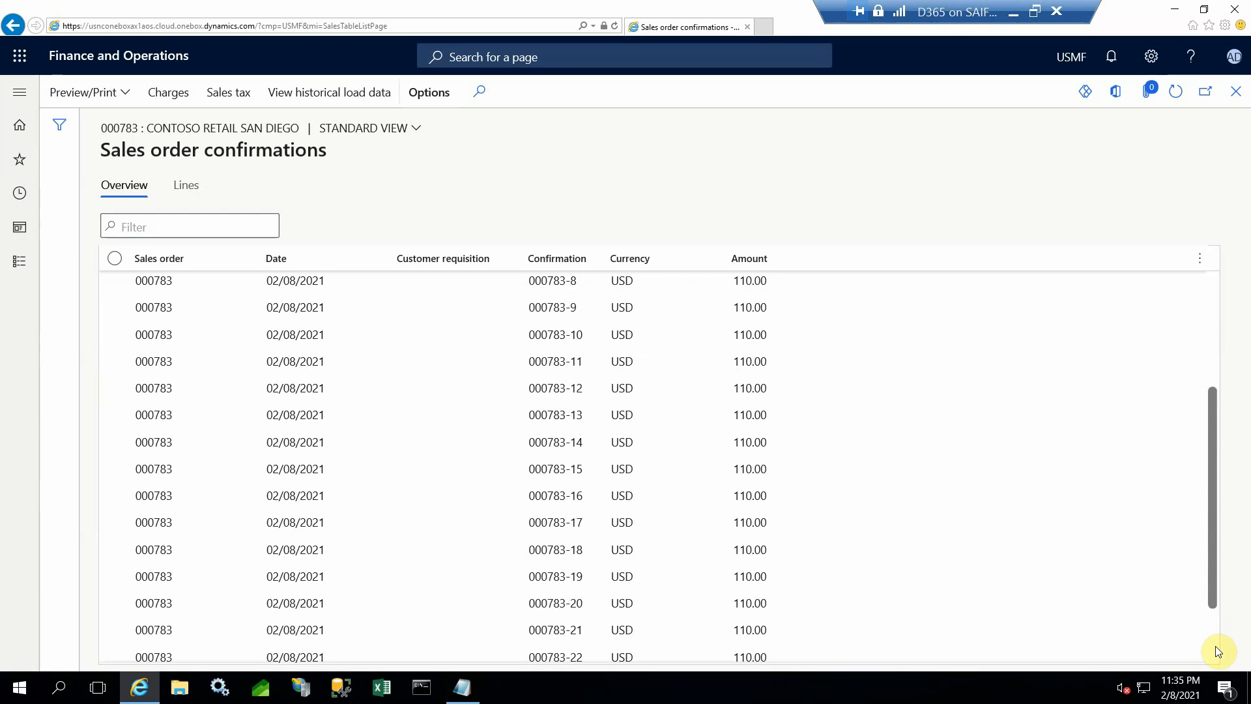
{"action": "scroll", "coordinate": [1217, 652], "scroll_direction": "down", "scroll_amount": 2}
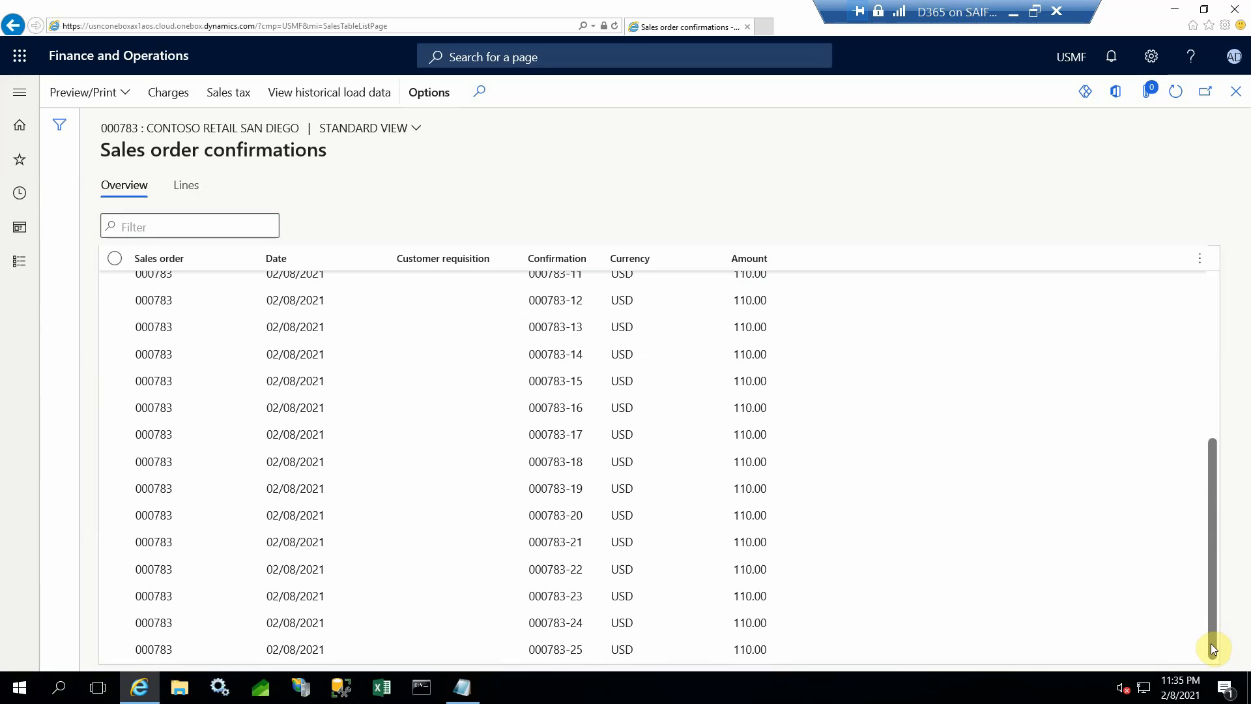
{"action": "left_click", "coordinate": [116, 649]}
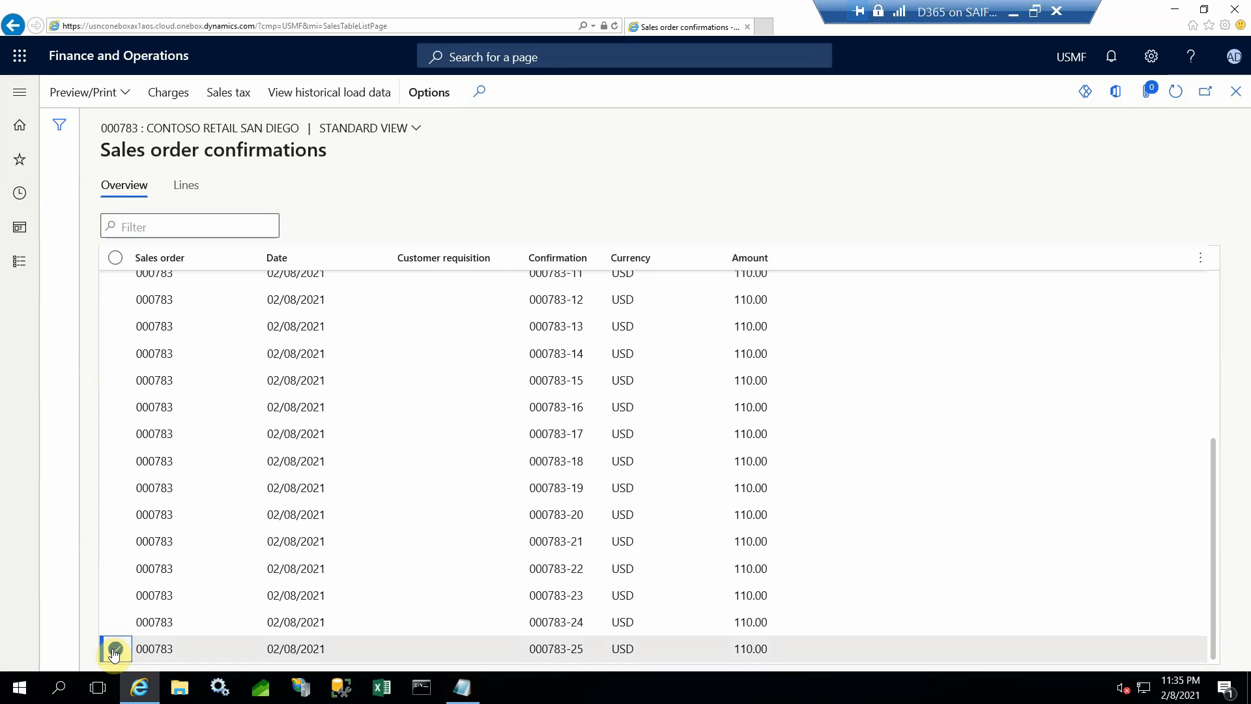
{"action": "left_click", "coordinate": [186, 187]}
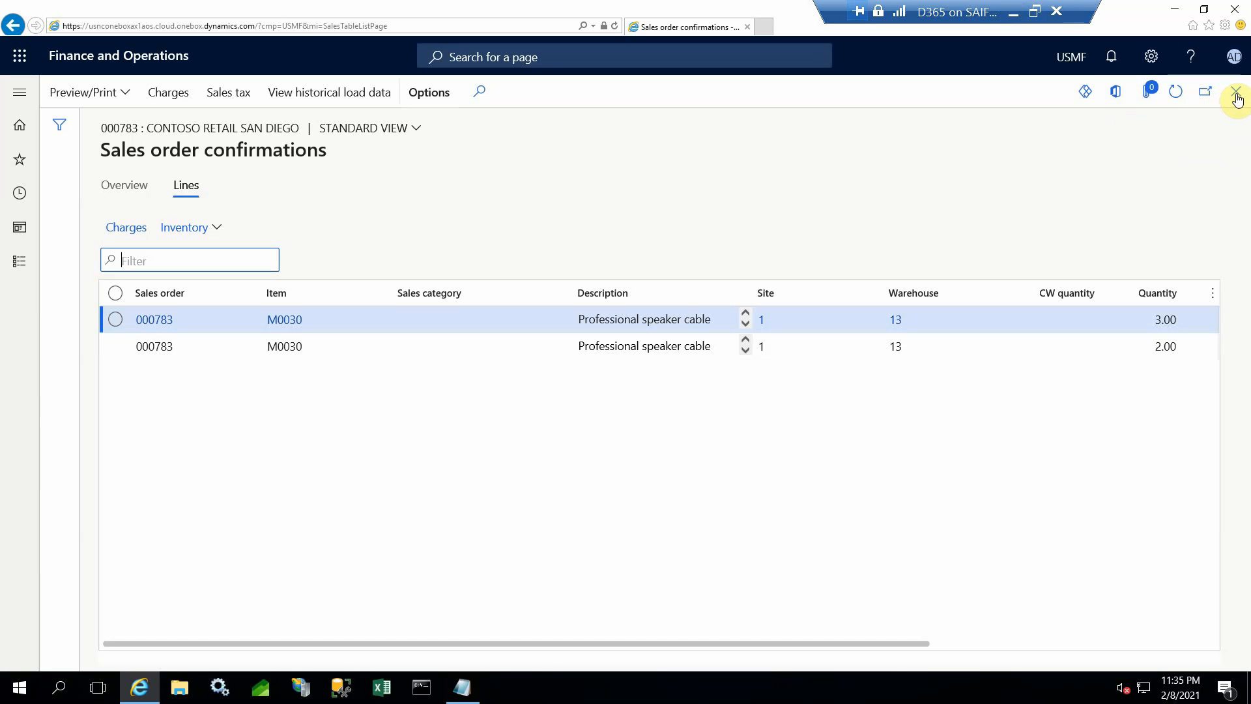
Switch back to Power Automate, save the Sales confirmation journal event flow, and check it for errors and warnings
{"action": "left_click", "coordinate": [1014, 8]}
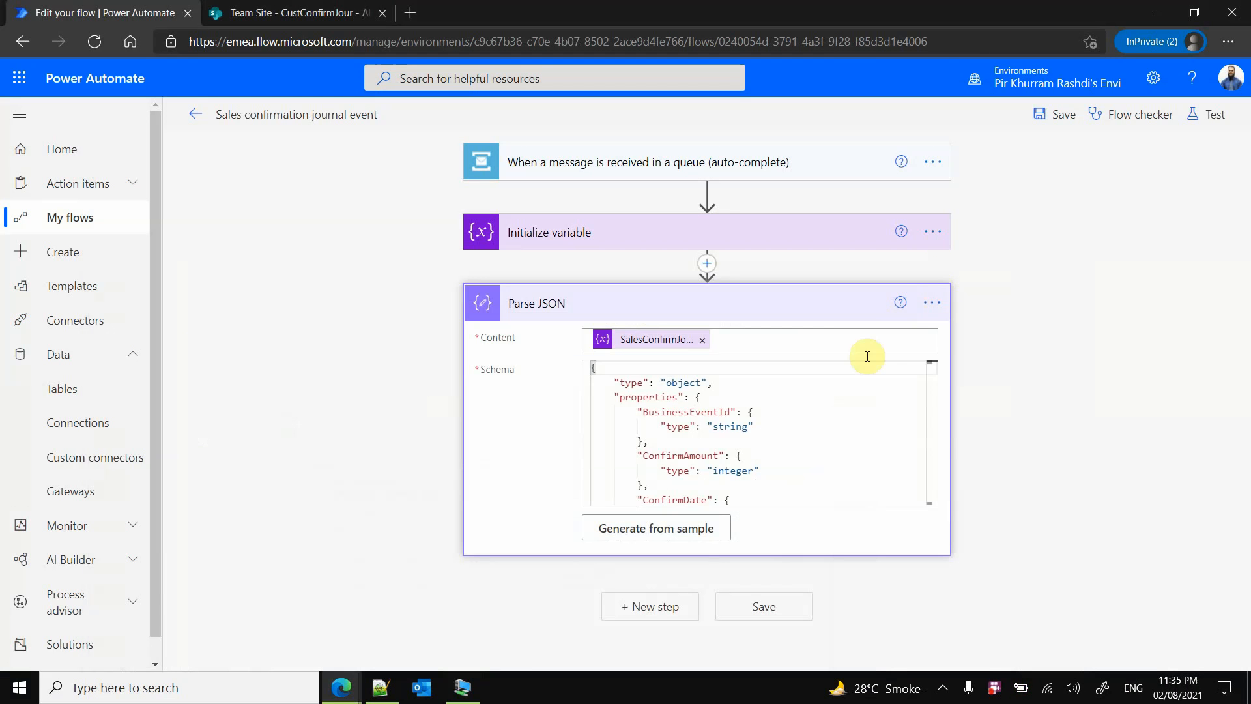
{"action": "left_click", "coordinate": [1059, 116]}
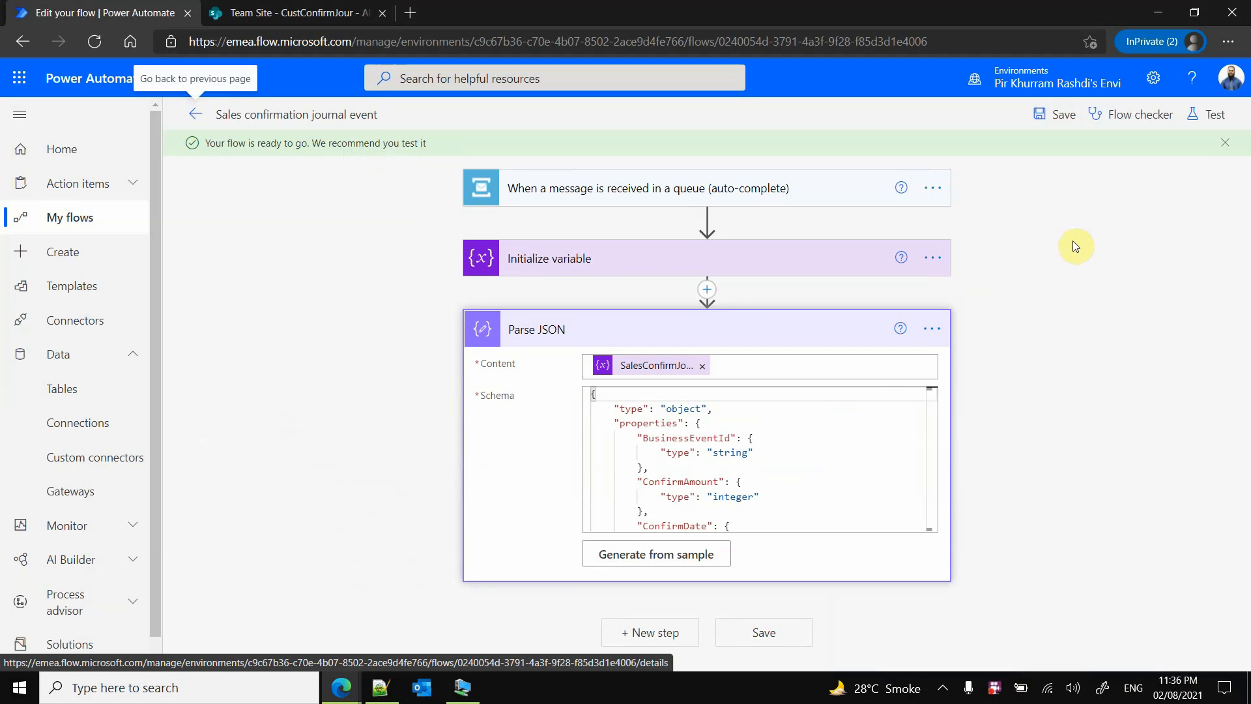
{"action": "left_click", "coordinate": [1137, 116]}
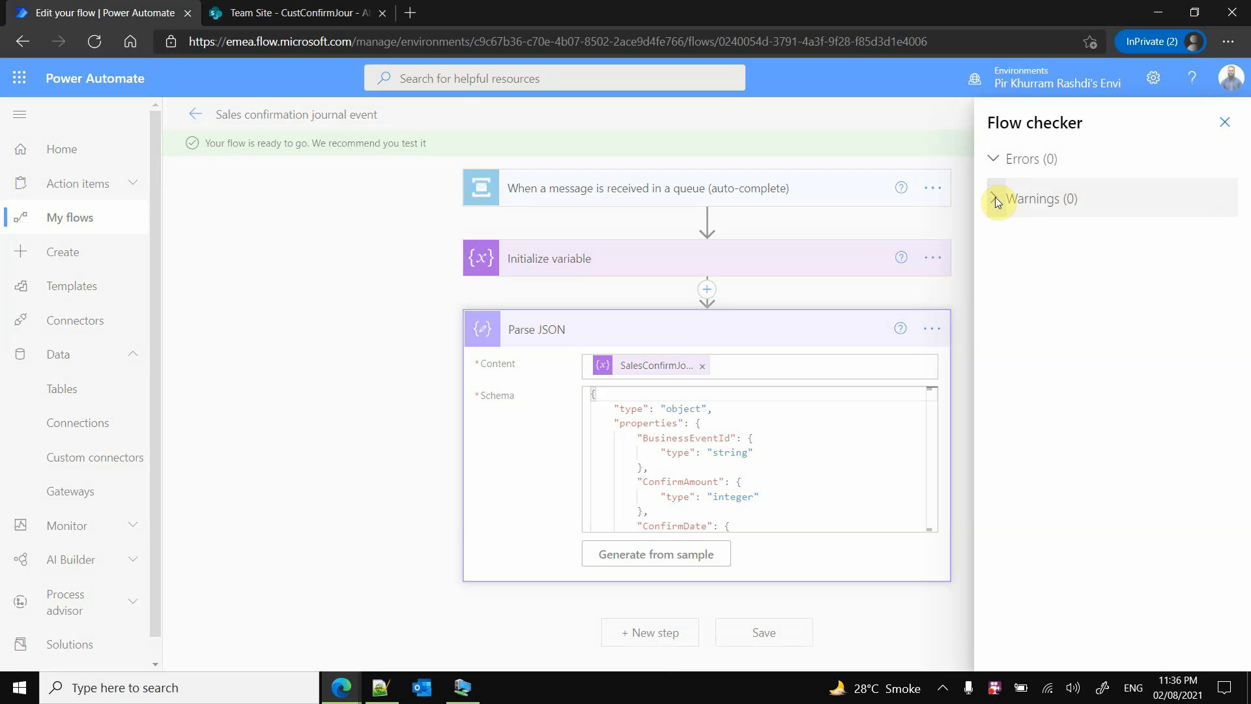
Close the flow checker and test the flow automatically with the recently used trigger's succeeded run
{"action": "left_click", "coordinate": [1227, 127]}
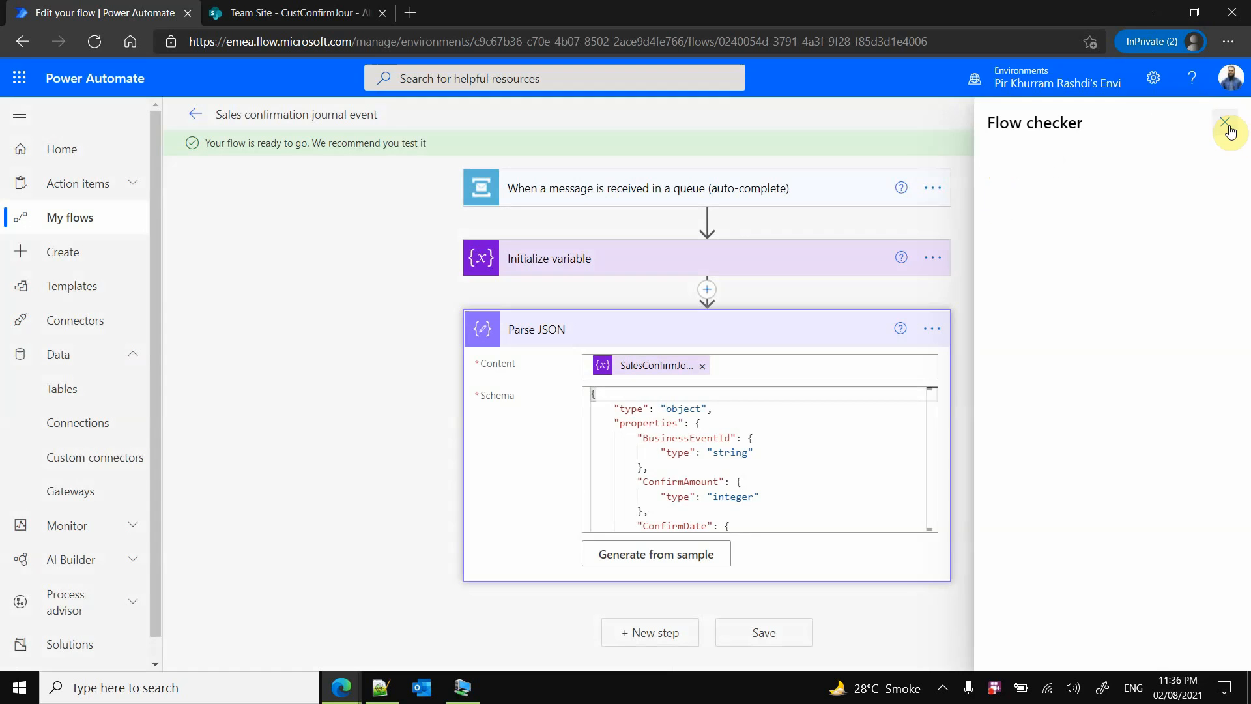
{"action": "left_click", "coordinate": [1217, 116]}
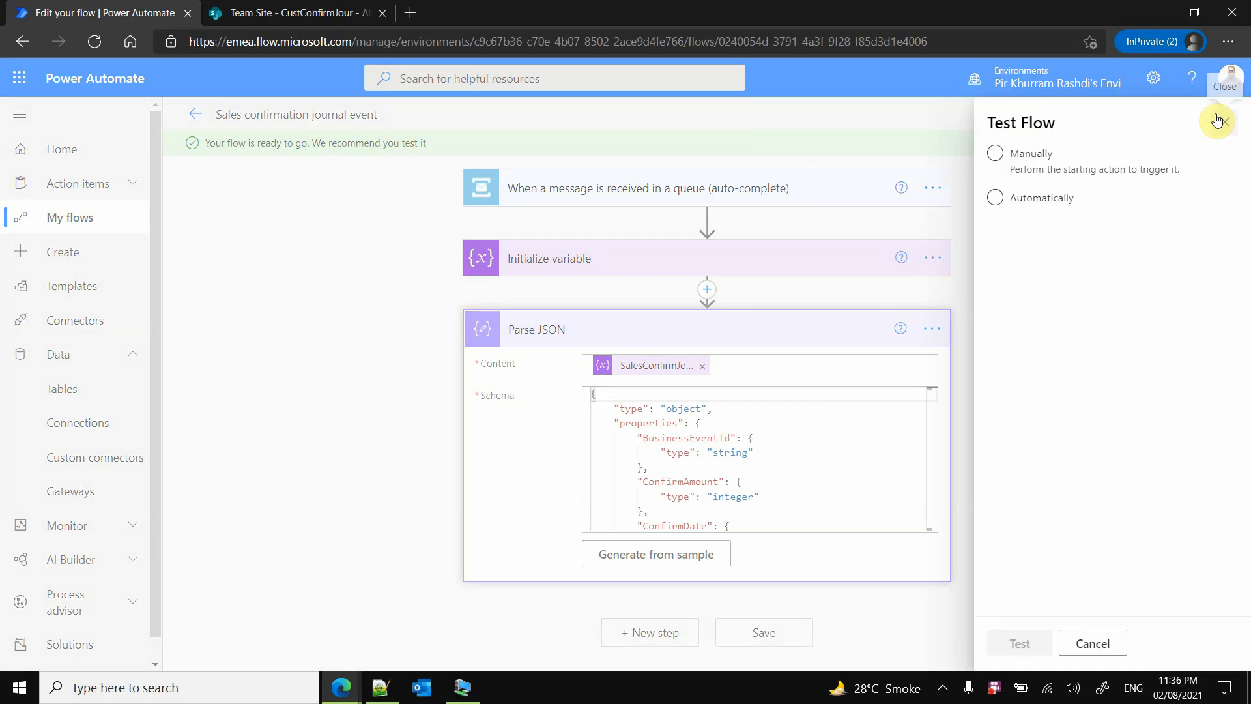
{"action": "left_click", "coordinate": [1023, 202]}
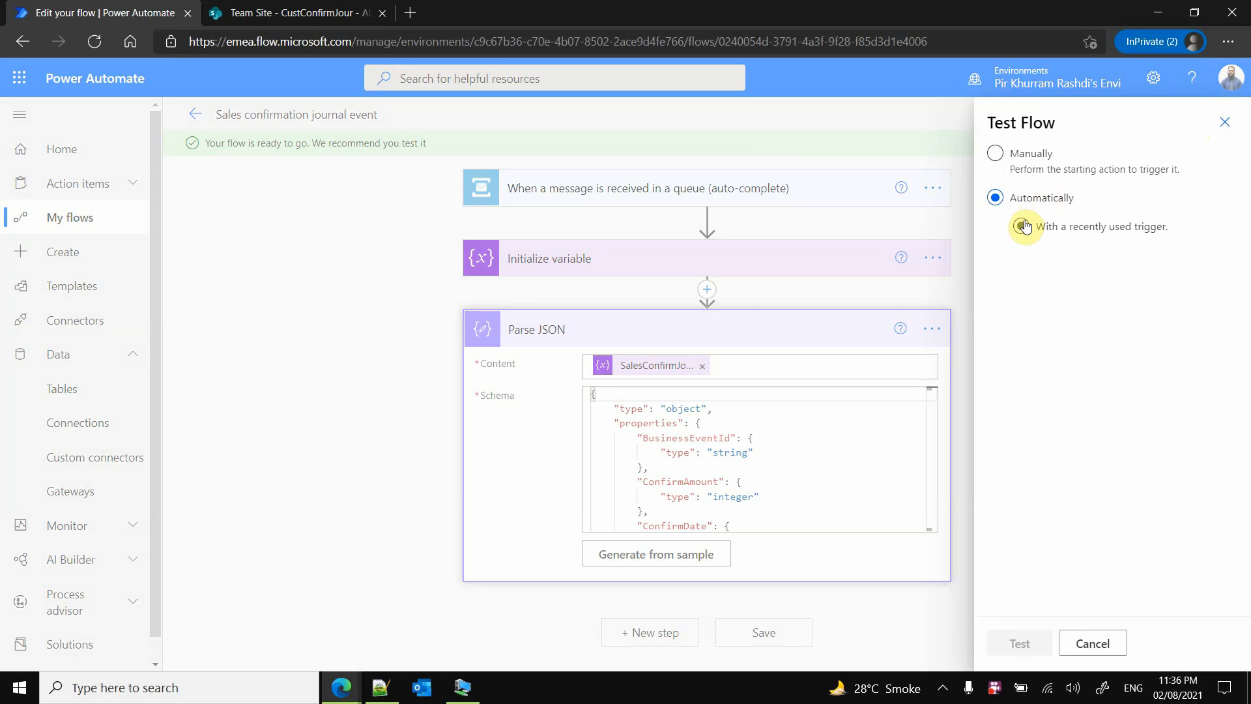
{"action": "left_click", "coordinate": [1021, 226]}
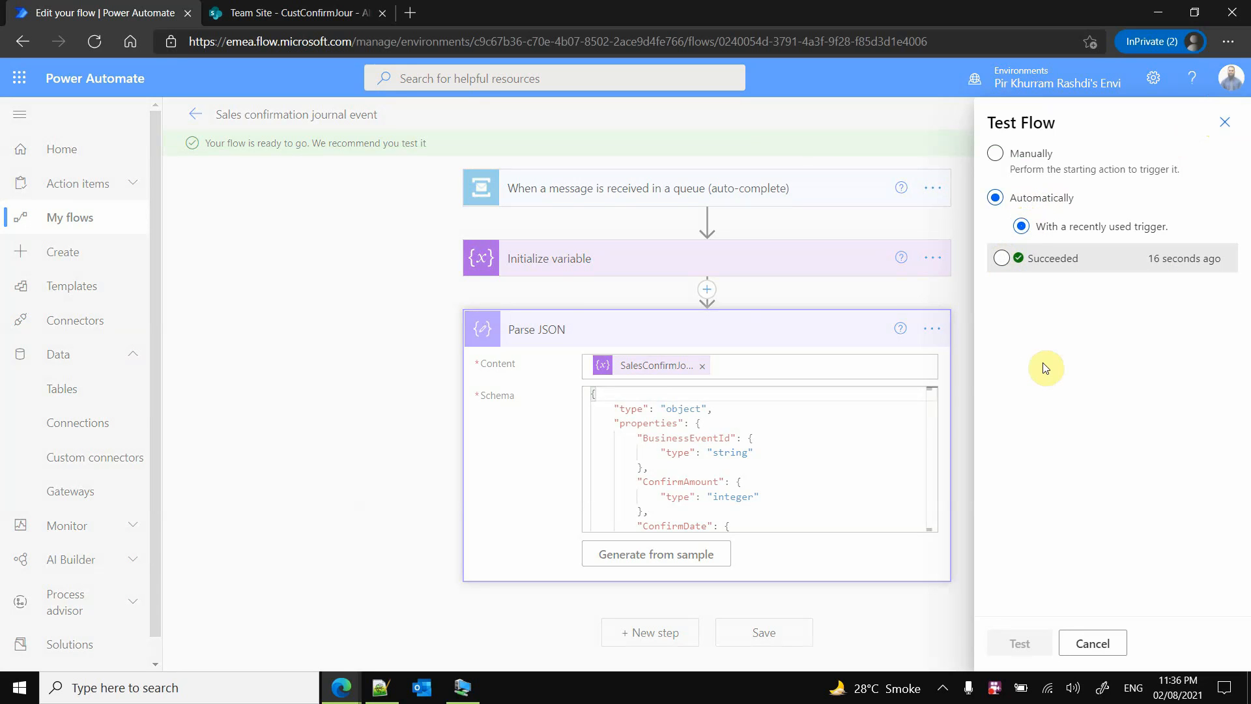
{"action": "left_click", "coordinate": [1002, 261]}
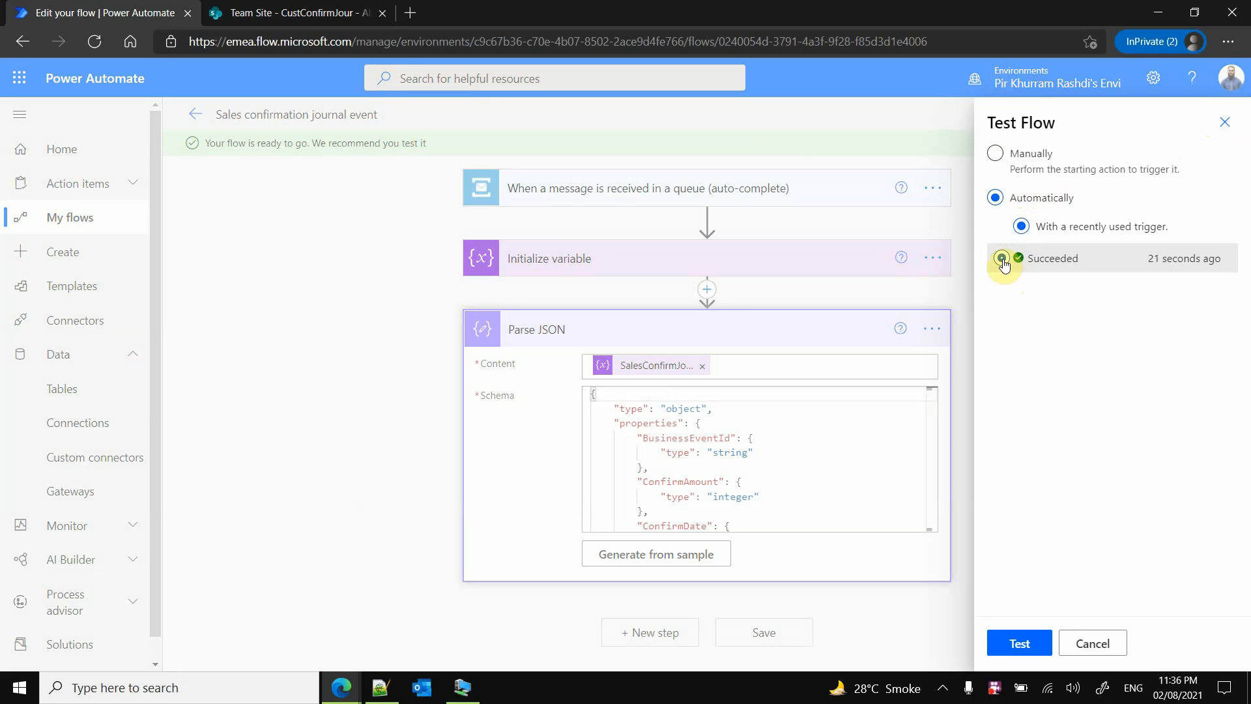
{"action": "left_click", "coordinate": [1036, 642]}
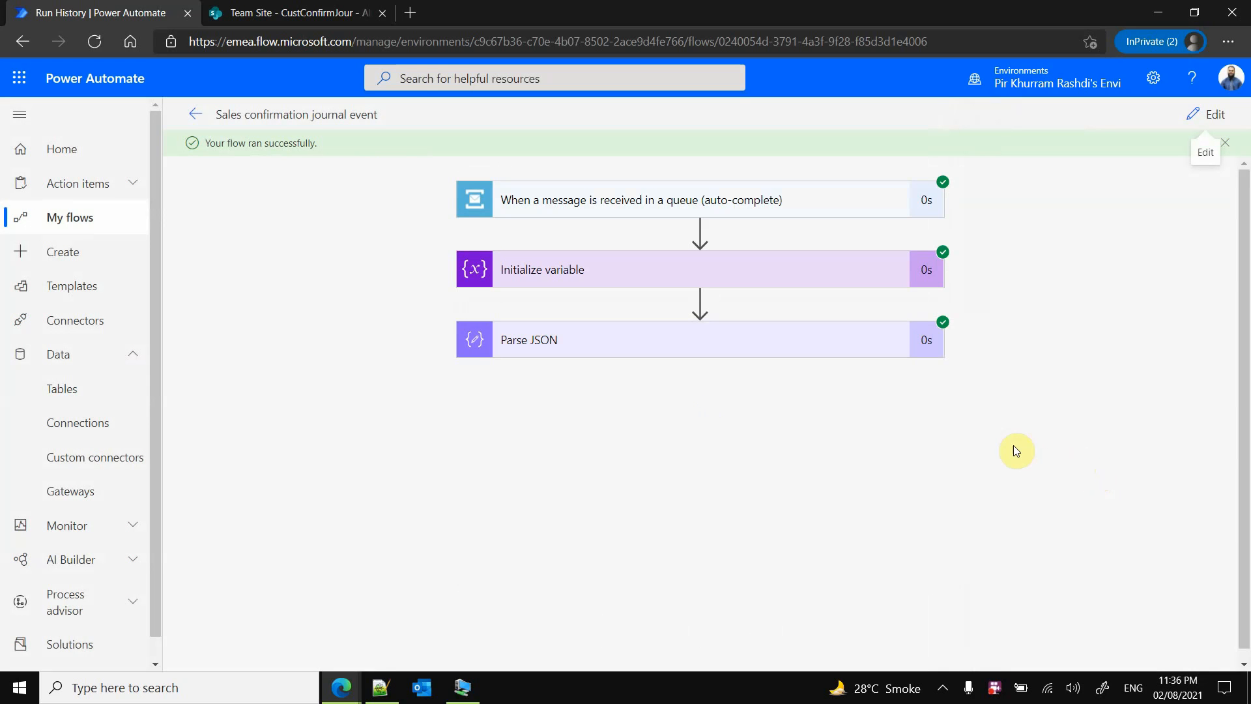
Examine the run's Initialize variable value and the Parse JSON inputs down to the SalesLines entry of the schema
{"action": "left_click", "coordinate": [894, 273]}
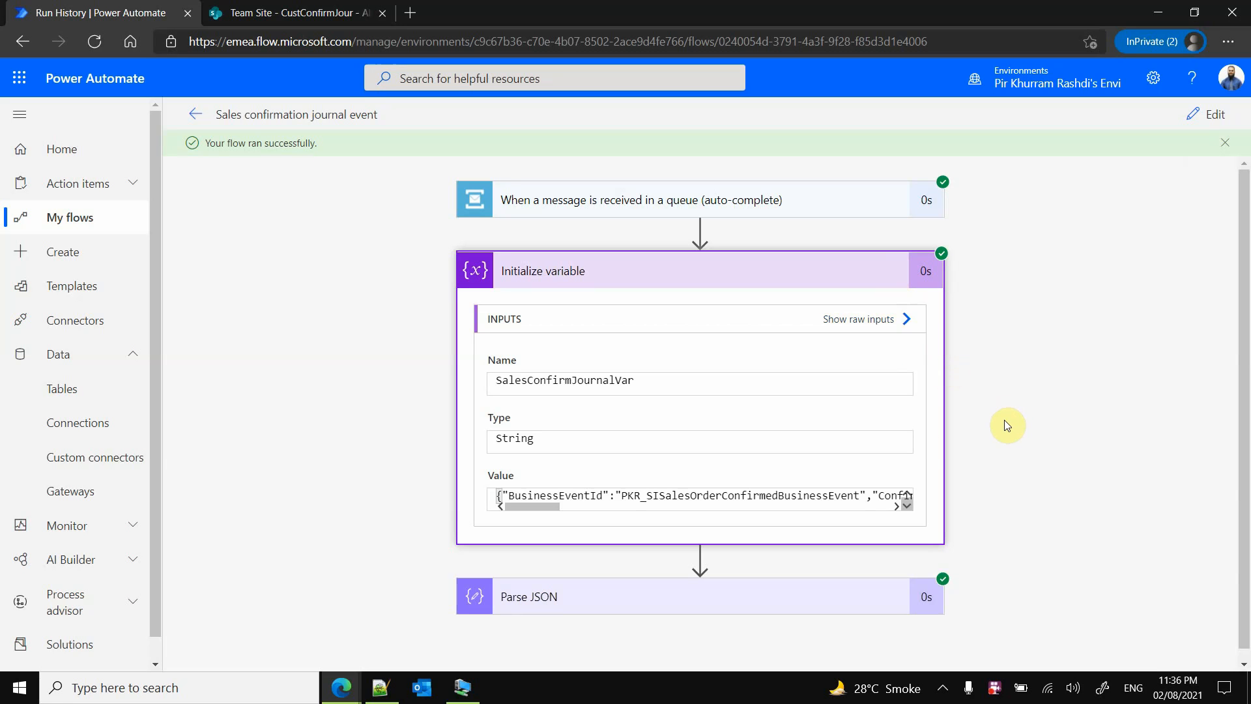
{"action": "mouse_move", "coordinate": [546, 508]}
{"action": "left_mouse_down"}
{"action": "mouse_move", "coordinate": [811, 521]}
{"action": "mouse_move", "coordinate": [880, 503]}
{"action": "mouse_move", "coordinate": [538, 508]}
{"action": "left_mouse_up"}
{"action": "scroll", "coordinate": [1172, 504], "scroll_direction": "down", "scroll_amount": 1}
{"action": "left_click", "coordinate": [884, 582]}
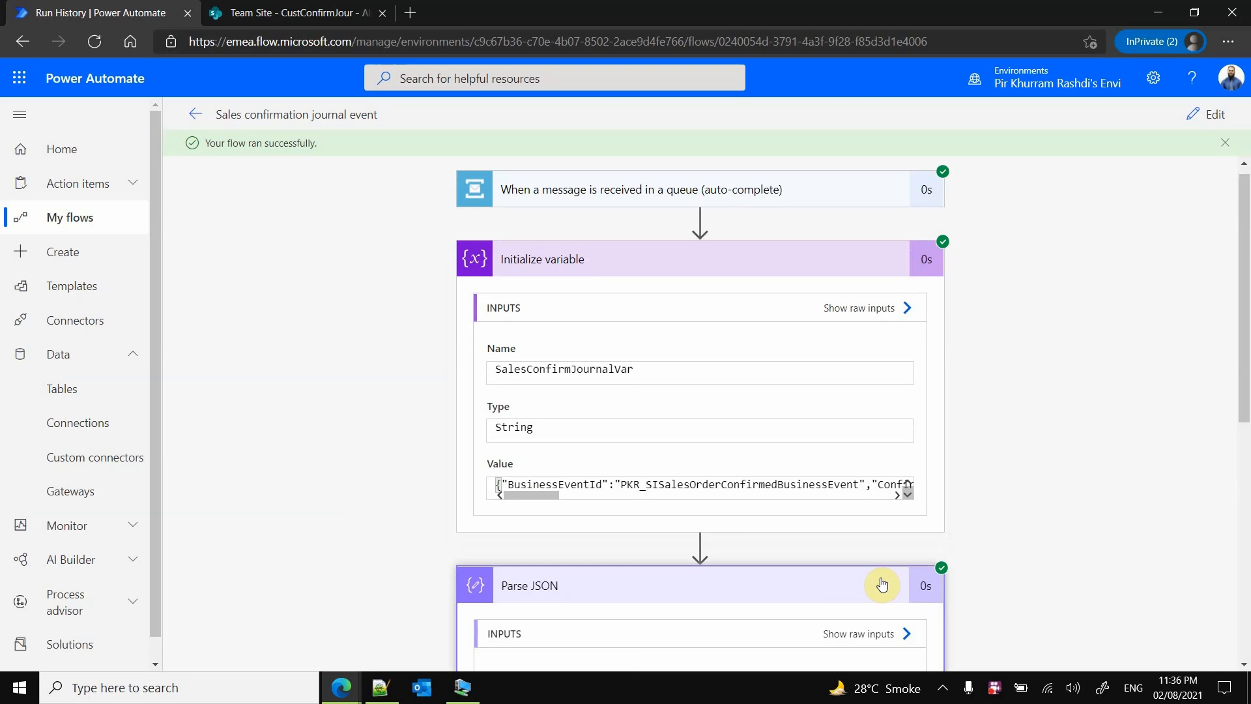
{"action": "scroll", "coordinate": [882, 579], "scroll_direction": "down", "scroll_amount": 3}
{"action": "scroll", "coordinate": [882, 577], "scroll_direction": "down", "scroll_amount": 2}
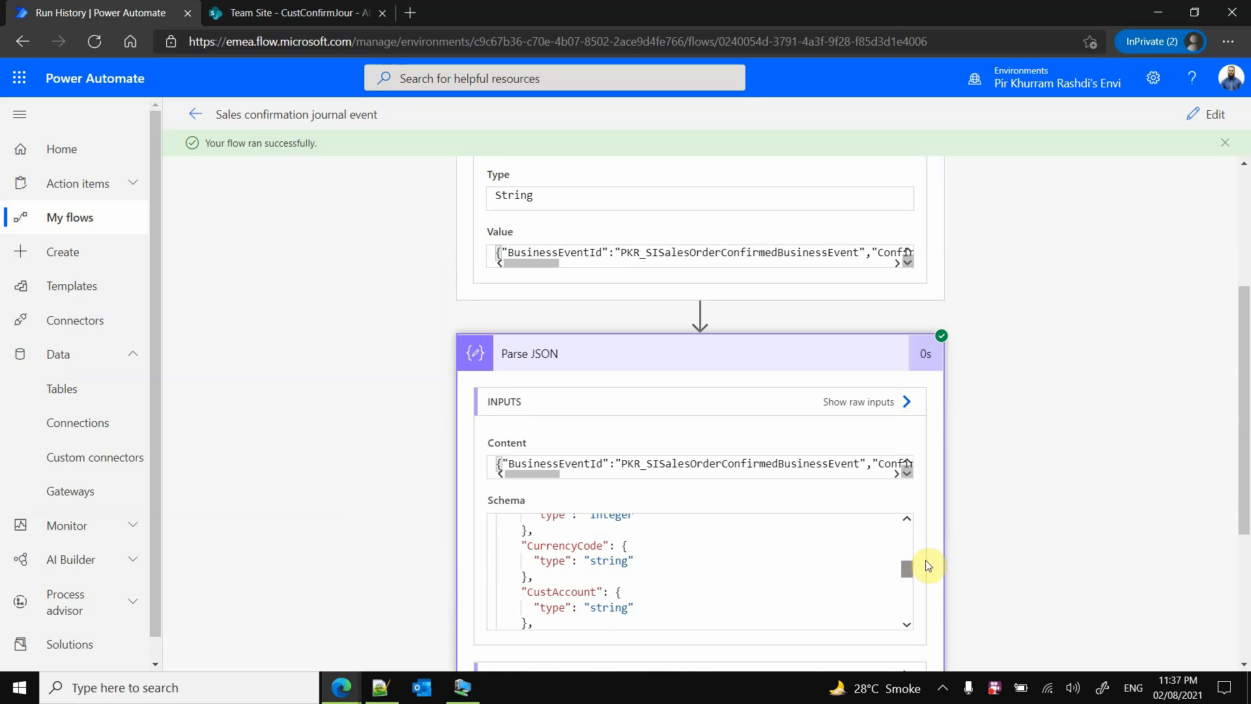
{"action": "left_click_drag", "start_coordinate": [908, 569], "coordinate": [914, 622]}
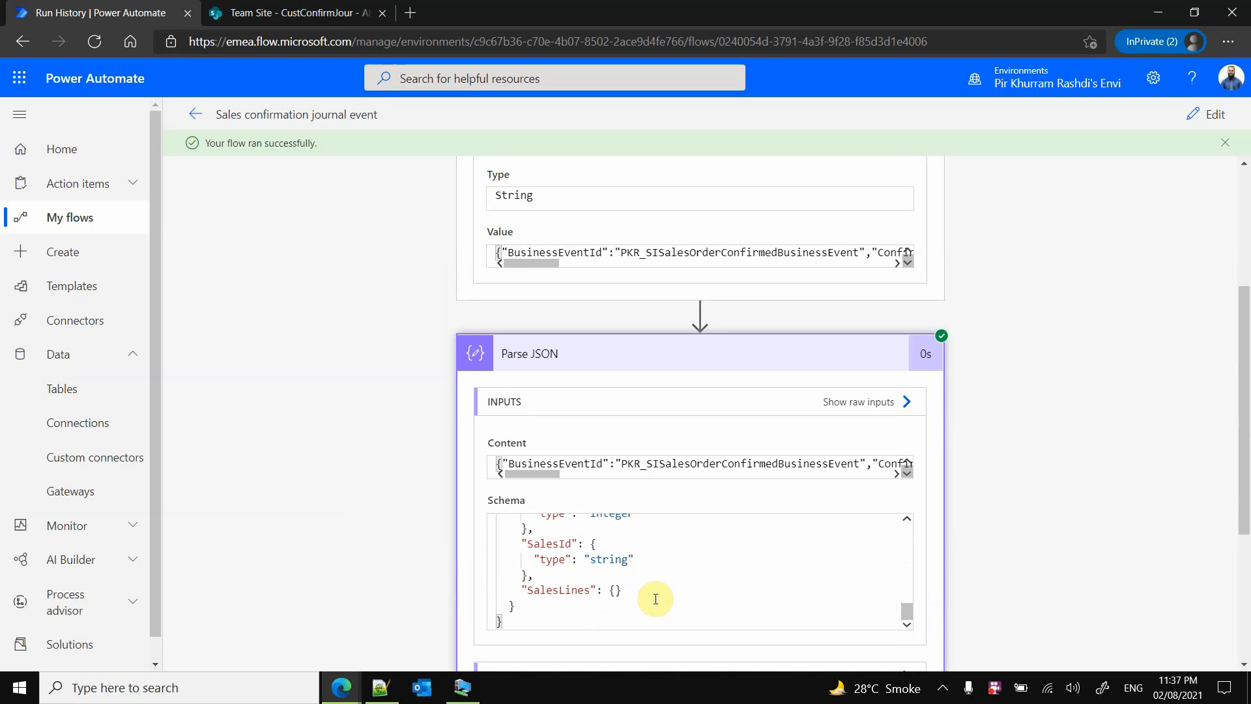
Copy the complete JSON value of the SalesConfirmJournalVar variable from the run's Initialize variable inputs
{"action": "scroll", "coordinate": [639, 382], "scroll_direction": "up", "scroll_amount": 2}
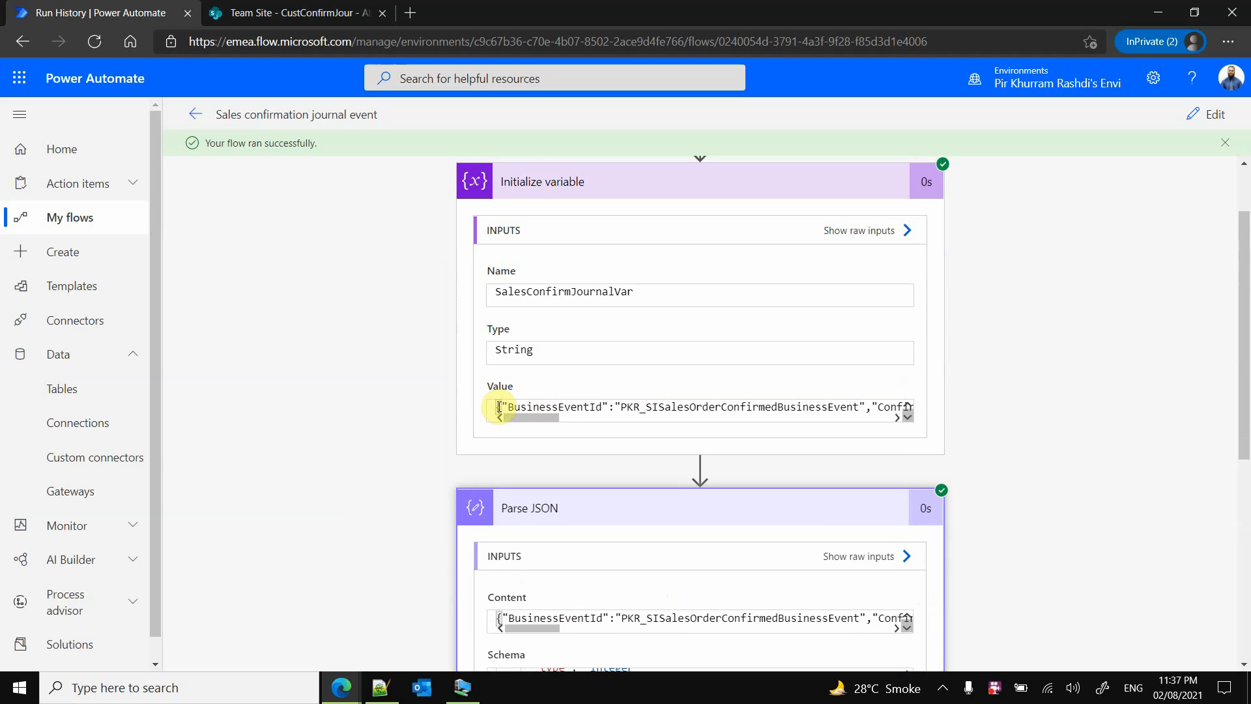
{"action": "left_click", "coordinate": [499, 408]}
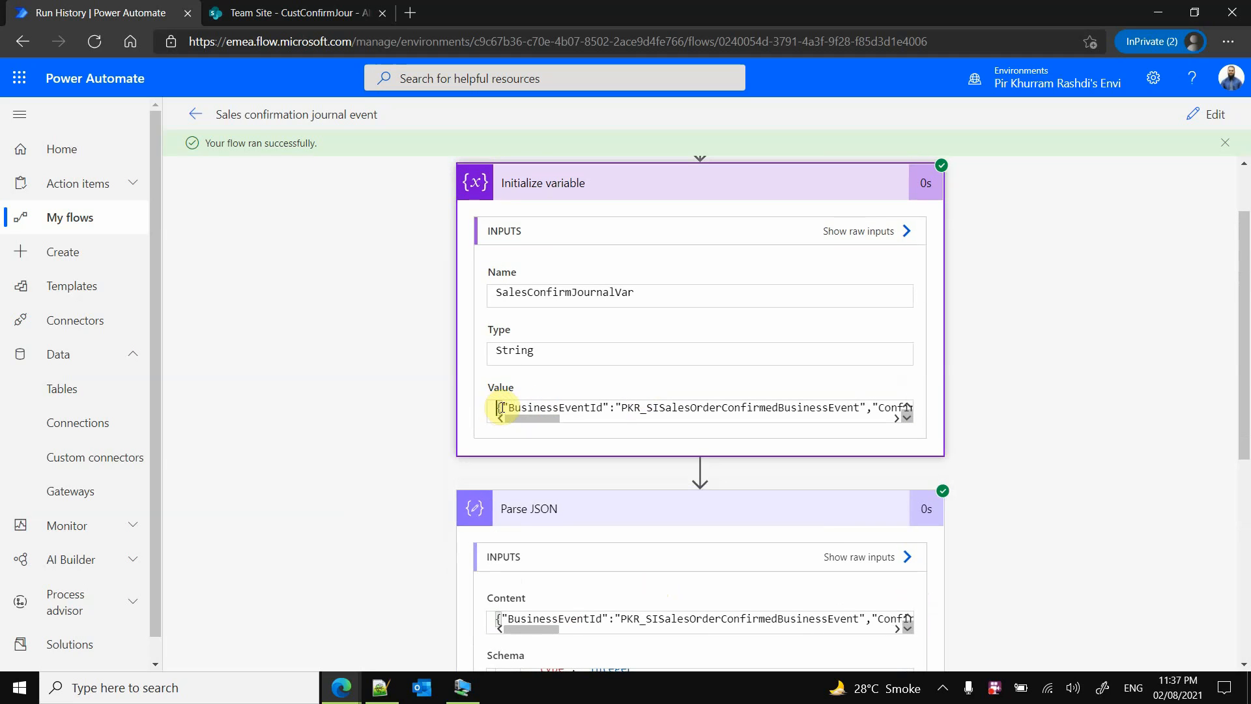
{"action": "left_click_drag", "start_coordinate": [499, 407], "coordinate": [1105, 435]}
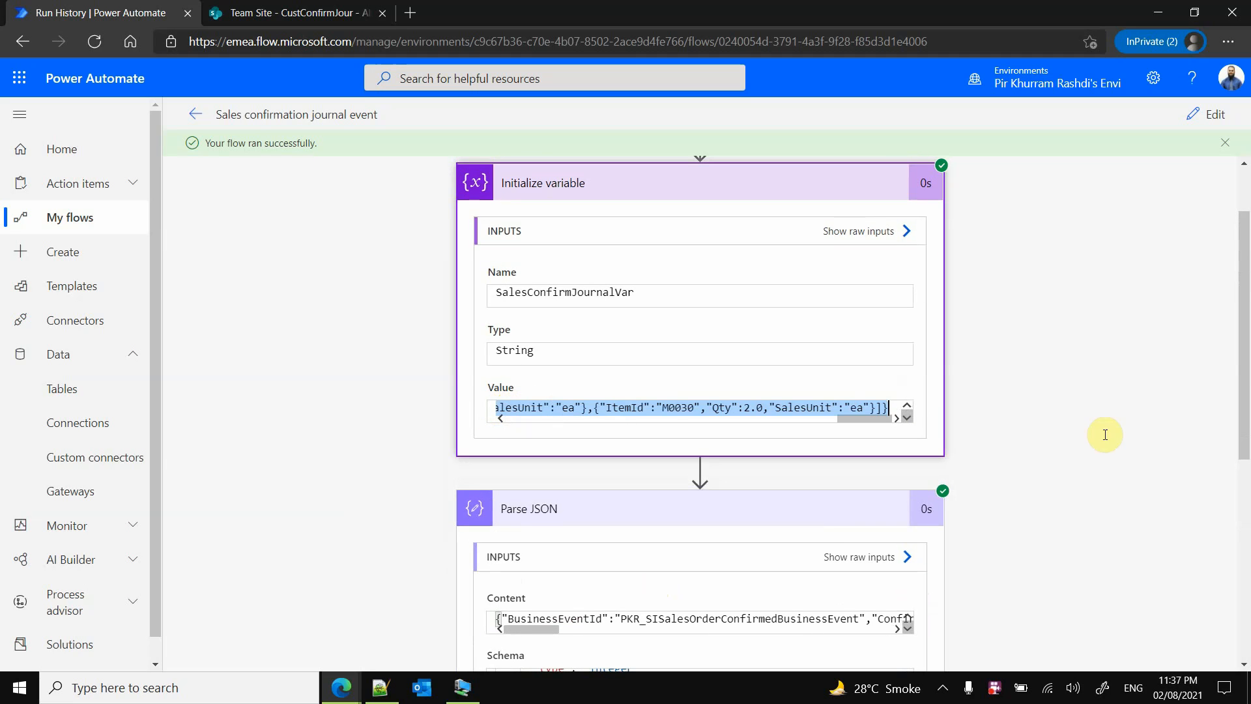
{"action": "right_click", "coordinate": [827, 410]}
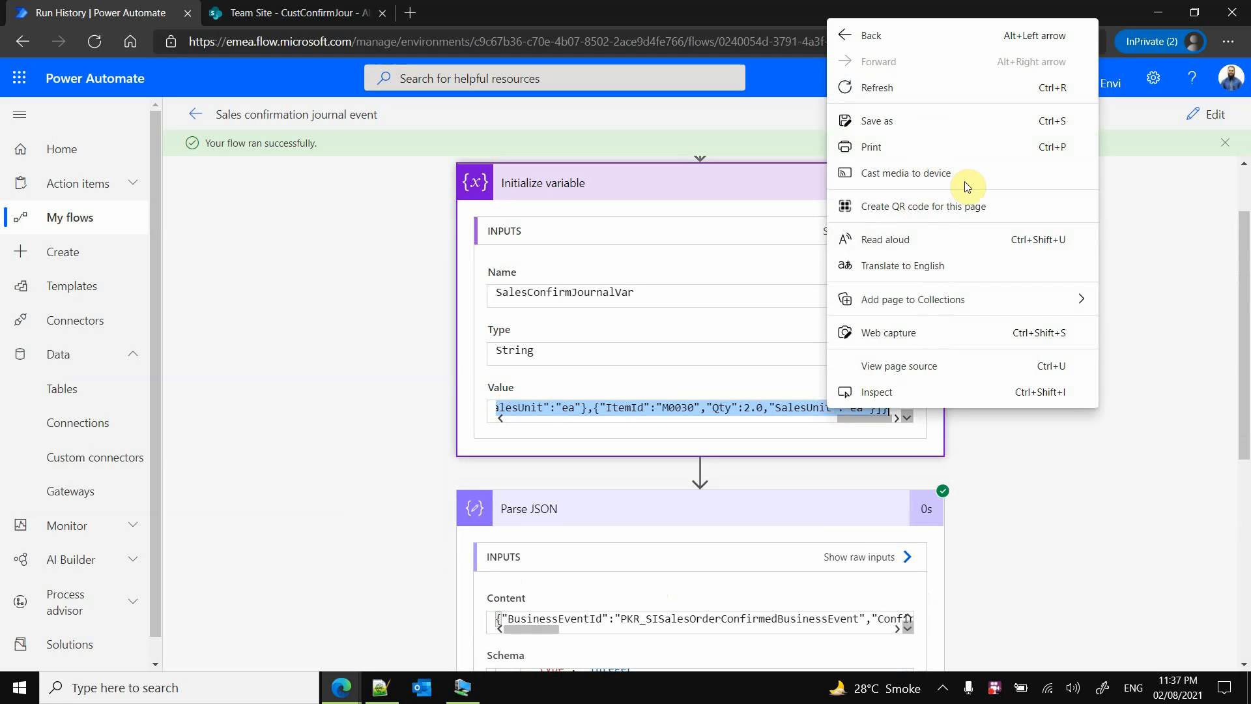
{"action": "key", "text": "Escape"}
{"action": "left_click", "coordinate": [896, 421]}
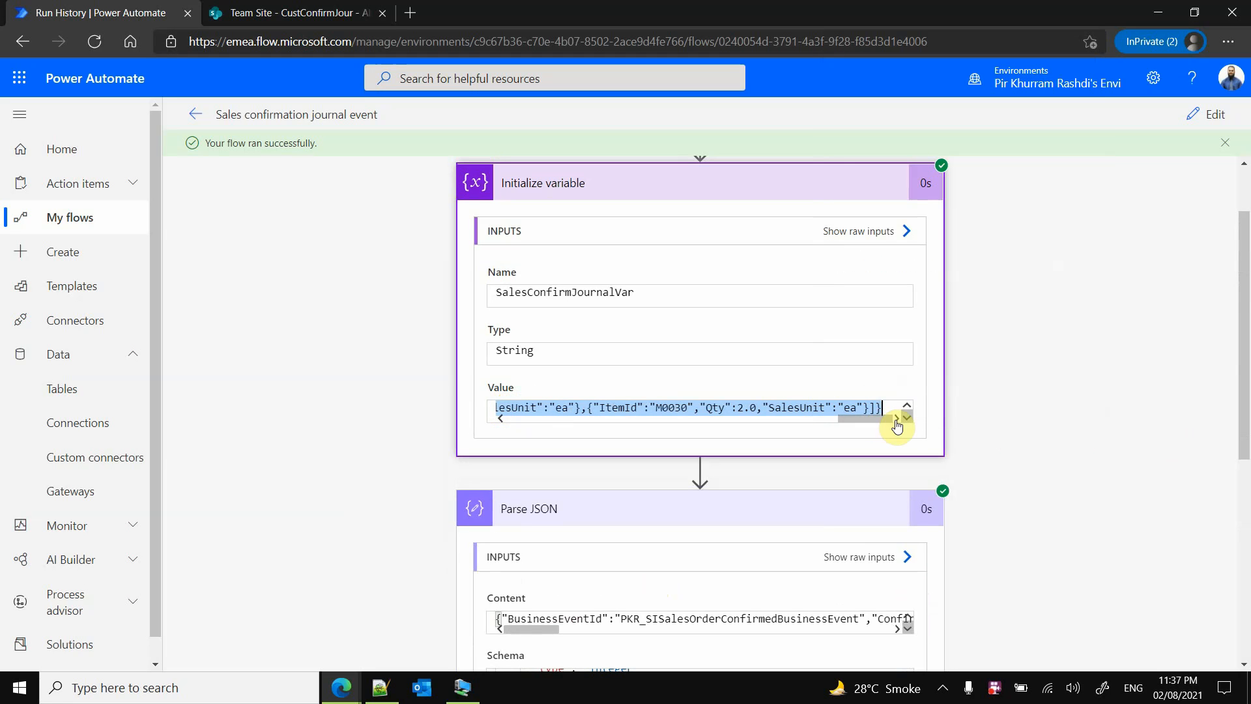
Paste the copied JSON payload into a new Notepad document, review it, and return to the flow run
{"action": "left_click", "coordinate": [209, 686]}
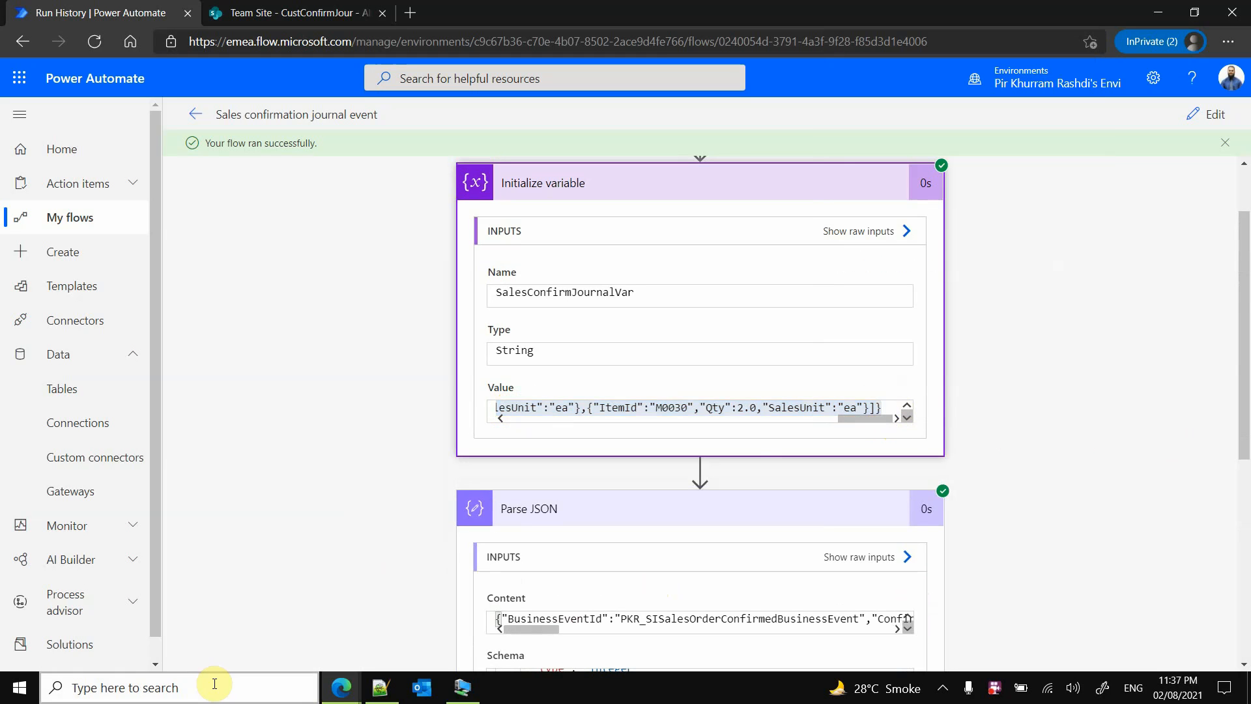
{"action": "type", "text": "no"}
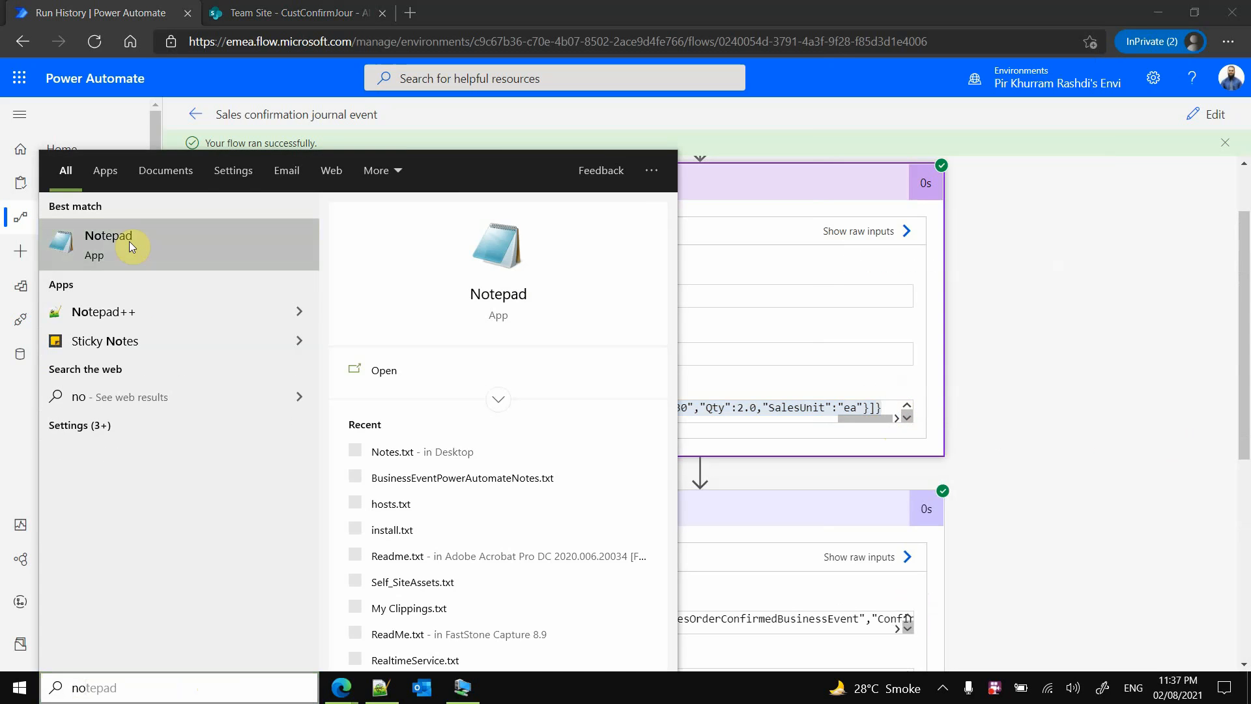
{"action": "left_click", "coordinate": [129, 241]}
{"action": "key", "text": "ctrl+v"}
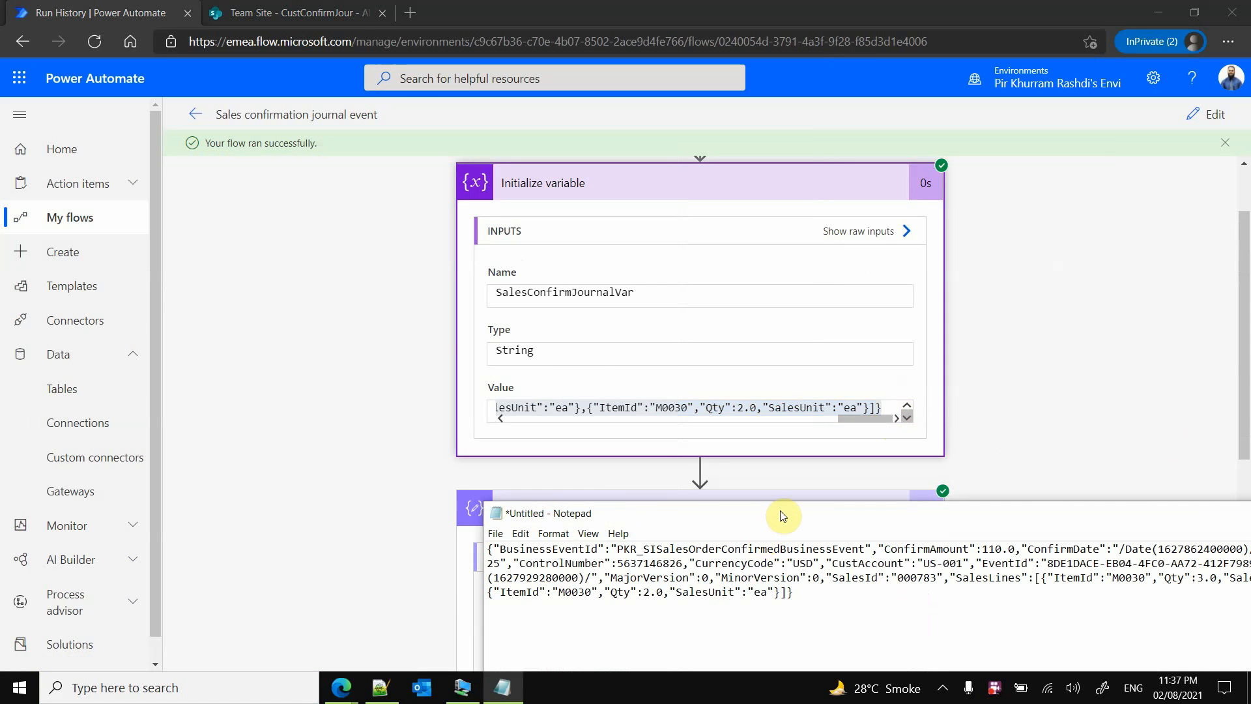
{"action": "left_click_drag", "start_coordinate": [782, 514], "coordinate": [408, 271]}
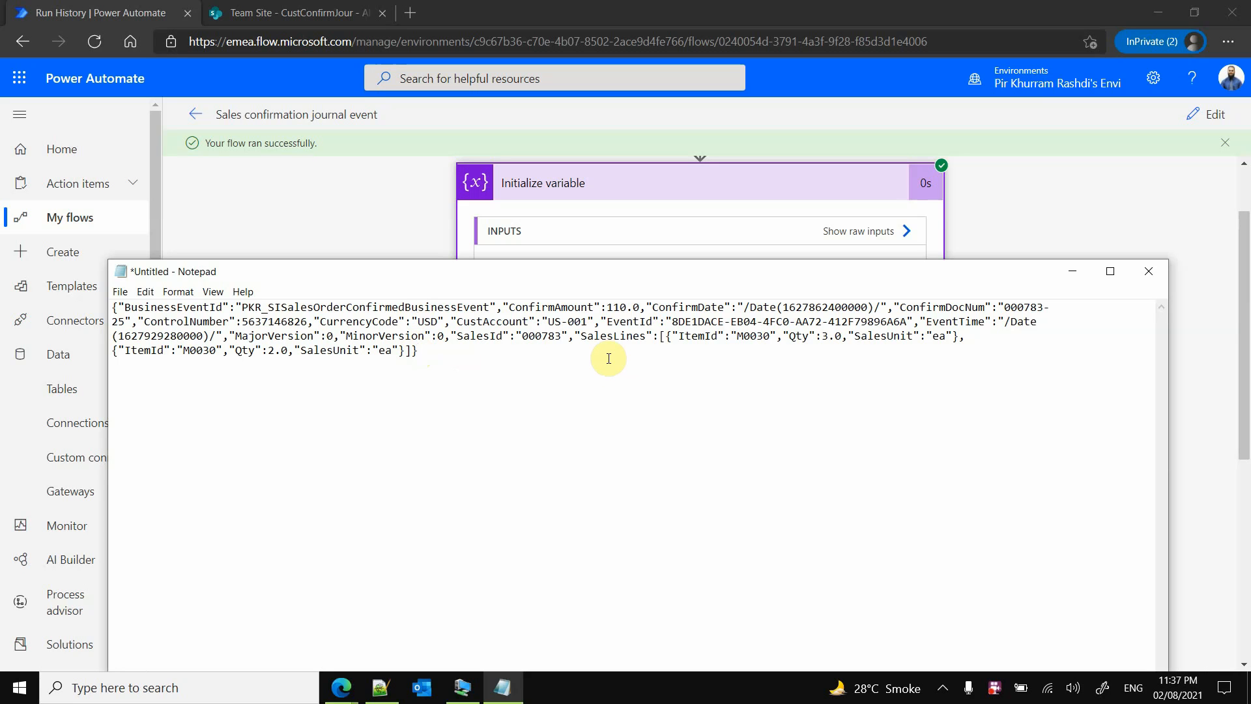
{"action": "left_click", "coordinate": [1148, 209]}
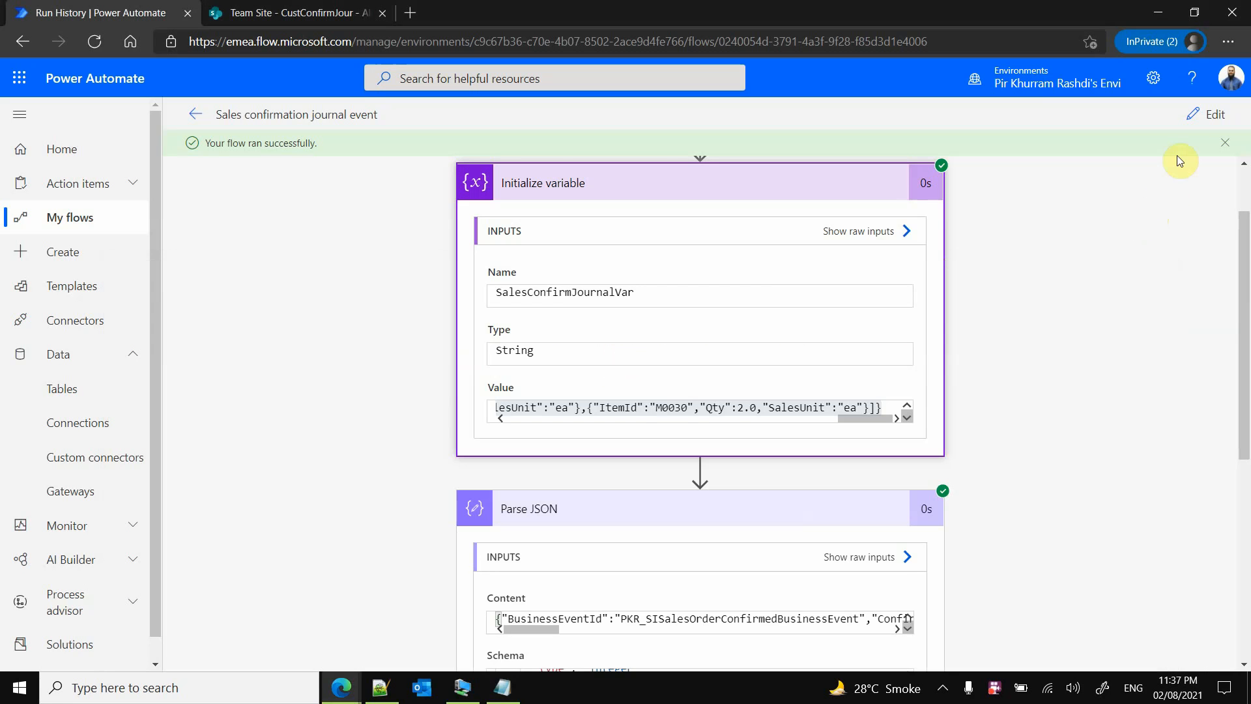
Edit the flow and regenerate the Parse JSON schema using the copied event payload as the sample
{"action": "left_click", "coordinate": [1208, 117]}
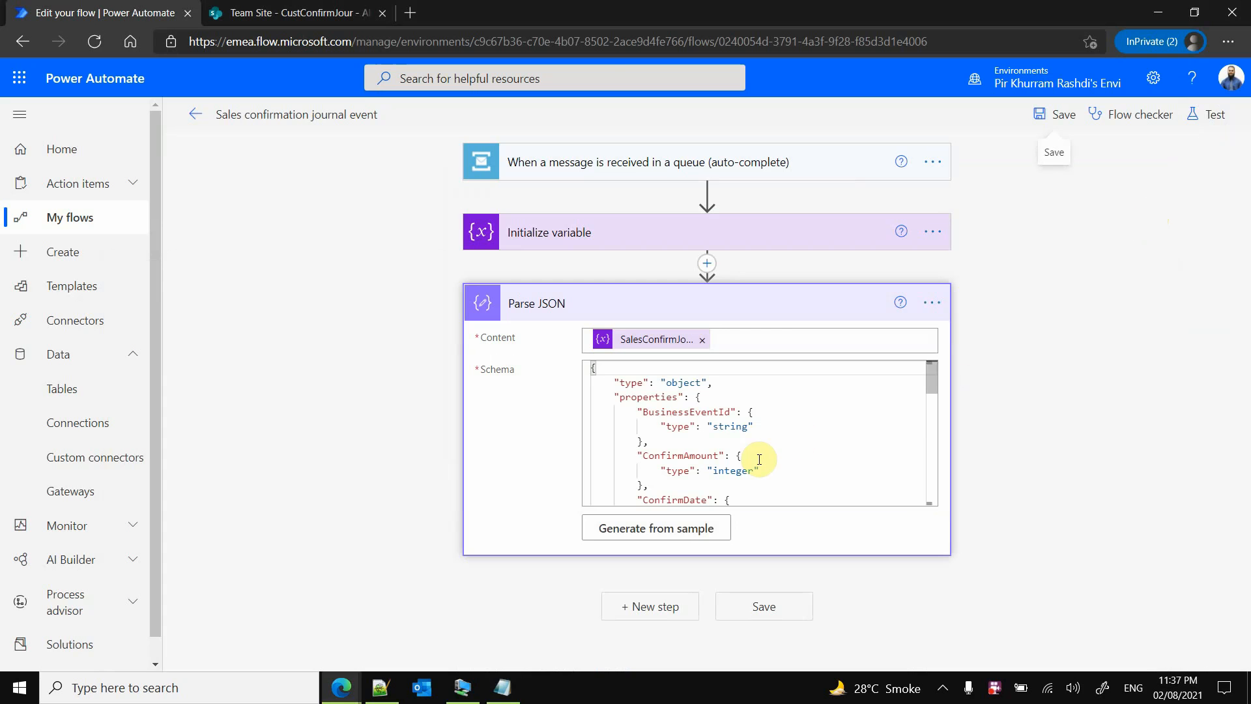
{"action": "left_click", "coordinate": [697, 528]}
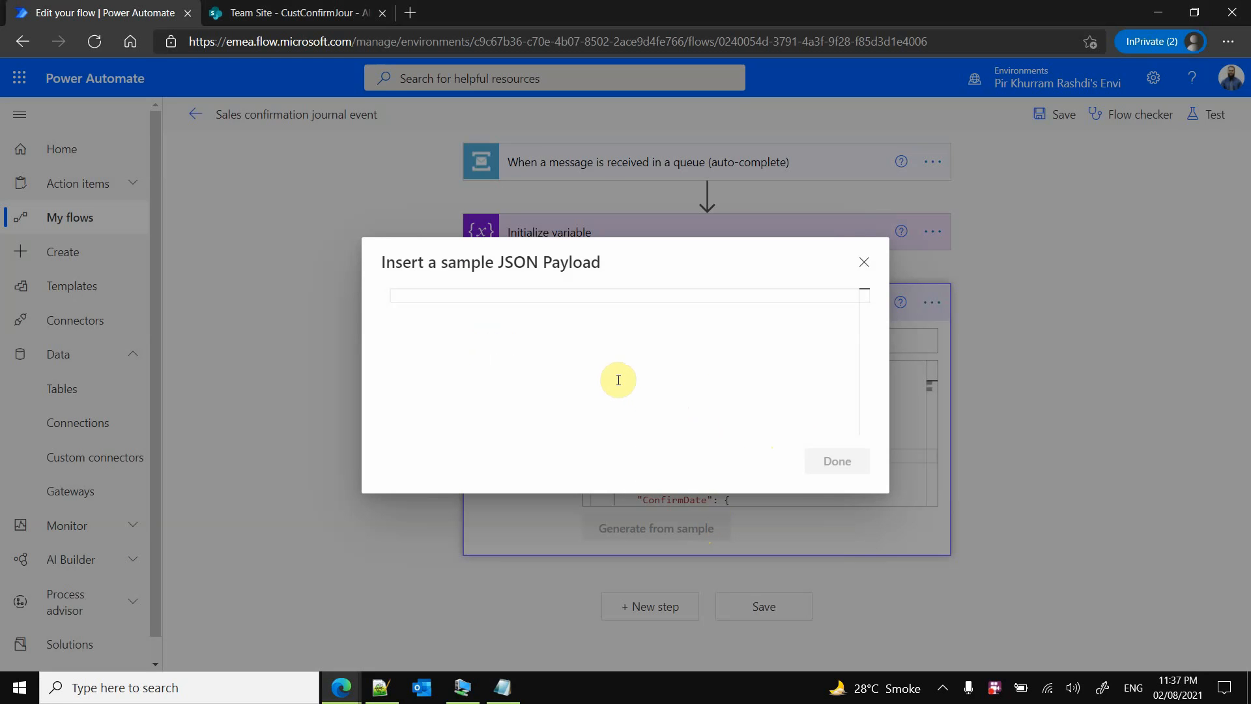
{"action": "key", "text": "ctrl+v"}
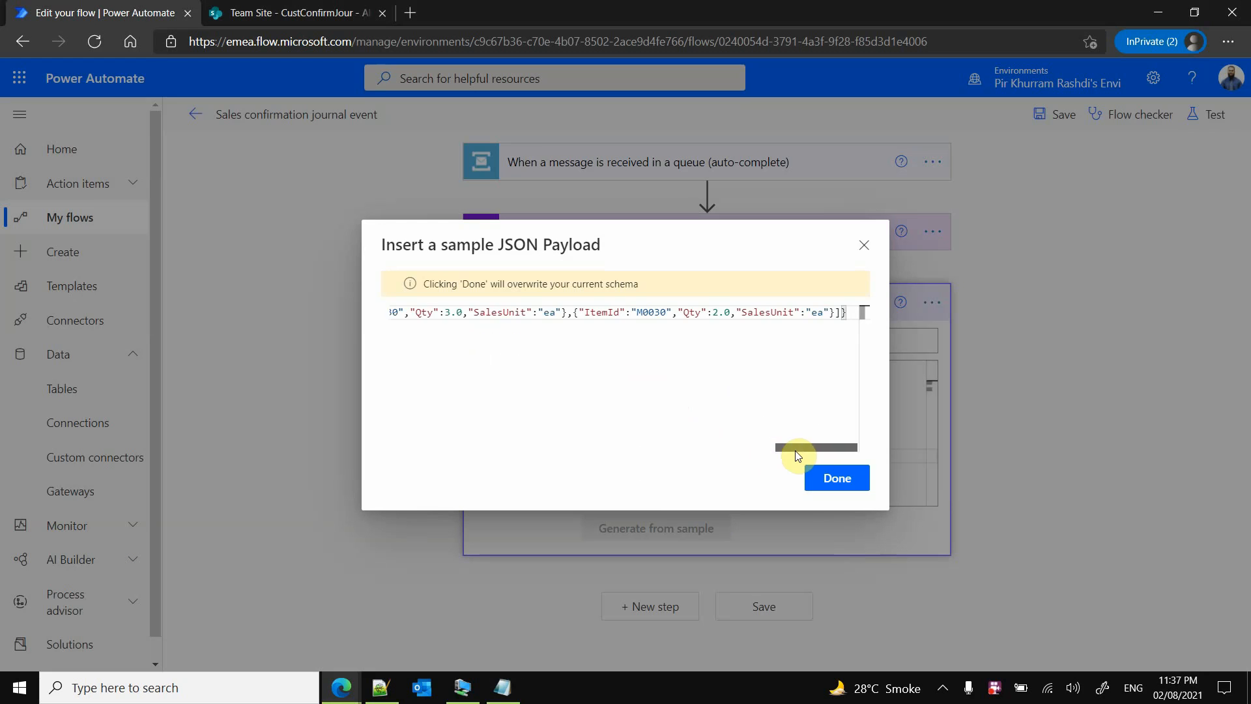
{"action": "left_click_drag", "start_coordinate": [796, 450], "coordinate": [374, 452]}
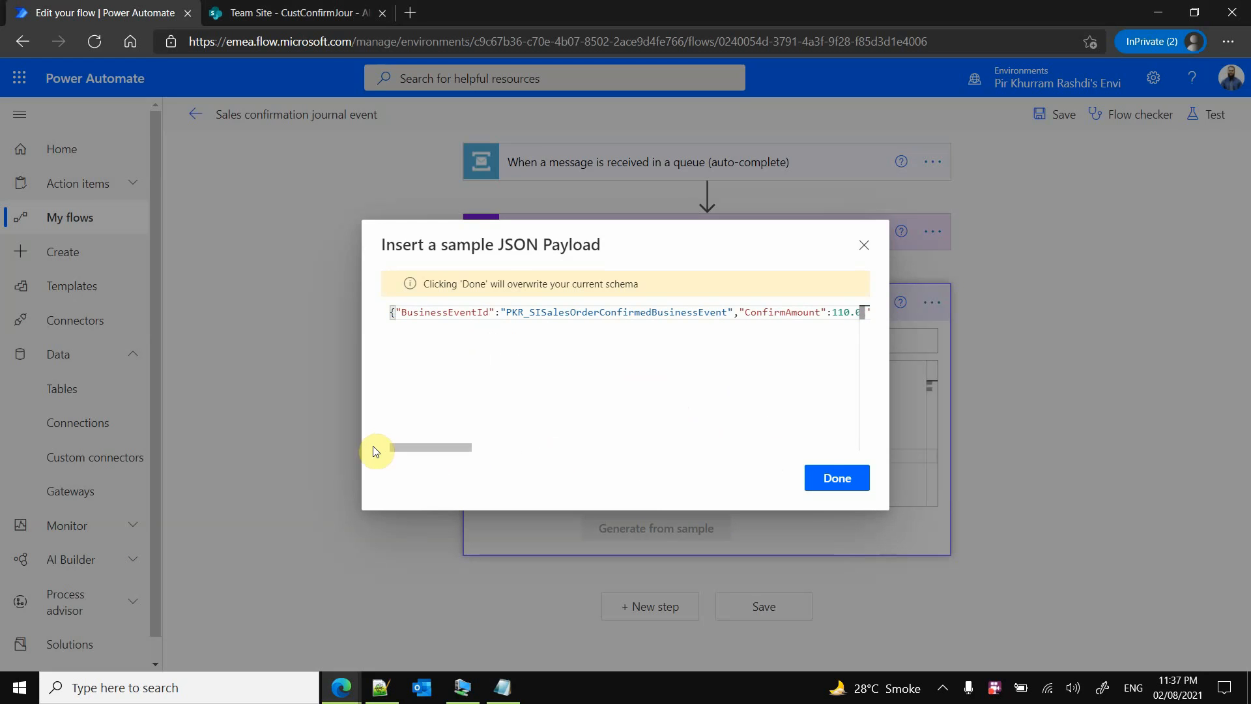
{"action": "left_click", "coordinate": [825, 479]}
Examine the SalesLines array in the regenerated Parse JSON schema, including its item properties and required fields
{"action": "left_click_drag", "start_coordinate": [928, 377], "coordinate": [927, 458]}
{"action": "left_click", "coordinate": [740, 410]}
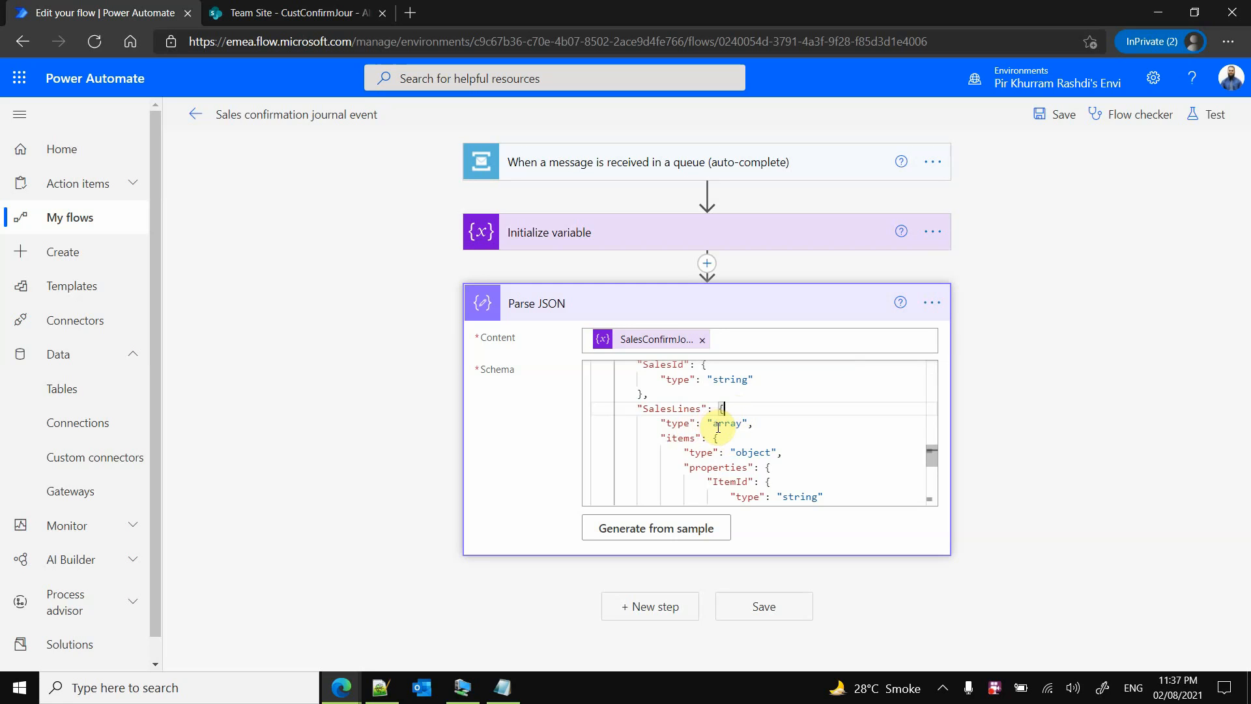
{"action": "scroll", "coordinate": [711, 457], "scroll_direction": "down", "scroll_amount": 3}
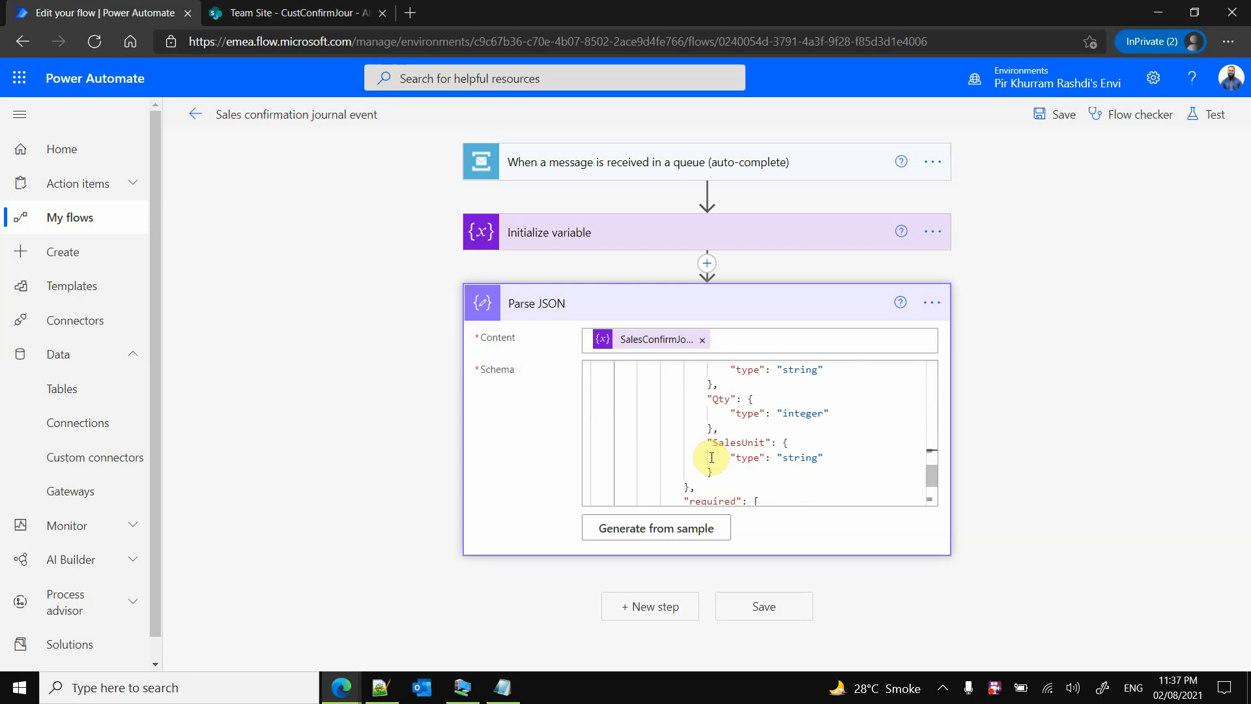
{"action": "scroll", "coordinate": [712, 457], "scroll_direction": "up", "scroll_amount": 3}
{"action": "scroll", "coordinate": [713, 455], "scroll_direction": "down", "scroll_amount": 3}
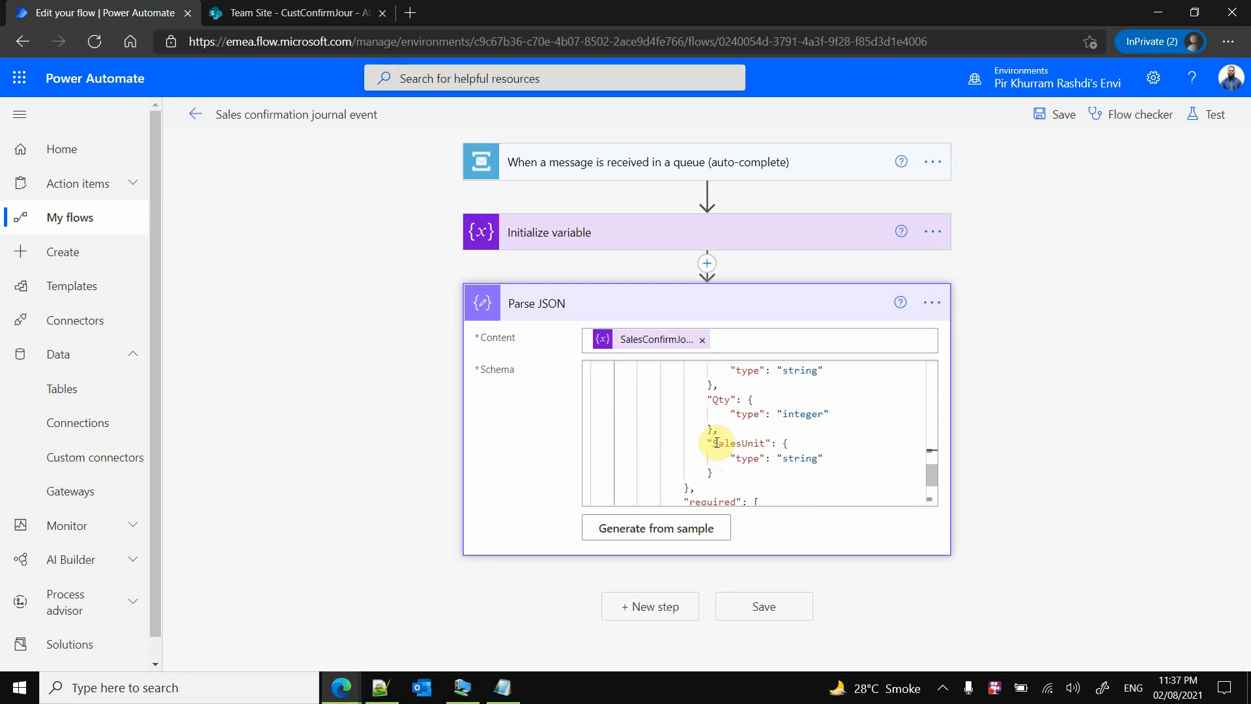
{"action": "scroll", "coordinate": [707, 452], "scroll_direction": "up", "scroll_amount": 3}
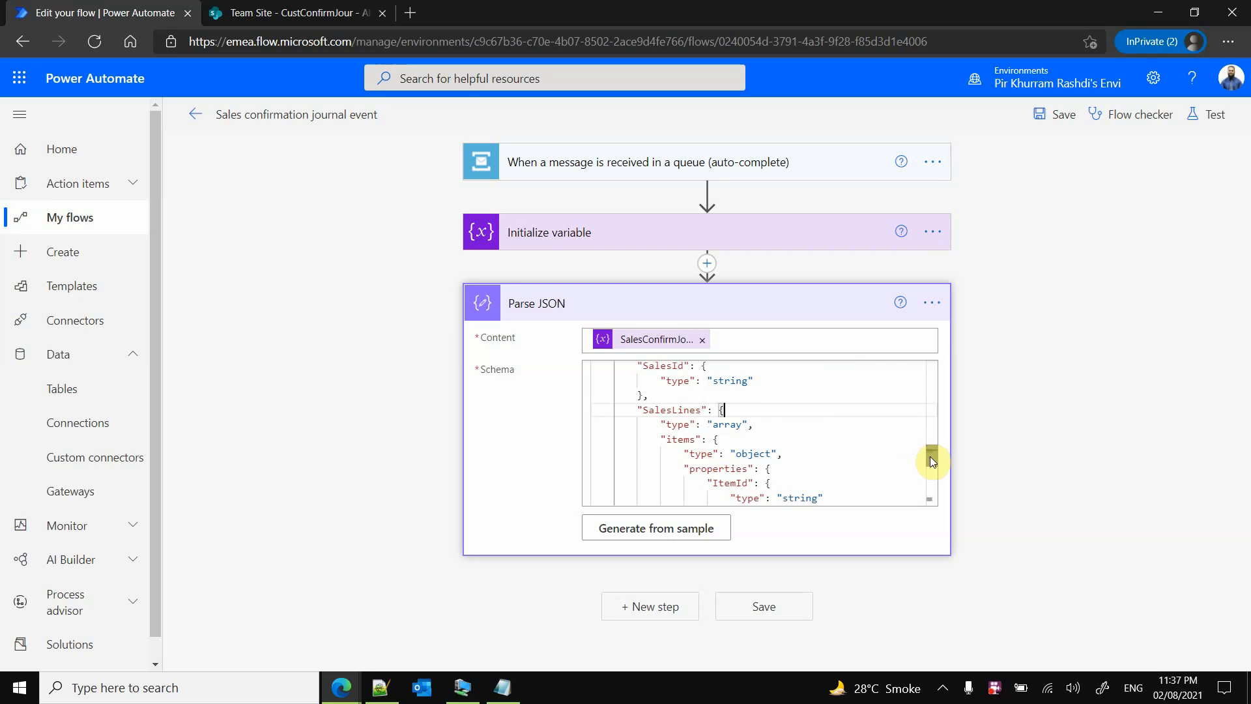
{"action": "left_click_drag", "start_coordinate": [929, 456], "coordinate": [932, 506]}
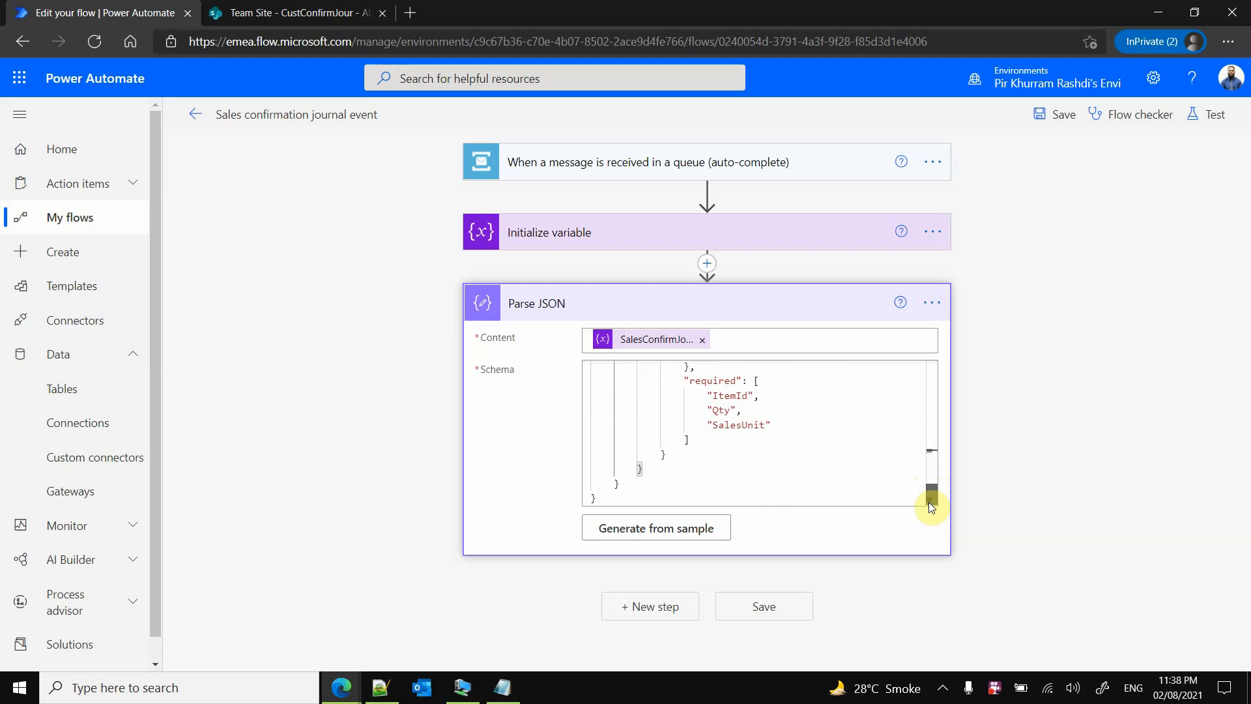
{"action": "left_click_drag", "start_coordinate": [932, 507], "coordinate": [931, 514]}
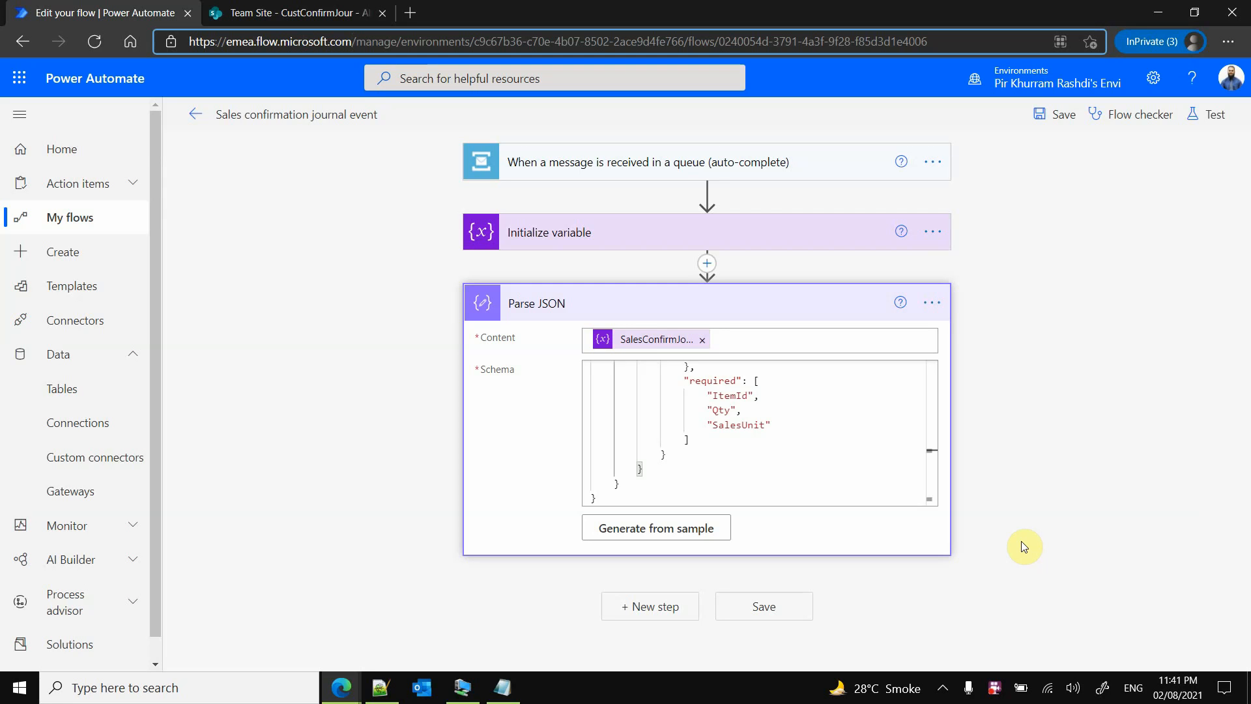
Add a SharePoint Create item action after Parse JSON, searching the operations for "sharepoint"
{"action": "left_click", "coordinate": [646, 605]}
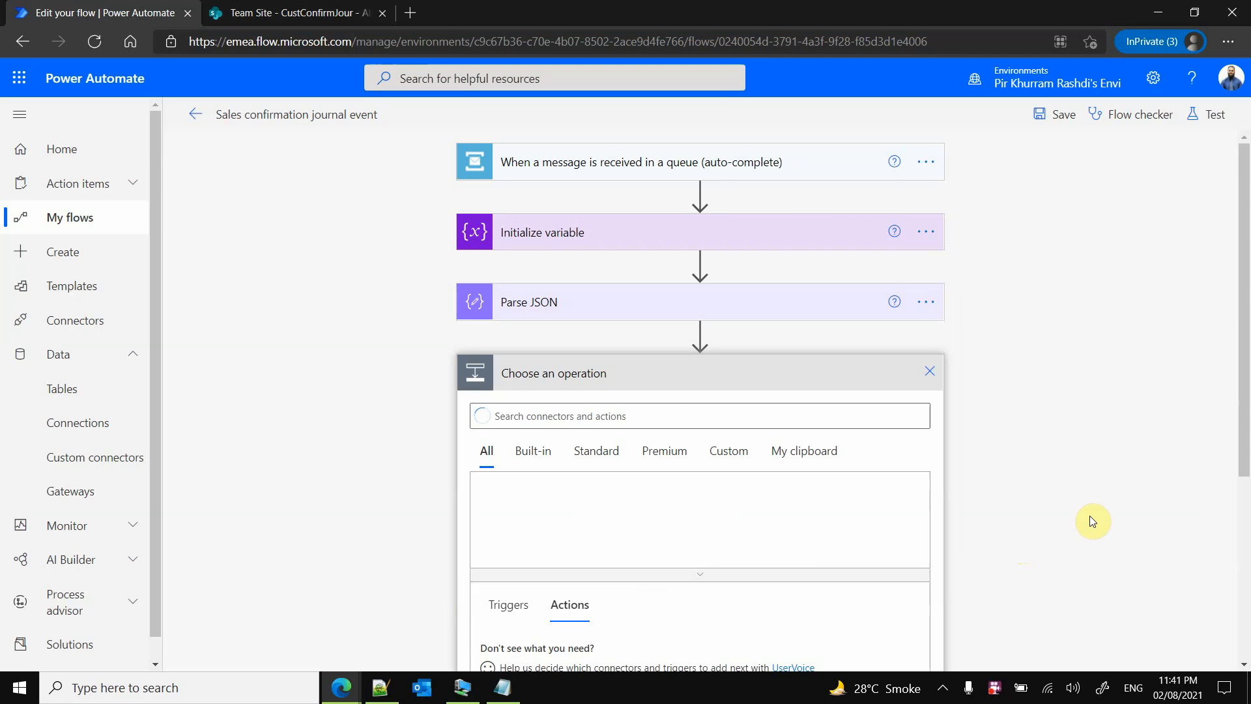
{"action": "scroll", "coordinate": [1090, 521], "scroll_direction": "down", "scroll_amount": 2}
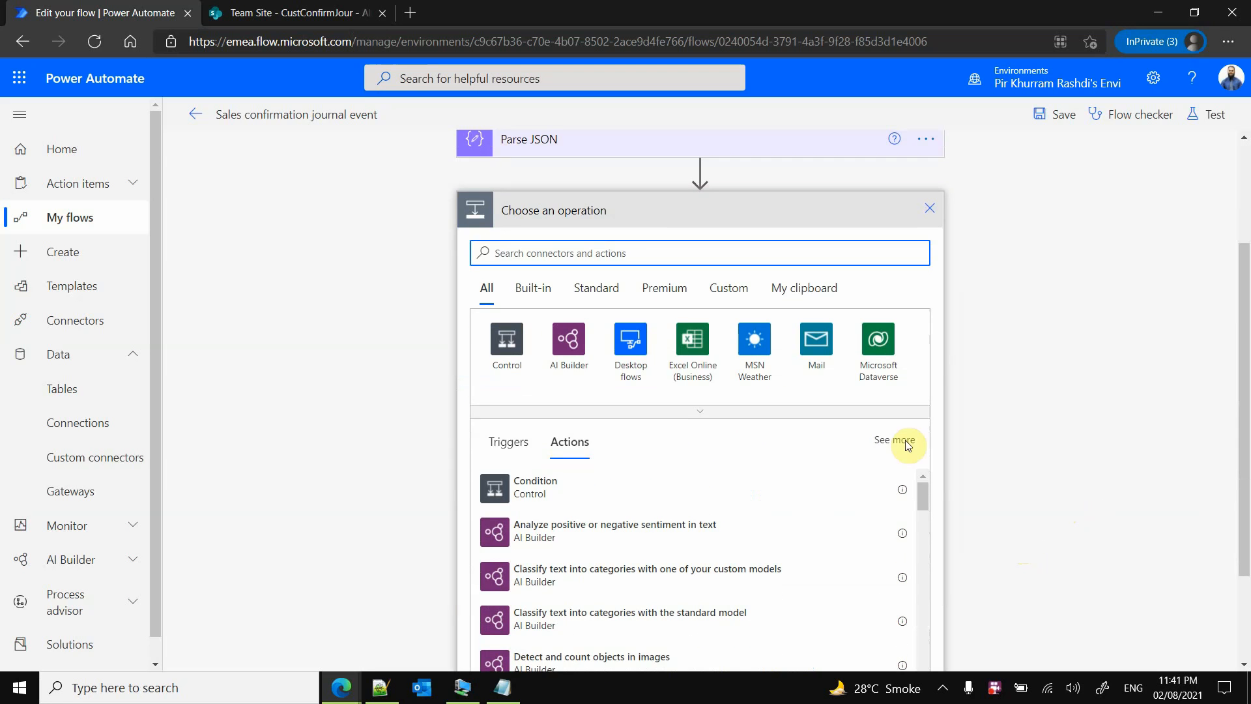
{"action": "type", "text": "s"}
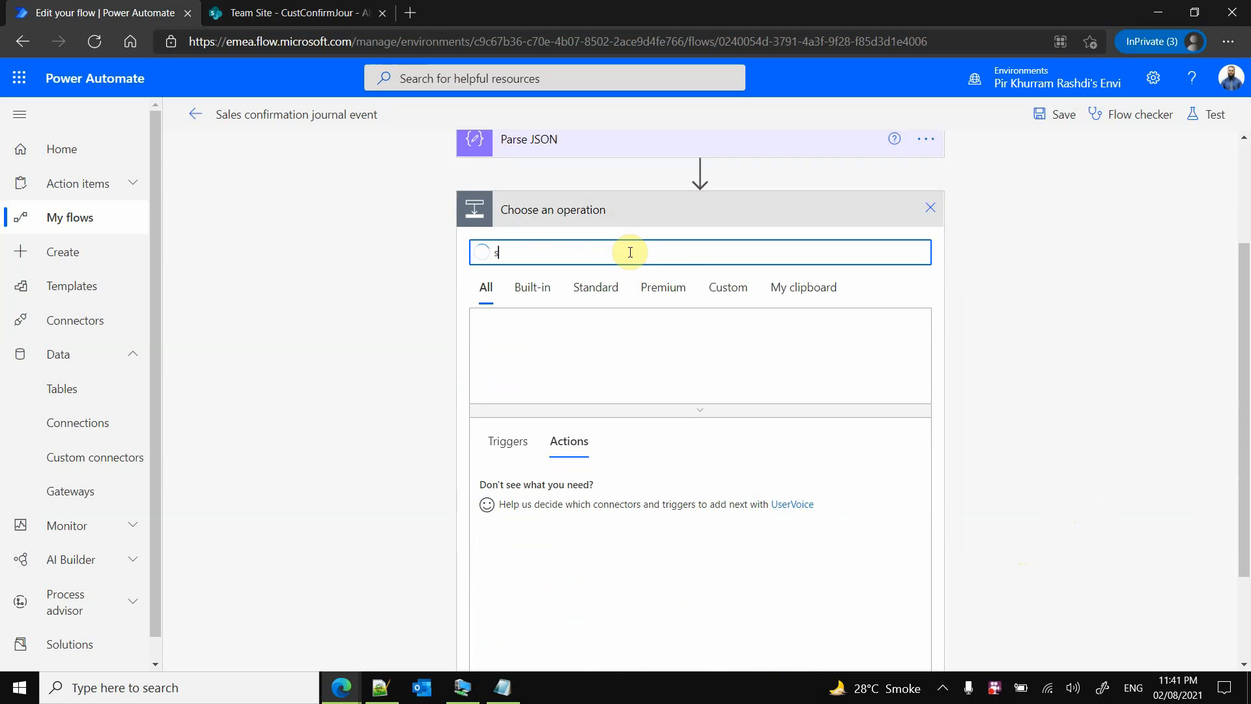
{"action": "type", "text": "hare"}
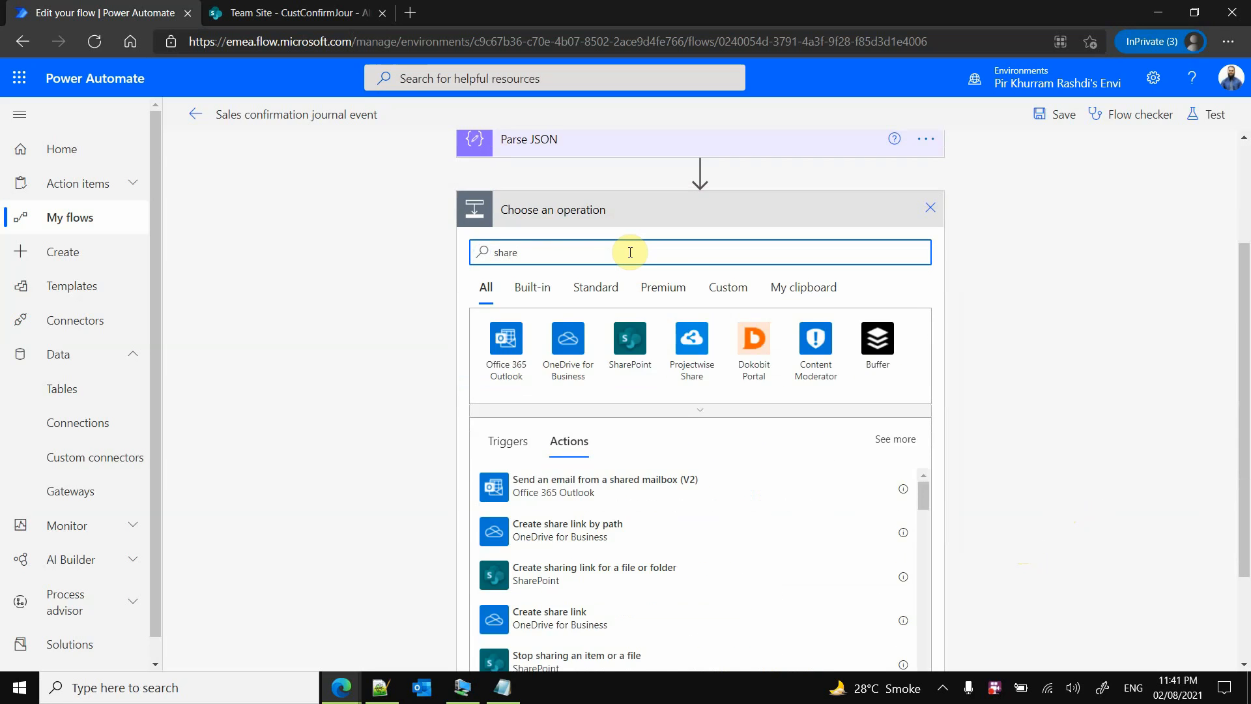
{"action": "type", "text": "point"}
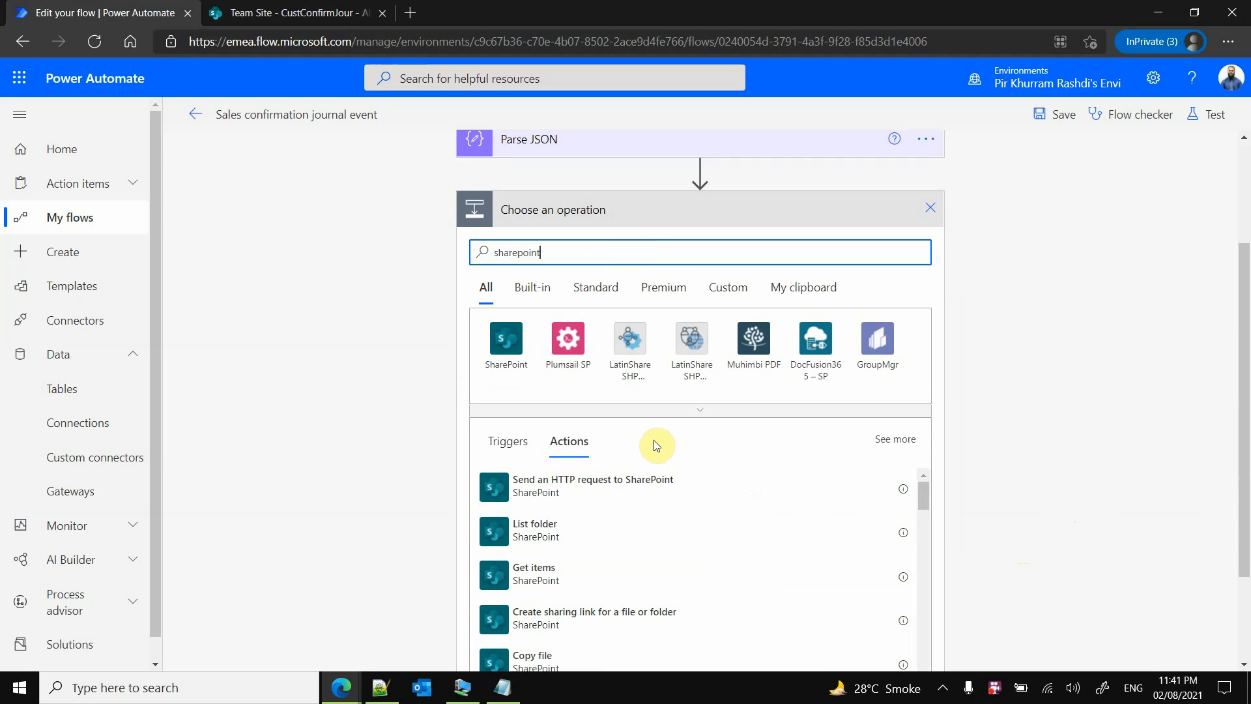
{"action": "scroll", "coordinate": [599, 560], "scroll_direction": "down", "scroll_amount": 3}
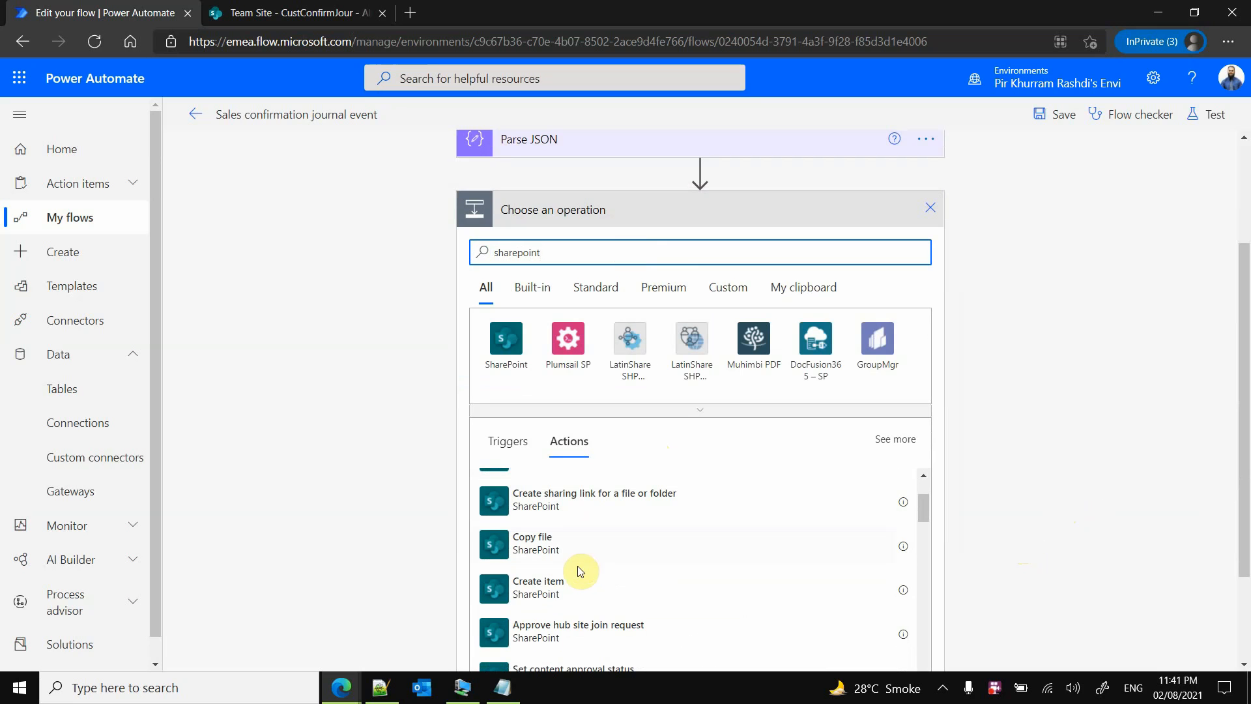
{"action": "left_click", "coordinate": [574, 586]}
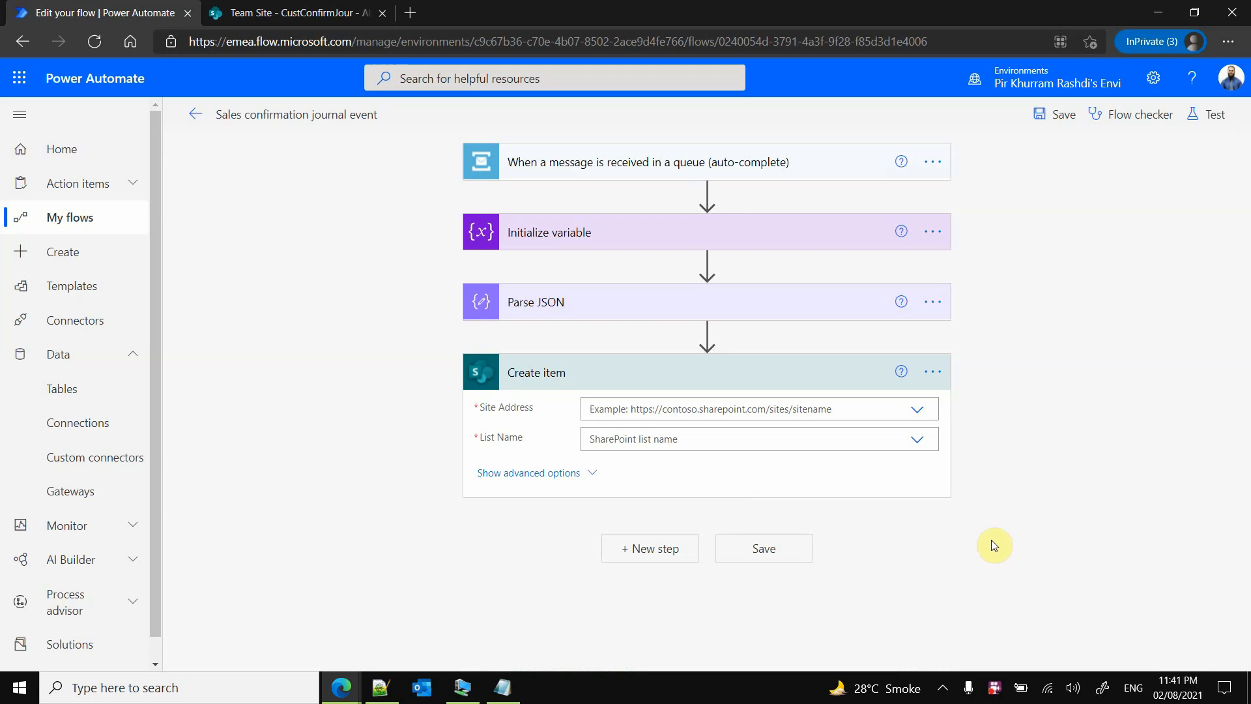
Set the Create item action's site address to Team Site, checking it against the SharePoint list's URL, and choose the CustConfirmJour list
{"action": "left_click", "coordinate": [916, 414]}
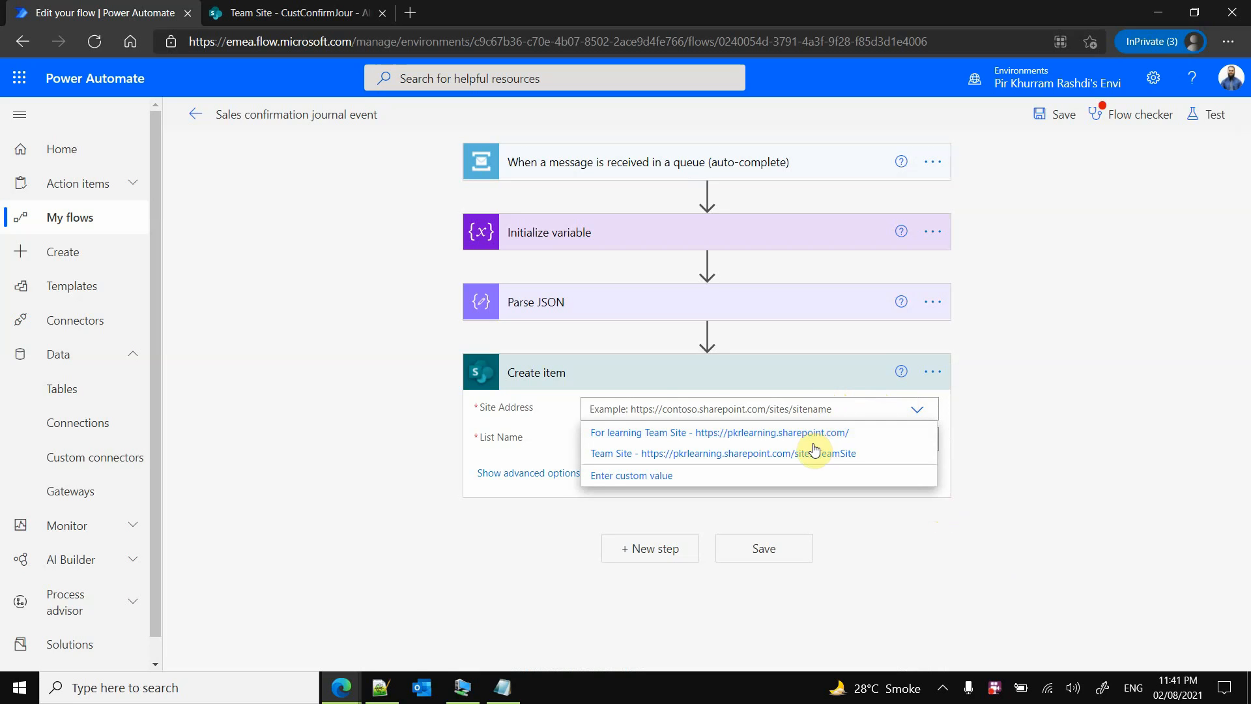
{"action": "left_click", "coordinate": [811, 454]}
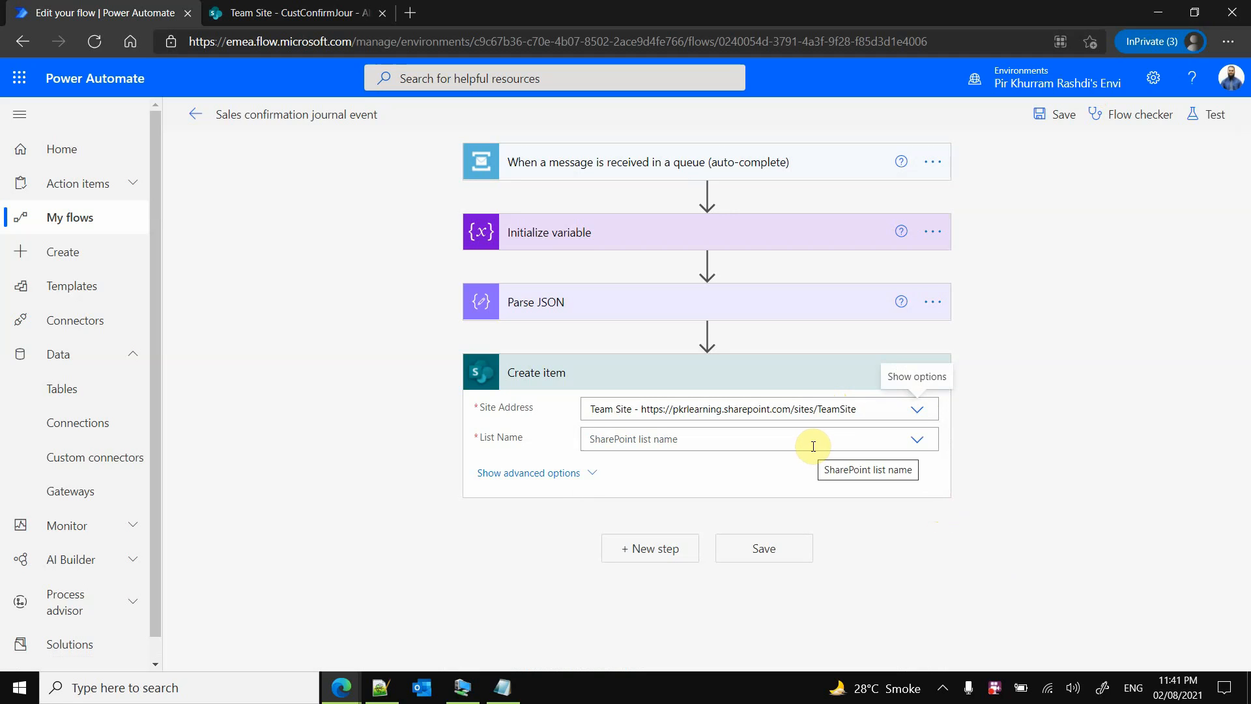
{"action": "left_click", "coordinate": [313, 12]}
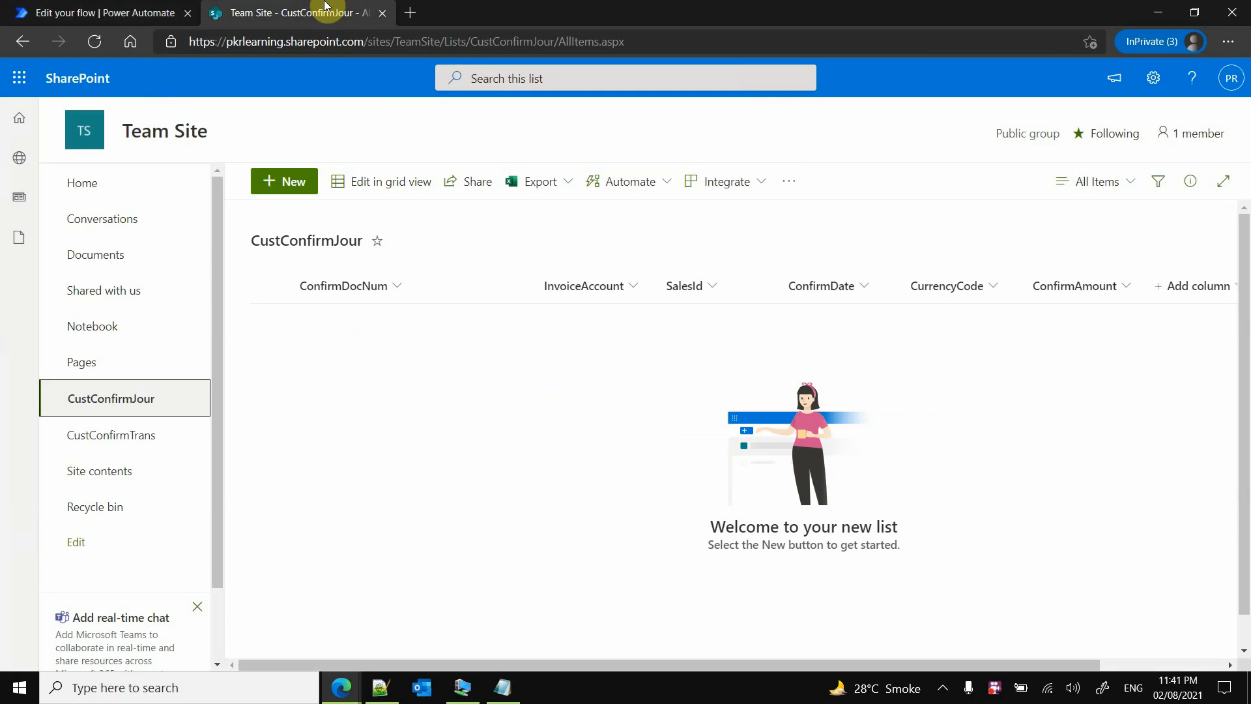
{"action": "left_click", "coordinate": [402, 42]}
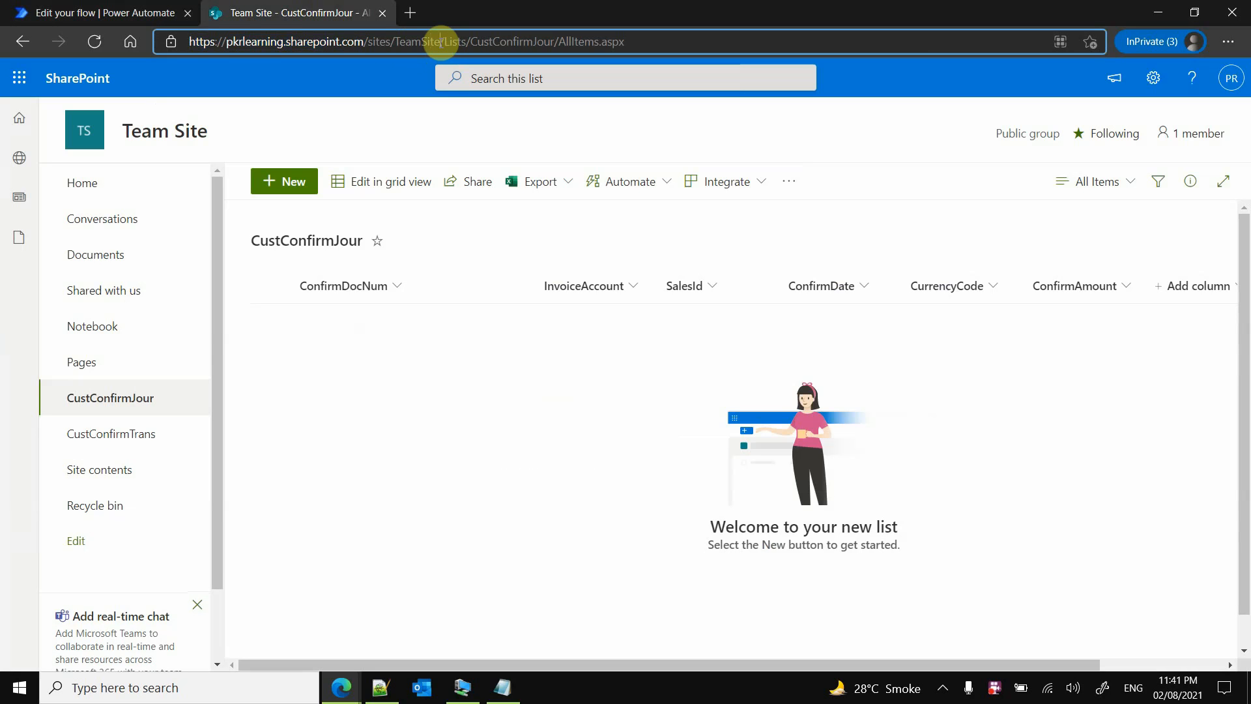
{"action": "left_click_drag", "start_coordinate": [440, 41], "coordinate": [182, 42]}
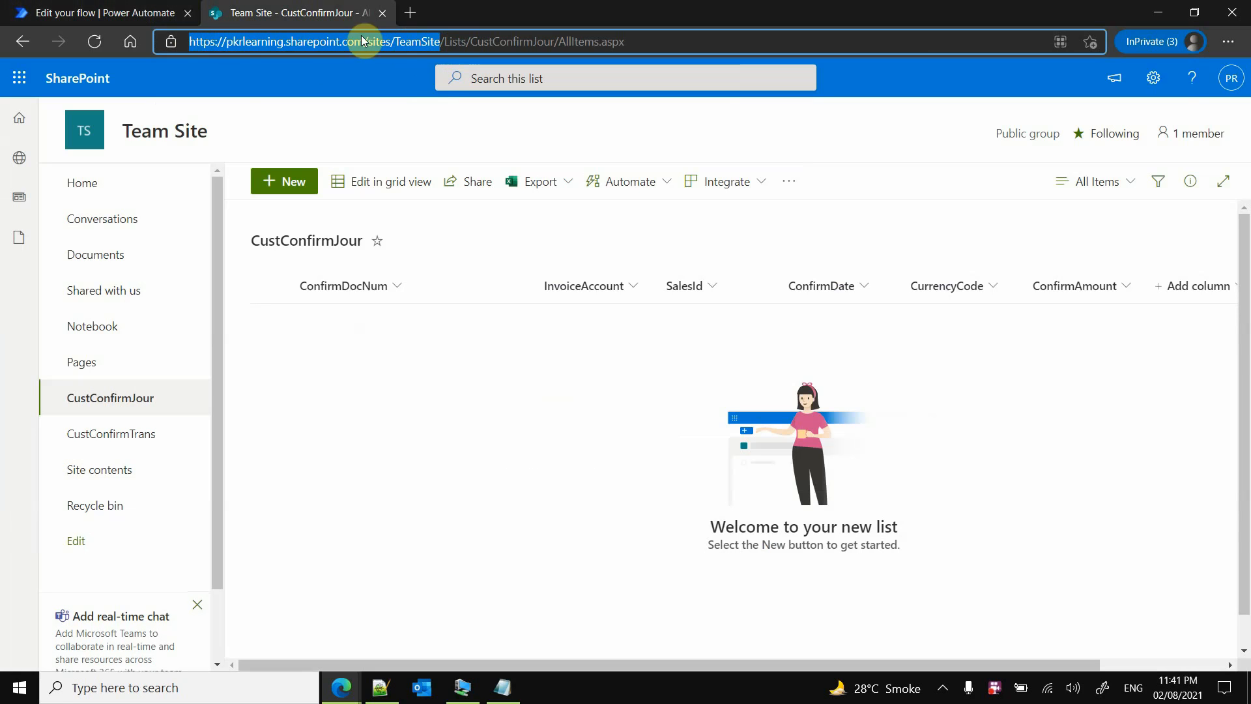
{"action": "left_click", "coordinate": [145, 9]}
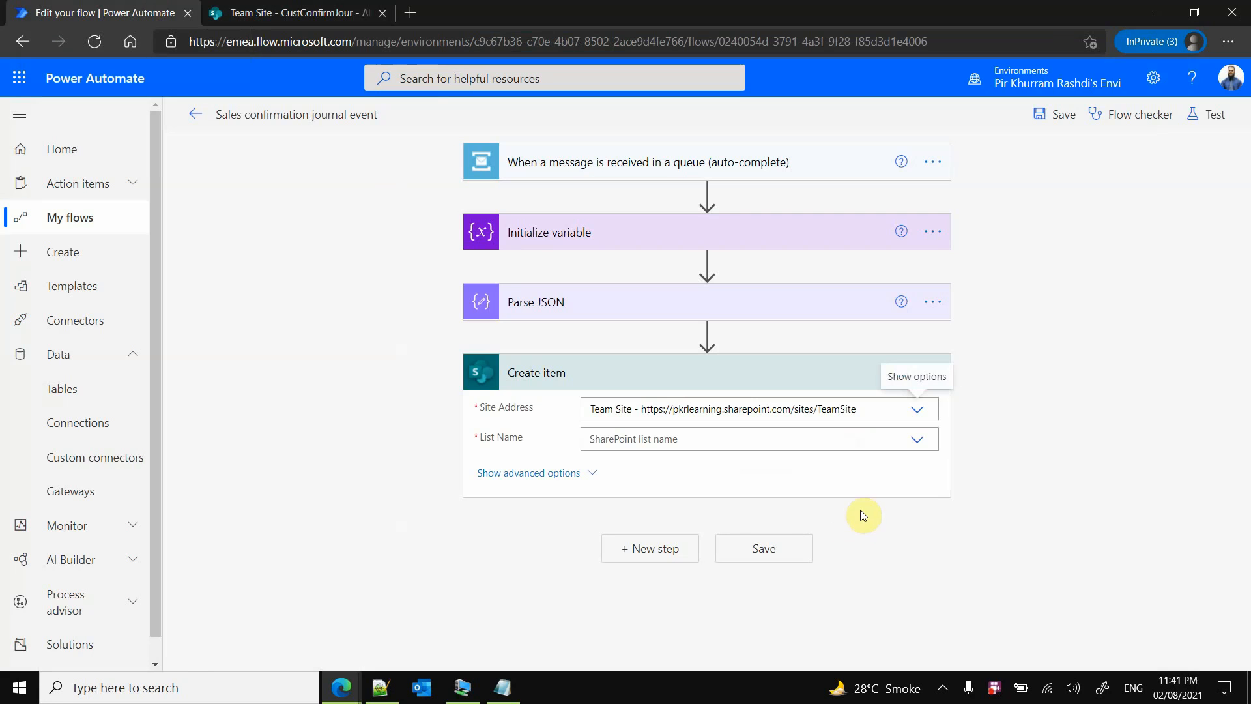
{"action": "left_click", "coordinate": [915, 446]}
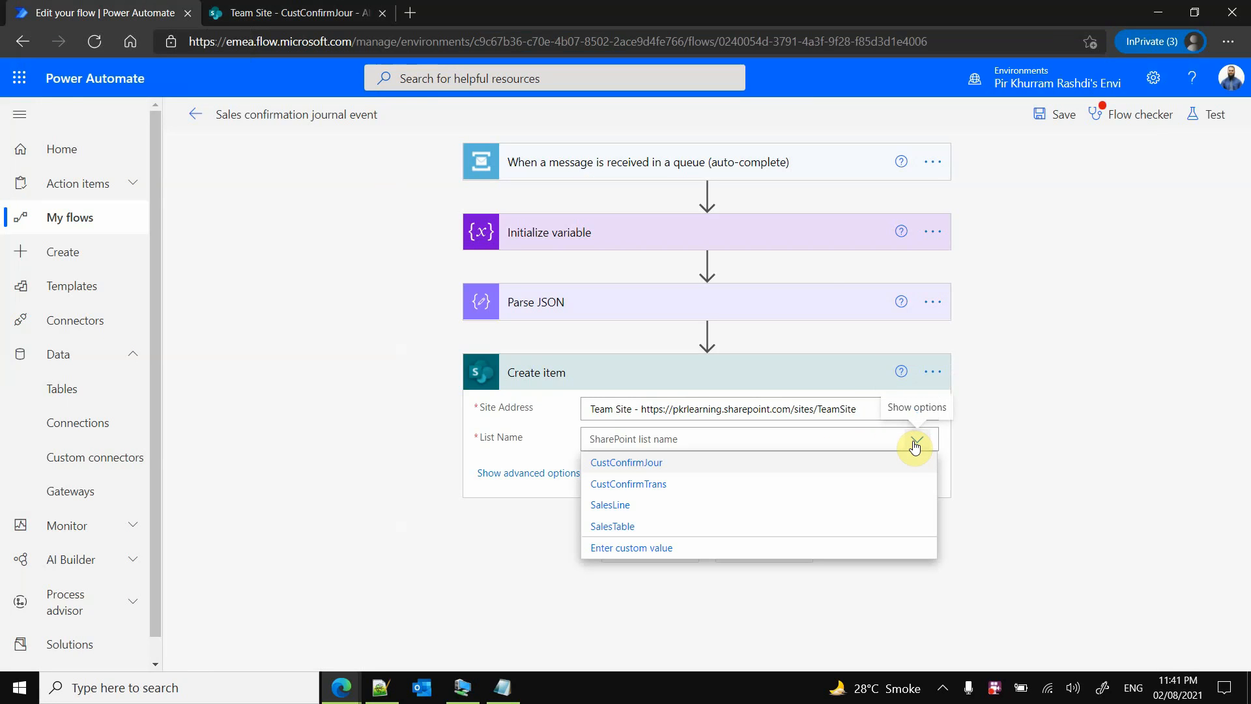
{"action": "left_click", "coordinate": [633, 464]}
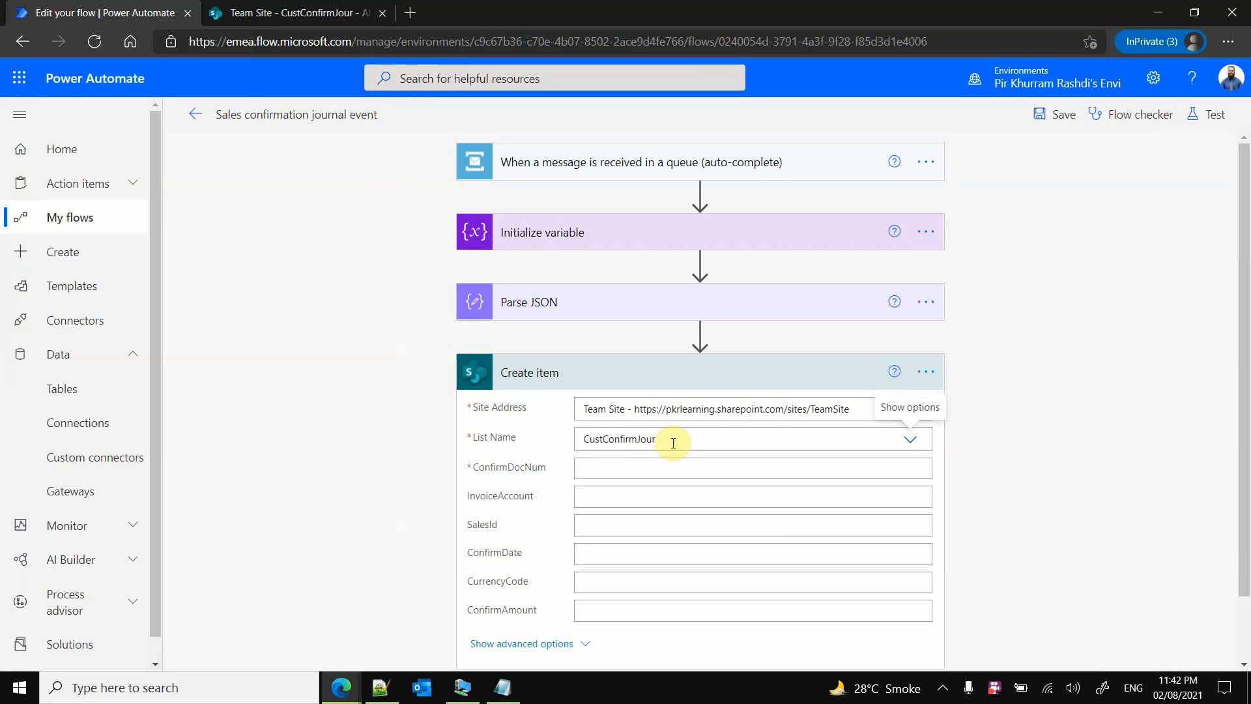
Map the Create item action's ConfirmDocNum field to the ConfirmDocNum dynamic content from Parse JSON
{"action": "scroll", "coordinate": [678, 465], "scroll_direction": "down", "scroll_amount": 2}
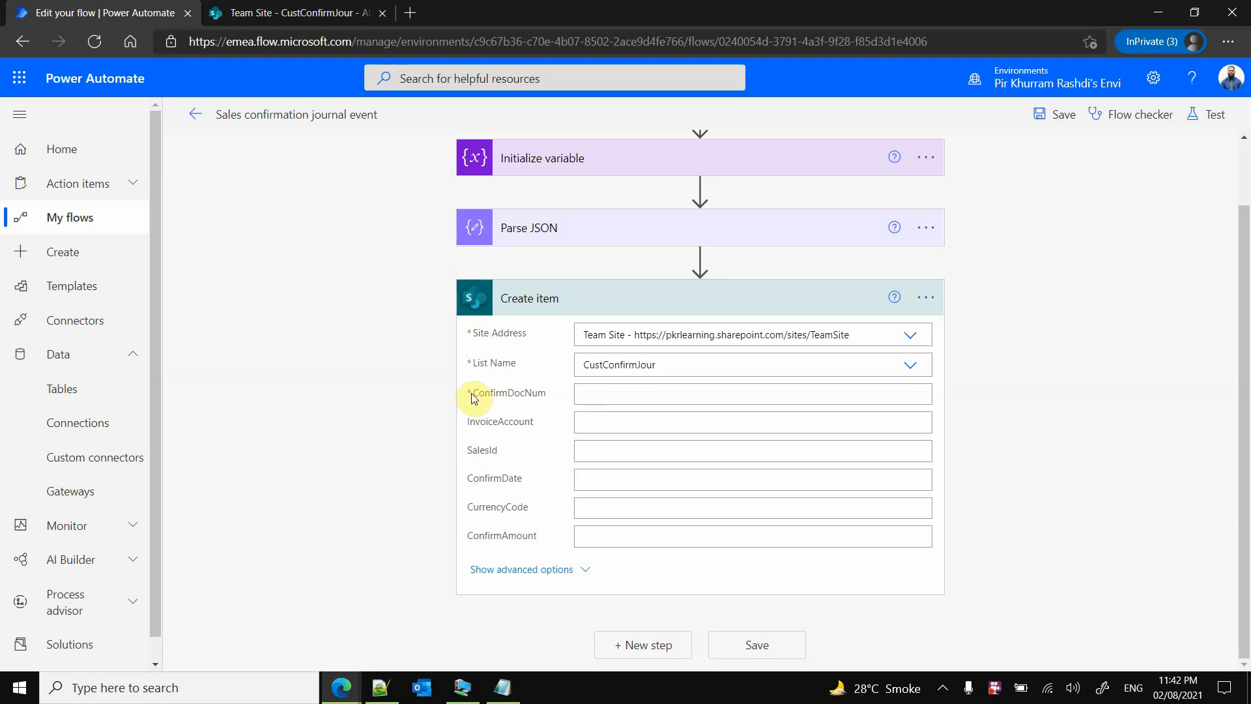
{"action": "left_click", "coordinate": [608, 396]}
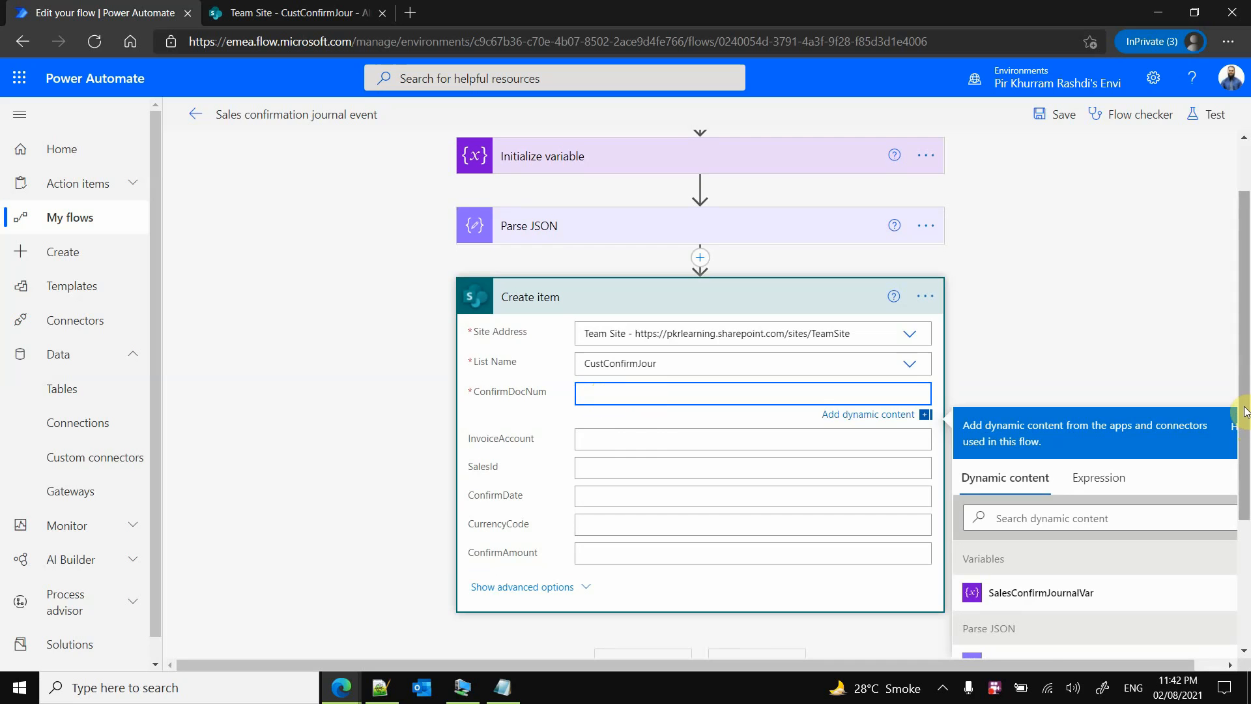
{"action": "left_click_drag", "start_coordinate": [1244, 412], "coordinate": [1245, 465]}
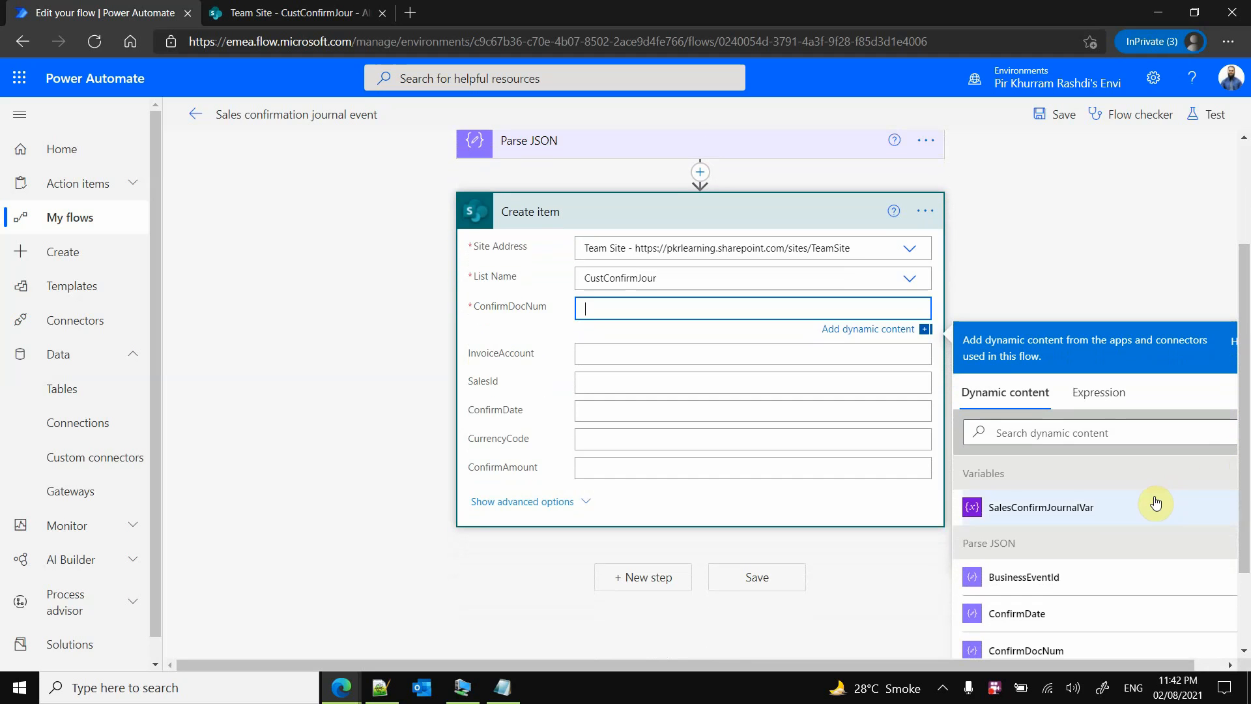
{"action": "scroll", "coordinate": [1059, 526], "scroll_direction": "down", "scroll_amount": 2}
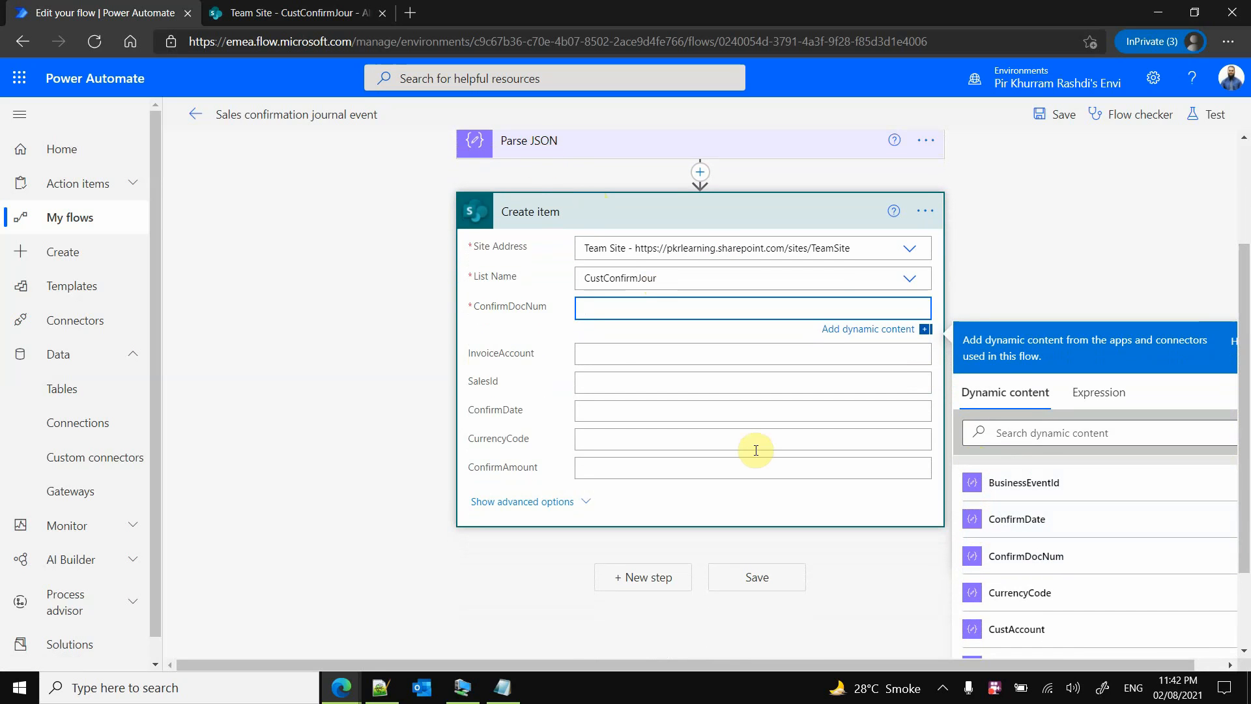
{"action": "scroll", "coordinate": [754, 446], "scroll_direction": "up", "scroll_amount": 3}
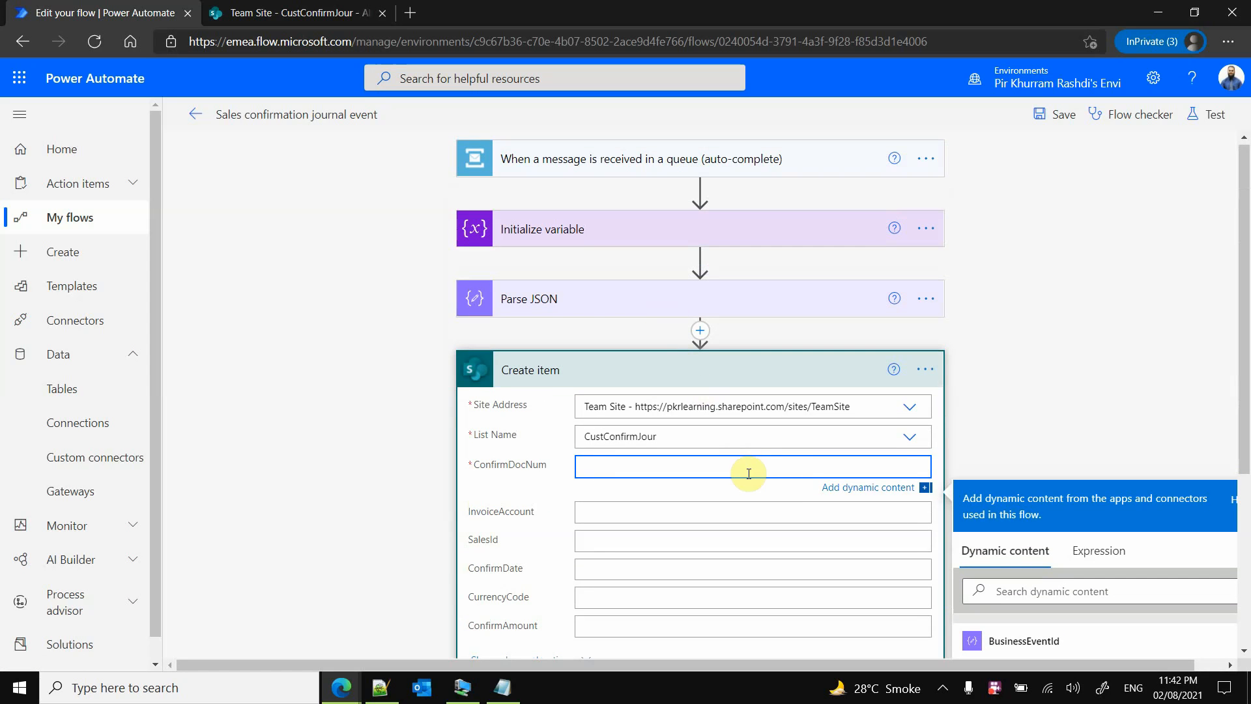
{"action": "scroll", "coordinate": [748, 474], "scroll_direction": "down", "scroll_amount": 3}
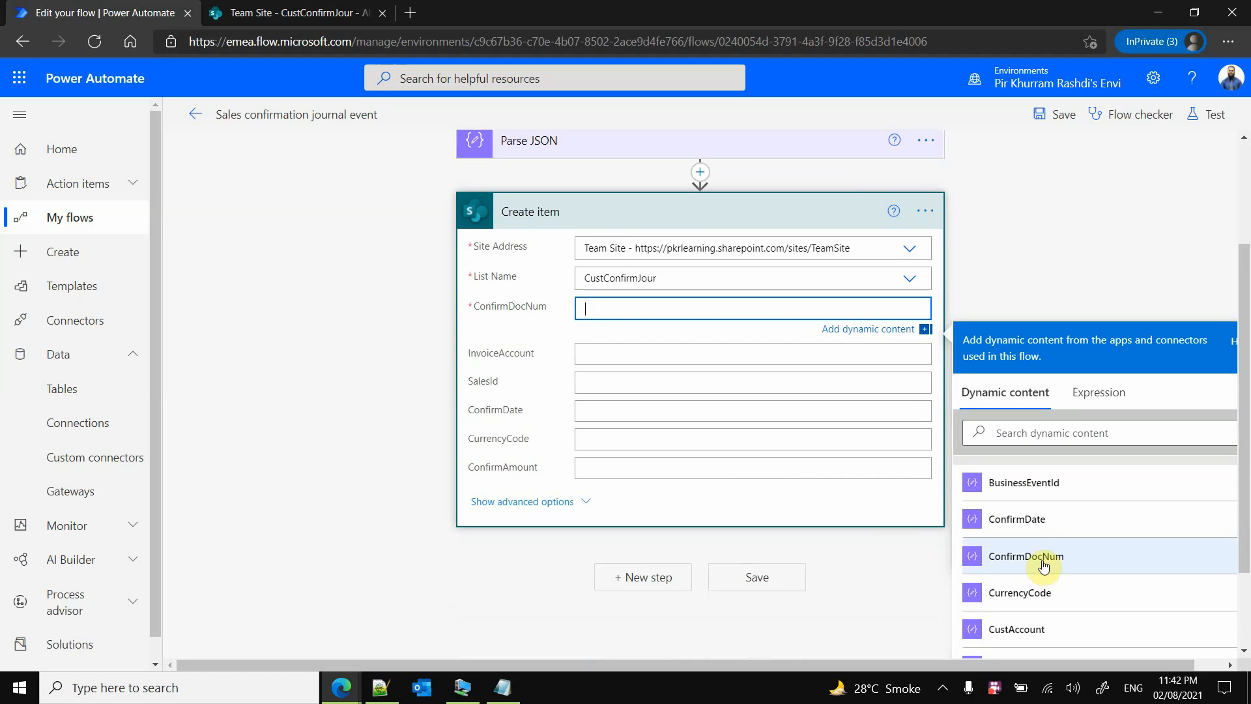
{"action": "left_click", "coordinate": [1032, 558]}
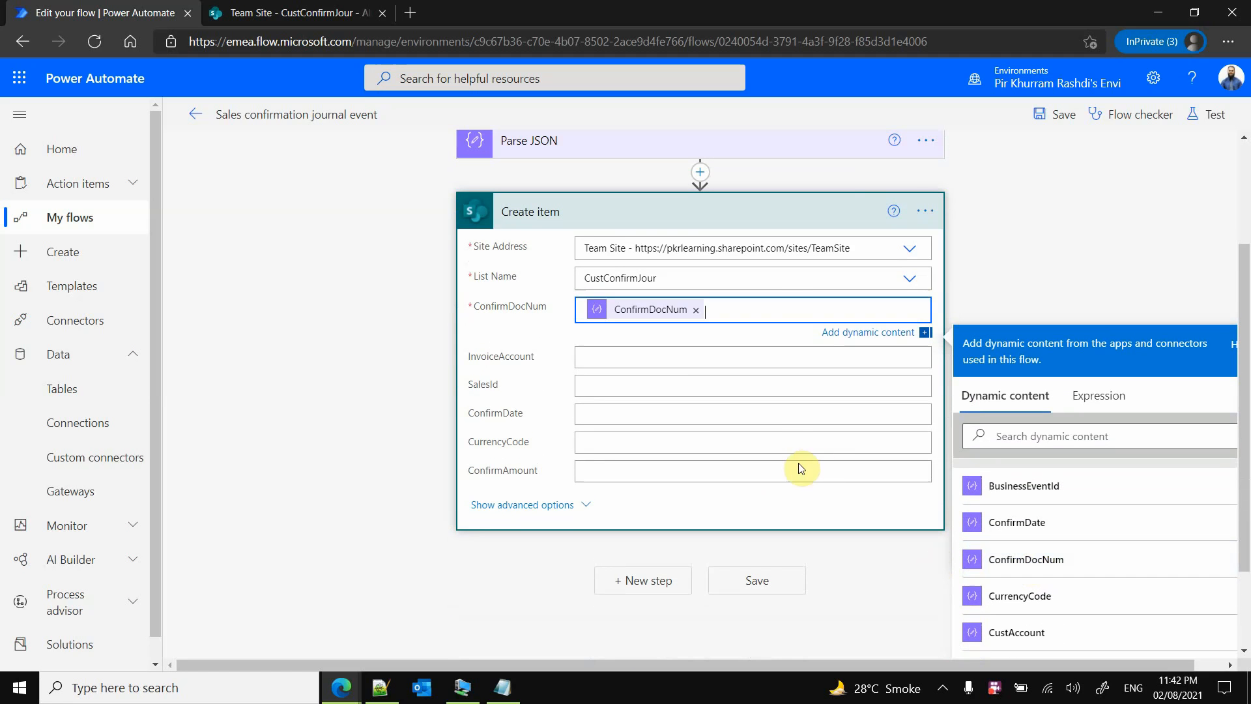
Map InvoiceAccount to the CustAccount dynamic content and SalesId to the SalesId dynamic content from Parse JSON
{"action": "left_click", "coordinate": [670, 355]}
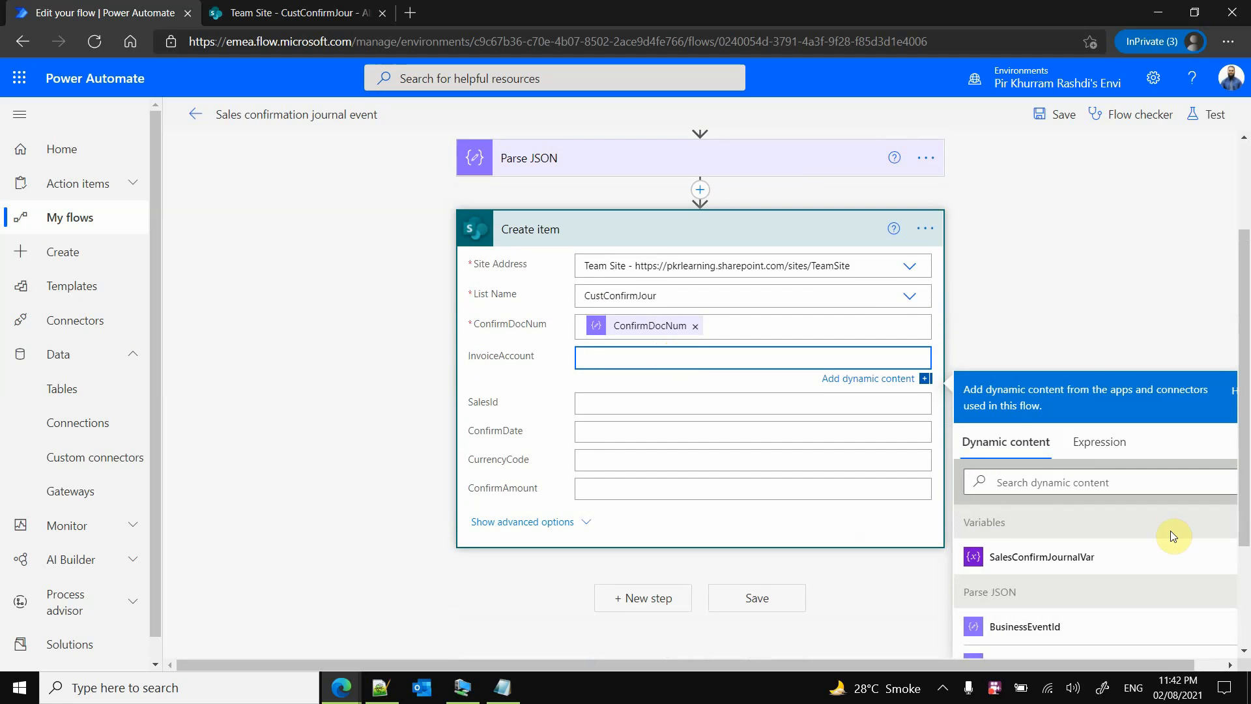
{"action": "scroll", "coordinate": [1170, 530], "scroll_direction": "down", "scroll_amount": 5}
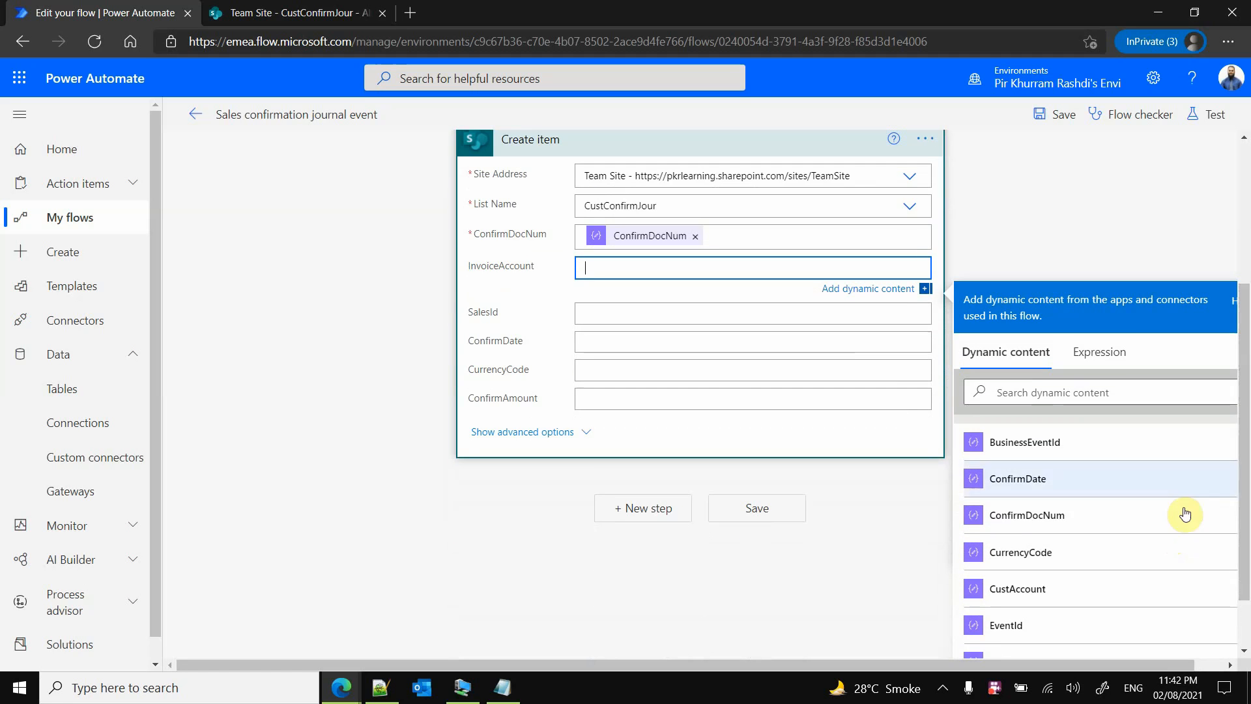
{"action": "left_click", "coordinate": [1032, 589]}
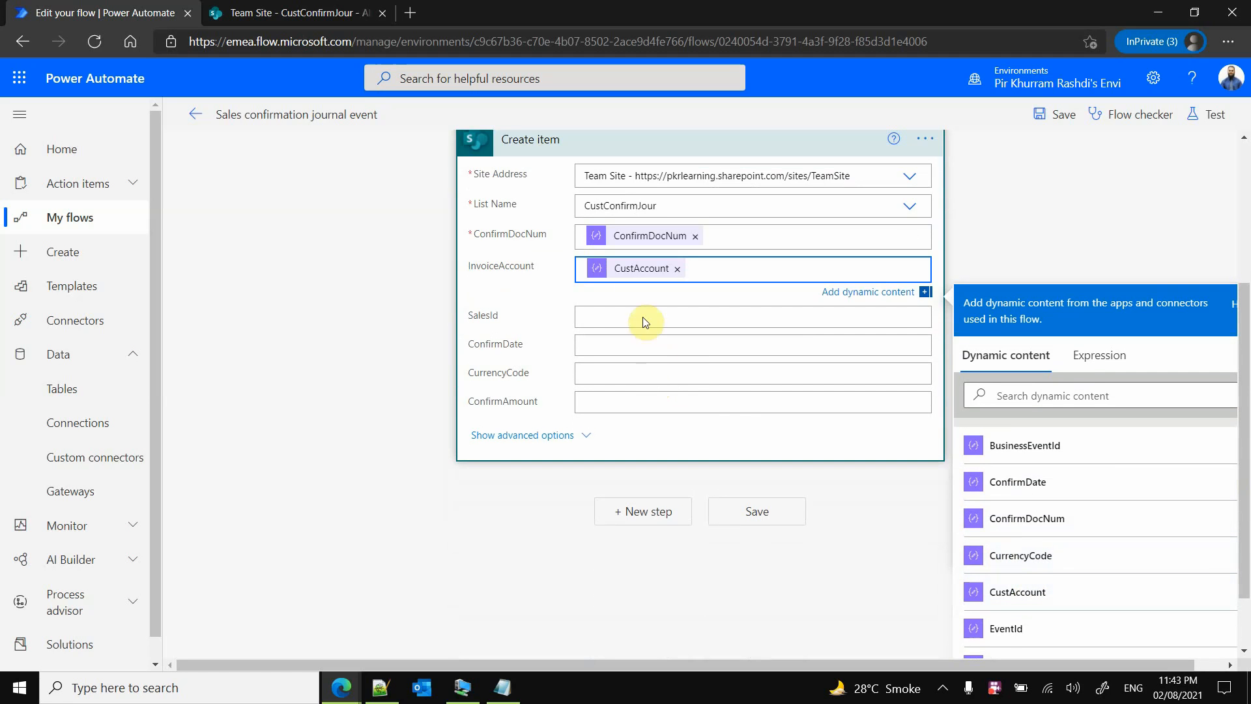
{"action": "left_click", "coordinate": [611, 321]}
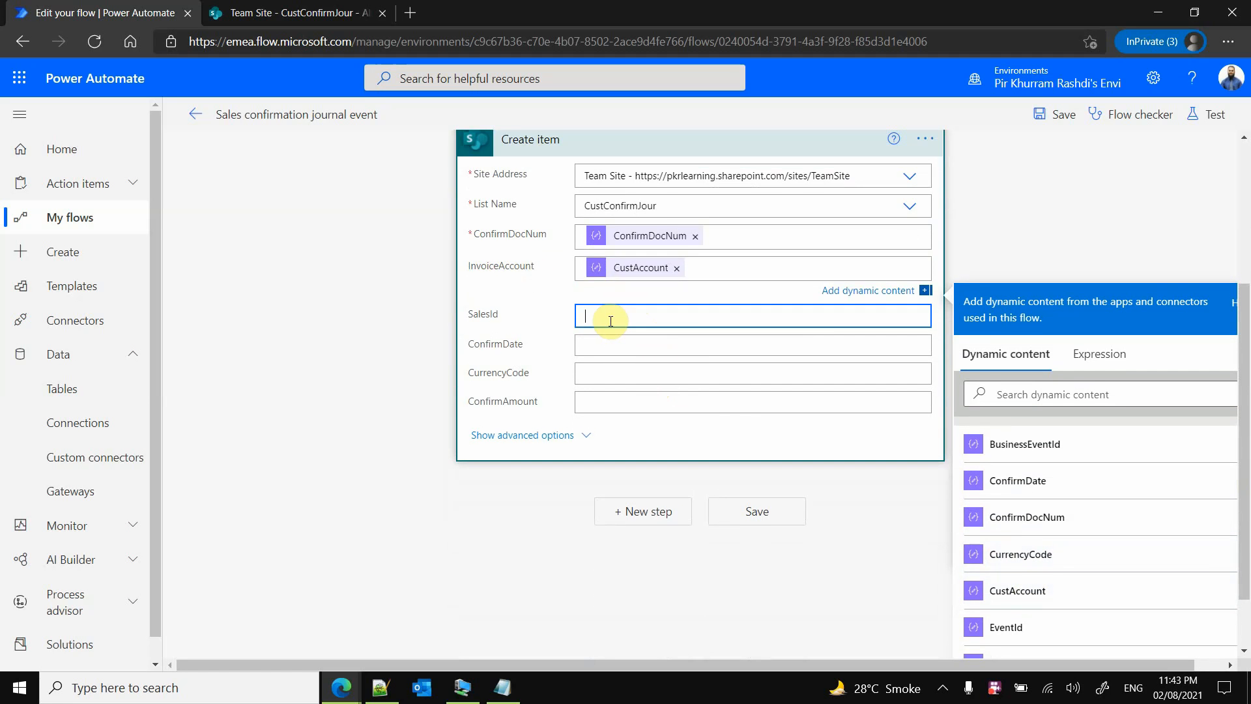
{"action": "scroll", "coordinate": [1085, 560], "scroll_direction": "down", "scroll_amount": 1}
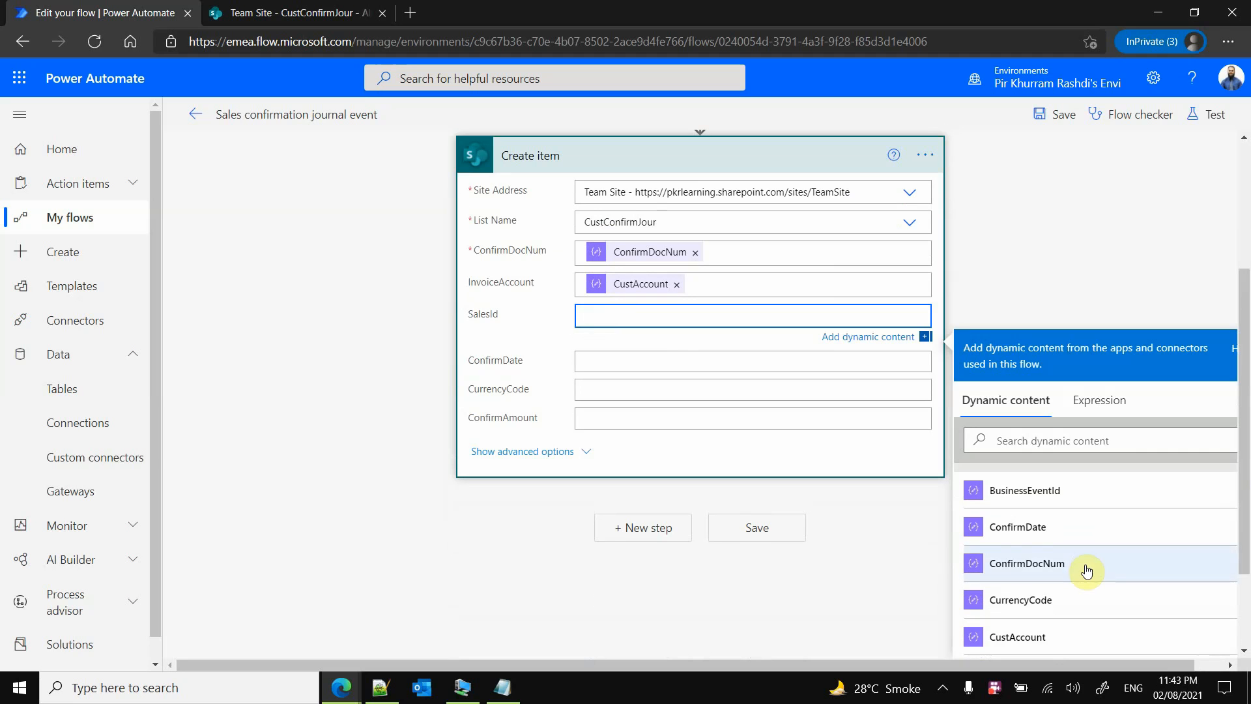
{"action": "scroll", "coordinate": [1086, 570], "scroll_direction": "down", "scroll_amount": 3}
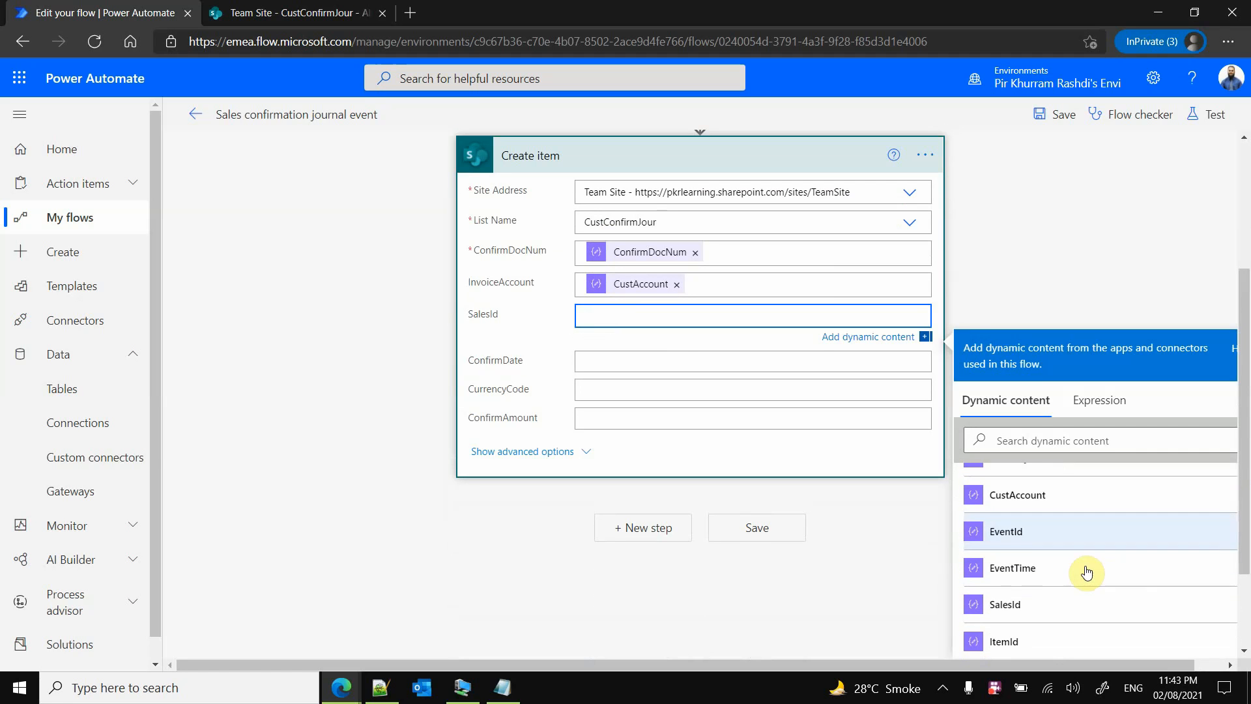
{"action": "left_click", "coordinate": [1043, 605]}
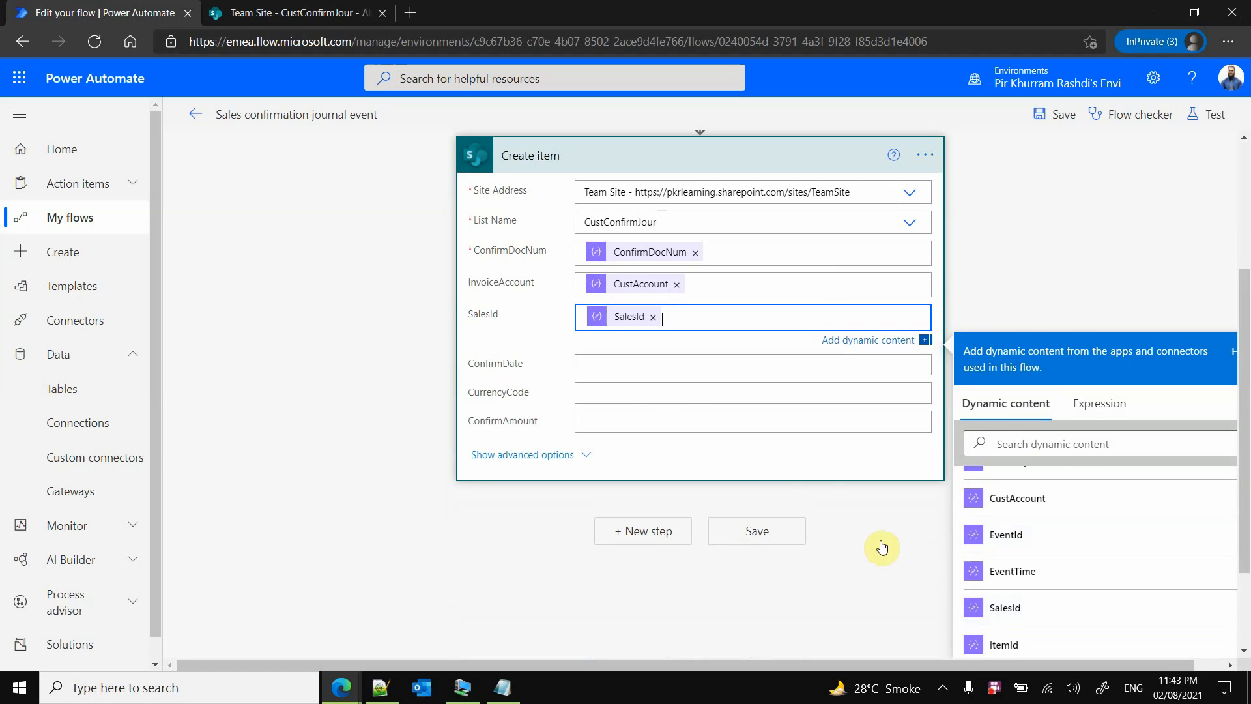
Leave ConfirmDate empty and map CurrencyCode and ConfirmAmount to the Parse JSON dynamic content of the same names
{"action": "left_click", "coordinate": [639, 369]}
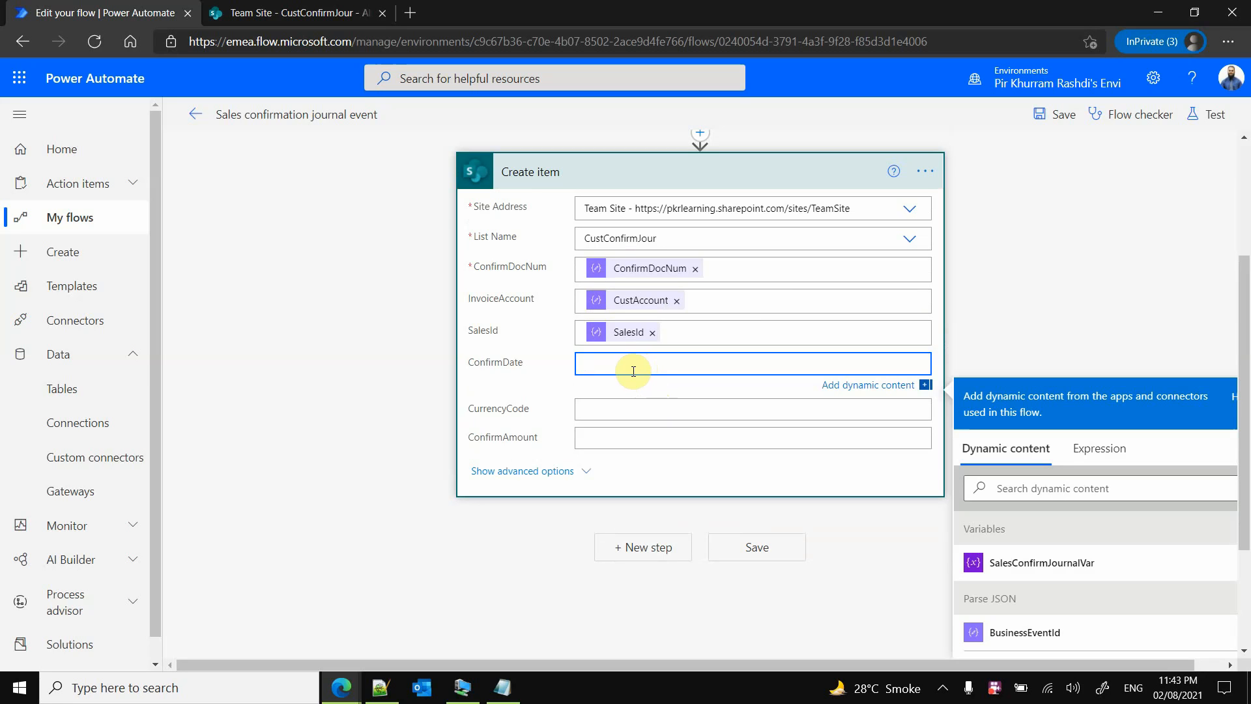
{"action": "left_click", "coordinate": [619, 405]}
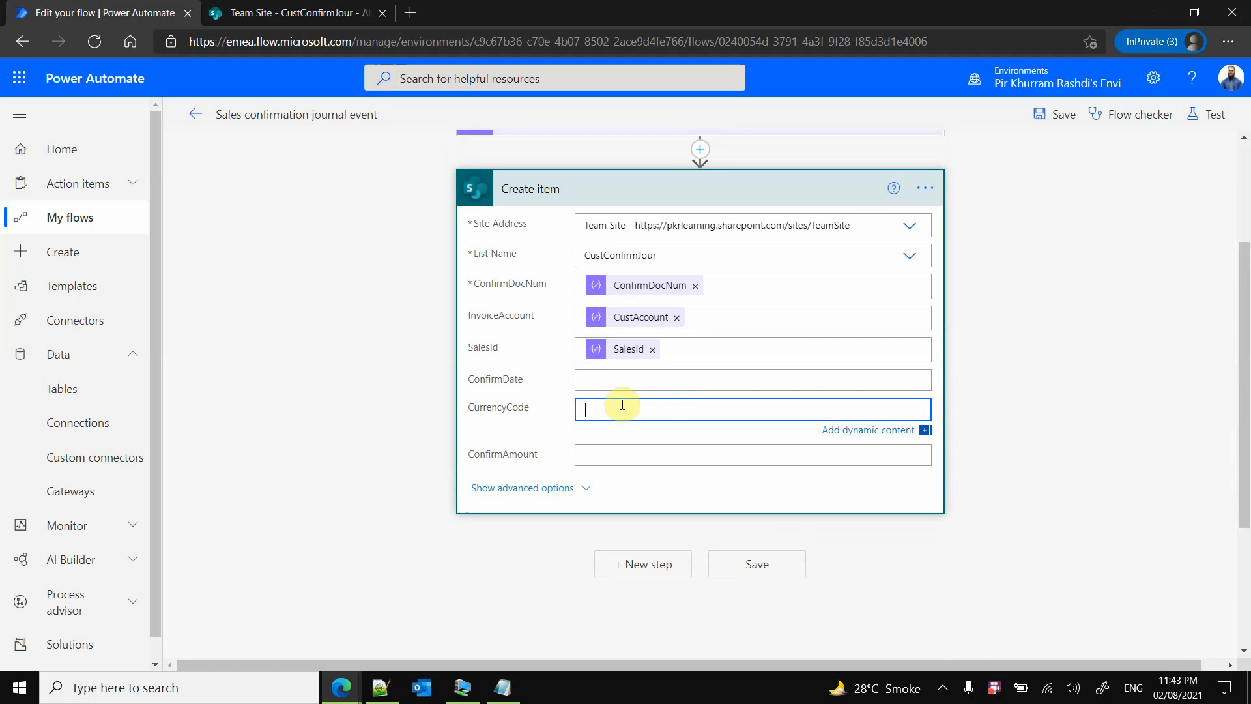
{"action": "scroll", "coordinate": [1170, 584], "scroll_direction": "down", "scroll_amount": 2}
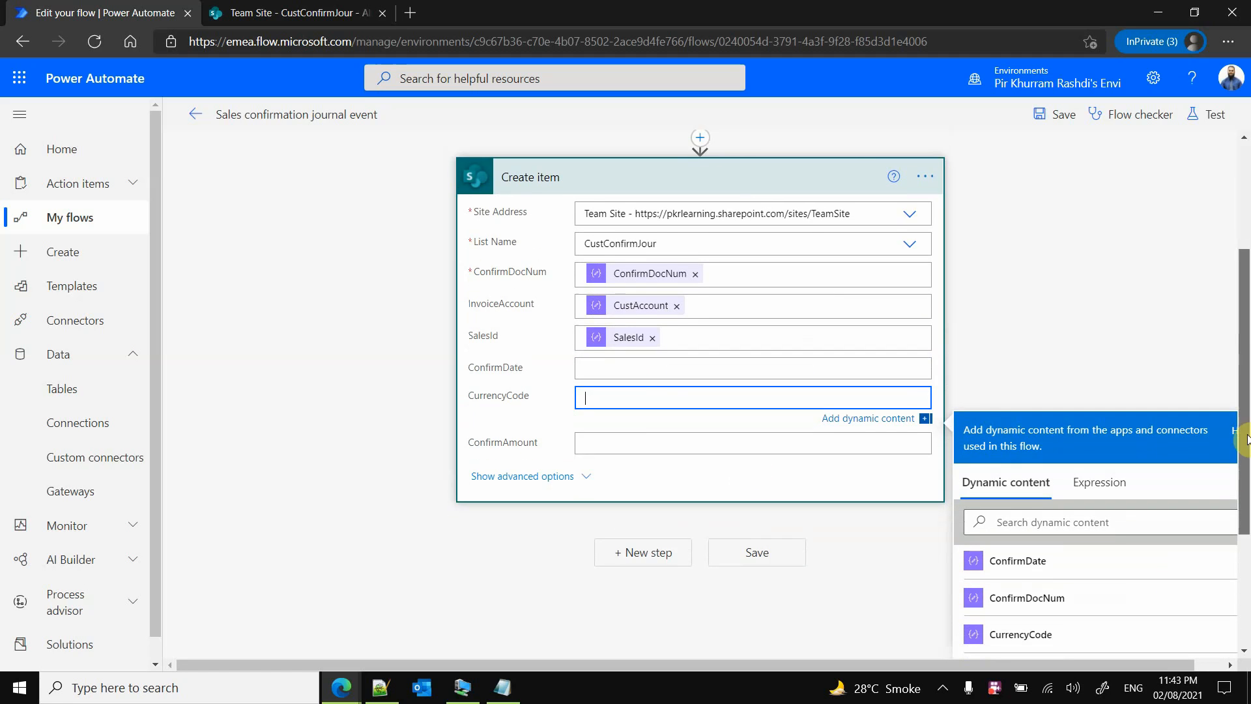
{"action": "scroll", "coordinate": [1203, 517], "scroll_direction": "down", "scroll_amount": 2}
{"action": "left_click", "coordinate": [1043, 490]}
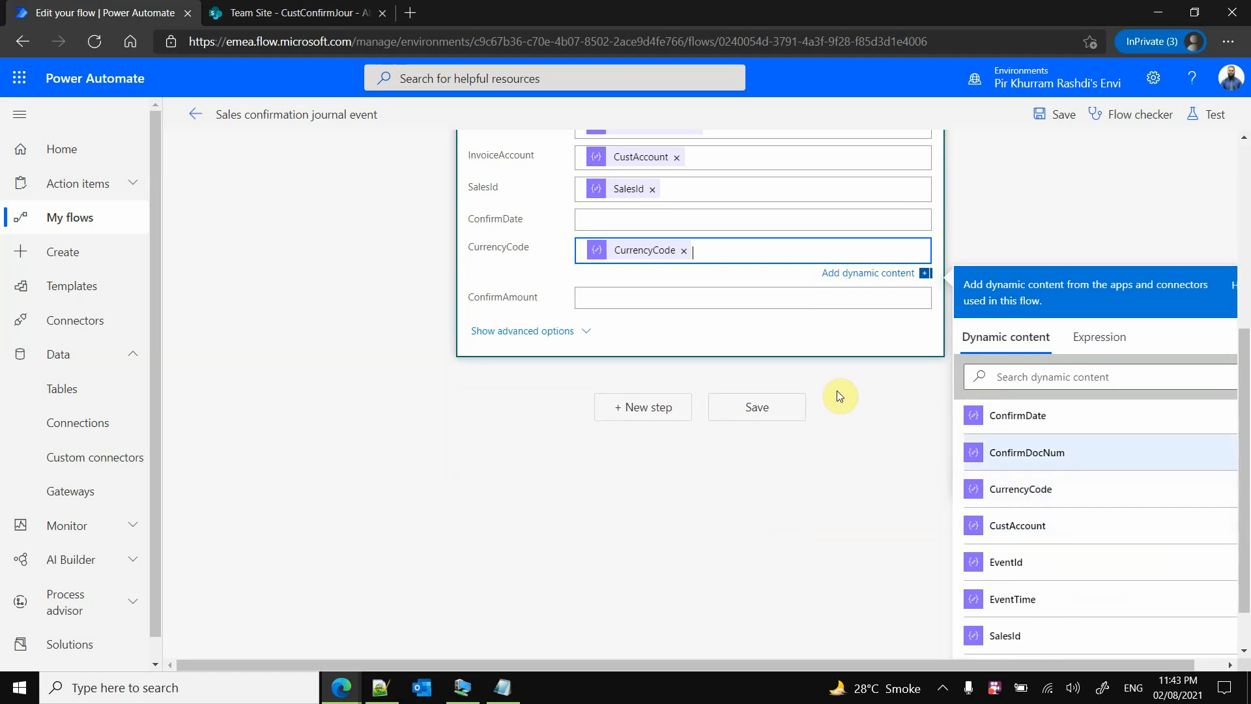
{"action": "left_click", "coordinate": [667, 300]}
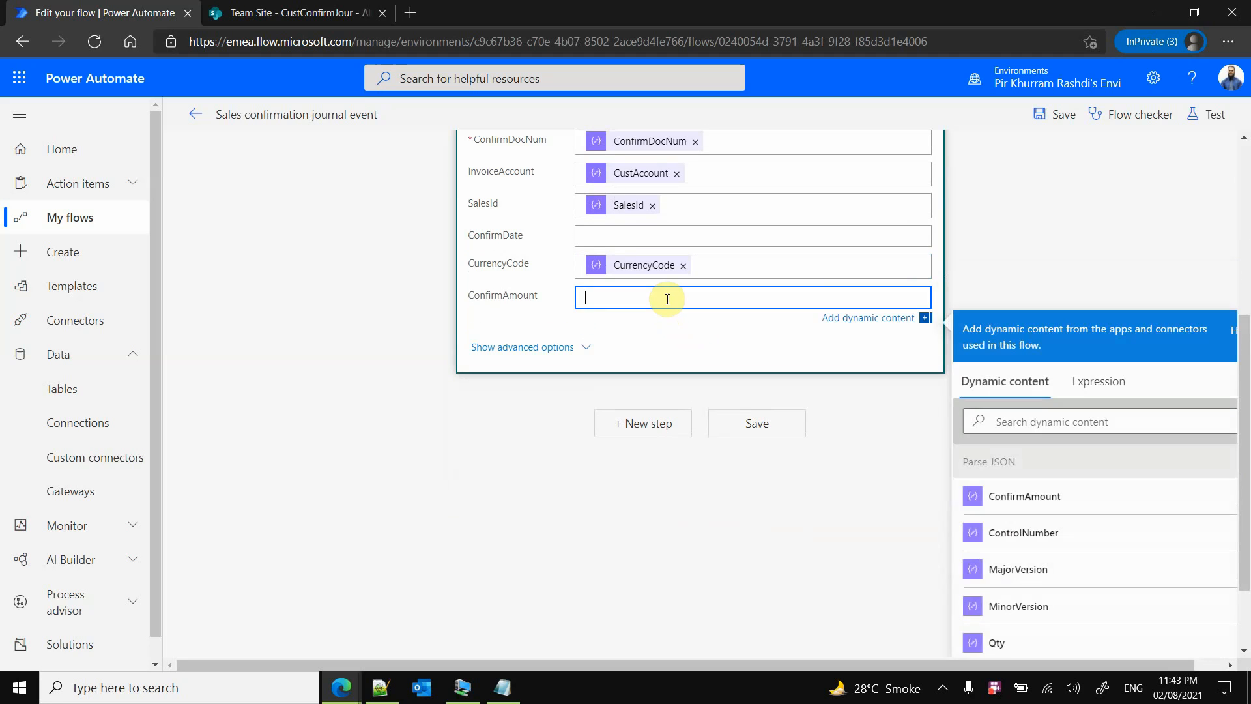
{"action": "left_click", "coordinate": [1068, 499]}
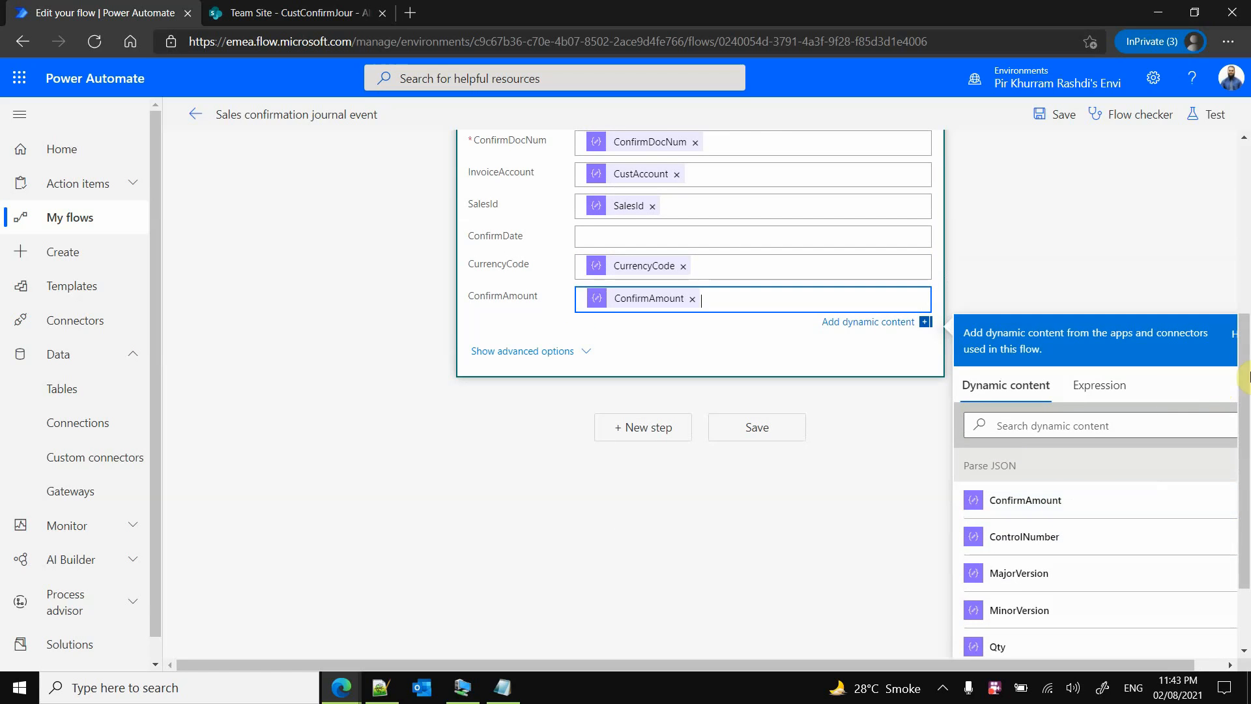
Save the flow and test it automatically with the recently used trigger from the "Test succeeded" run
{"action": "left_click_drag", "start_coordinate": [1244, 377], "coordinate": [1245, 299]}
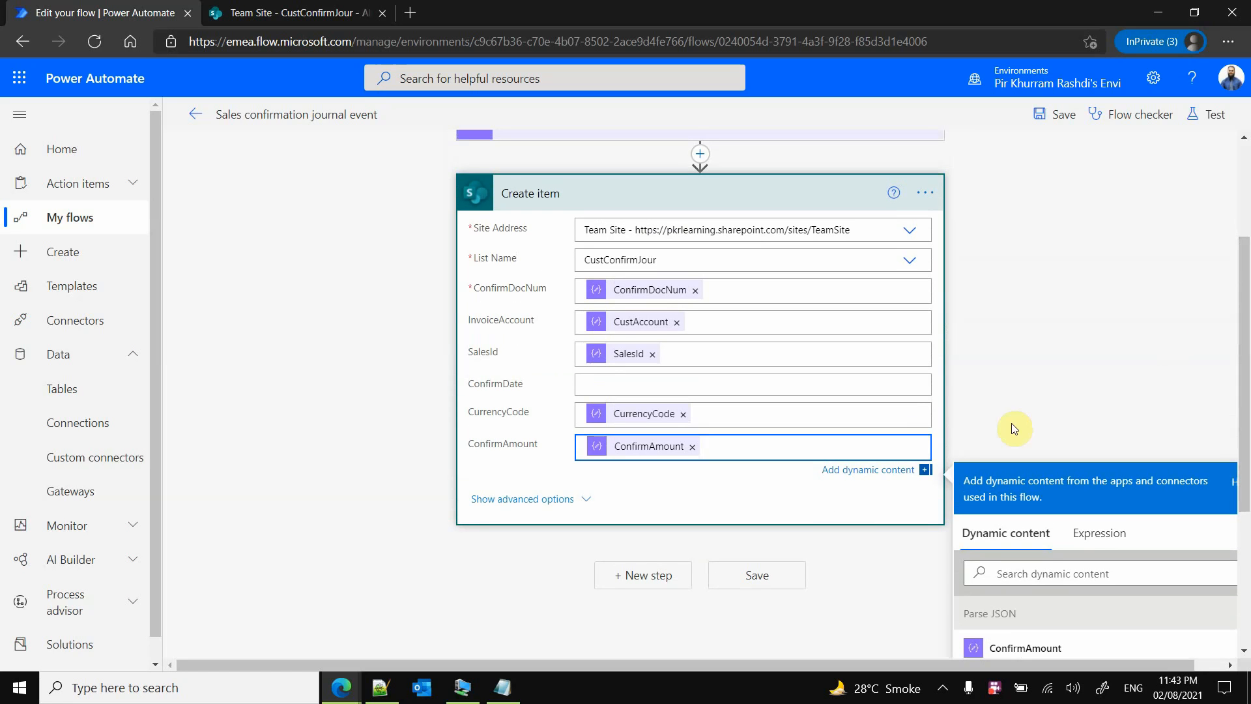
{"action": "left_click", "coordinate": [786, 577]}
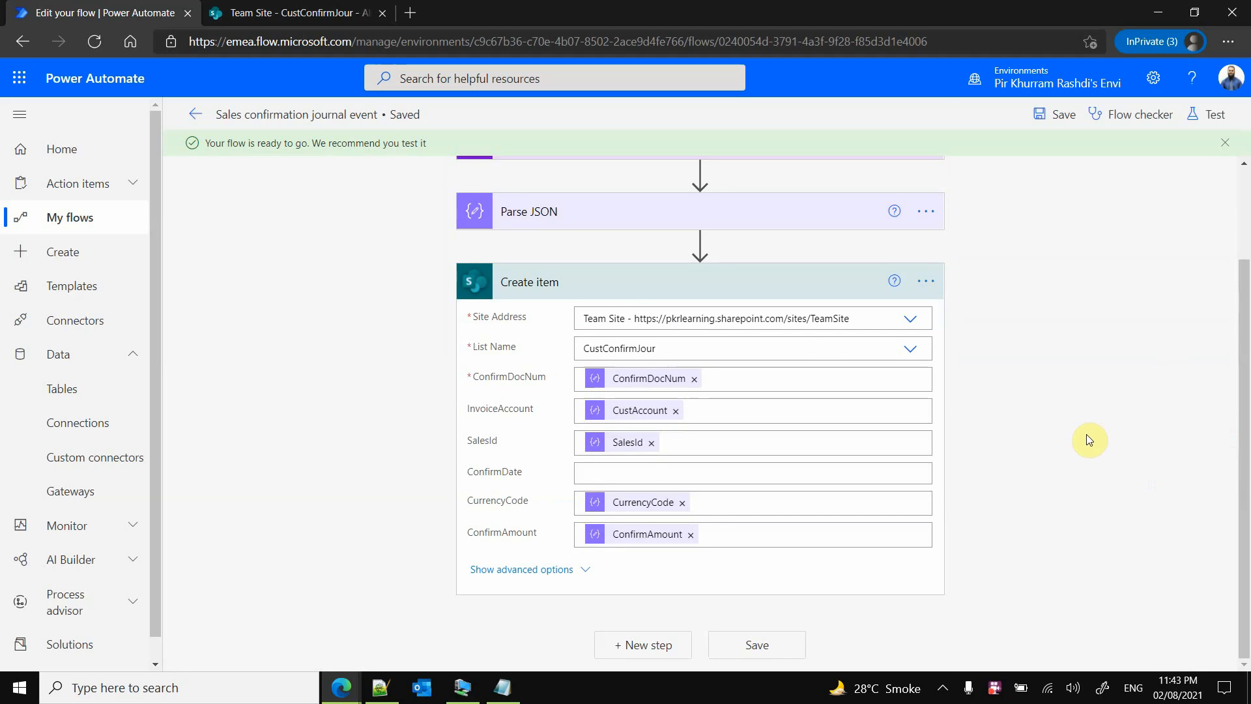
{"action": "scroll", "coordinate": [1086, 434], "scroll_direction": "up", "scroll_amount": 2}
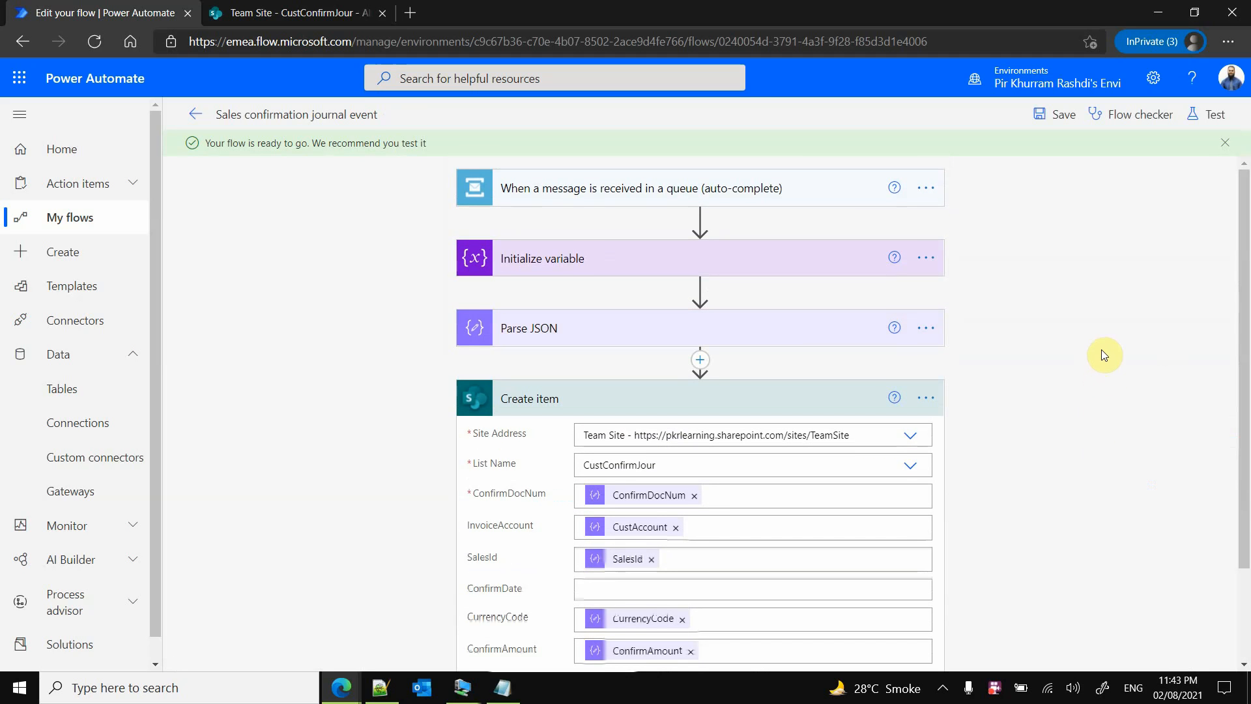
{"action": "left_click", "coordinate": [1211, 118]}
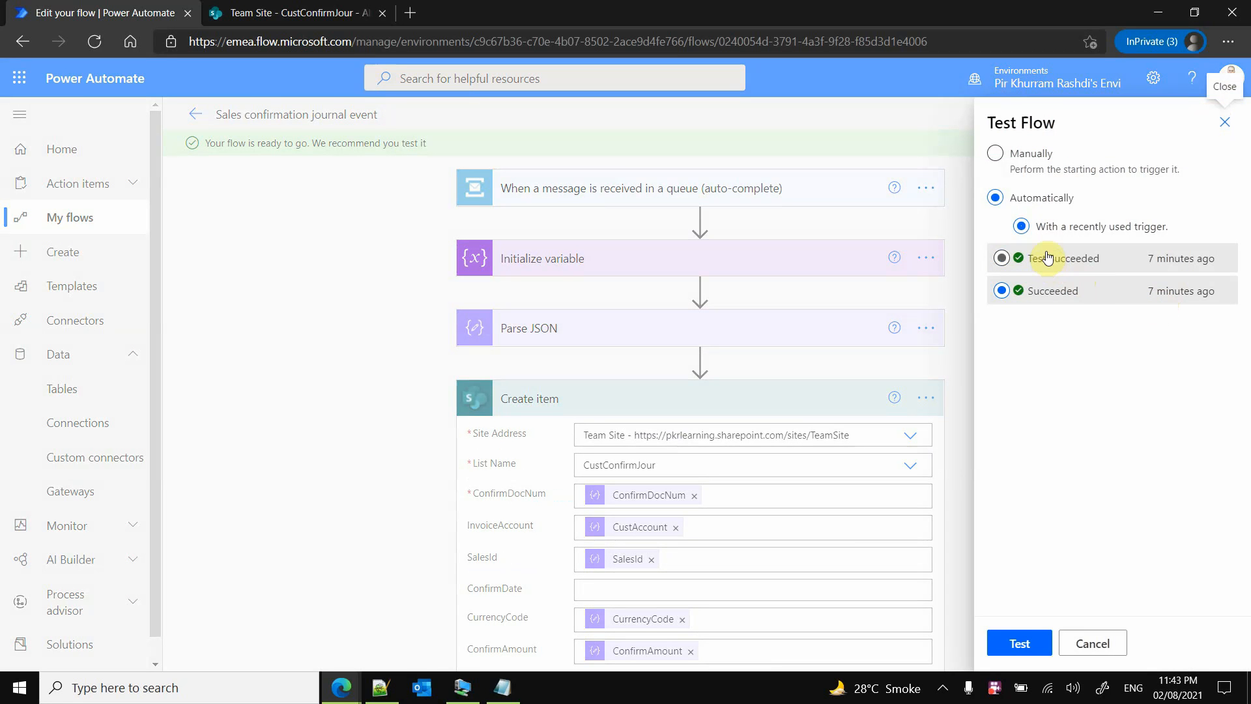
{"action": "left_click", "coordinate": [1002, 259]}
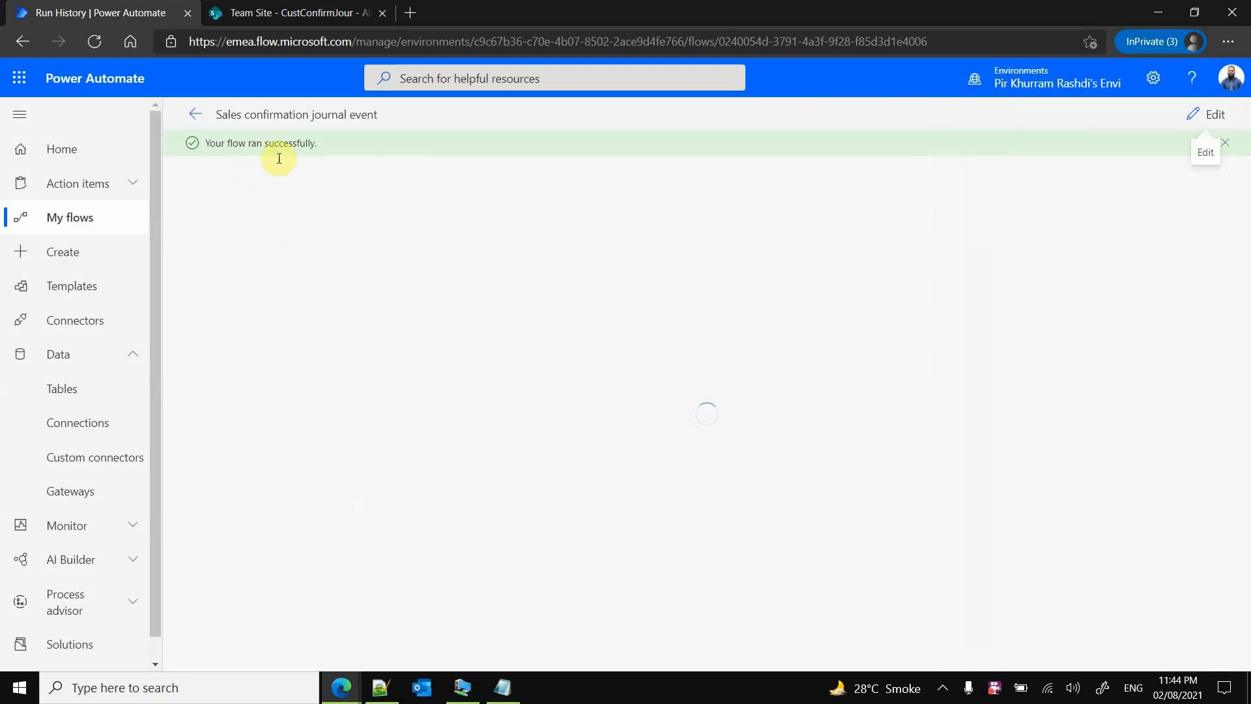
Check the CustConfirmJour list in SharePoint for the created item, and return to the flow's run history in Power Automate
{"action": "left_click", "coordinate": [298, 12]}
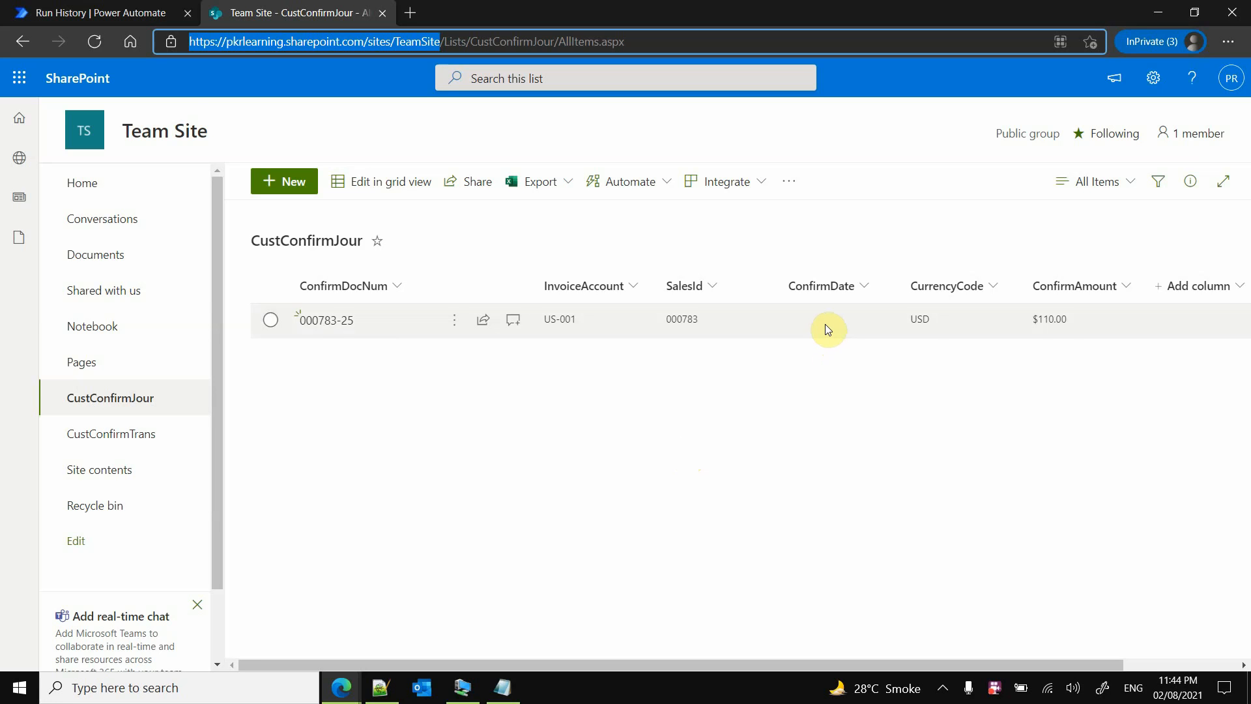
{"action": "left_click", "coordinate": [95, 13]}
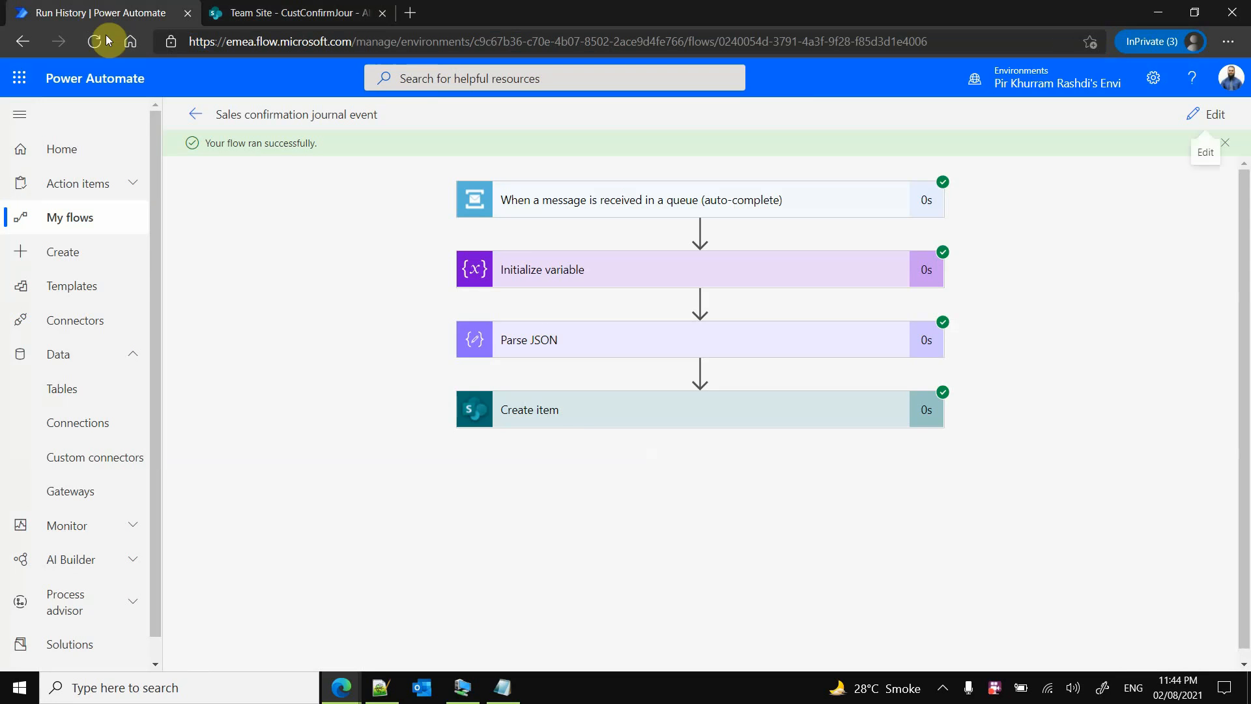
Reopen the flow for editing and map the Create item action's ConfirmDate field to the ConfirmDate dynamic content from Parse JSON
{"action": "left_click", "coordinate": [595, 417]}
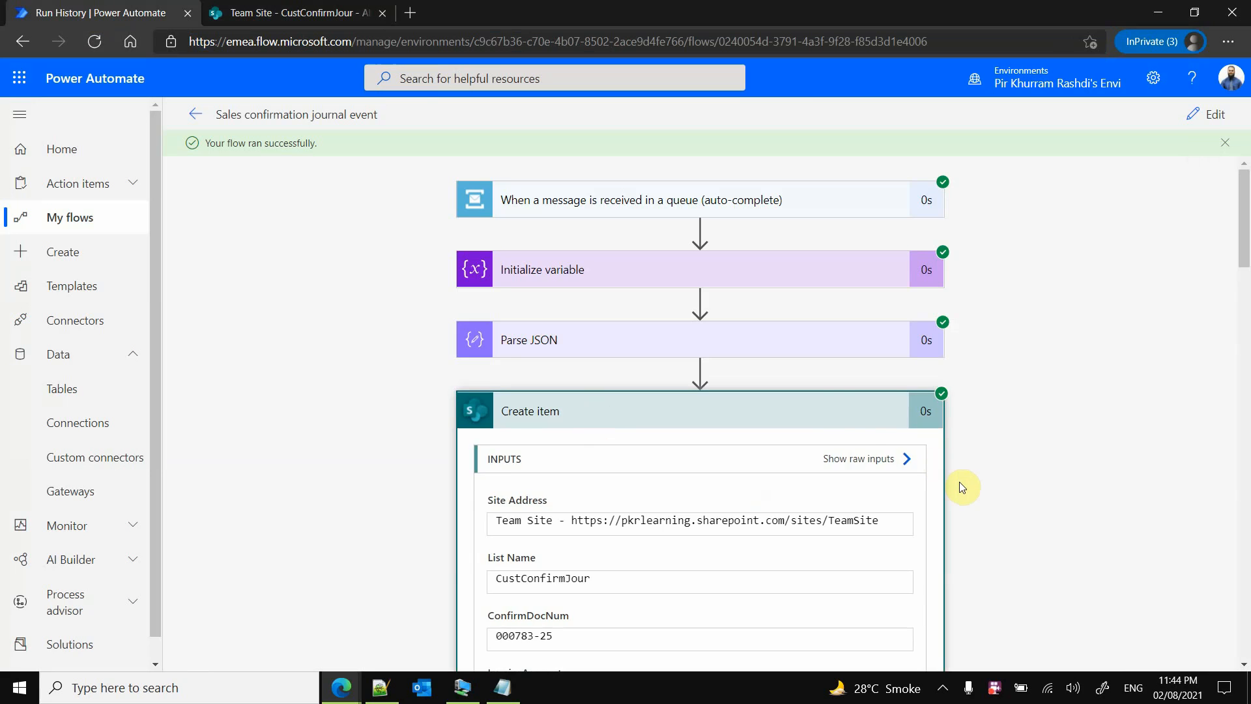
{"action": "scroll", "coordinate": [960, 482], "scroll_direction": "down", "scroll_amount": 2}
{"action": "scroll", "coordinate": [959, 471], "scroll_direction": "up", "scroll_amount": 2}
{"action": "left_click", "coordinate": [1204, 115]}
{"action": "scroll", "coordinate": [1107, 420], "scroll_direction": "down", "scroll_amount": 1}
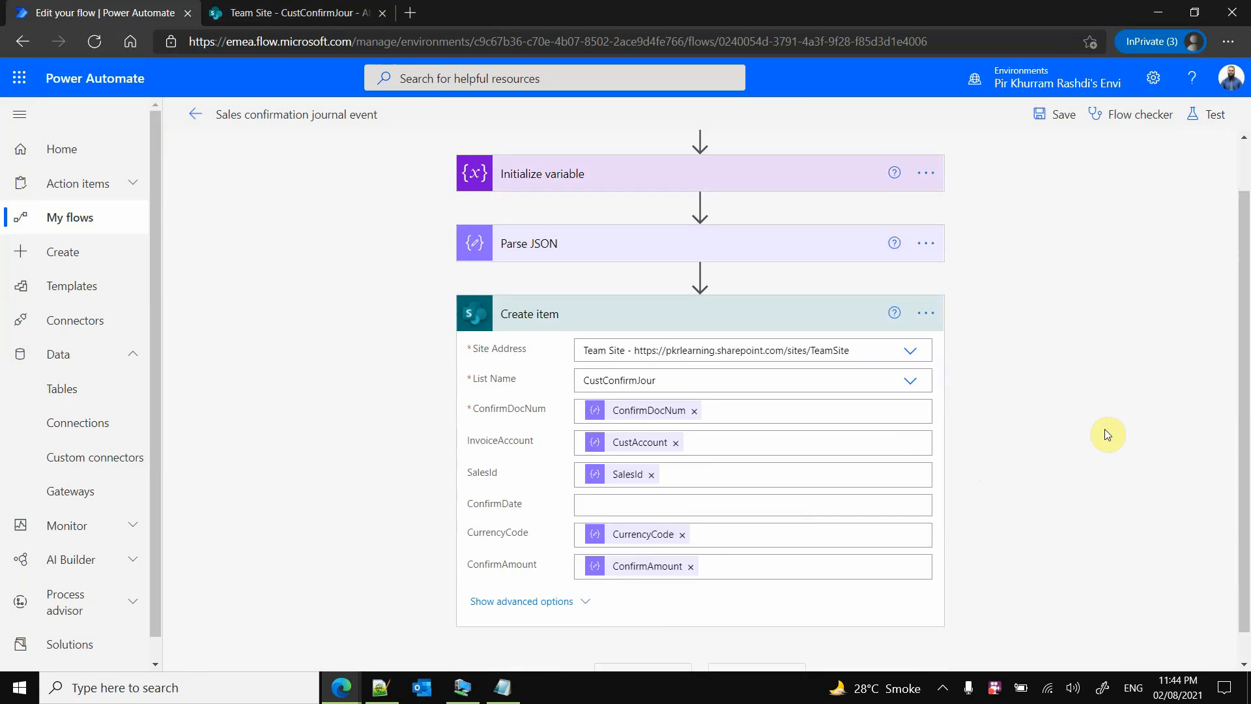
{"action": "left_click", "coordinate": [763, 471]}
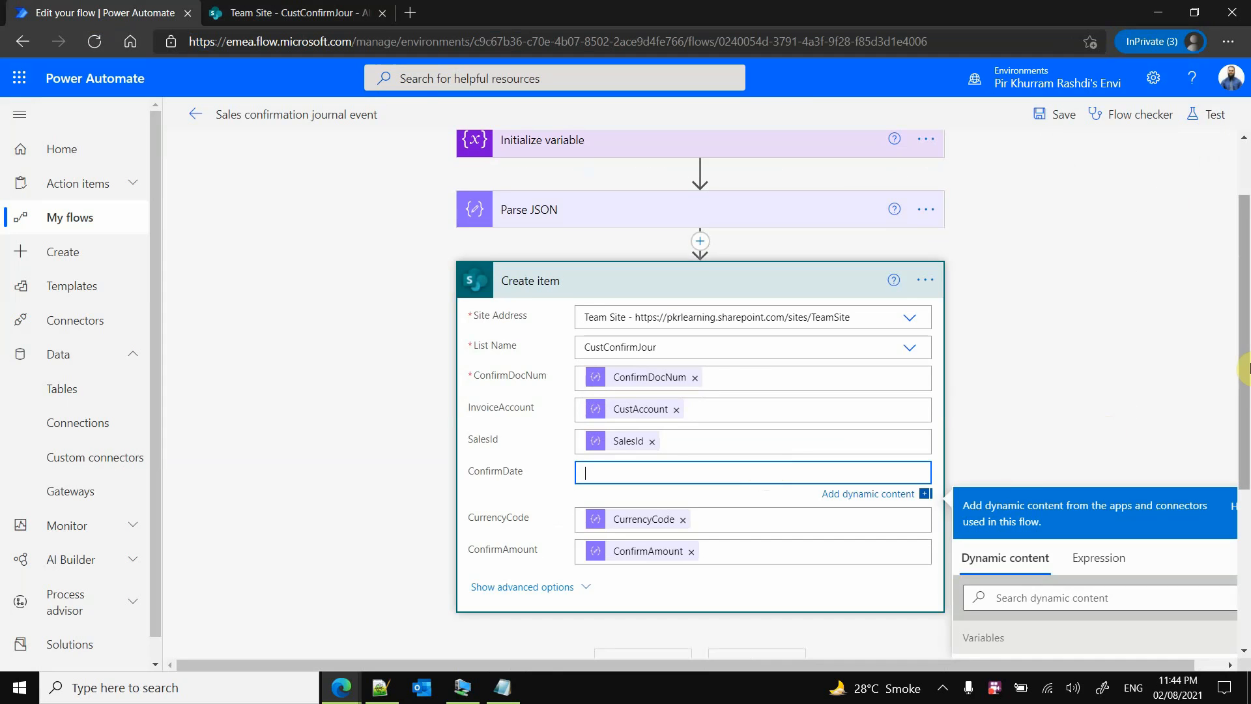
{"action": "scroll", "coordinate": [1224, 391], "scroll_direction": "down", "scroll_amount": 3}
{"action": "left_click", "coordinate": [1072, 521]}
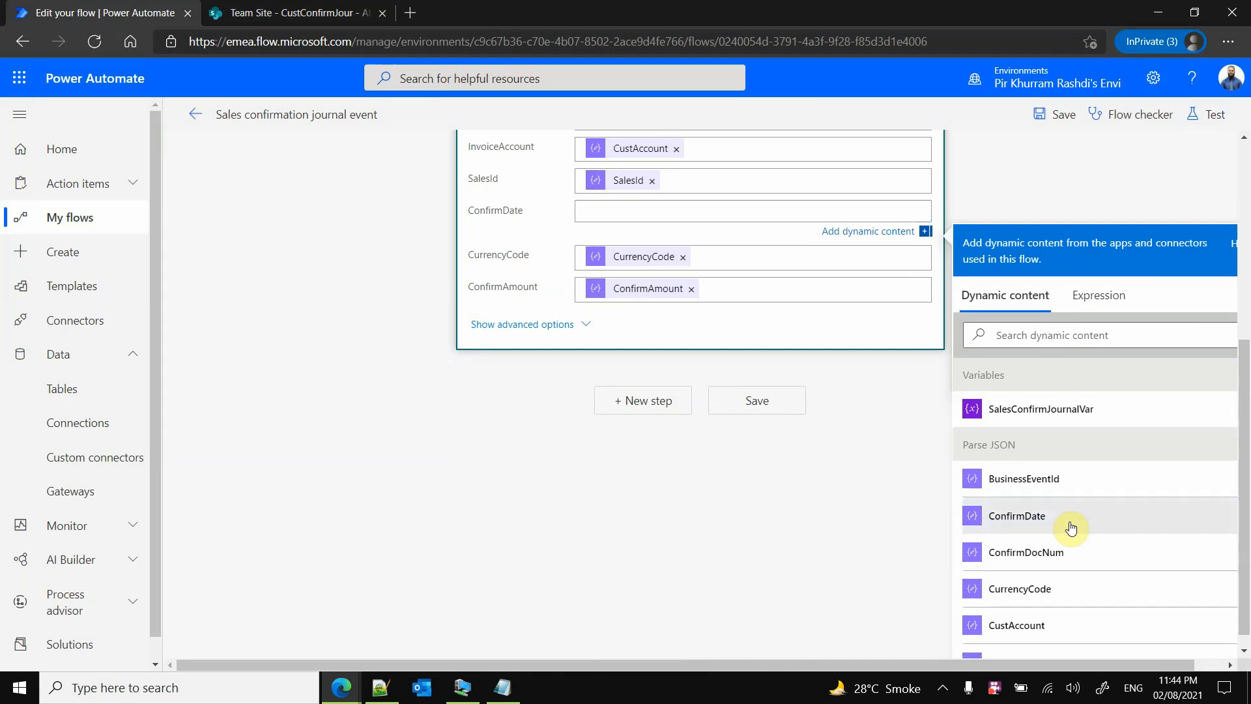
{"action": "scroll", "coordinate": [938, 494], "scroll_direction": "up", "scroll_amount": 2}
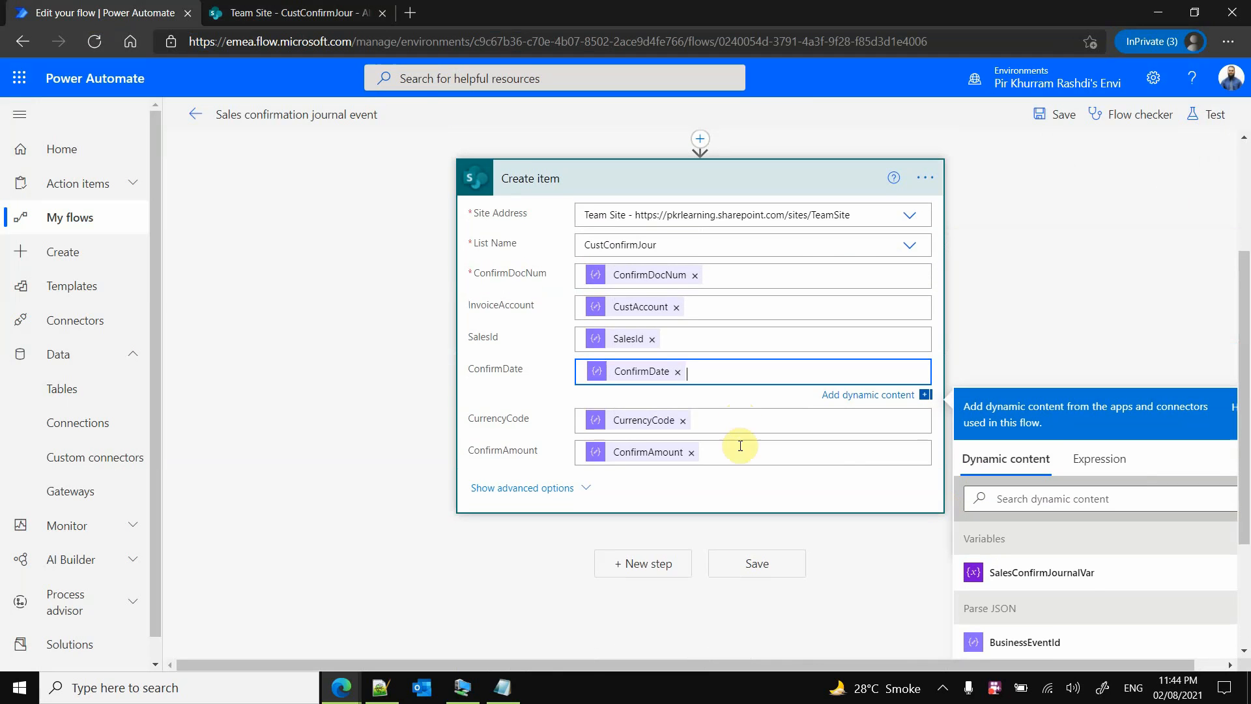
Save the flow and test it automatically with the recently used trigger from the most recent "Test Succeeded" run
{"action": "left_click", "coordinate": [749, 569]}
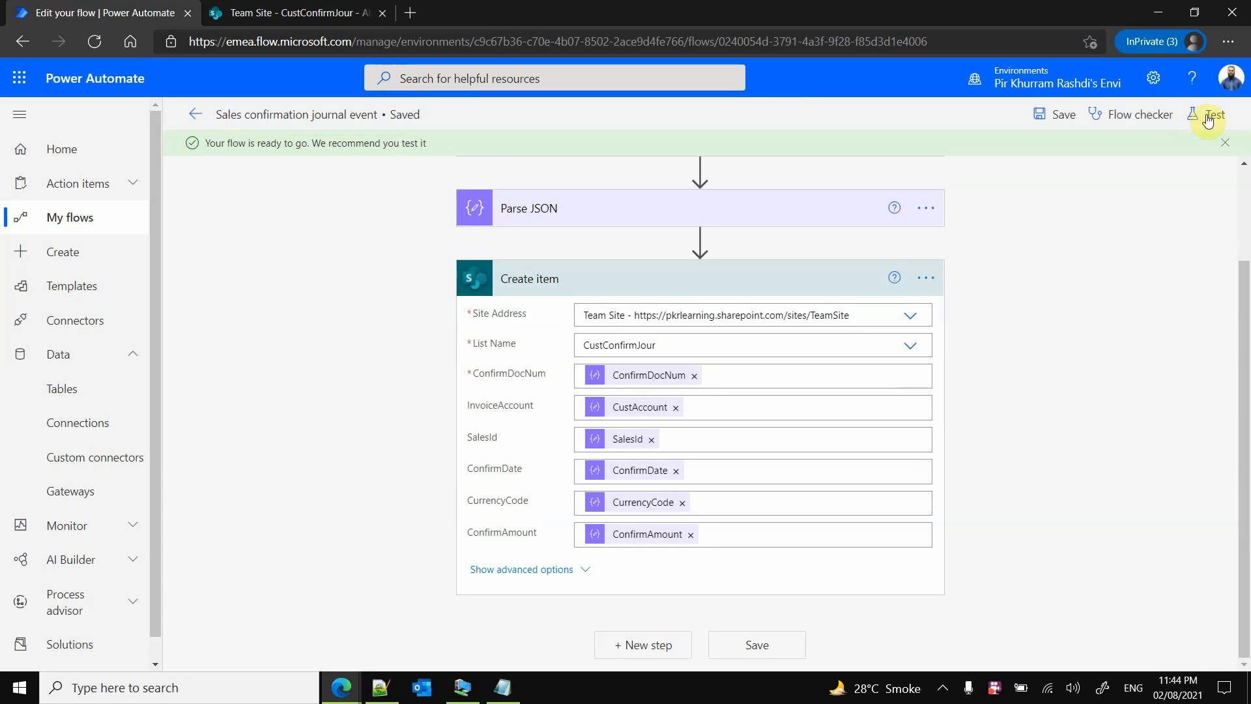
{"action": "left_click", "coordinate": [1210, 117]}
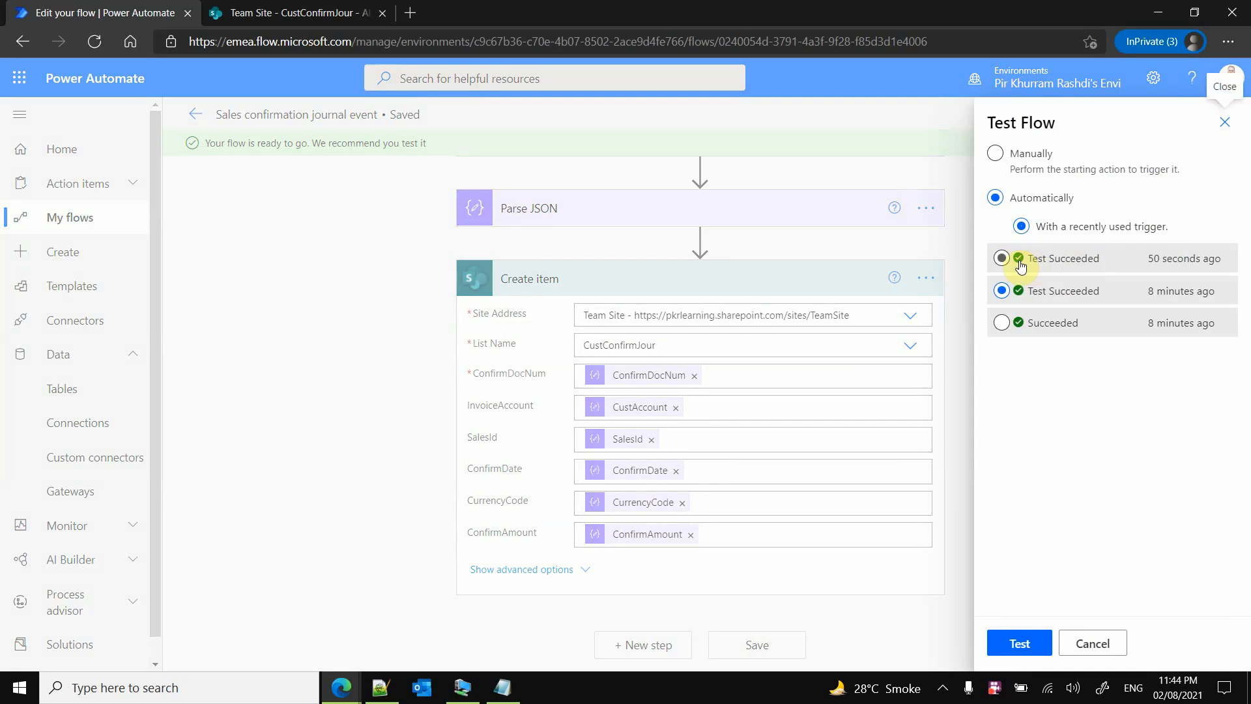
{"action": "left_click", "coordinate": [1001, 259]}
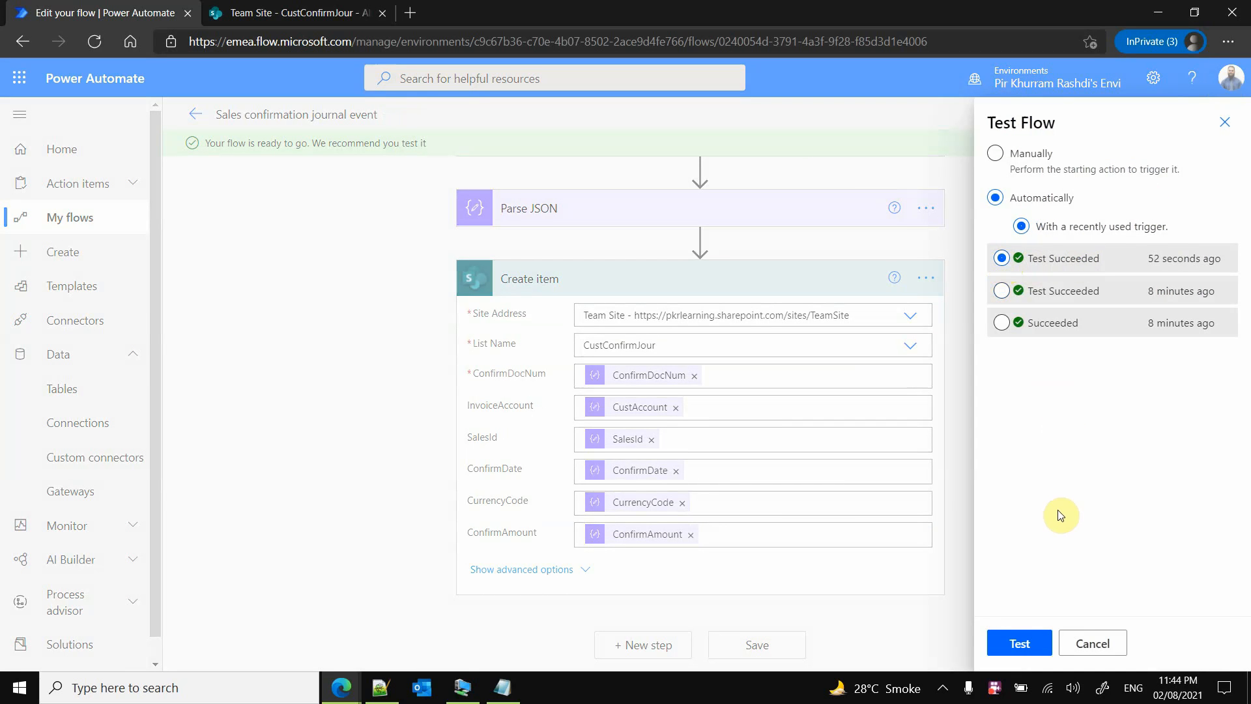
{"action": "left_click", "coordinate": [1030, 647]}
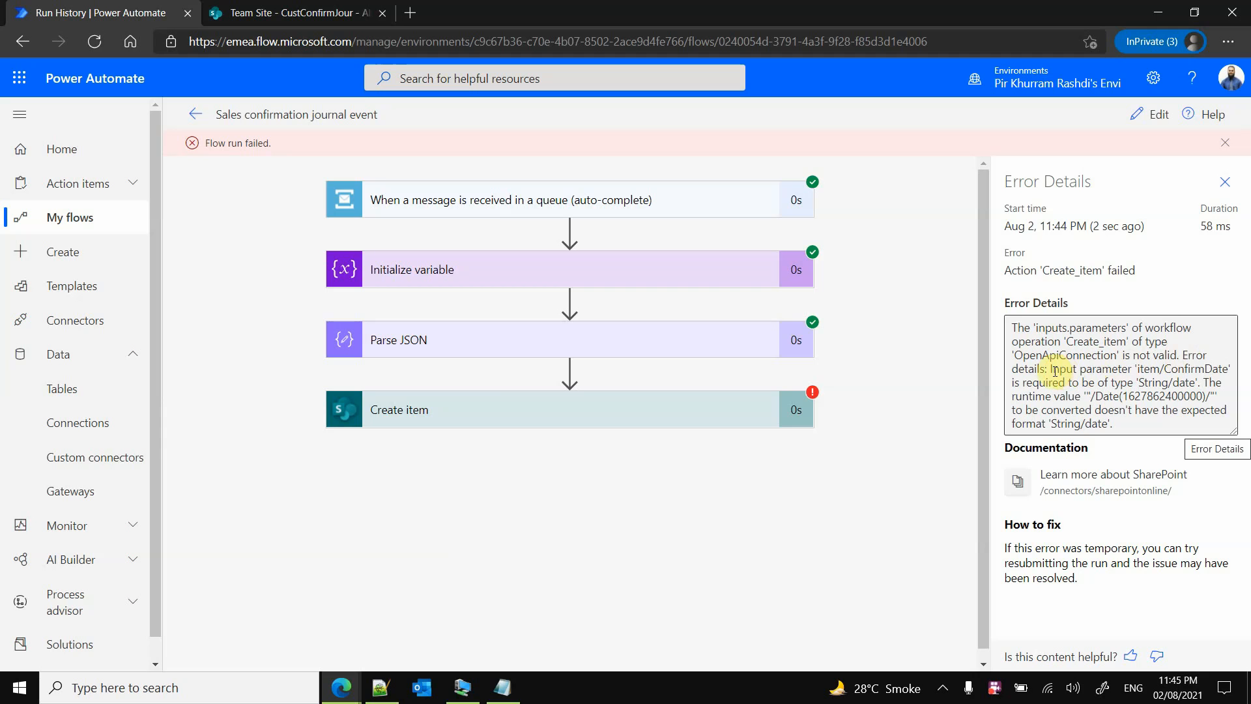
Read the run's error details about the ConfirmDate input parameter, its required type and the runtime value
{"action": "left_click_drag", "start_coordinate": [1051, 369], "coordinate": [1226, 369]}
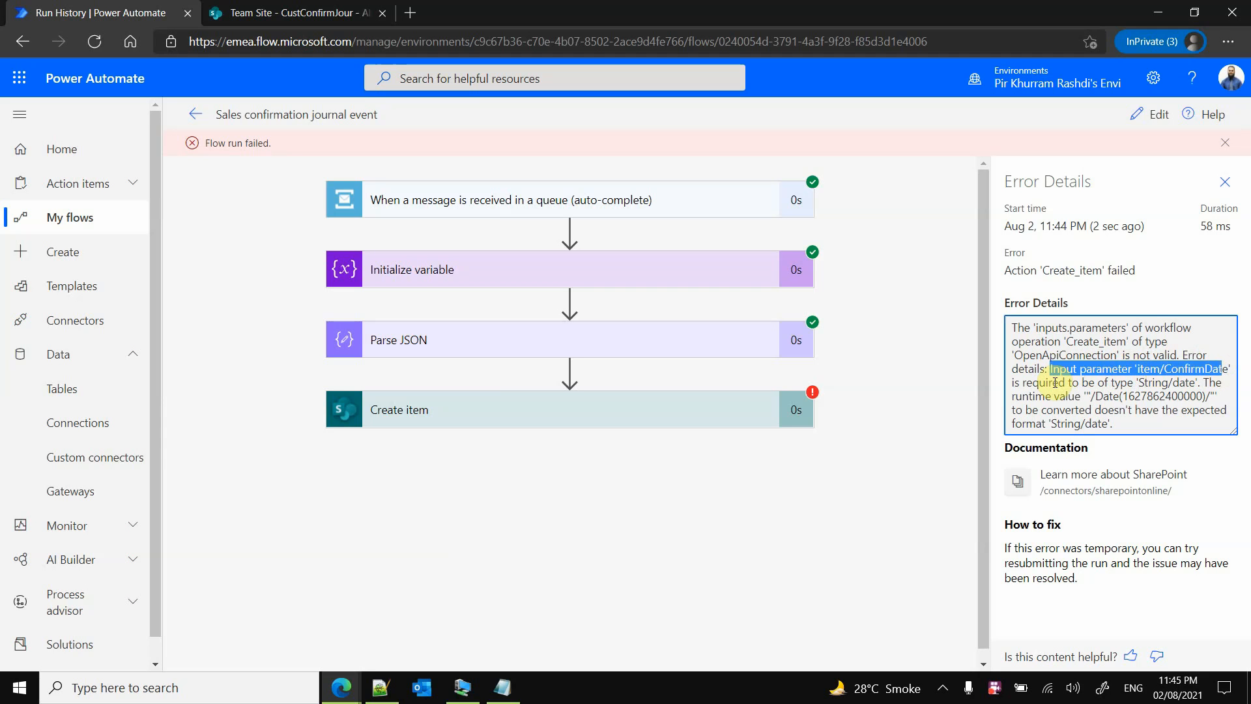
{"action": "left_click_drag", "start_coordinate": [1054, 382], "coordinate": [1196, 382]}
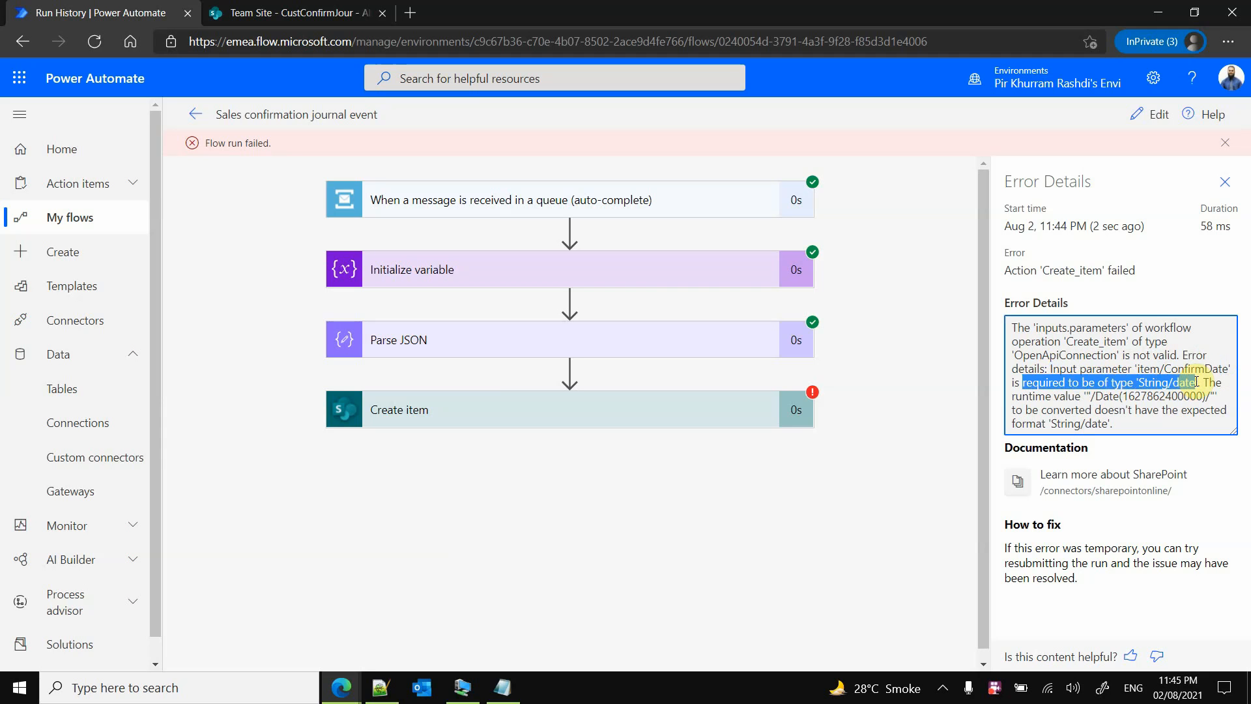
{"action": "left_click_drag", "start_coordinate": [1028, 396], "coordinate": [1202, 396]}
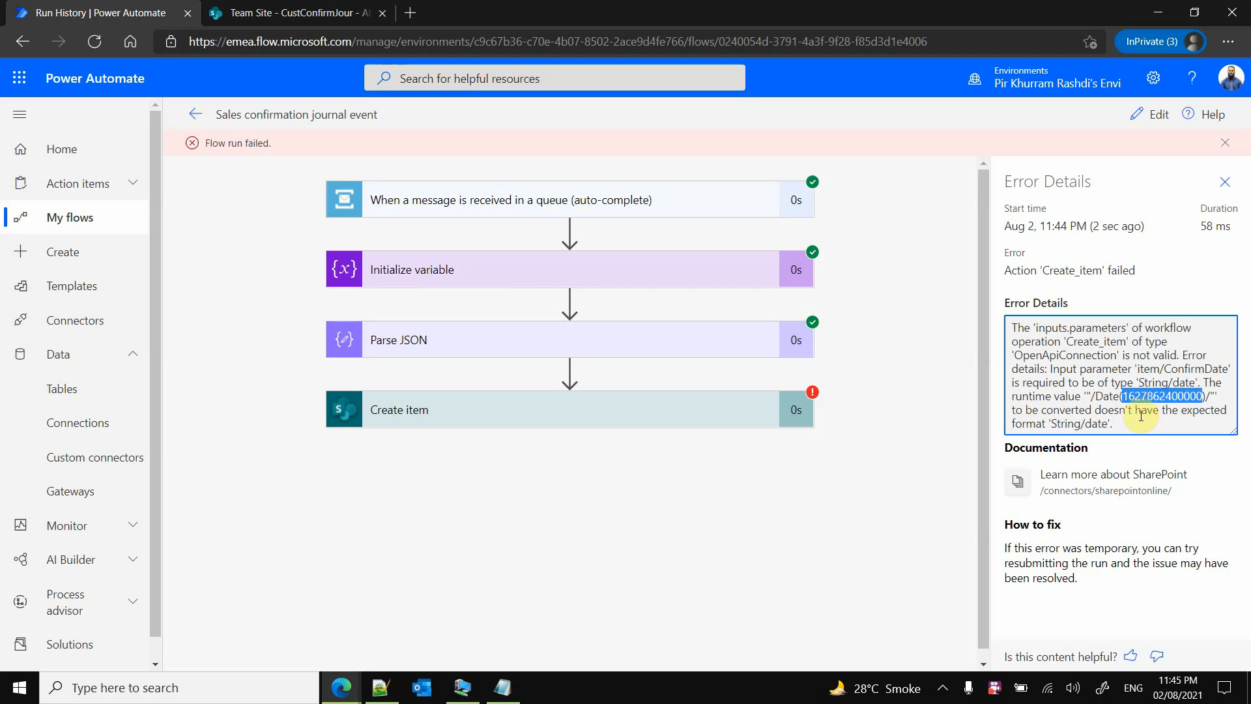
{"action": "left_click_drag", "start_coordinate": [1125, 422], "coordinate": [1018, 393]}
{"action": "left_click", "coordinate": [1172, 394]}
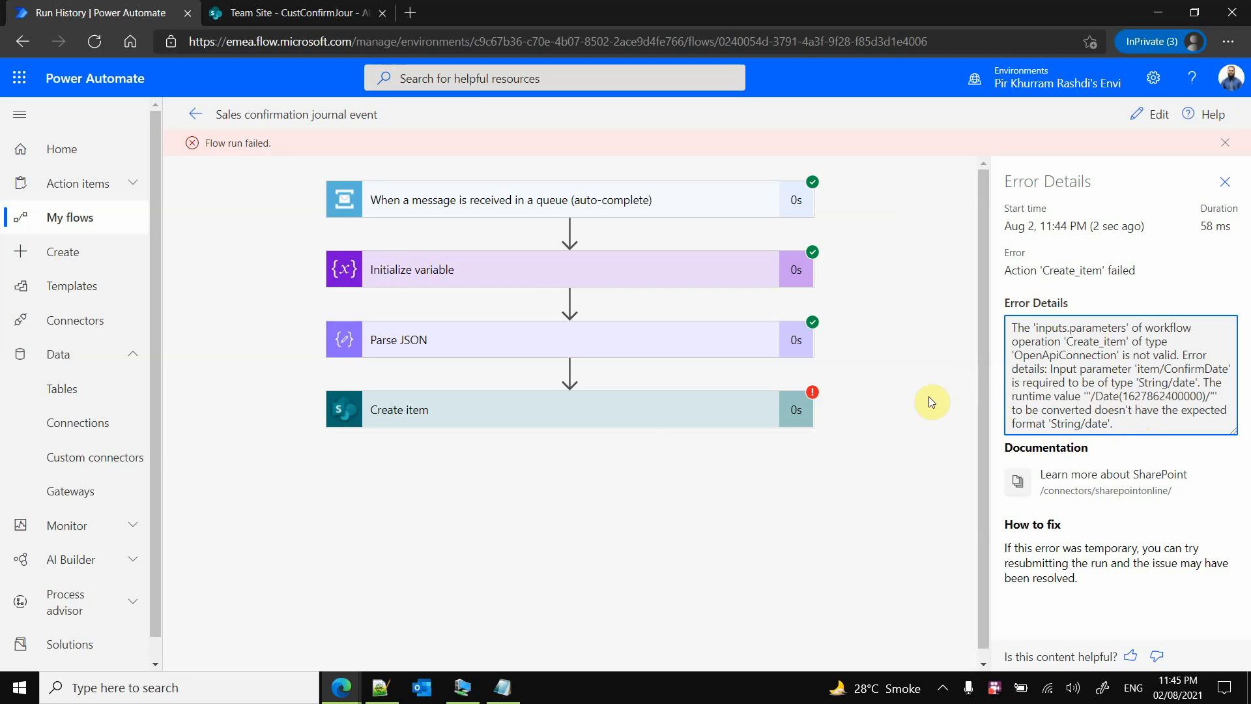
Expand the Create item action in the run and examine the format of the ConfirmDate value among its inputs
{"action": "left_click", "coordinate": [784, 414]}
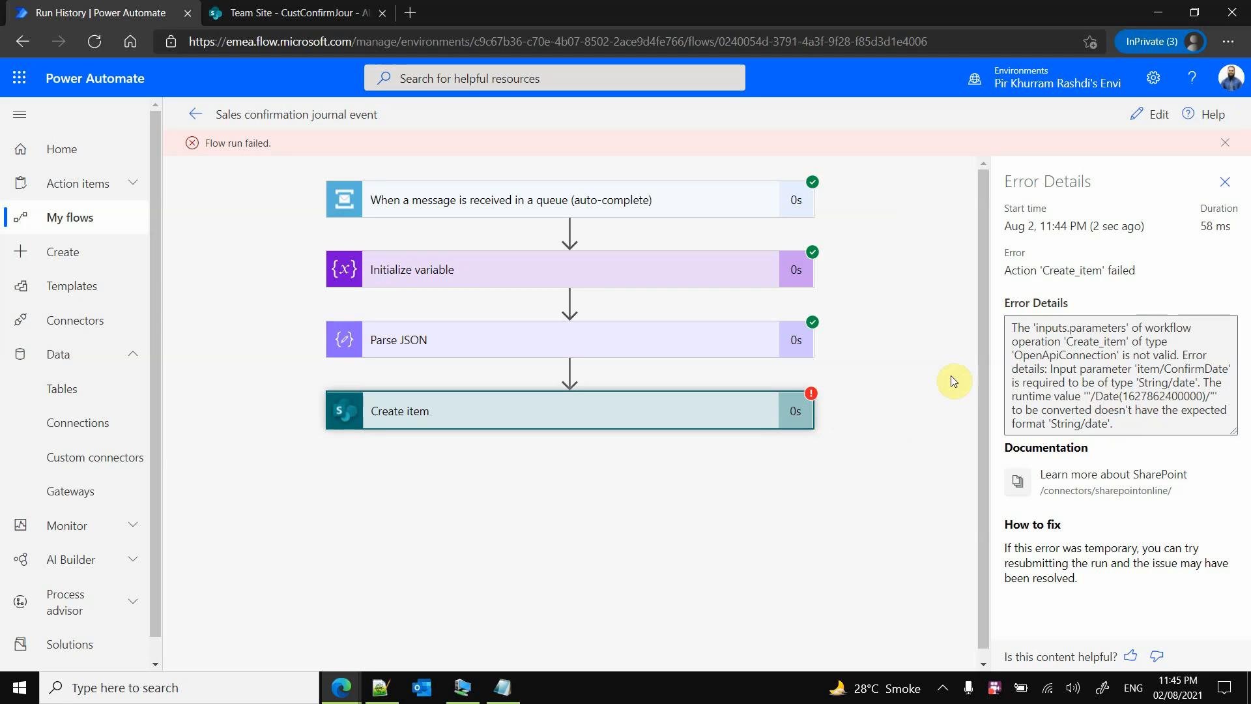
{"action": "scroll", "coordinate": [987, 333], "scroll_direction": "down", "scroll_amount": 1}
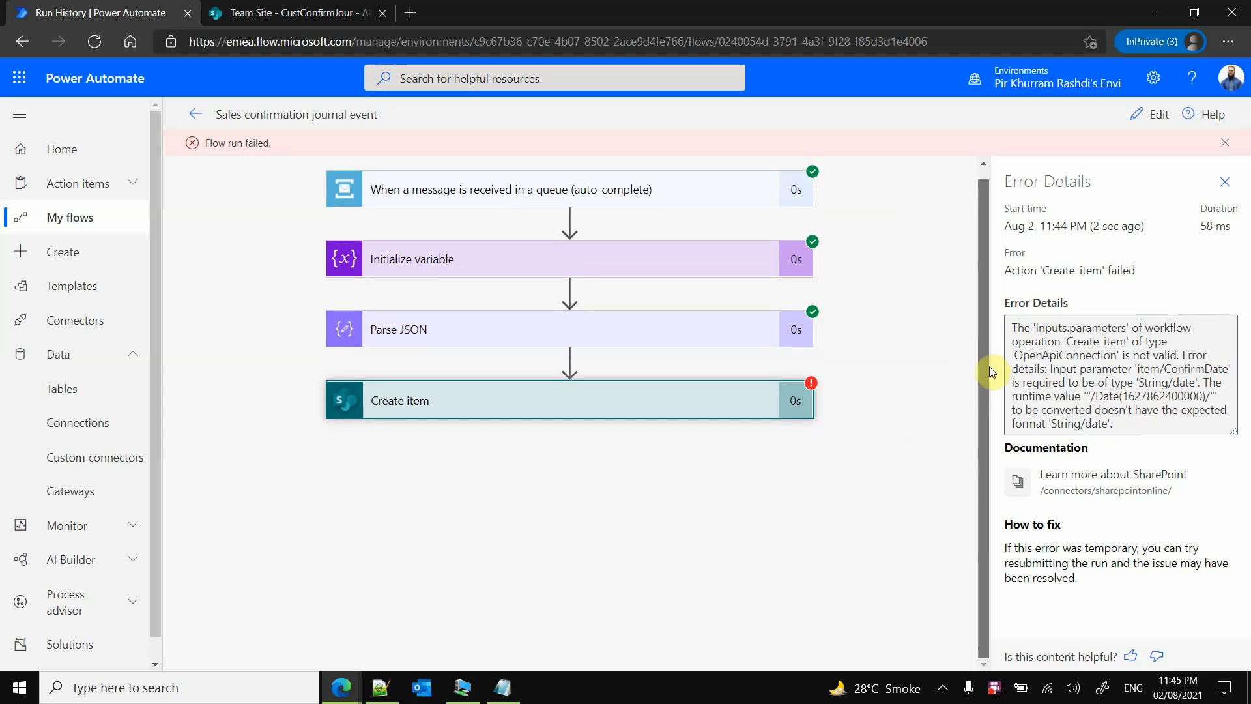
{"action": "left_click", "coordinate": [744, 405]}
{"action": "scroll", "coordinate": [844, 465], "scroll_direction": "down", "scroll_amount": 6}
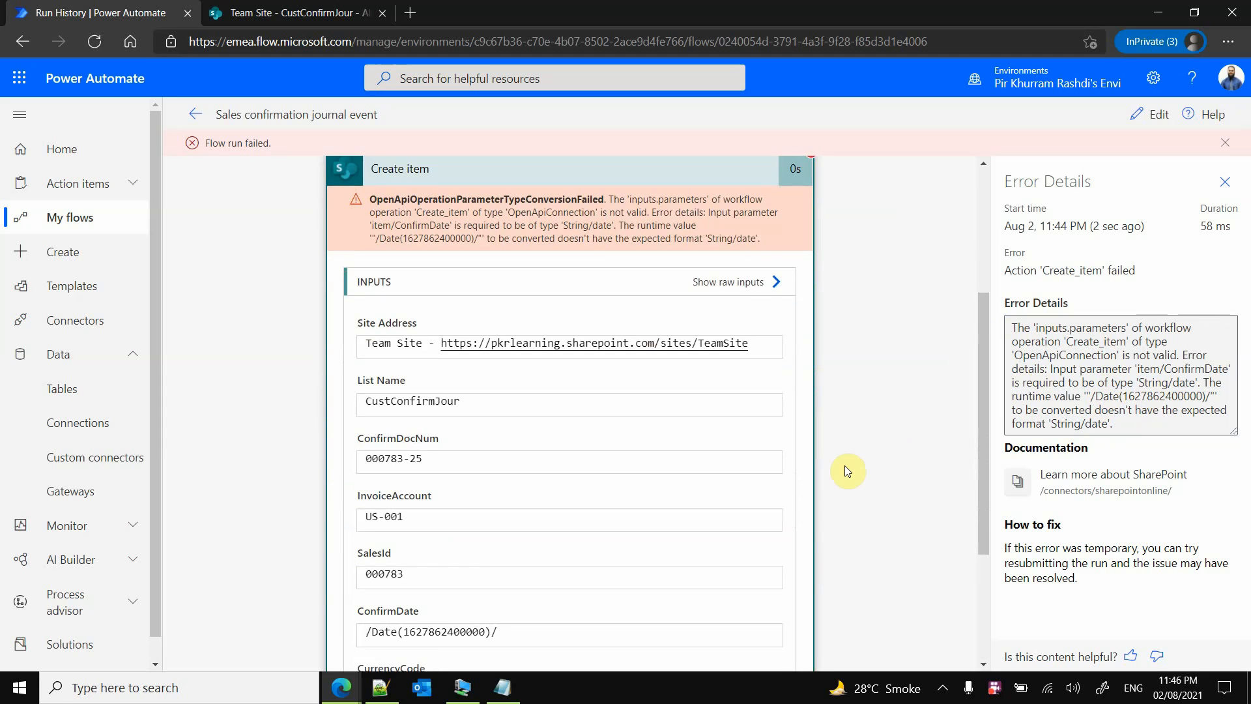
{"action": "scroll", "coordinate": [531, 424], "scroll_direction": "down", "scroll_amount": 2}
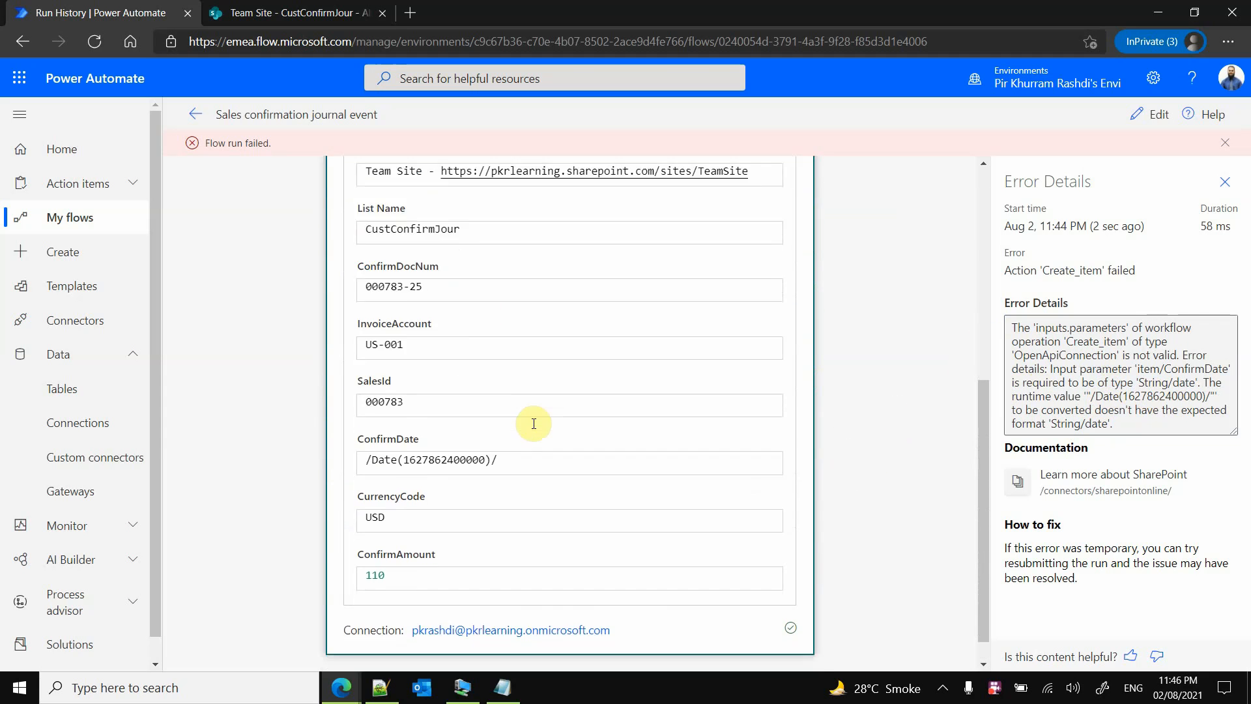
{"action": "left_click", "coordinate": [526, 428]}
{"action": "left_click_drag", "start_coordinate": [526, 428], "coordinate": [366, 429]}
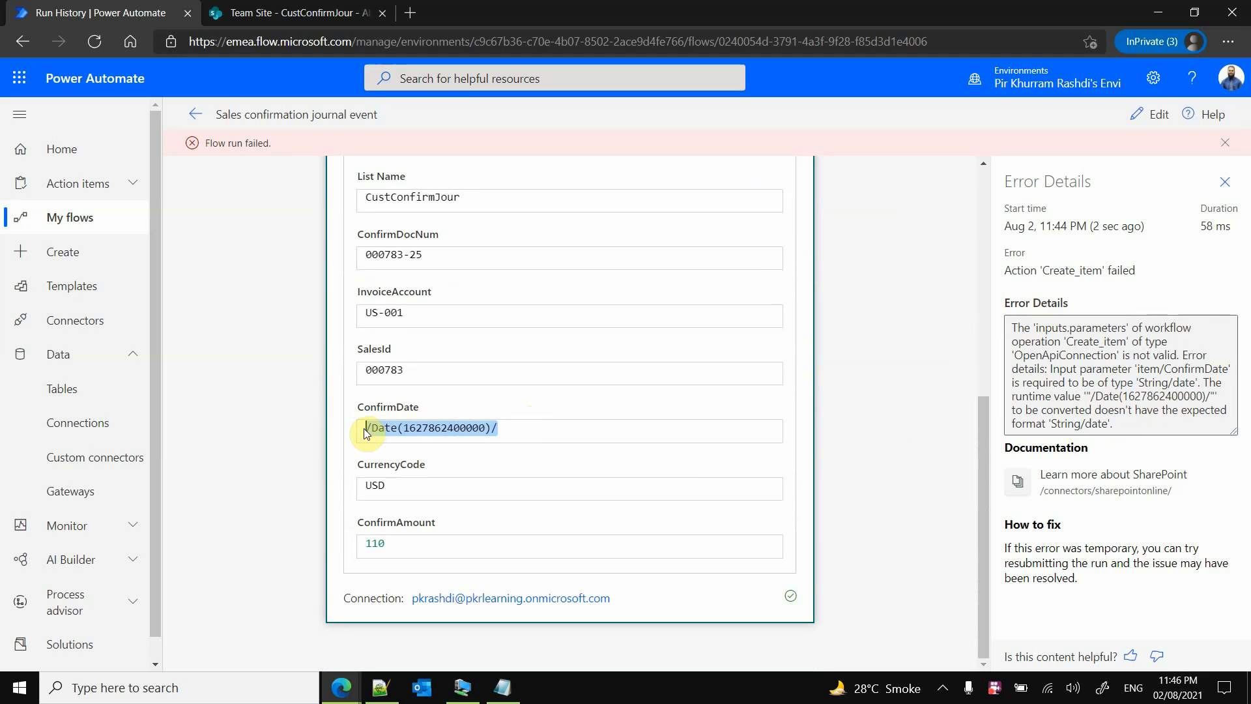
{"action": "left_click", "coordinate": [495, 431]}
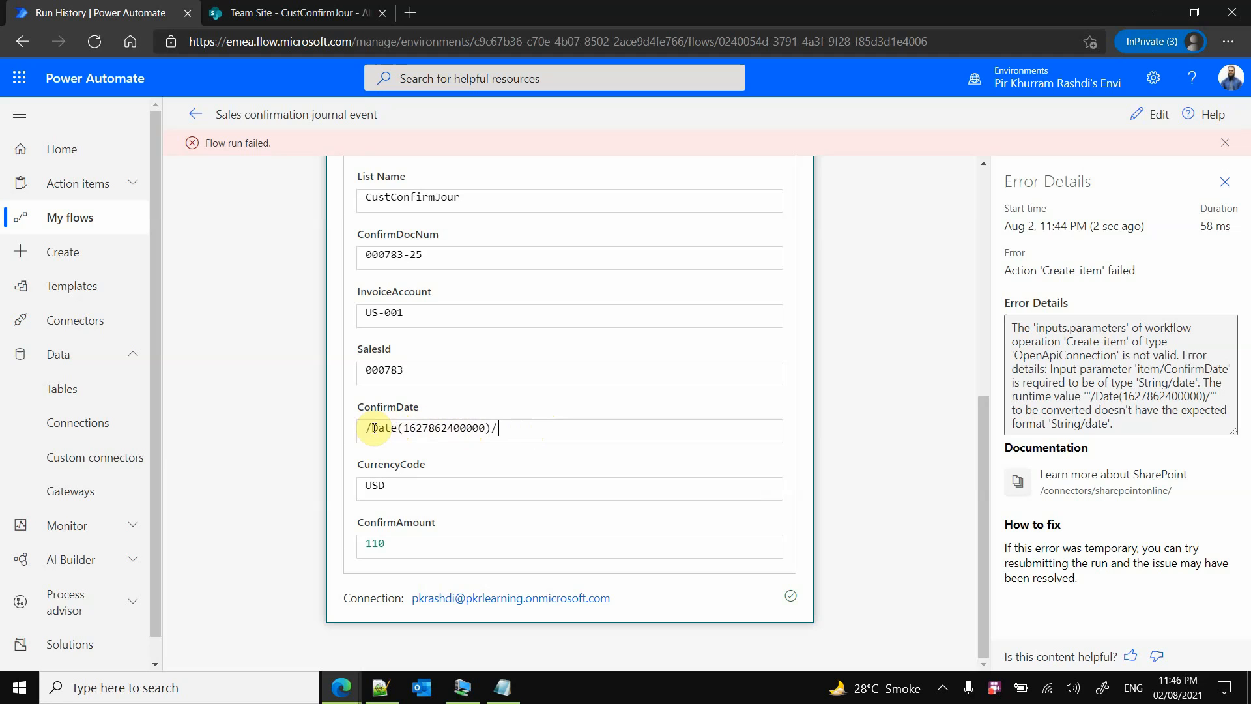
{"action": "left_click_drag", "start_coordinate": [372, 428], "coordinate": [403, 428]}
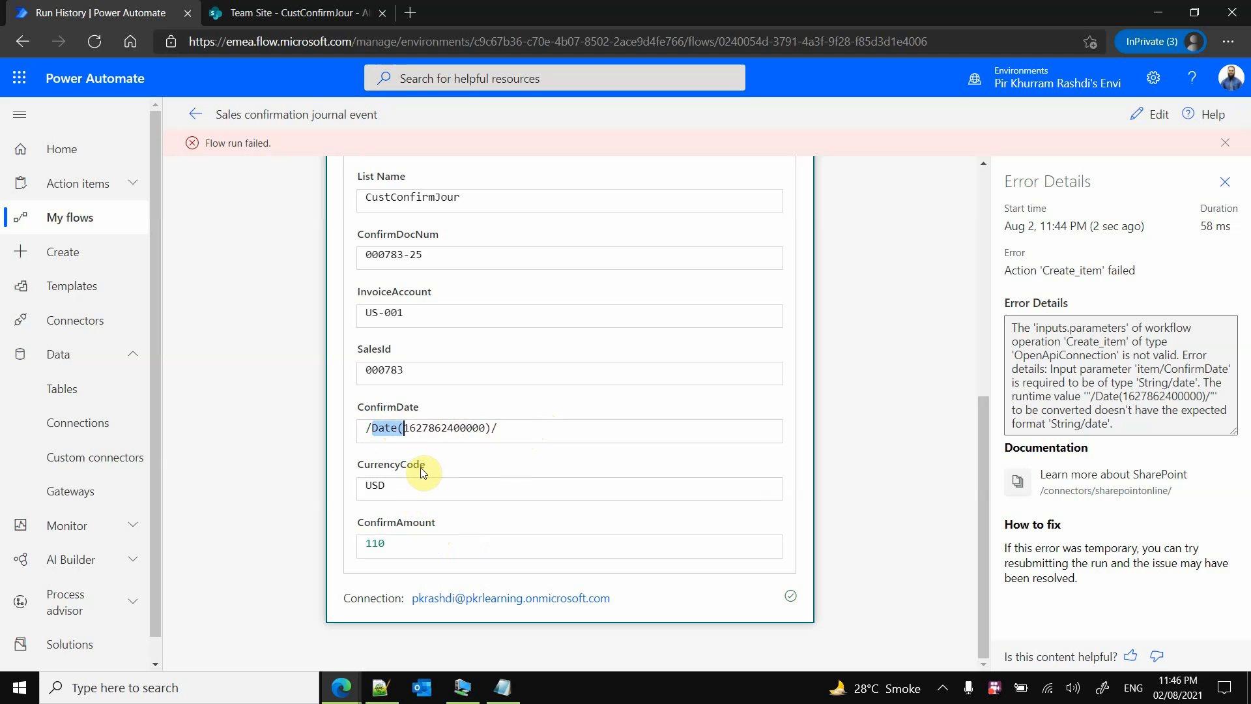
{"action": "double_click", "coordinate": [418, 427]}
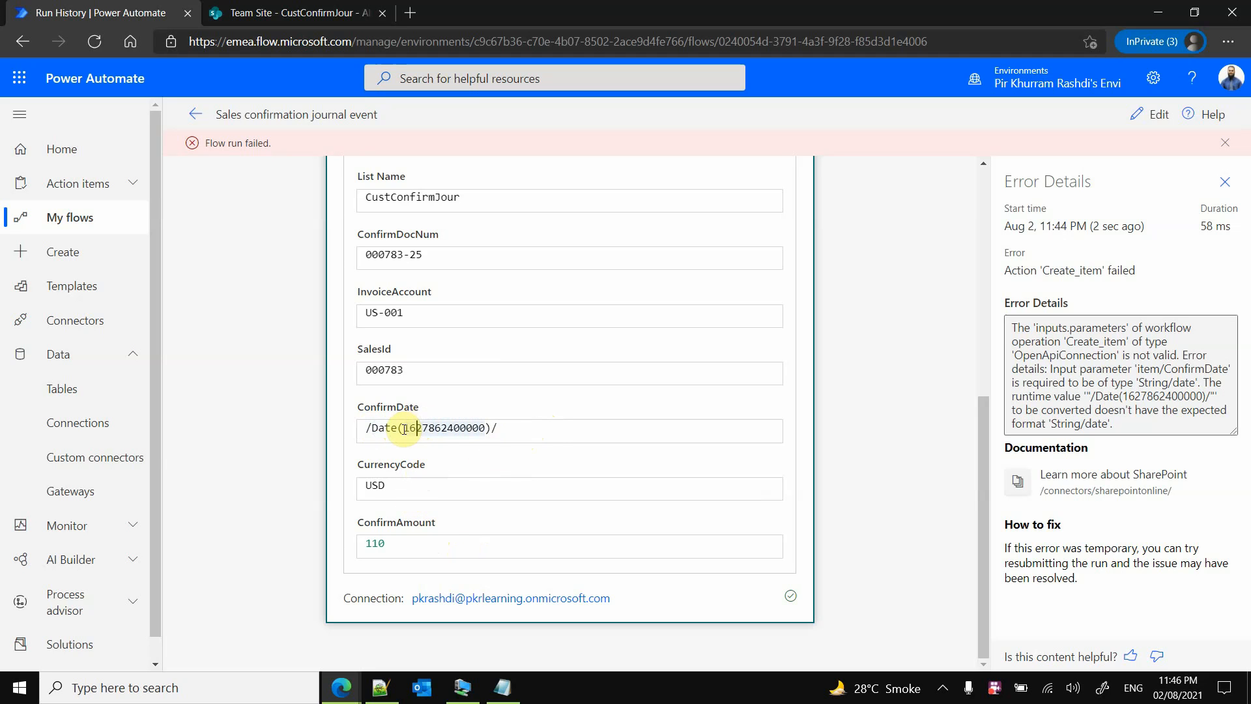
{"action": "left_click", "coordinate": [404, 428]}
{"action": "left_click_drag", "start_coordinate": [404, 428], "coordinate": [488, 427]}
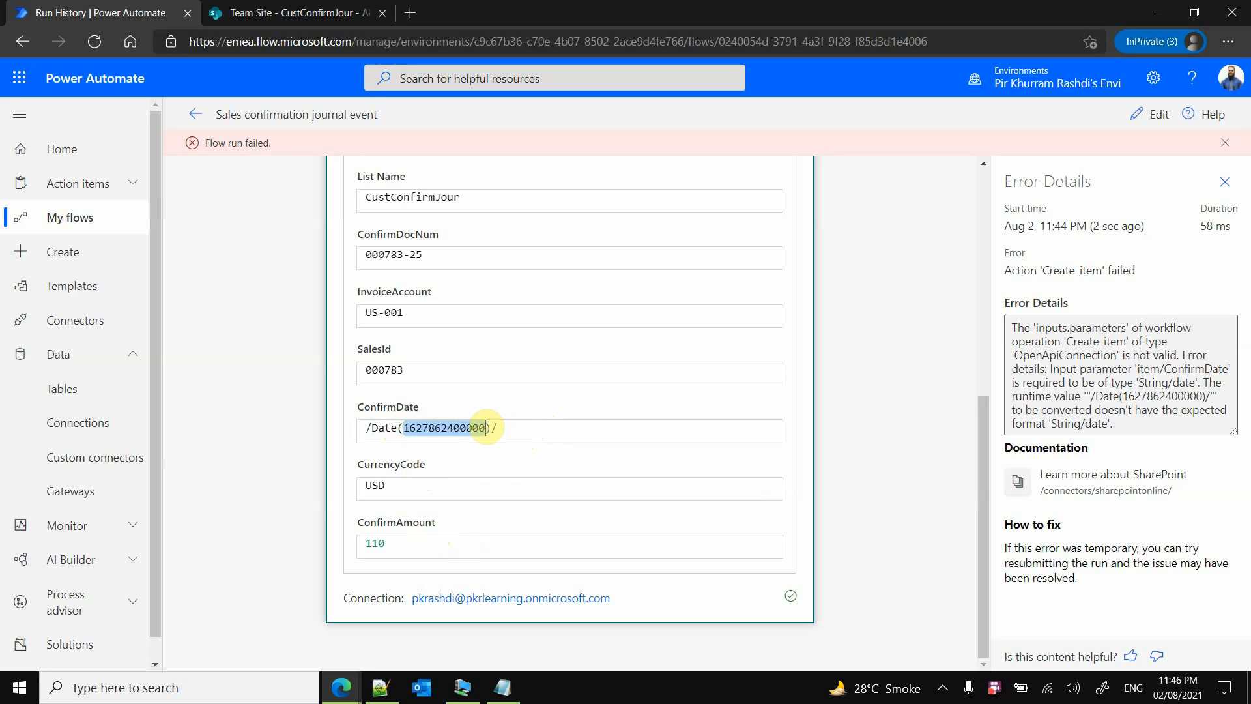
{"action": "left_click", "coordinate": [404, 428]}
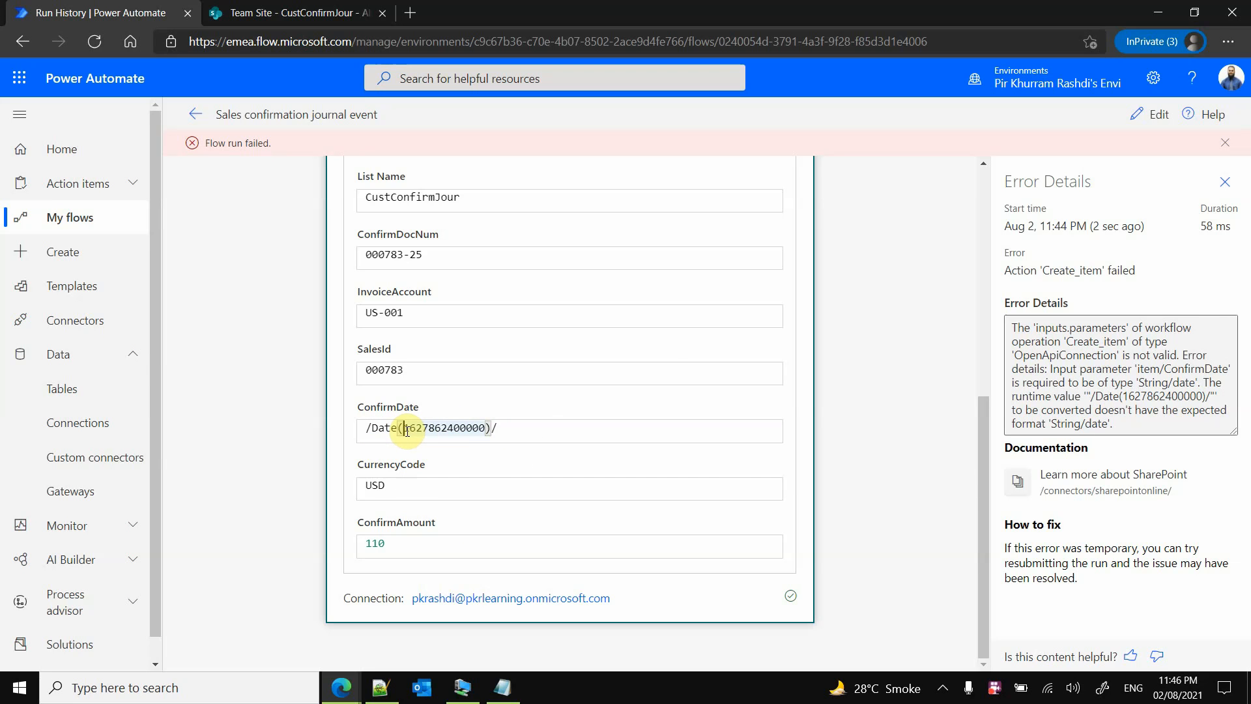
{"action": "left_click_drag", "start_coordinate": [405, 428], "coordinate": [485, 425]}
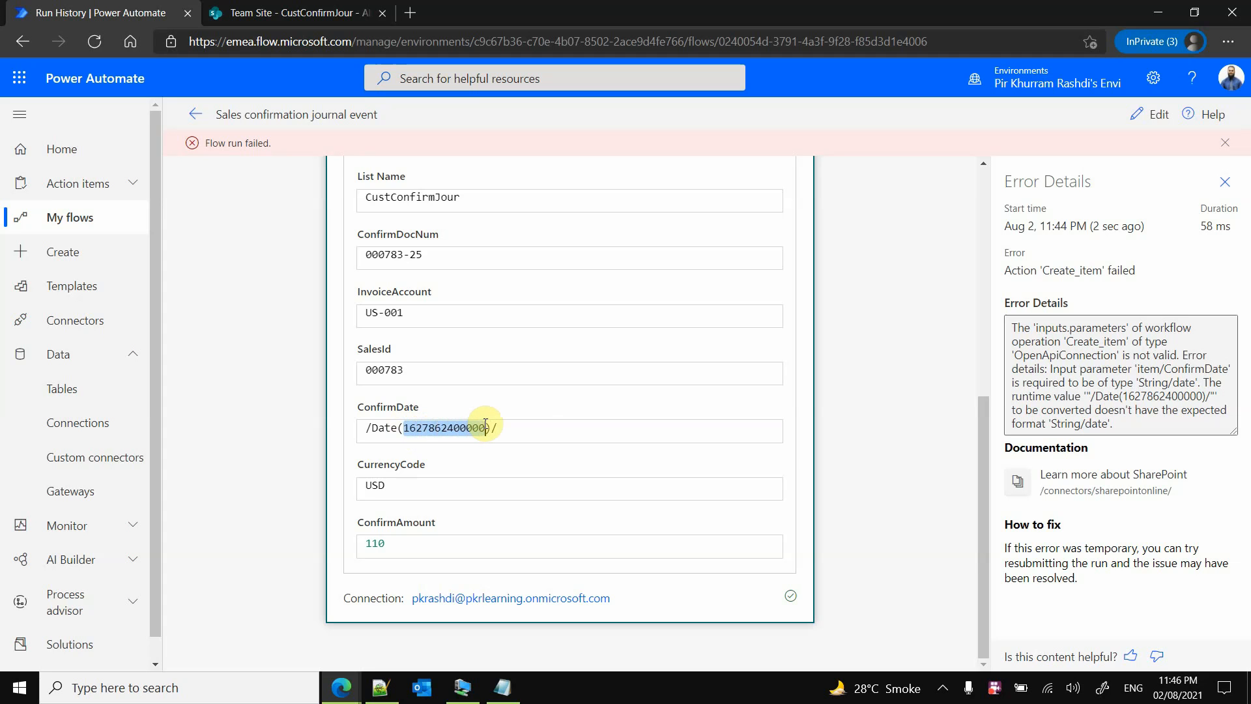
{"action": "left_click", "coordinate": [404, 428]}
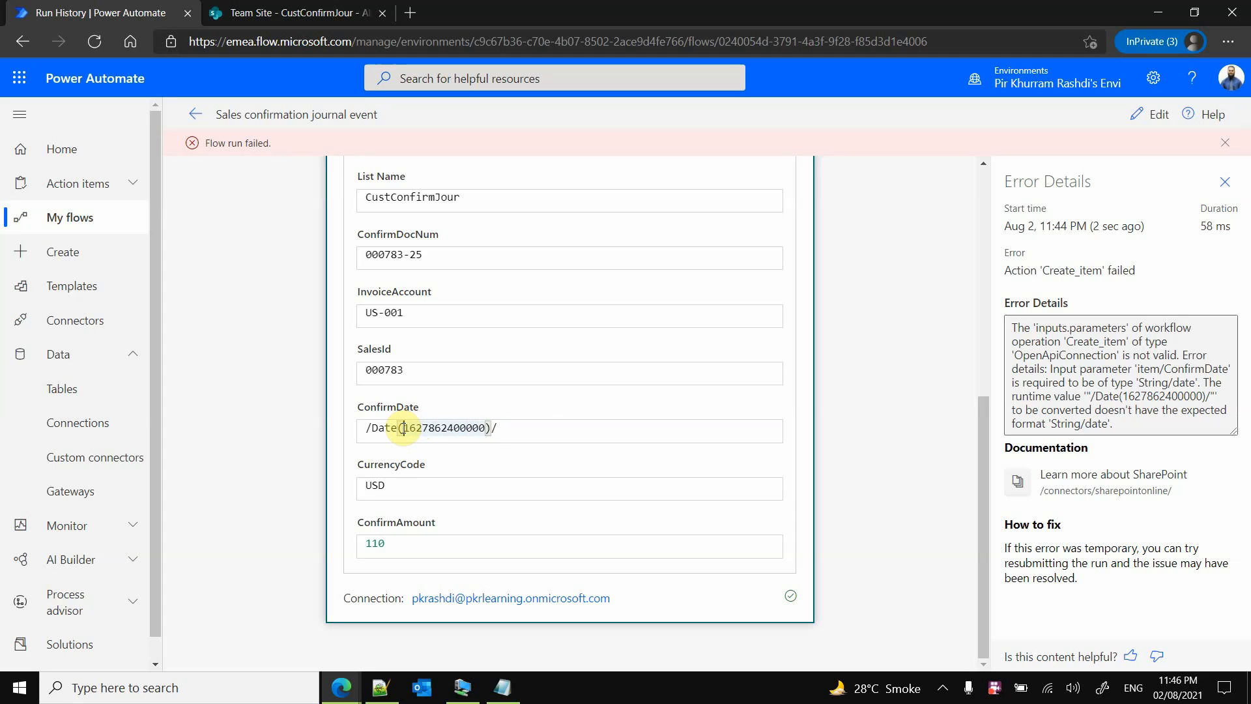
{"action": "left_click_drag", "start_coordinate": [403, 428], "coordinate": [375, 430]}
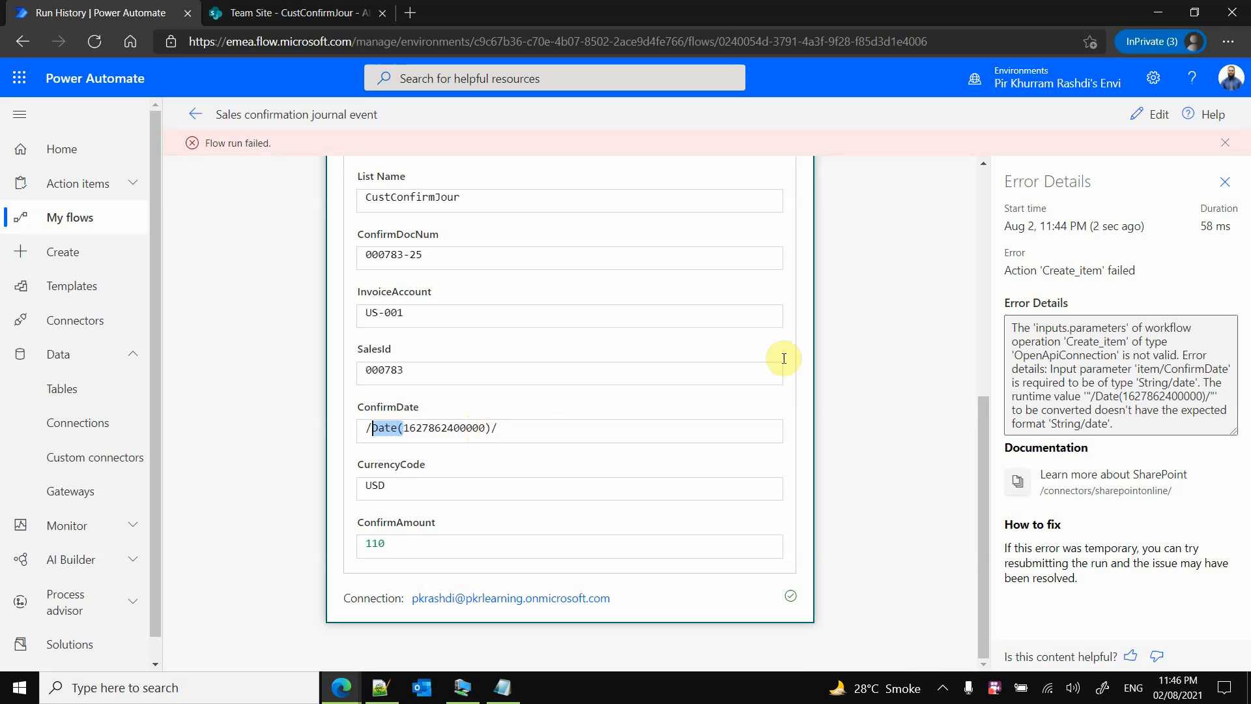
Reopen the flow for editing and remove the ConfirmDate dynamic content from the Create item action's ConfirmDate field
{"action": "left_click", "coordinate": [1150, 115]}
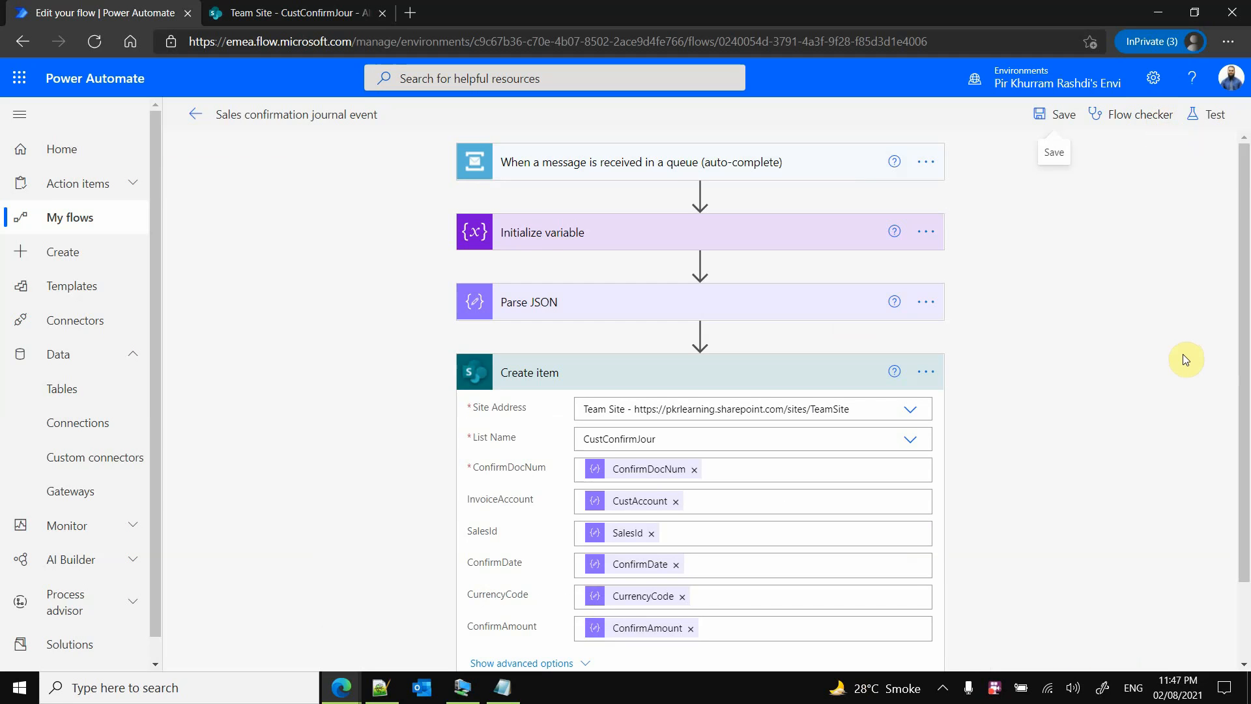
{"action": "scroll", "coordinate": [1183, 359], "scroll_direction": "down", "scroll_amount": 3}
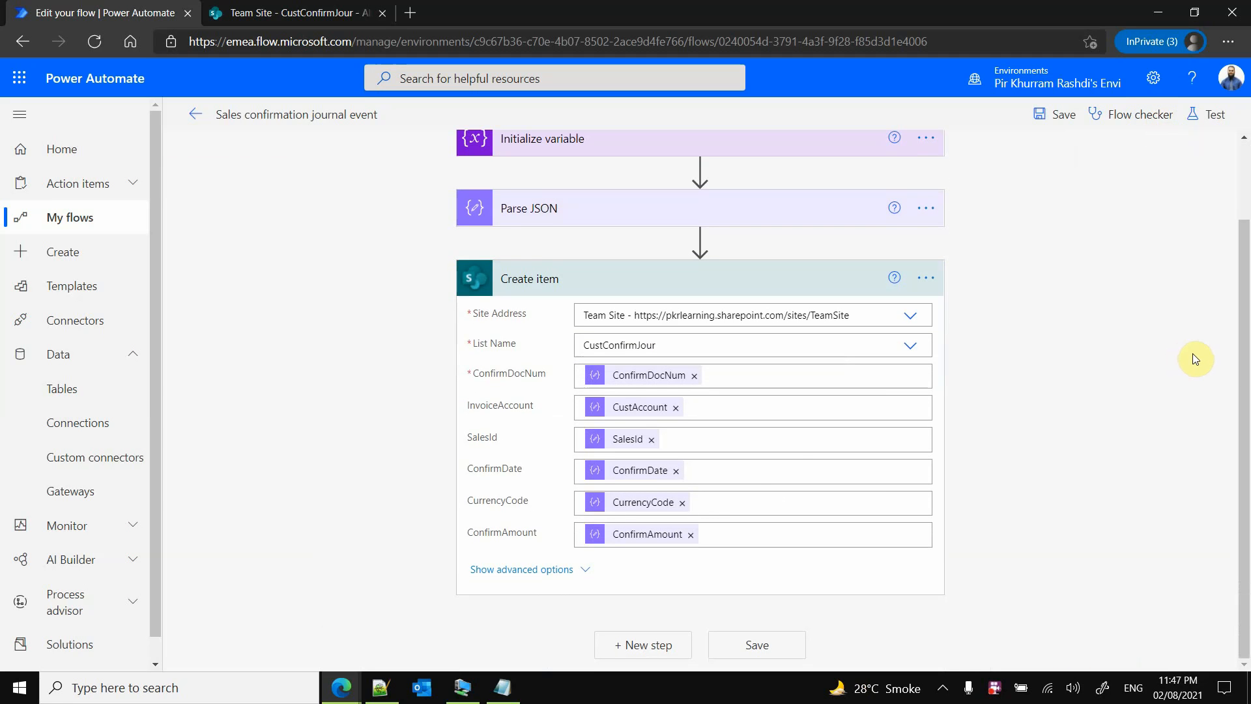
{"action": "left_click", "coordinate": [676, 471]}
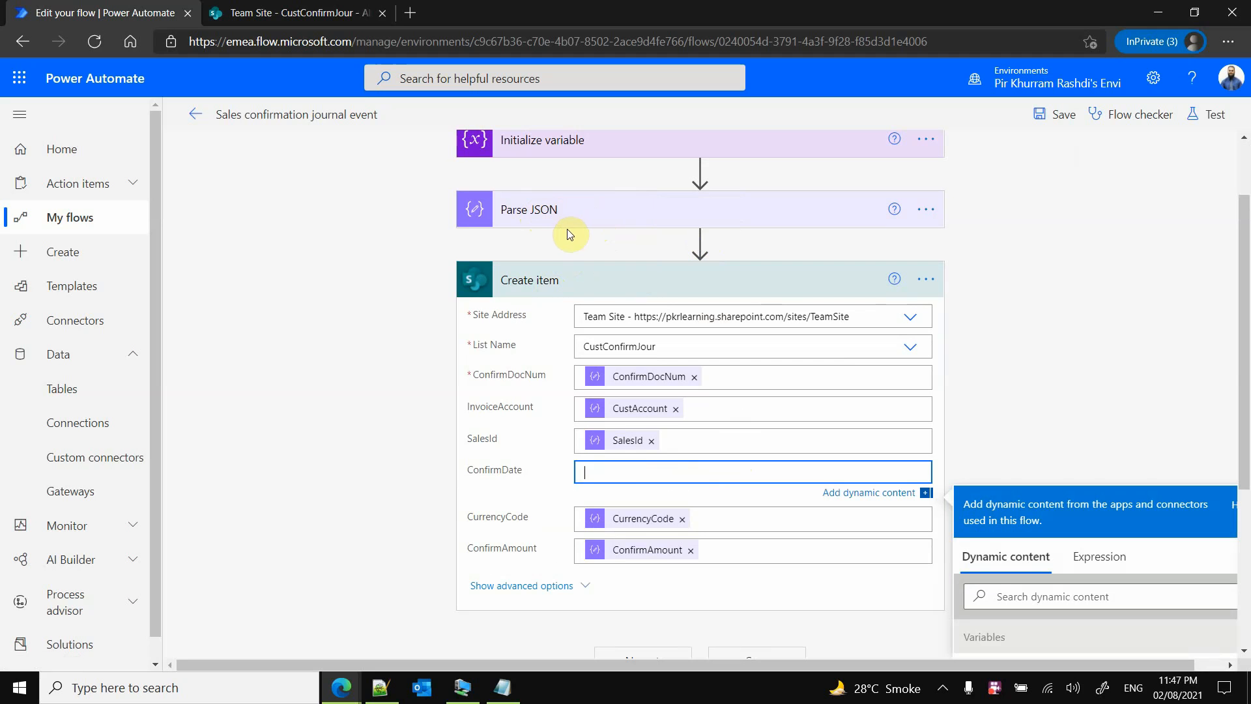
Start inserting a new action between the Parse JSON and Create item actions
{"action": "left_click", "coordinate": [700, 250]}
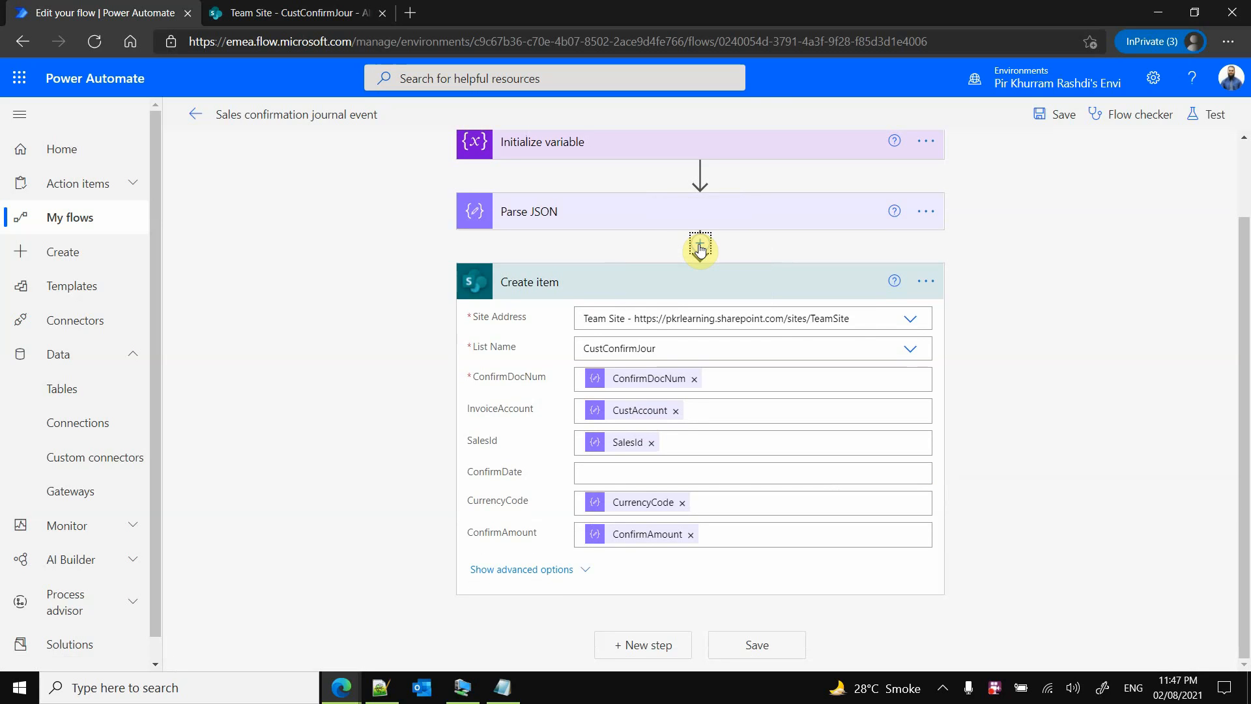
{"action": "left_click", "coordinate": [700, 248]}
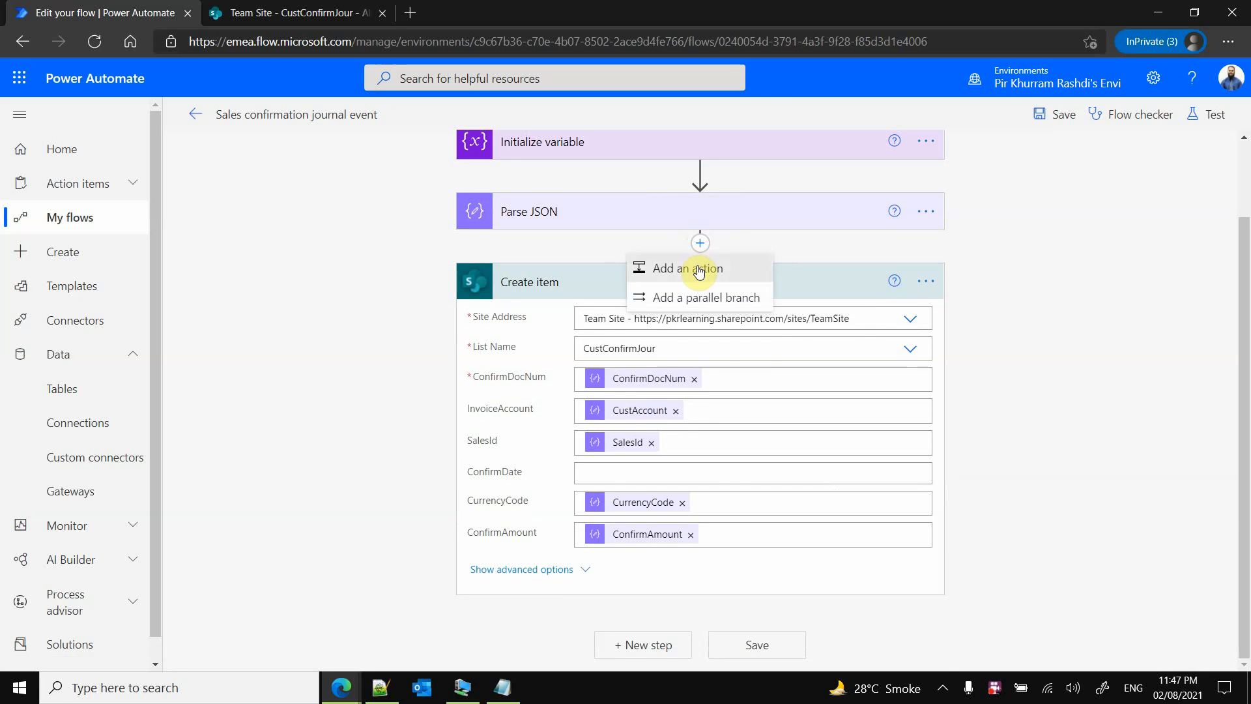
{"action": "left_click", "coordinate": [699, 270]}
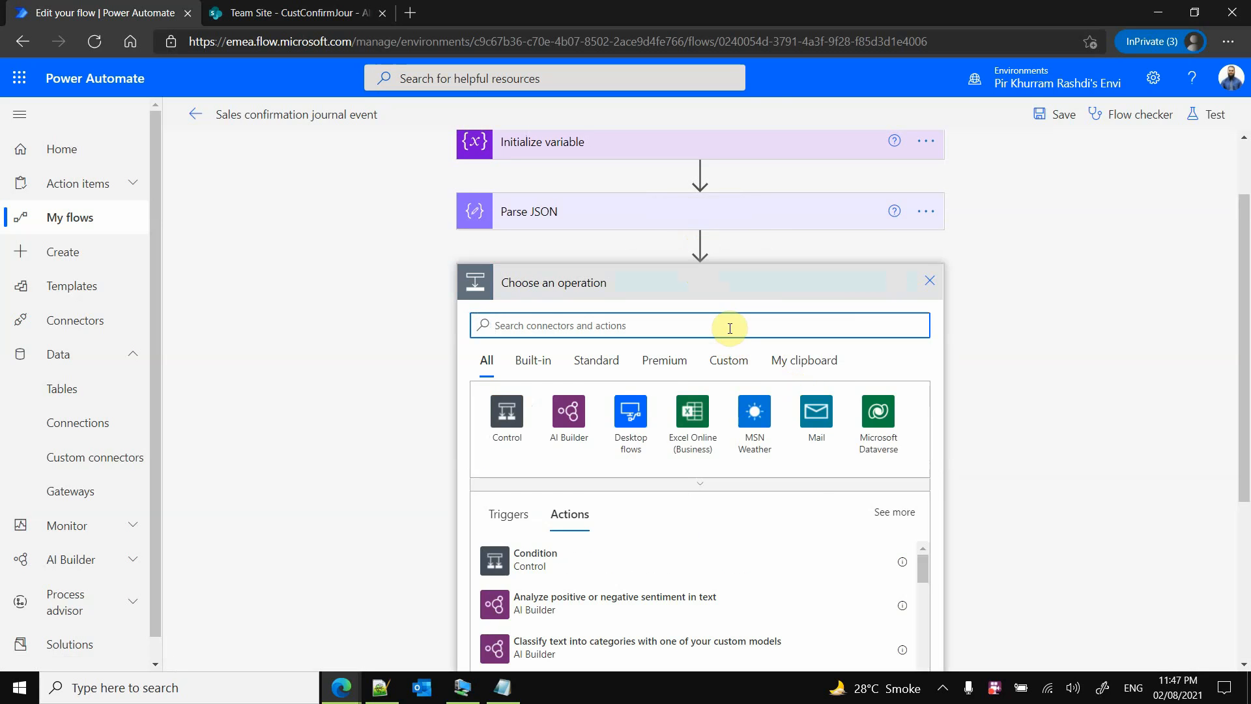
{"action": "type", "text": "sub"}
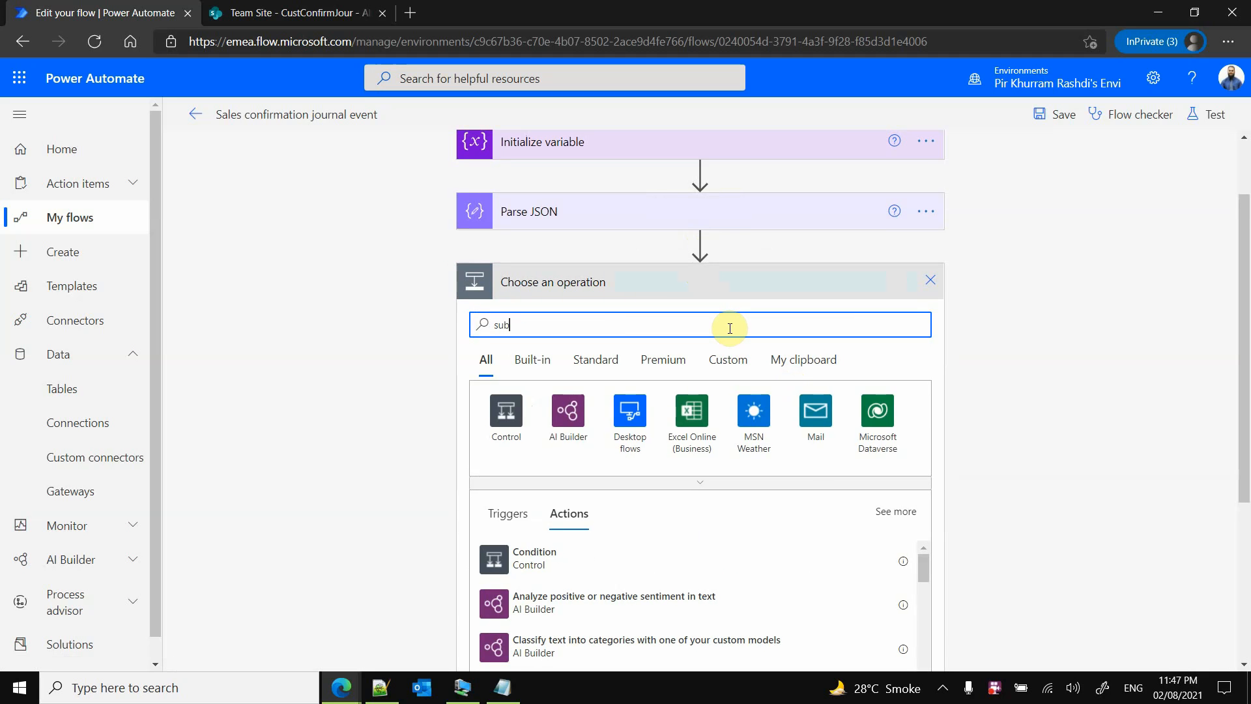
{"action": "key", "text": "BackSpace"}
{"action": "key", "text": "BackSpace"}
{"action": "key", "text": "BackSpace"}
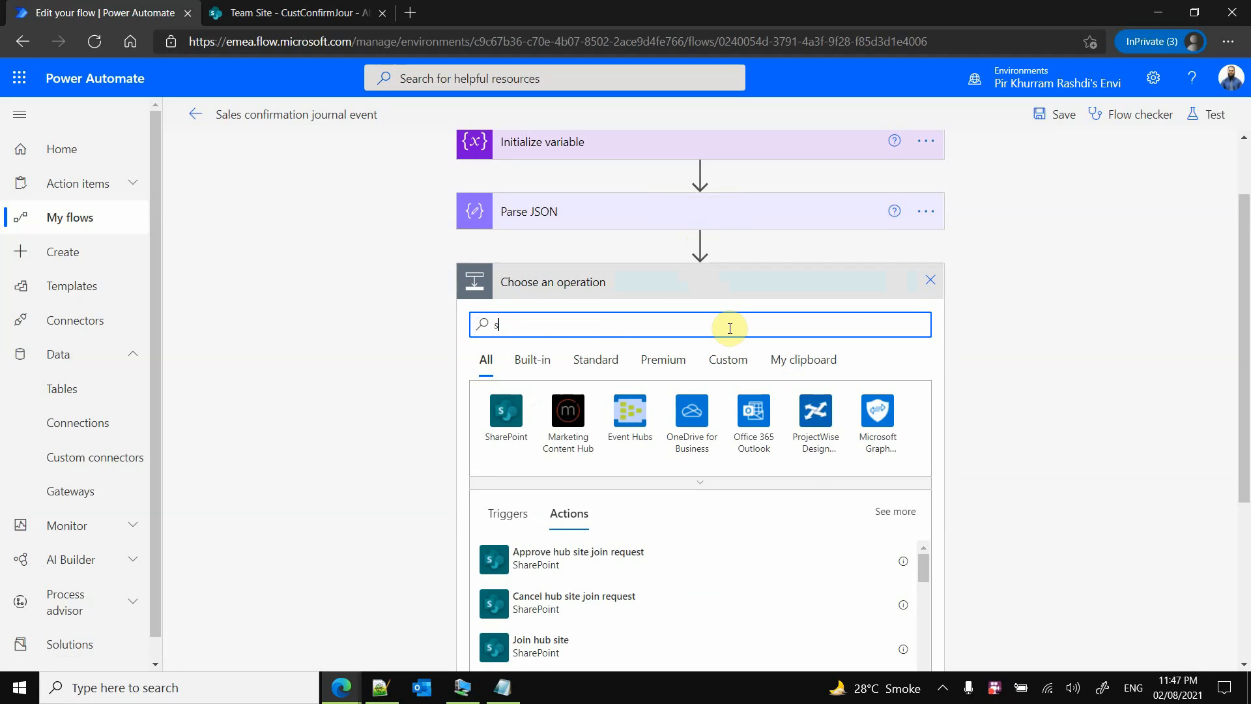
{"action": "type", "text": "compose"}
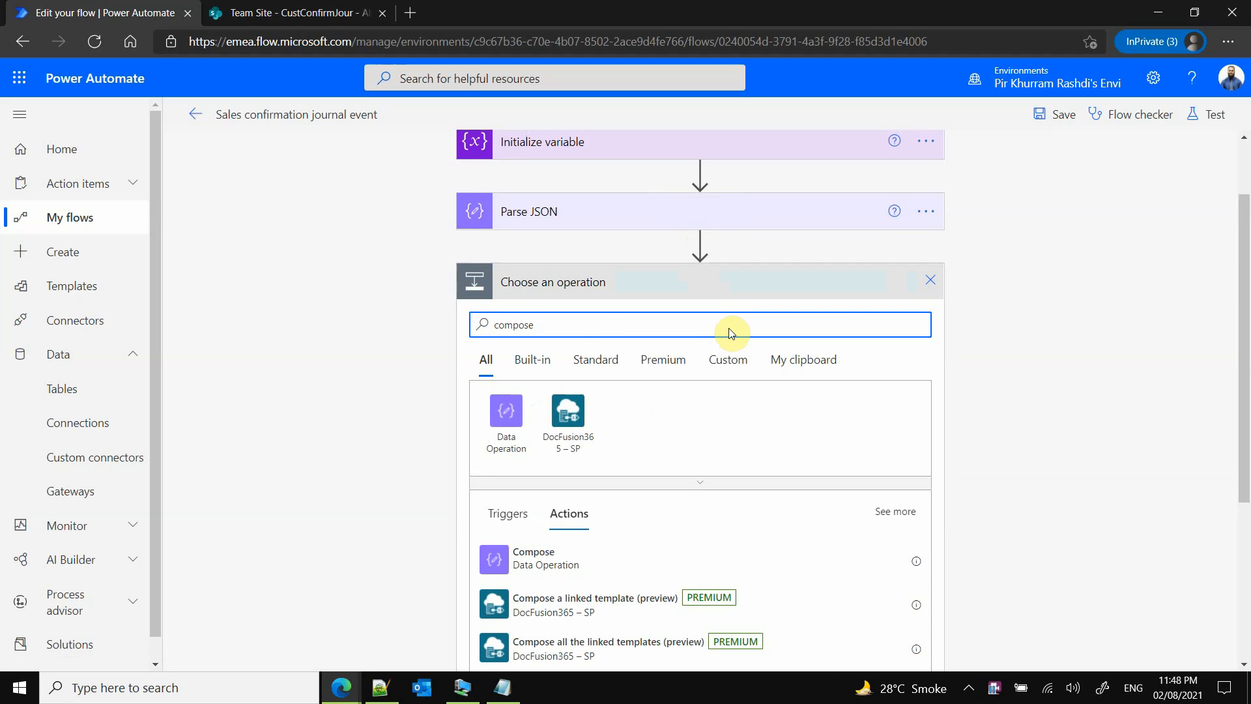
{"action": "left_click_drag", "start_coordinate": [570, 337], "coordinate": [494, 331]}
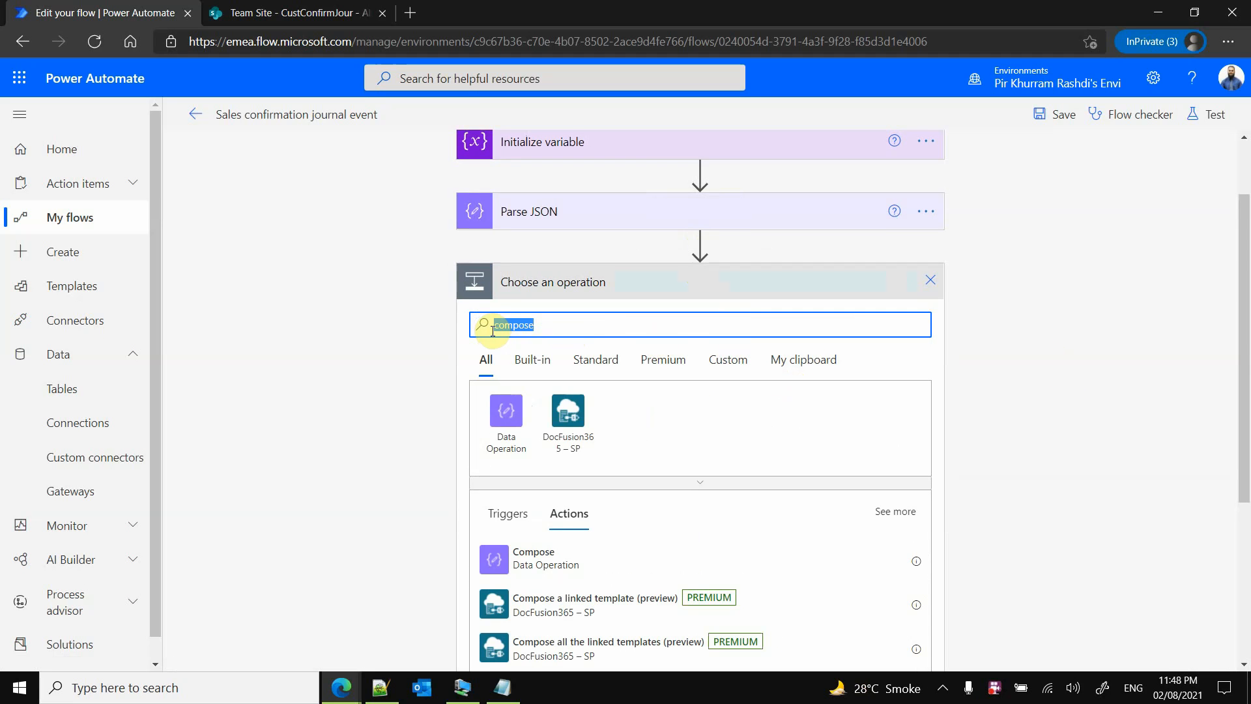
Search the operations for substring and add the Text Functions Substring action
{"action": "type", "text": "substrin"}
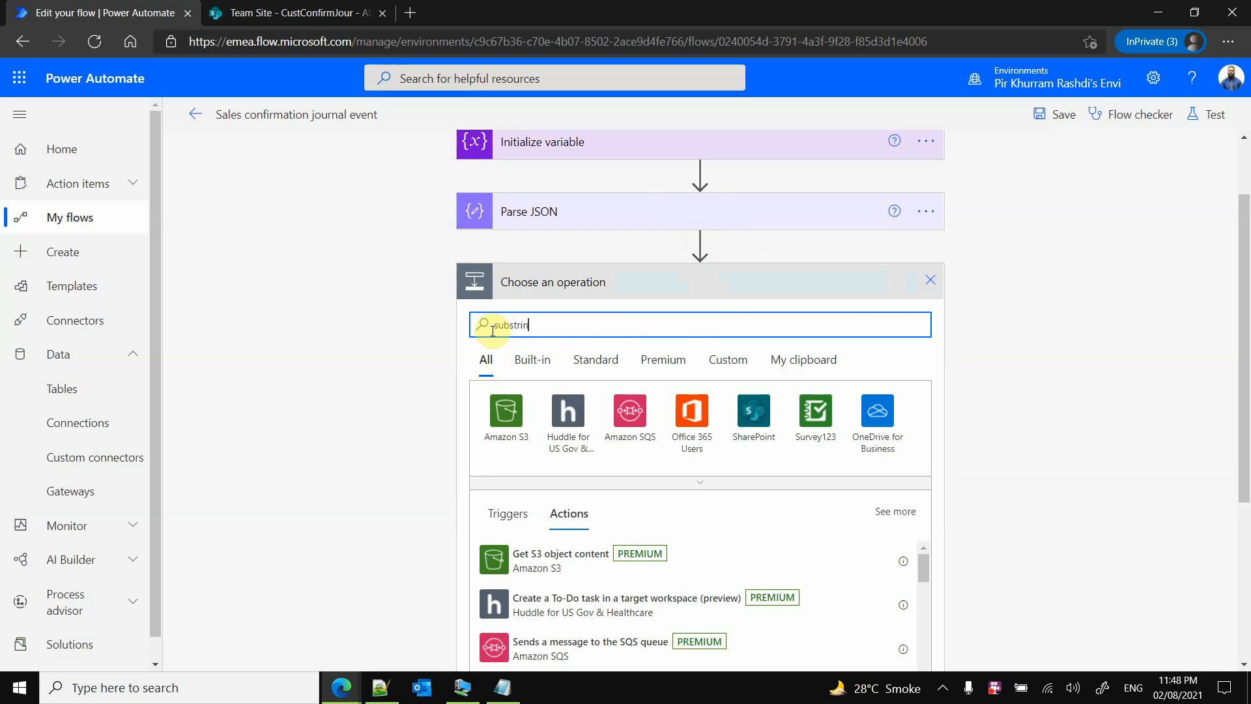
{"action": "type", "text": "g"}
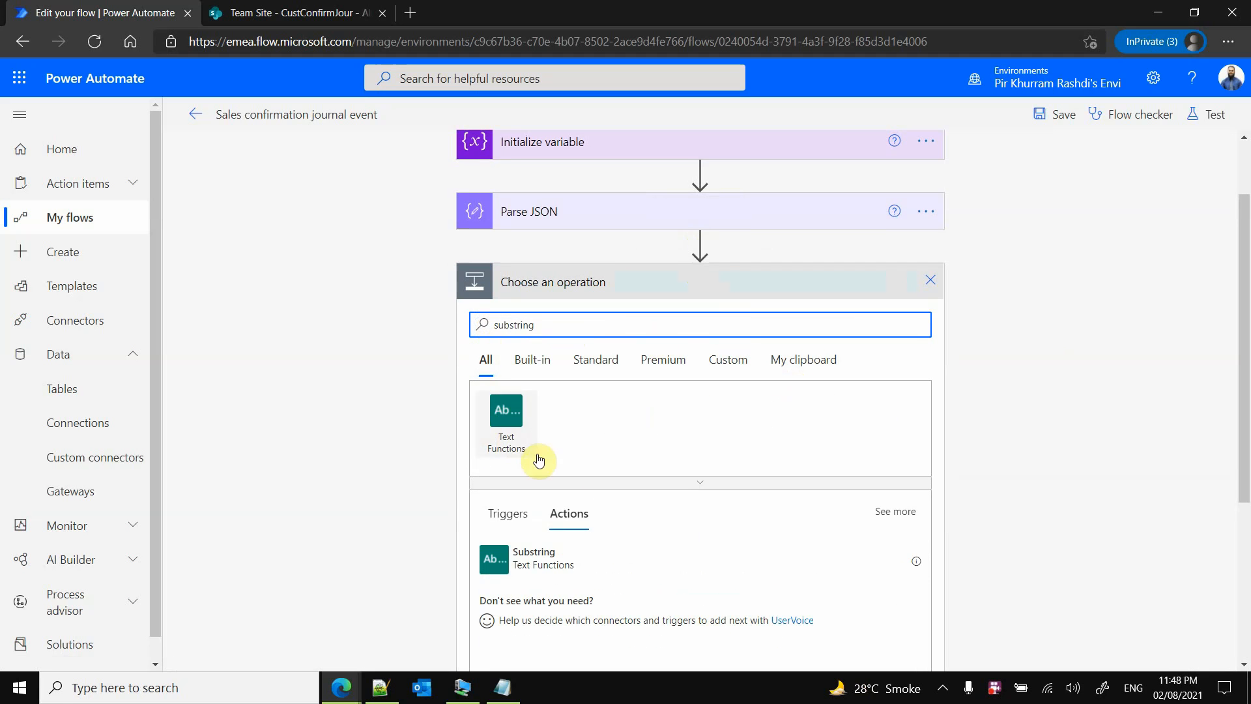
{"action": "left_click", "coordinate": [551, 560]}
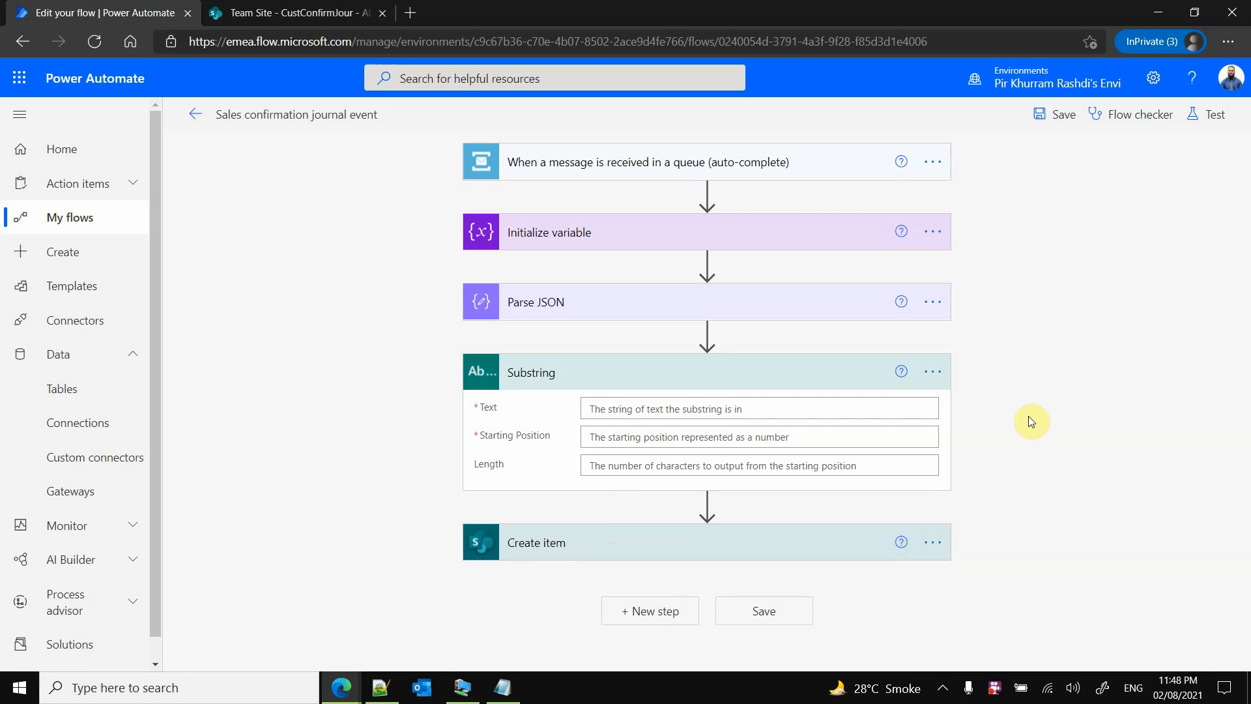
Set the Substring action's Text to the ConfirmDate dynamic content from Parse JSON
{"action": "left_click", "coordinate": [719, 408]}
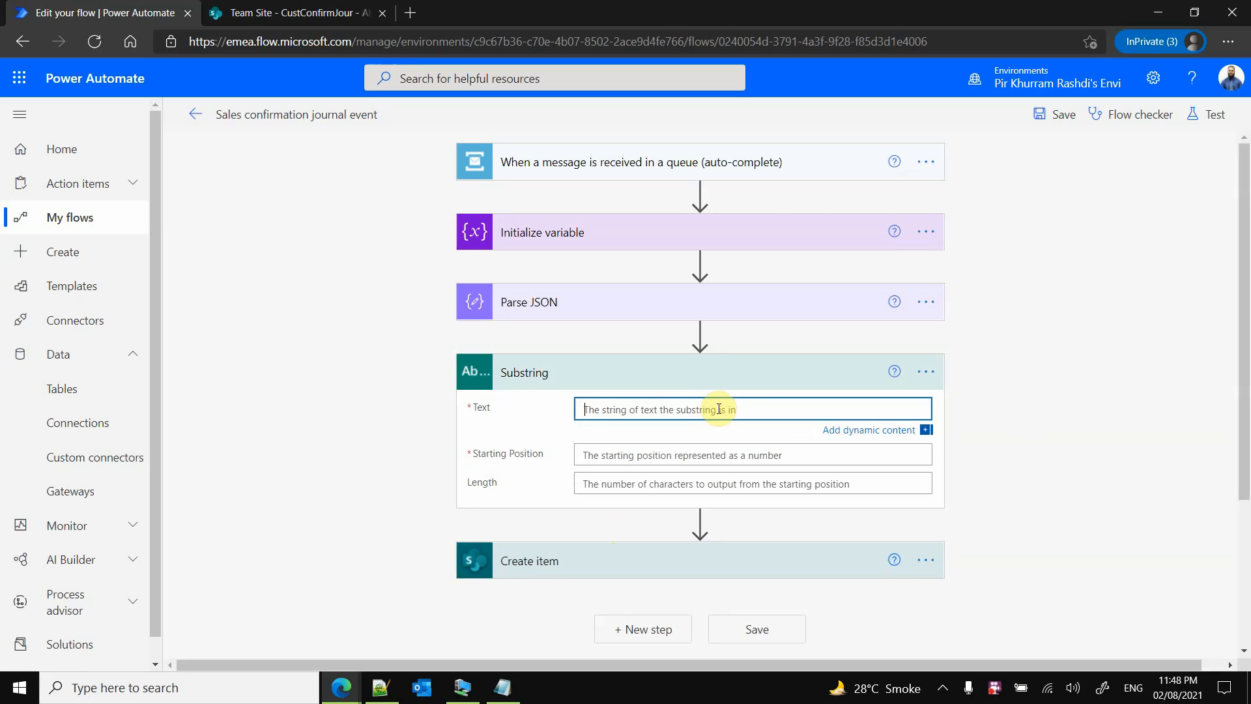
{"action": "scroll", "coordinate": [1246, 384], "scroll_direction": "down", "scroll_amount": 1}
{"action": "left_click_drag", "start_coordinate": [1249, 383], "coordinate": [1247, 444]}
{"action": "left_click", "coordinate": [1039, 542]}
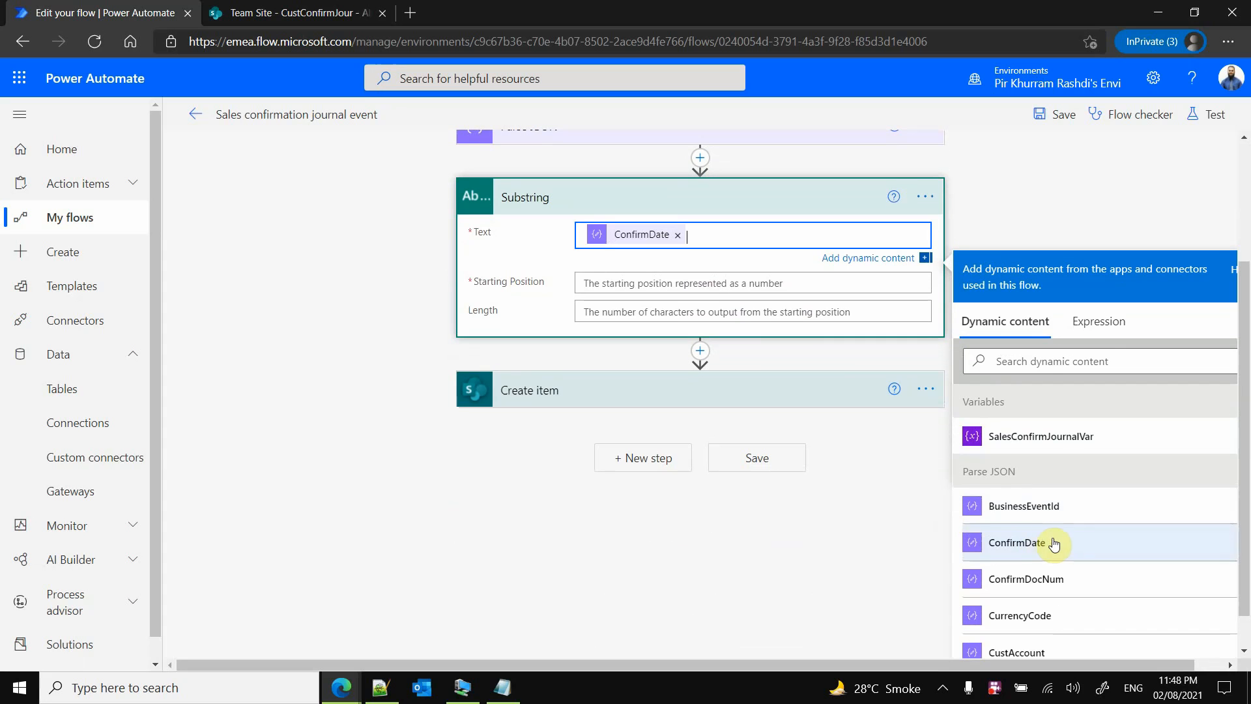
Set the Substring action's Starting Position to 6 and its Length to 13
{"action": "left_click", "coordinate": [680, 283]}
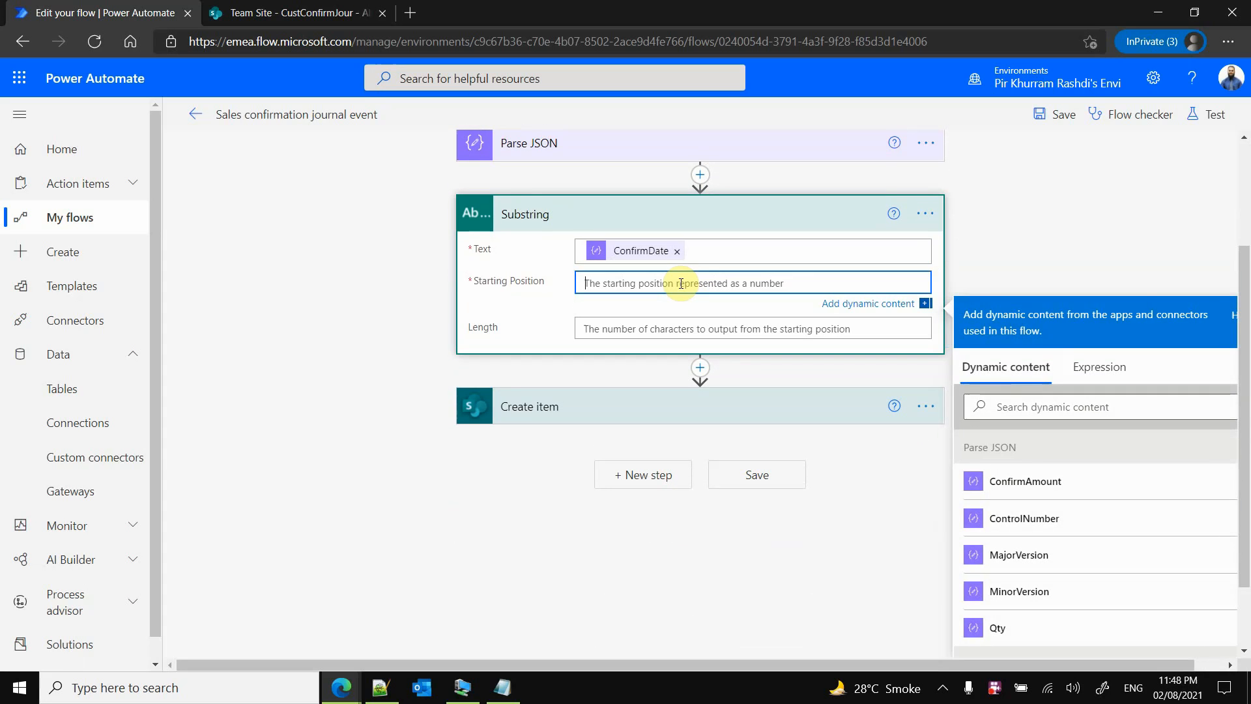
{"action": "left_click", "coordinate": [508, 691]}
{"action": "left_click", "coordinate": [505, 690]}
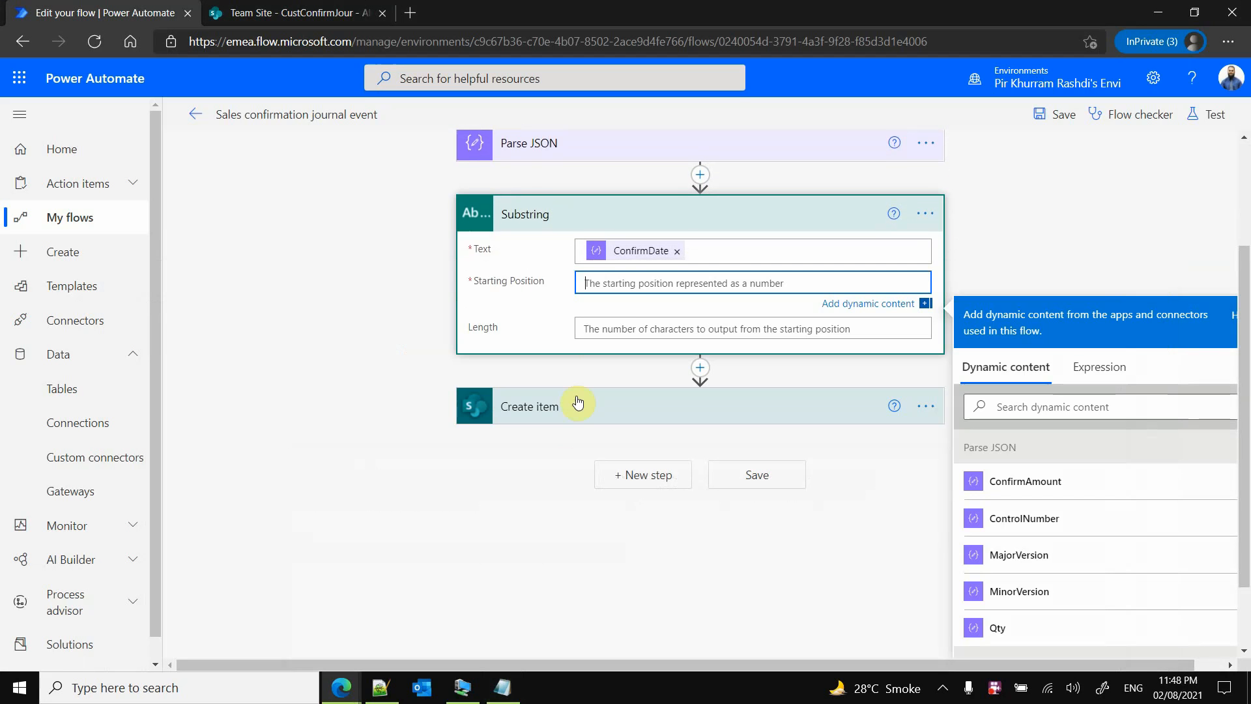
{"action": "type", "text": "6"}
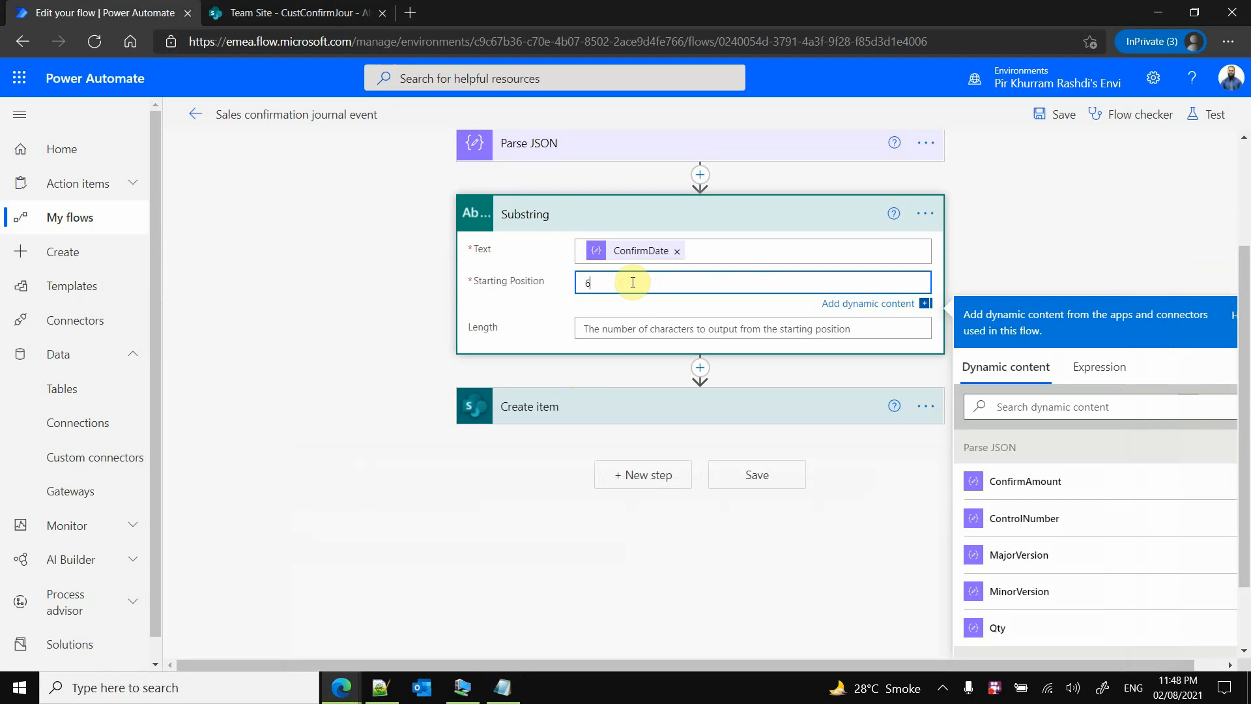
{"action": "left_click", "coordinate": [624, 327]}
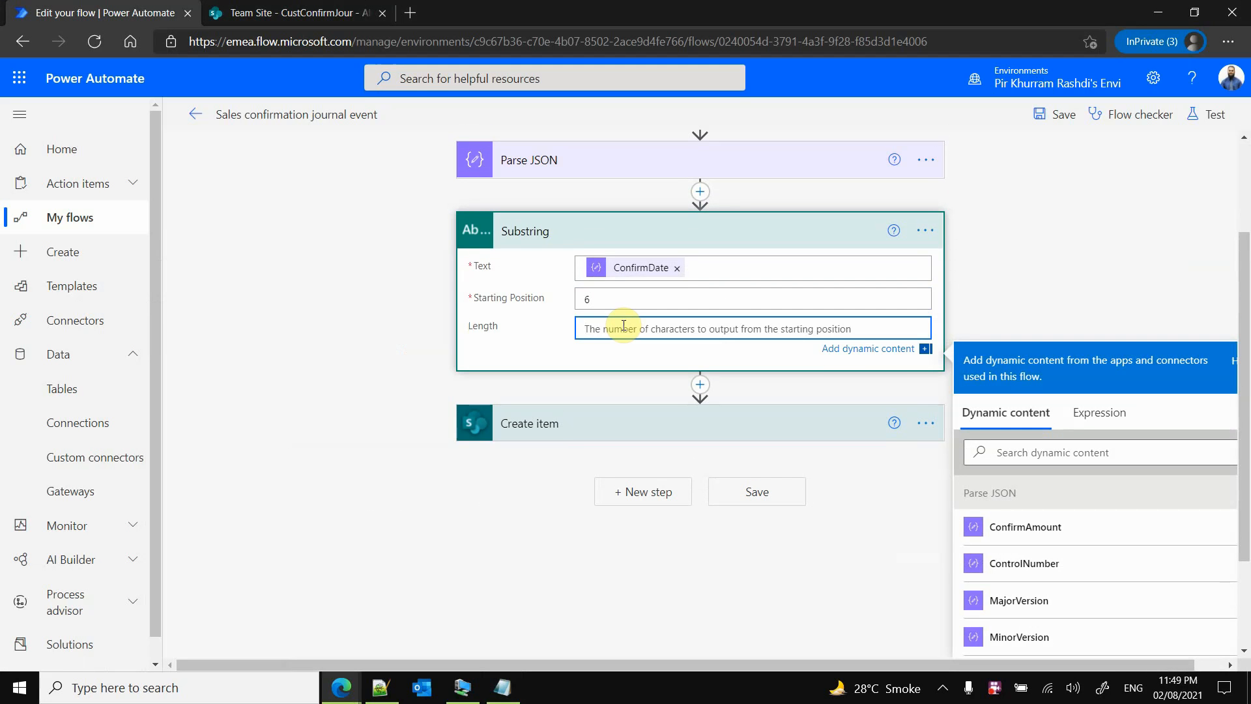
{"action": "type", "text": "13"}
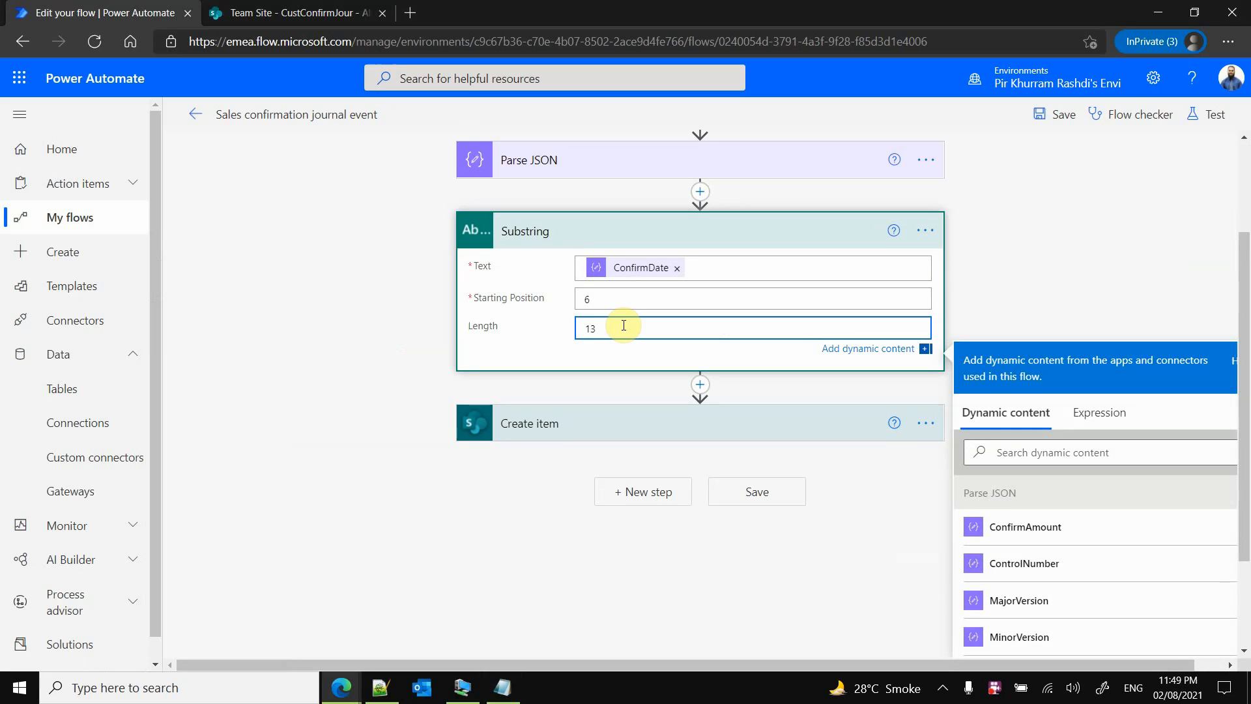
{"action": "left_click", "coordinate": [629, 301]}
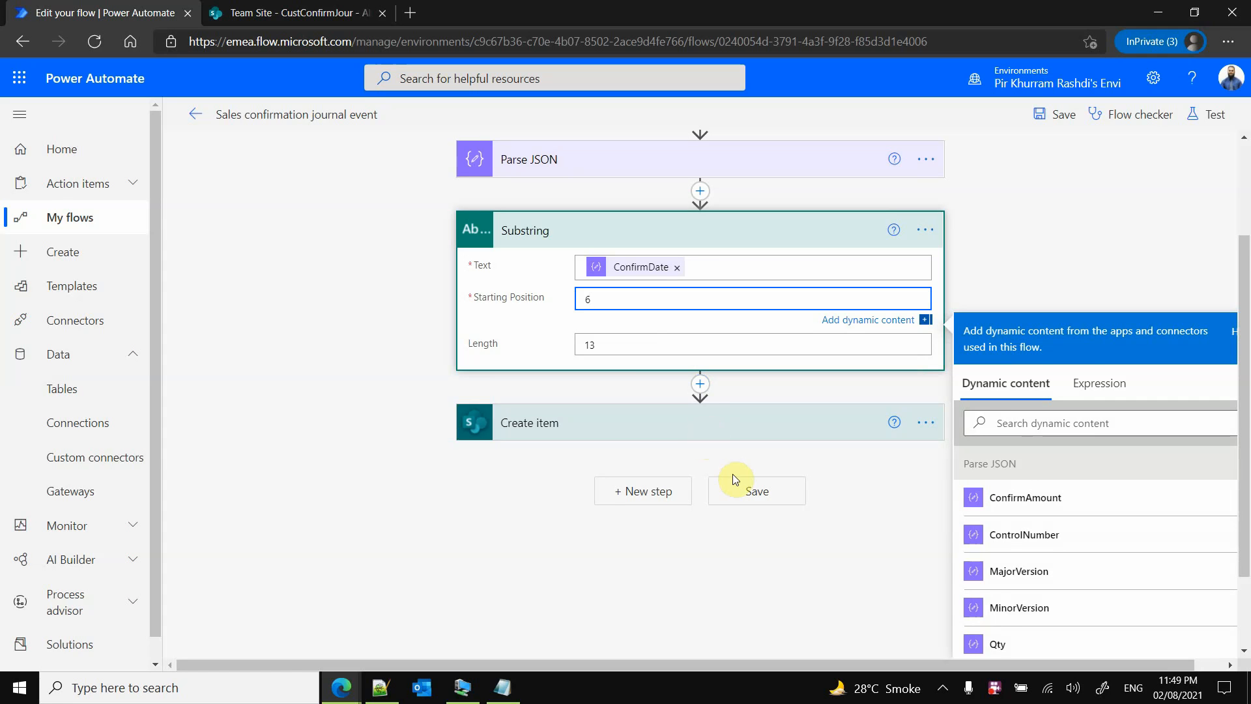
Save the flow and test it automatically with the recently used trigger from the "Test Failed" run
{"action": "left_click", "coordinate": [739, 490]}
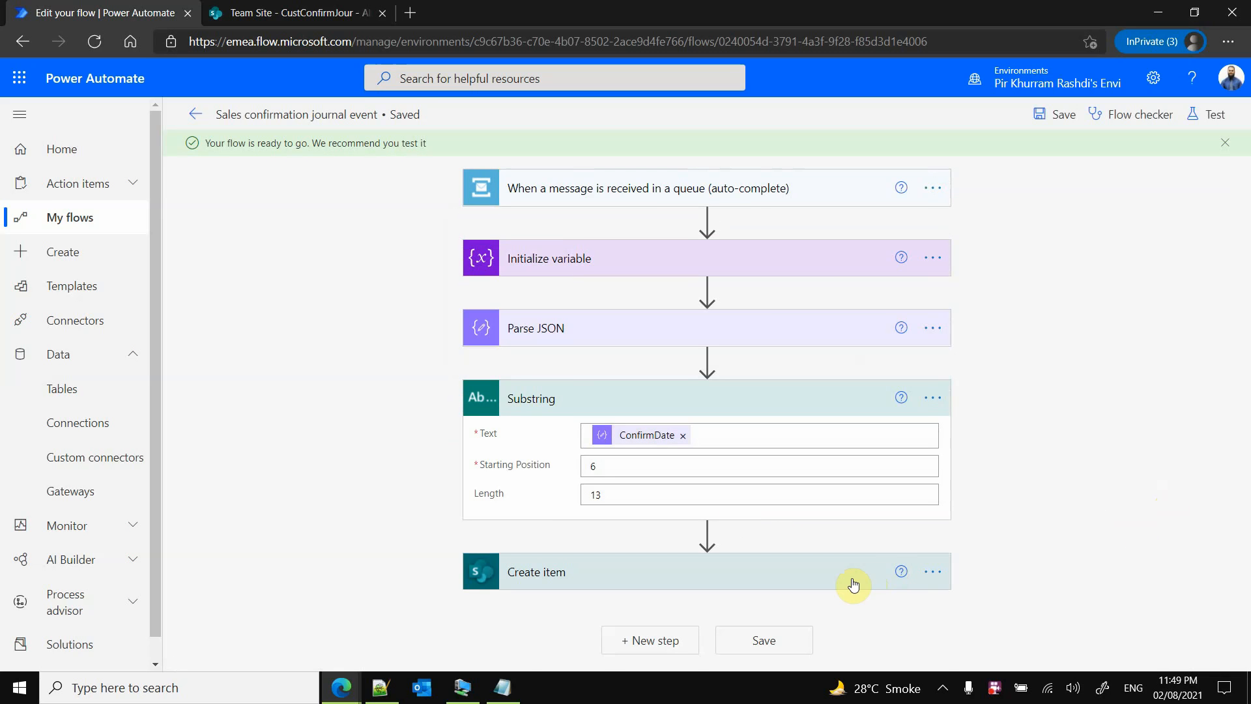
{"action": "left_click", "coordinate": [868, 572]}
{"action": "scroll", "coordinate": [869, 570], "scroll_direction": "down", "scroll_amount": 5}
{"action": "scroll", "coordinate": [868, 569], "scroll_direction": "up", "scroll_amount": 4}
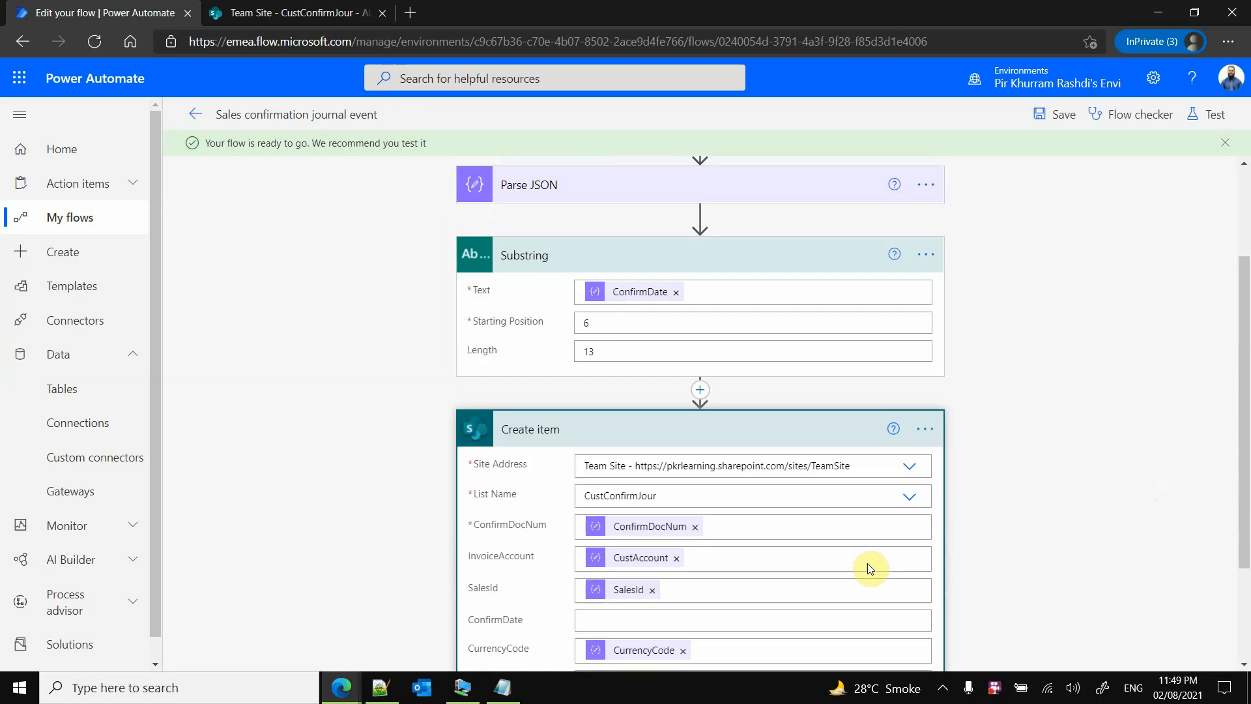
{"action": "left_click", "coordinate": [1207, 116]}
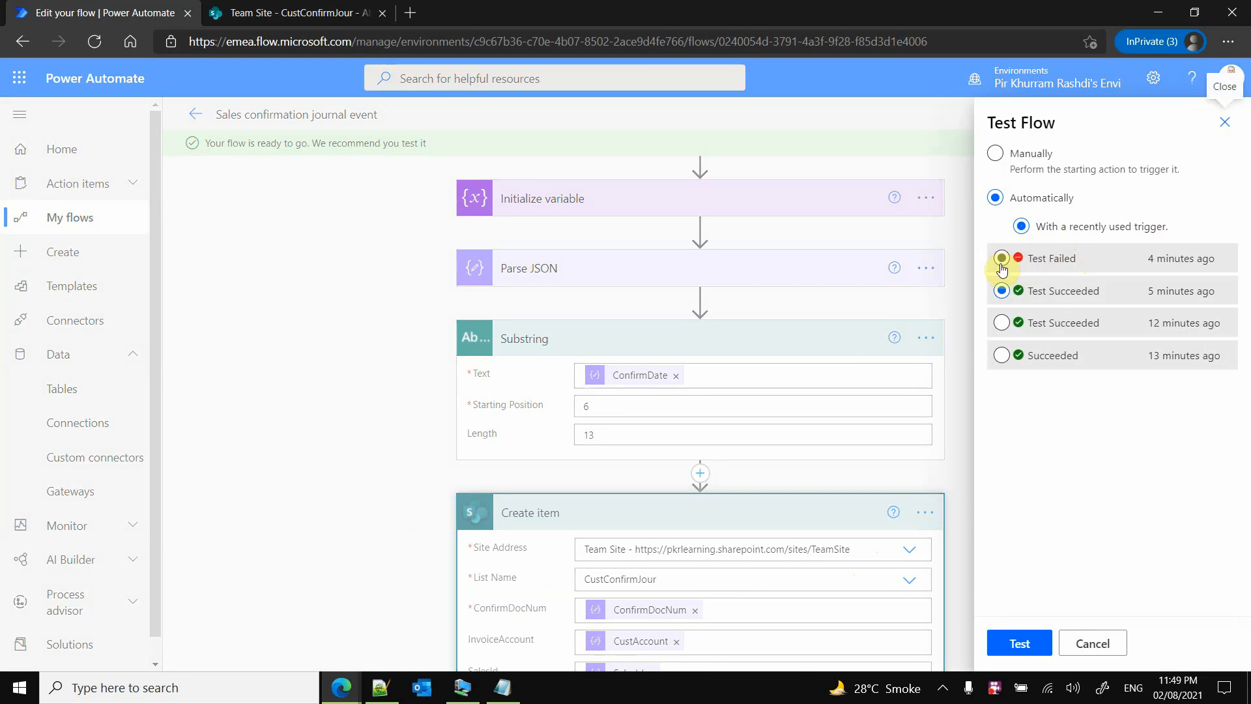
{"action": "left_click", "coordinate": [1001, 258]}
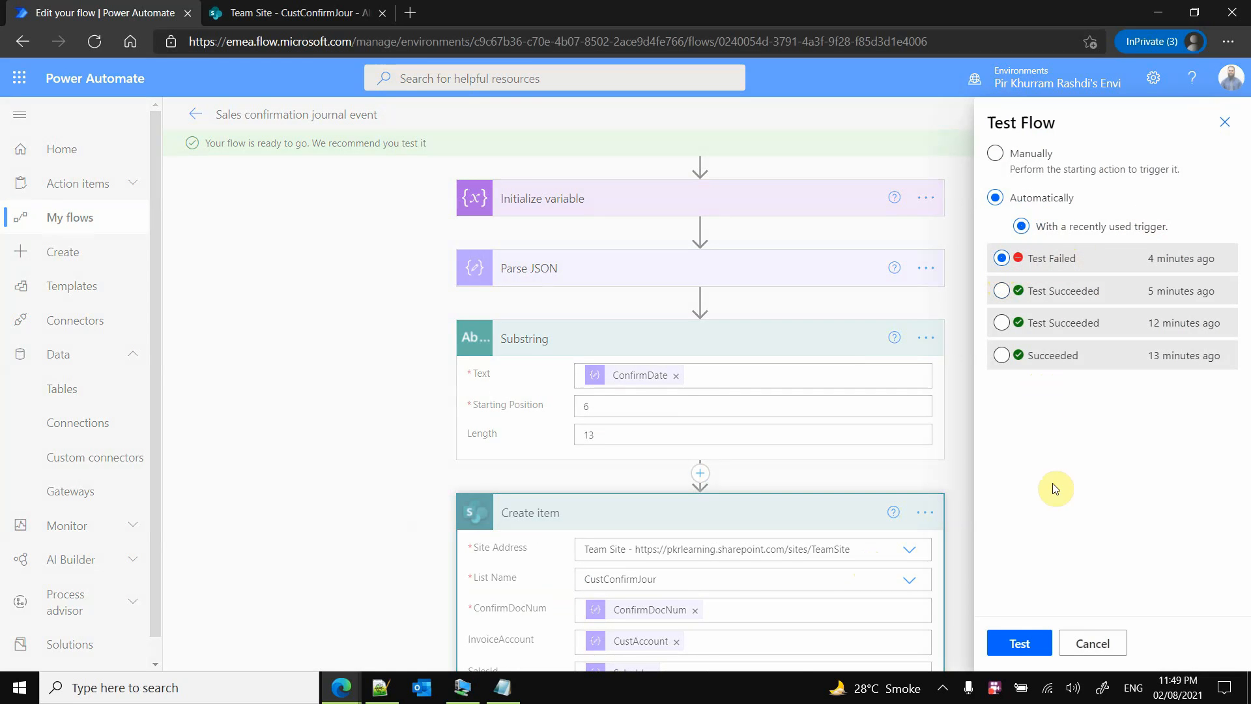
{"action": "left_click", "coordinate": [1042, 645]}
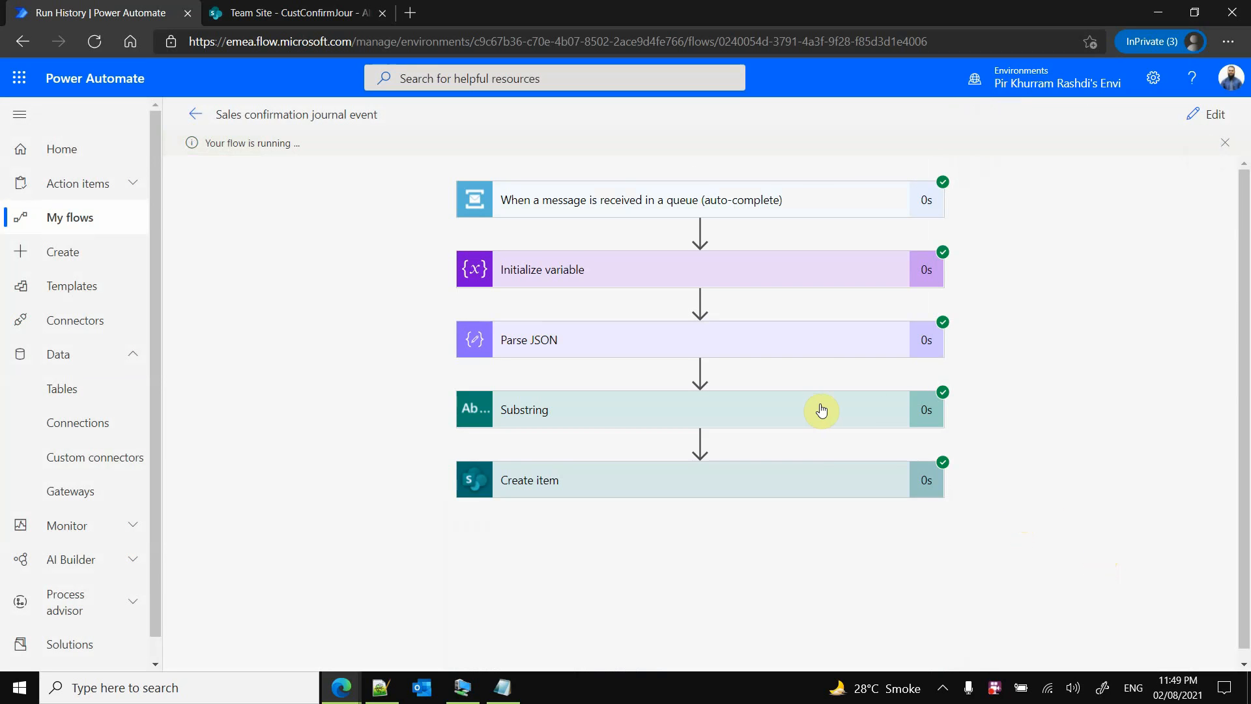
Expand the Substring action in the run and compare its output with the date digits in its input text
{"action": "left_click", "coordinate": [818, 411]}
{"action": "scroll", "coordinate": [1143, 486], "scroll_direction": "down", "scroll_amount": 2}
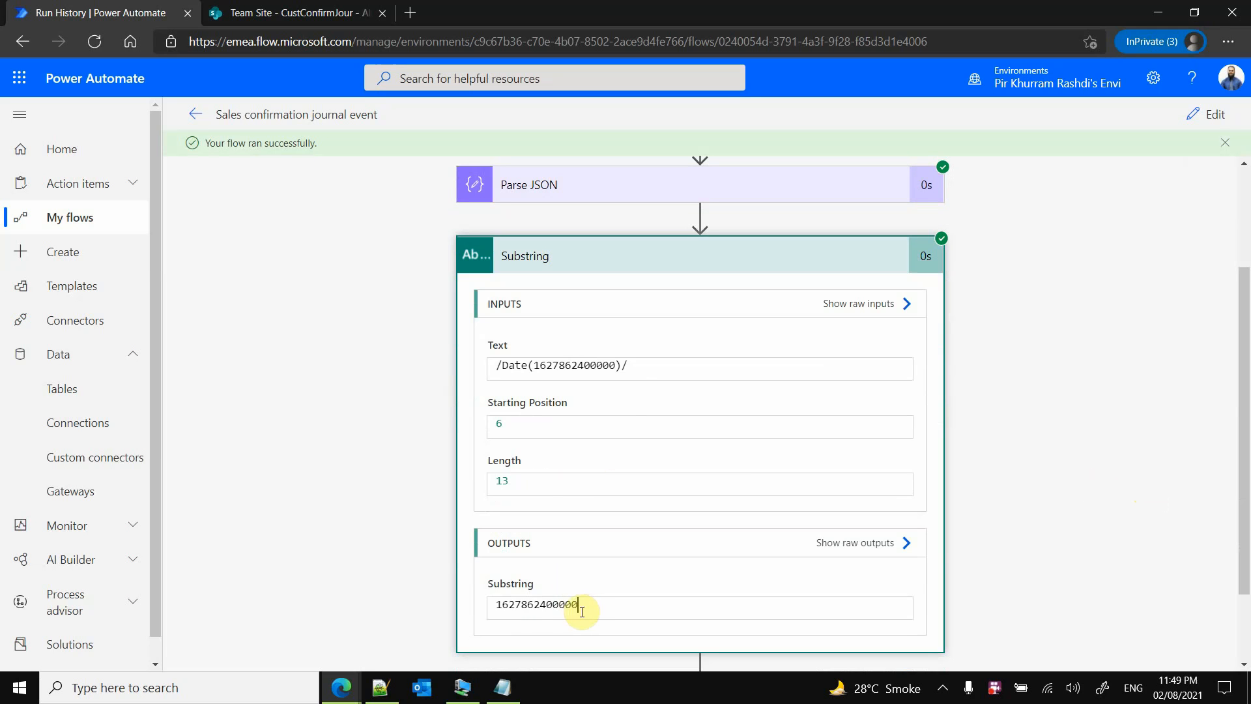
{"action": "left_click_drag", "start_coordinate": [576, 606], "coordinate": [480, 614]}
{"action": "left_click_drag", "start_coordinate": [616, 366], "coordinate": [586, 366]}
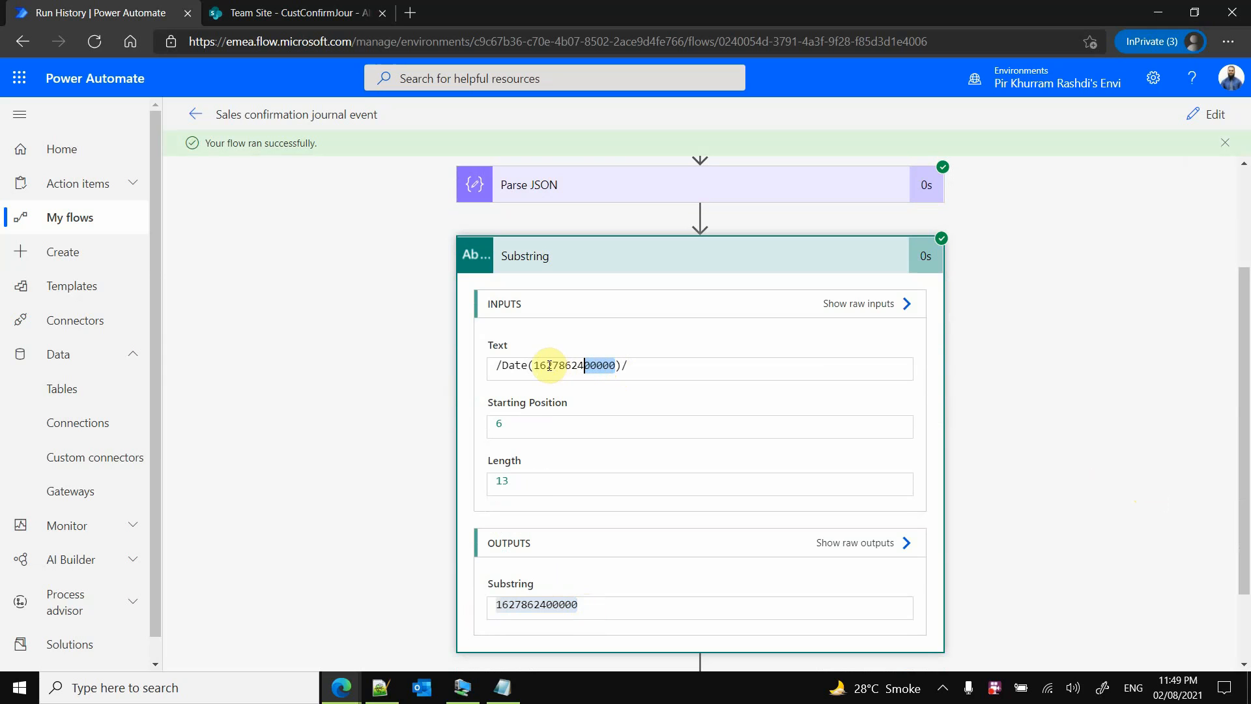
{"action": "left_click_drag", "start_coordinate": [534, 366], "coordinate": [552, 367]}
{"action": "left_click", "coordinate": [503, 606]}
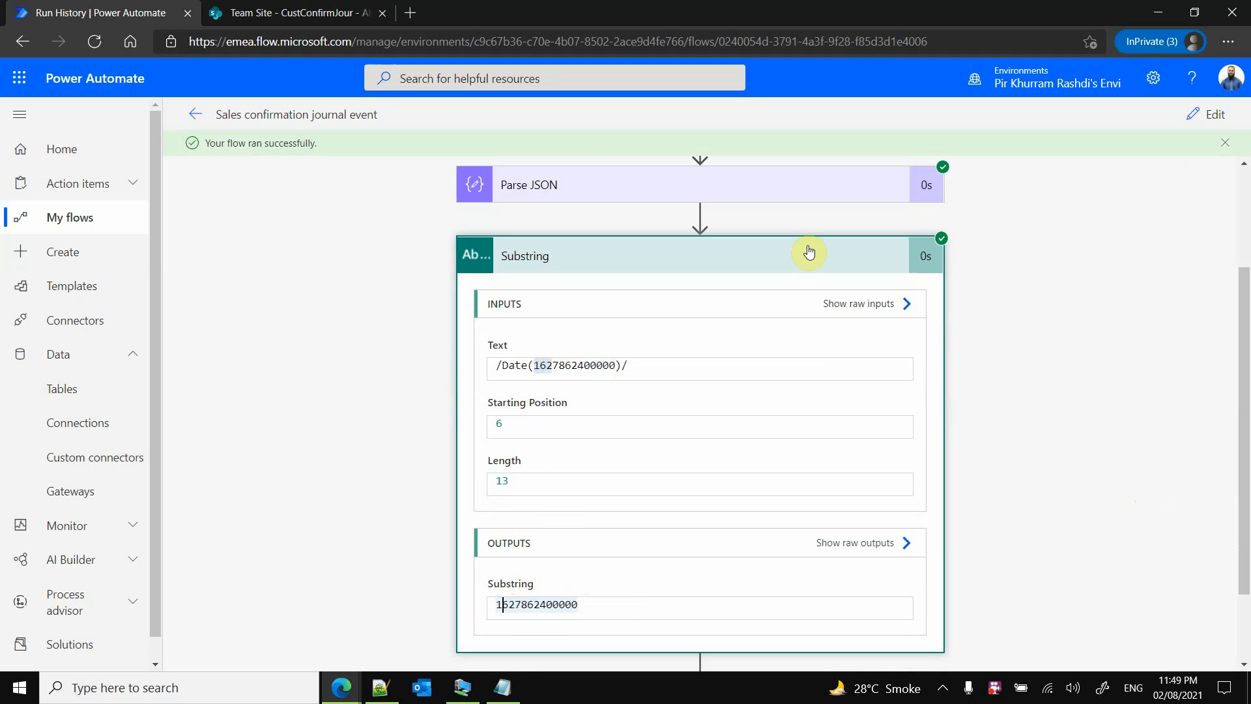
Reopen the flow for editing and add a Data Operation Compose action between Substring and Create item
{"action": "left_click", "coordinate": [1213, 117]}
{"action": "scroll", "coordinate": [1195, 391], "scroll_direction": "down", "scroll_amount": 5}
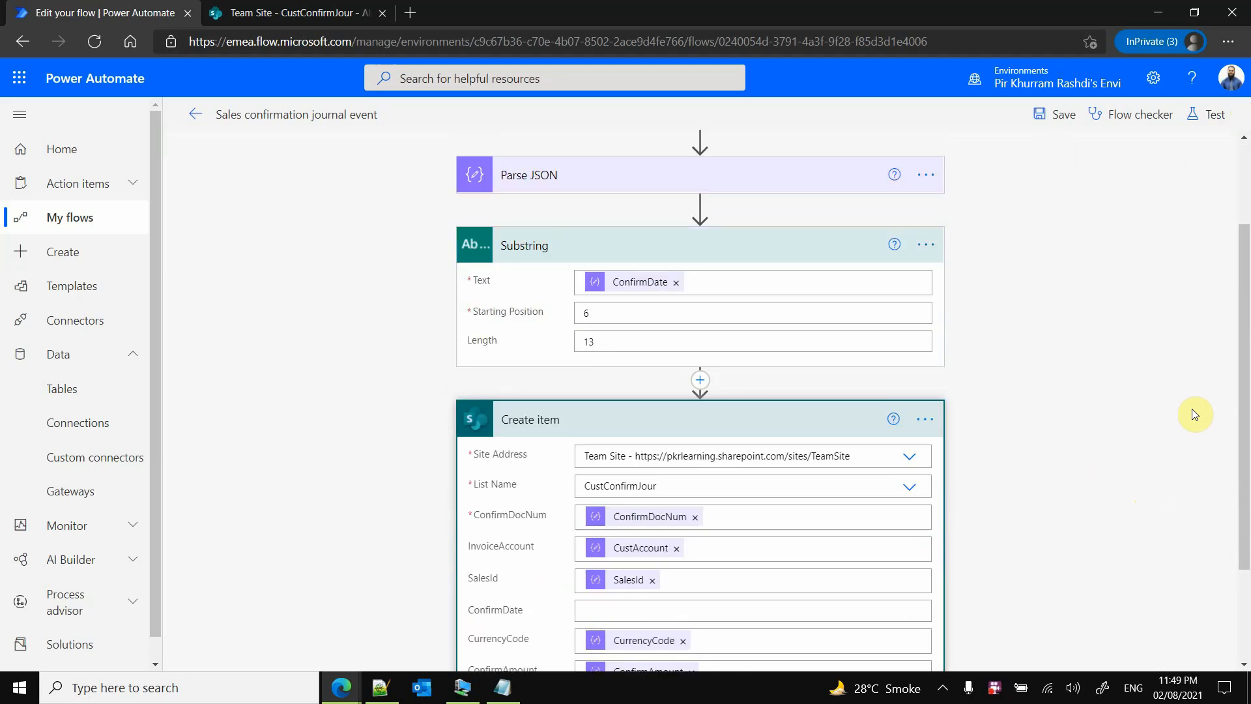
{"action": "left_click_drag", "start_coordinate": [1246, 364], "coordinate": [1239, 321]}
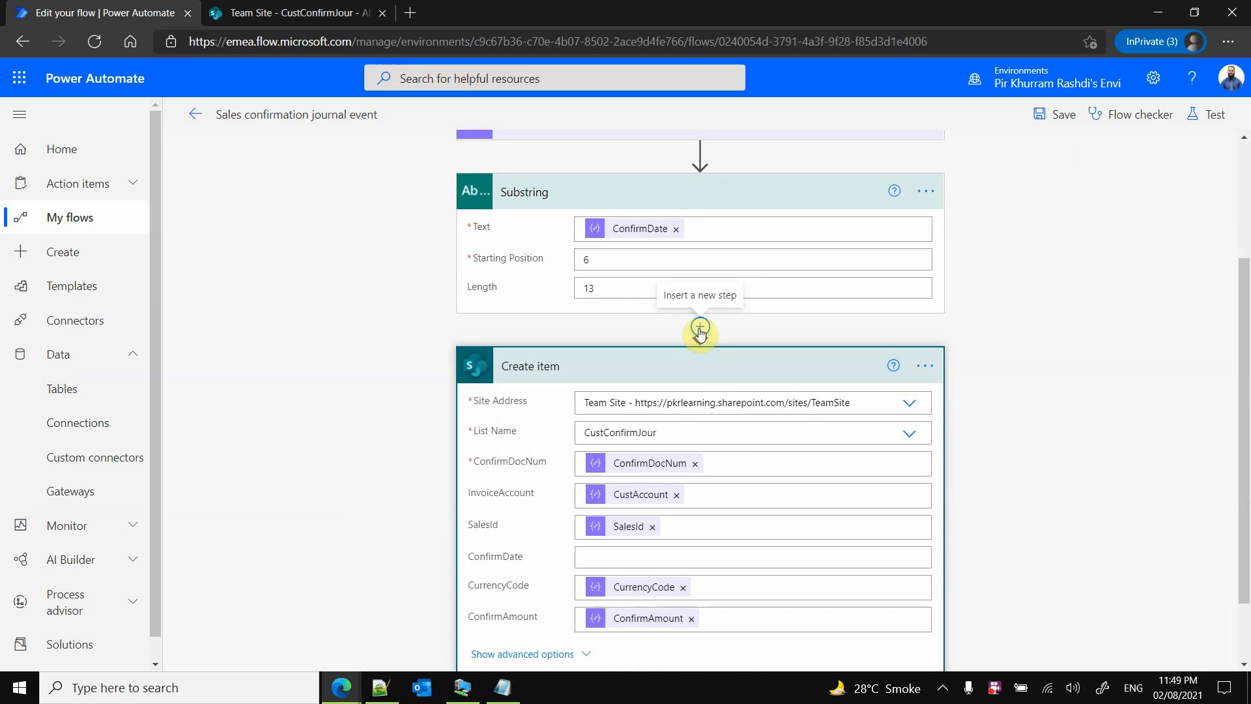
{"action": "left_click", "coordinate": [700, 331]}
{"action": "left_click", "coordinate": [697, 351]}
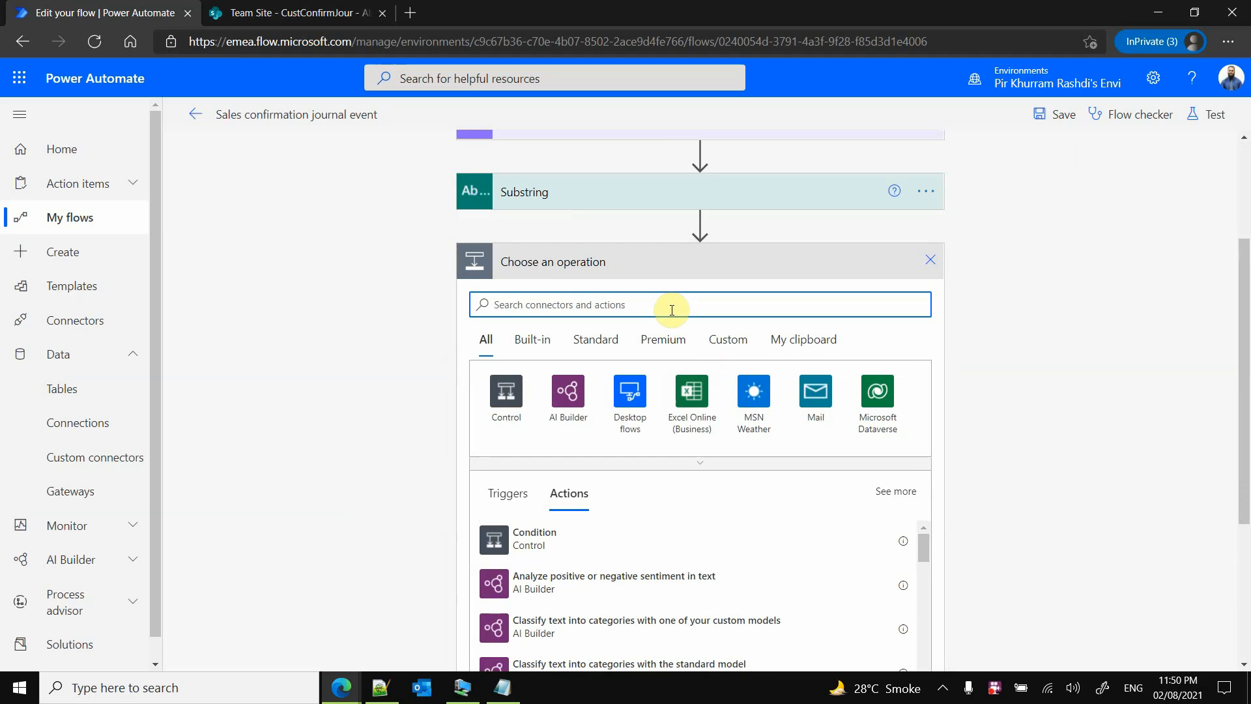
{"action": "type", "text": "compose"}
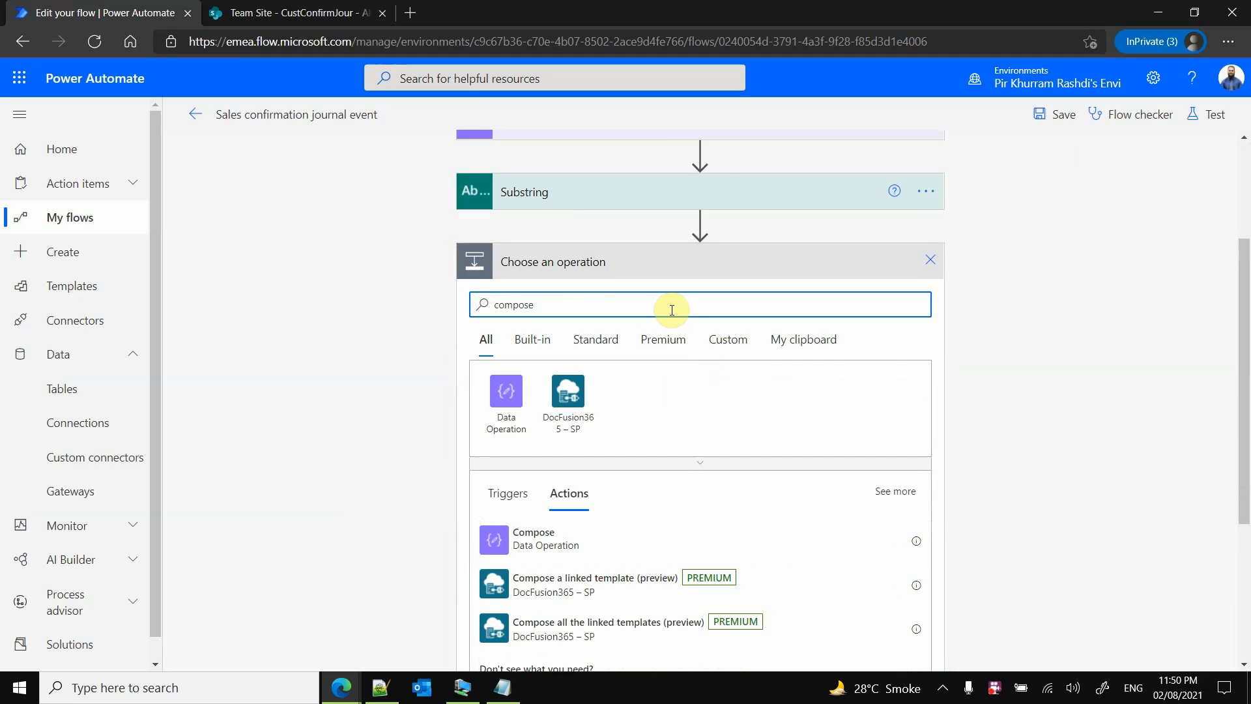
{"action": "left_click", "coordinate": [625, 543]}
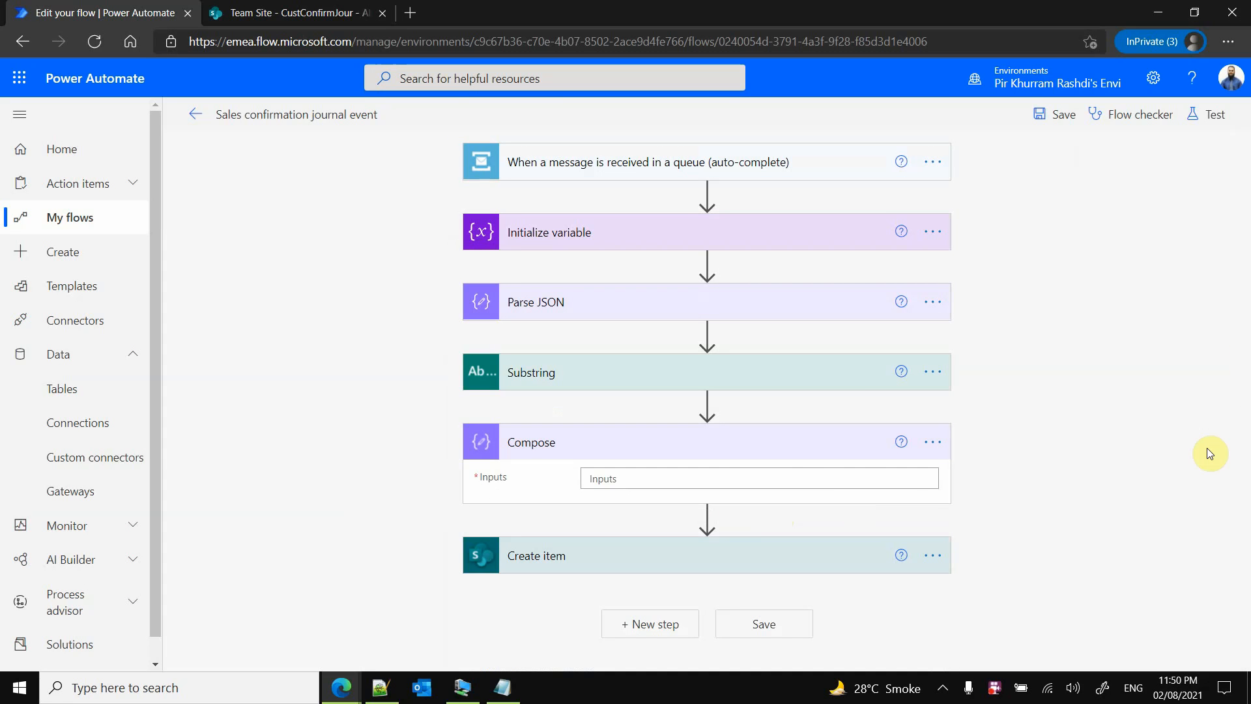
Start an addSeconds expression for the Compose action's Inputs
{"action": "left_click", "coordinate": [800, 470]}
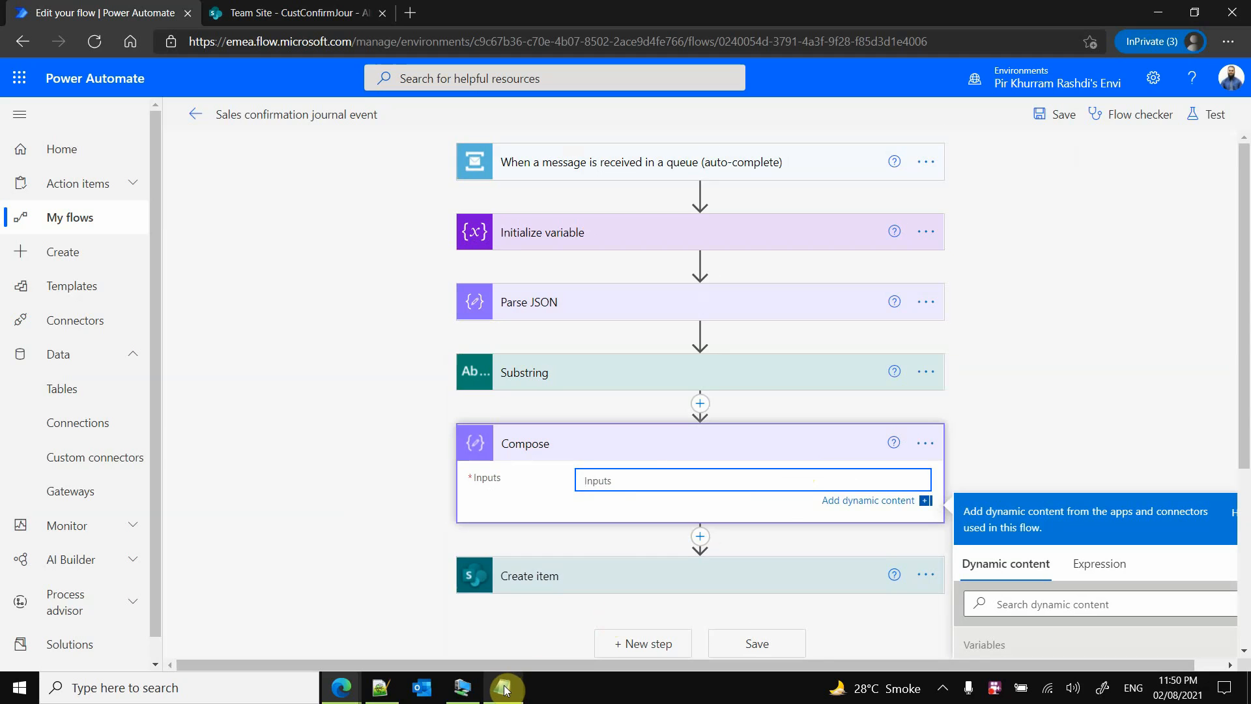
{"action": "mouse_move", "coordinate": [505, 689]}
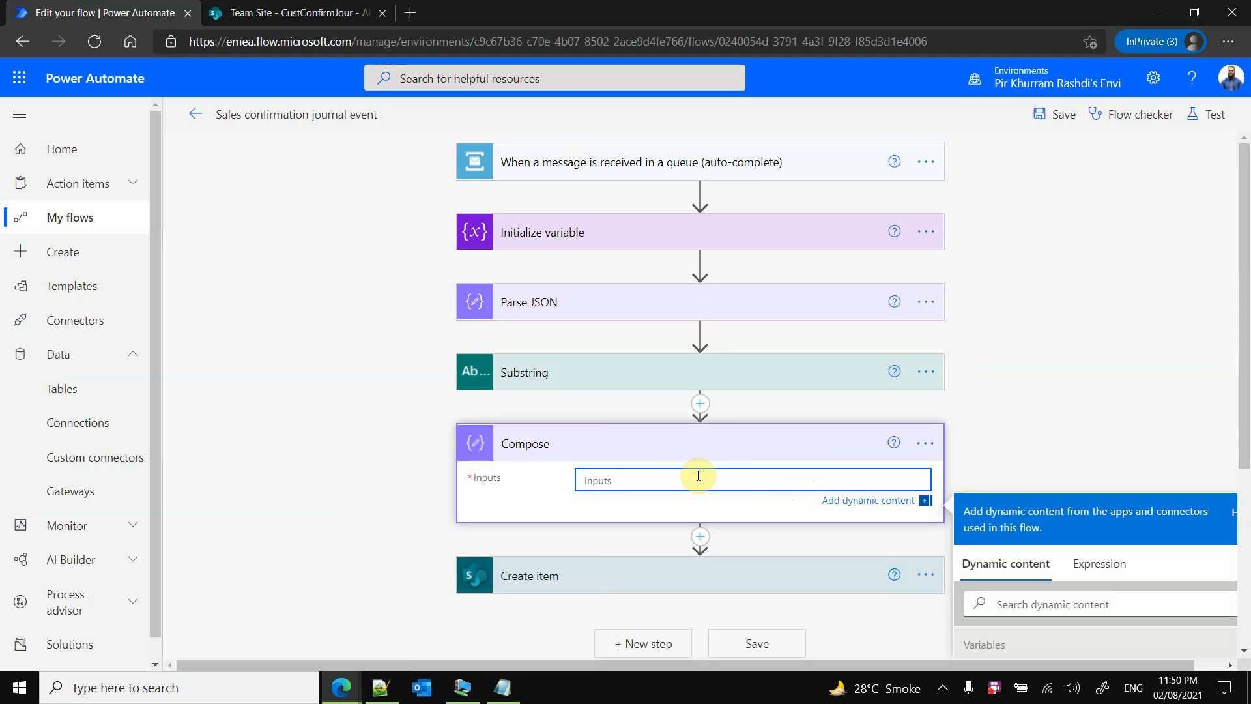
{"action": "scroll", "coordinate": [1215, 426], "scroll_direction": "down", "scroll_amount": 3}
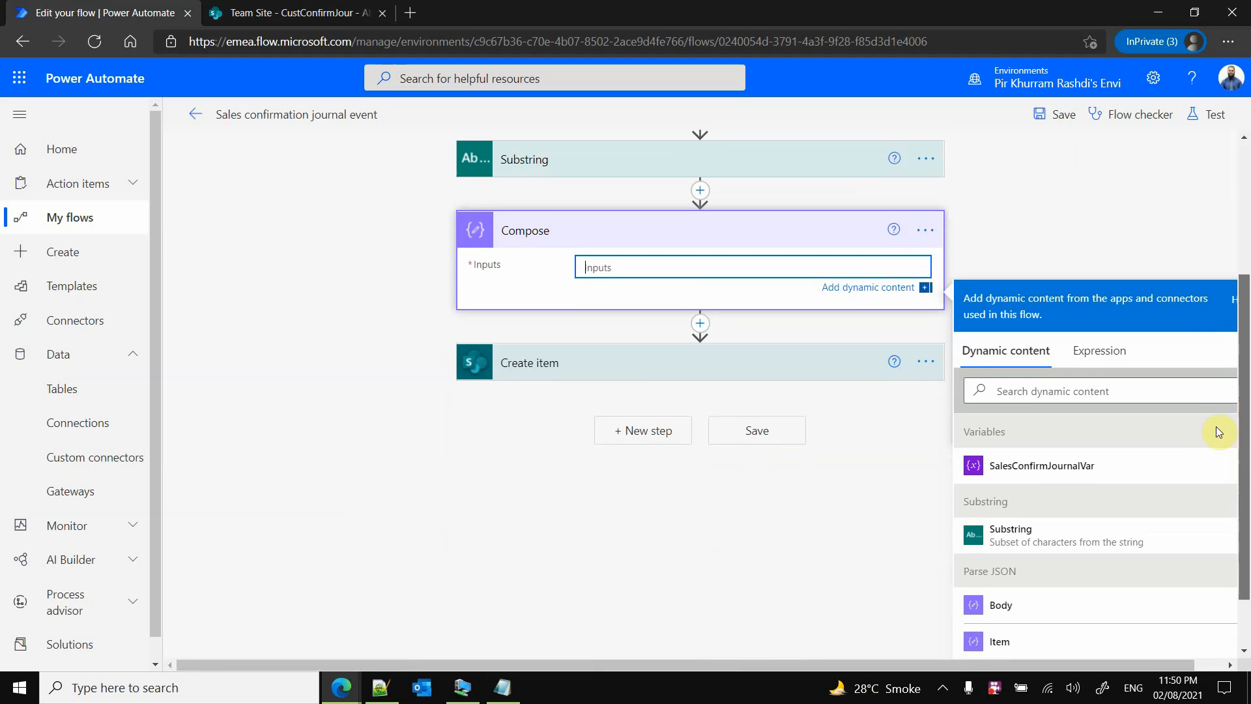
{"action": "left_click", "coordinate": [1107, 347]}
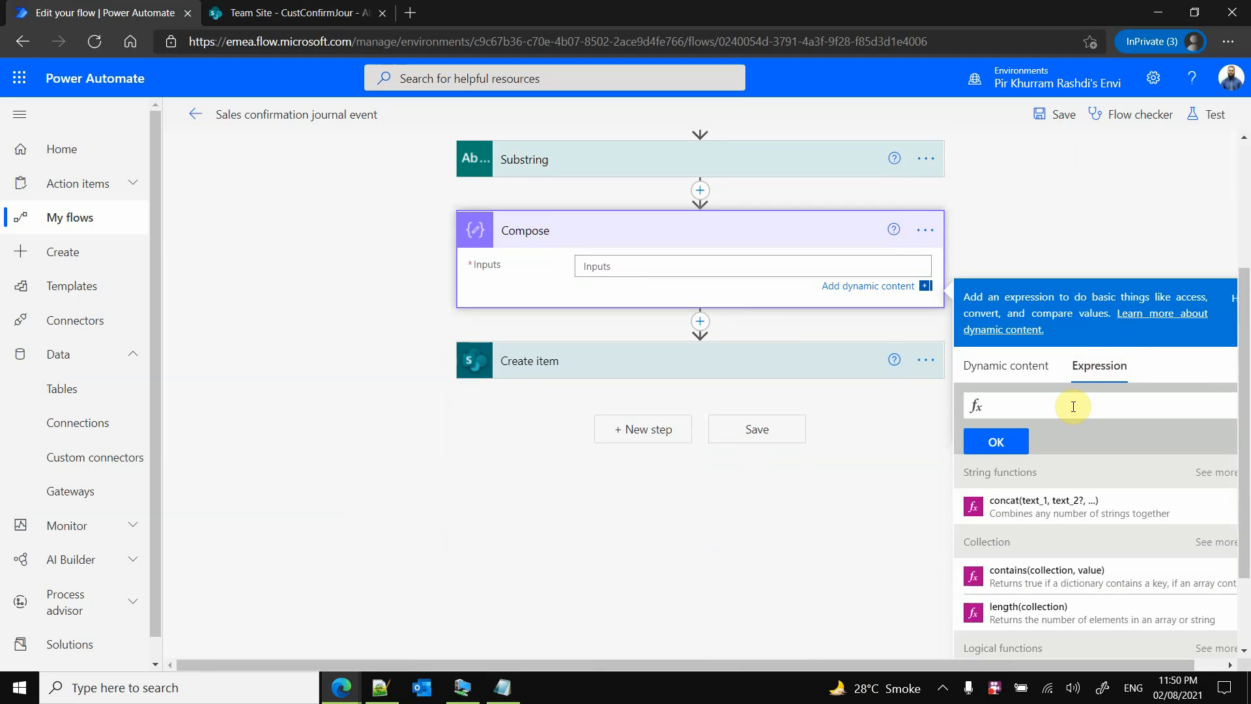
{"action": "type", "text": "add"}
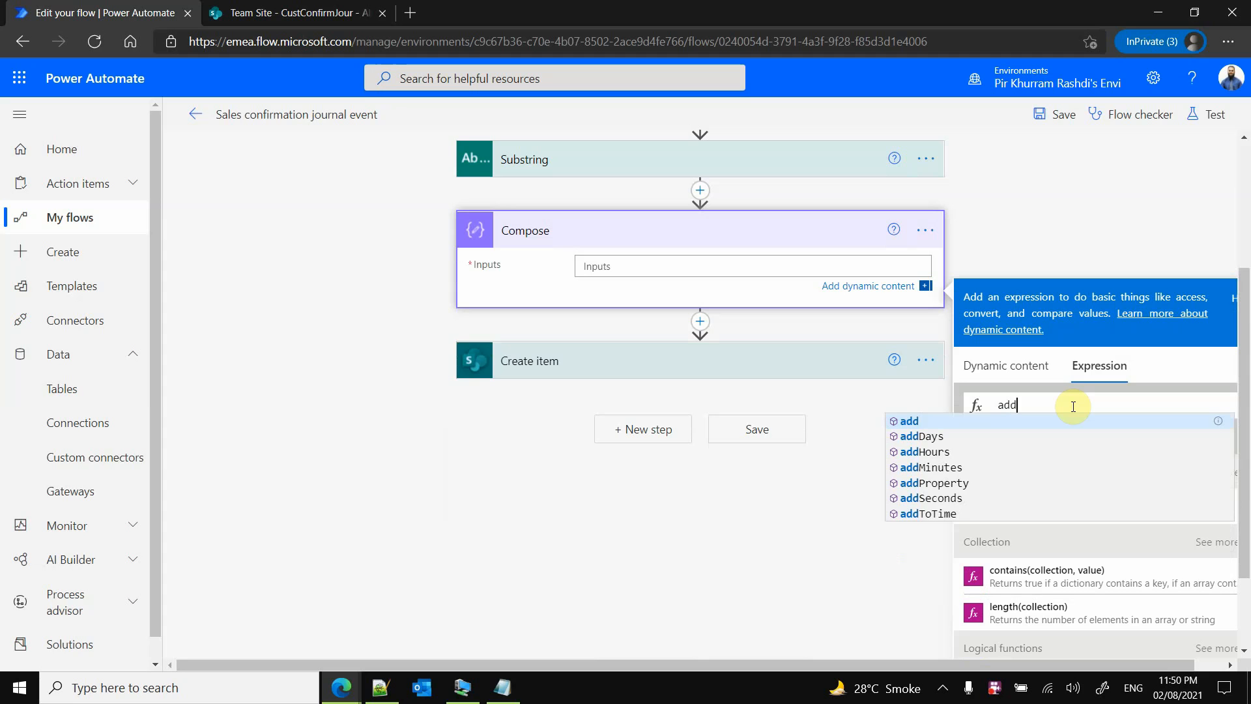
{"action": "type", "text": "s"}
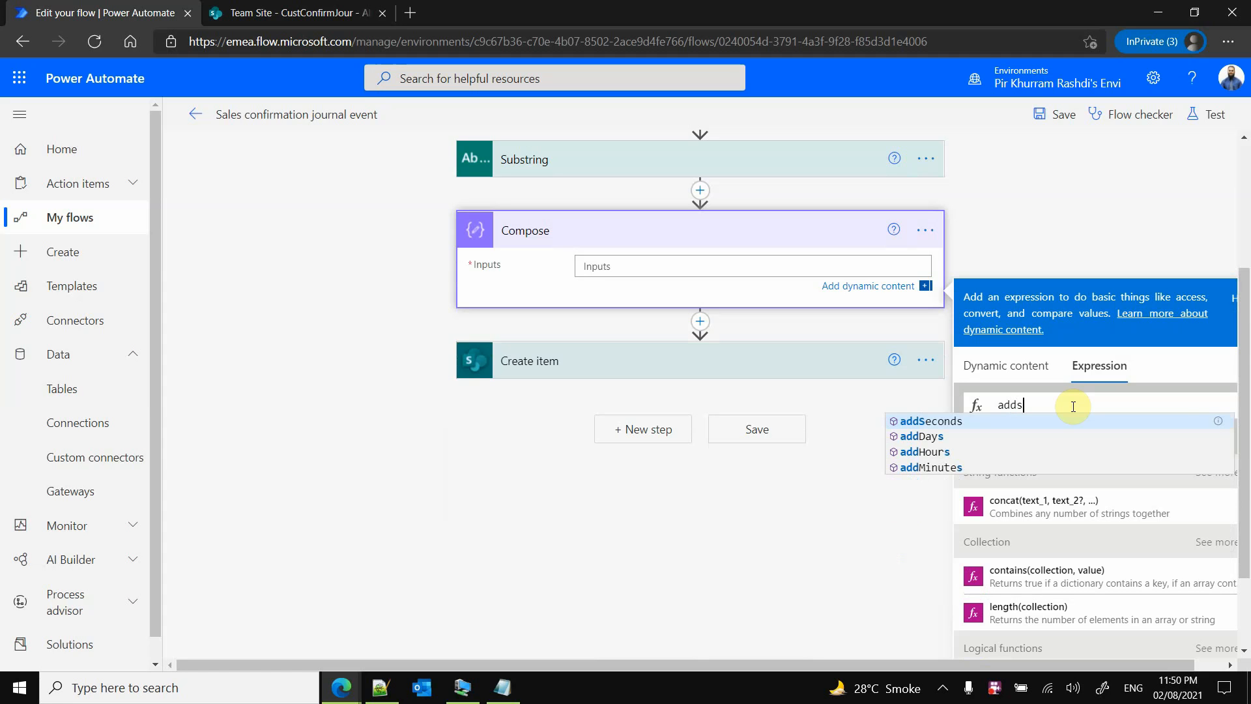
{"action": "left_click", "coordinate": [1041, 420]}
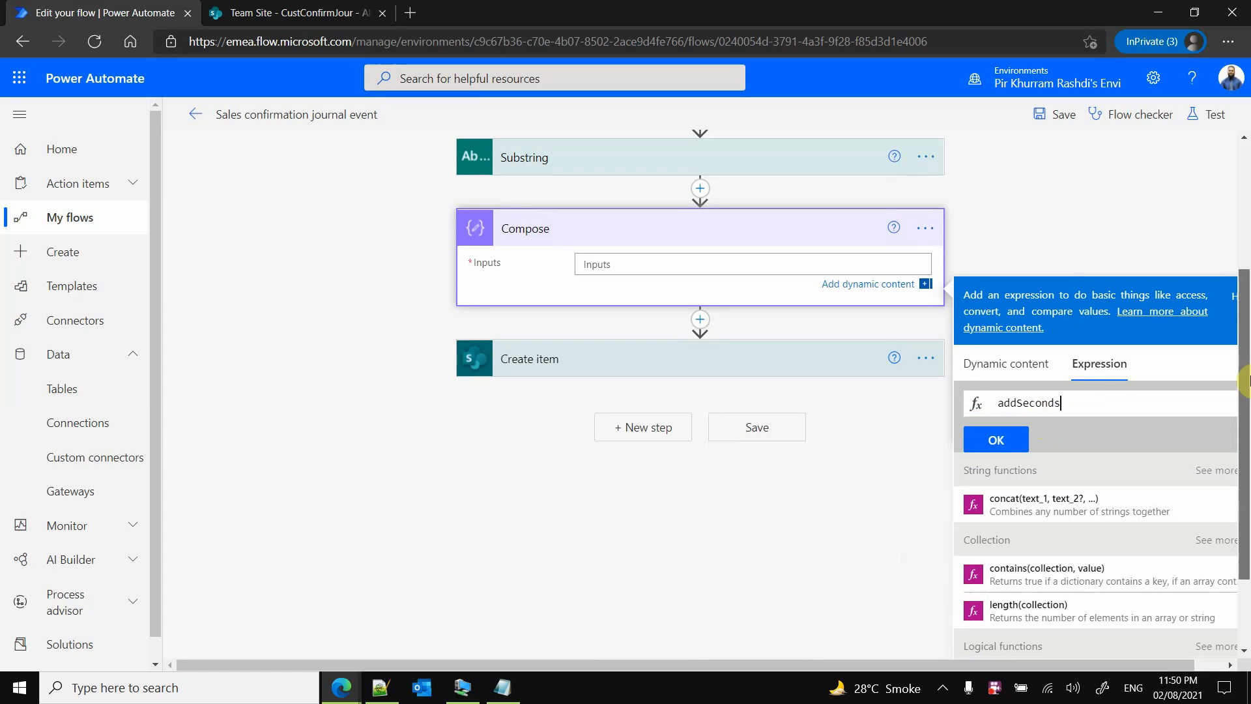
{"action": "scroll", "coordinate": [1245, 383], "scroll_direction": "down", "scroll_amount": 1}
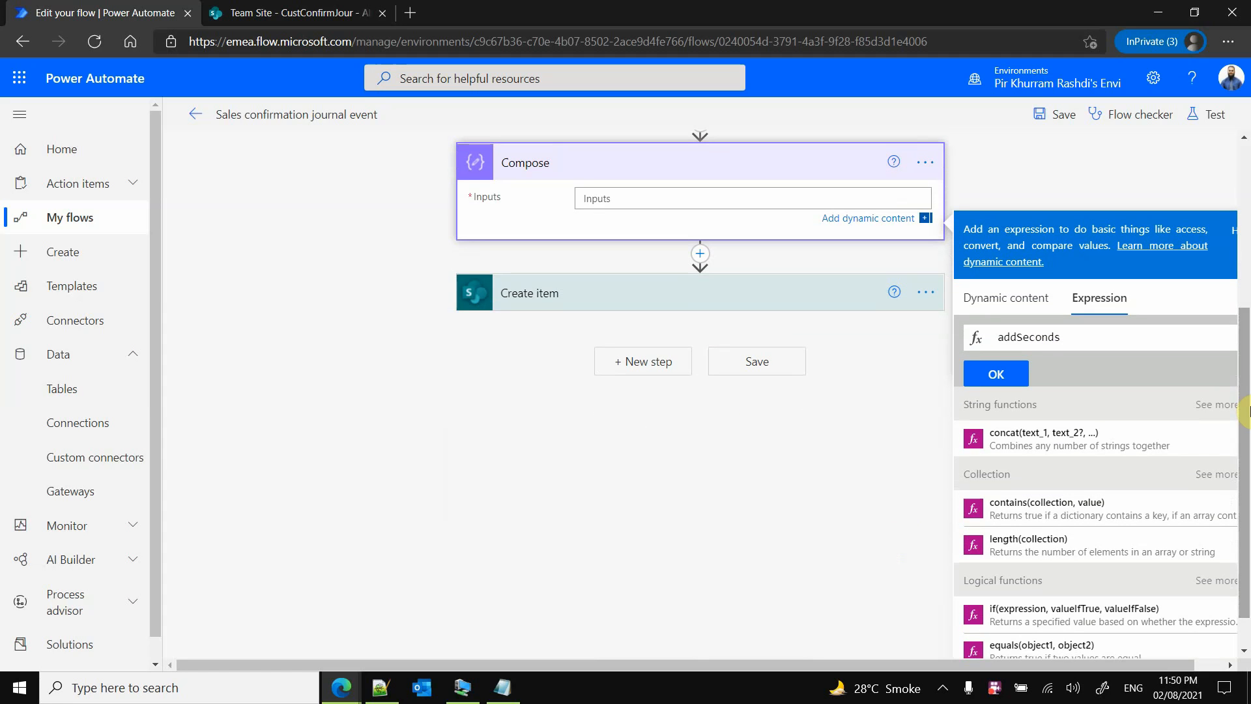
Switch to the Notepad notes and insert two blank lines above the addseconds expression
{"action": "left_click", "coordinate": [502, 689]}
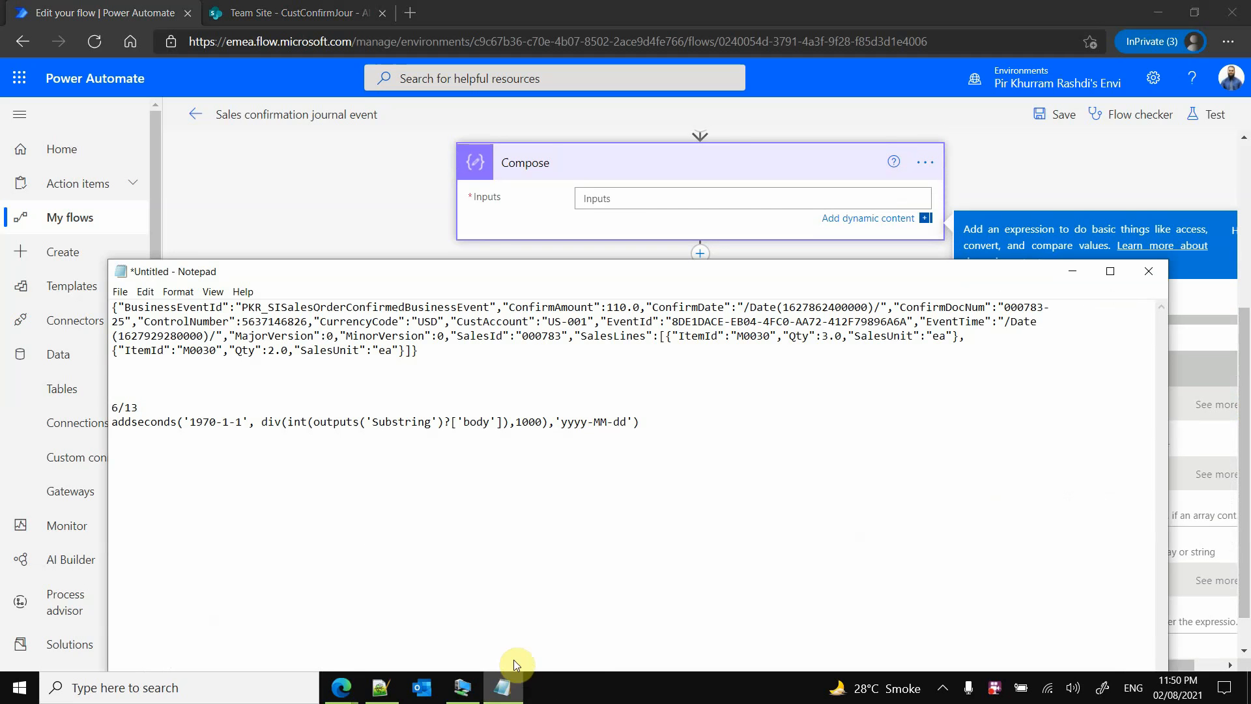
{"action": "left_click", "coordinate": [276, 424]}
{"action": "key", "text": "Return"}
{"action": "key", "text": "Return"}
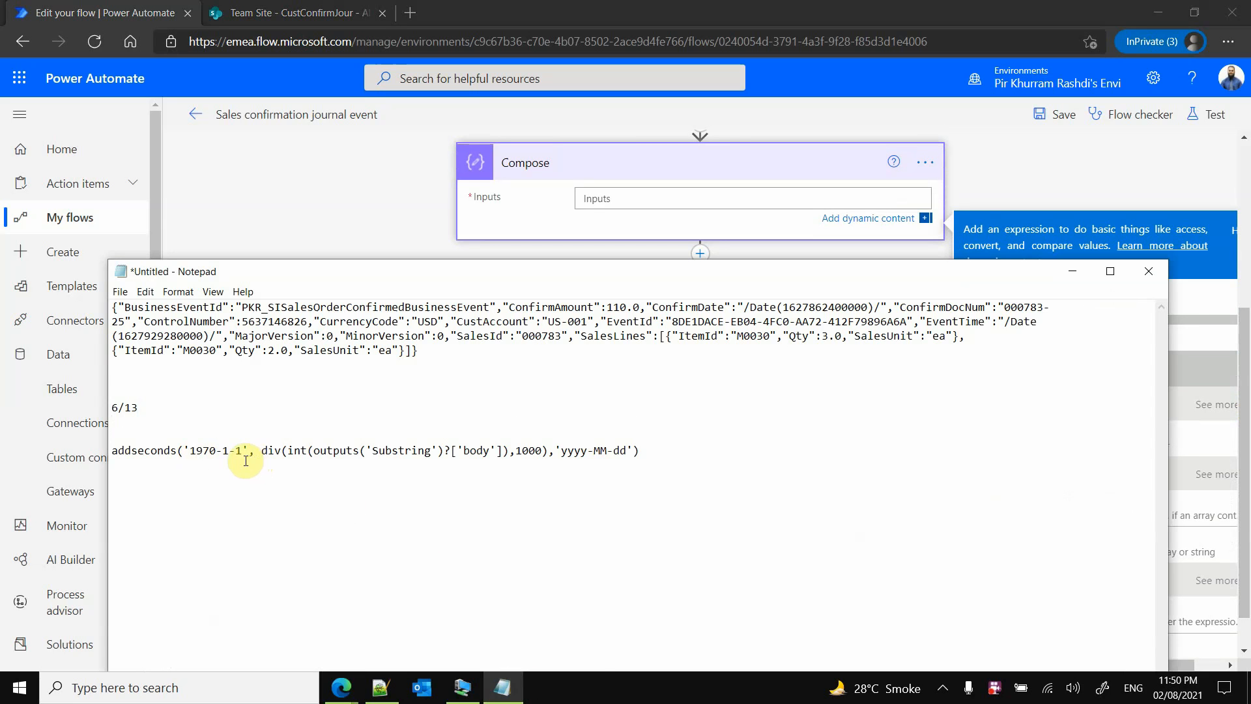
Examine the addseconds expression in Notepad part by part: base date, div of the Substring output by 1000, and date format
{"action": "left_click", "coordinate": [194, 453]}
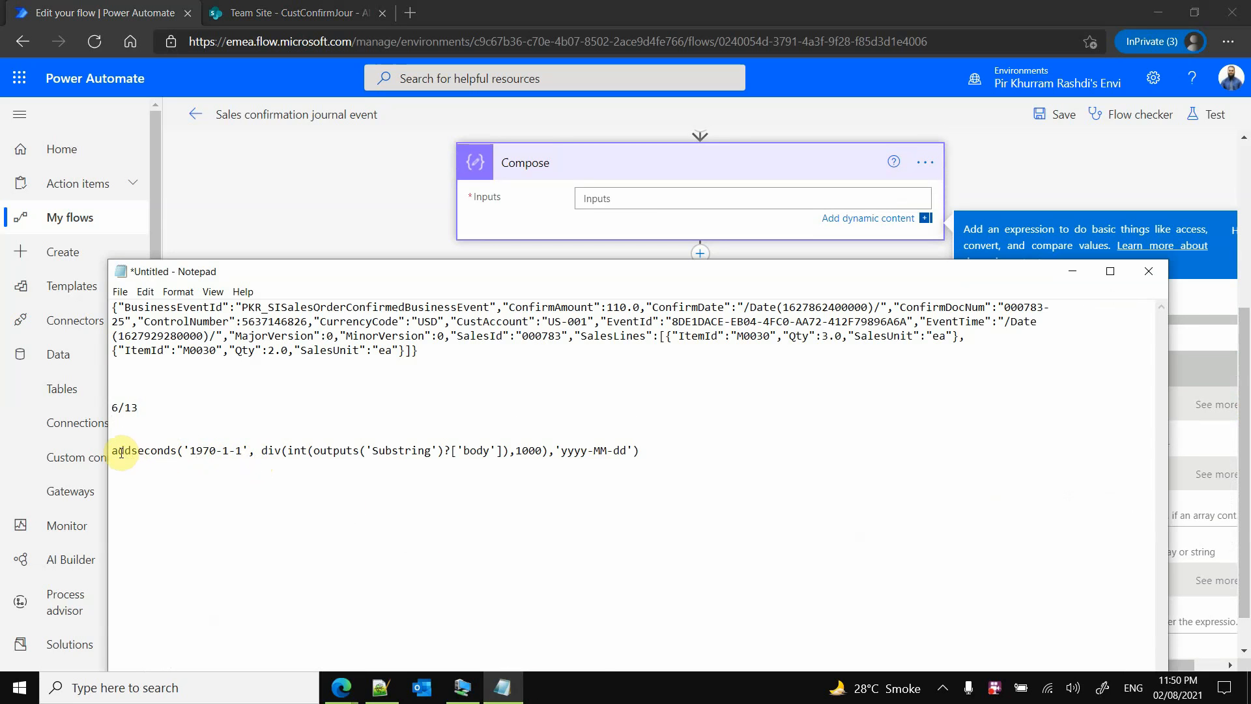
{"action": "left_click_drag", "start_coordinate": [112, 451], "coordinate": [239, 449]}
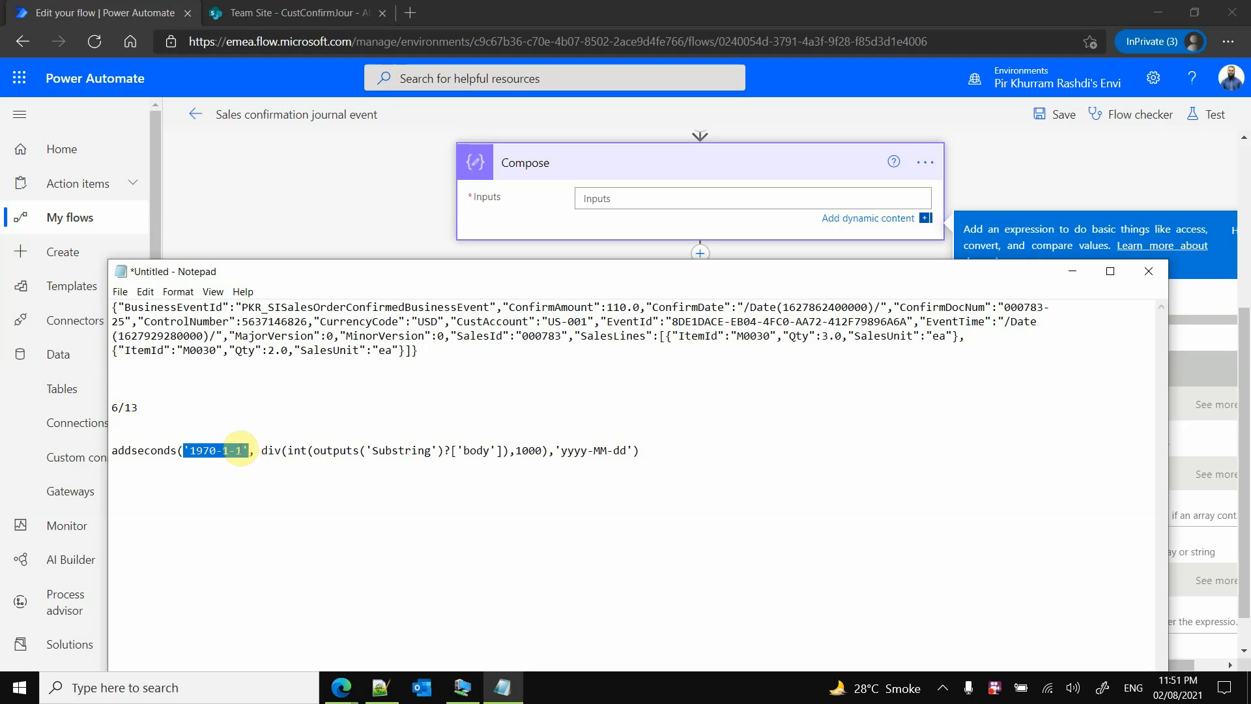
{"action": "left_click", "coordinate": [263, 451]}
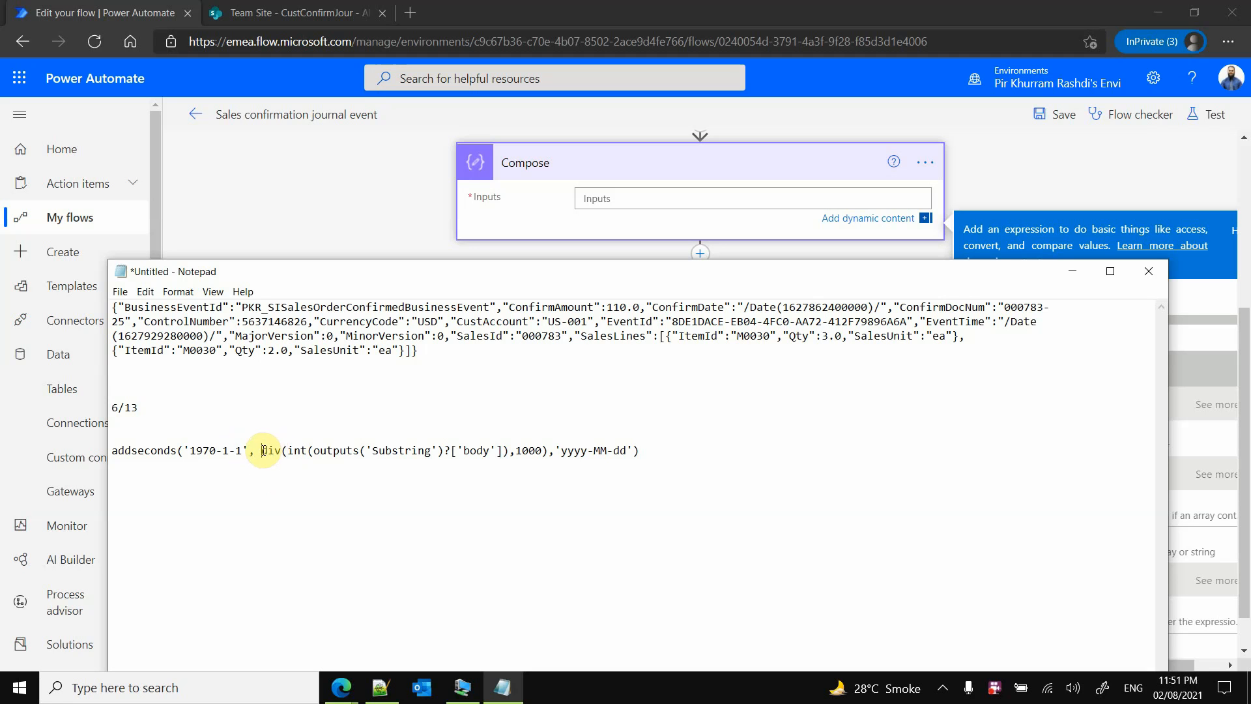
{"action": "left_click_drag", "start_coordinate": [263, 451], "coordinate": [512, 450]}
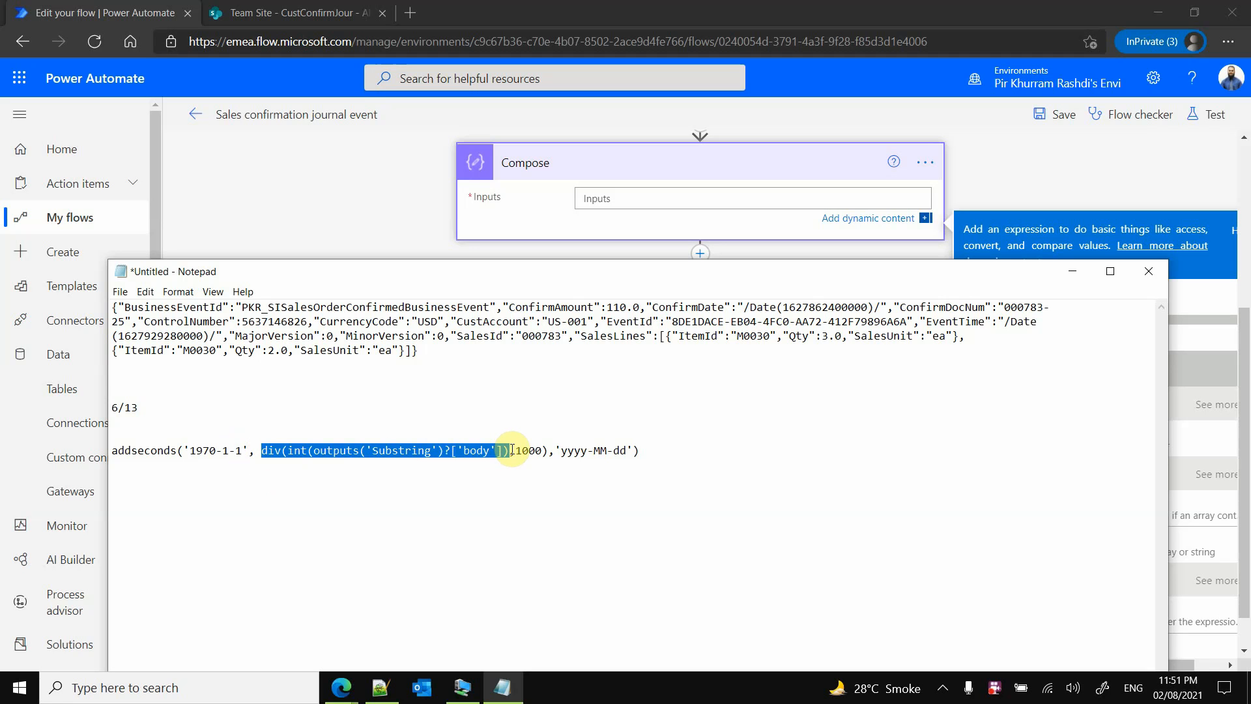
{"action": "left_click_drag", "start_coordinate": [557, 276], "coordinate": [651, 421]}
{"action": "scroll", "coordinate": [617, 319], "scroll_direction": "up", "scroll_amount": 3}
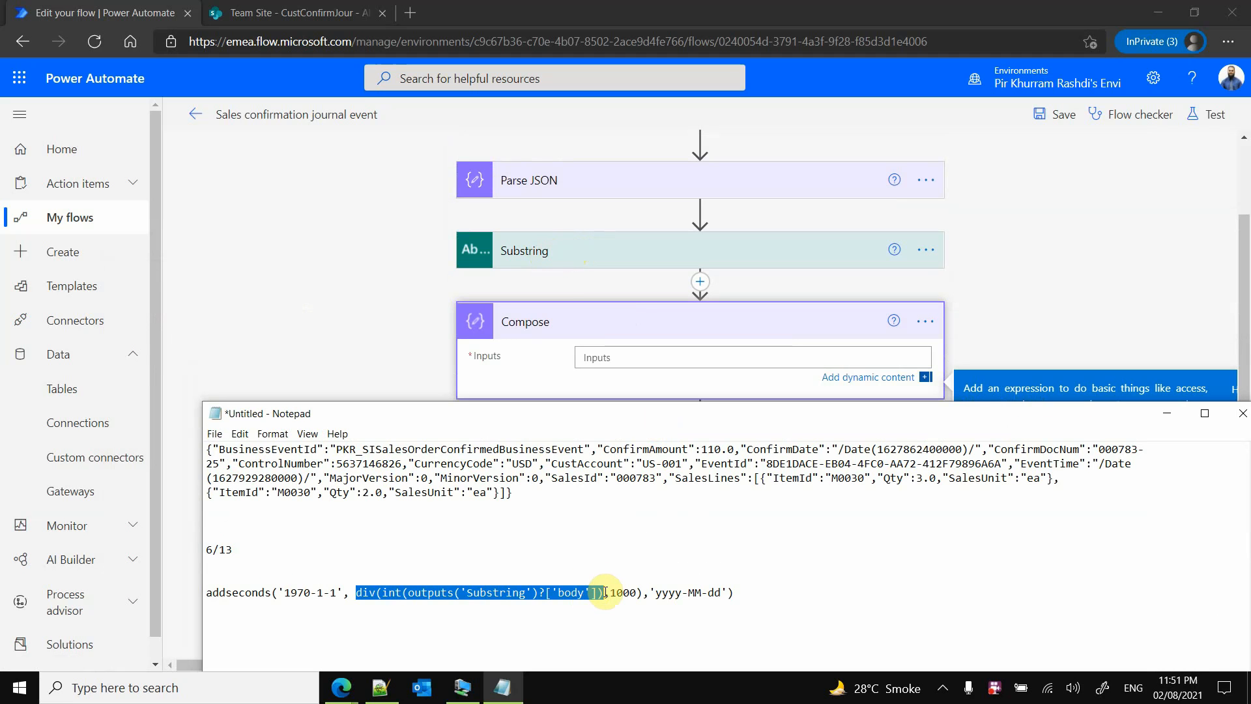
{"action": "left_click_drag", "start_coordinate": [603, 592], "coordinate": [363, 593]}
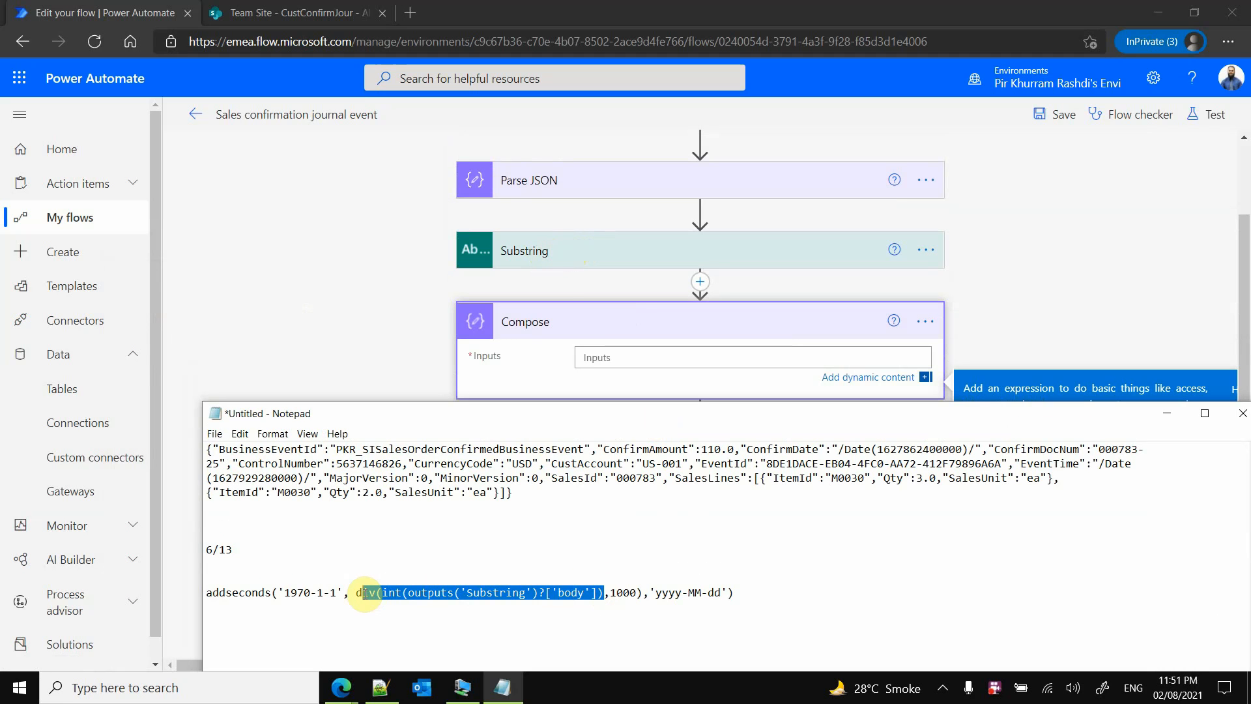
{"action": "left_click", "coordinate": [612, 592]}
{"action": "left_click_drag", "start_coordinate": [611, 592], "coordinate": [636, 592]}
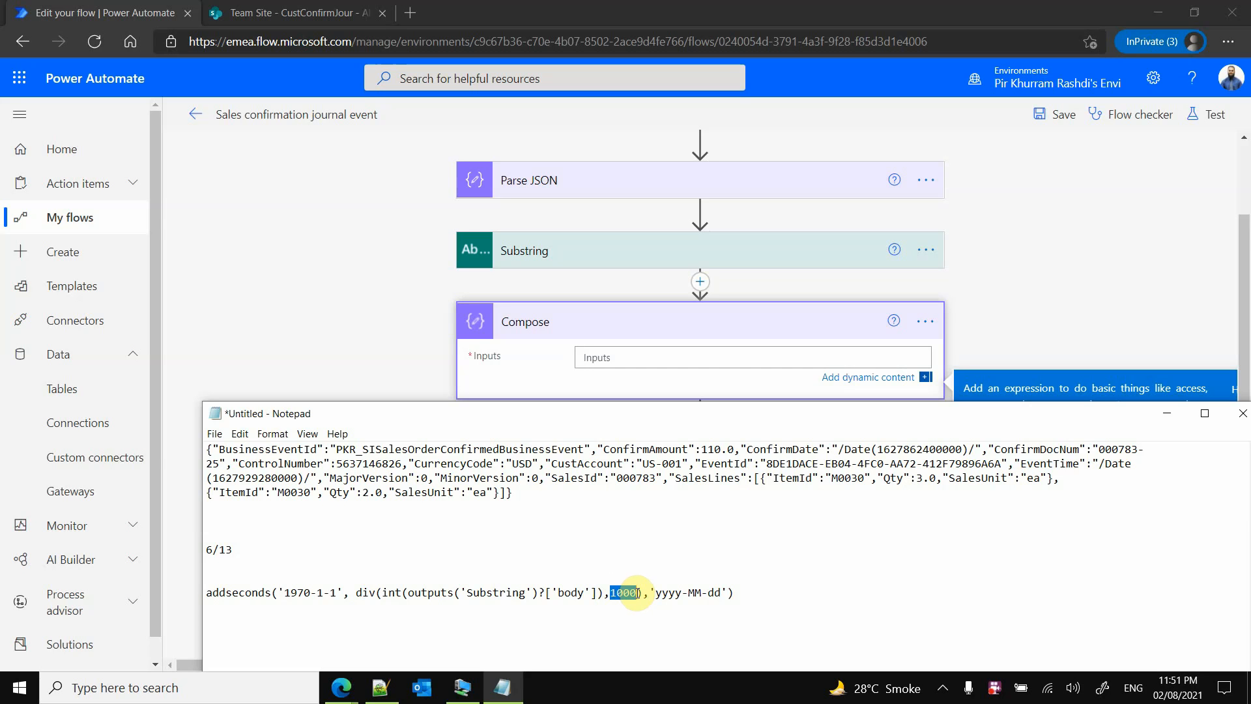
{"action": "left_click", "coordinate": [637, 592]}
{"action": "left_click_drag", "start_coordinate": [637, 592], "coordinate": [617, 592]}
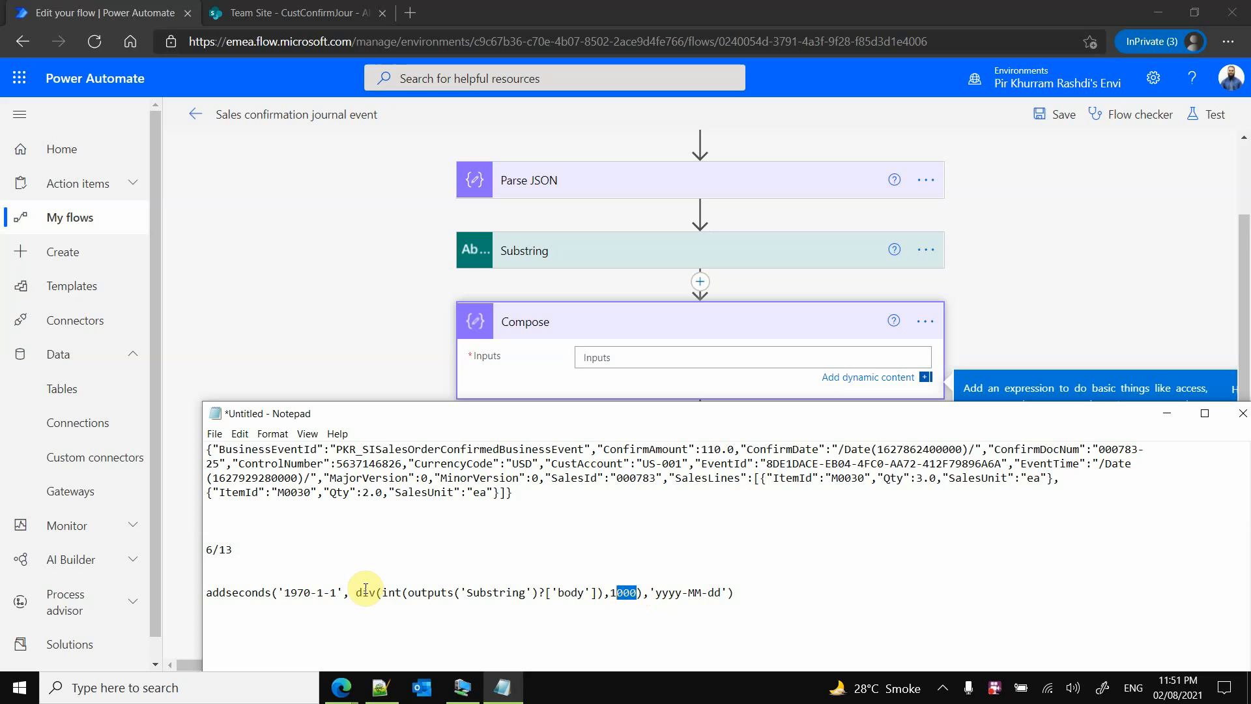
{"action": "left_click_drag", "start_coordinate": [357, 592], "coordinate": [381, 592]}
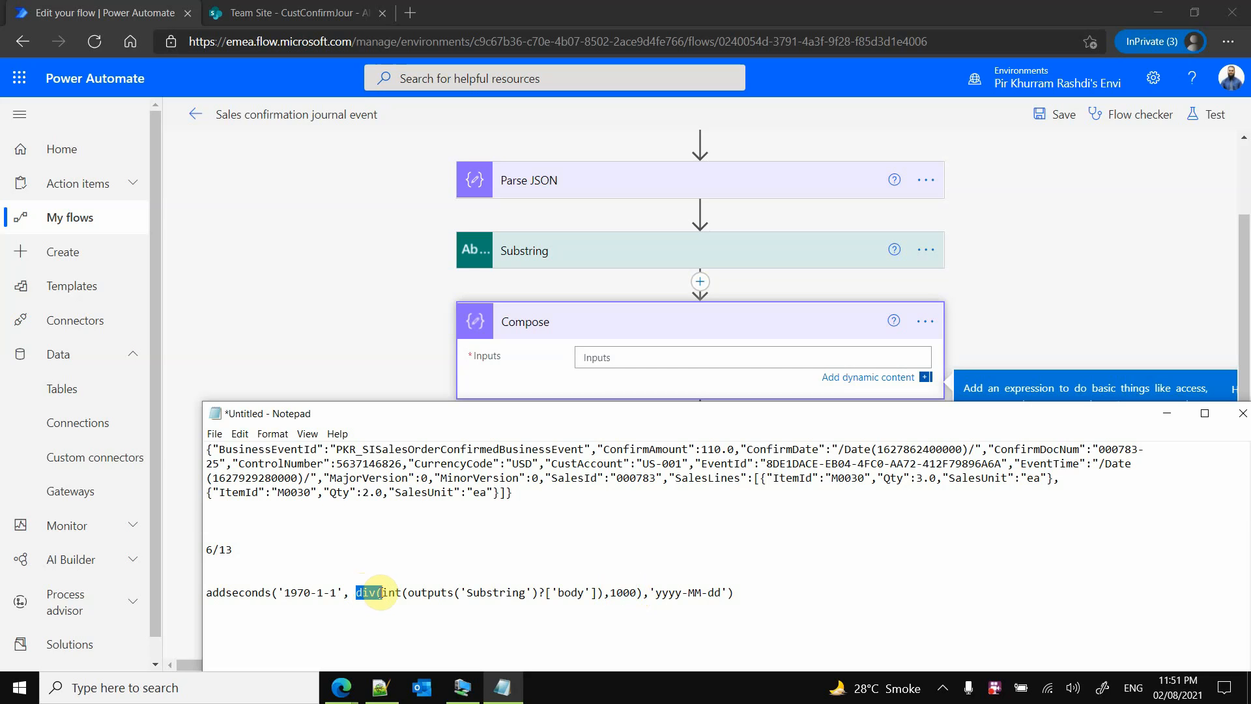
{"action": "double_click", "coordinate": [614, 592]}
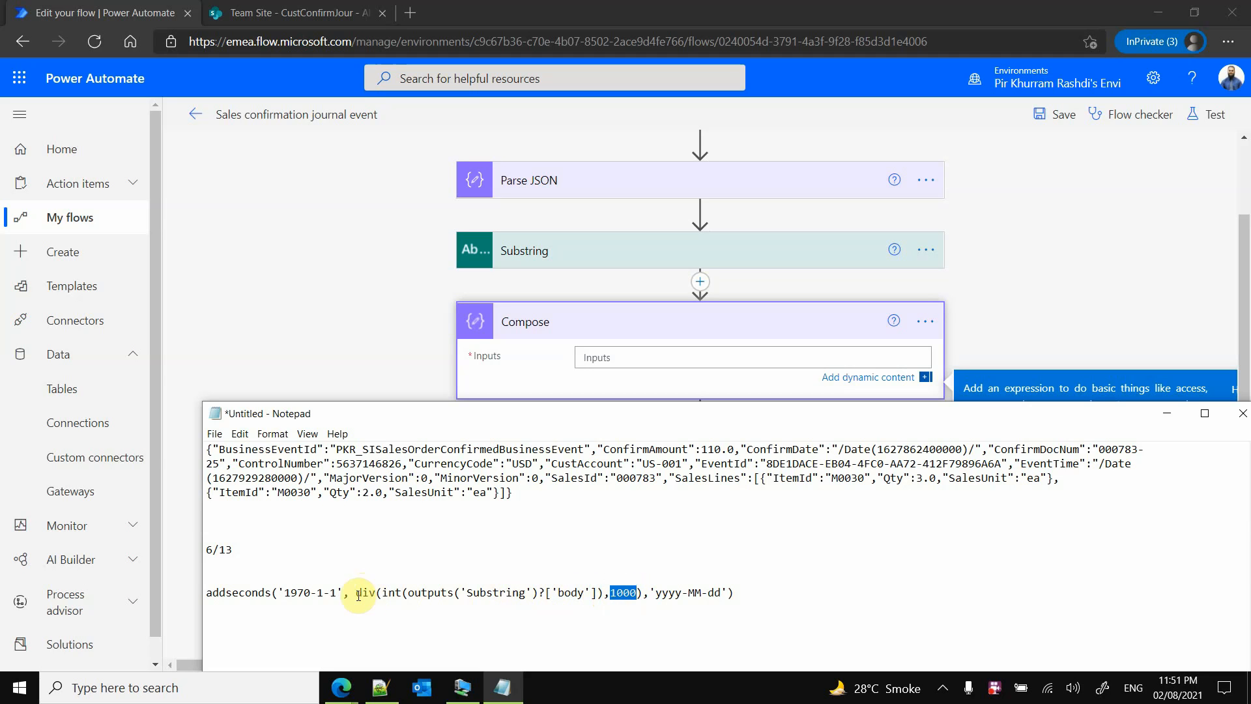
{"action": "left_click_drag", "start_coordinate": [356, 592], "coordinate": [726, 592]}
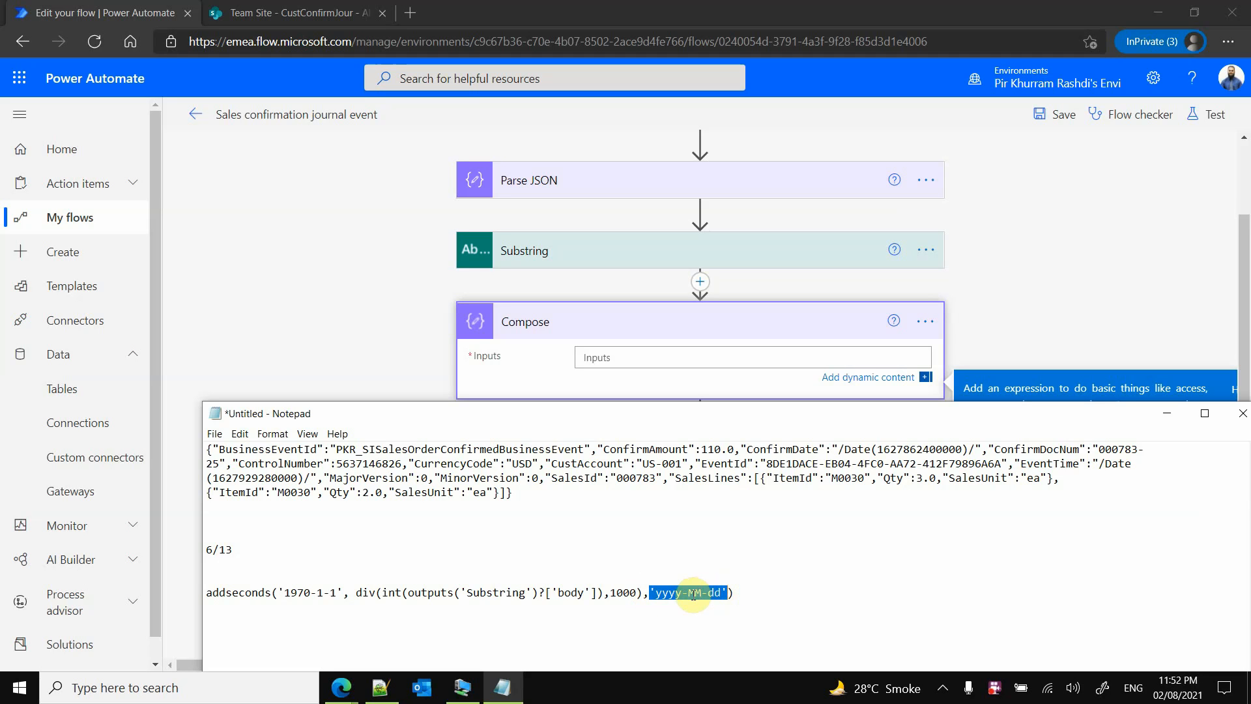
{"action": "left_click", "coordinate": [609, 593]}
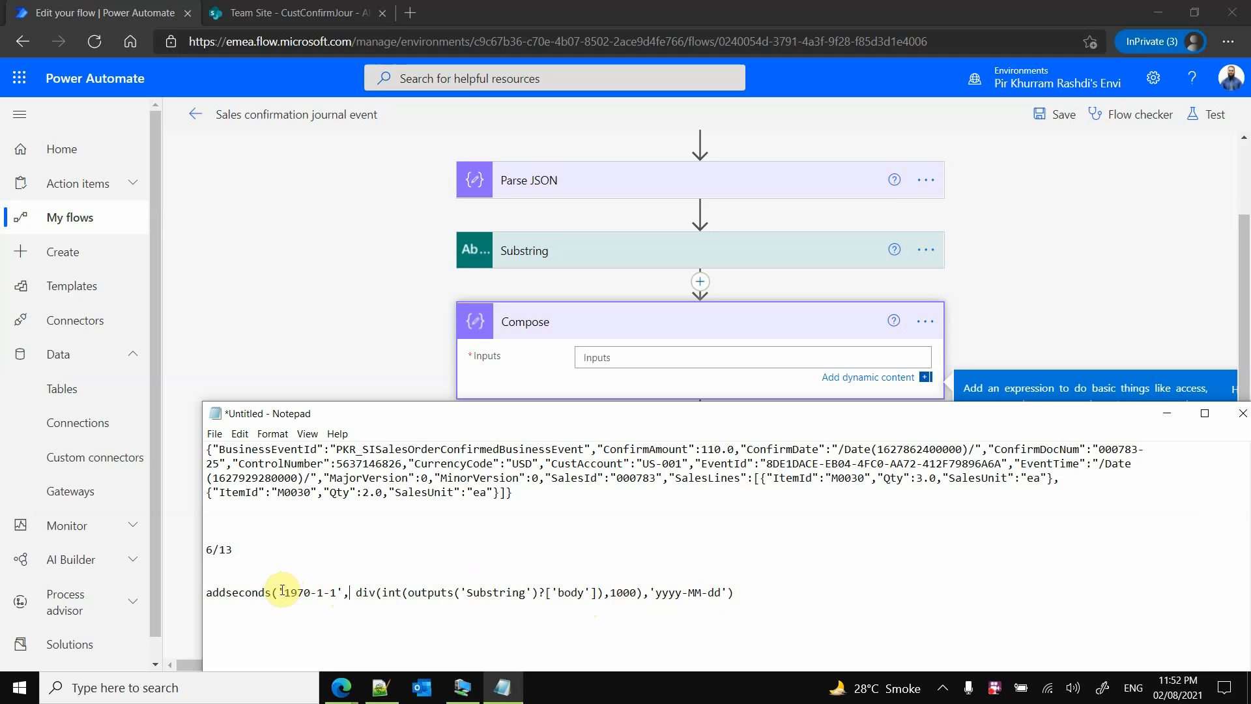
Copy '1970-1-1', from the Notepad expression into the parentheses of Compose's addSeconds expression as the timestamp argument
{"action": "left_click_drag", "start_coordinate": [279, 592], "coordinate": [351, 592]}
{"action": "key", "text": "ctrl+c"}
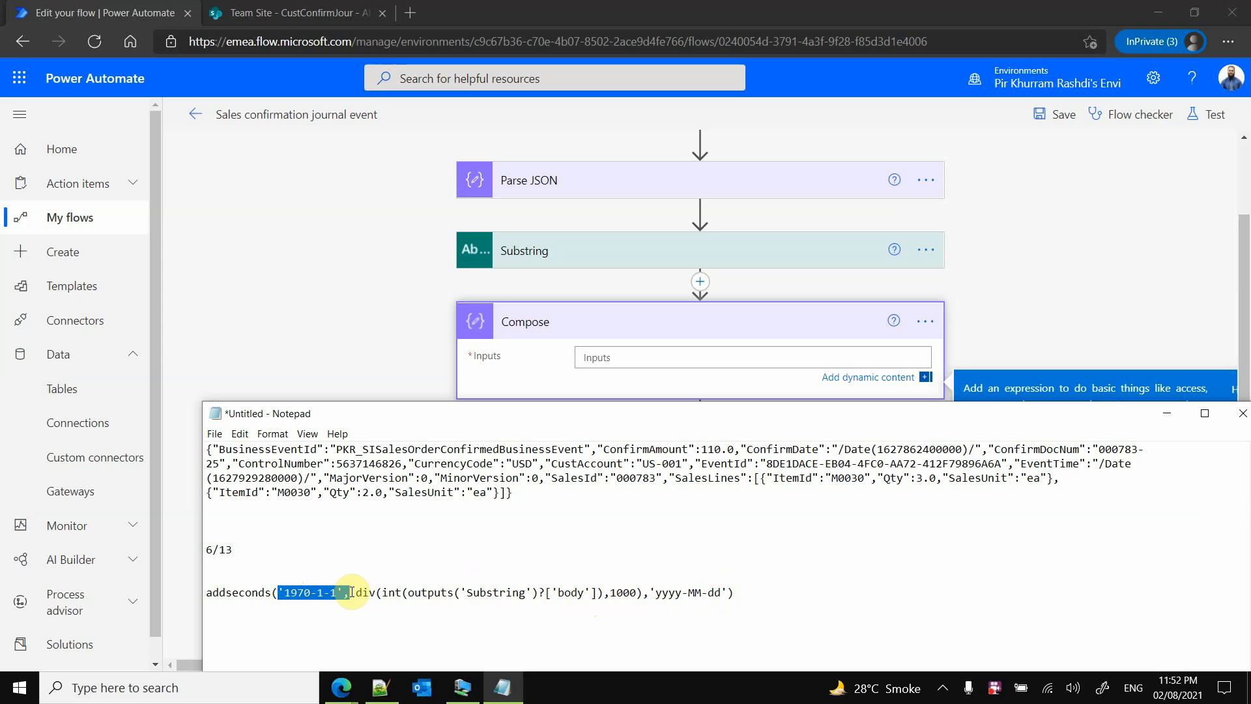
{"action": "left_click", "coordinate": [1242, 334]}
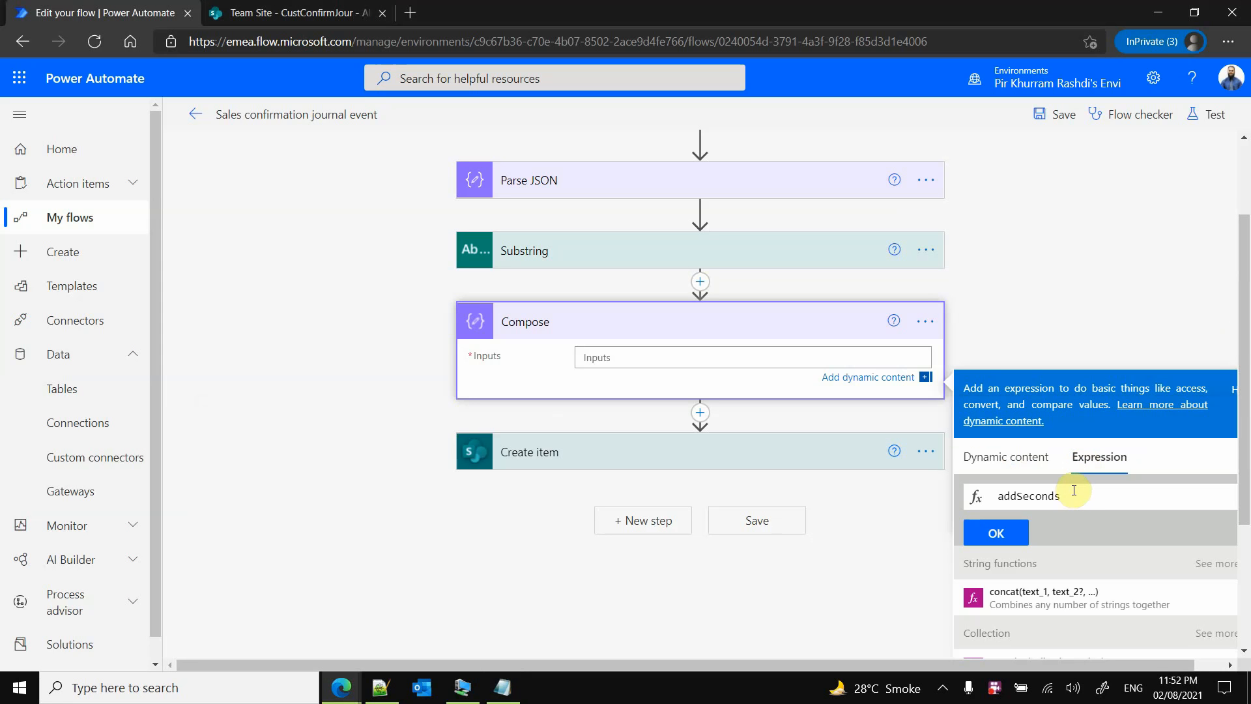
{"action": "type", "text": "("}
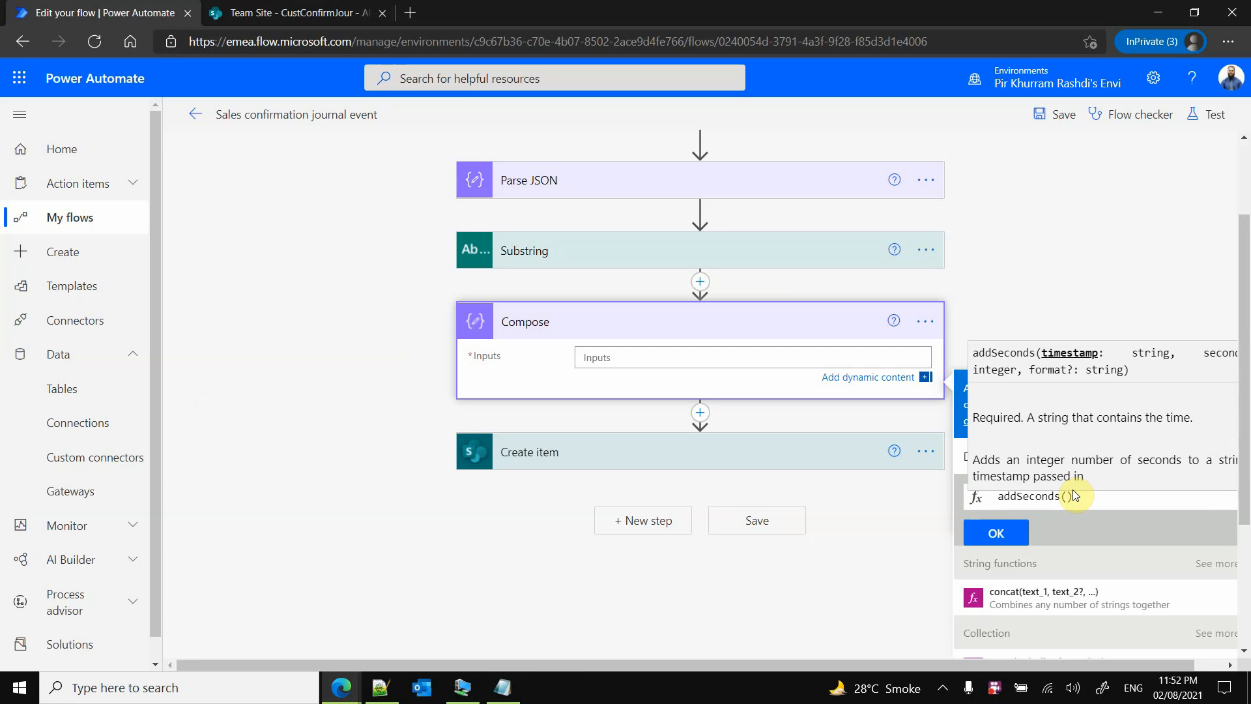
{"action": "left_click_drag", "start_coordinate": [1001, 665], "coordinate": [1032, 665]}
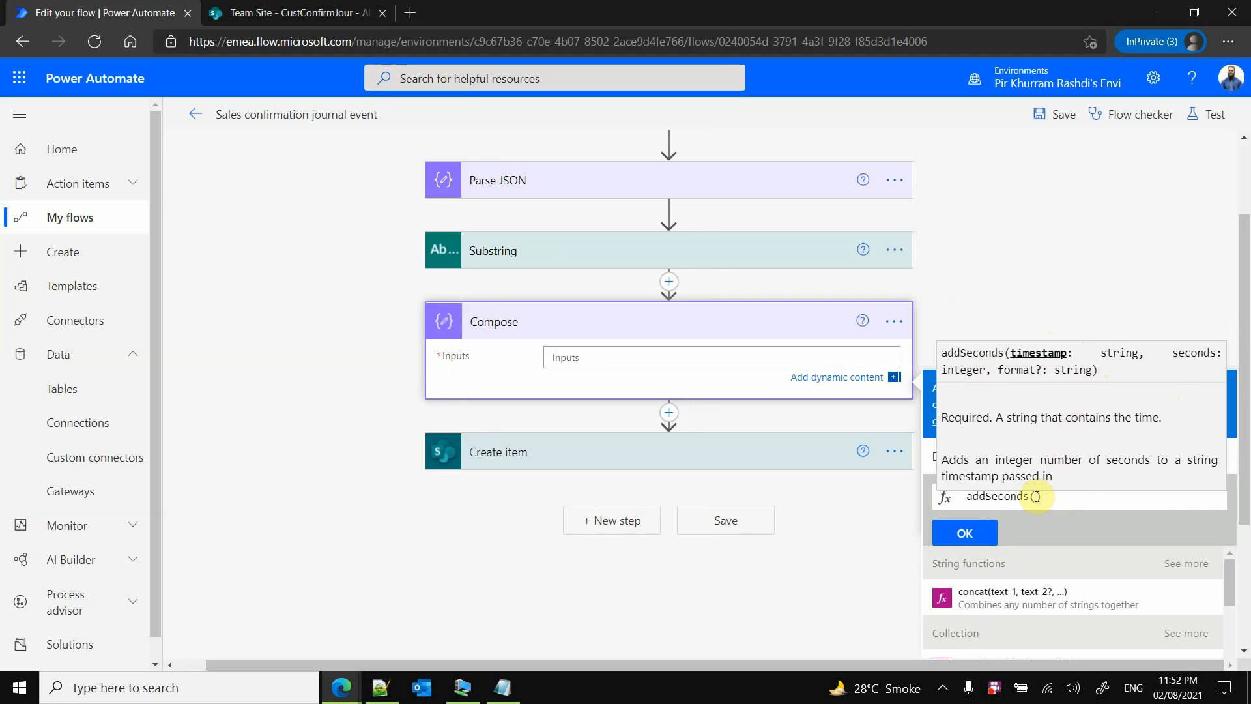
{"action": "key", "text": "ctrl+v"}
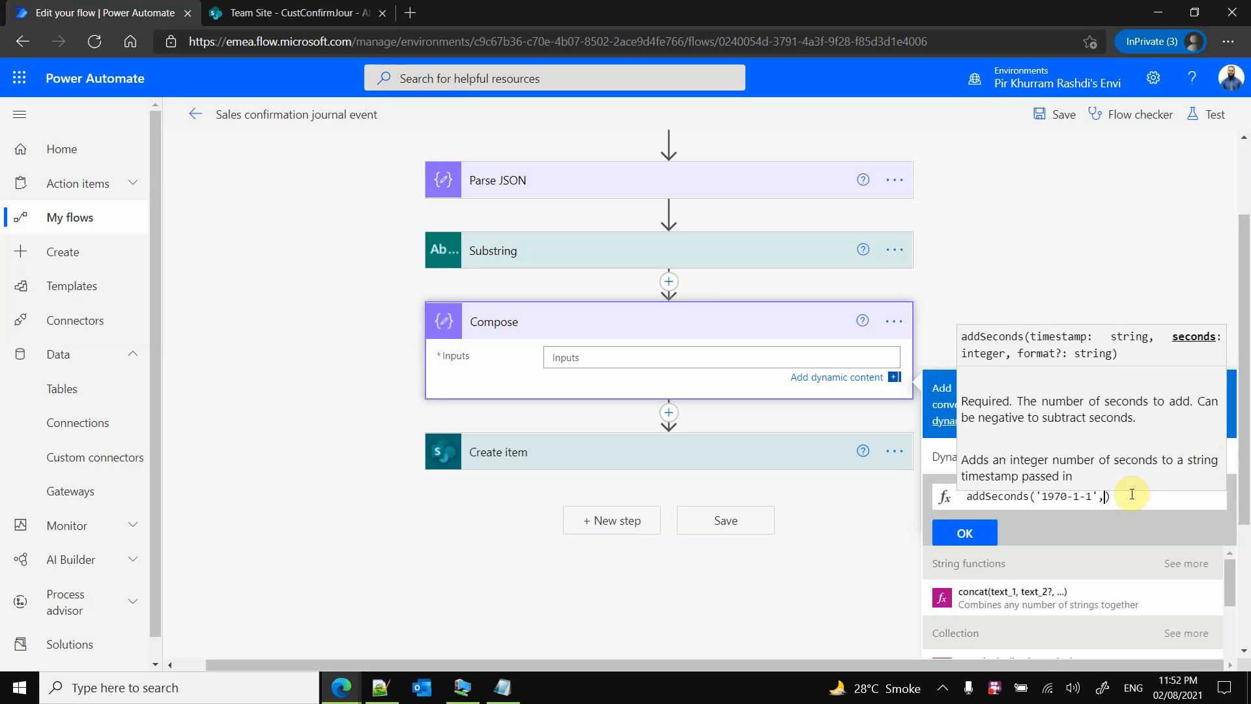
Insert the Substring action's output from the dynamic content as the seconds argument of addSeconds
{"action": "left_click", "coordinate": [943, 455]}
{"action": "scroll", "coordinate": [1246, 417], "scroll_direction": "down", "scroll_amount": 2}
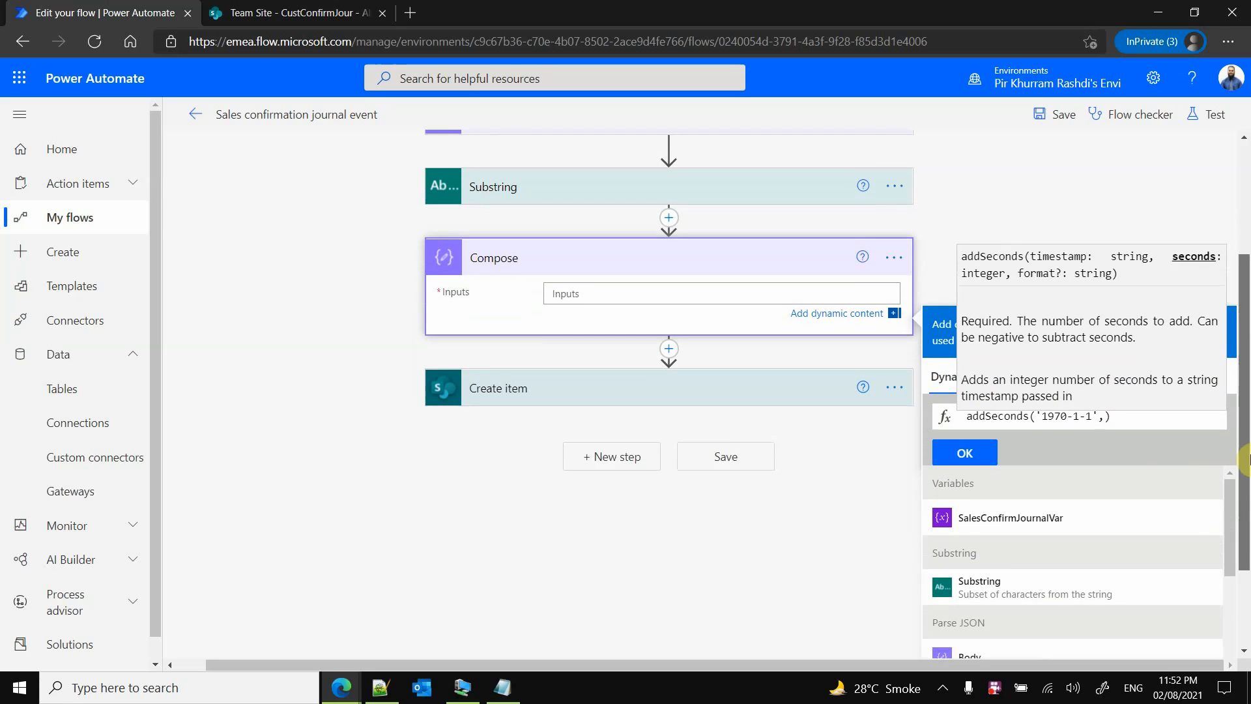
{"action": "scroll", "coordinate": [1245, 450], "scroll_direction": "up", "scroll_amount": 2}
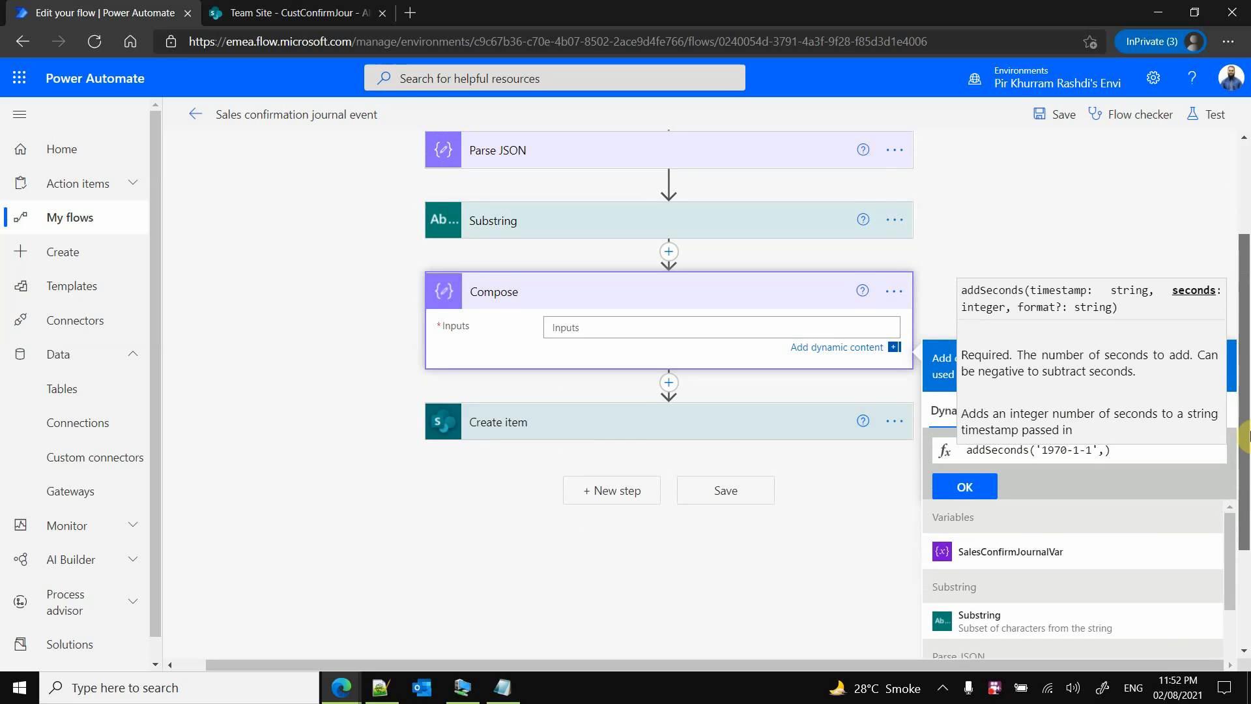
{"action": "scroll", "coordinate": [1033, 531], "scroll_direction": "down", "scroll_amount": 2}
{"action": "left_click", "coordinate": [1050, 560]}
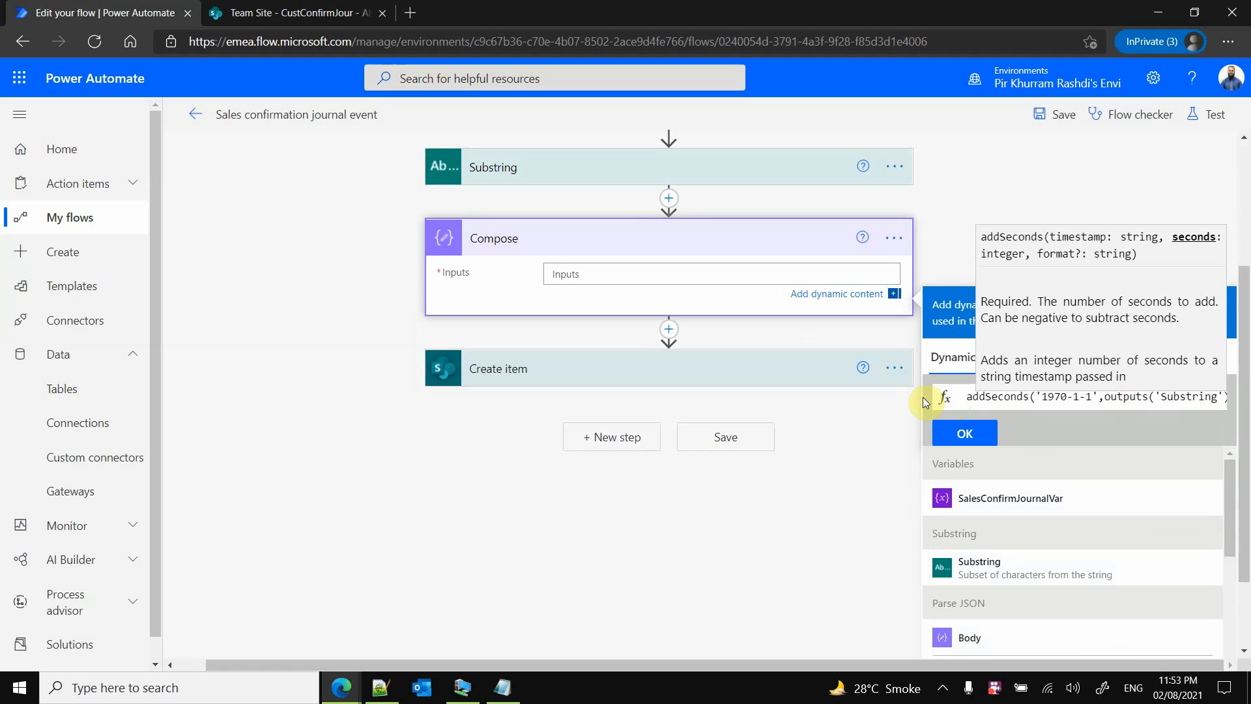
Insert div( directly before outputs('Substring') in the addSeconds expression
{"action": "left_click", "coordinate": [1103, 397]}
{"action": "double_click", "coordinate": [1137, 396]}
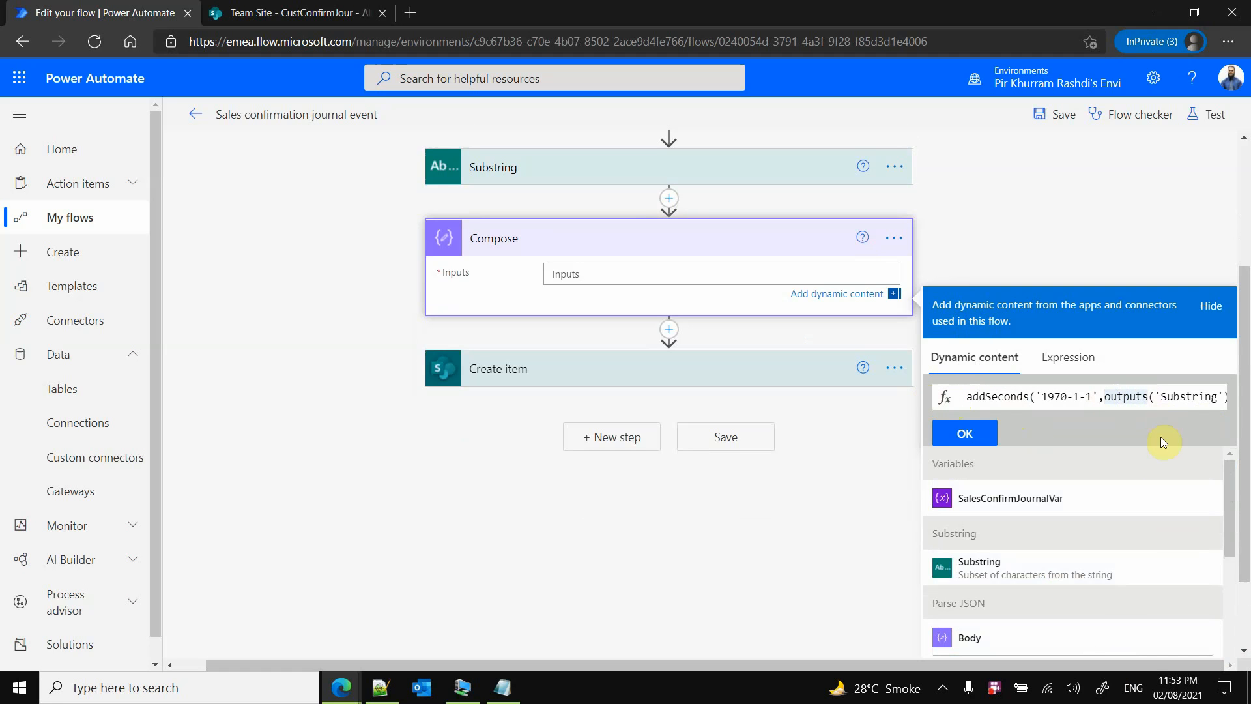
{"action": "key", "text": "Right"}
{"action": "key", "text": "Right"}
{"action": "key", "text": "Right"}
{"action": "key", "text": "Right"}
{"action": "key", "text": "Right"}
{"action": "key", "text": "Right"}
{"action": "key", "text": "Right"}
{"action": "key", "text": "Right"}
{"action": "key", "text": "Right"}
{"action": "key", "text": "Right"}
{"action": "key", "text": "Right"}
{"action": "key", "text": "Right"}
{"action": "key", "text": "Right"}
{"action": "key", "text": "Right"}
{"action": "key", "text": "Right"}
{"action": "key", "text": "Right"}
{"action": "key", "text": "Right"}
{"action": "key", "text": "Right"}
{"action": "key", "text": "Right"}
{"action": "key", "text": "Right"}
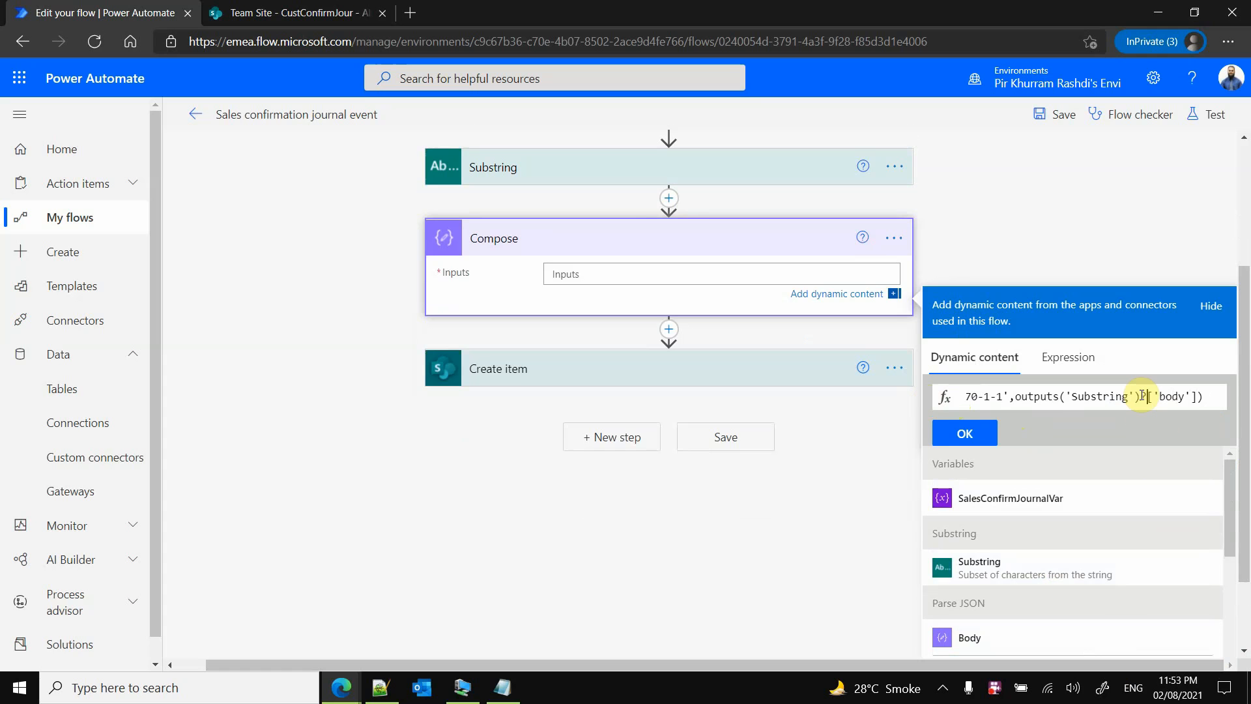
{"action": "key", "text": "Left"}
{"action": "key", "text": "Left"}
{"action": "key", "text": "Left"}
{"action": "key", "text": "Left"}
{"action": "key", "text": "Left"}
{"action": "key", "text": "Left"}
{"action": "key", "text": "Left"}
{"action": "key", "text": "Left"}
{"action": "key", "text": "Left"}
{"action": "key", "text": "Left"}
{"action": "key", "text": "Left"}
{"action": "key", "text": "Left"}
{"action": "key", "text": "Left"}
{"action": "key", "text": "Left"}
{"action": "key", "text": "Left"}
{"action": "key", "text": "Left"}
{"action": "type", "text": "div("}
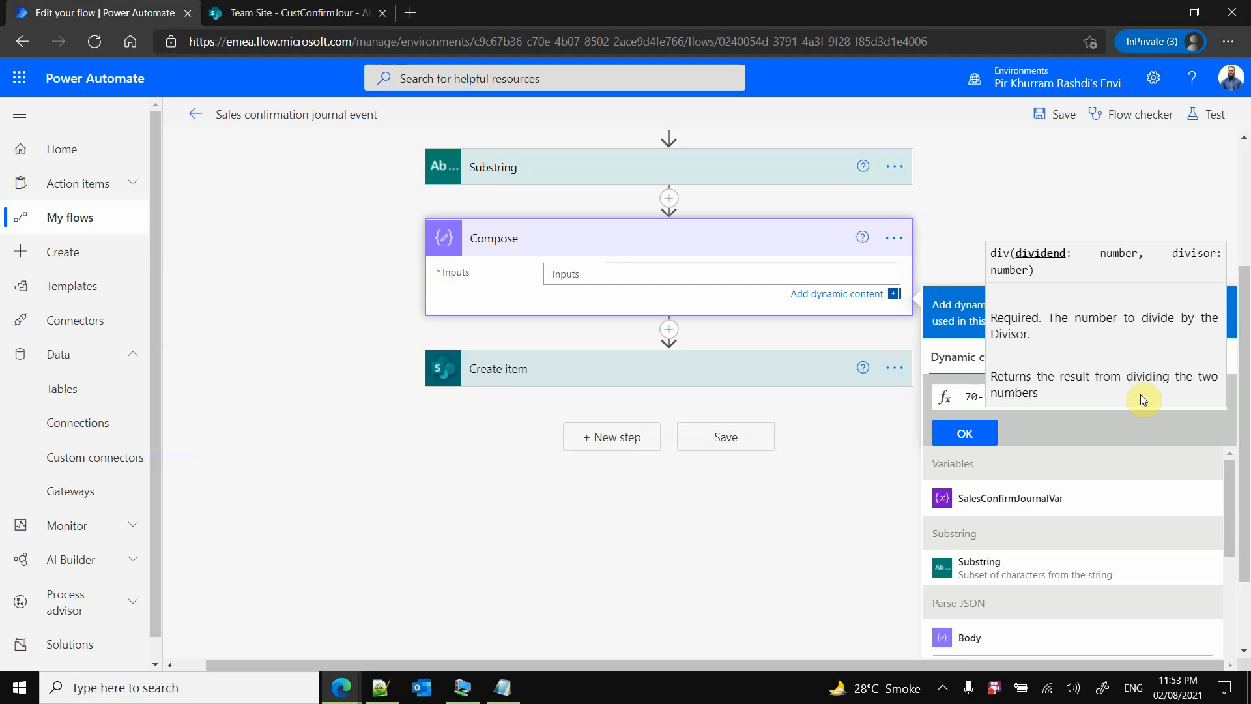
{"action": "type", "text": "00000000000000000000outputs('"}
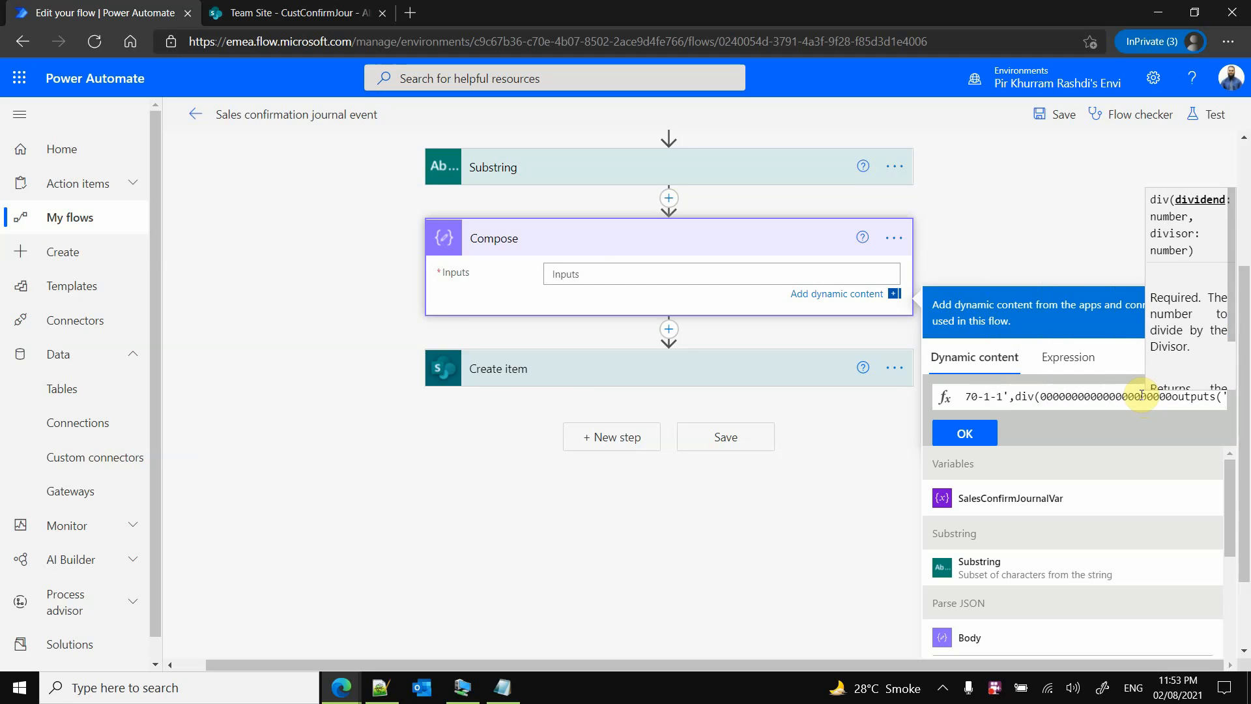
{"action": "key", "text": "BackSpace"}
{"action": "key", "text": "BackSpace"}
{"action": "key", "text": "BackSpace"}
{"action": "key", "text": "BackSpace"}
{"action": "key", "text": "BackSpace"}
{"action": "key", "text": "BackSpace"}
{"action": "key", "text": "BackSpace"}
{"action": "key", "text": "BackSpace"}
{"action": "key", "text": "BackSpace"}
{"action": "key", "text": "BackSpace"}
{"action": "key", "text": "BackSpace"}
{"action": "key", "text": "BackSpace"}
{"action": "key", "text": "BackSpace"}
{"action": "key", "text": "BackSpace"}
{"action": "key", "text": "BackSpace"}
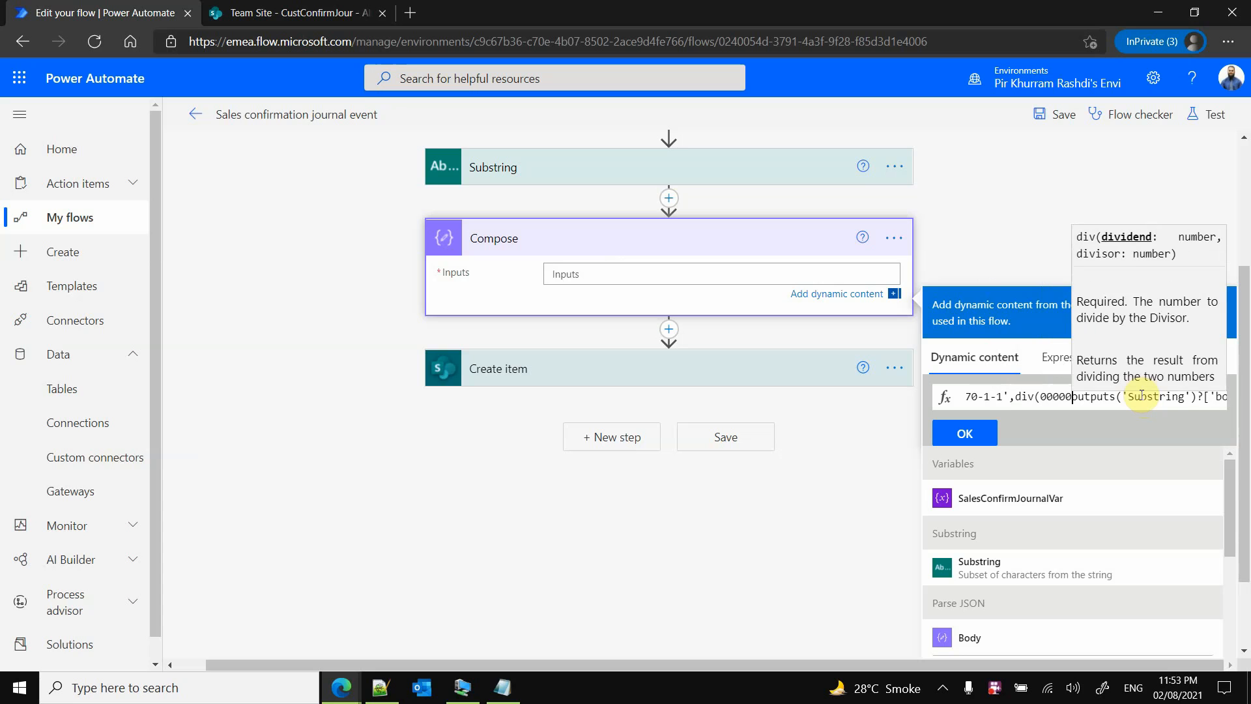
{"action": "key", "text": "BackSpace"}
{"action": "key", "text": "BackSpace"}
{"action": "key", "text": "BackSpace"}
{"action": "key", "text": "BackSpace"}
{"action": "key", "text": "BackSpace"}
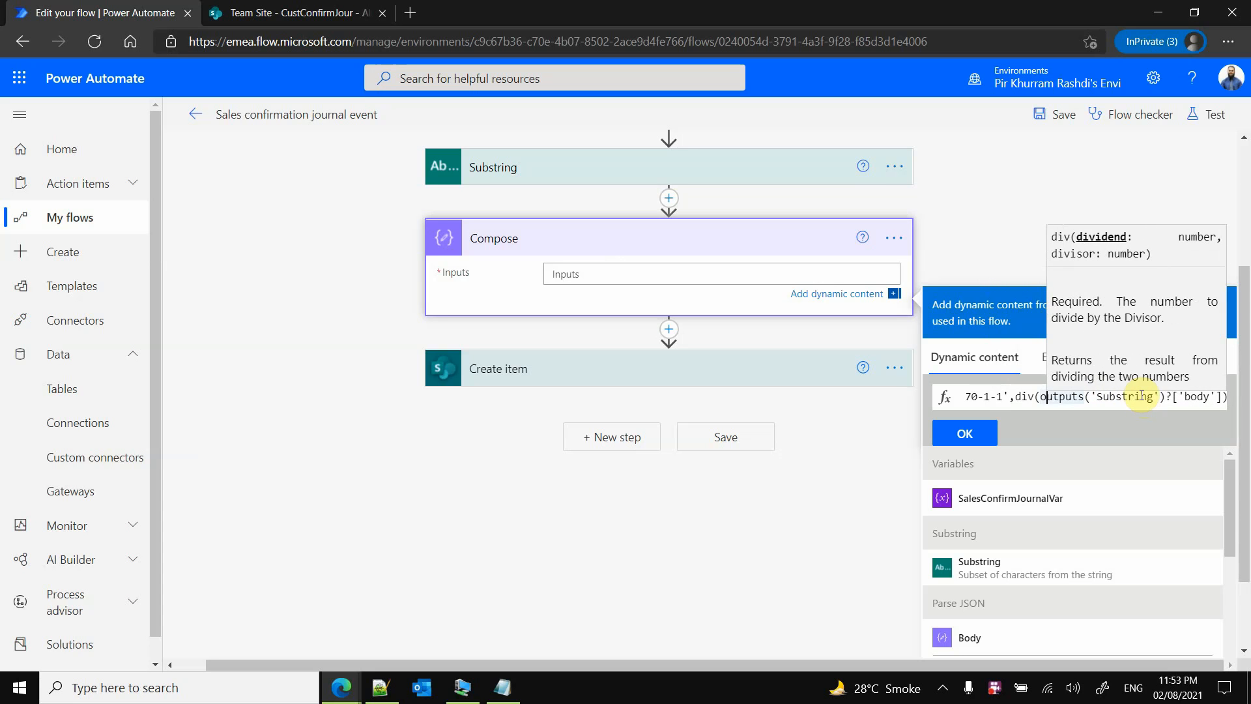
Add 1000 as the divisor of div, after outputs('Substring')?['body'] in Compose's addSeconds expression
{"action": "key", "text": "Right"}
{"action": "key", "text": "Right"}
{"action": "key", "text": "Right"}
{"action": "key", "text": "Right"}
{"action": "key", "text": "Right"}
{"action": "key", "text": "Right"}
{"action": "key", "text": "Right"}
{"action": "key", "text": "Right"}
{"action": "key", "text": "Right"}
{"action": "key", "text": "Right"}
{"action": "key", "text": "Right"}
{"action": "key", "text": "Right"}
{"action": "key", "text": "Right"}
{"action": "key", "text": "Right"}
{"action": "key", "text": "Right"}
{"action": "key", "text": "Right"}
{"action": "key", "text": "Right"}
{"action": "key", "text": "Right"}
{"action": "key", "text": "Right"}
{"action": "key", "text": "Right"}
{"action": "key", "text": "Left"}
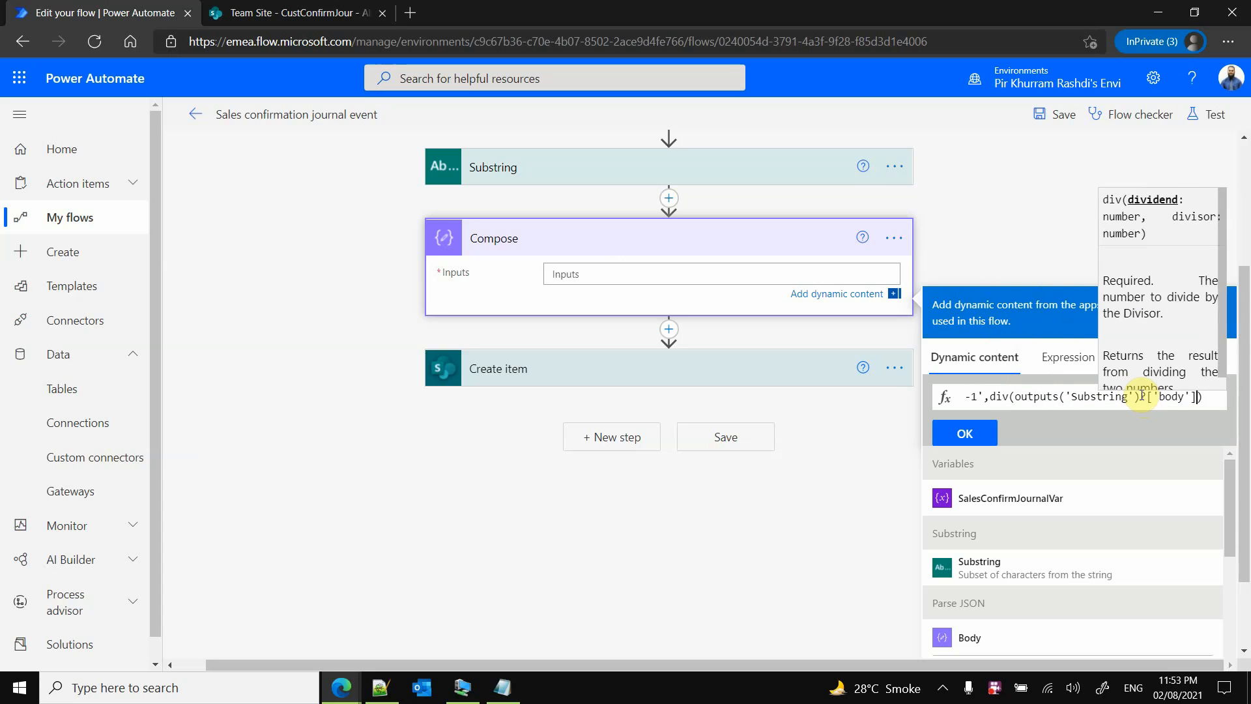
{"action": "type", "text": ","}
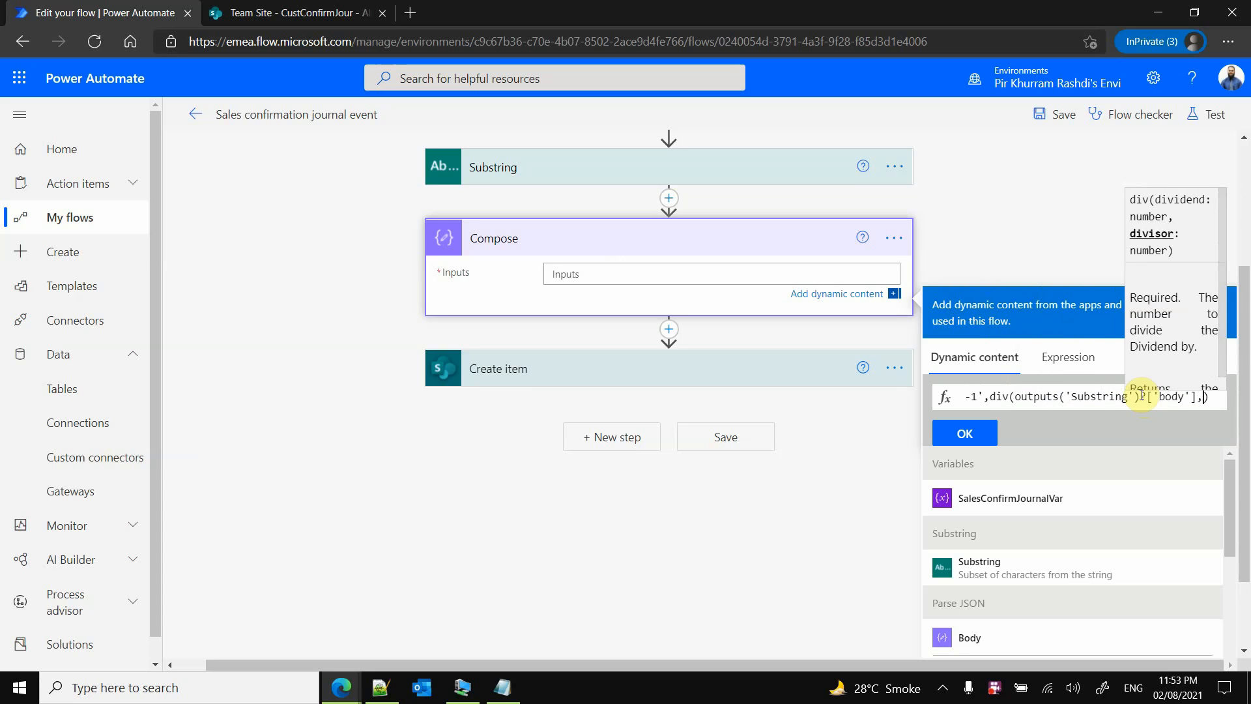
{"action": "type", "text": "1000"}
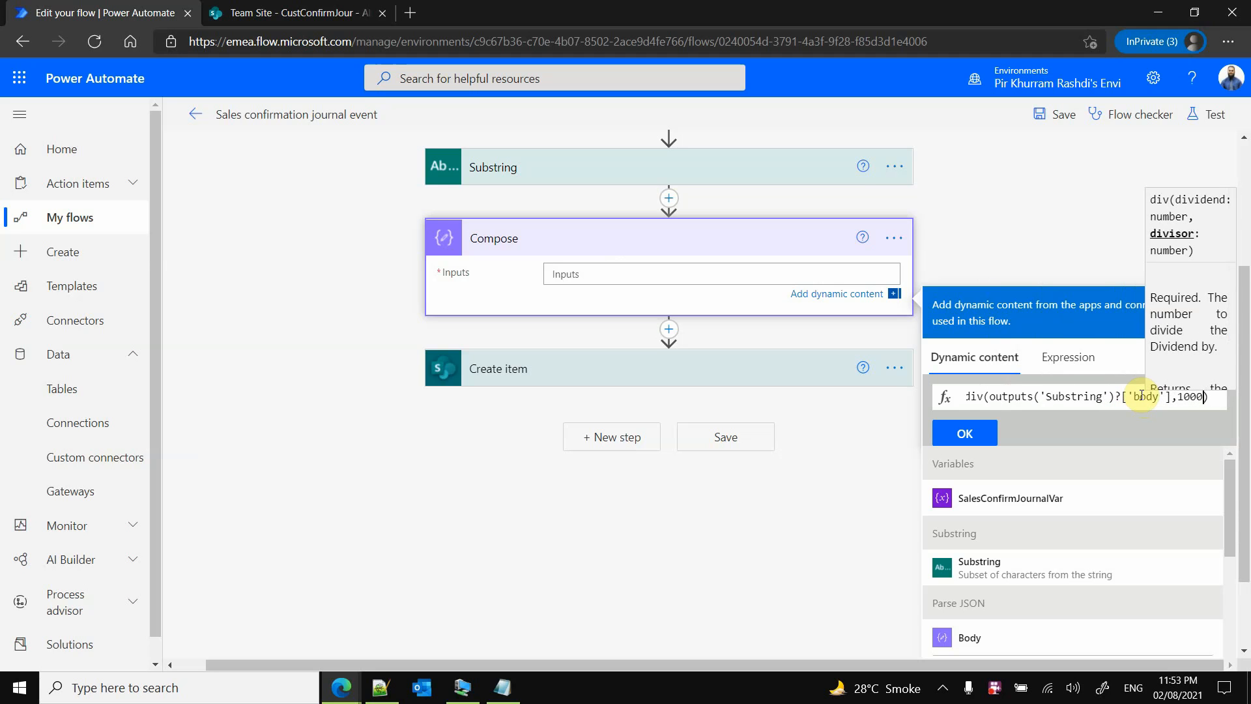
Add 'yyyy-MM-dd' as the format argument of addSeconds and insert the finished expression into Compose's Inputs
{"action": "key", "text": "Right"}
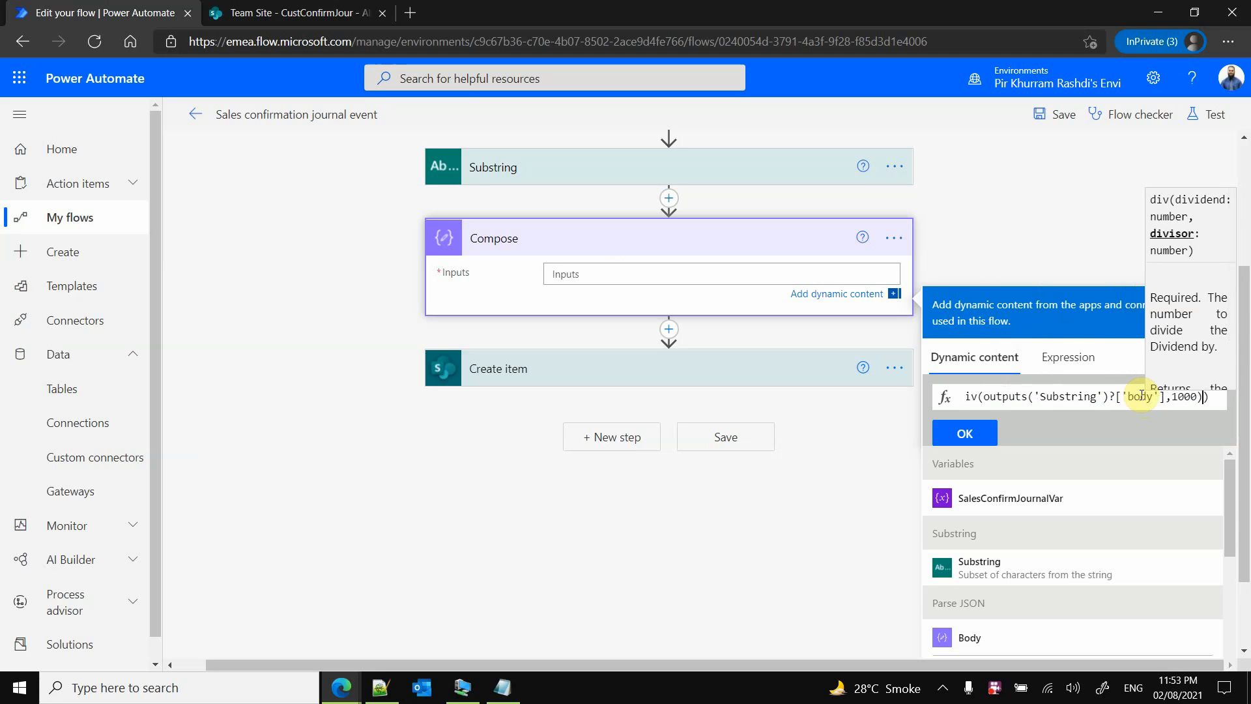
{"action": "type", "text": ","}
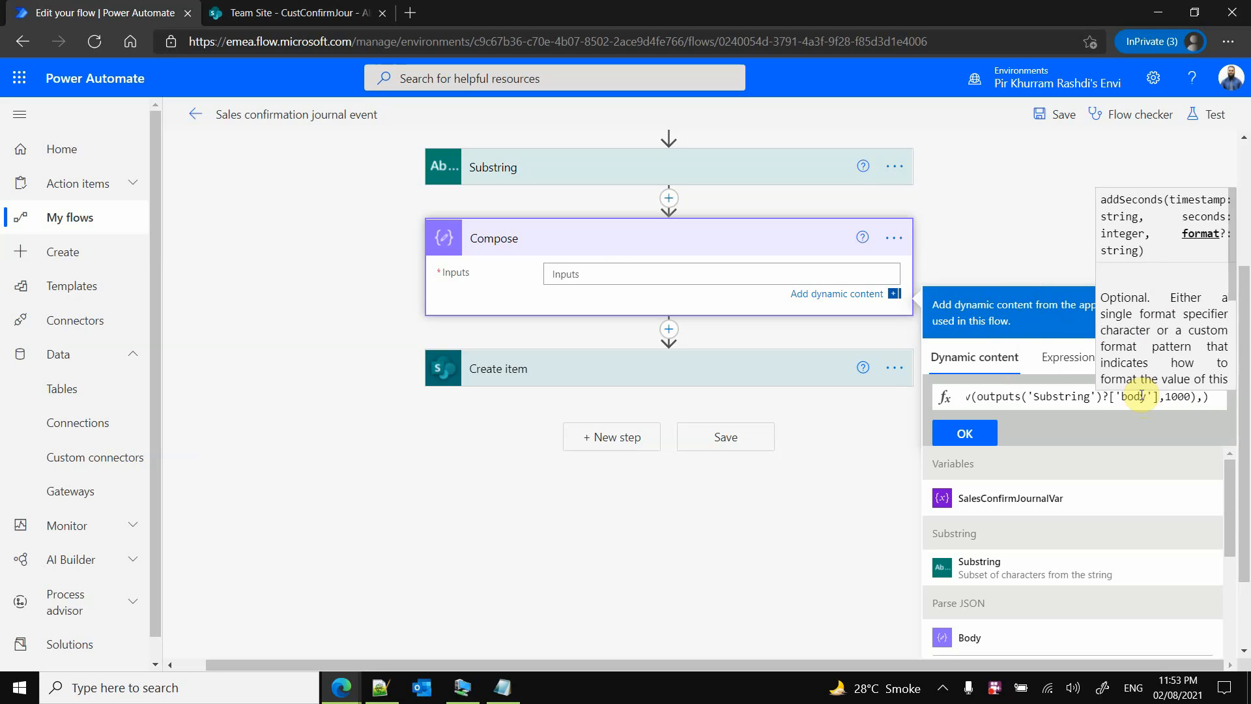
{"action": "type", "text": "'"}
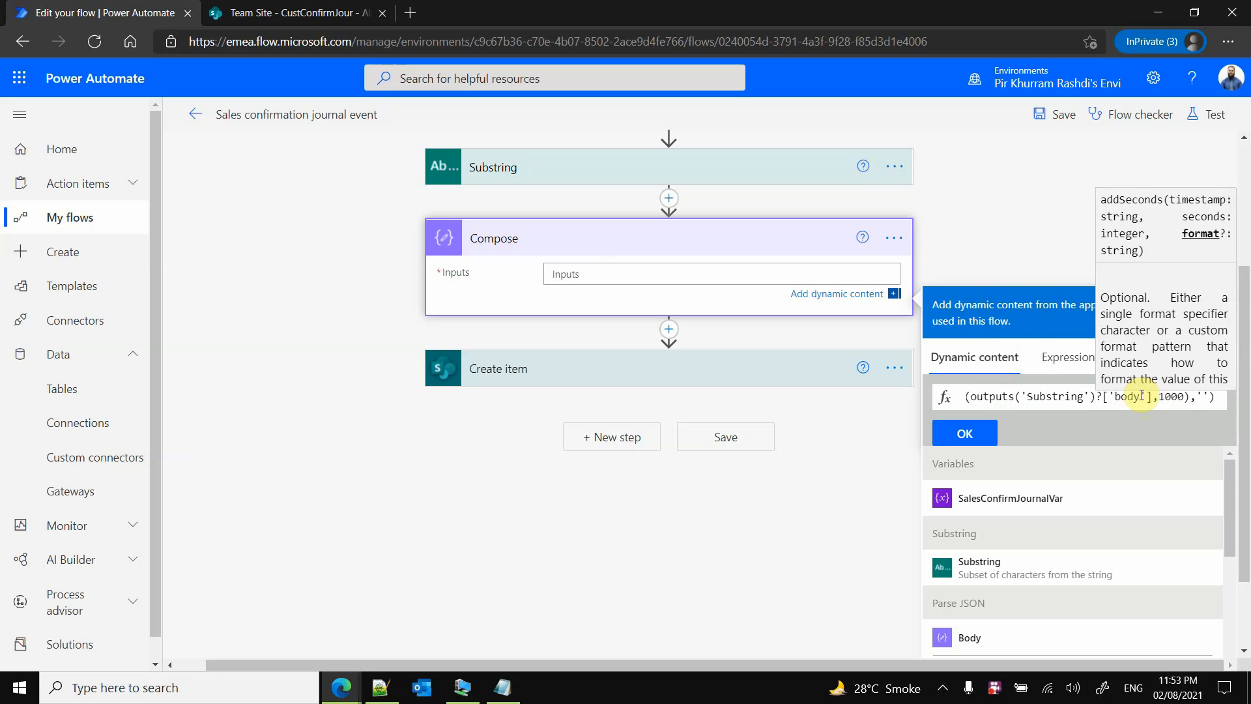
{"action": "type", "text": "yyyy"}
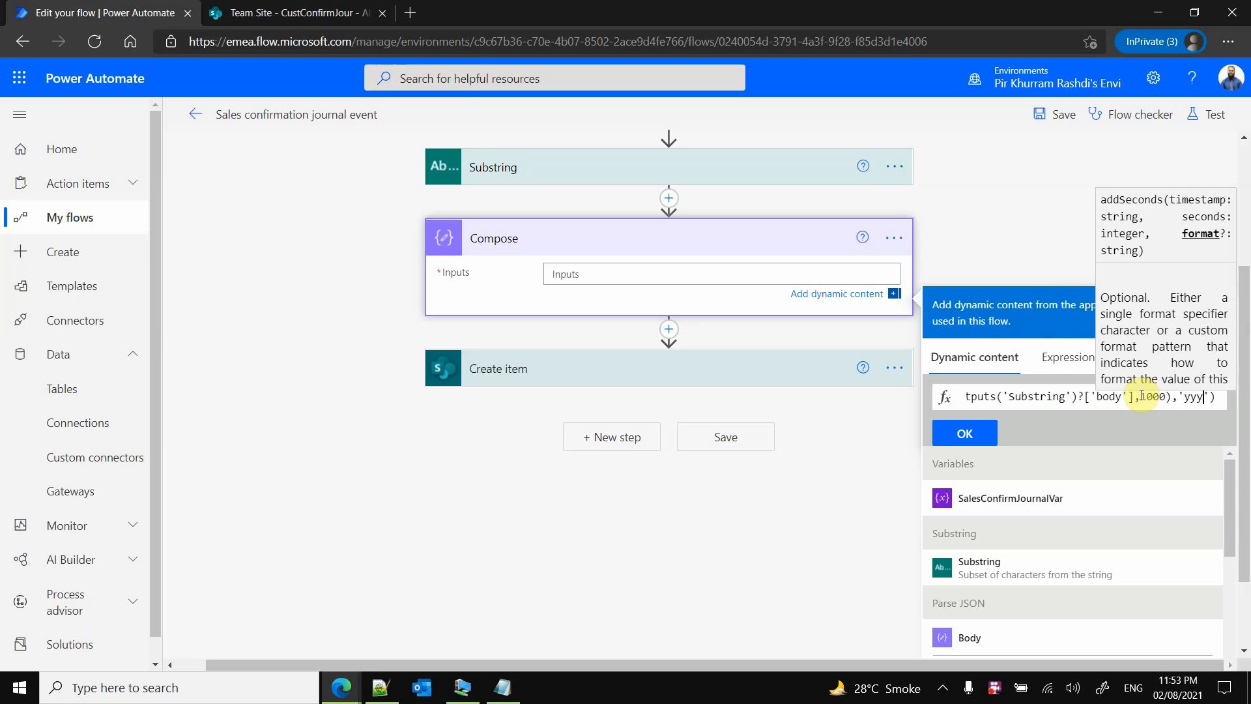
{"action": "type", "text": "-"}
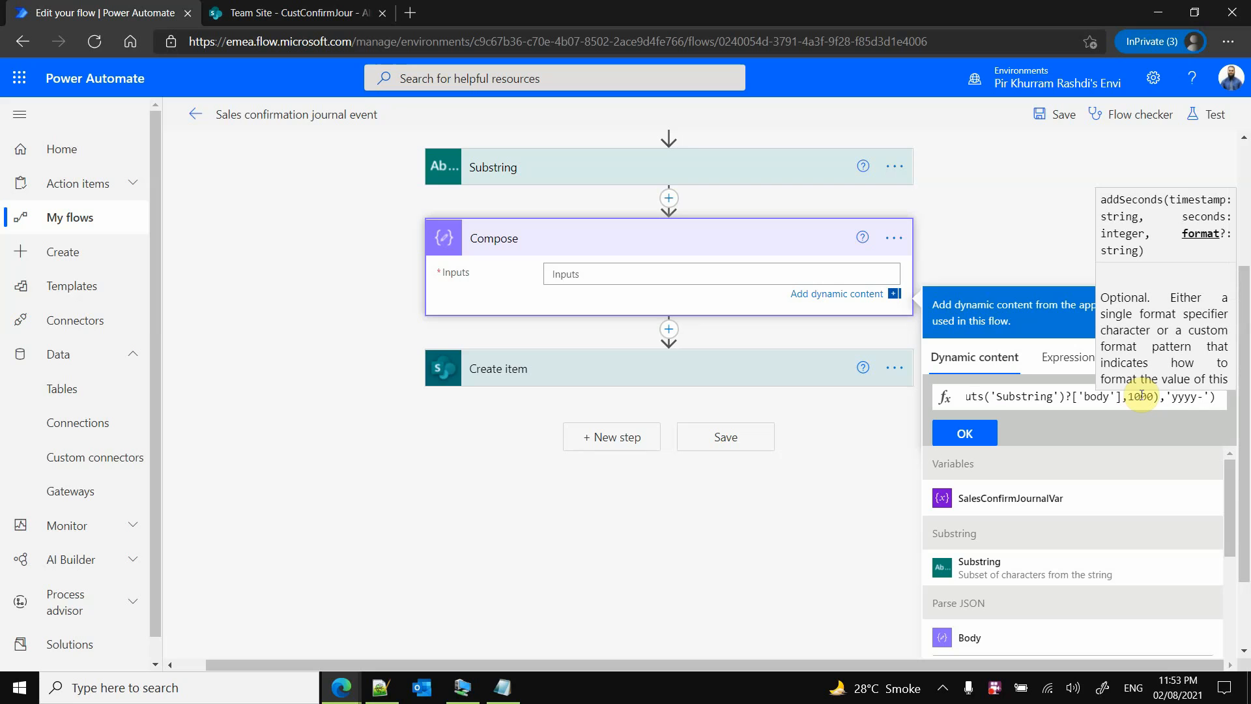
{"action": "type", "text": "MM"}
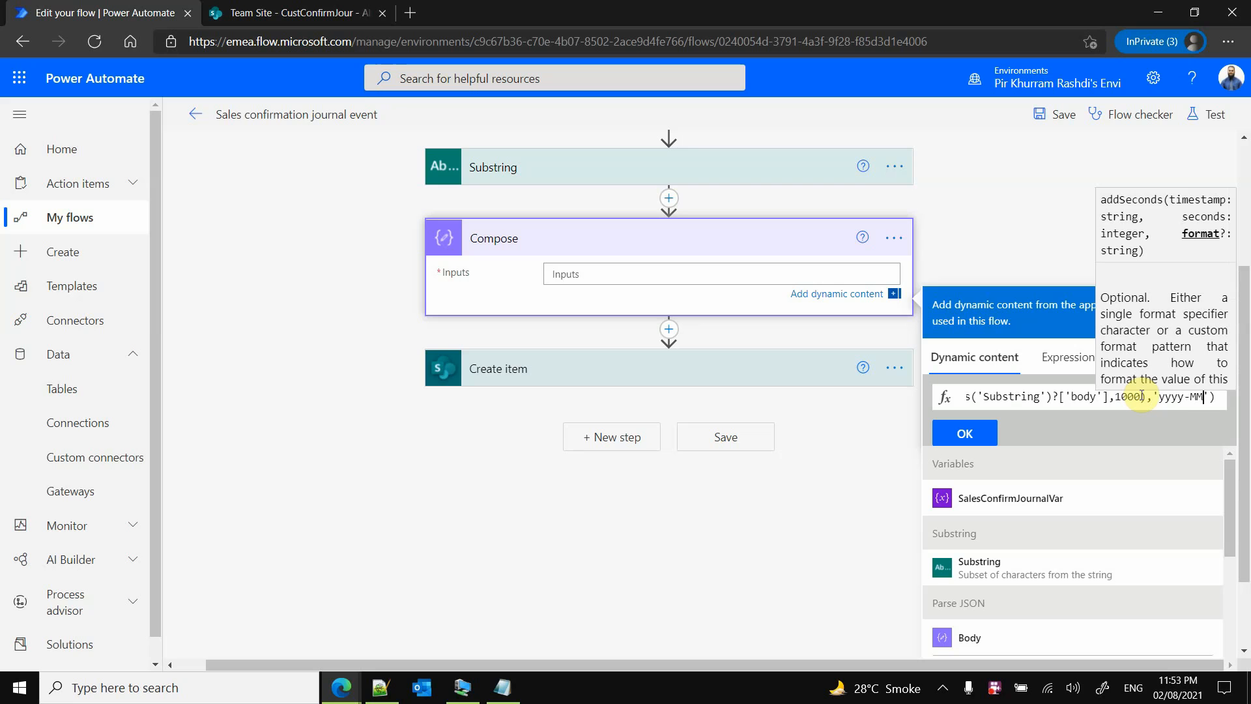
{"action": "type", "text": "-"}
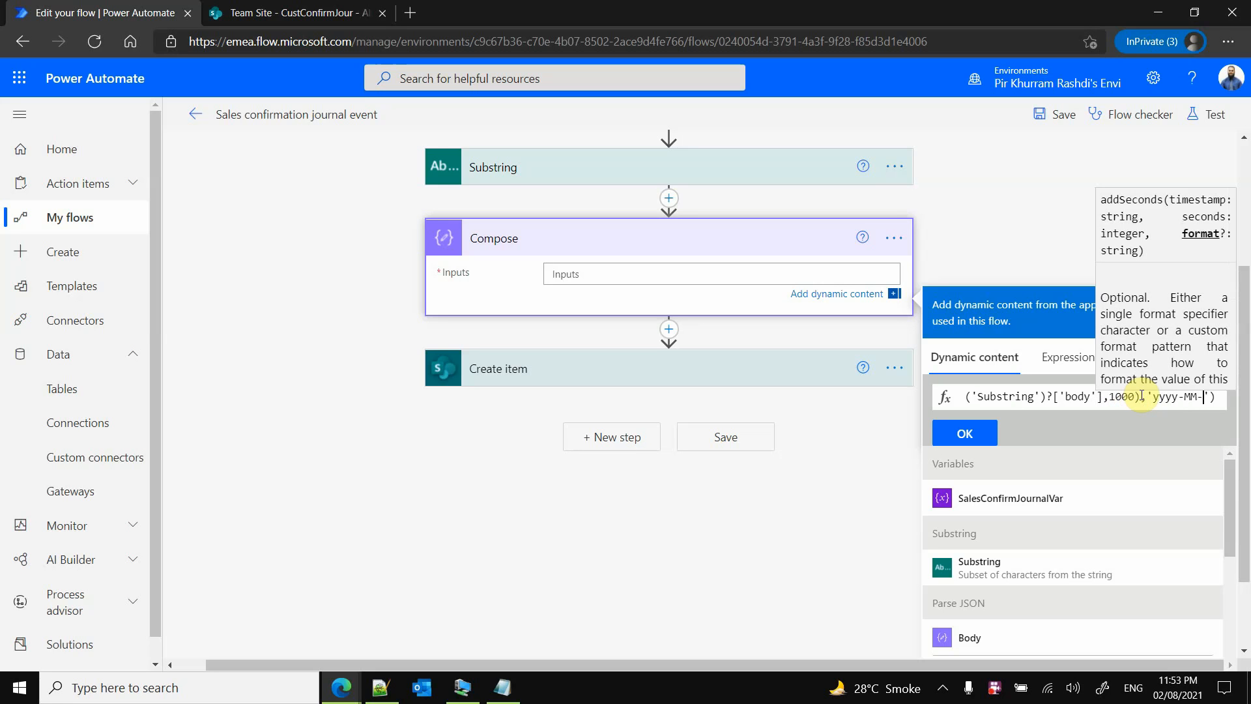
{"action": "type", "text": "dd"}
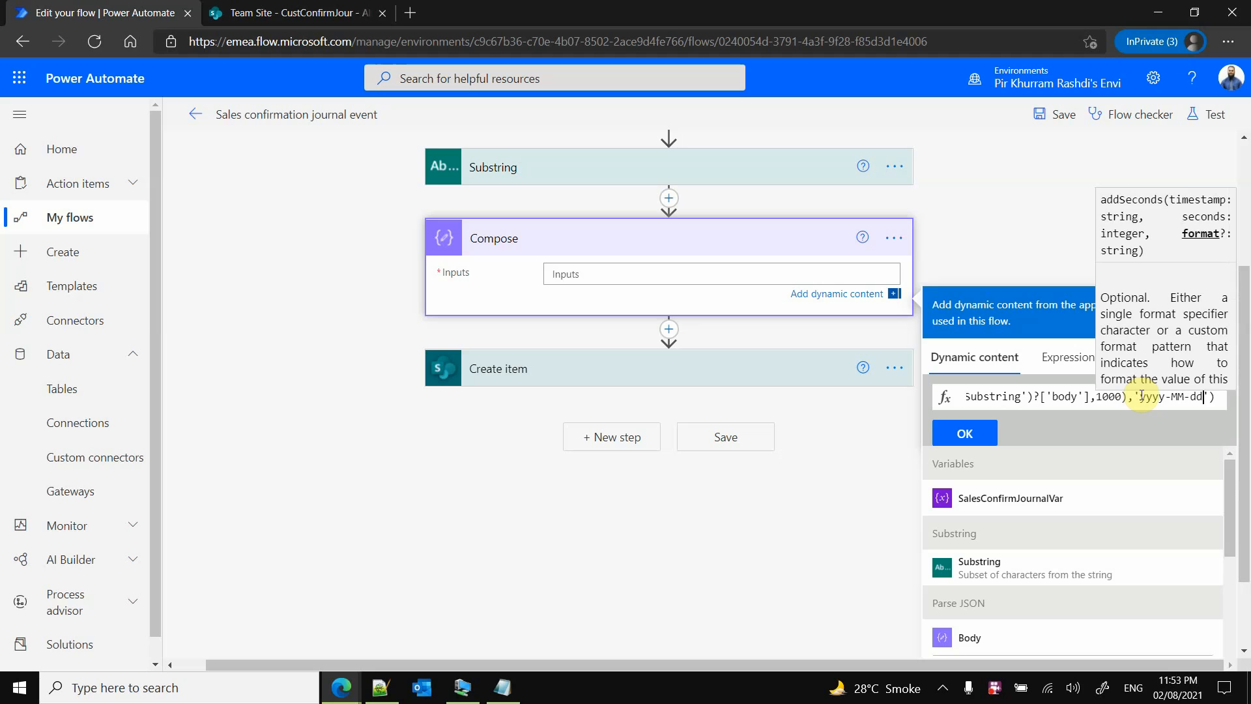
{"action": "key", "text": "Right"}
{"action": "key", "text": "Right"}
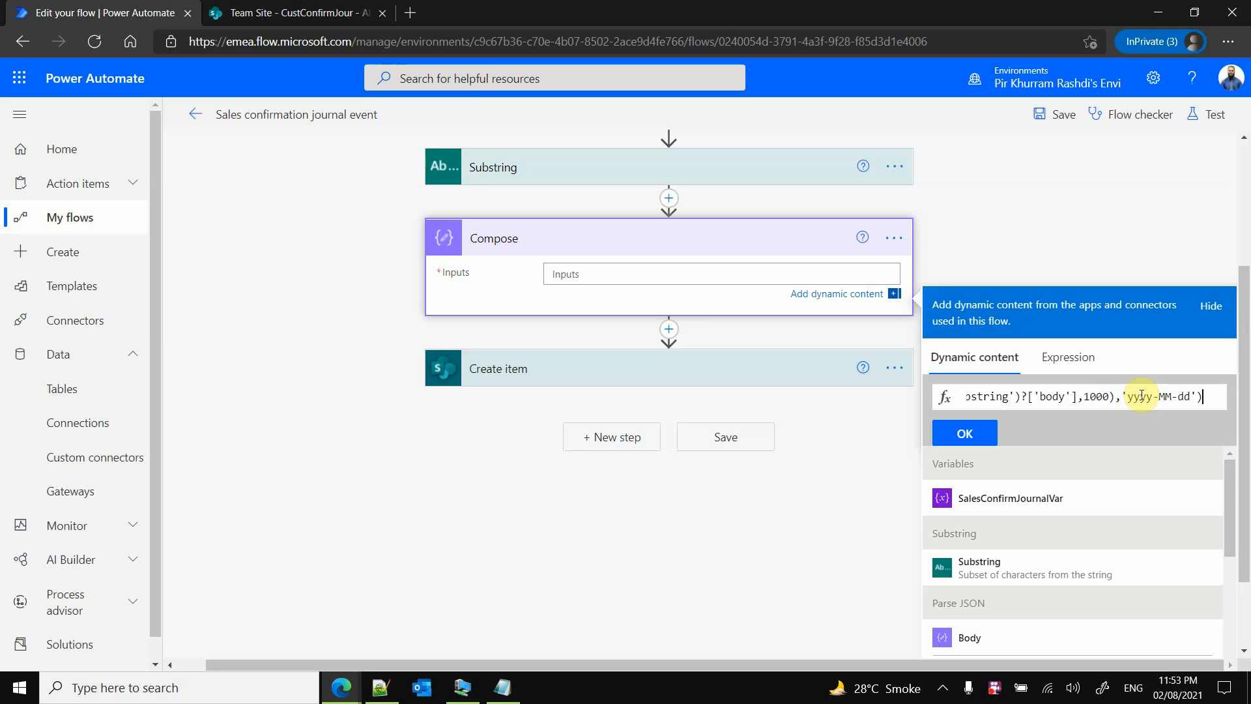
{"action": "left_click", "coordinate": [977, 432]}
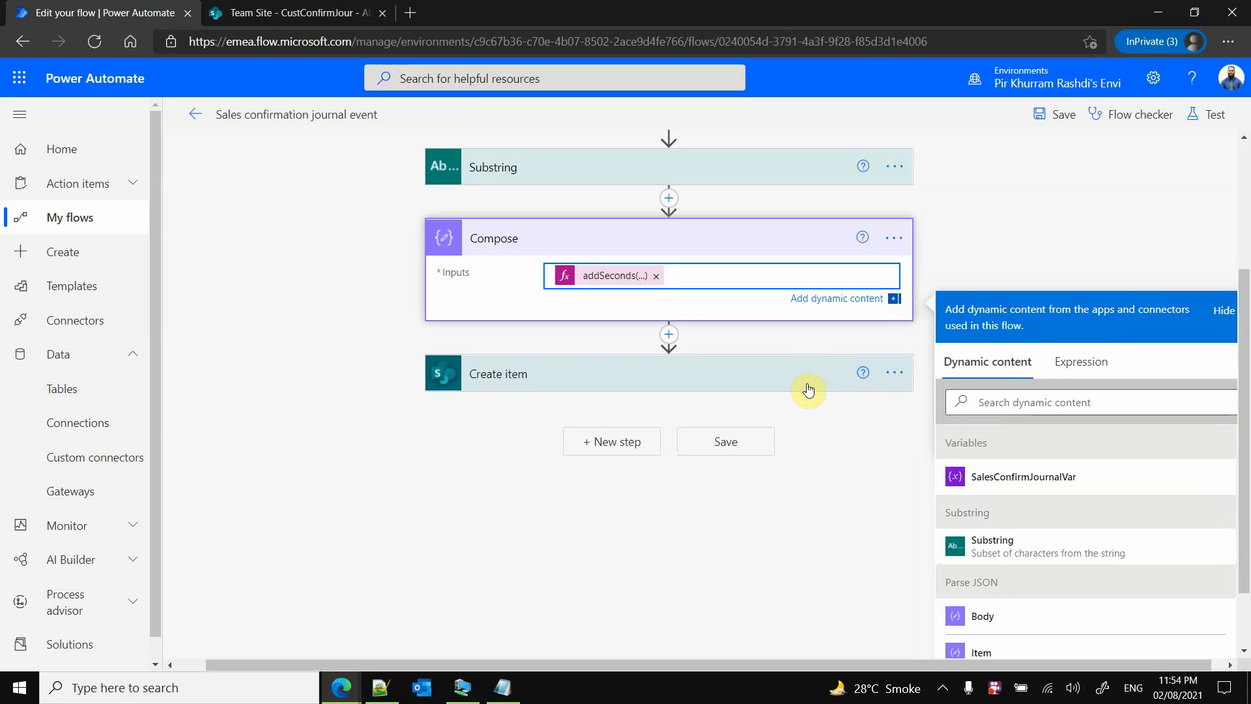
Save the flow and test it automatically with the trigger of the successful test from 4 minutes ago
{"action": "left_click", "coordinate": [734, 448]}
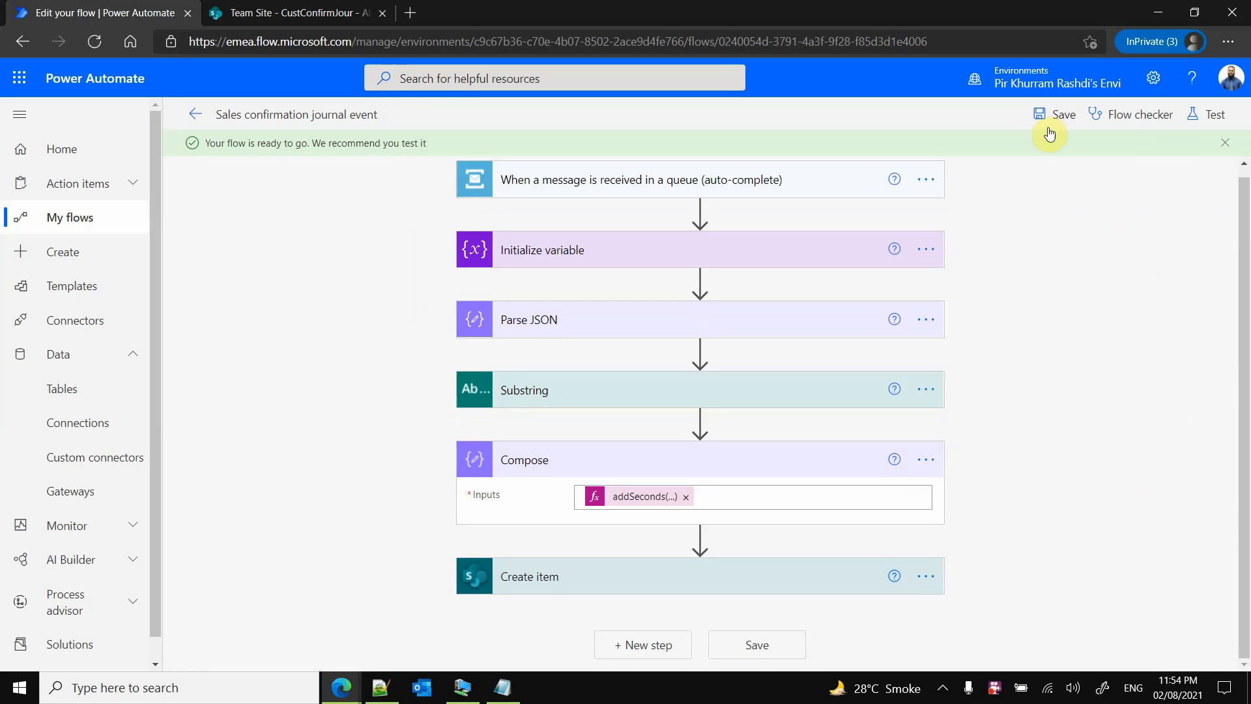
{"action": "left_click", "coordinate": [1198, 121]}
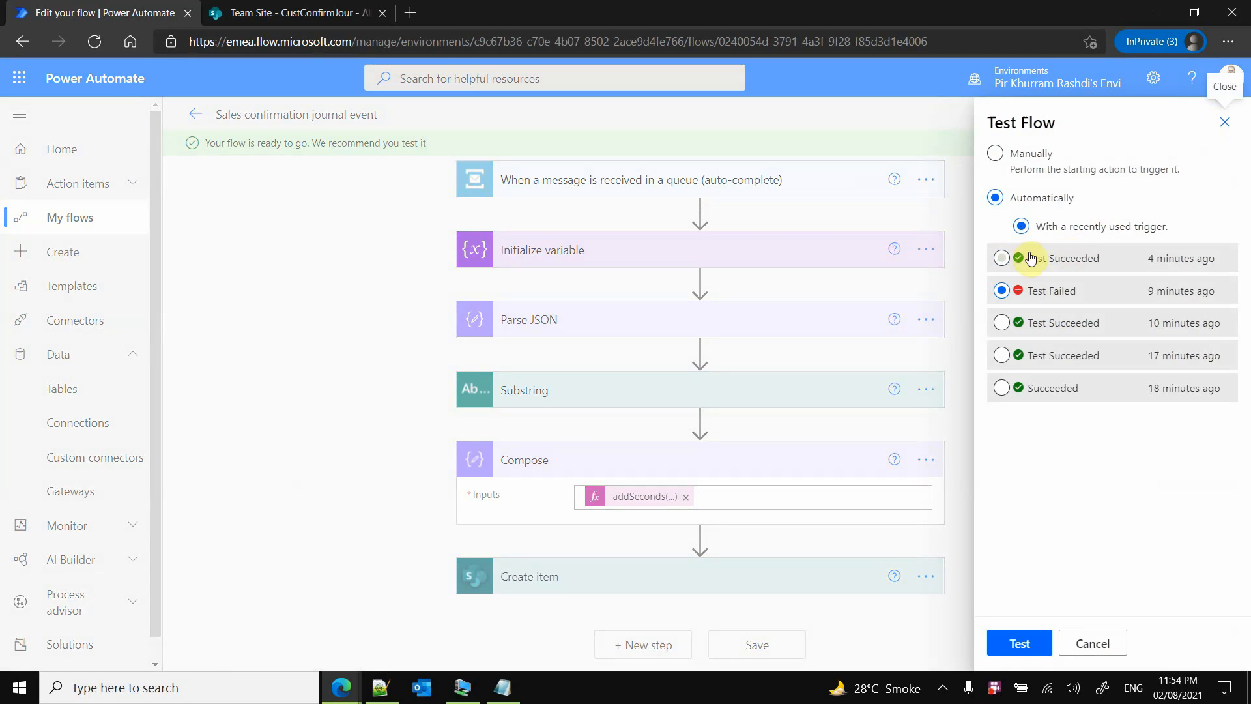
{"action": "left_click", "coordinate": [1002, 259]}
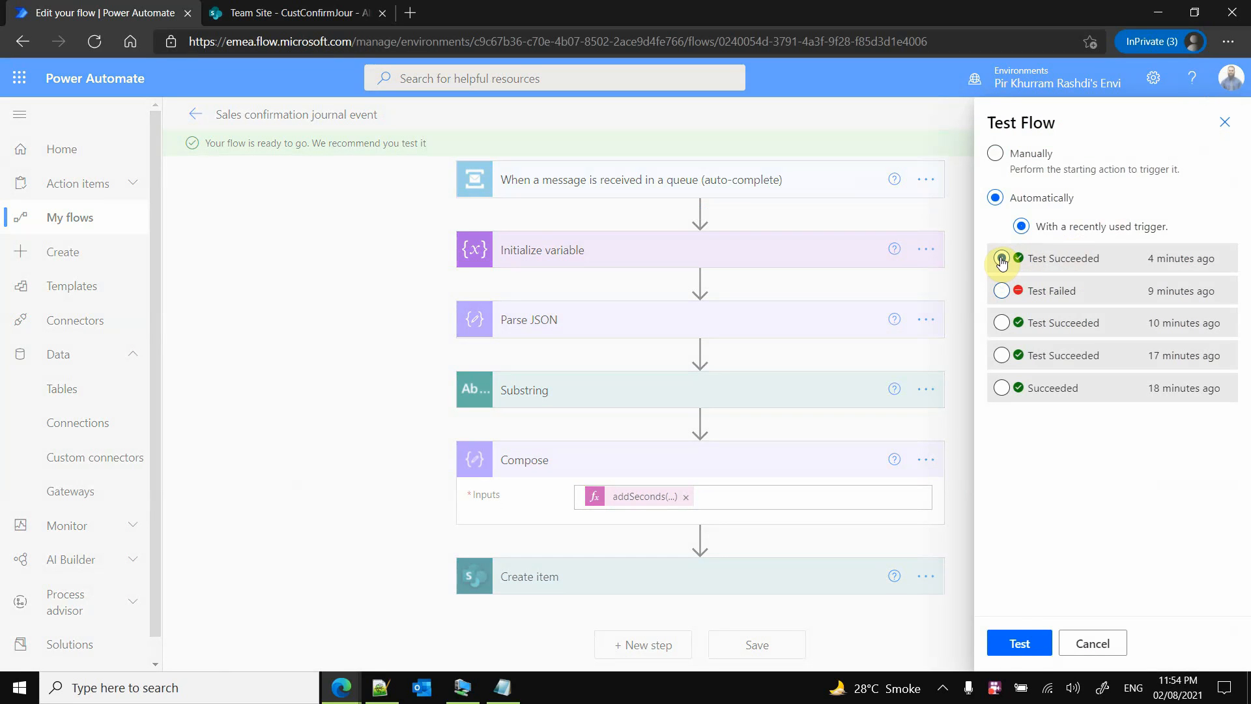
{"action": "left_click", "coordinate": [1038, 640]}
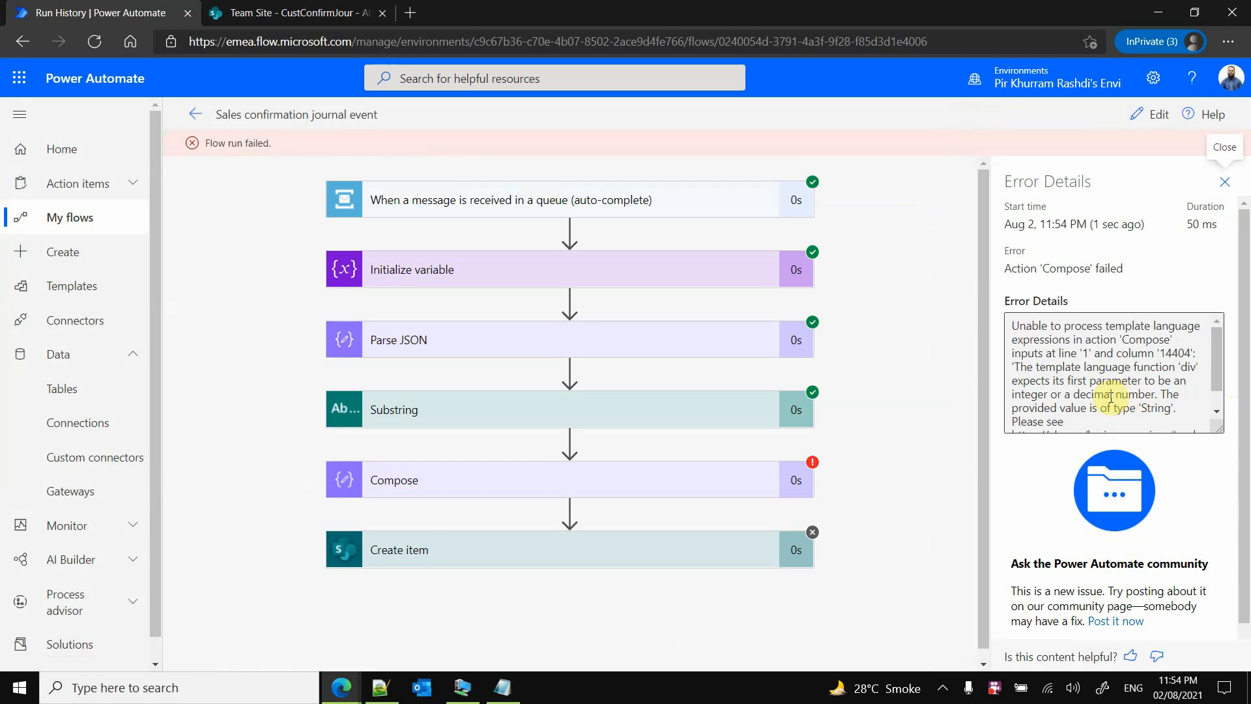
Read the full error details of the test run and expand the failed Compose action
{"action": "left_click", "coordinate": [1065, 385]}
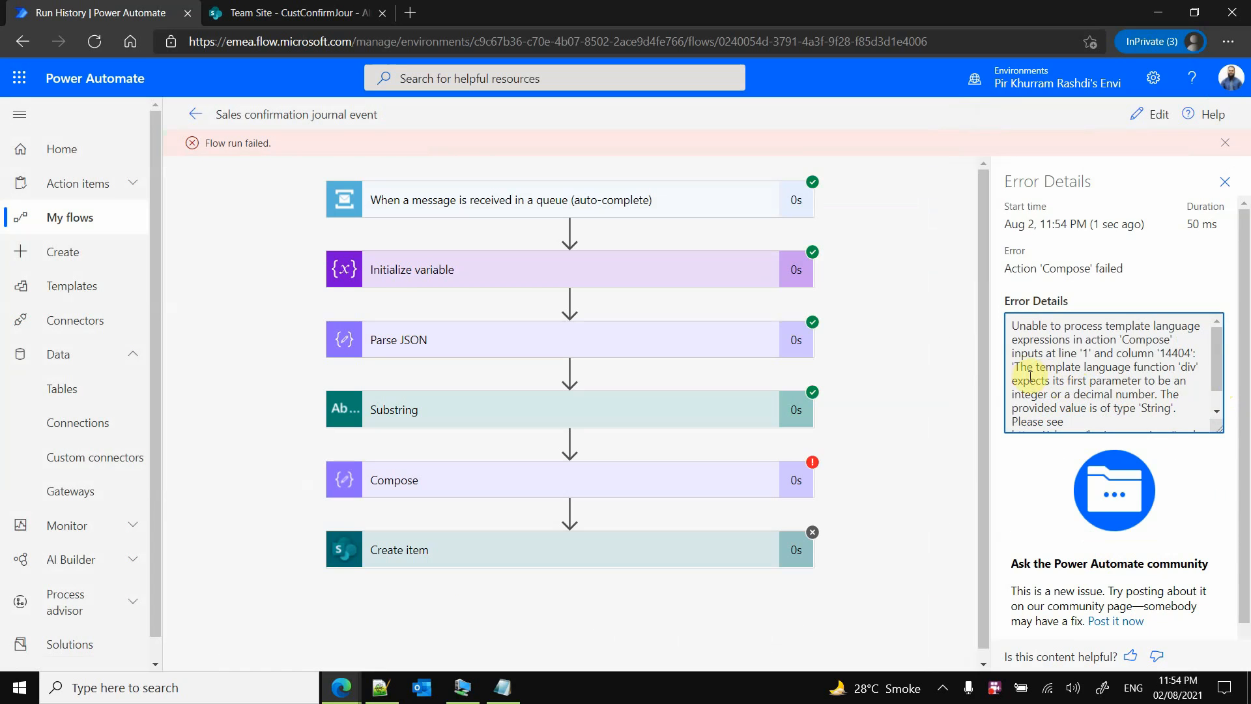
{"action": "left_click_drag", "start_coordinate": [1013, 367], "coordinate": [1145, 380]}
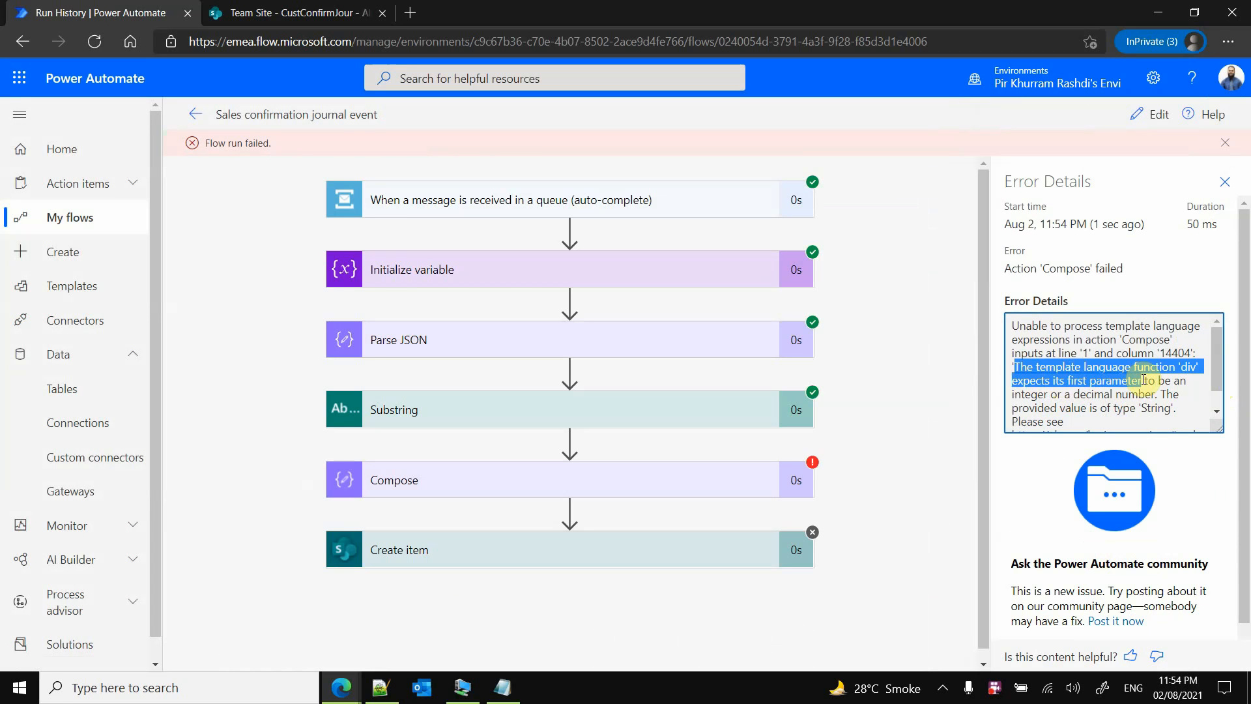
{"action": "left_click", "coordinate": [1062, 382]}
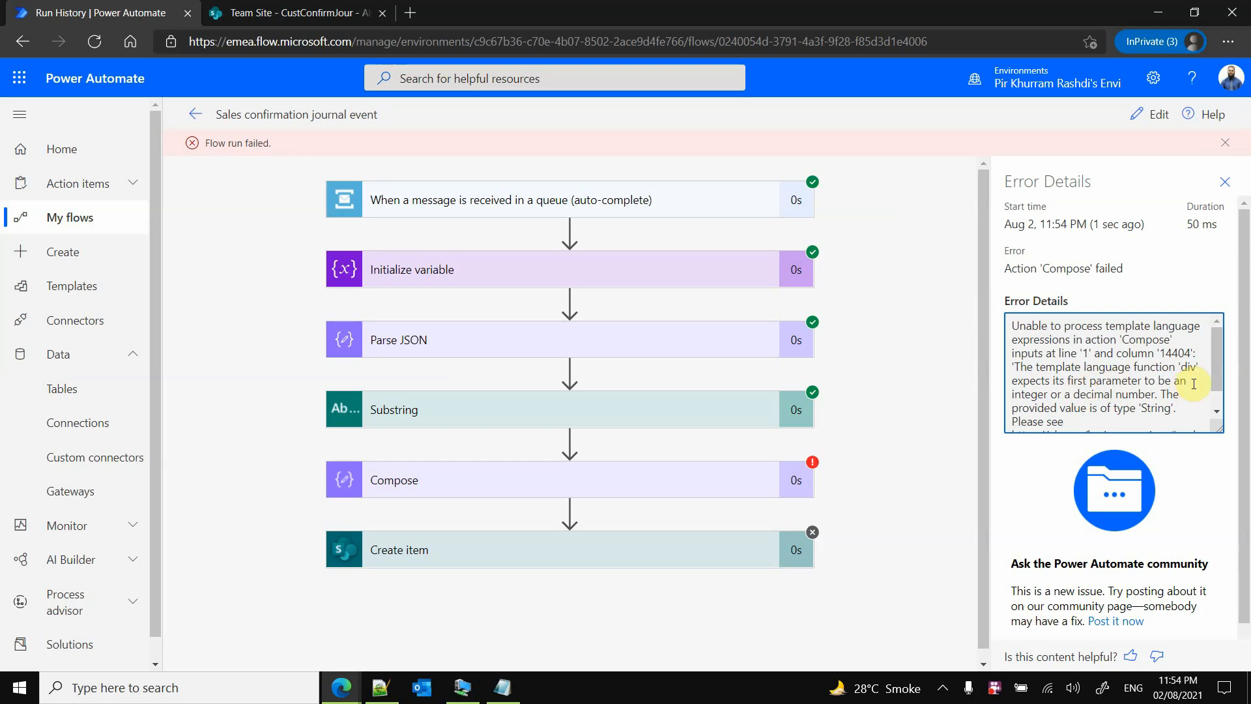
{"action": "left_click_drag", "start_coordinate": [1217, 369], "coordinate": [1215, 385]}
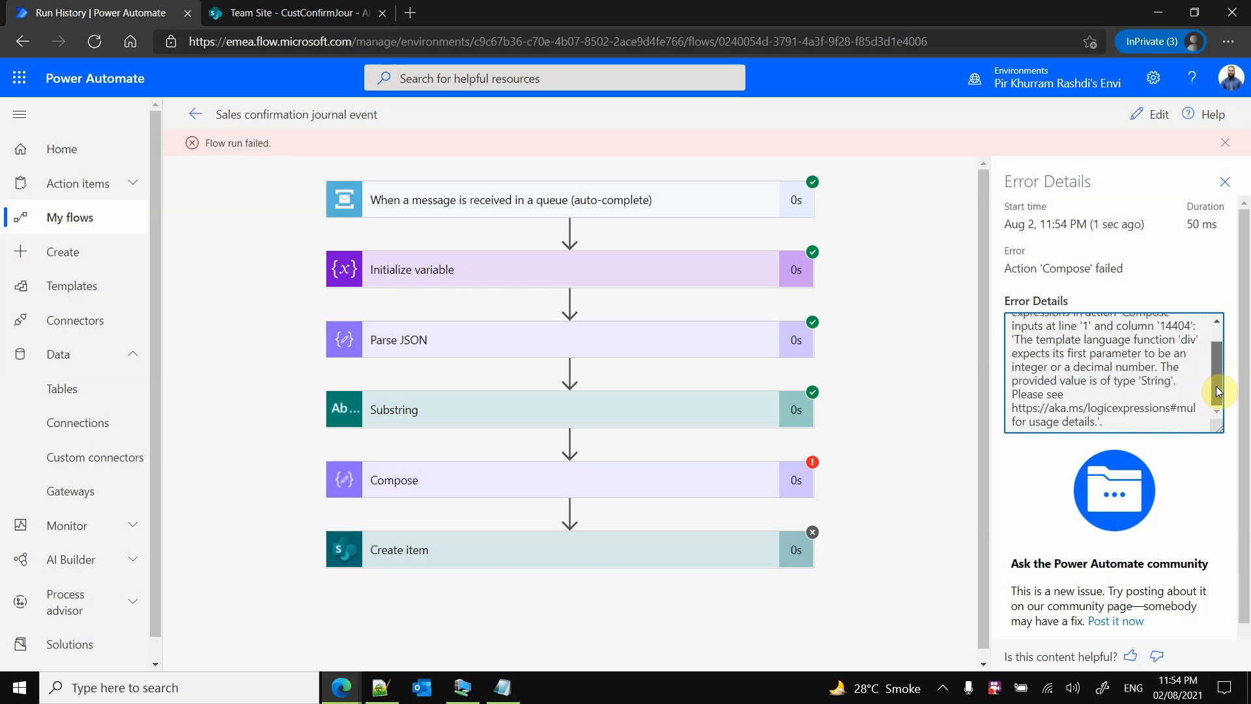
{"action": "left_click", "coordinate": [756, 492]}
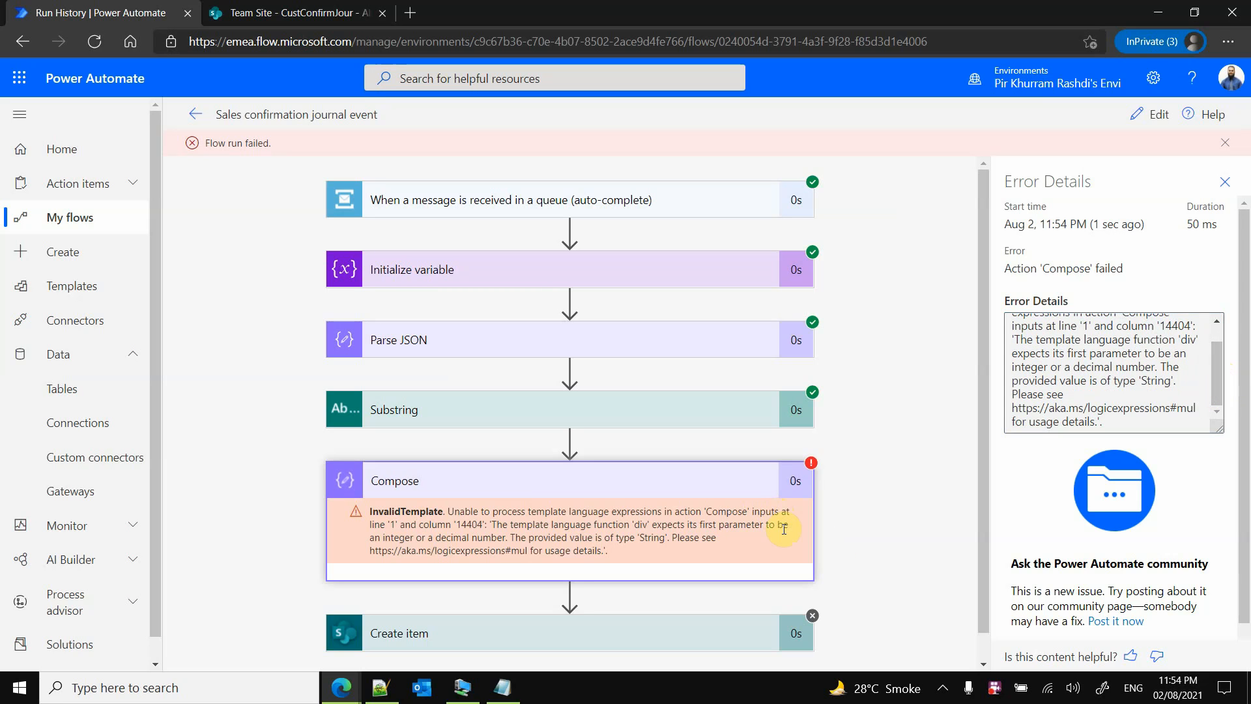
Reopen the flow for editing and open the addSeconds expression in Compose's Inputs
{"action": "left_click", "coordinate": [1157, 114]}
{"action": "left_click", "coordinate": [648, 479]}
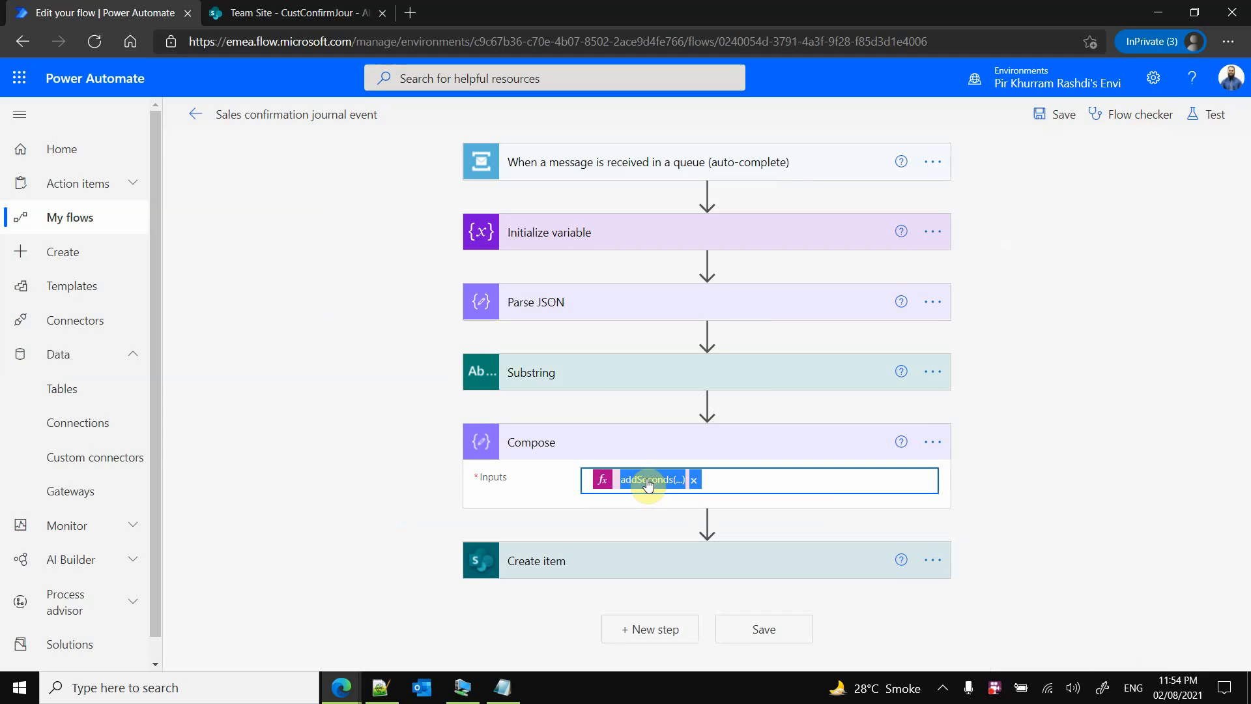
{"action": "scroll", "coordinate": [1238, 358], "scroll_direction": "down", "scroll_amount": 3}
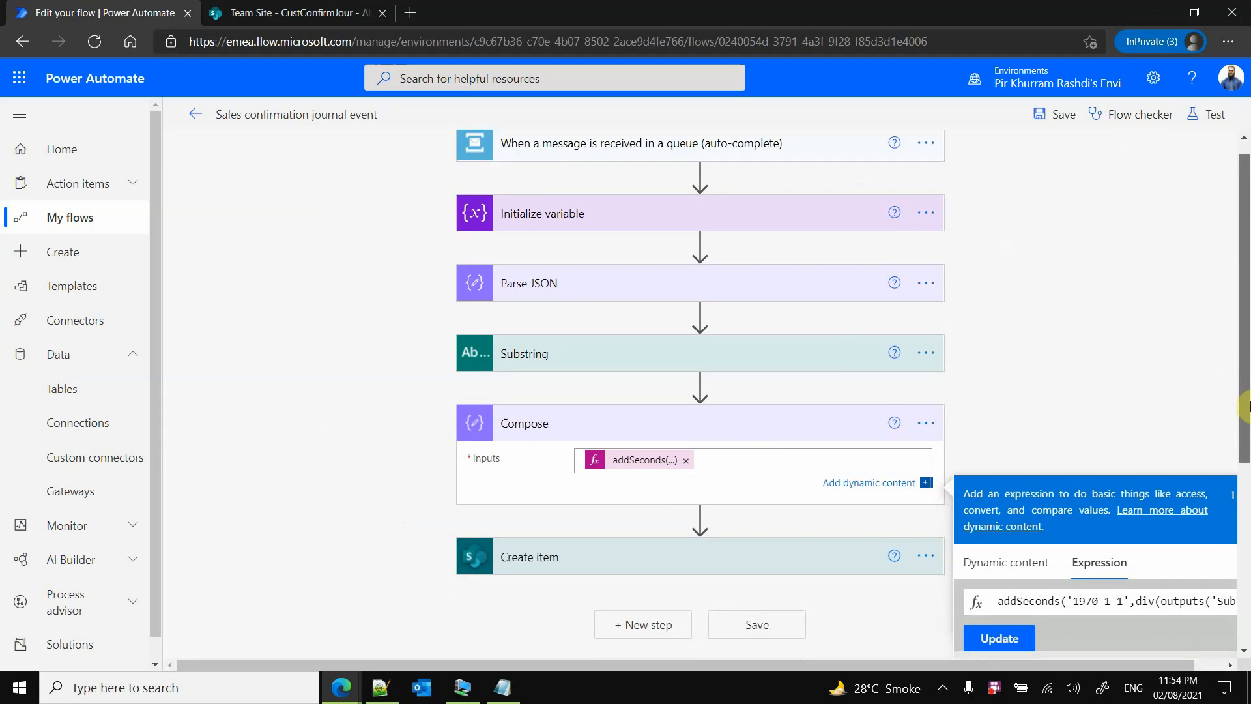
{"action": "left_click_drag", "start_coordinate": [1026, 664], "coordinate": [1119, 666]}
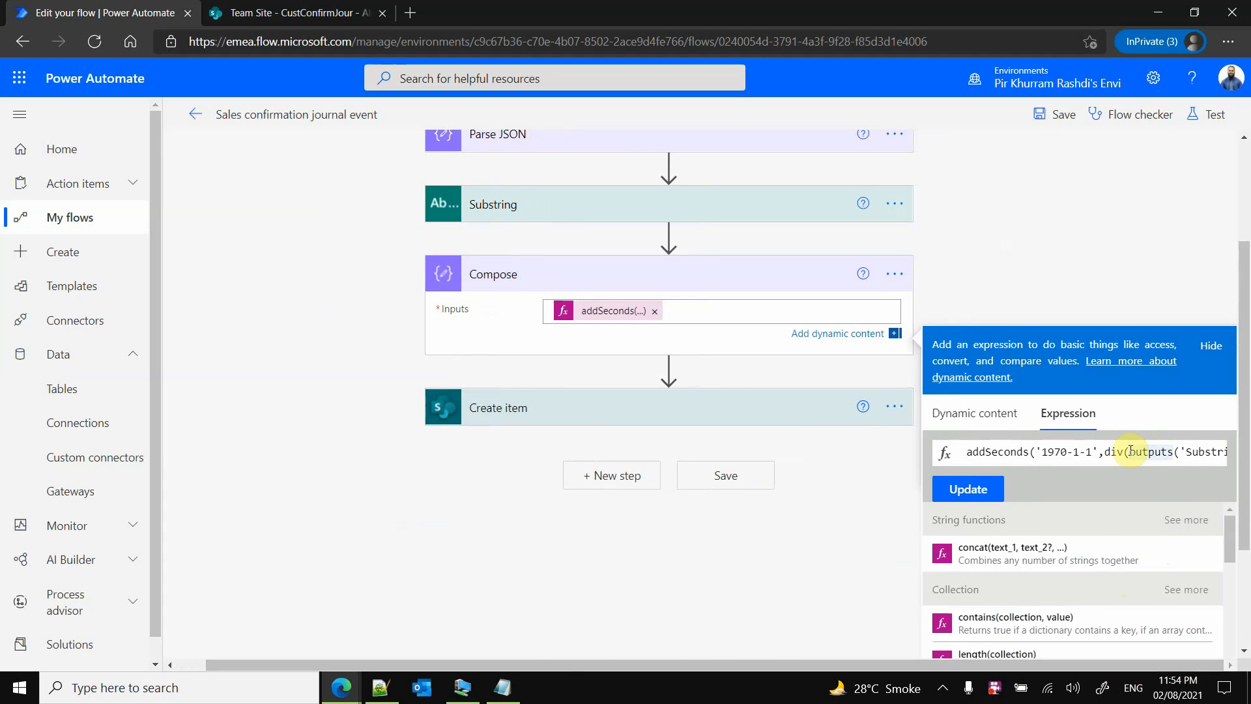
Insert int( directly before outputs('Substring') inside div, following the reference expression in Notepad
{"action": "left_click", "coordinate": [502, 687]}
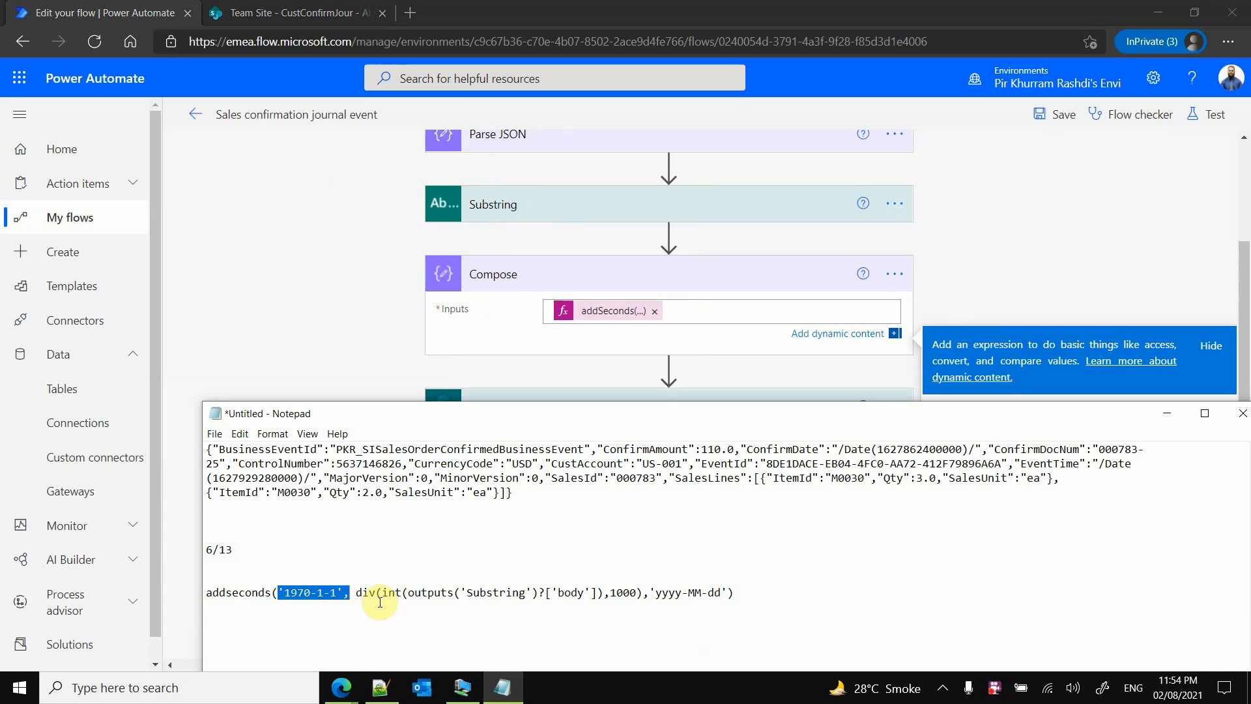
{"action": "left_click_drag", "start_coordinate": [382, 593], "coordinate": [408, 592]}
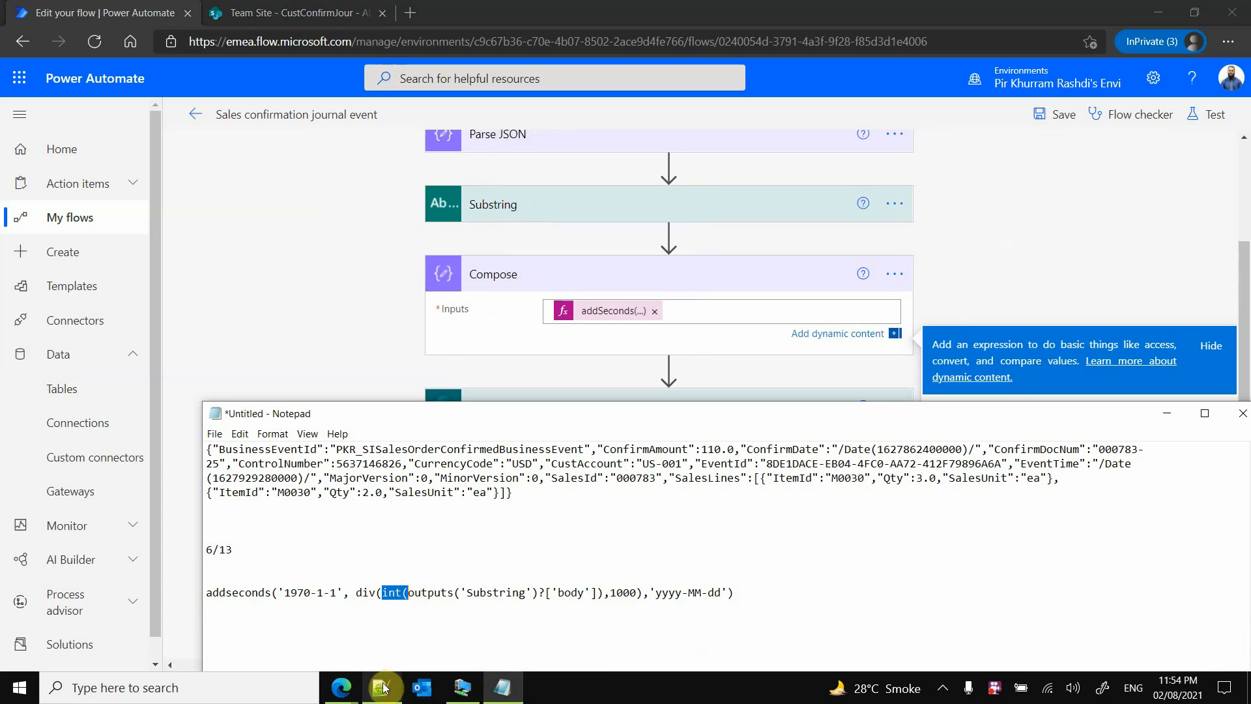
{"action": "left_click", "coordinate": [341, 688]}
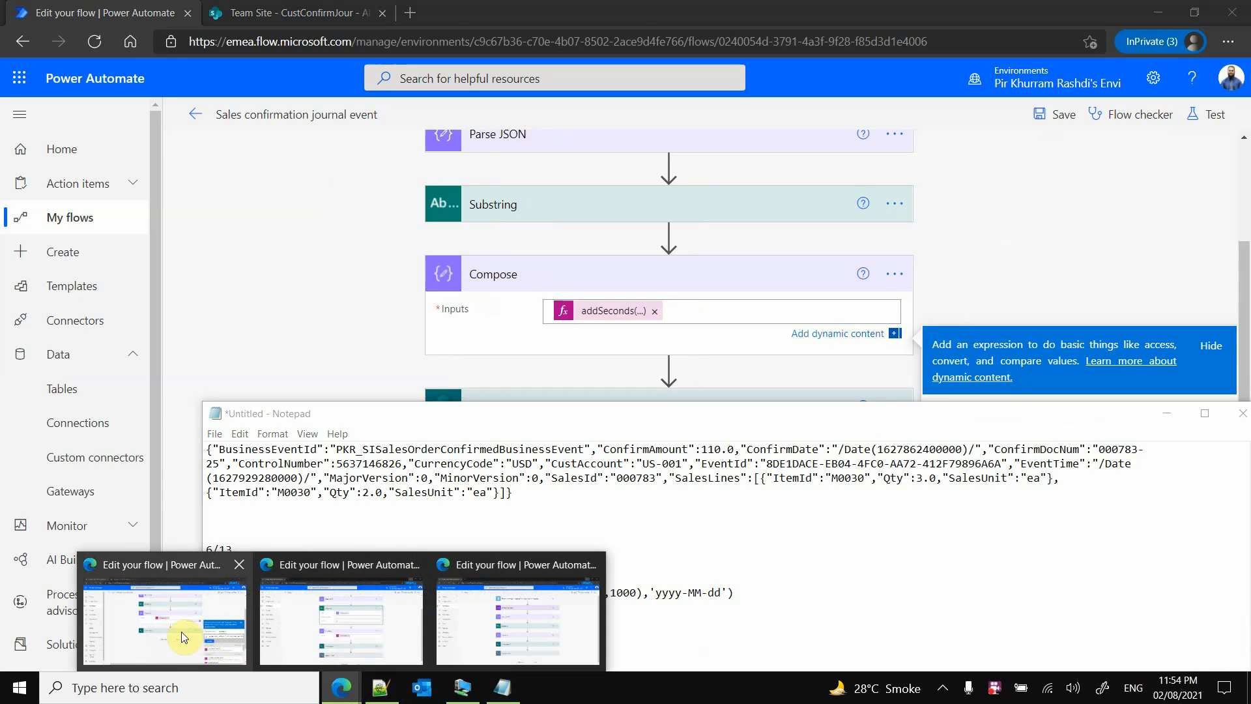
{"action": "left_click", "coordinate": [342, 632]}
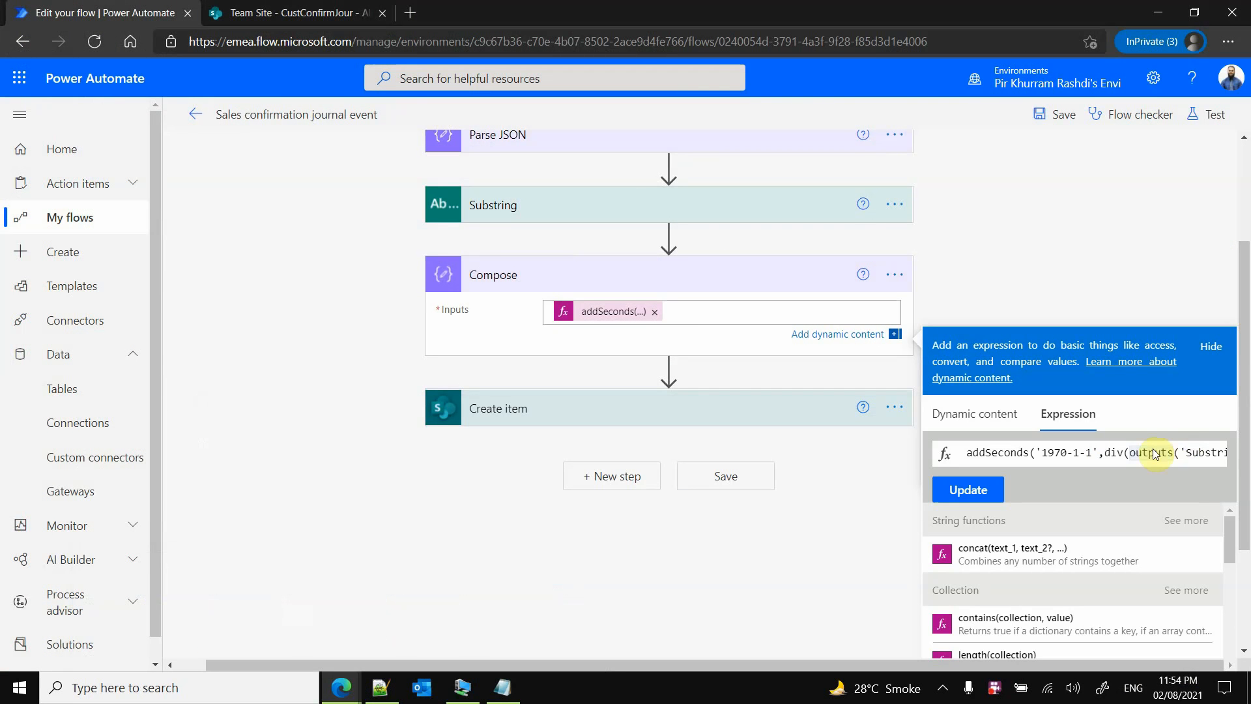
{"action": "type", "text": "int("}
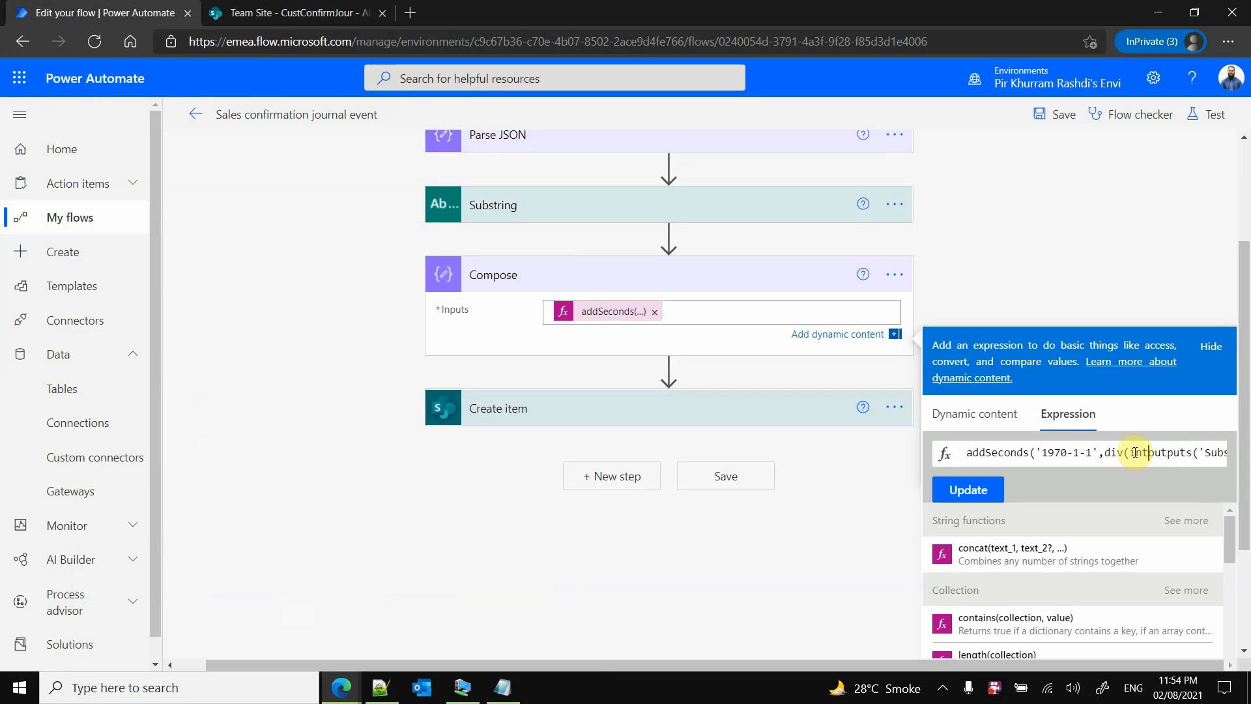
Add the closing parenthesis of int right after ['body'] and before ,1000 in the addSeconds expression, and update Compose's Inputs
{"action": "key", "text": "Right"}
{"action": "key", "text": "Right"}
{"action": "key", "text": "Right"}
{"action": "key", "text": "Right"}
{"action": "key", "text": "Right"}
{"action": "key", "text": "Right"}
{"action": "key", "text": "Right"}
{"action": "key", "text": "Right"}
{"action": "key", "text": "Right"}
{"action": "key", "text": "Right"}
{"action": "key", "text": "Right"}
{"action": "key", "text": "Right"}
{"action": "key", "text": "Right"}
{"action": "key", "text": "Right"}
{"action": "key", "text": "Right"}
{"action": "key", "text": "Right"}
{"action": "key", "text": "Right"}
{"action": "key", "text": "Right"}
{"action": "key", "text": "Right"}
{"action": "key", "text": "Right"}
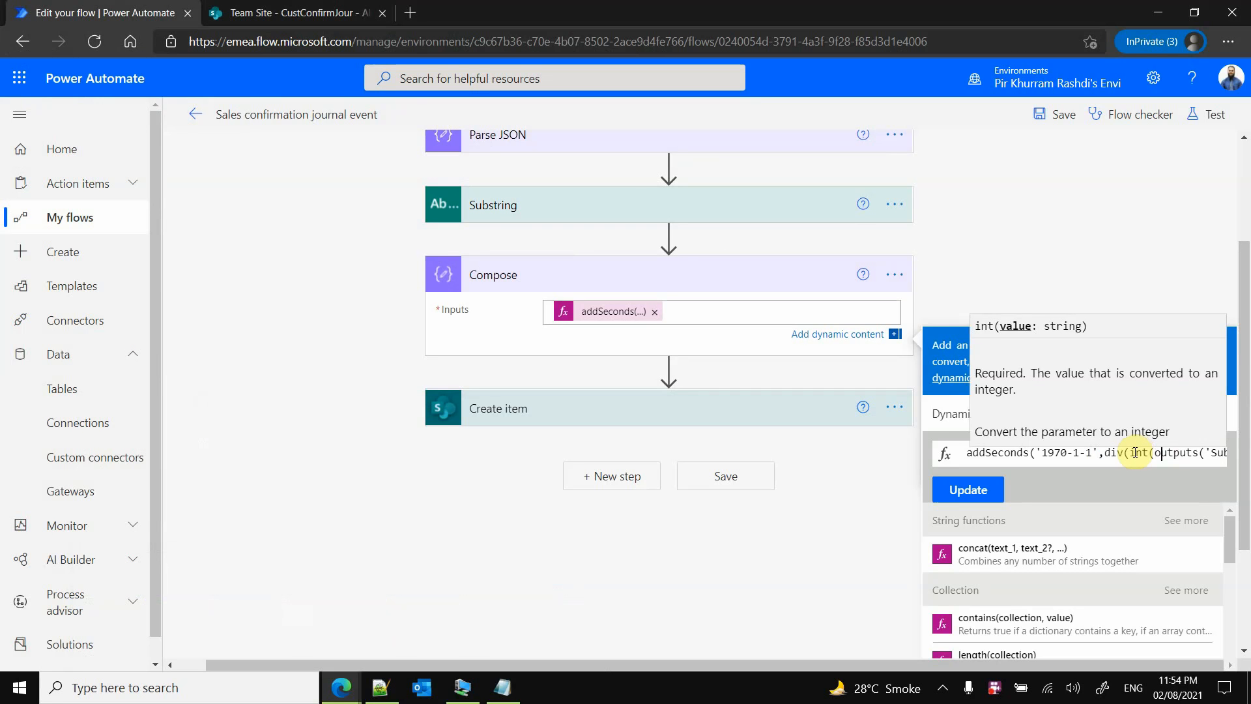
{"action": "key", "text": "Right"}
{"action": "key", "text": "Right"}
{"action": "key", "text": "Right"}
{"action": "key", "text": "Right"}
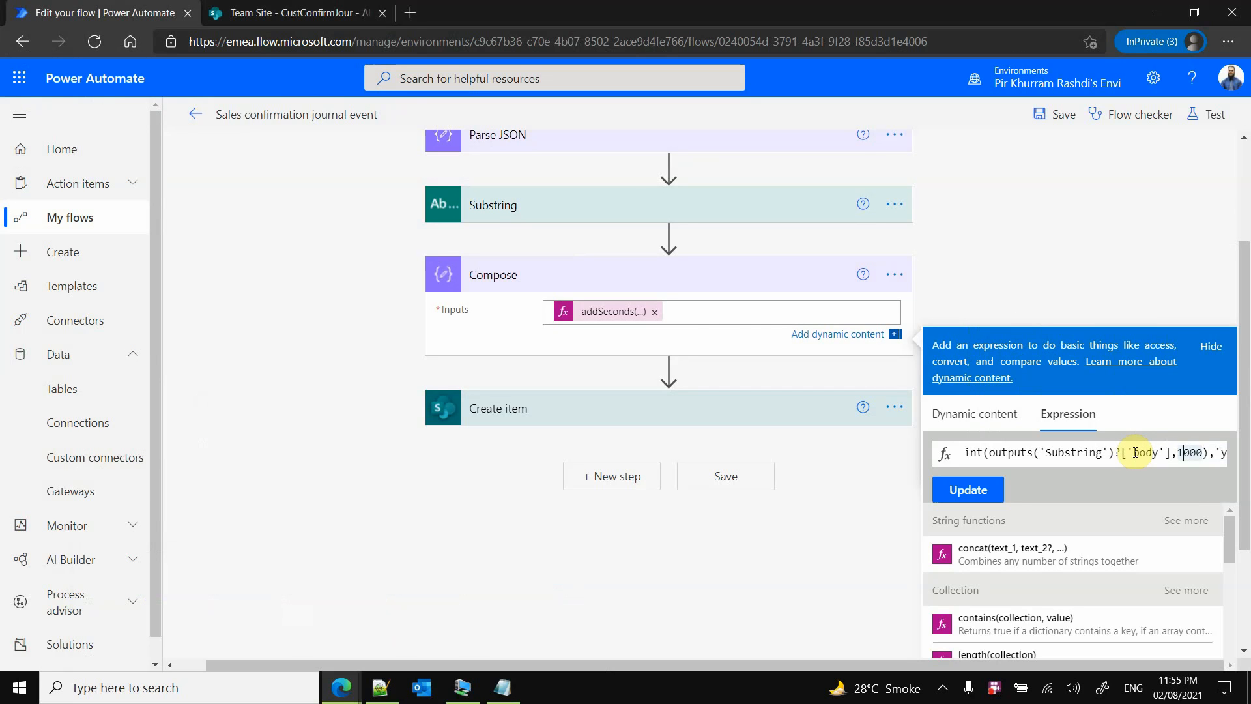
{"action": "key", "text": "Left"}
{"action": "type", "text": ")"}
{"action": "left_click", "coordinate": [968, 490]}
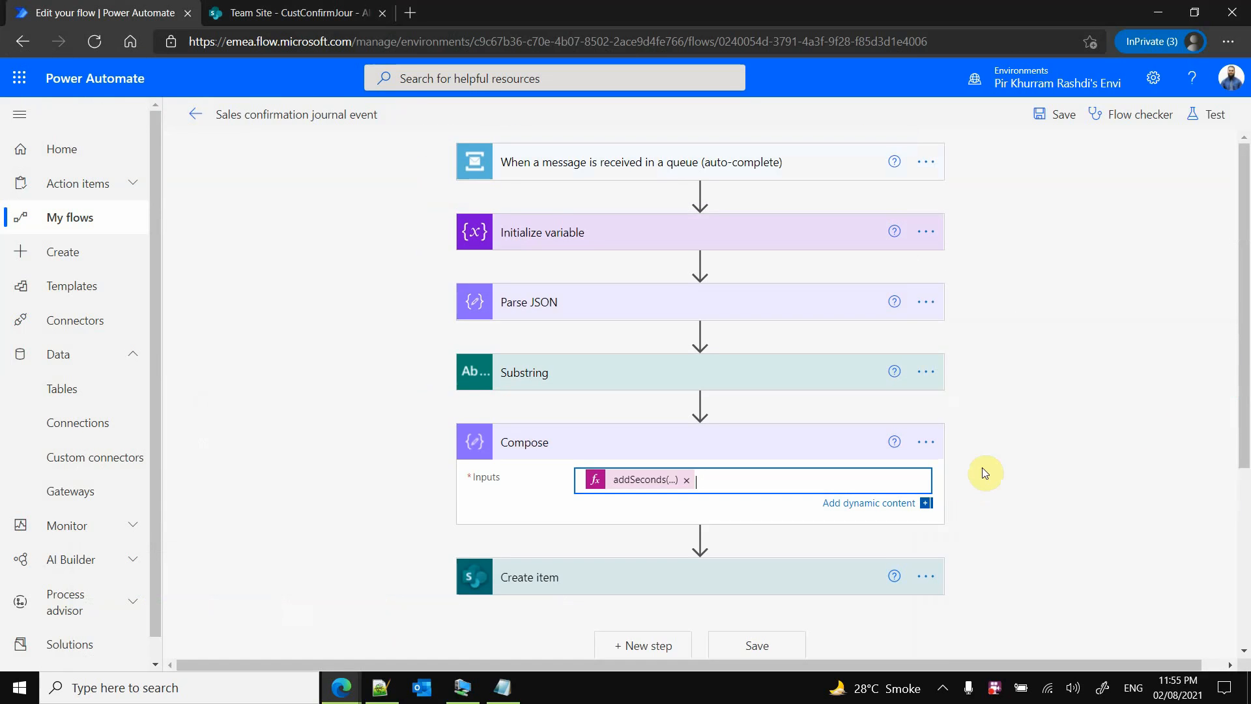
Save the flow and test it automatically with a recently used trigger
{"action": "left_click", "coordinate": [1209, 117]}
{"action": "left_click", "coordinate": [1047, 255]}
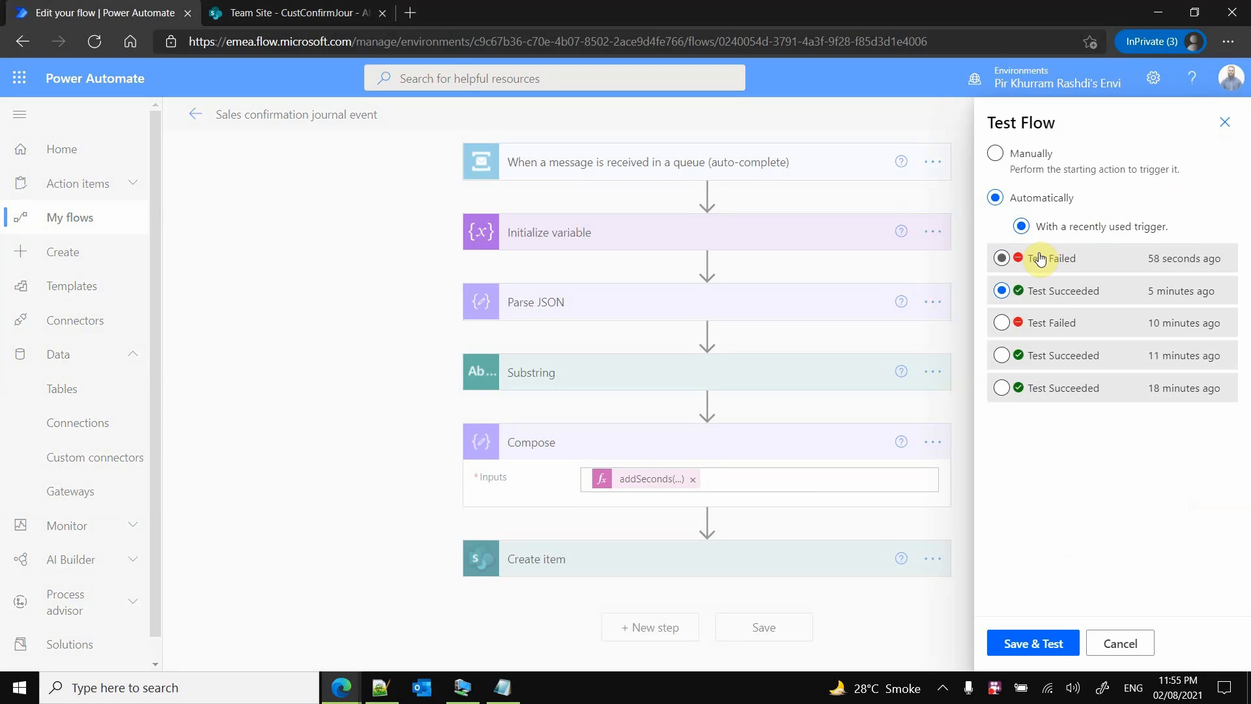
{"action": "left_click", "coordinate": [1042, 641]}
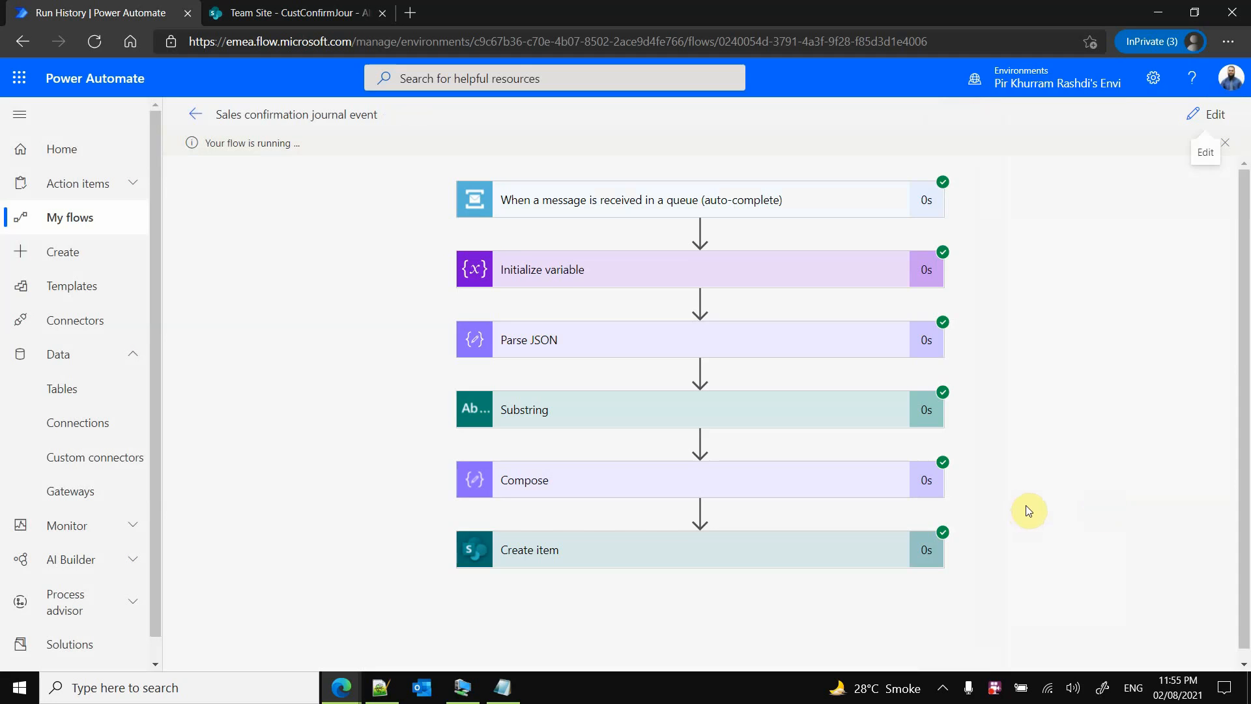
Expand the Compose action in the test run and examine its date output
{"action": "scroll", "coordinate": [1020, 507], "scroll_direction": "down", "scroll_amount": 1}
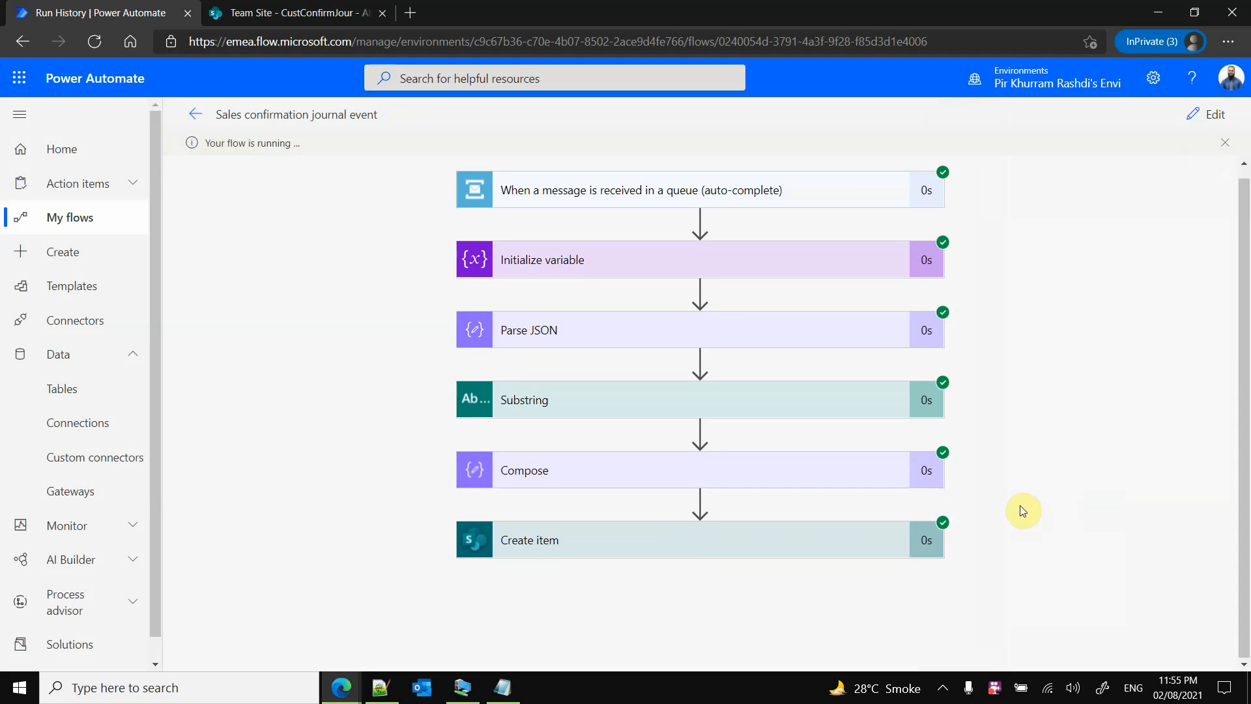
{"action": "left_click", "coordinate": [849, 477]}
{"action": "scroll", "coordinate": [1069, 500], "scroll_direction": "down", "scroll_amount": 2}
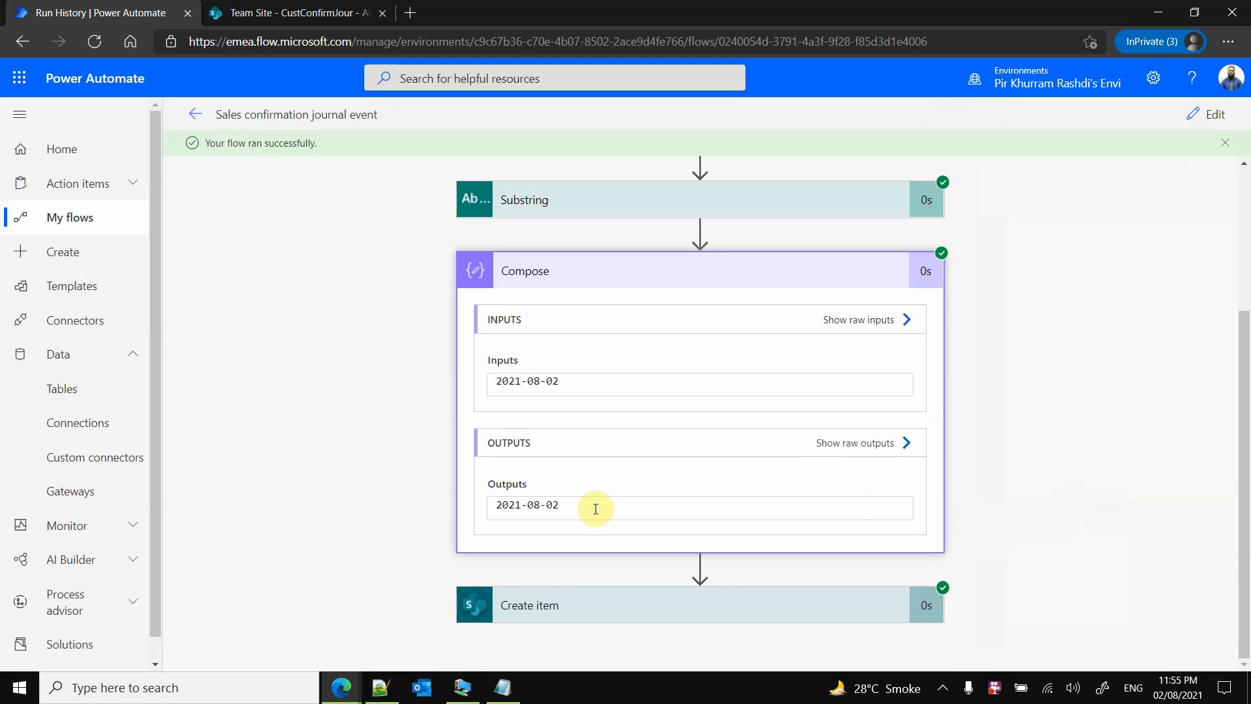
{"action": "left_click_drag", "start_coordinate": [592, 509], "coordinate": [493, 512]}
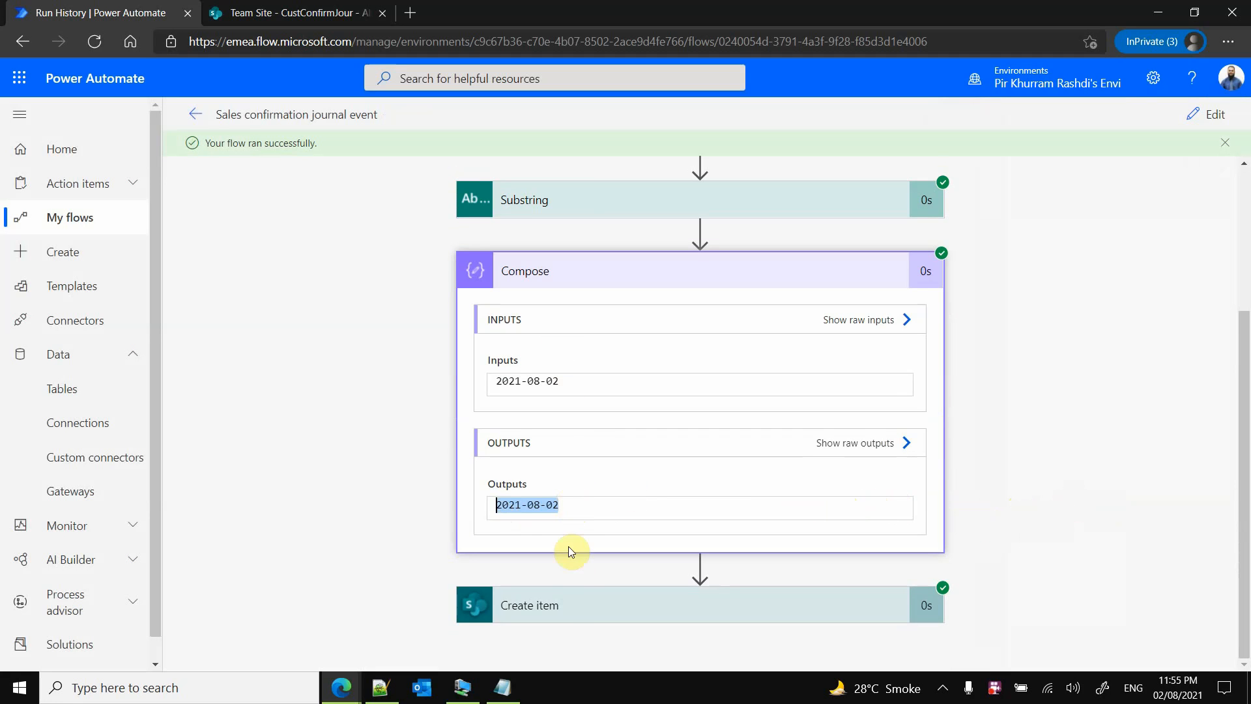
Reopen the flow for editing and fill Create item's ConfirmDate field with the Outputs value from Compose
{"action": "left_click", "coordinate": [1208, 124]}
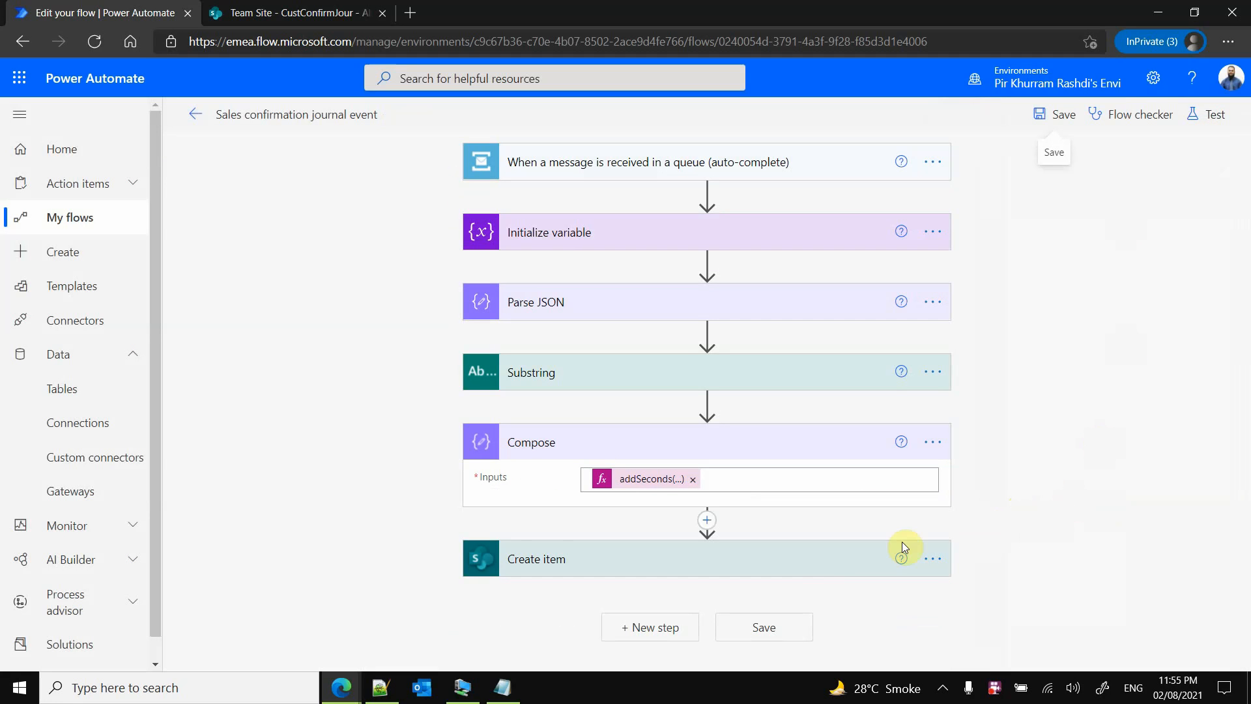
{"action": "left_click", "coordinate": [813, 559]}
{"action": "scroll", "coordinate": [1234, 486], "scroll_direction": "down", "scroll_amount": 3}
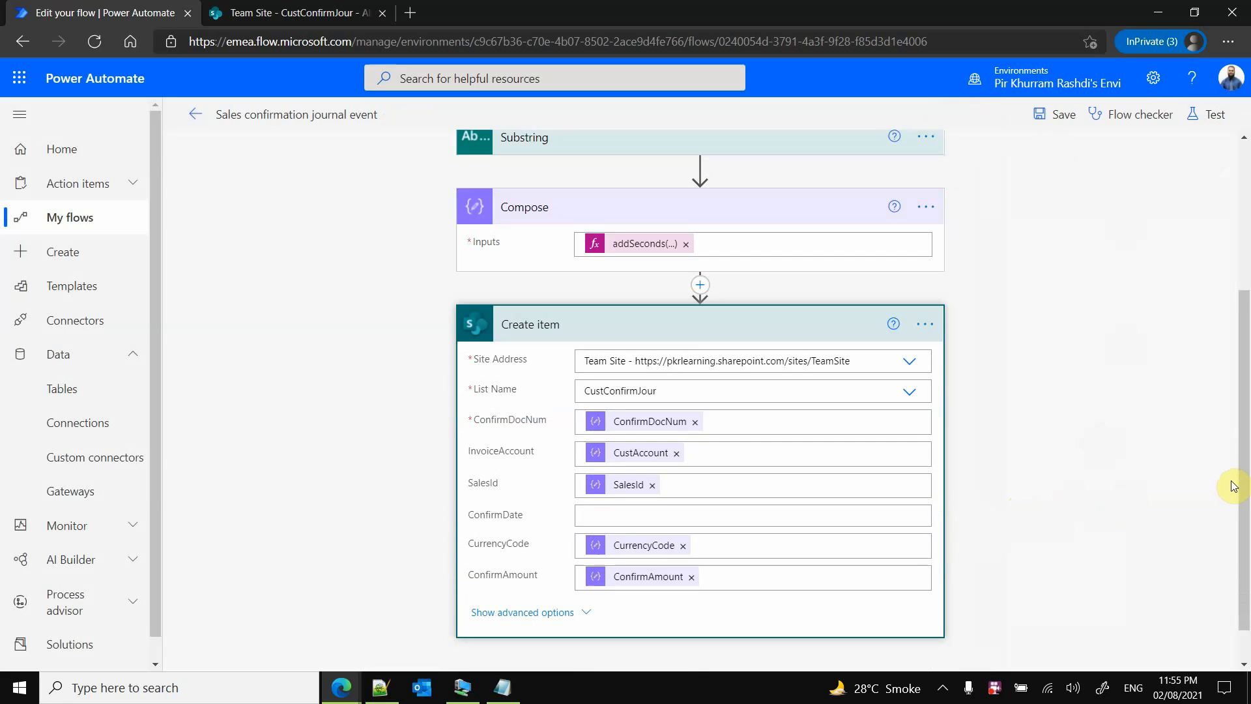
{"action": "left_click", "coordinate": [768, 504]}
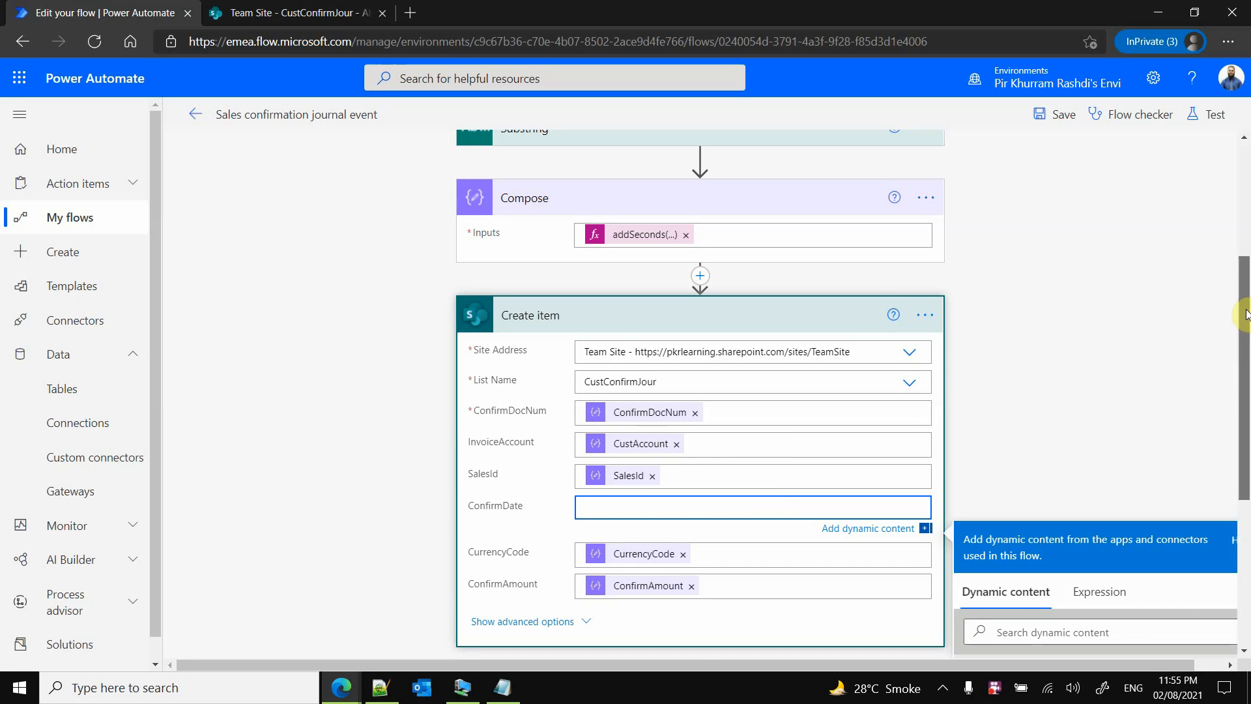
{"action": "left_click_drag", "start_coordinate": [1246, 315], "coordinate": [1245, 396]}
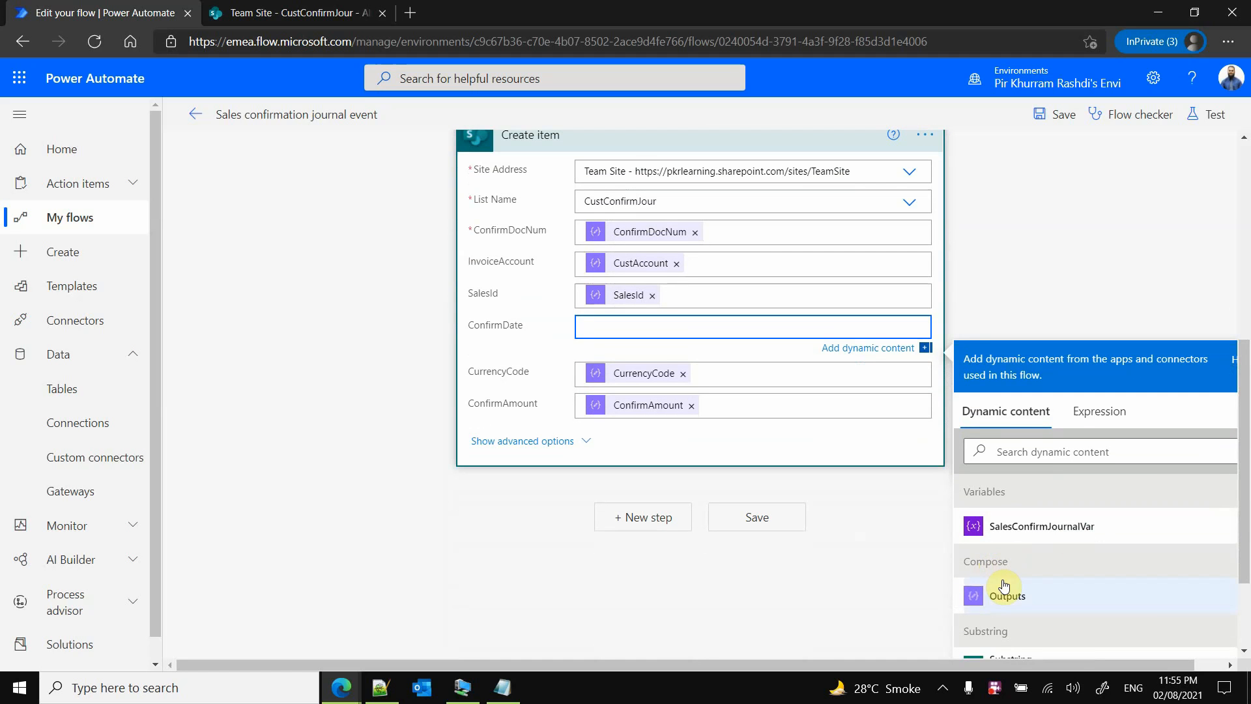
{"action": "left_click_drag", "start_coordinate": [1245, 443], "coordinate": [1245, 377]}
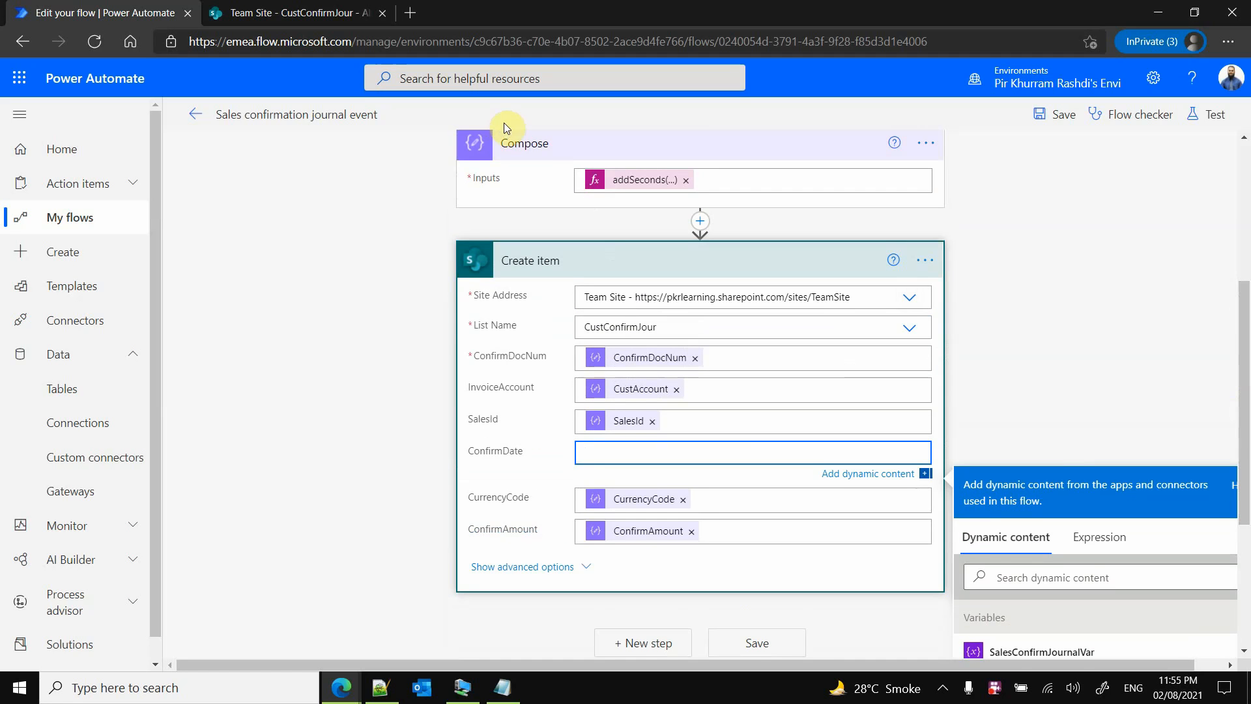
{"action": "scroll", "coordinate": [1075, 451], "scroll_direction": "down", "scroll_amount": 4}
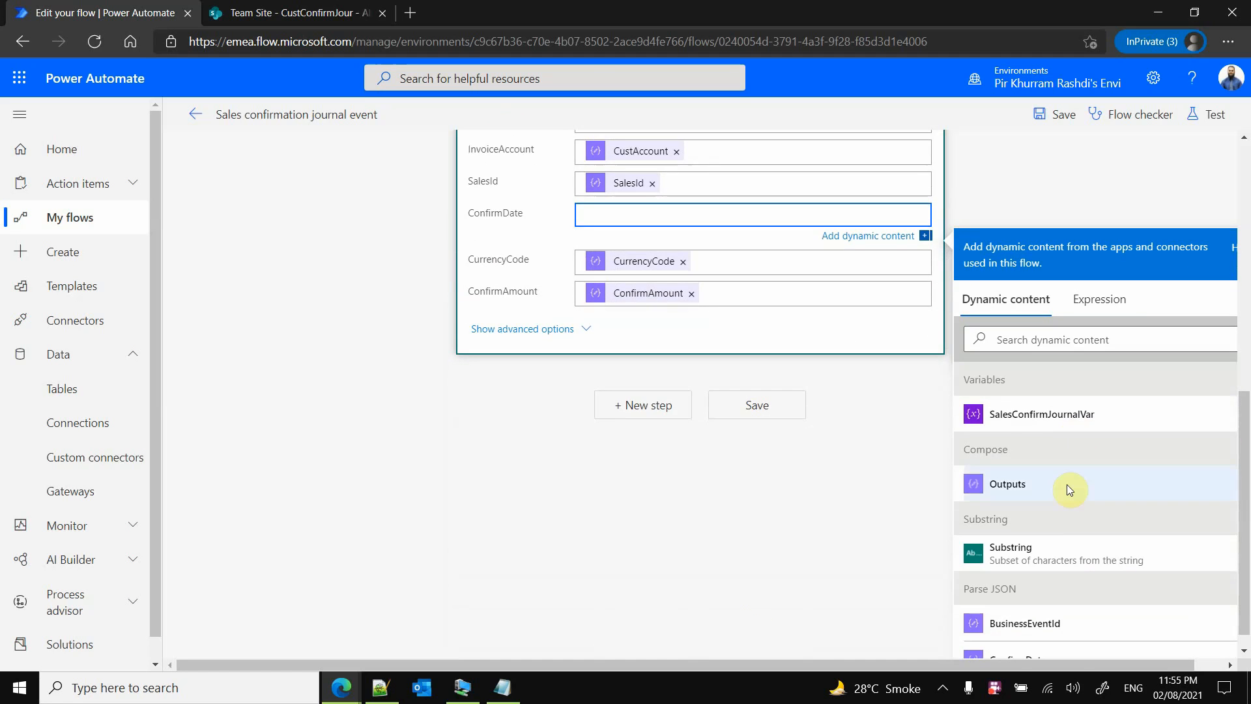
{"action": "left_click", "coordinate": [1023, 490]}
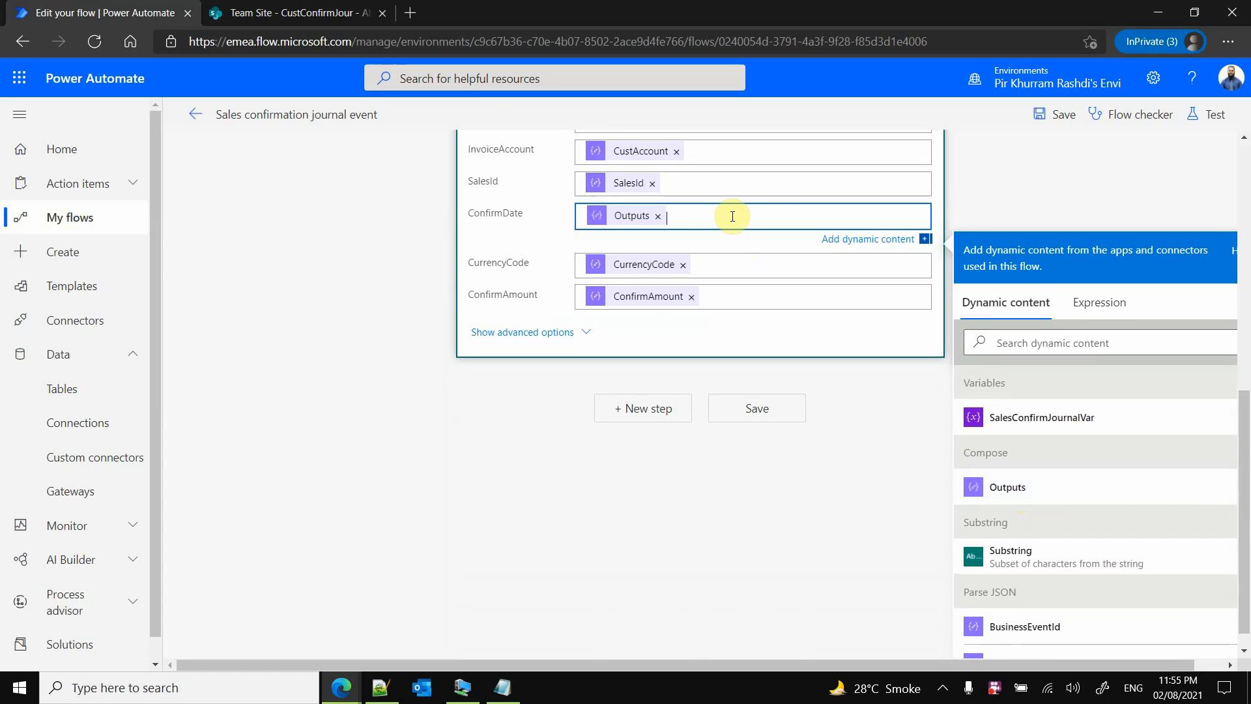
{"action": "scroll", "coordinate": [1112, 432], "scroll_direction": "up", "scroll_amount": 1}
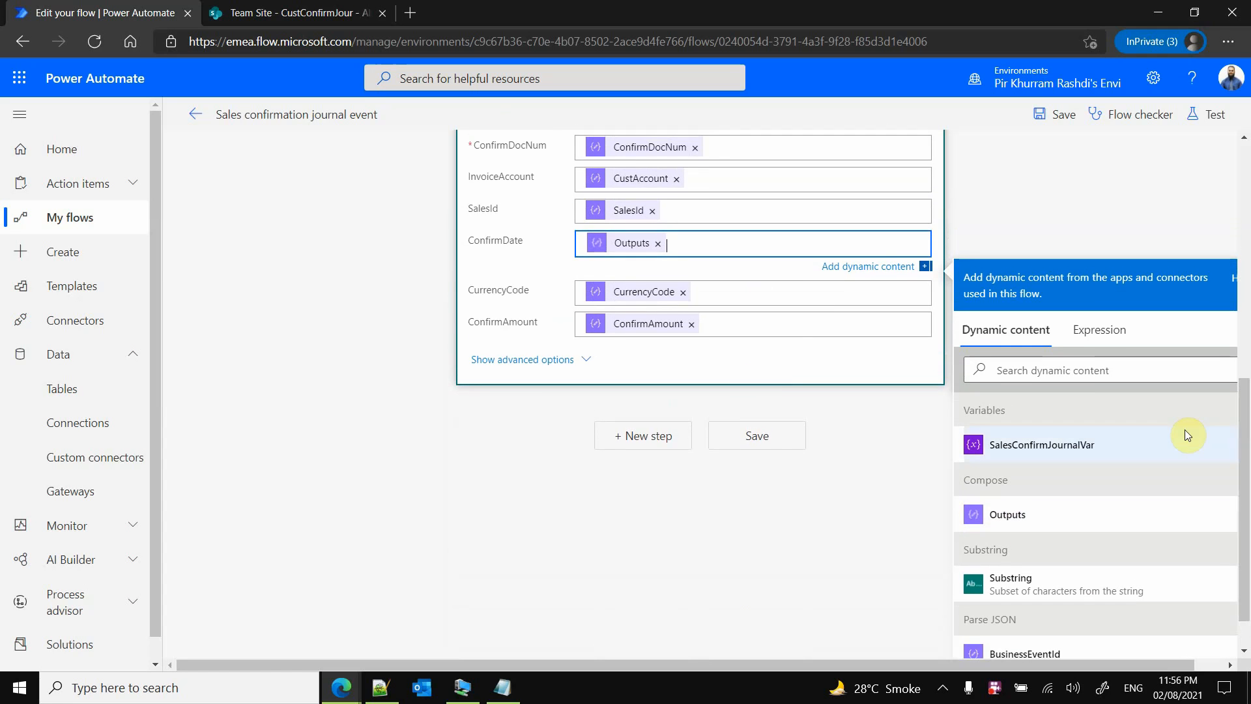
Save the flow and test it automatically with the trigger of the successful test from 47 seconds ago
{"action": "left_click", "coordinate": [761, 432]}
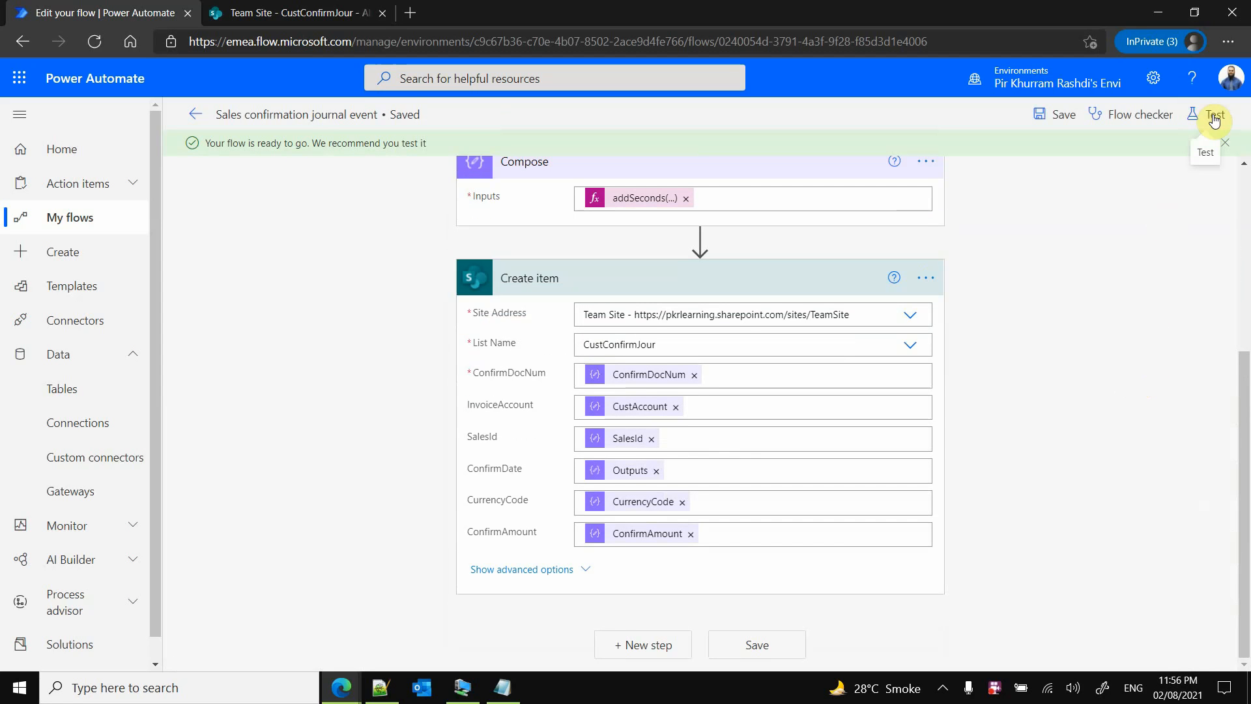
{"action": "left_click", "coordinate": [1214, 120]}
{"action": "left_click", "coordinate": [1002, 258]}
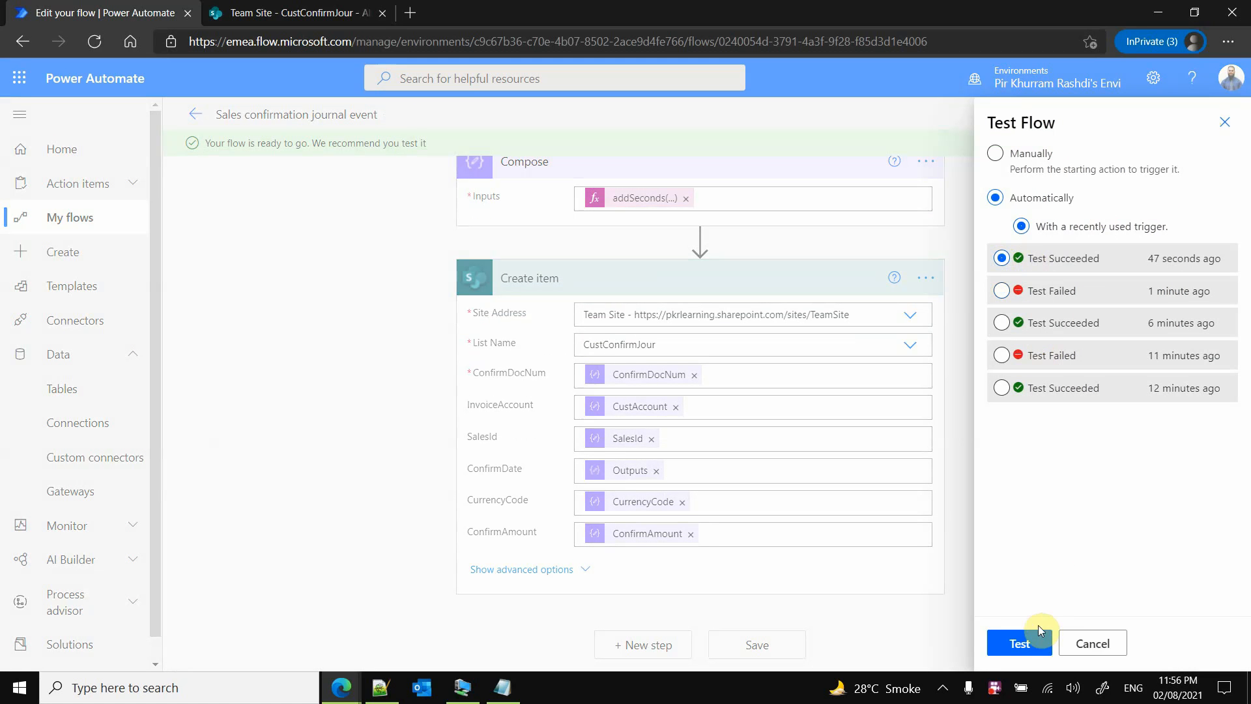
{"action": "left_click", "coordinate": [1036, 643]}
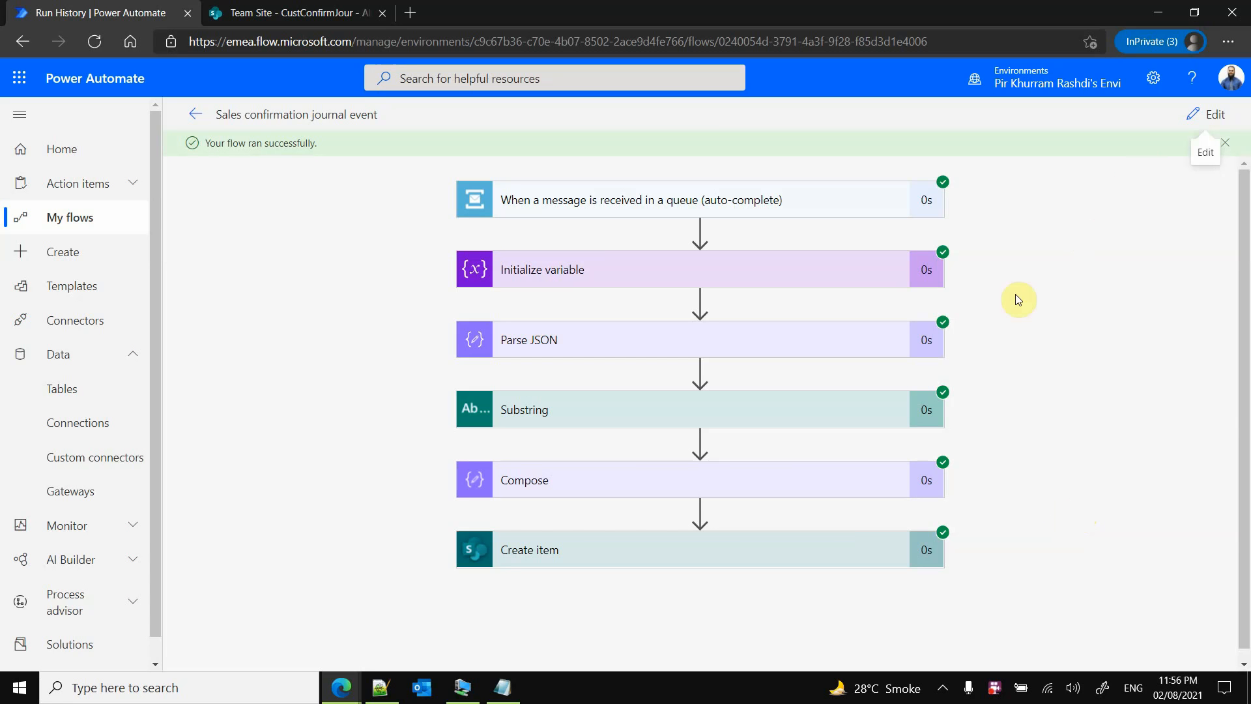
Expand the Create item action in the test run and examine the ConfirmDate value among its inputs
{"action": "left_click", "coordinate": [822, 555]}
{"action": "scroll", "coordinate": [1203, 478], "scroll_direction": "down", "scroll_amount": 1}
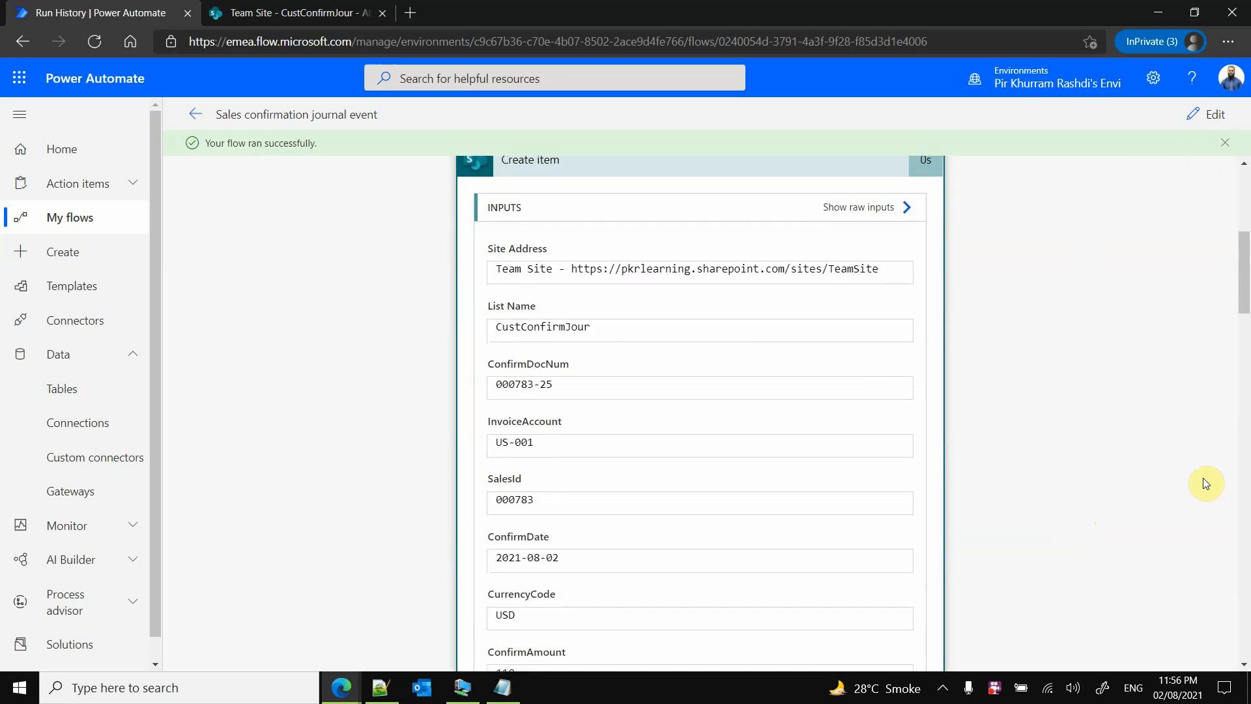
{"action": "left_click", "coordinate": [589, 482]}
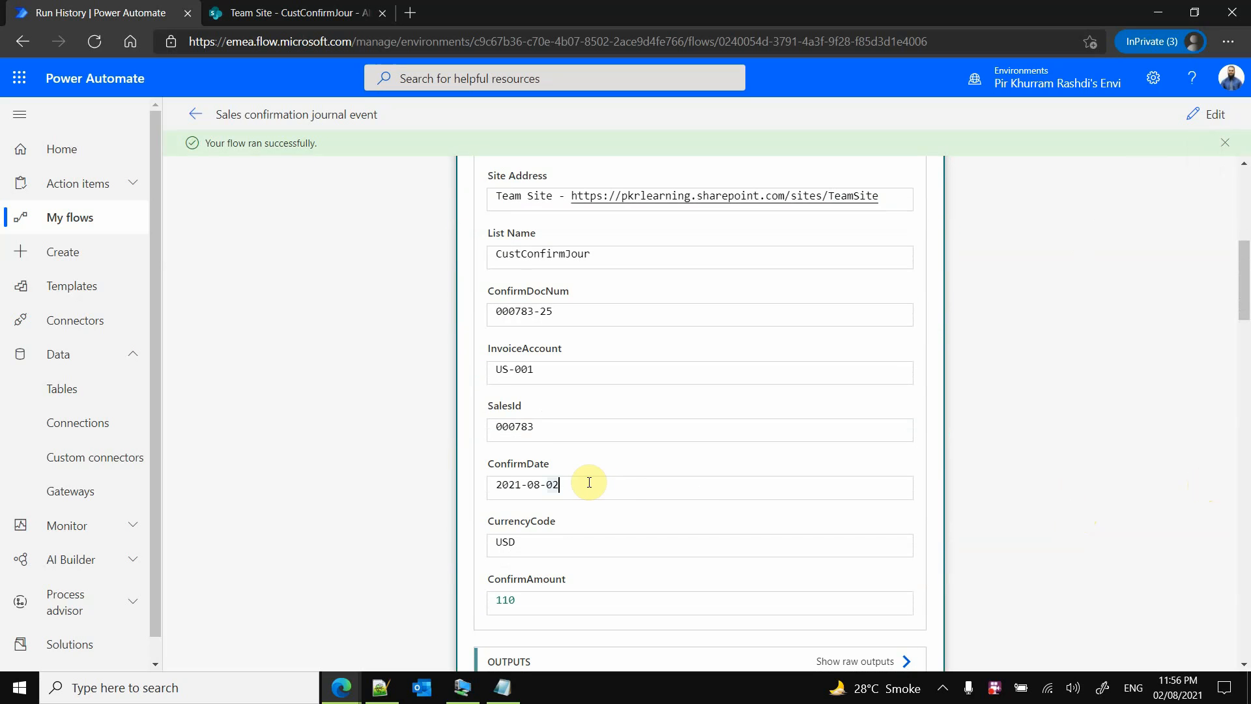
Switch to the SharePoint list CustConfirmJour and delete all of its items
{"action": "left_click", "coordinate": [308, 6]}
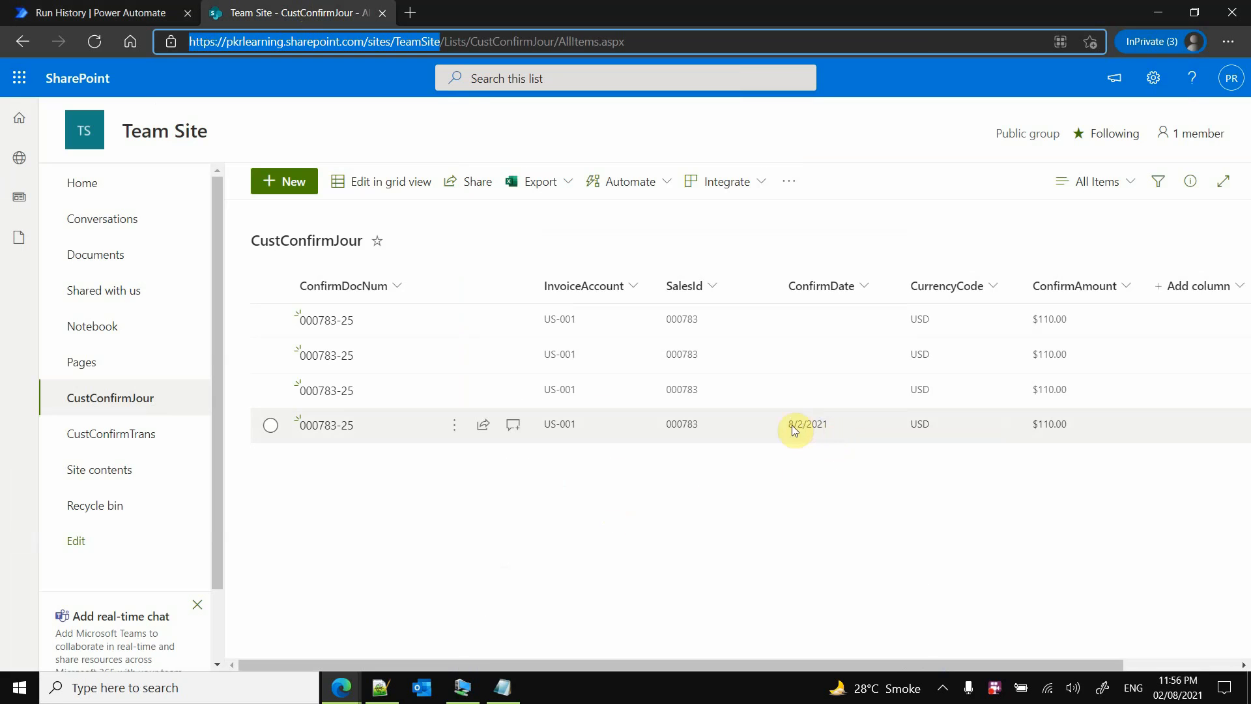
{"action": "left_click", "coordinate": [272, 288]}
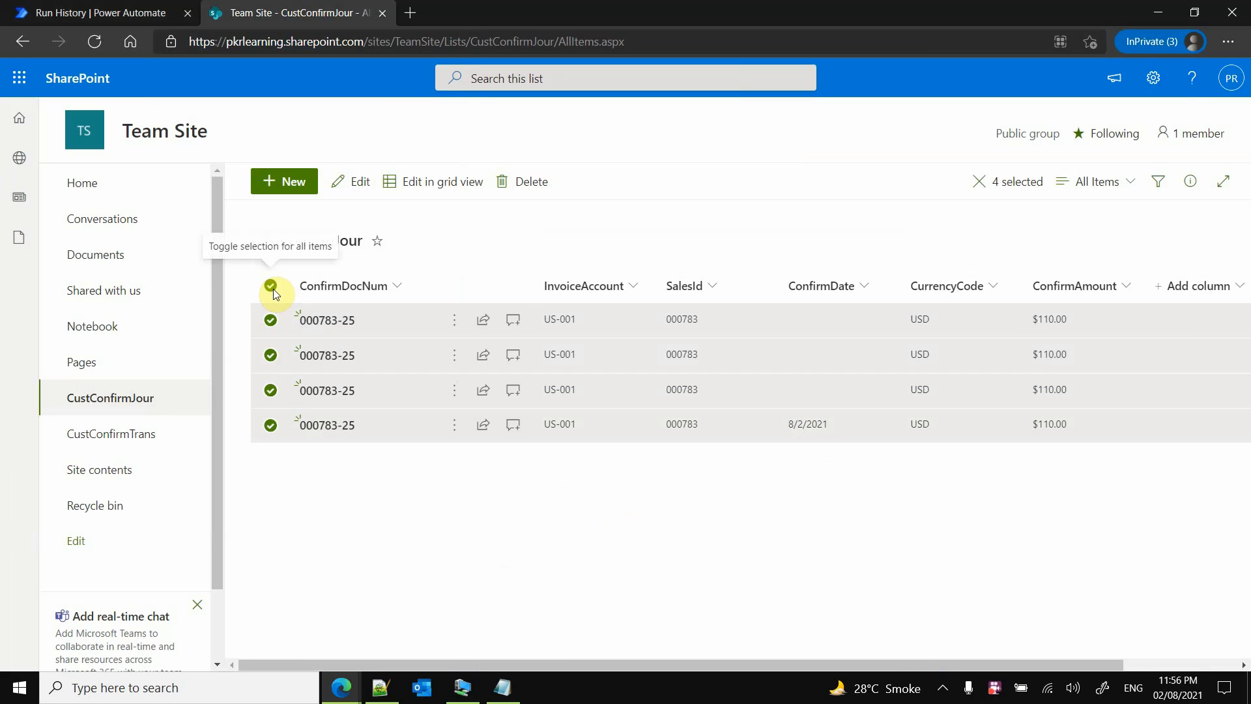
{"action": "left_click", "coordinate": [531, 182]}
{"action": "left_click", "coordinate": [636, 407]}
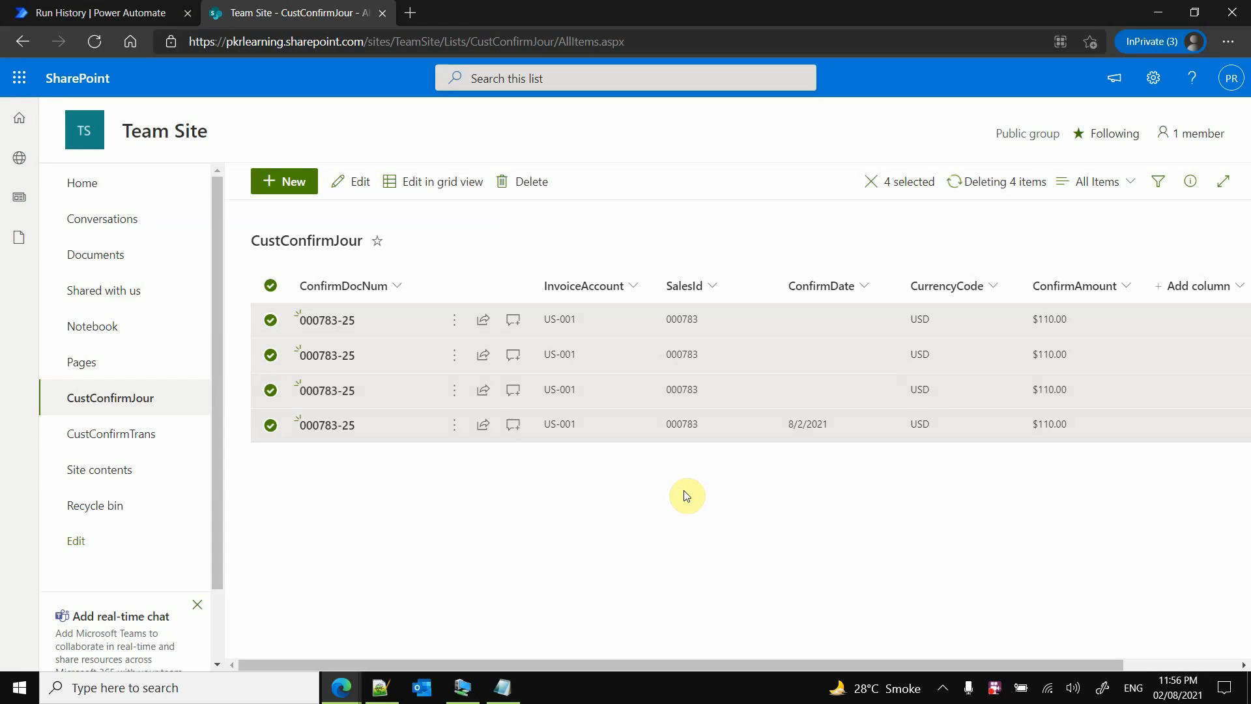
Return to the flow in Power Automate, reopen it for editing and test it with the trigger of the successful test from 38 seconds ago
{"action": "left_click", "coordinate": [123, 12]}
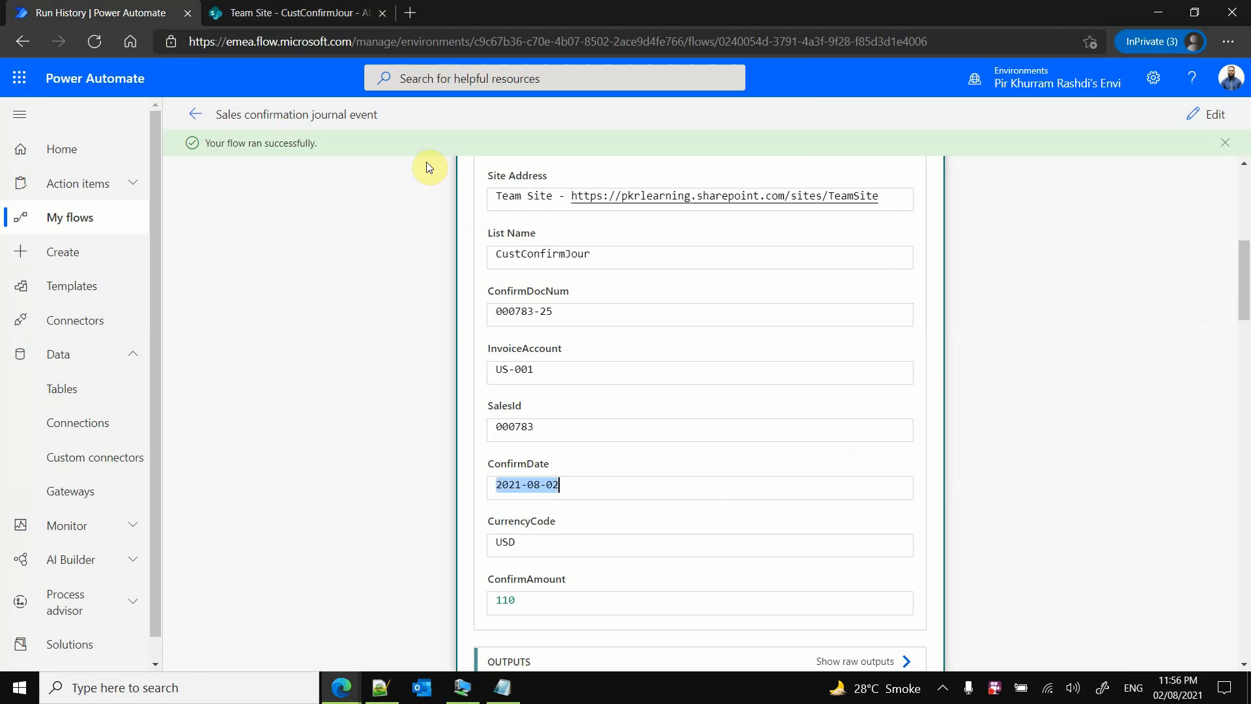
{"action": "scroll", "coordinate": [1229, 430], "scroll_direction": "up", "scroll_amount": 5}
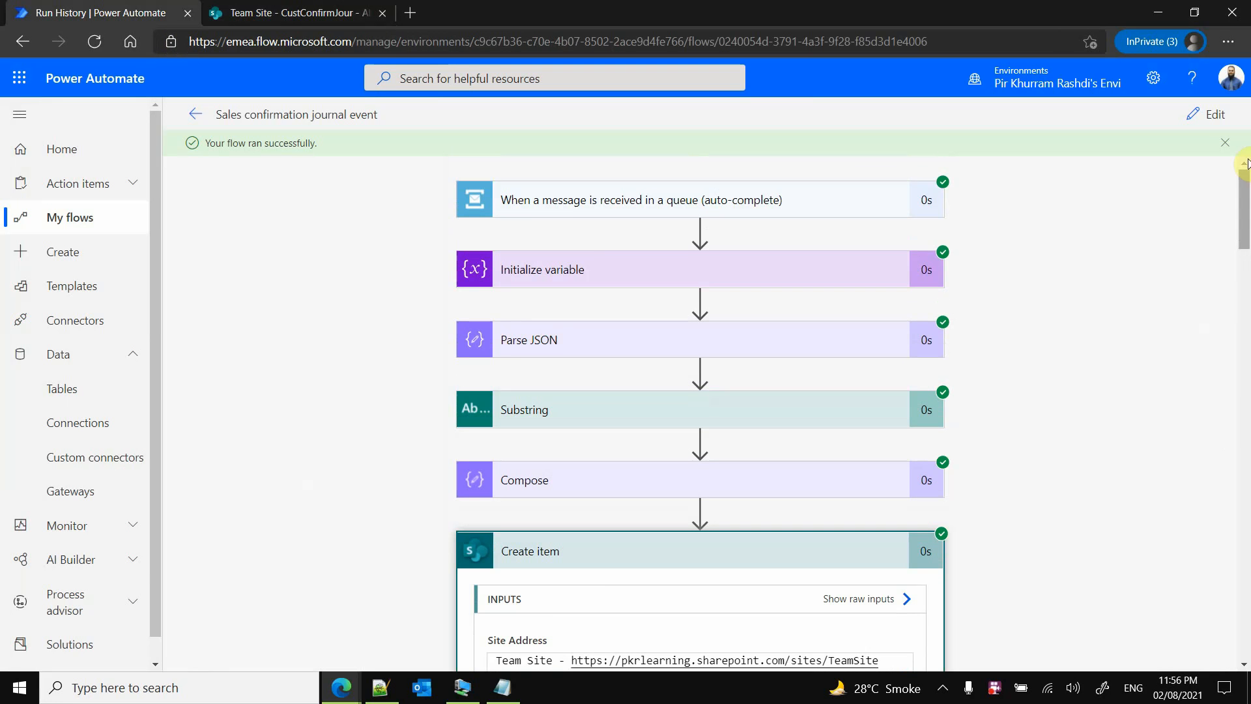
{"action": "left_click", "coordinate": [1210, 114]}
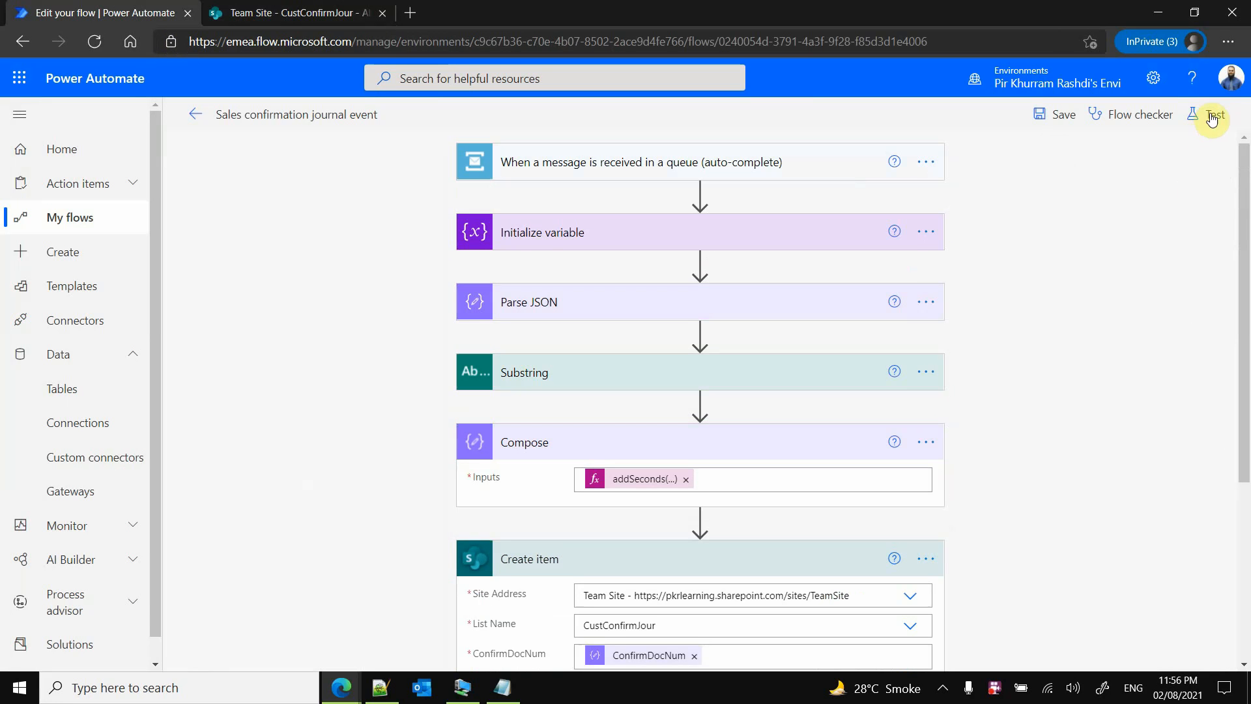
{"action": "left_click", "coordinate": [1210, 114]}
{"action": "left_click", "coordinate": [1001, 258]}
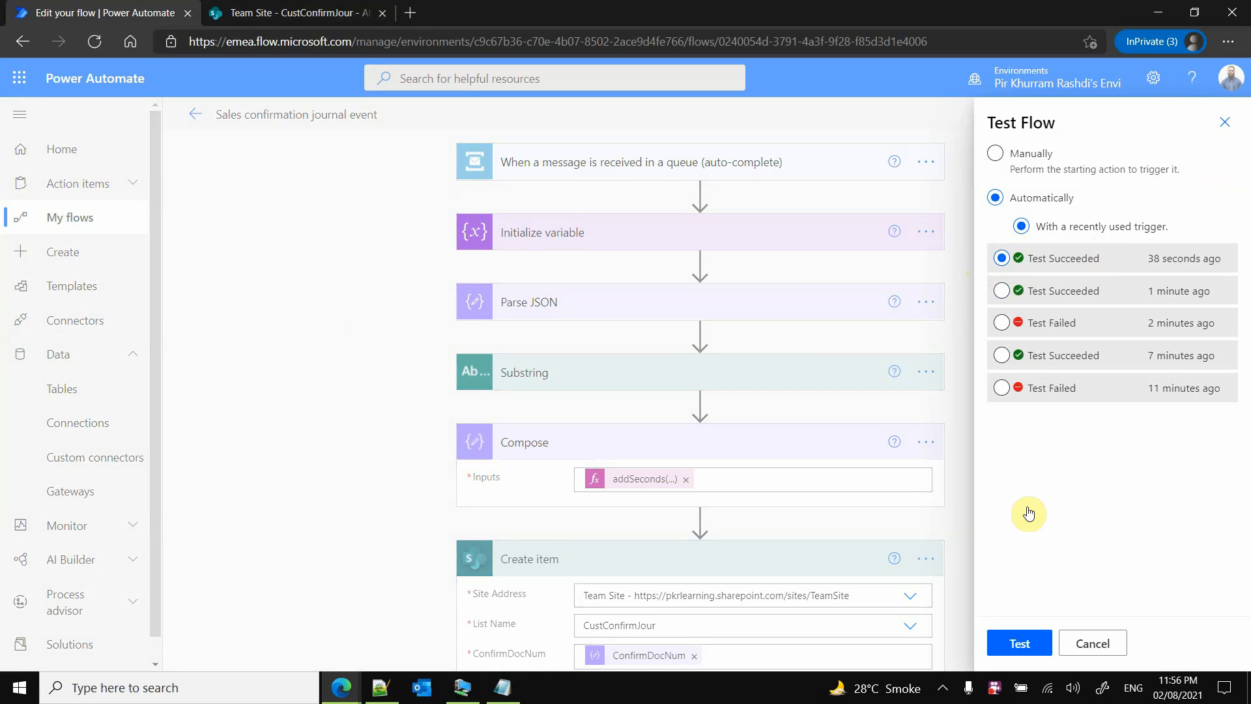
{"action": "left_click", "coordinate": [1032, 643]}
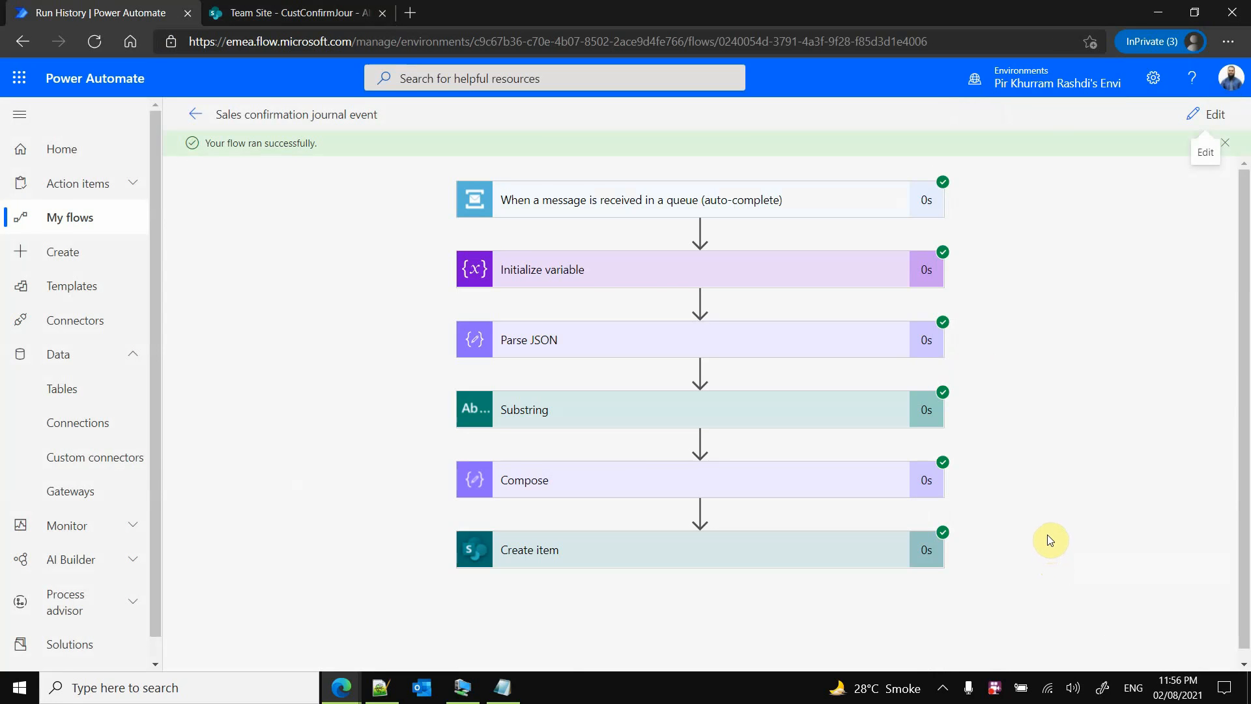
Check the new item in the SharePoint list CustConfirmJour and look at the columns of the CustConfirmTrans list
{"action": "left_click", "coordinate": [296, 12]}
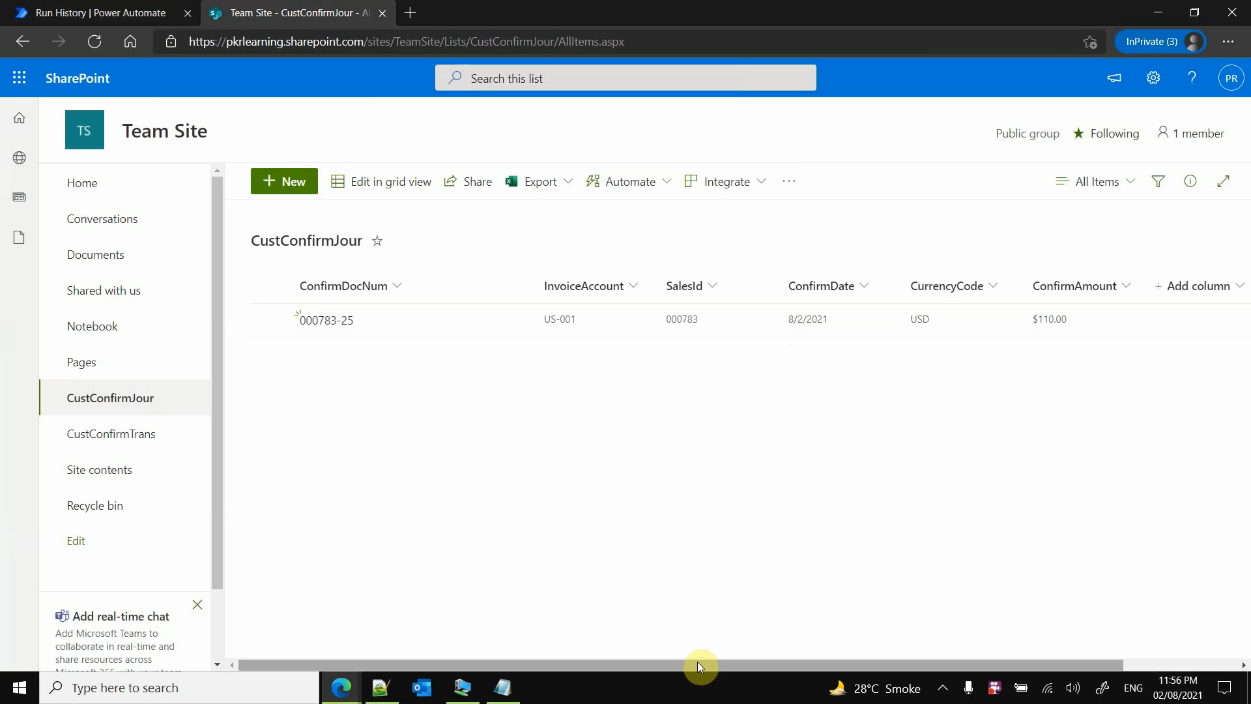
{"action": "left_click_drag", "start_coordinate": [697, 662], "coordinate": [523, 624]}
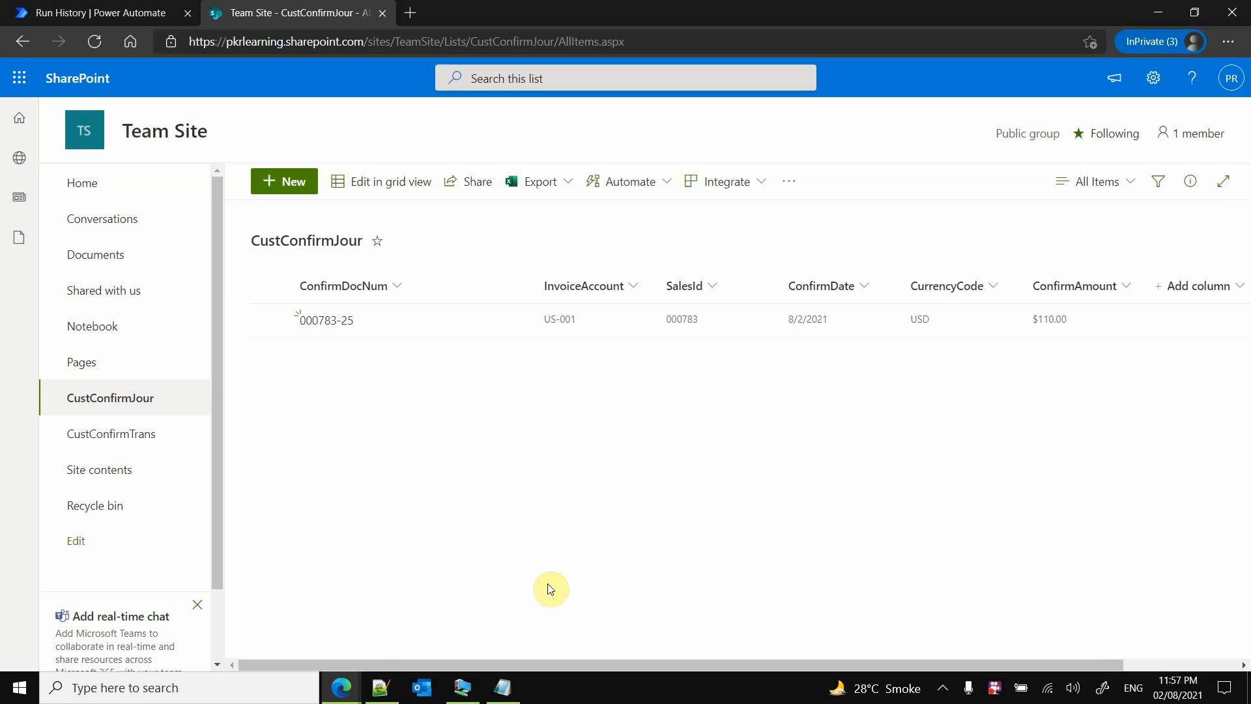
{"action": "left_click", "coordinate": [179, 448]}
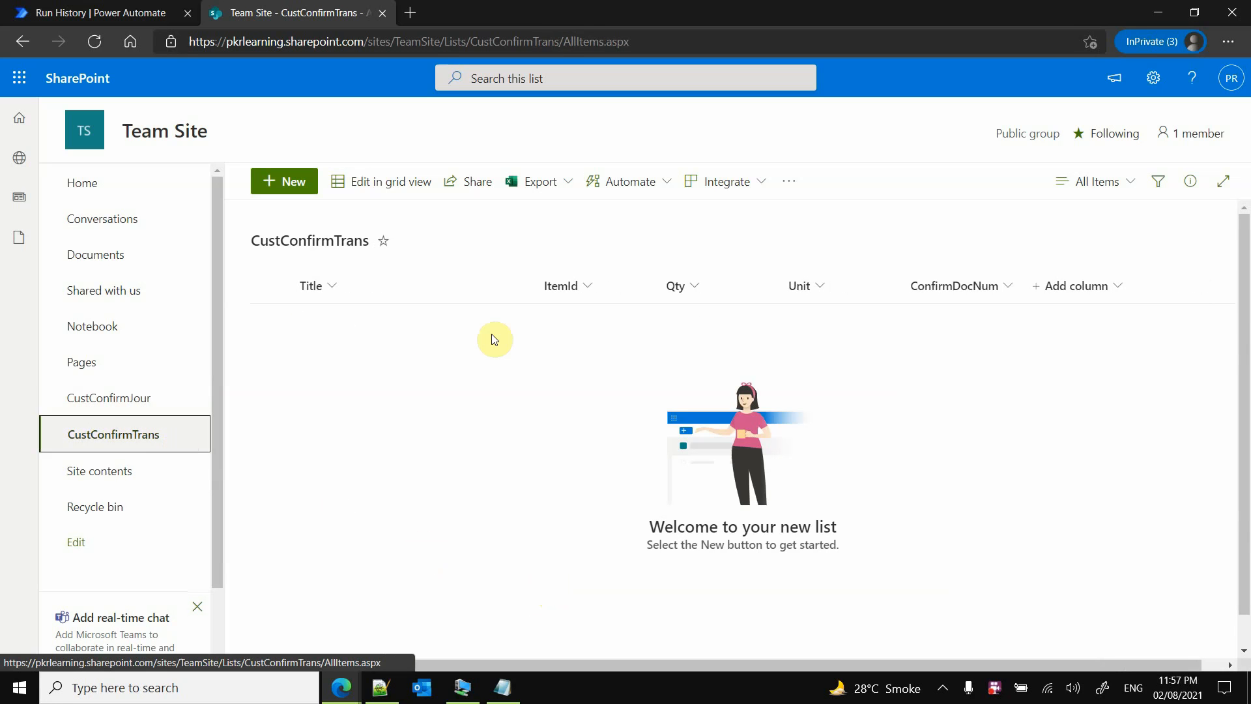
{"action": "left_click", "coordinate": [145, 396]}
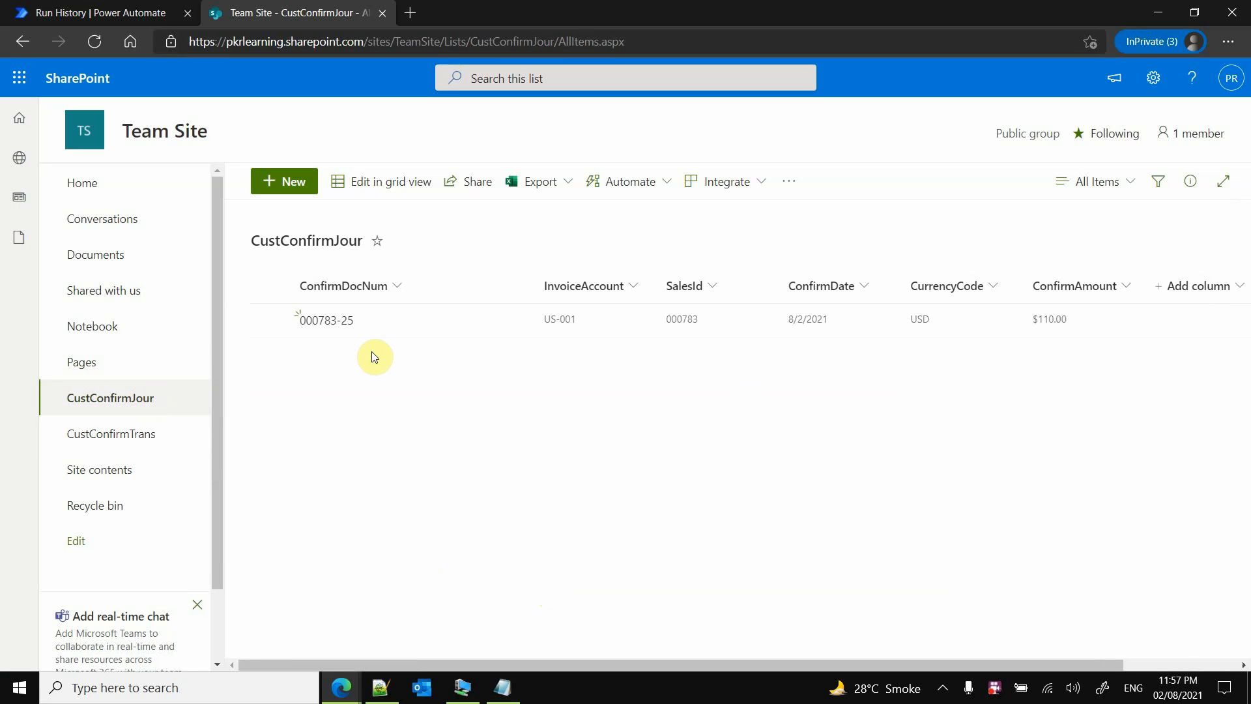
Delete the 000783-25 item from the CustConfirmJour list
{"action": "left_click", "coordinate": [265, 324]}
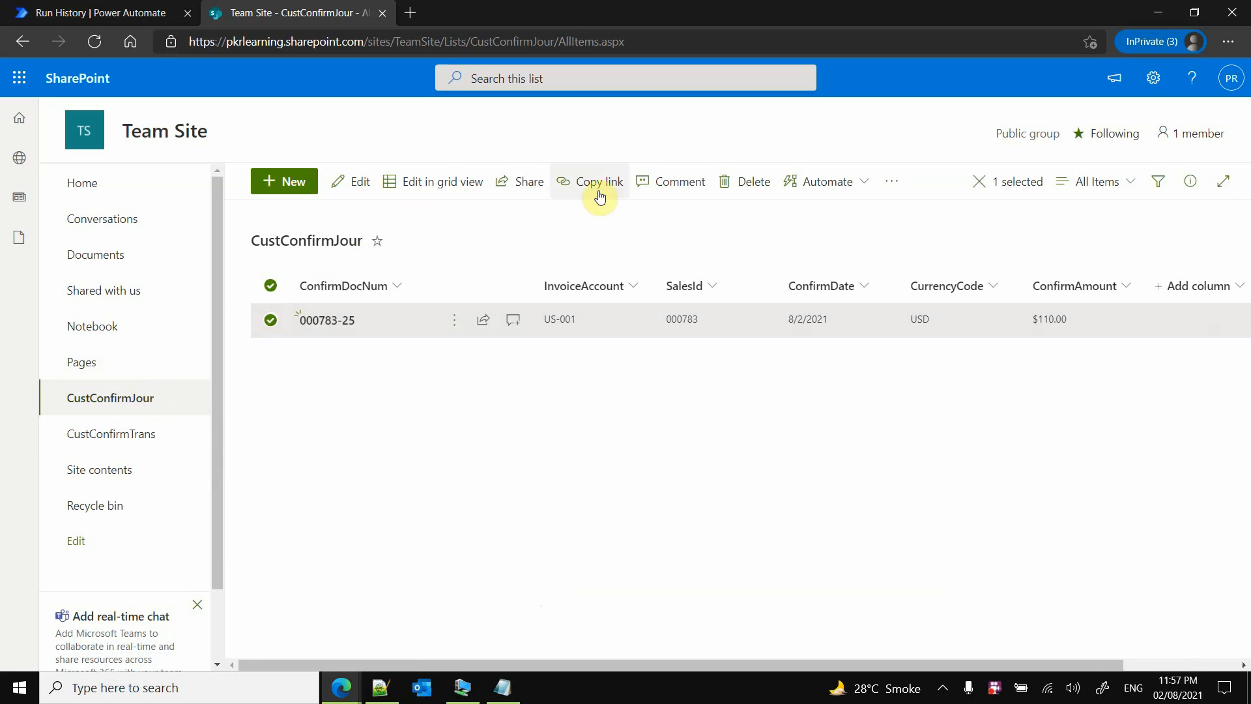
{"action": "left_click", "coordinate": [726, 189]}
{"action": "left_click", "coordinate": [637, 408]}
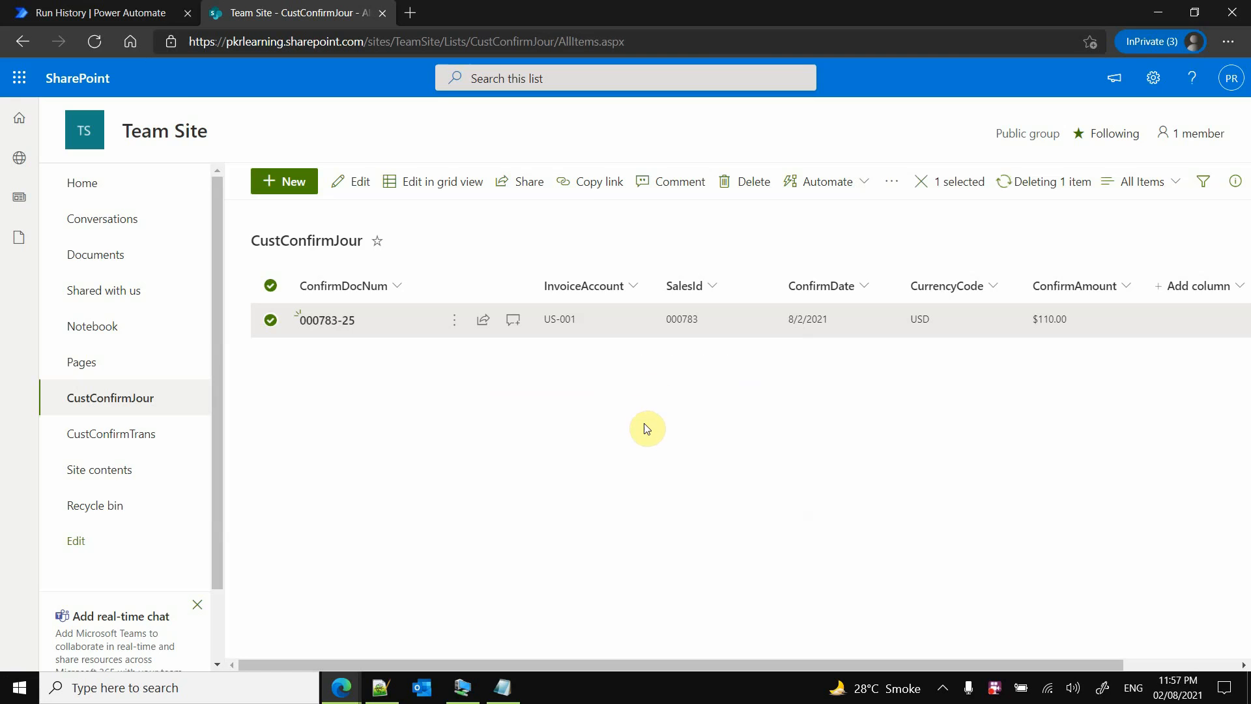
Switch back to the flow run in Power Automate and examine the inputs of its Create item action
{"action": "left_click", "coordinate": [131, 6]}
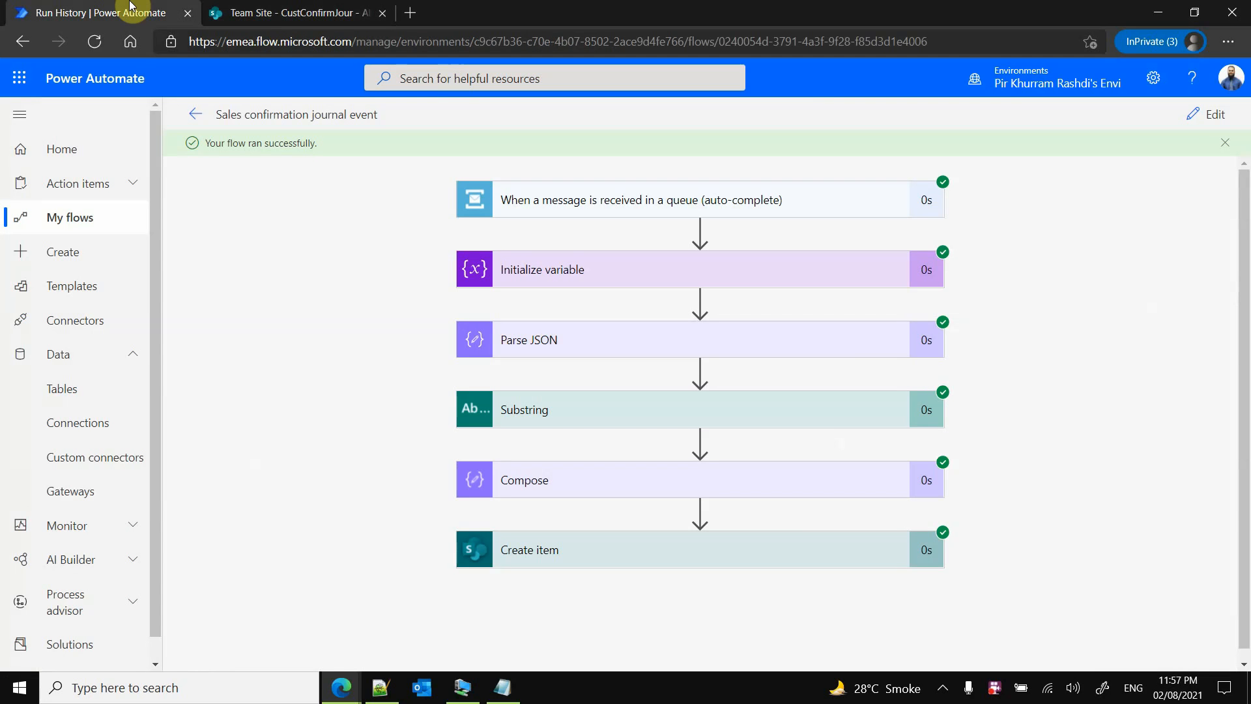
{"action": "scroll", "coordinate": [323, 414], "scroll_direction": "down", "scroll_amount": 1}
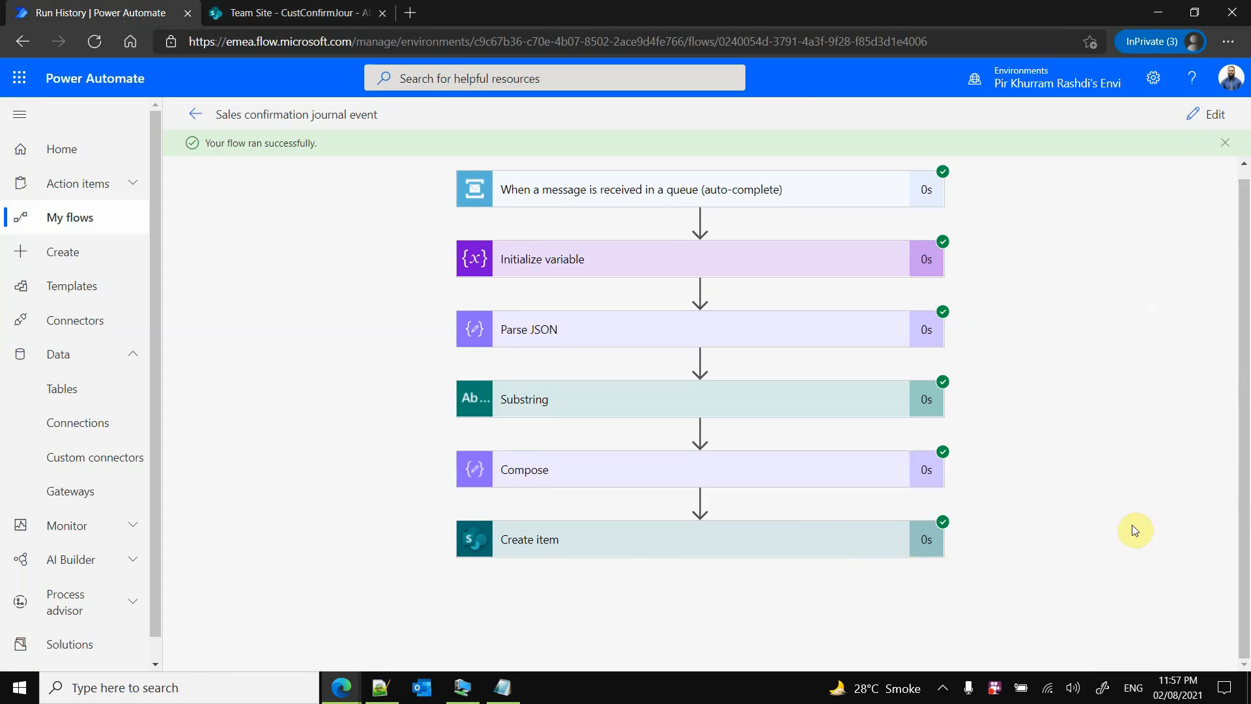
{"action": "left_click", "coordinate": [862, 552]}
{"action": "scroll", "coordinate": [1032, 529], "scroll_direction": "down", "scroll_amount": 2}
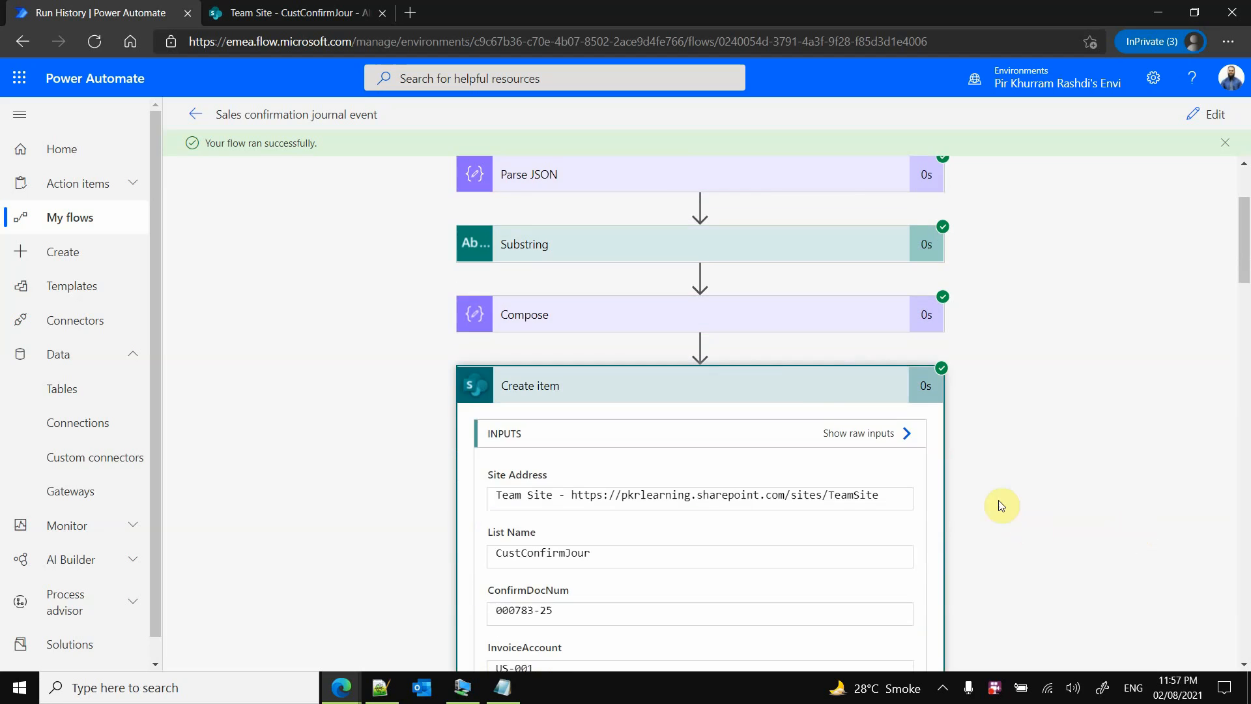
Reopen the flow for editing and add an Apply to each control after the Create item action
{"action": "left_click", "coordinate": [1211, 118]}
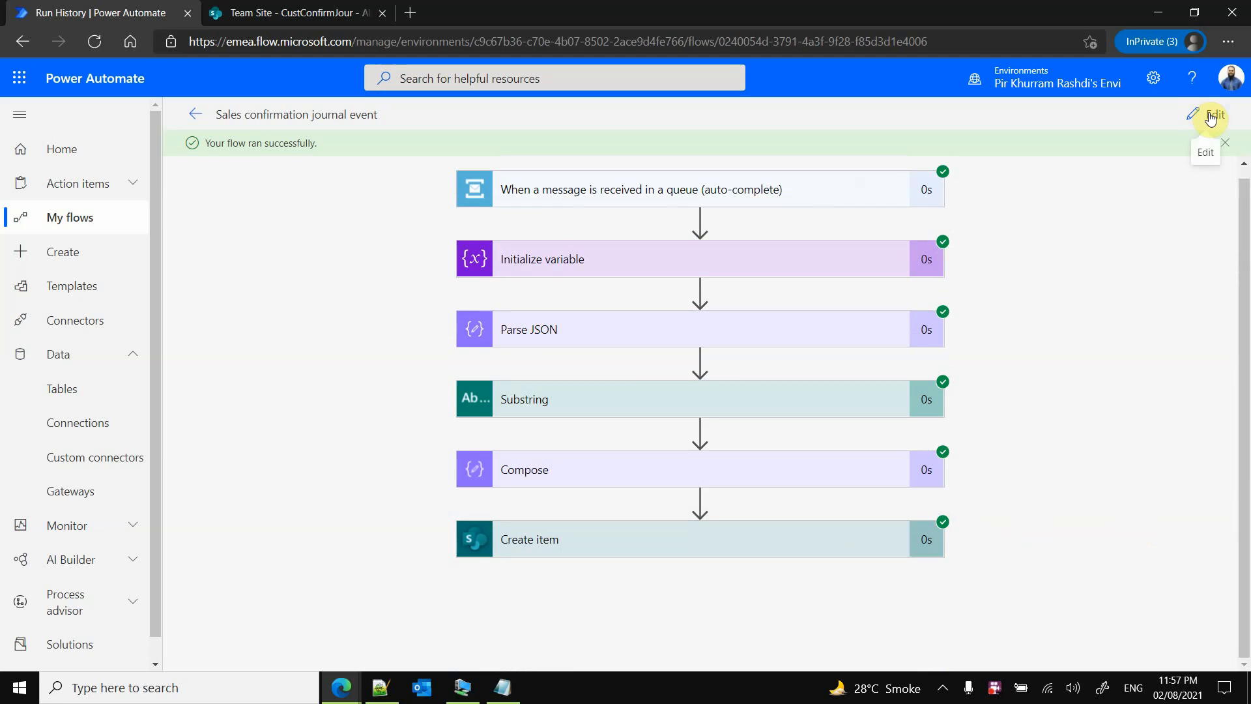
{"action": "scroll", "coordinate": [1131, 363], "scroll_direction": "down", "scroll_amount": 4}
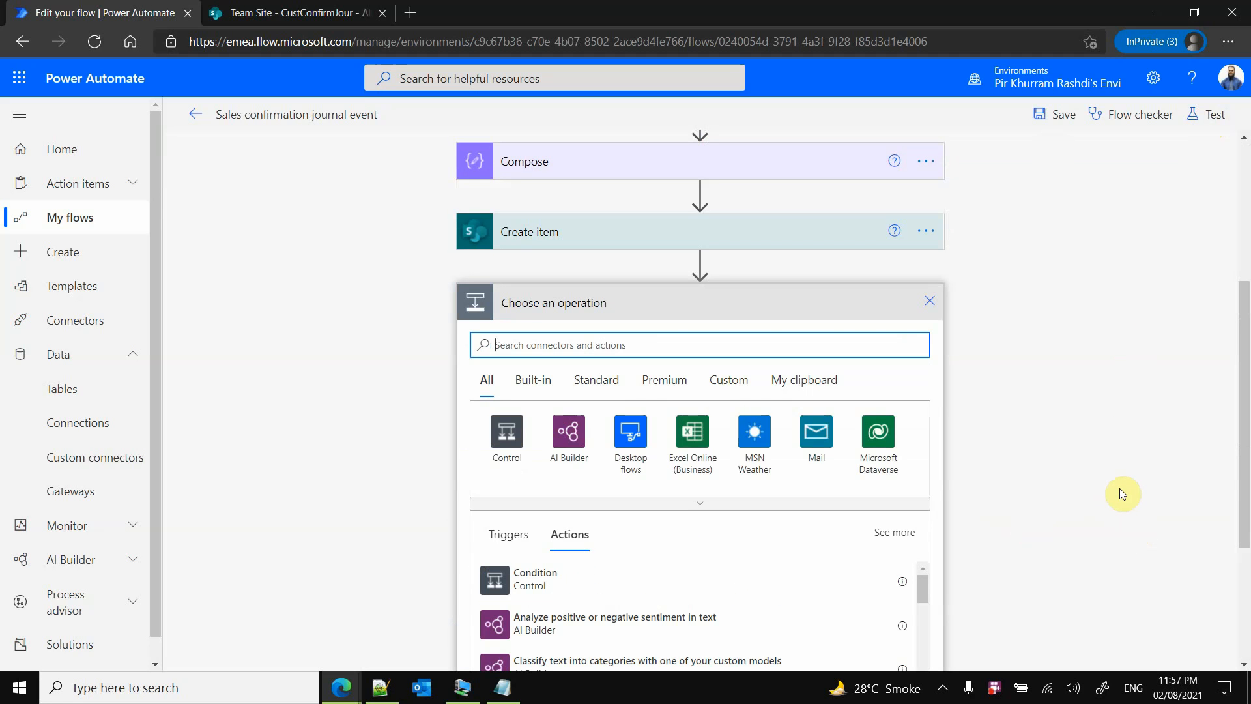
{"action": "type", "text": "each"}
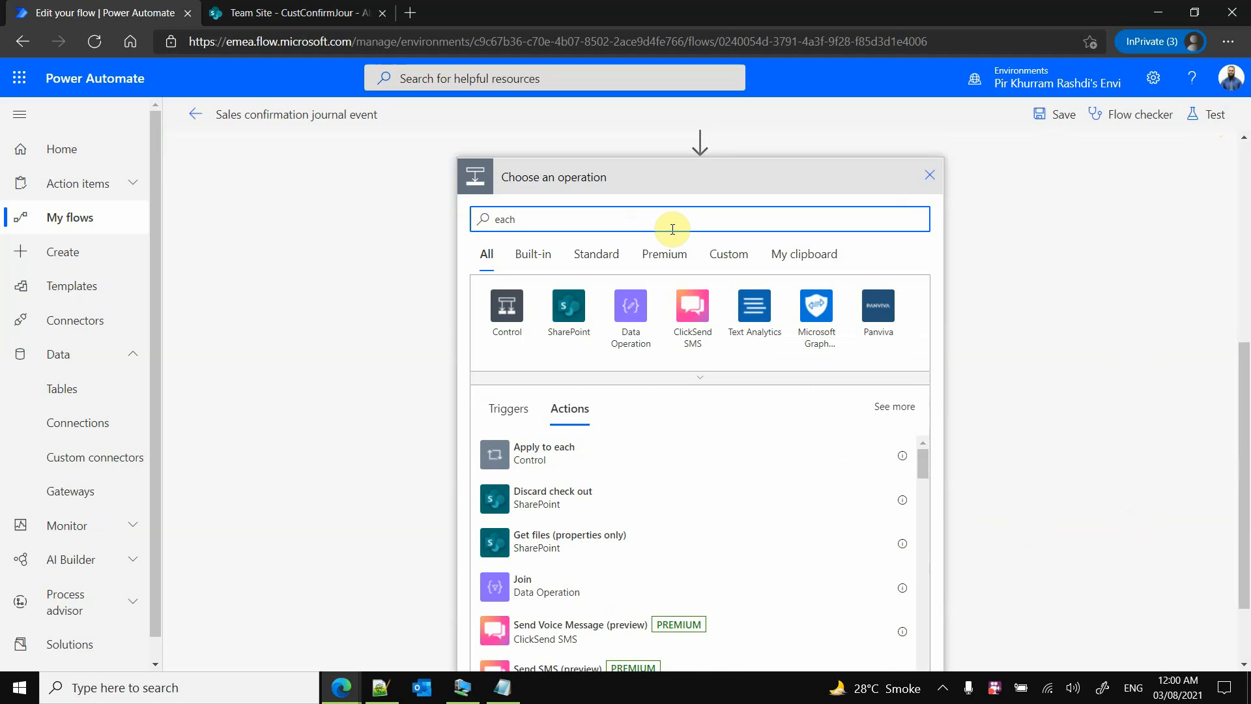
{"action": "left_click", "coordinate": [589, 456]}
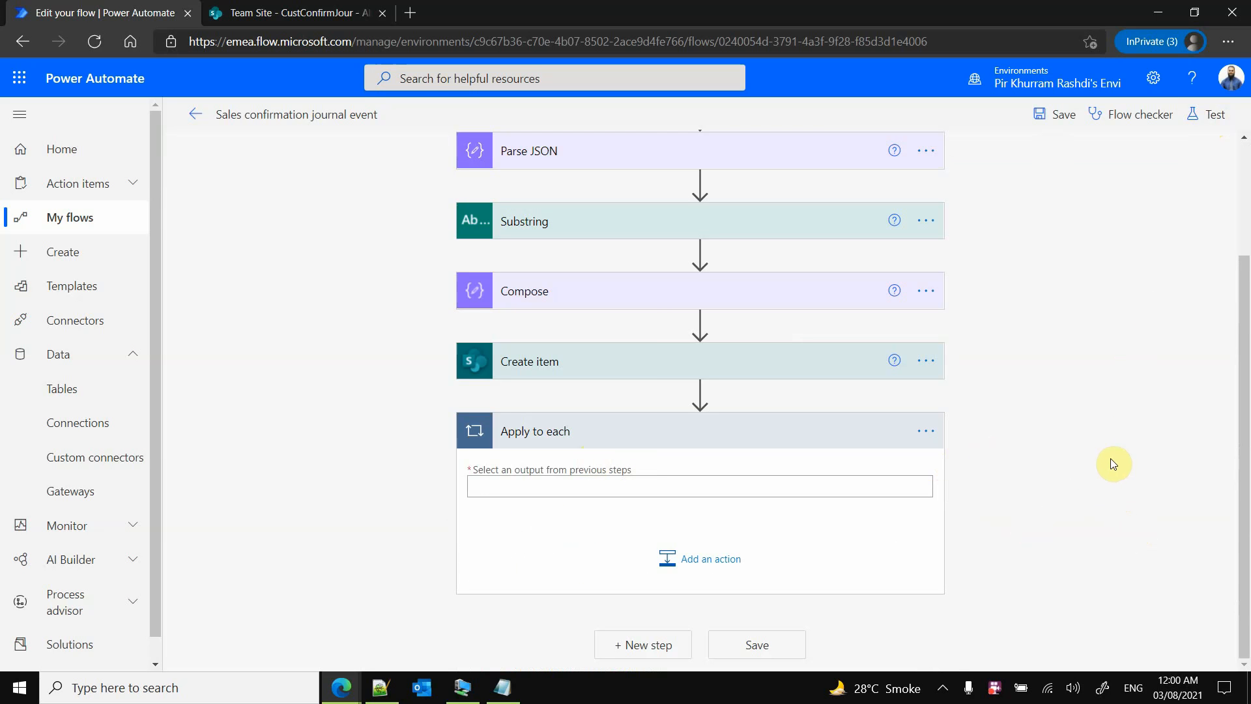
Set the Apply to each input to the SalesLines output from Parse JSON
{"action": "left_click", "coordinate": [646, 488]}
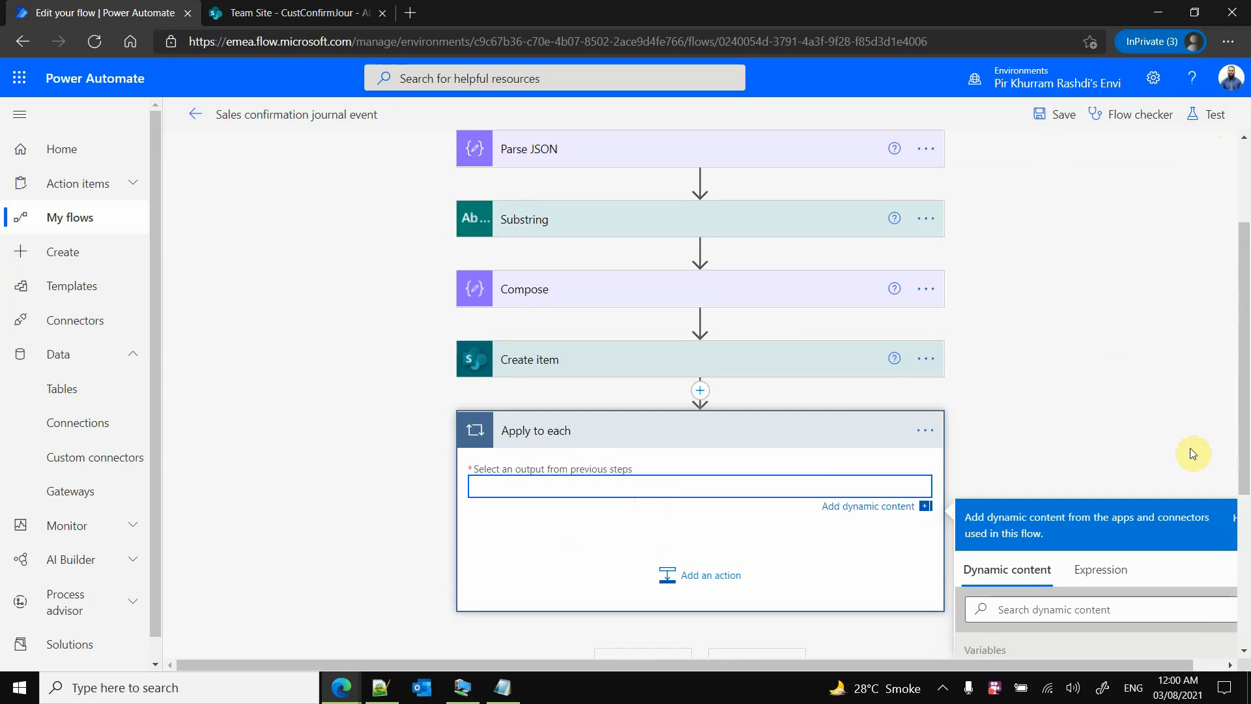
{"action": "left_click_drag", "start_coordinate": [1244, 316], "coordinate": [1247, 428]}
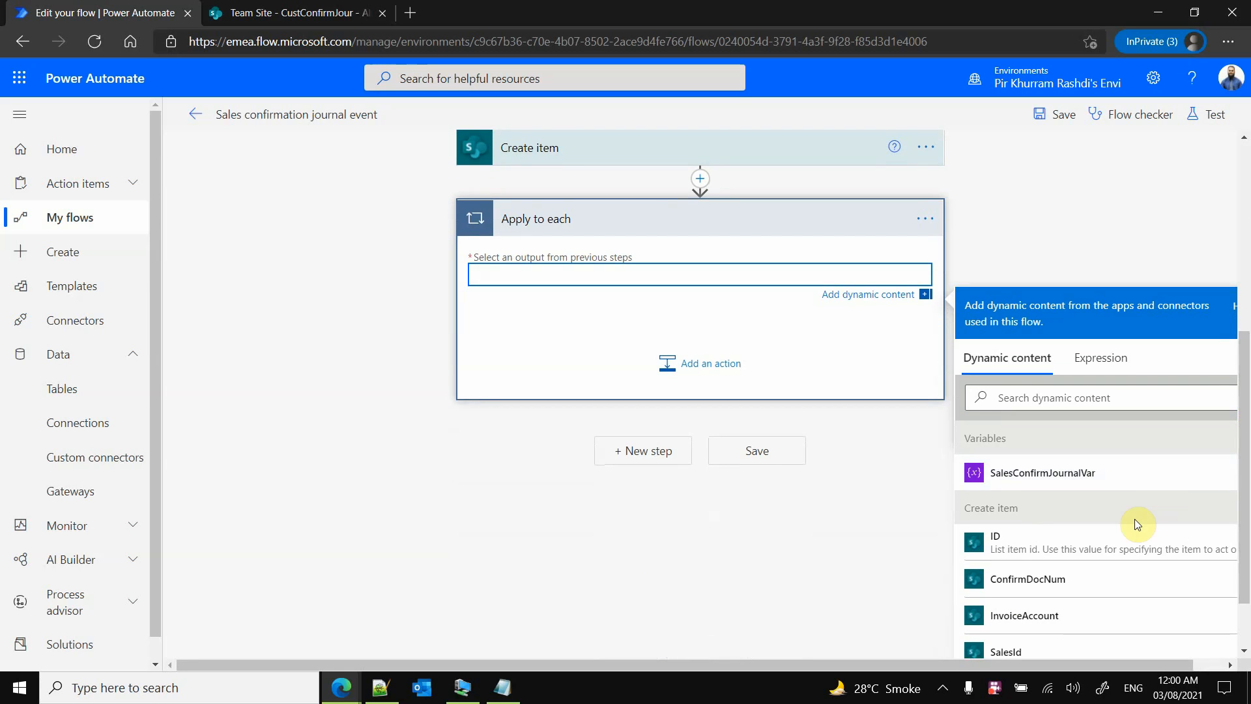
{"action": "scroll", "coordinate": [1135, 523], "scroll_direction": "down", "scroll_amount": 2}
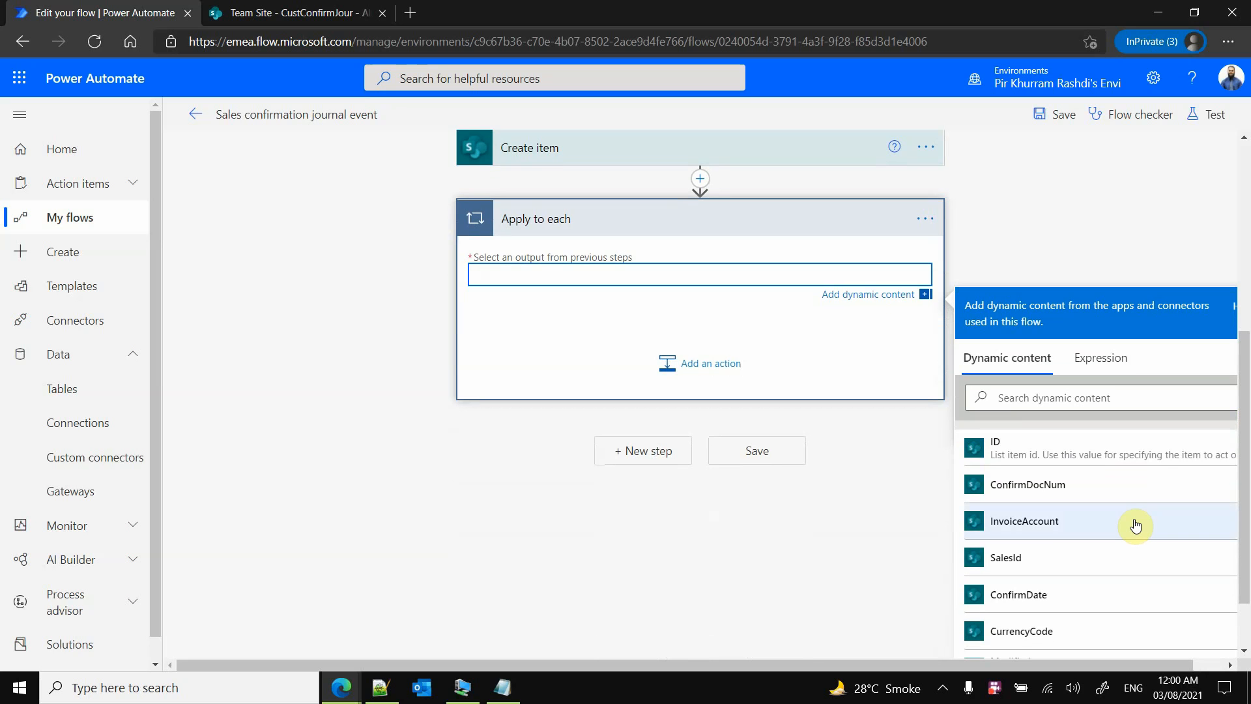
{"action": "scroll", "coordinate": [1135, 524], "scroll_direction": "down", "scroll_amount": 2}
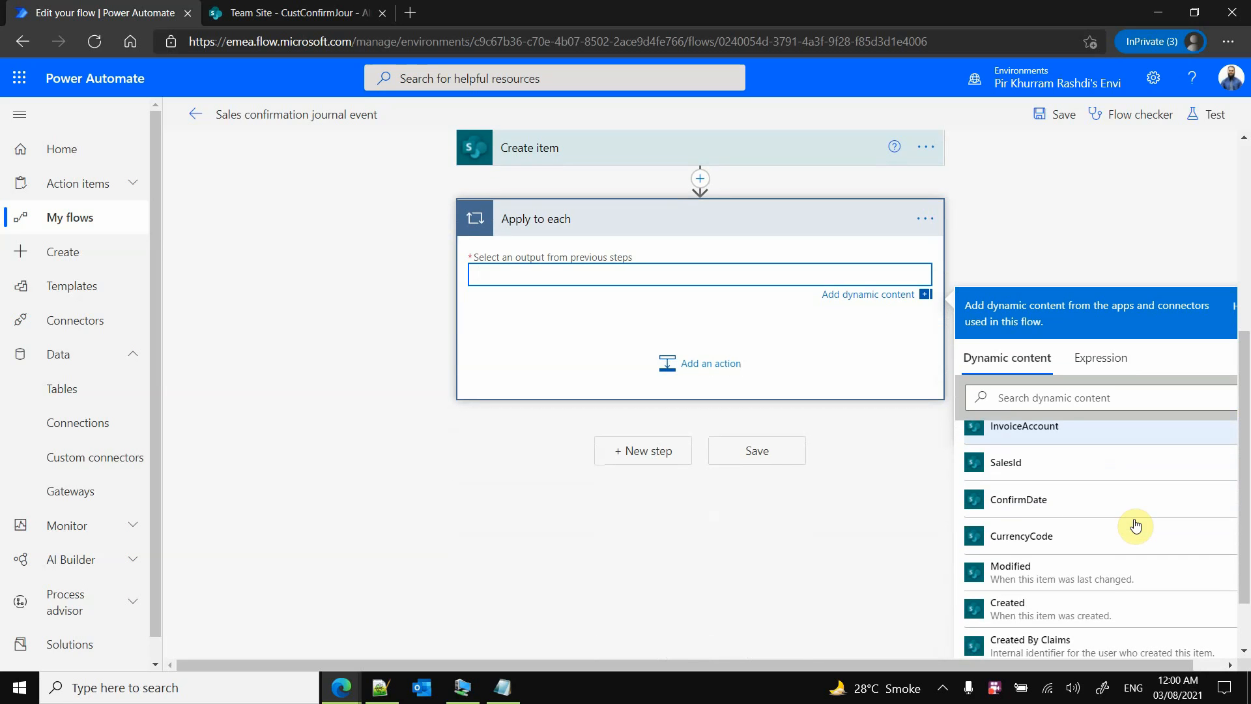
{"action": "scroll", "coordinate": [1135, 524], "scroll_direction": "down", "scroll_amount": 4}
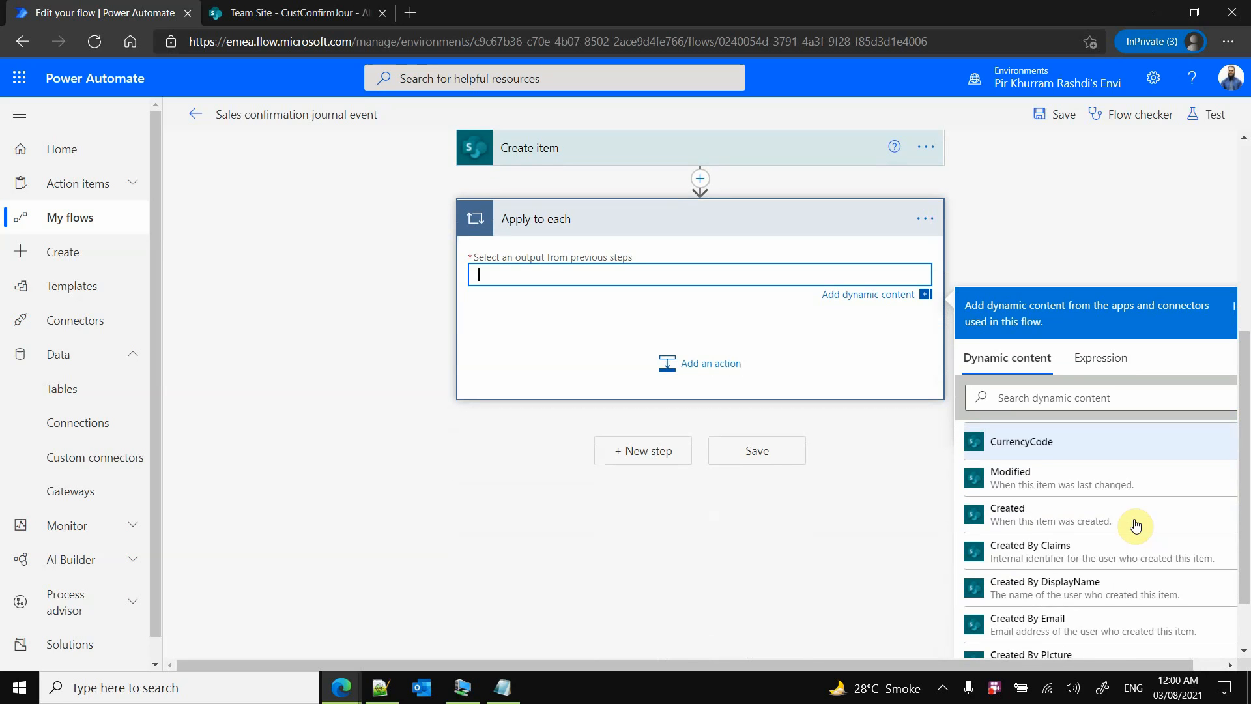
{"action": "left_click", "coordinate": [1069, 396]}
{"action": "type", "text": "saleslin"}
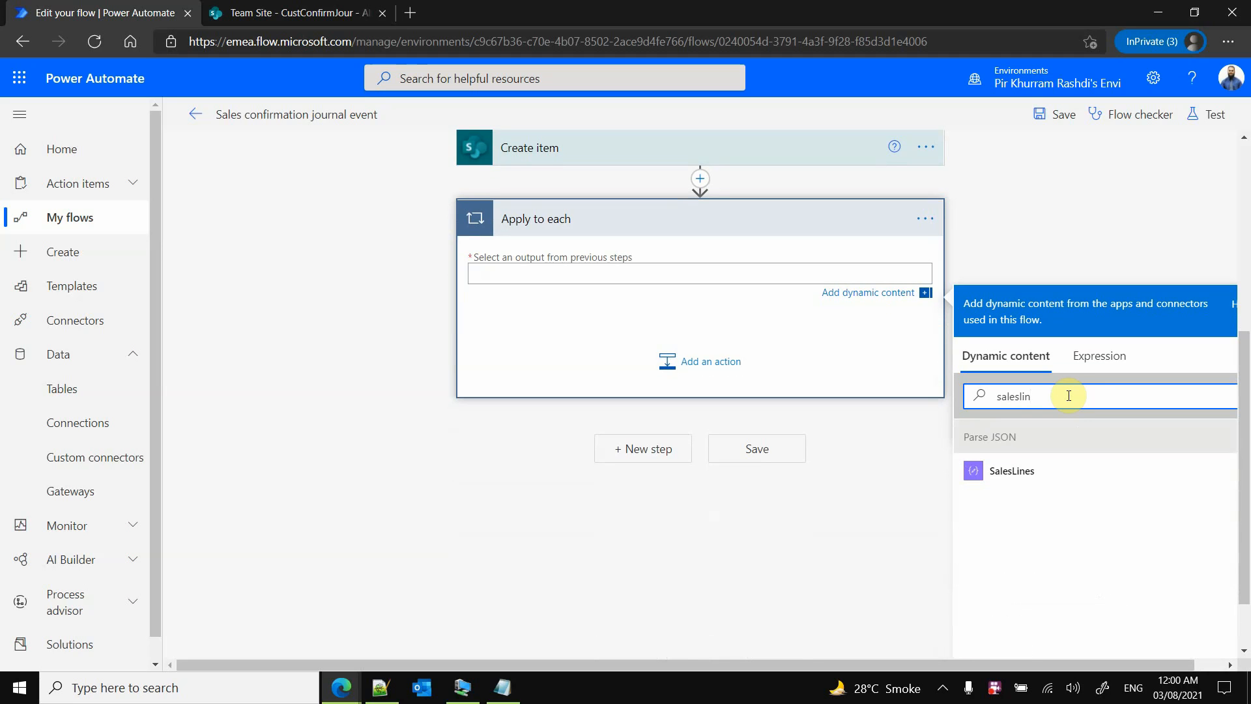
{"action": "left_click", "coordinate": [1043, 469]}
Add a SharePoint Create item action inside the Apply to each loop
{"action": "left_click", "coordinate": [731, 370]}
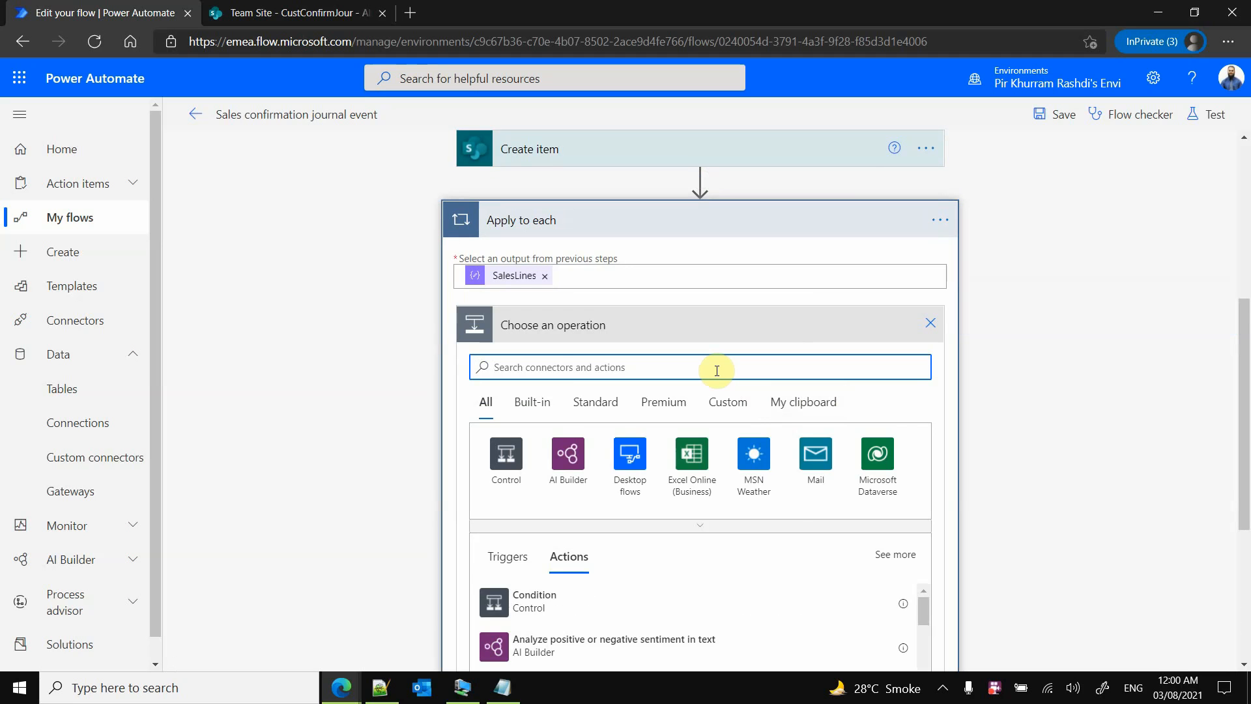
{"action": "type", "text": "insert"}
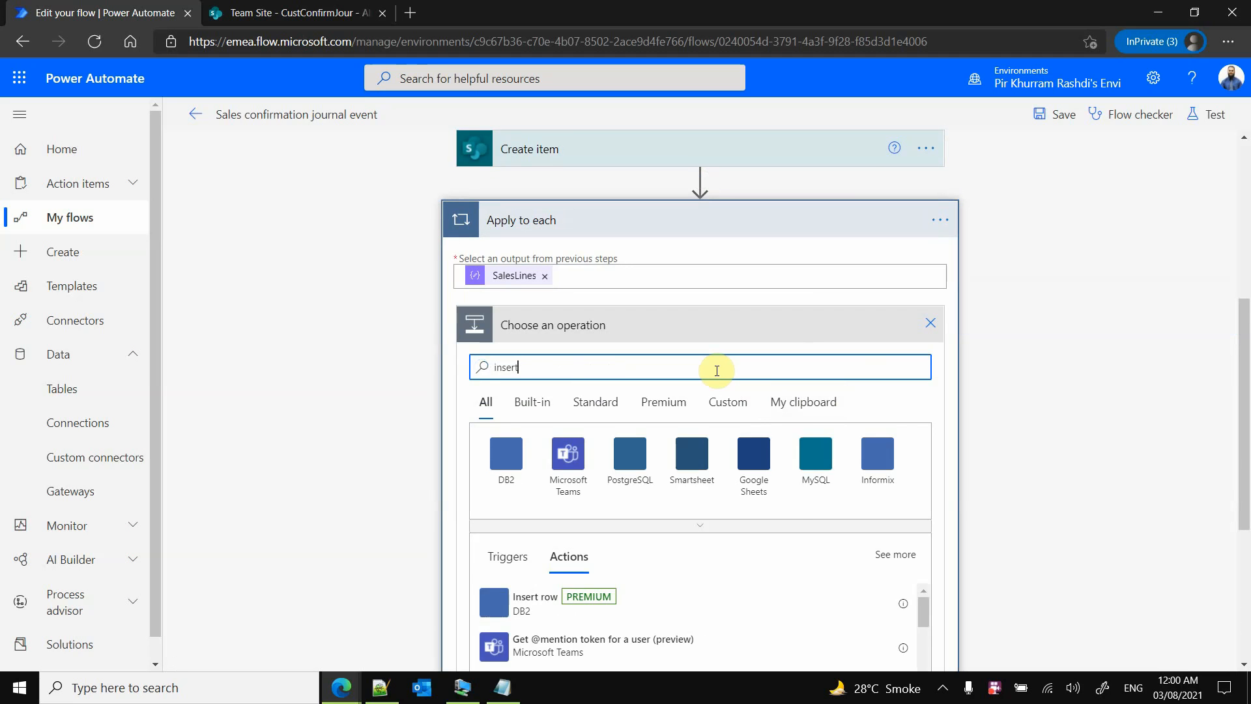
{"action": "key", "text": "BackSpace"}
{"action": "key", "text": "BackSpace"}
{"action": "key", "text": "BackSpace"}
{"action": "key", "text": "BackSpace"}
{"action": "key", "text": "BackSpace"}
{"action": "type", "text": "add"}
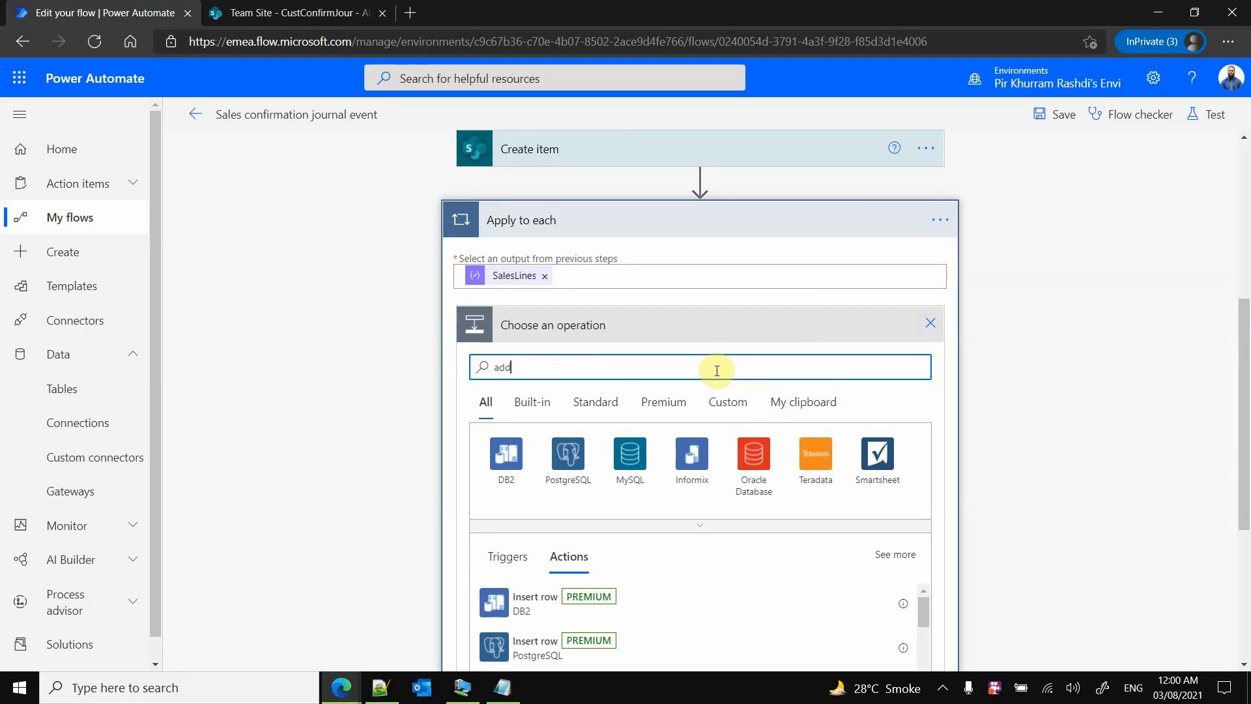
{"action": "type", "text": " item"}
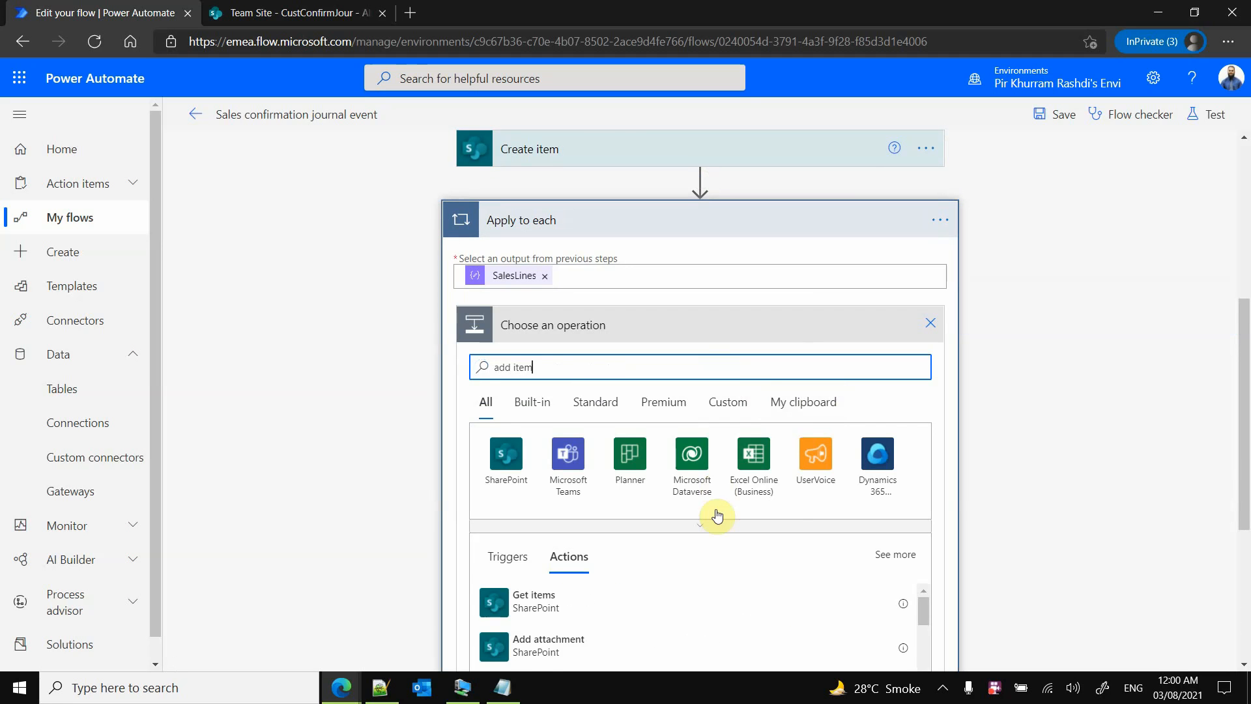
{"action": "scroll", "coordinate": [714, 512], "scroll_direction": "down", "scroll_amount": 3}
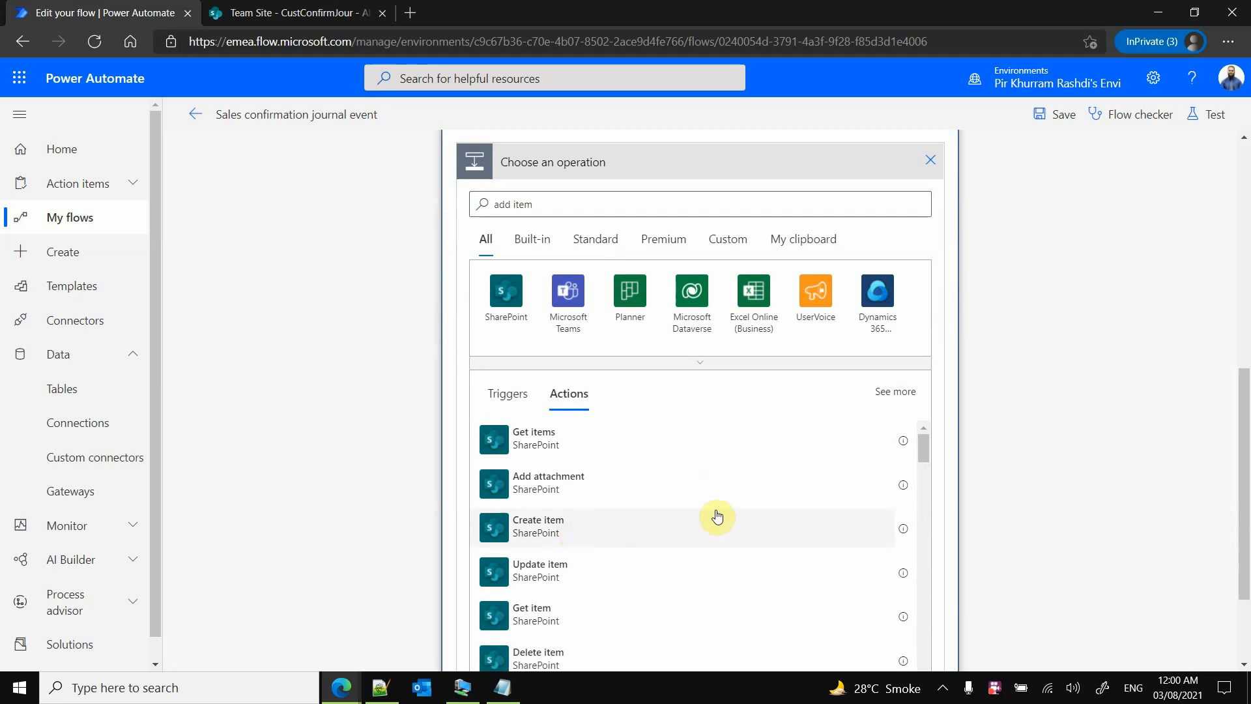
{"action": "left_click", "coordinate": [574, 529]}
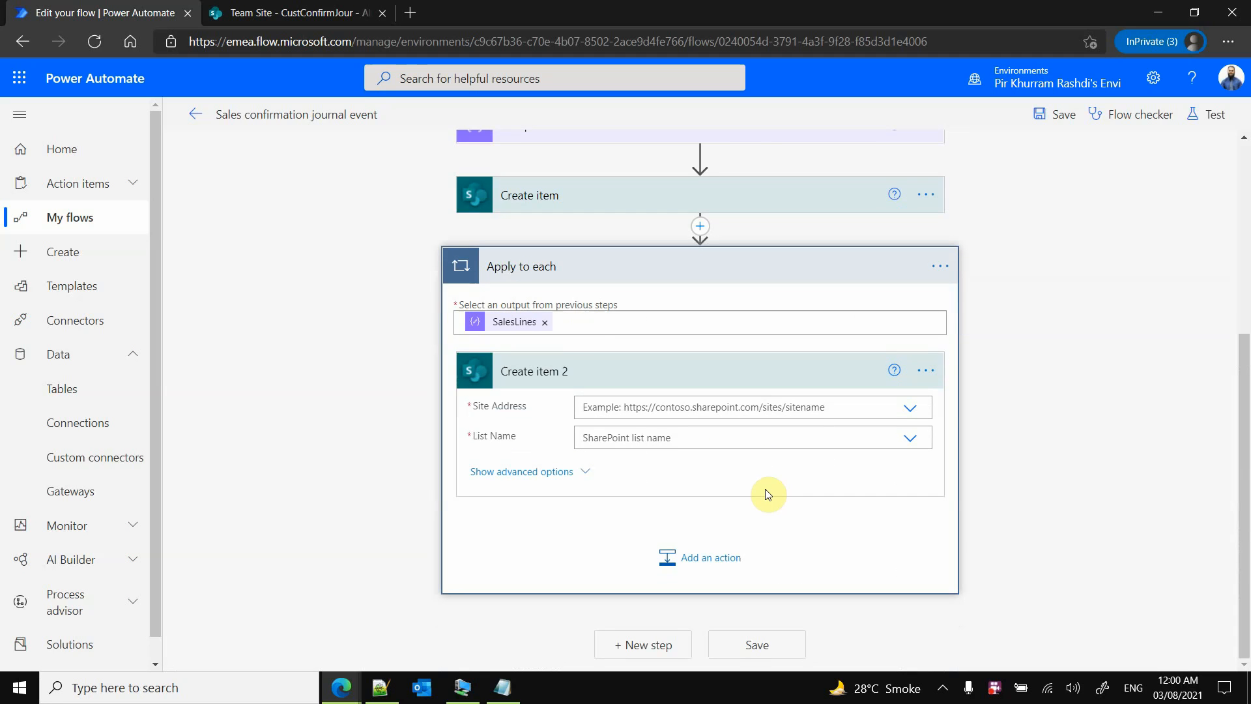
Point the Create item 2 action to the Team Site address and the CustConfirmTrans list
{"action": "left_click", "coordinate": [909, 411]}
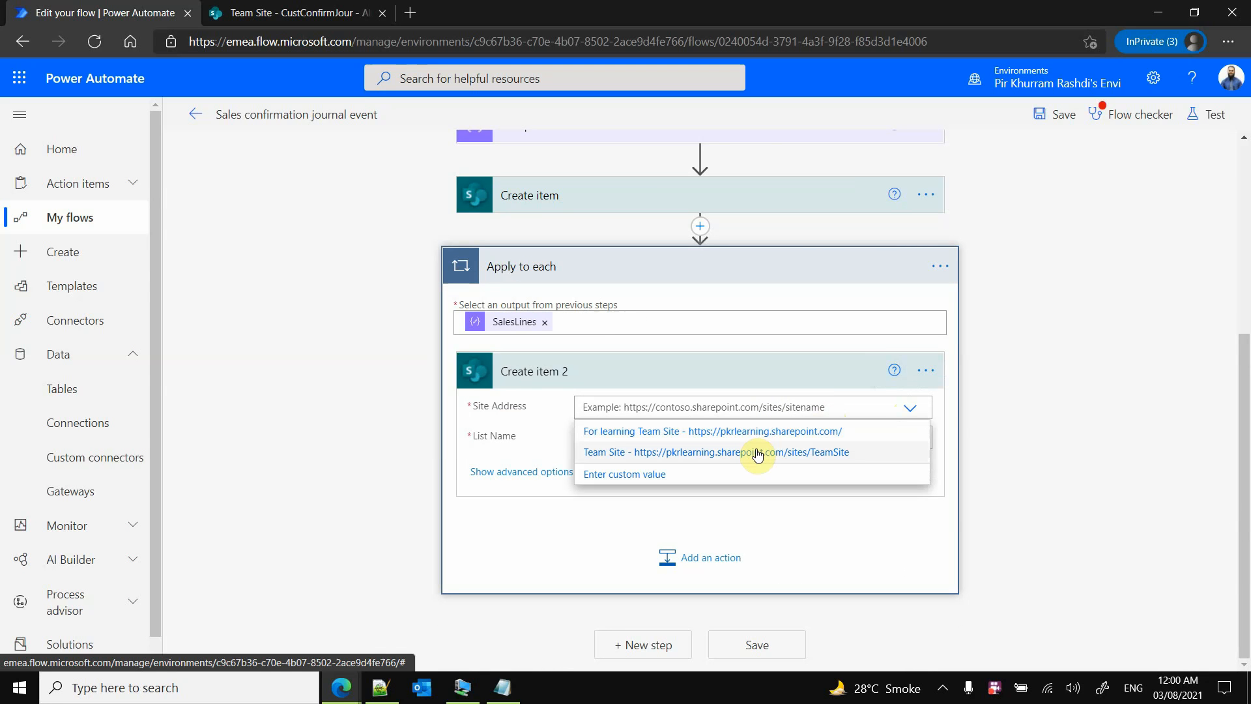
{"action": "left_click", "coordinate": [757, 453]}
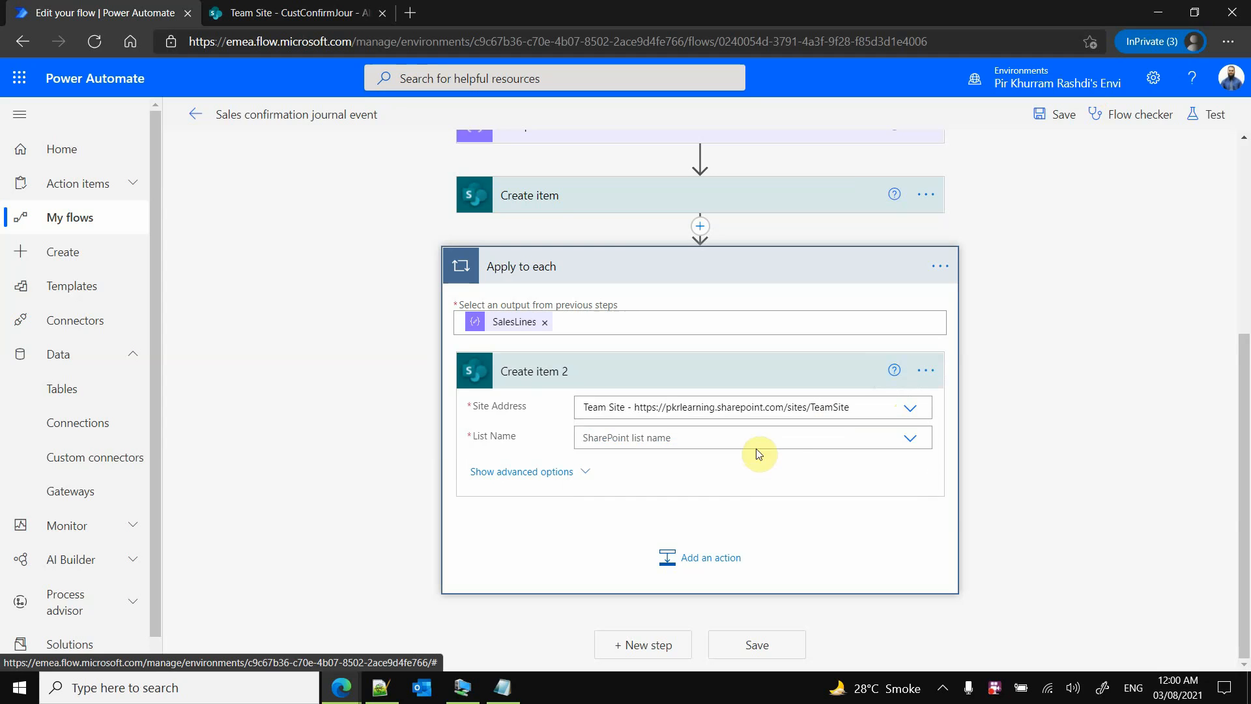
{"action": "left_click", "coordinate": [910, 443]}
{"action": "left_click", "coordinate": [707, 483]}
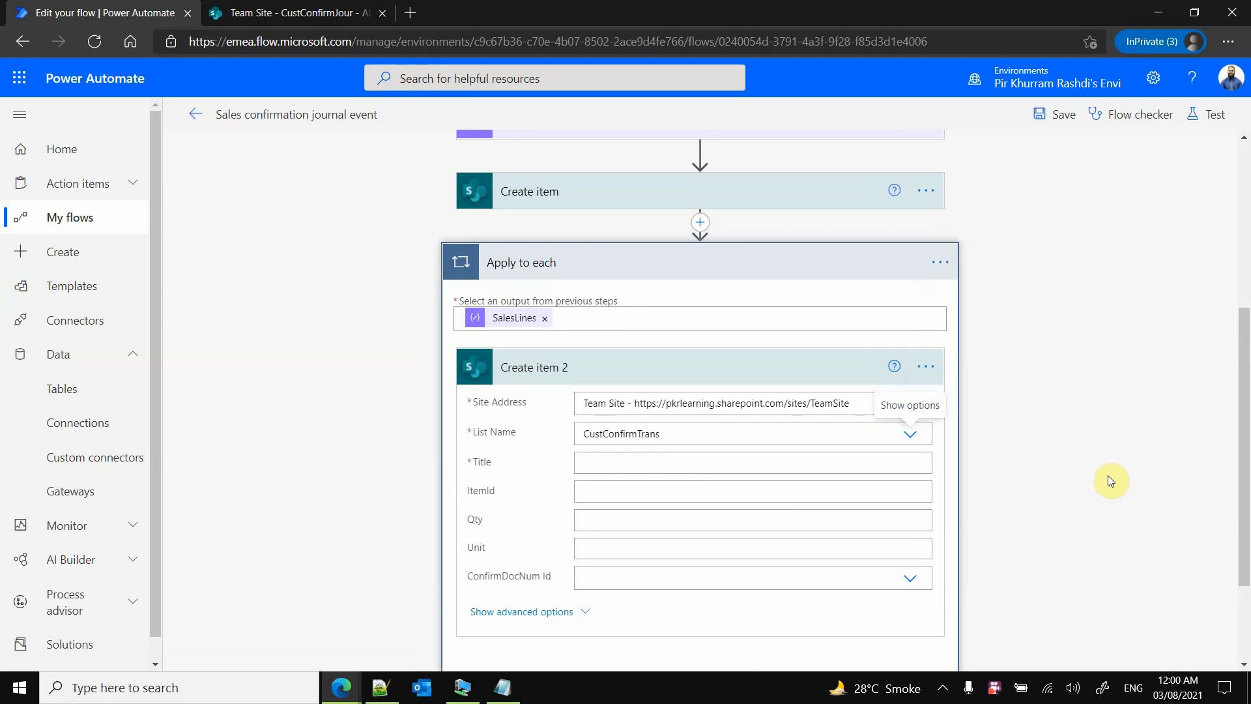
Fill the ItemId field of Create item 2 with the ItemId dynamic content from Parse JSON
{"action": "scroll", "coordinate": [1108, 481], "scroll_direction": "down", "scroll_amount": 2}
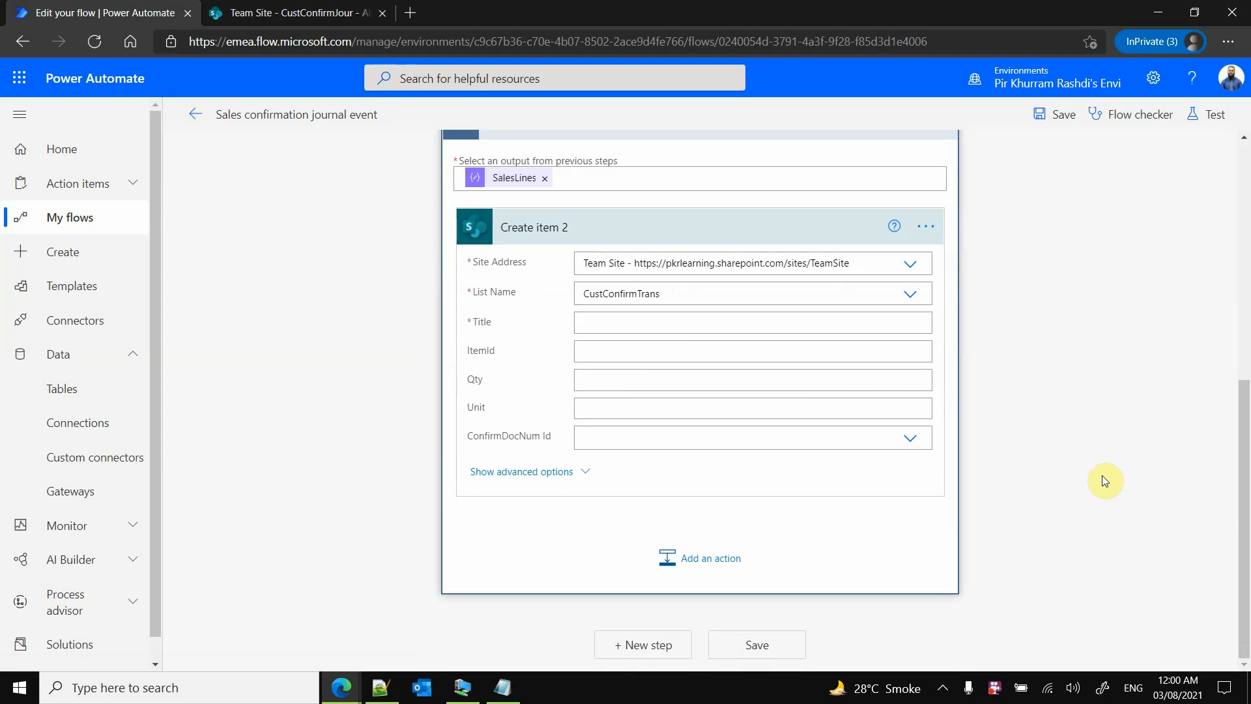
{"action": "left_click", "coordinate": [604, 349]}
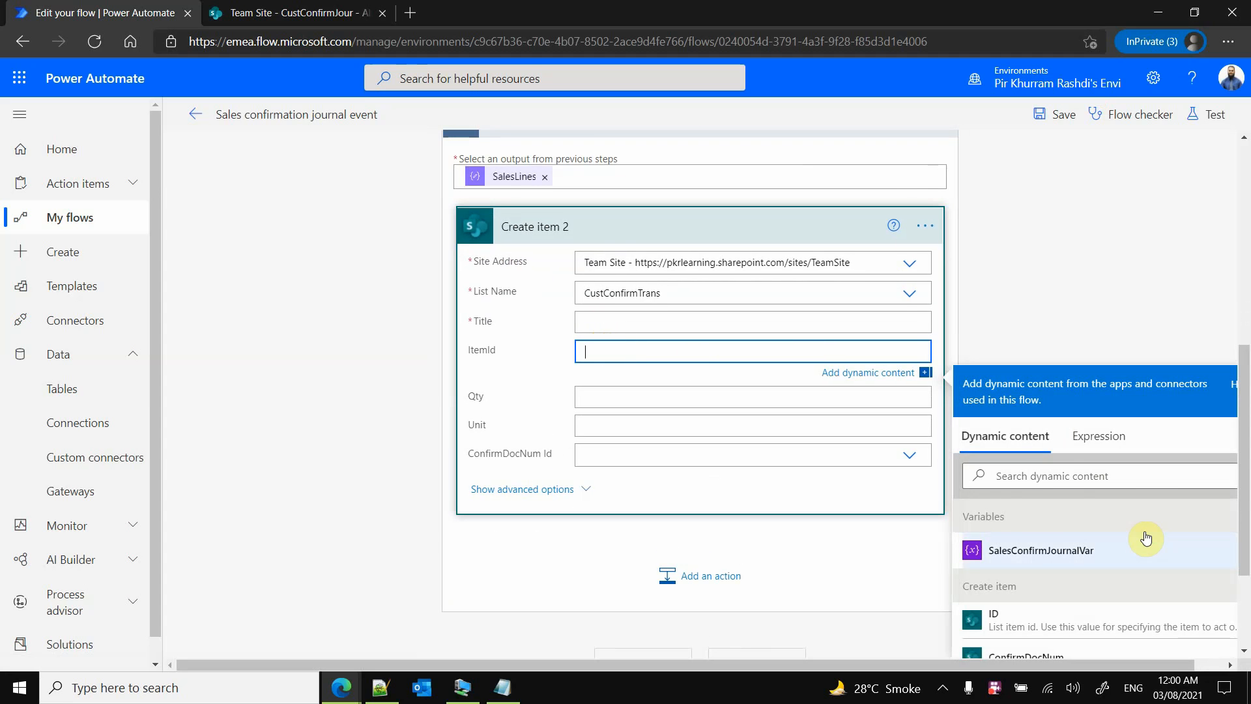
{"action": "scroll", "coordinate": [1145, 534], "scroll_direction": "down", "scroll_amount": 2}
{"action": "scroll", "coordinate": [1245, 457], "scroll_direction": "down", "scroll_amount": 2}
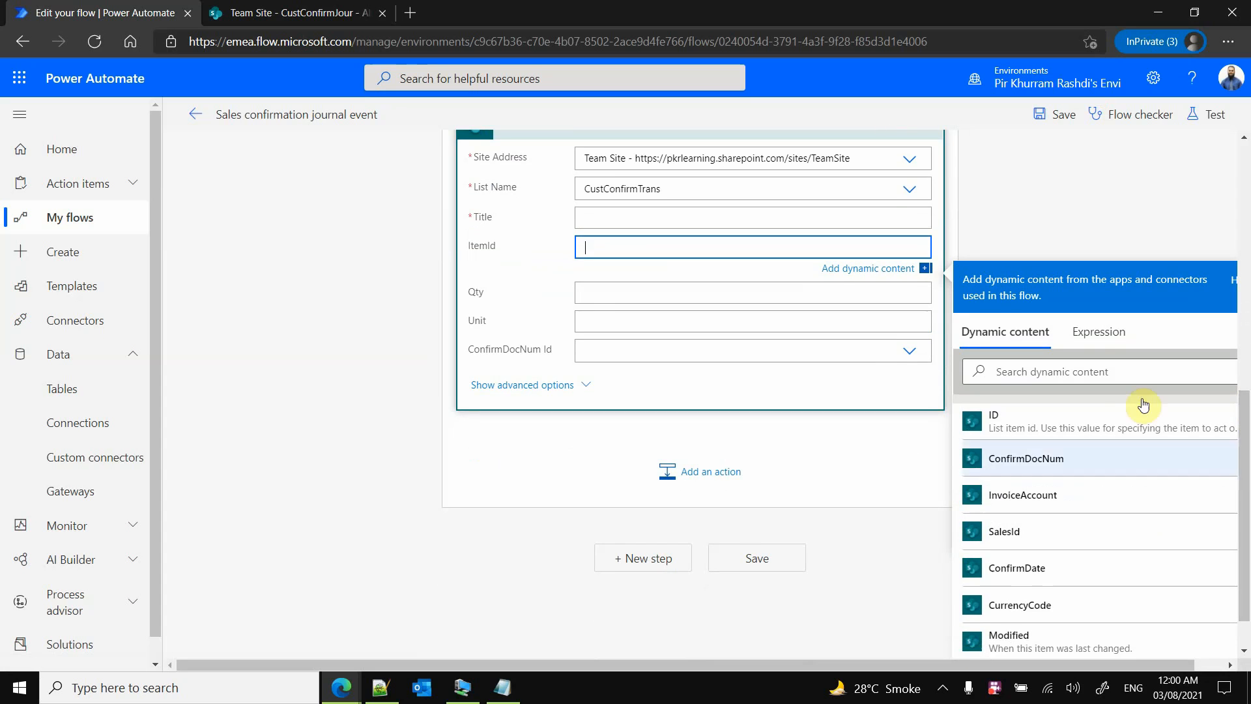
{"action": "left_click", "coordinate": [1098, 369]}
{"action": "type", "text": "itemid"}
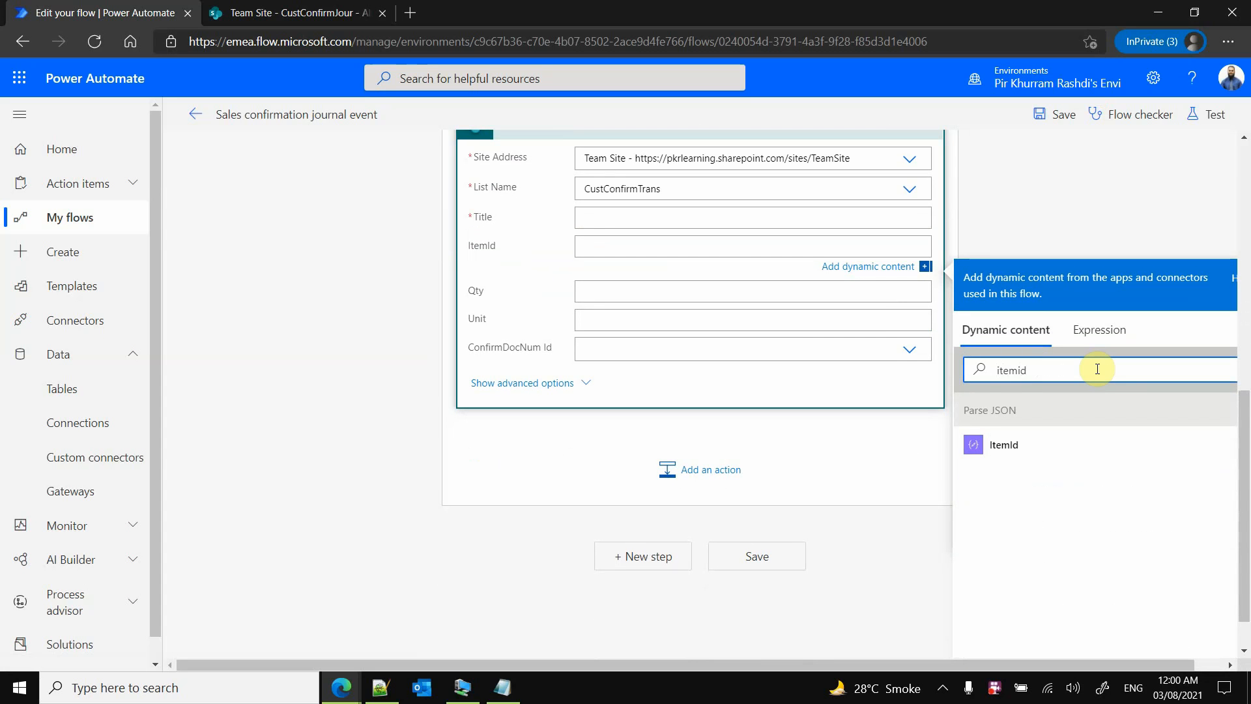
{"action": "left_click", "coordinate": [1056, 443]}
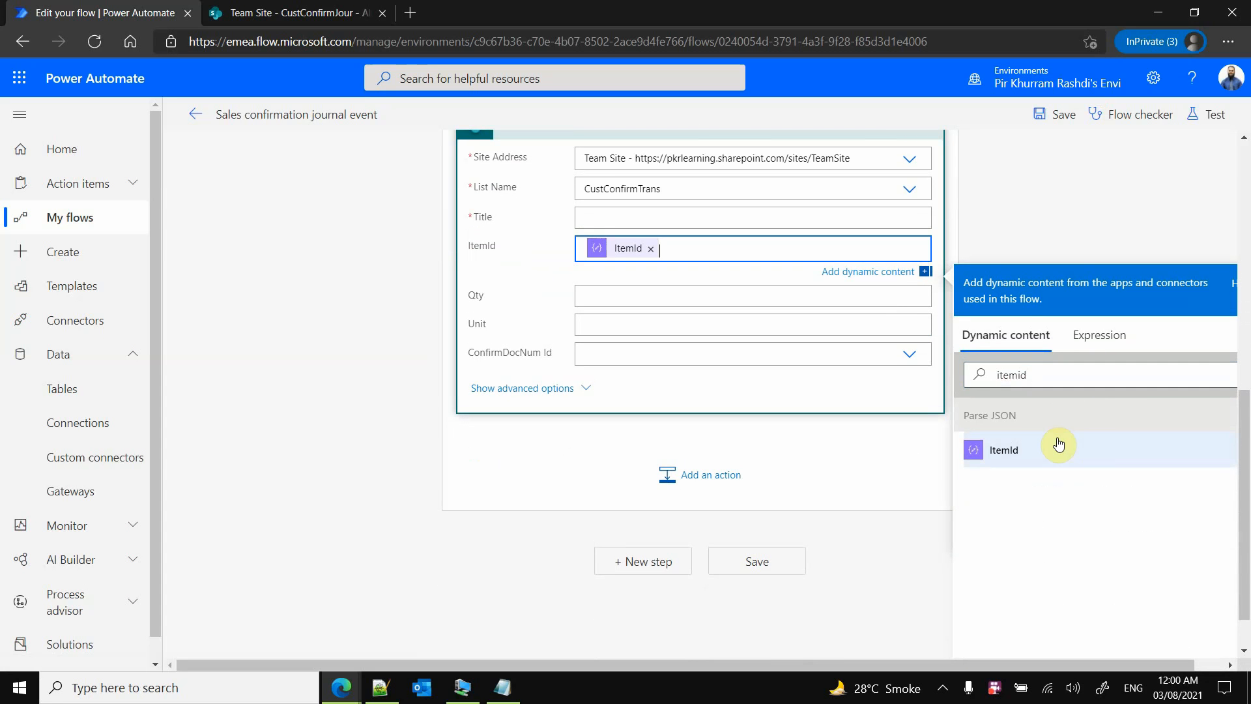
Fill the Qty field of Create item 2 with the Qty dynamic content from Parse JSON
{"action": "left_click", "coordinate": [664, 301]}
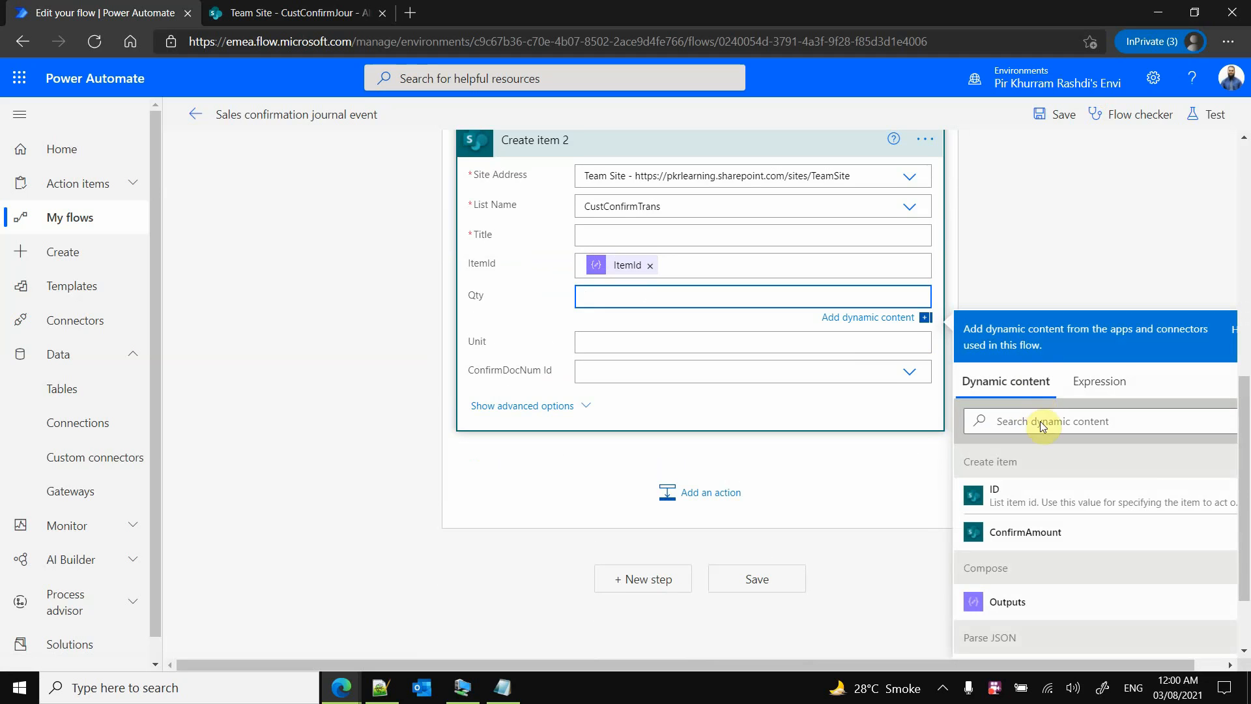
{"action": "left_click", "coordinate": [1041, 422]}
{"action": "type", "text": "qt"}
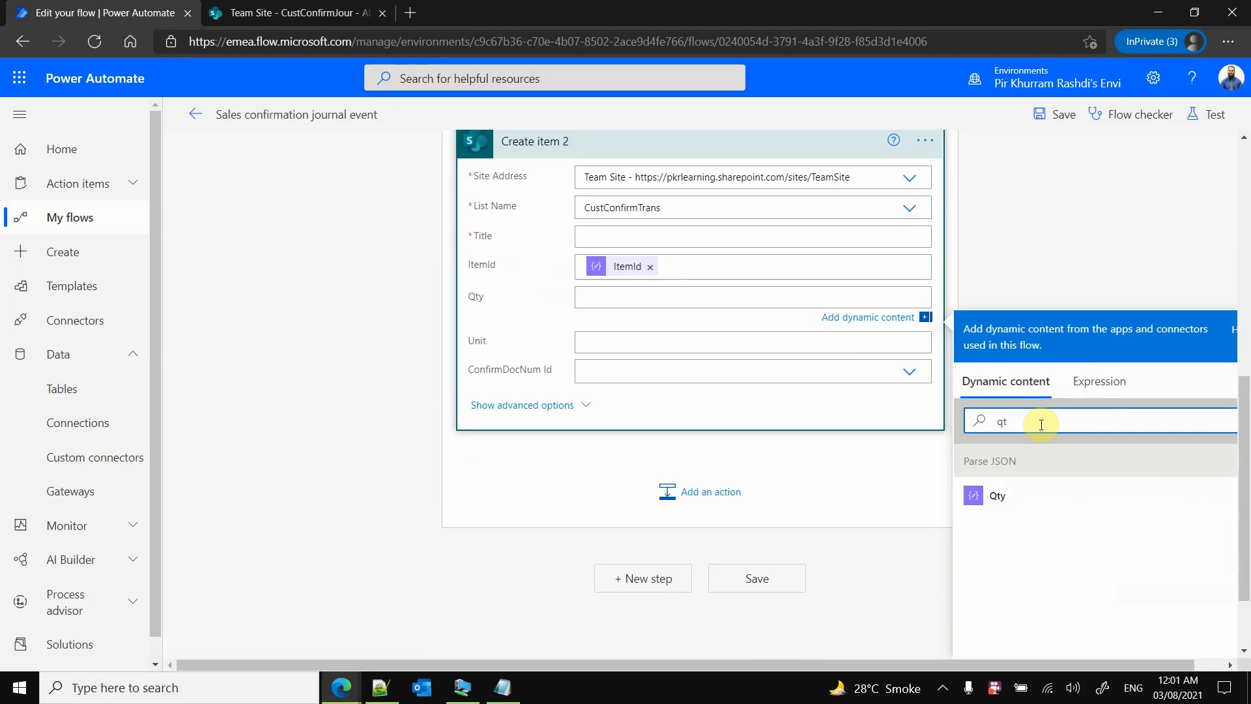
{"action": "left_click", "coordinate": [997, 495]}
Fill the Unit field of Create item 2 with the SalesUnit dynamic content from Parse JSON
{"action": "left_click", "coordinate": [676, 343]}
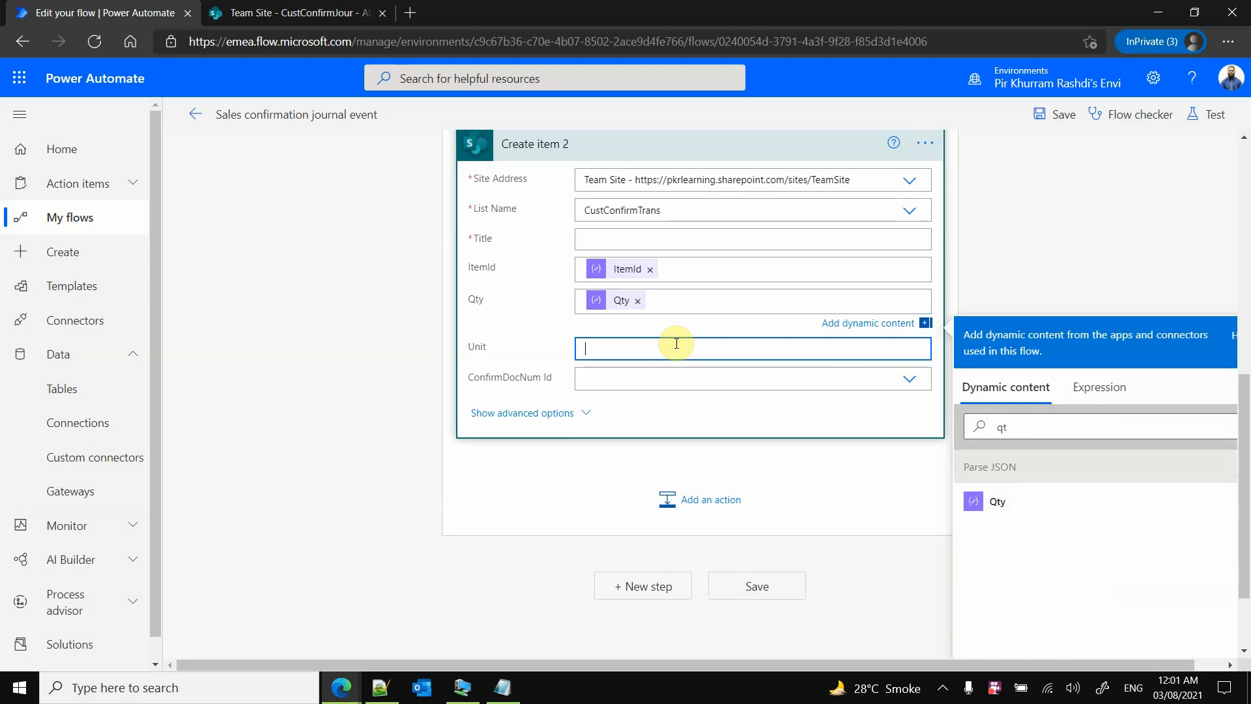
{"action": "scroll", "coordinate": [1246, 469], "scroll_direction": "down", "scroll_amount": 2}
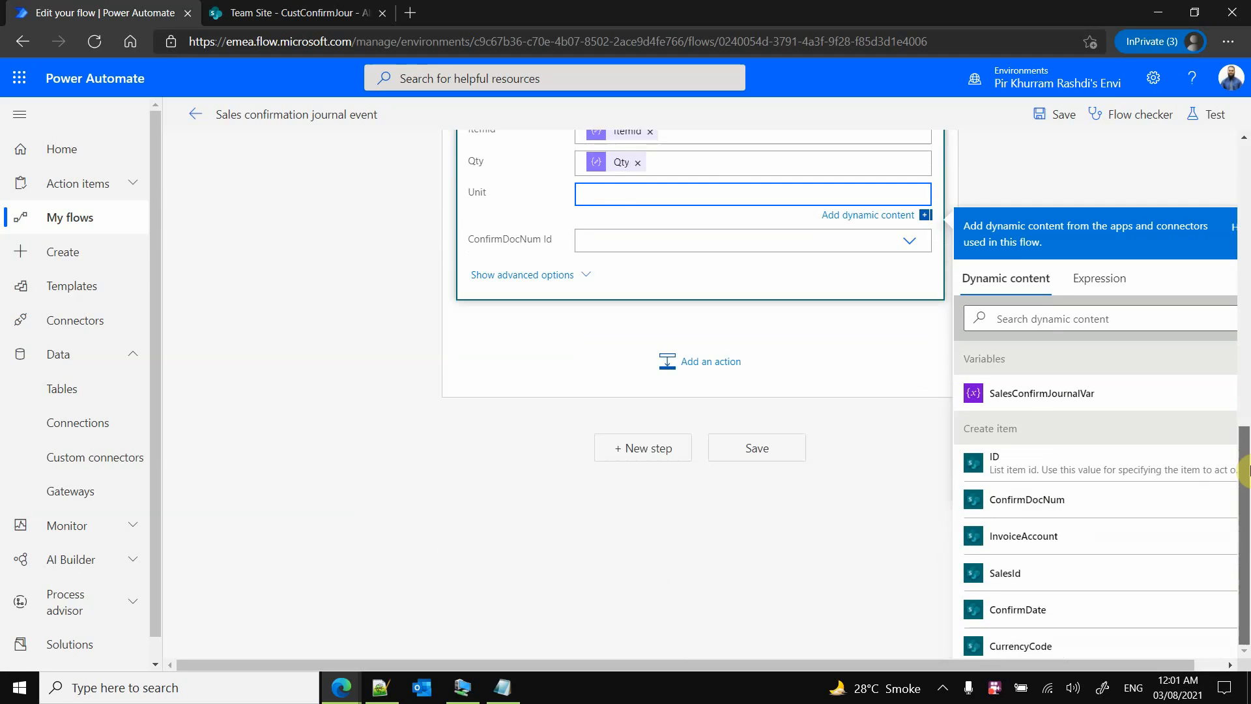
{"action": "left_click", "coordinate": [1069, 318]}
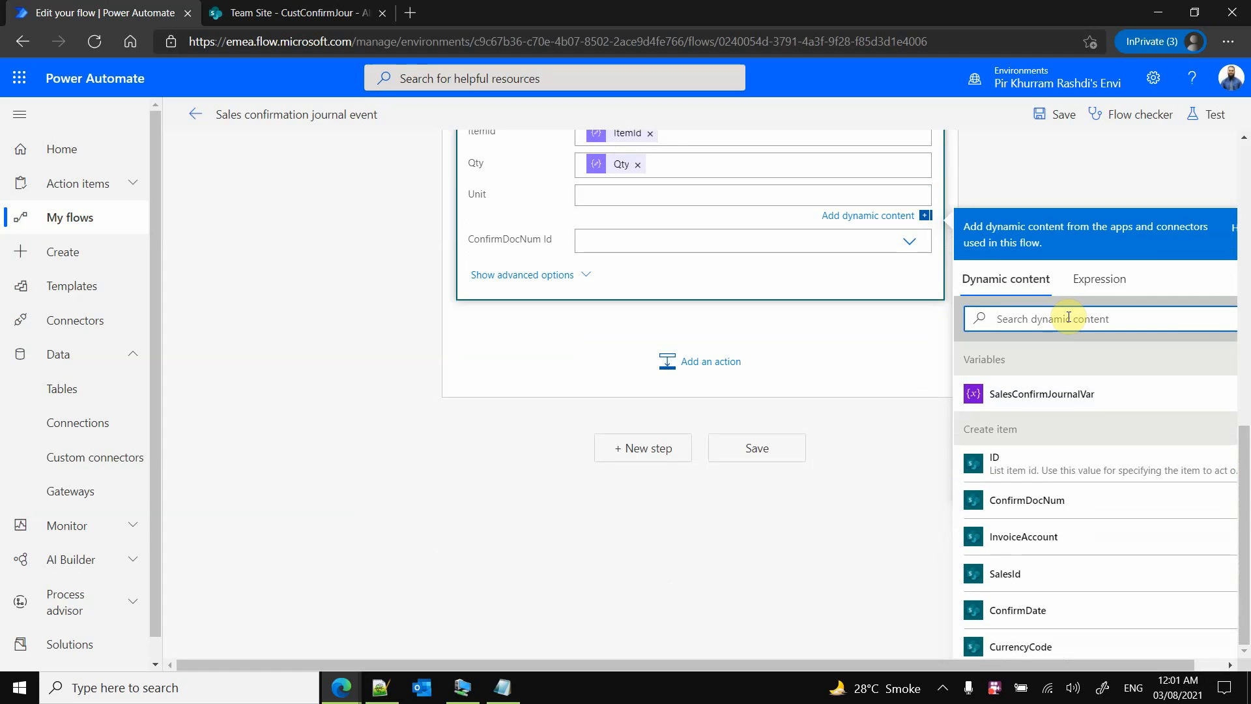
{"action": "type", "text": "sales"}
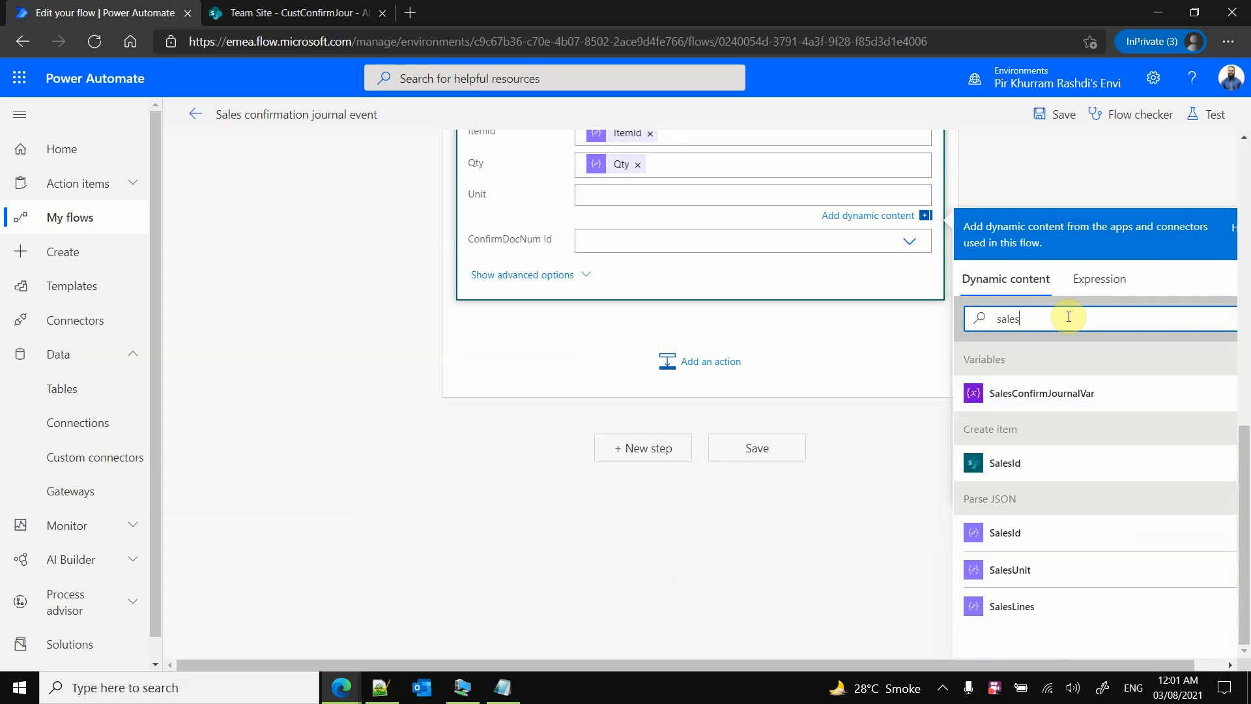
{"action": "left_click", "coordinate": [1010, 569]}
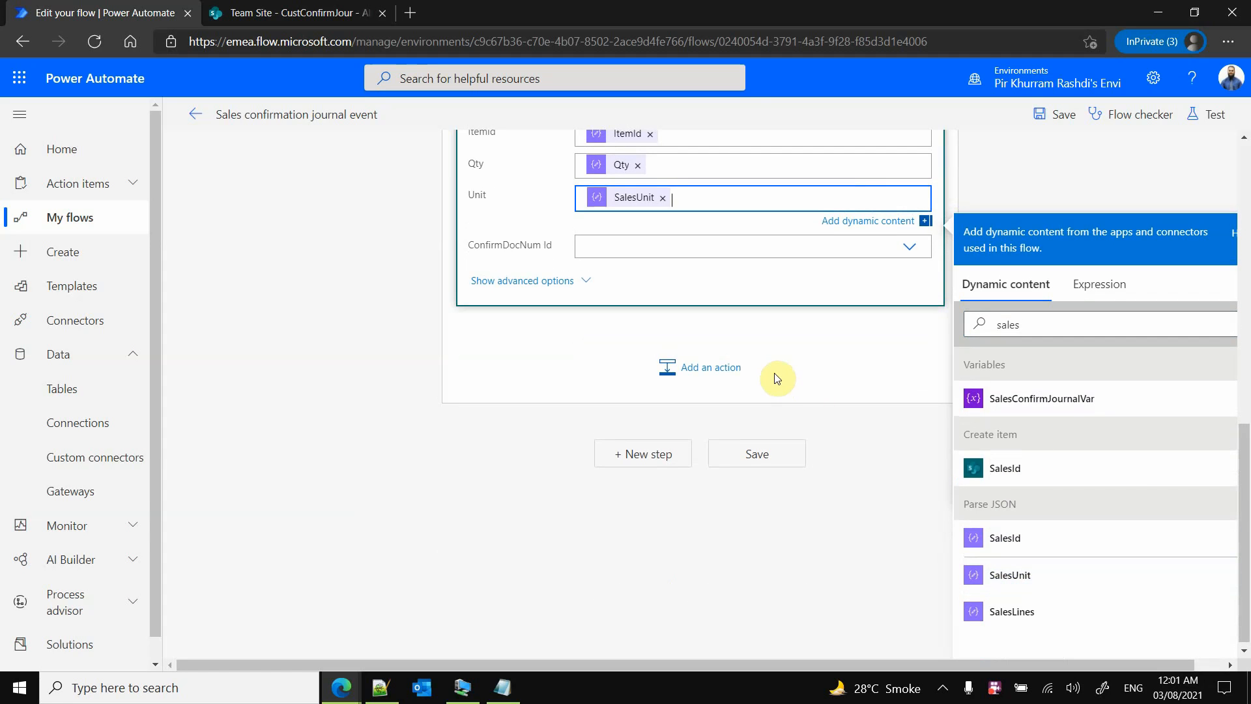
Switch the ConfirmDocNum Id field of Create item 2 to custom value entry
{"action": "scroll", "coordinate": [698, 338], "scroll_direction": "up", "scroll_amount": 1}
{"action": "left_click", "coordinate": [692, 324]}
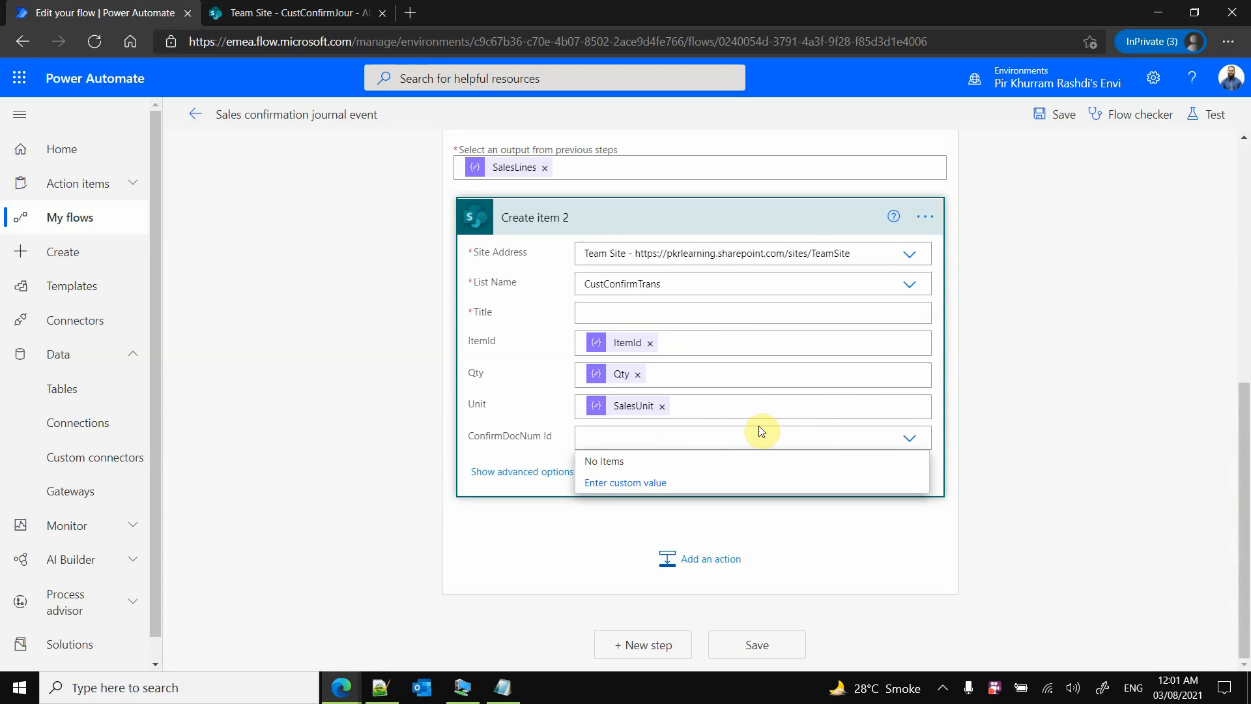
{"action": "left_click", "coordinate": [653, 482]}
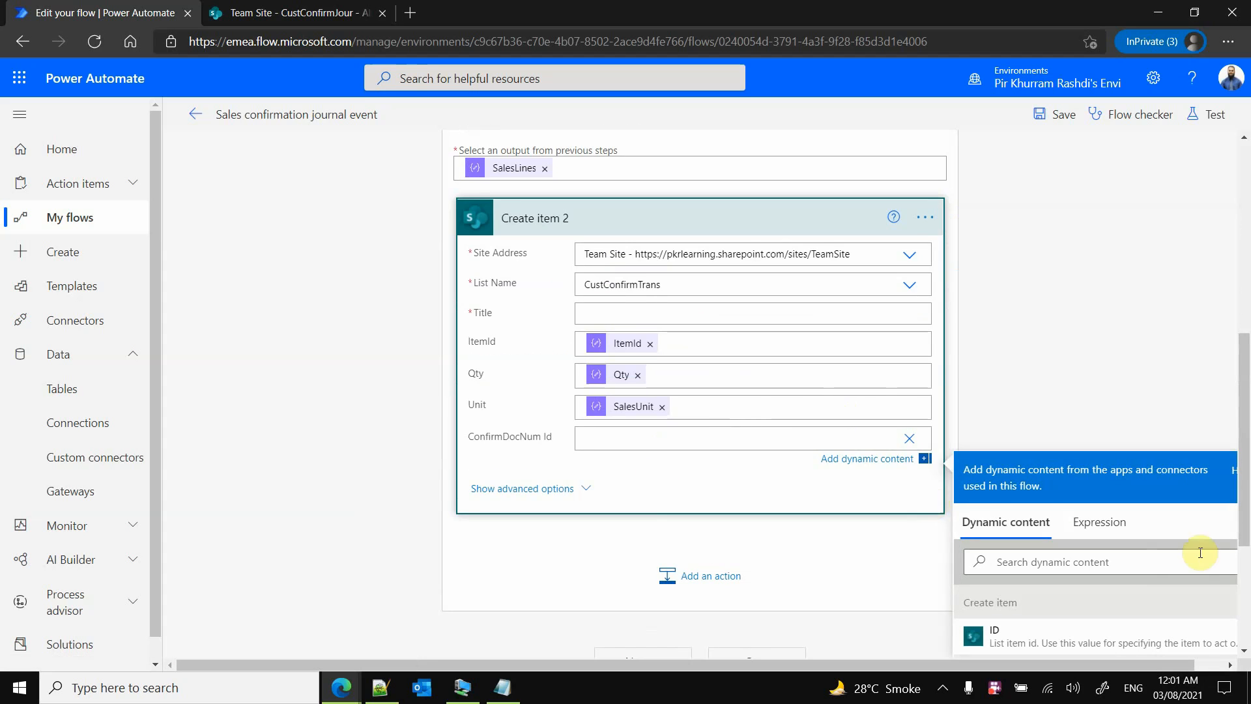
{"action": "scroll", "coordinate": [645, 246], "scroll_direction": "down", "scroll_amount": 2}
{"action": "scroll", "coordinate": [644, 246], "scroll_direction": "up", "scroll_amount": 3}
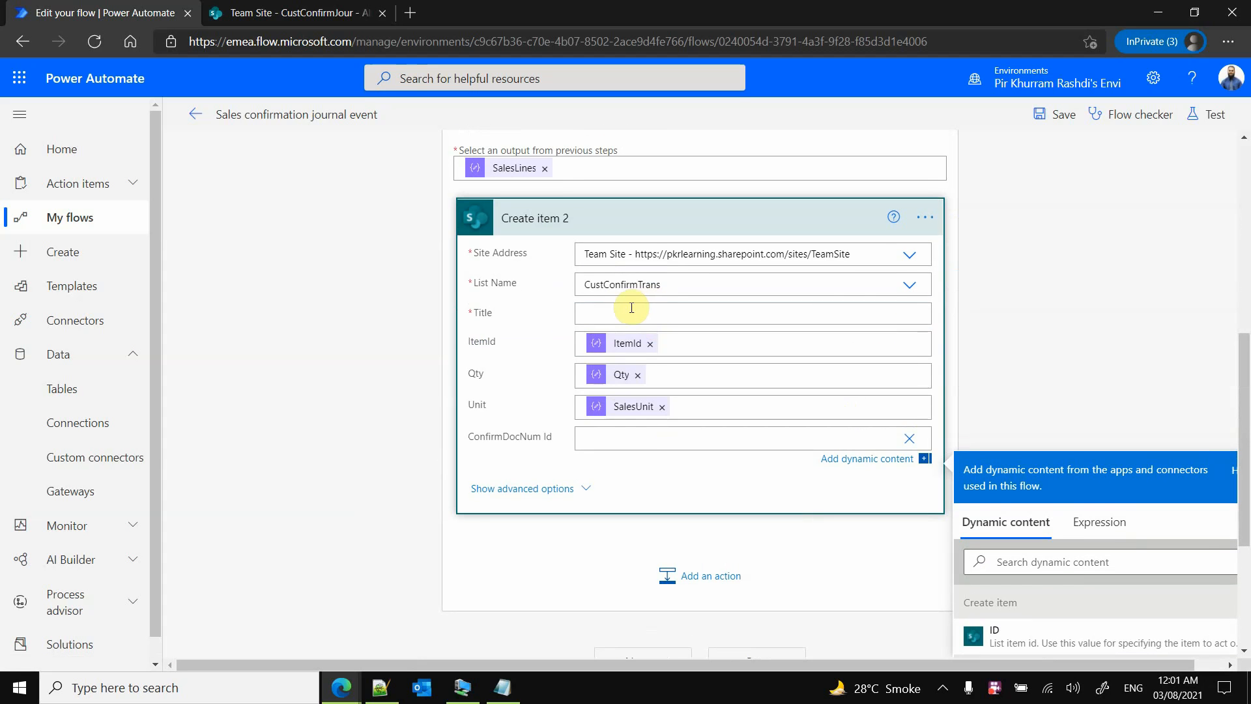
Fill the Title field of Create item 2 with the ConfirmDocNum dynamic content from Create item
{"action": "left_click", "coordinate": [630, 309]}
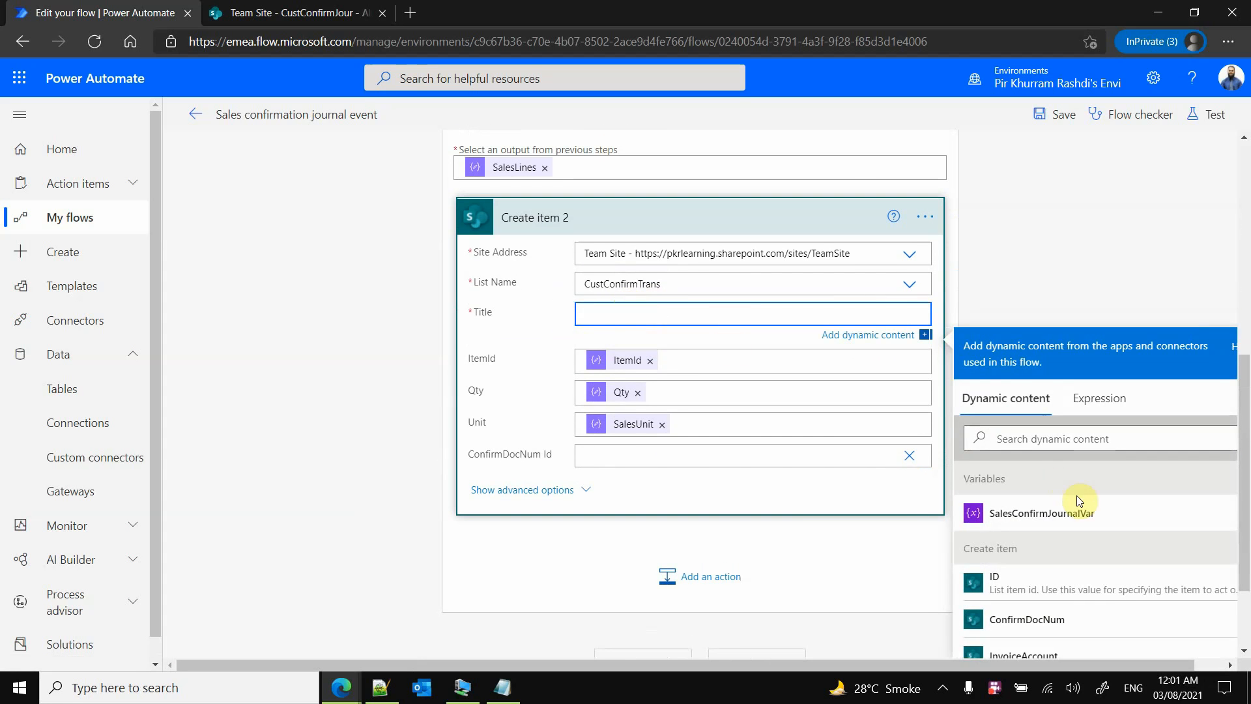
{"action": "scroll", "coordinate": [1085, 542], "scroll_direction": "down", "scroll_amount": 2}
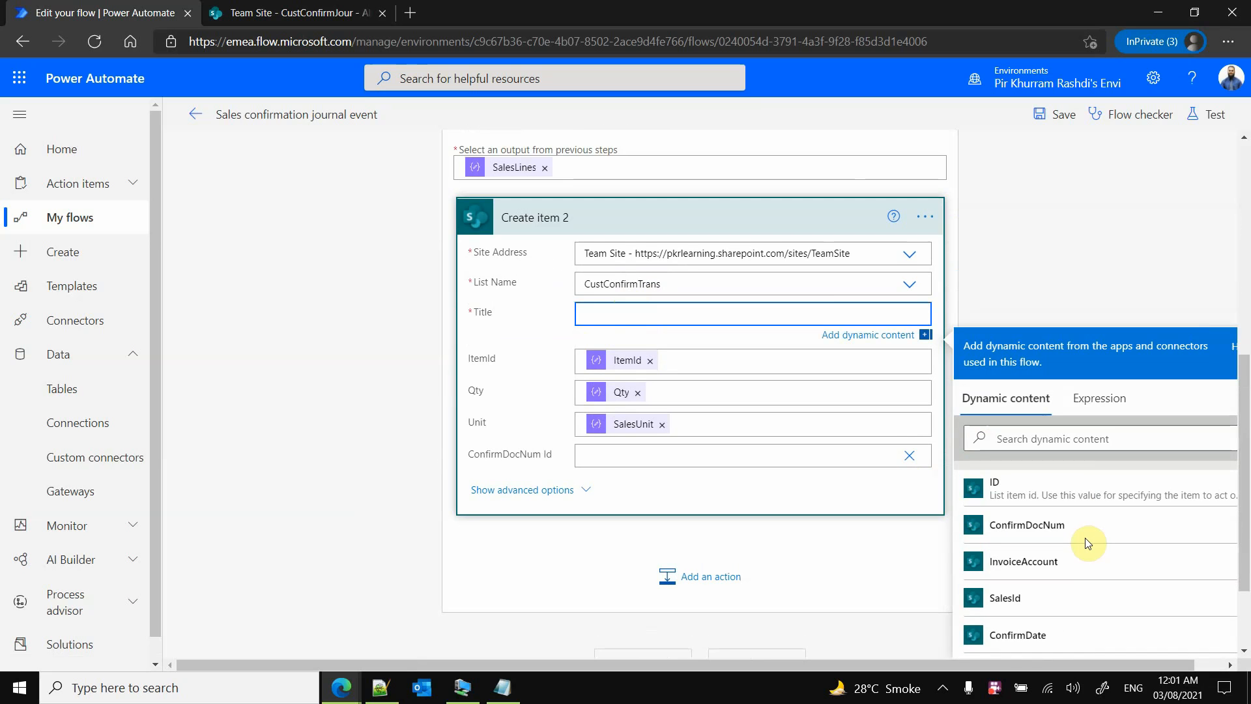
{"action": "left_click", "coordinate": [1042, 527]}
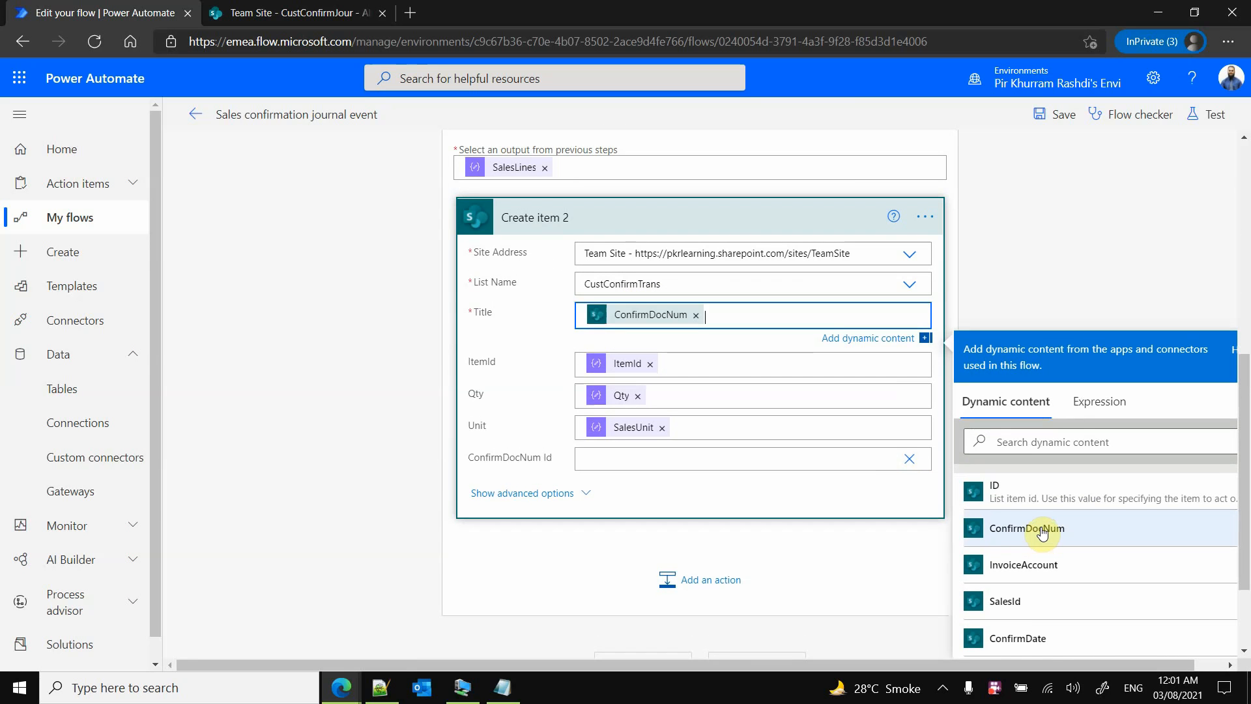
Fill the ConfirmDocNum Id field of Create item 2 with the ID dynamic content from Create item
{"action": "left_click", "coordinate": [710, 456]}
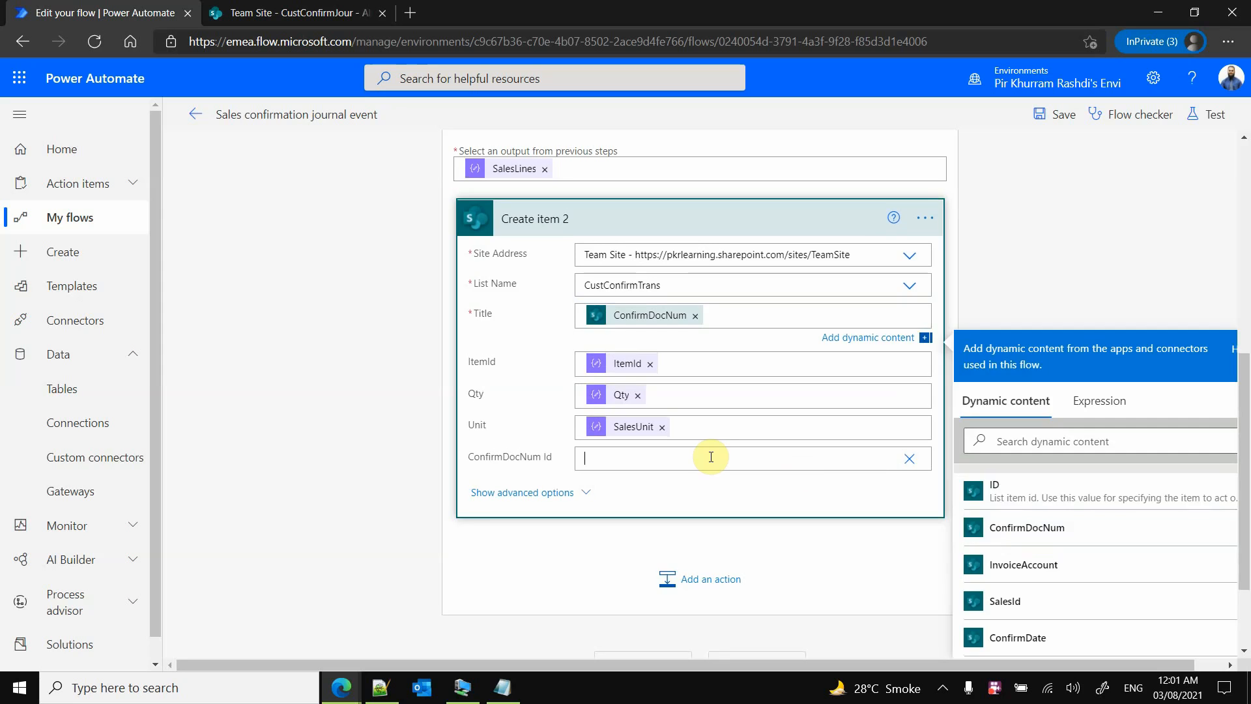
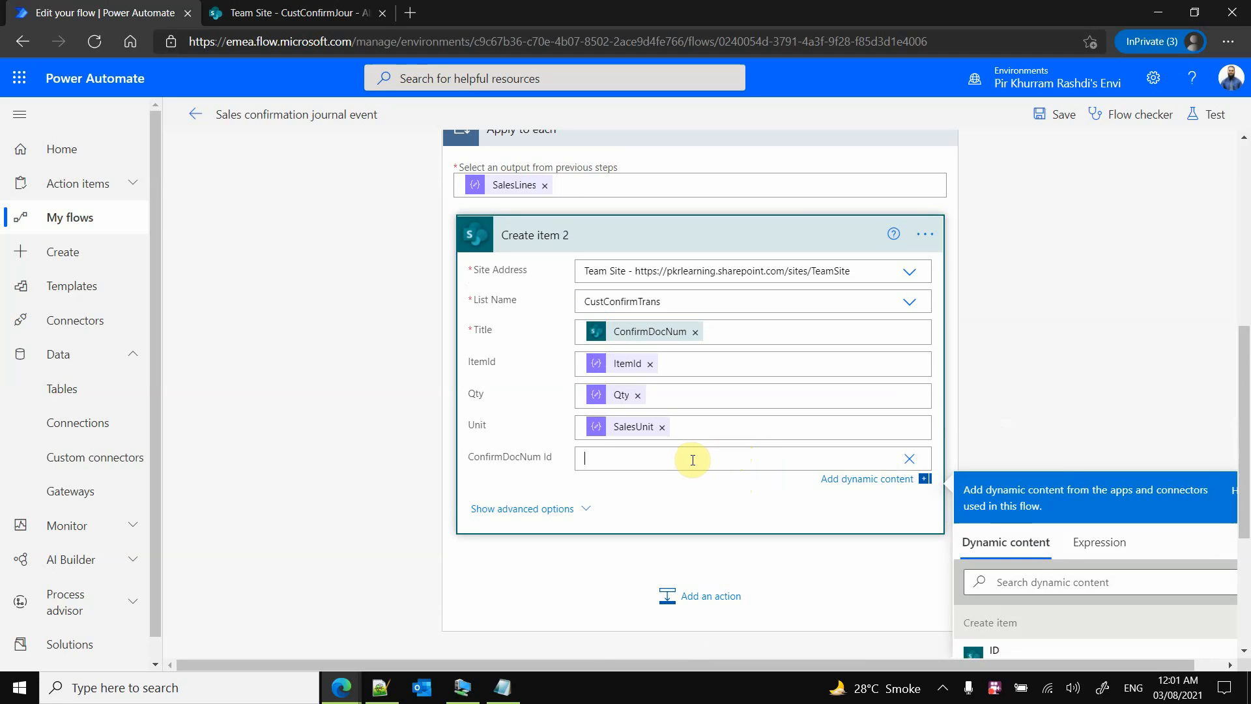
{"action": "scroll", "coordinate": [1140, 539], "scroll_direction": "down", "scroll_amount": 2}
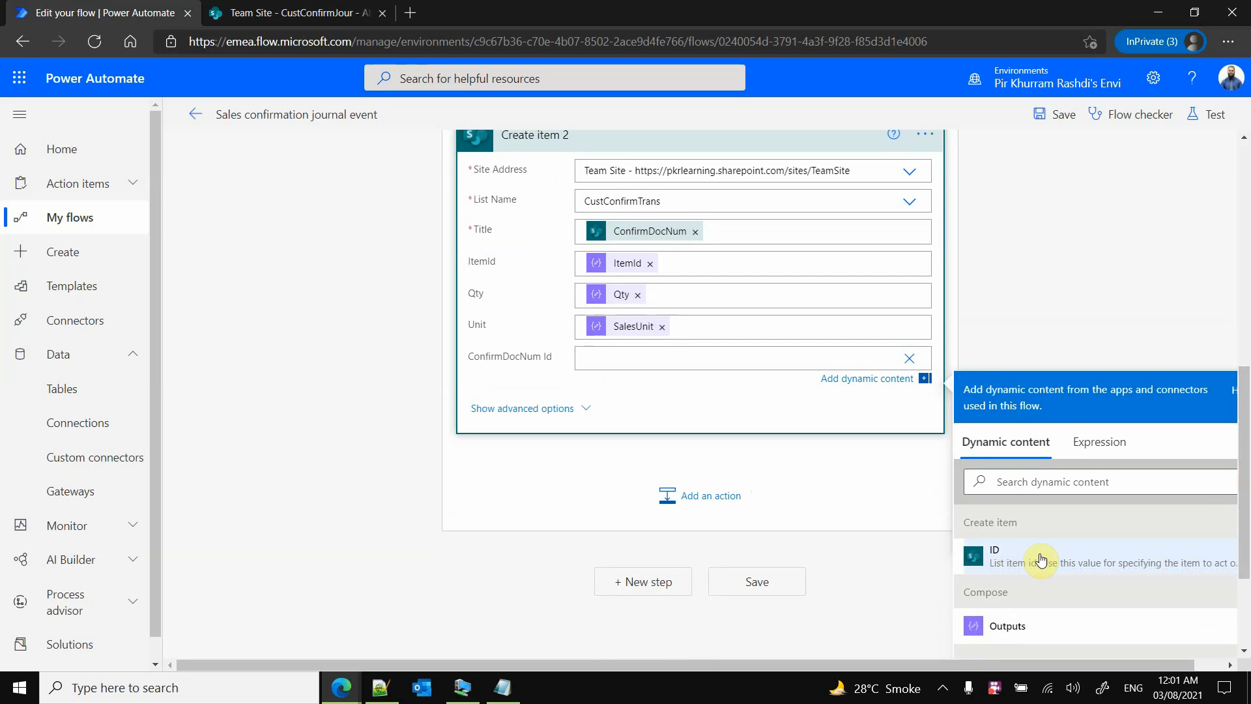
{"action": "left_click", "coordinate": [1040, 560]}
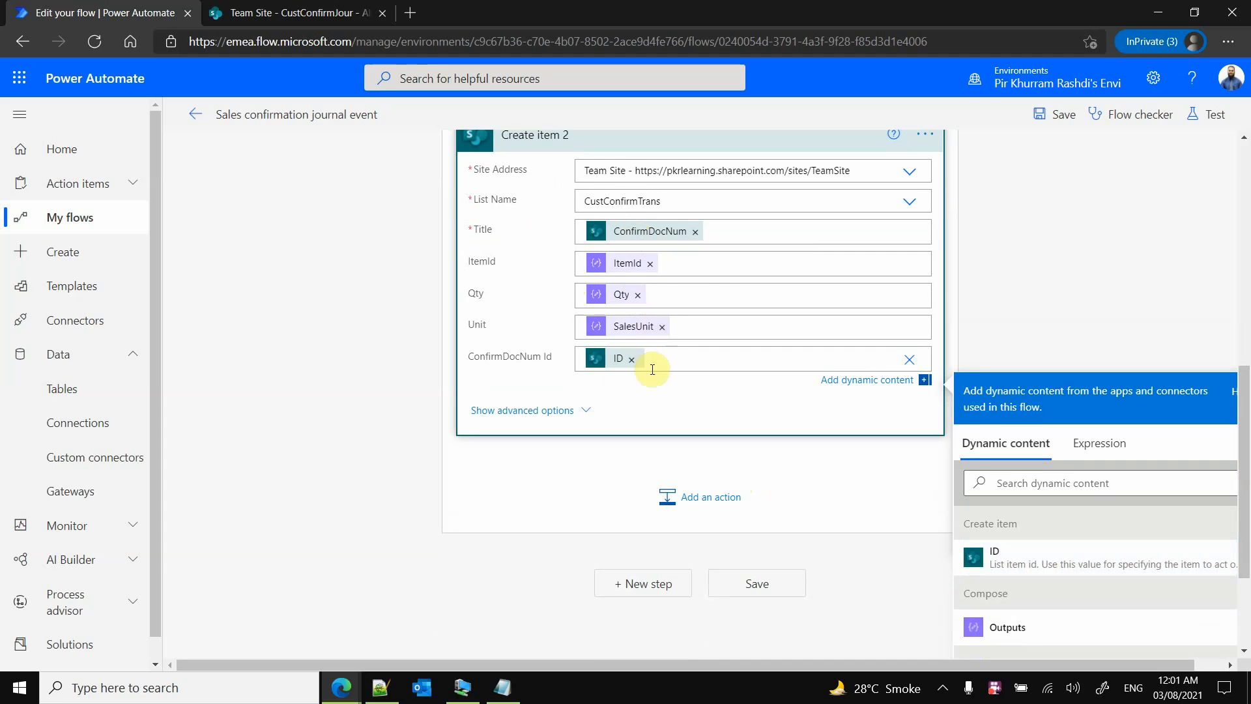
Save the flow and test it automatically with the most recent successful trigger run
{"action": "mouse_move", "coordinate": [1245, 389]}
{"action": "left_mouse_down"}
{"action": "mouse_move", "coordinate": [1245, 323]}
{"action": "mouse_move", "coordinate": [1245, 412]}
{"action": "left_mouse_up"}
{"action": "left_click", "coordinate": [781, 525]}
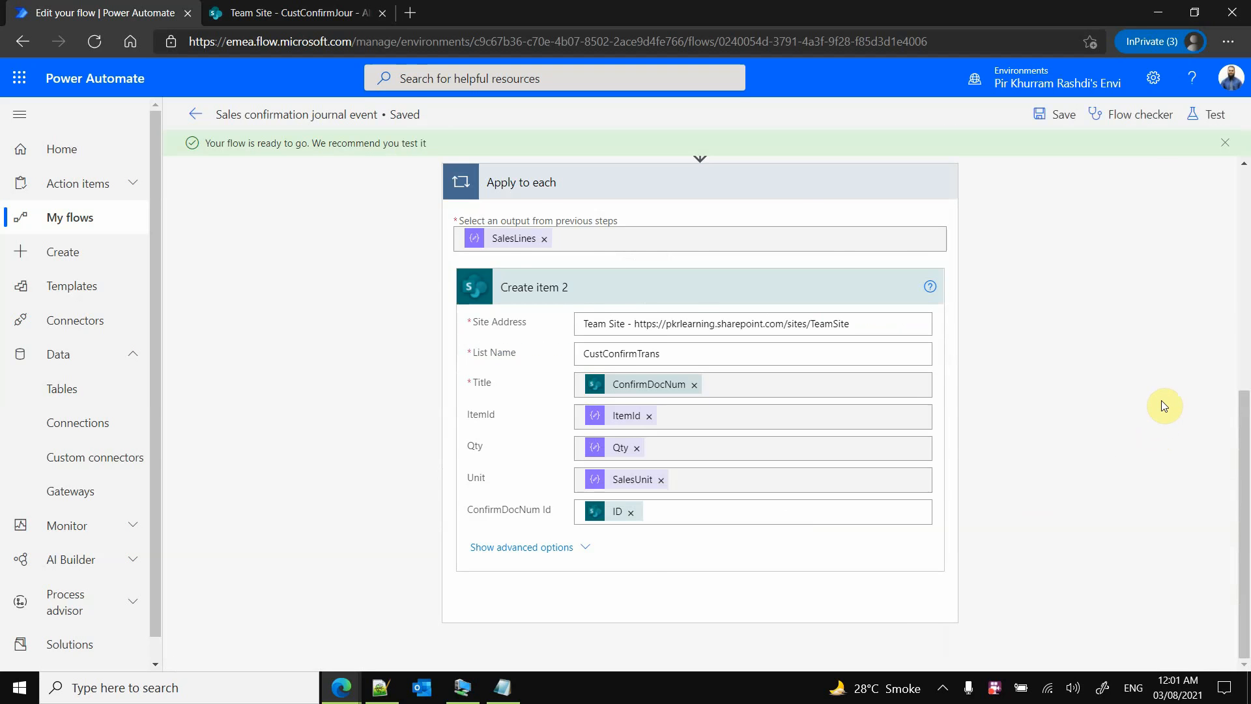
{"action": "left_click", "coordinate": [1210, 116]}
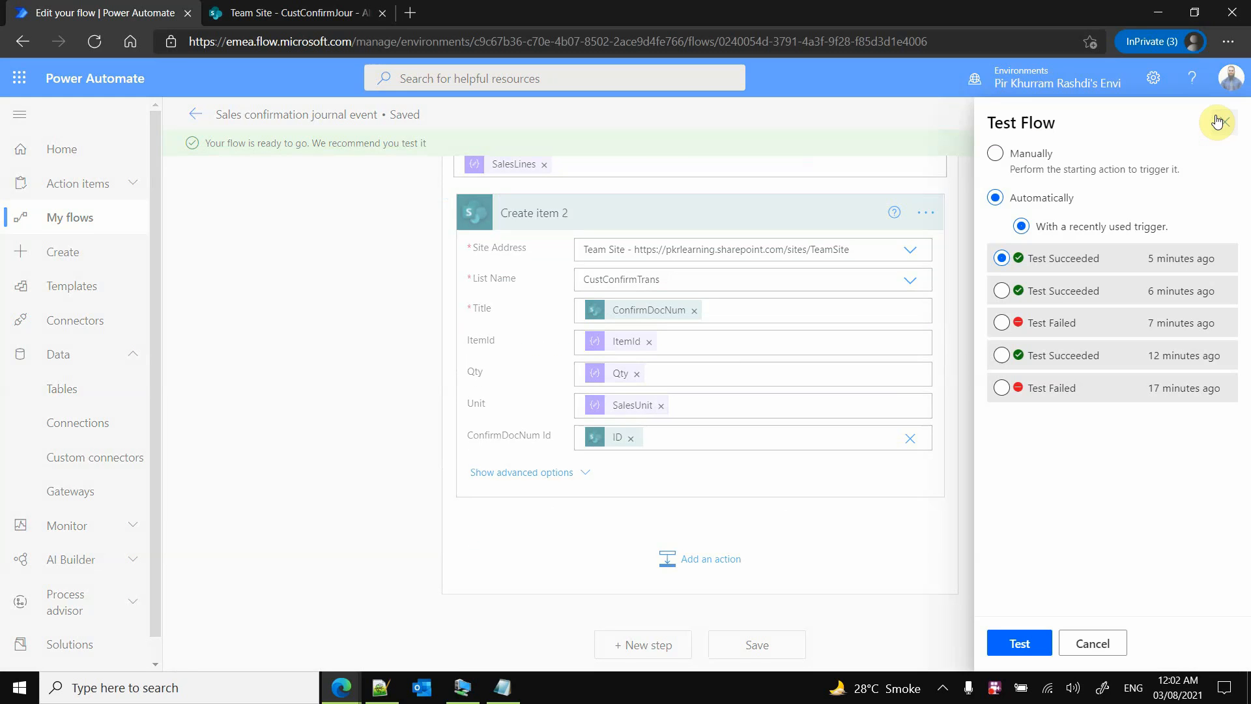
{"action": "left_click", "coordinate": [1004, 259]}
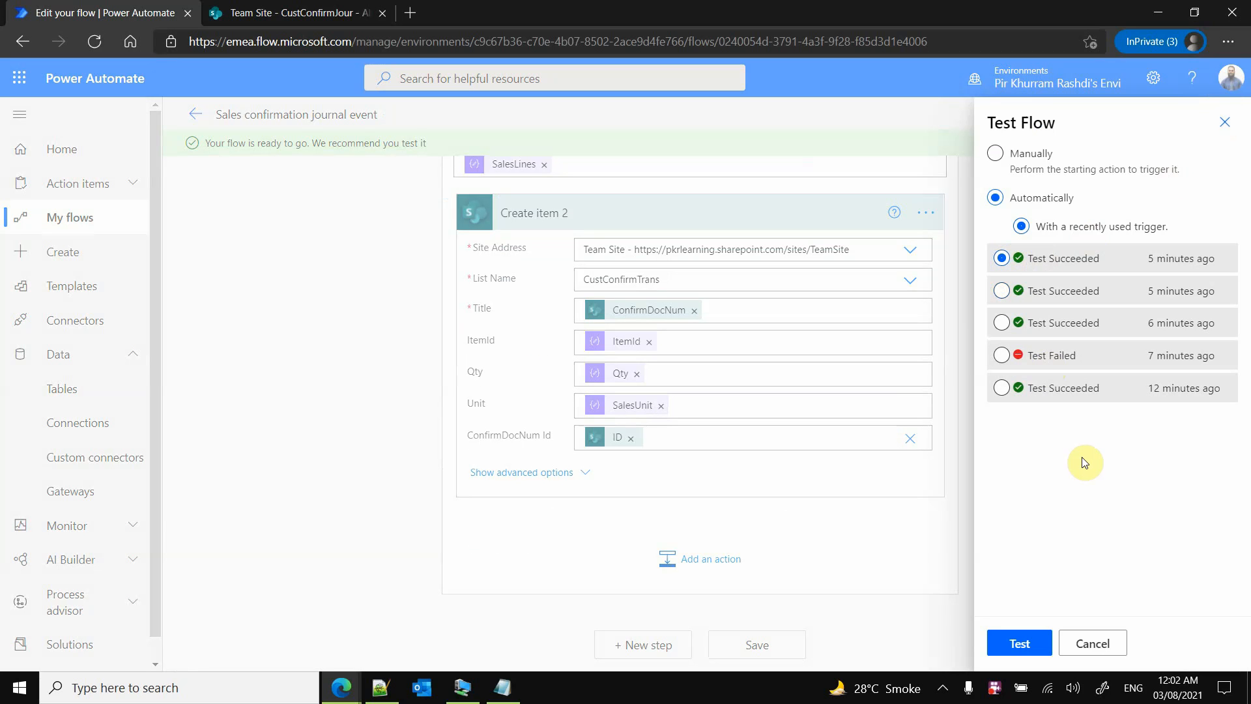
{"action": "left_click", "coordinate": [1035, 644]}
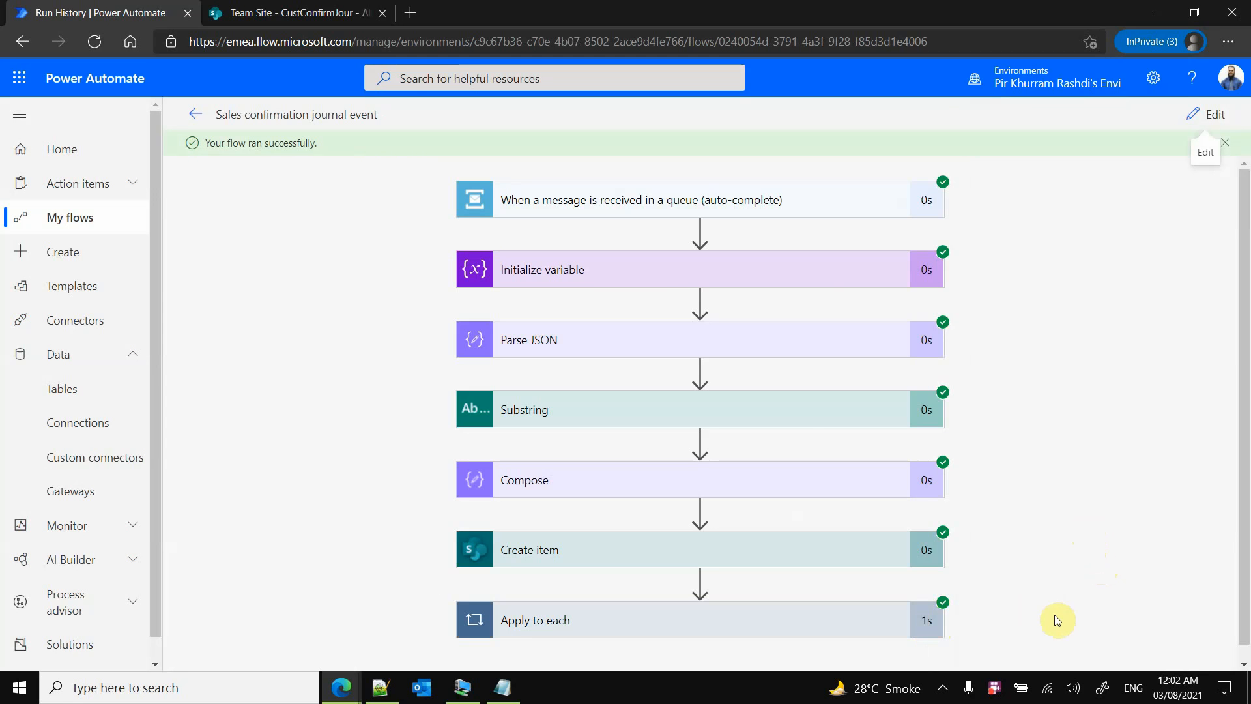
Check the refreshed CustConfirmTrans list in SharePoint and open the header record linked to its first line
{"action": "left_click", "coordinate": [320, 12]}
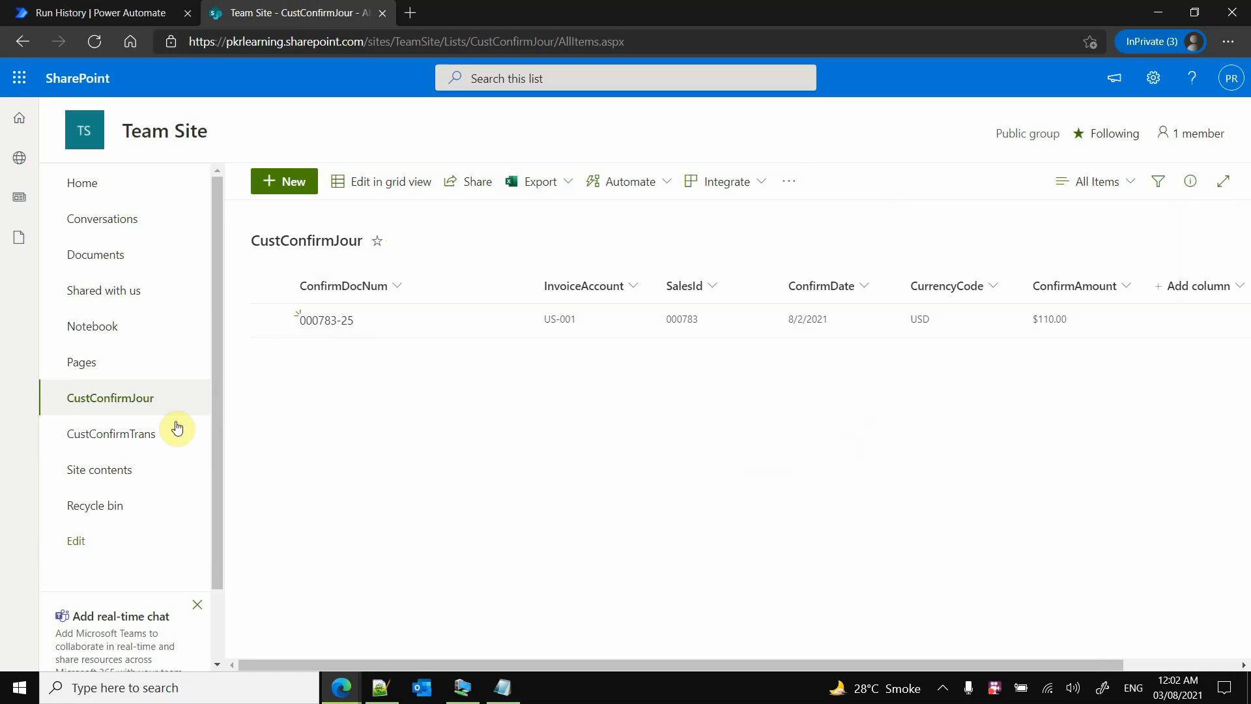
{"action": "left_click", "coordinate": [156, 441]}
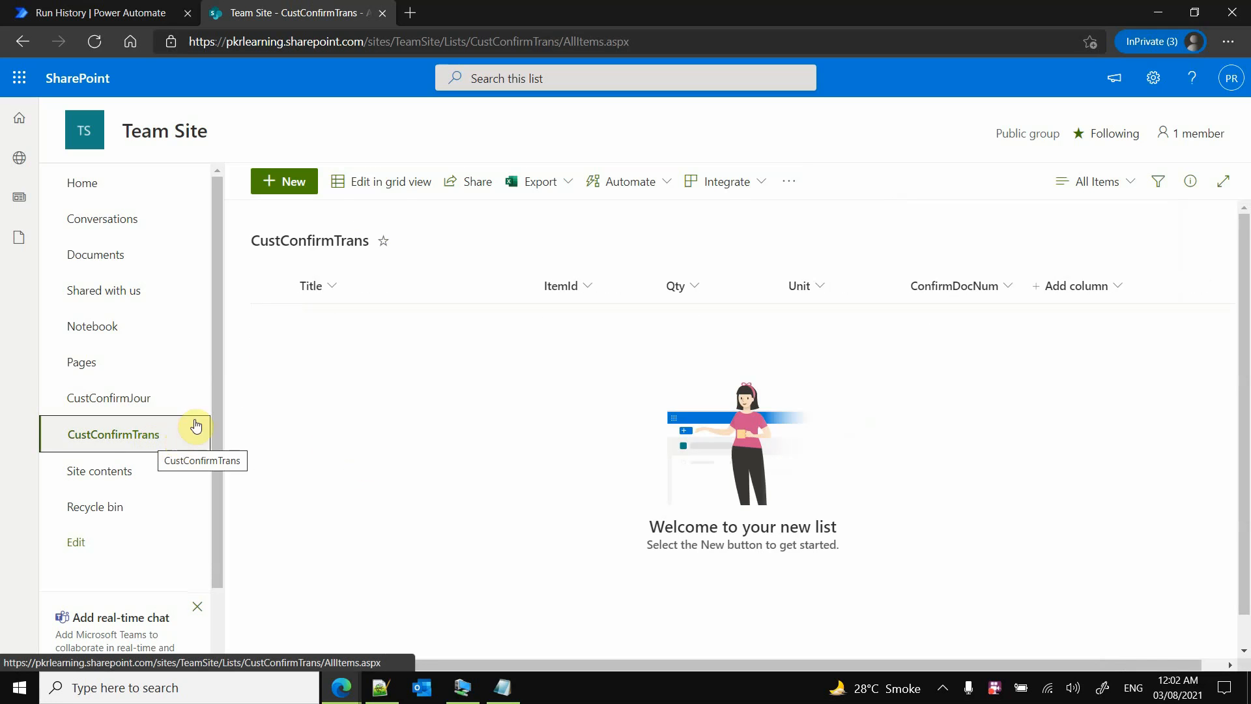
{"action": "left_click", "coordinate": [95, 42]}
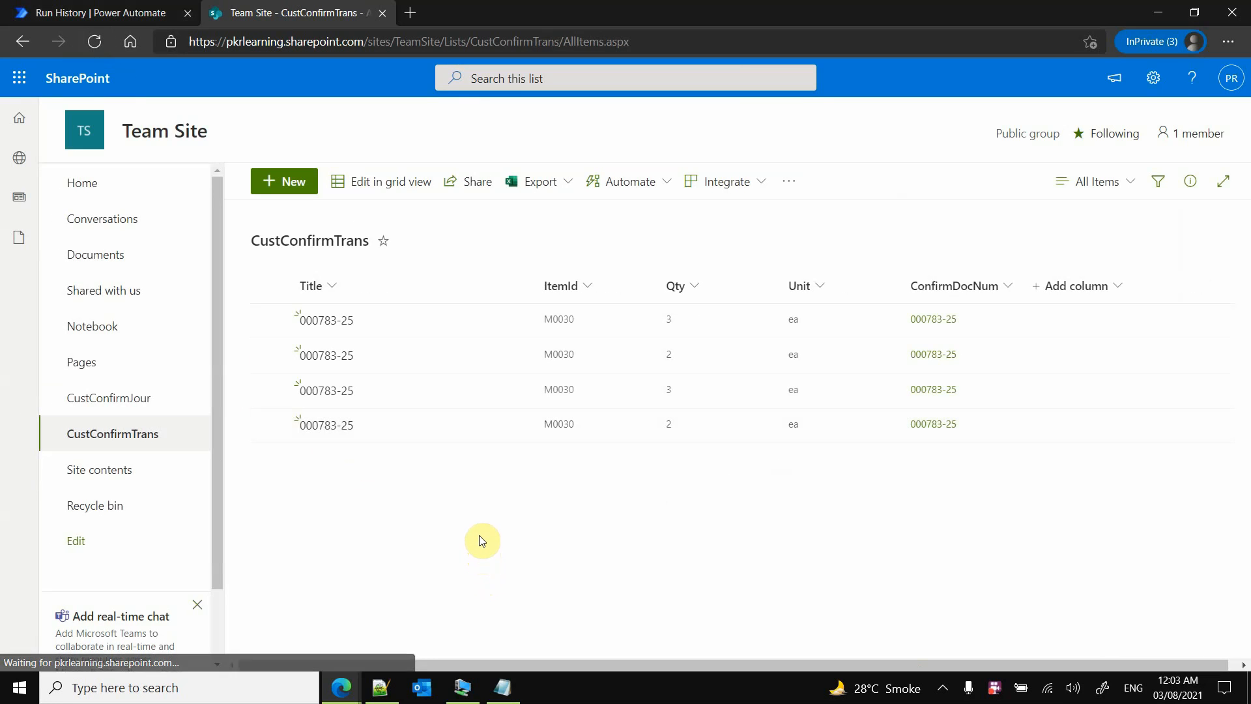
{"action": "left_click", "coordinate": [933, 323]}
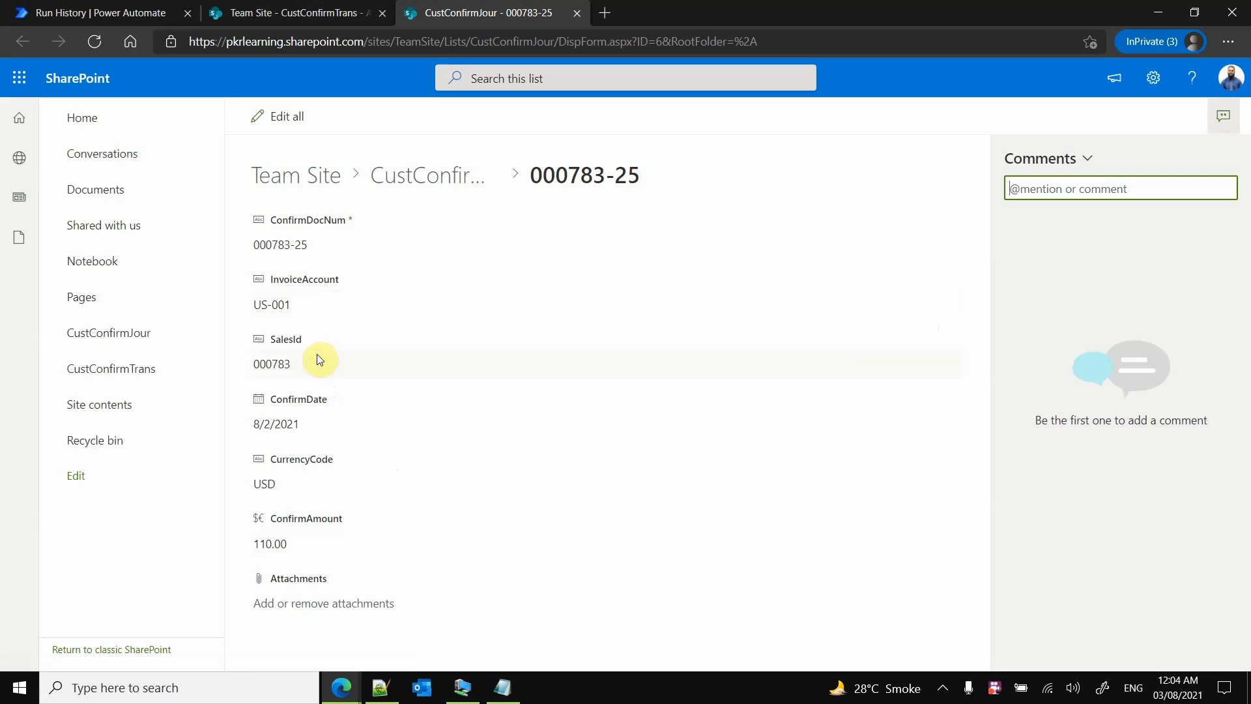
Return to the Power Automate test run, dismiss its notification and go back to the flow's details page
{"action": "left_click", "coordinate": [289, 12]}
{"action": "left_click", "coordinate": [166, 20]}
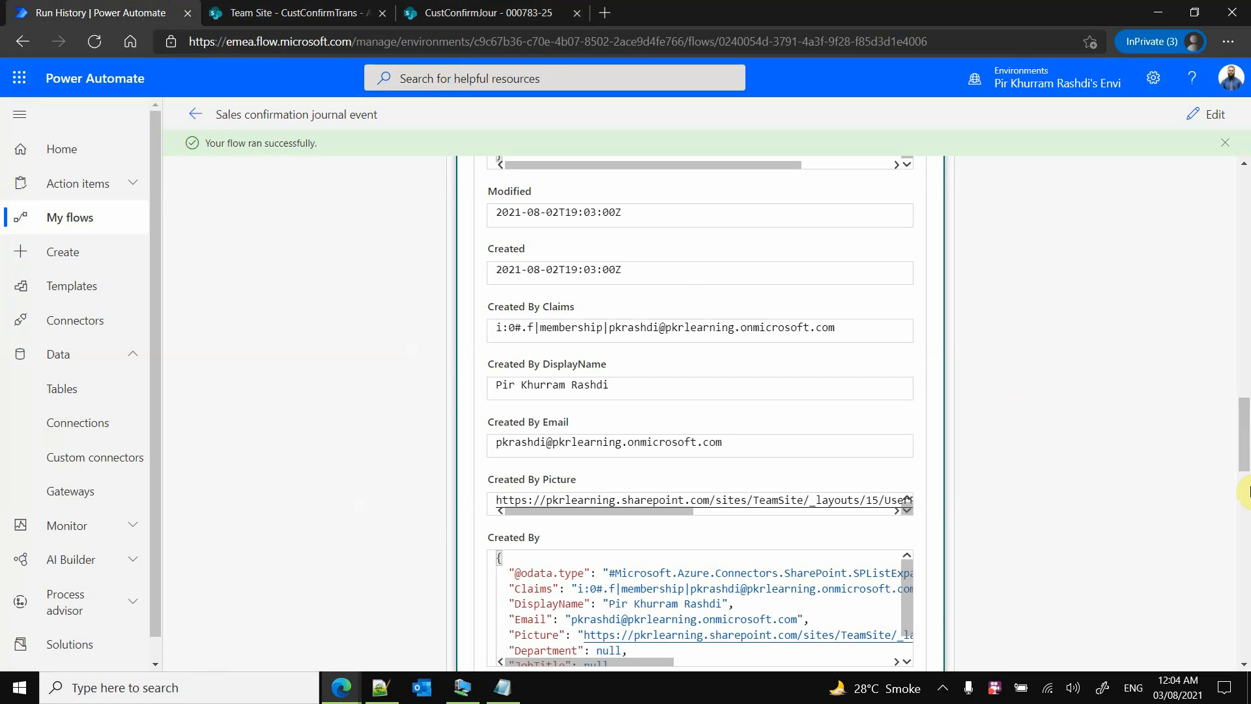
{"action": "left_click_drag", "start_coordinate": [1245, 492], "coordinate": [1244, 208]}
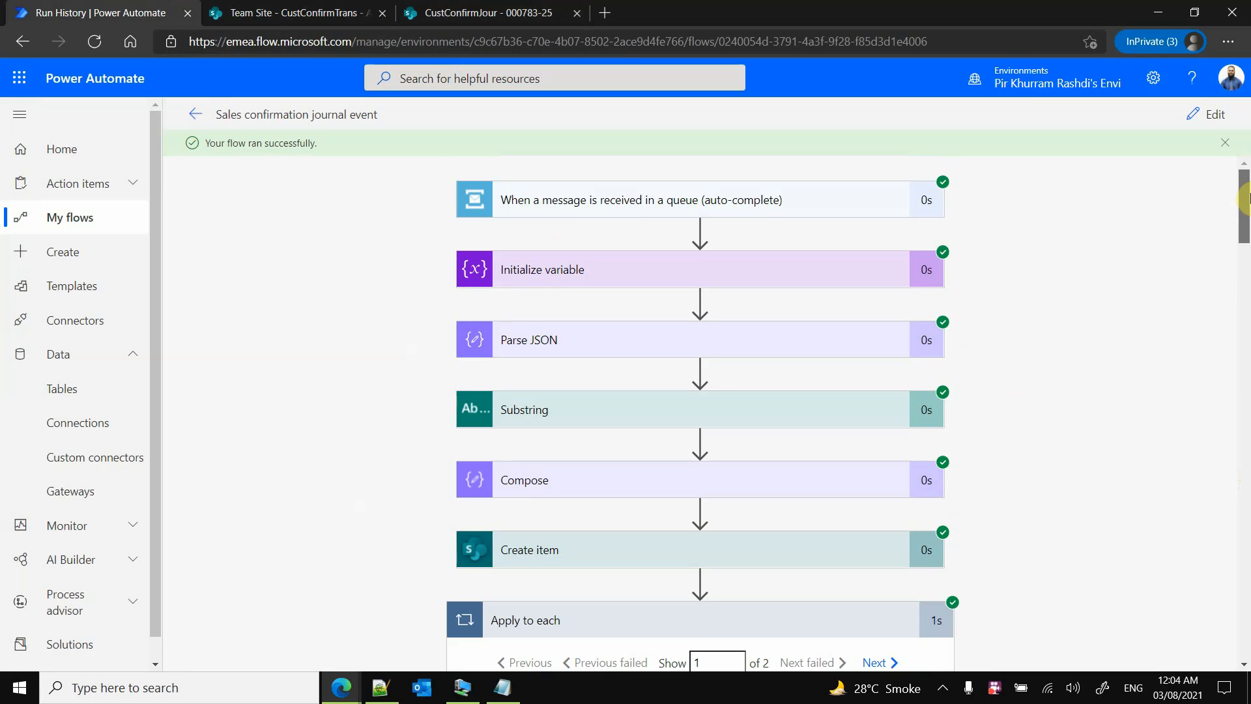
{"action": "left_click", "coordinate": [1225, 146]}
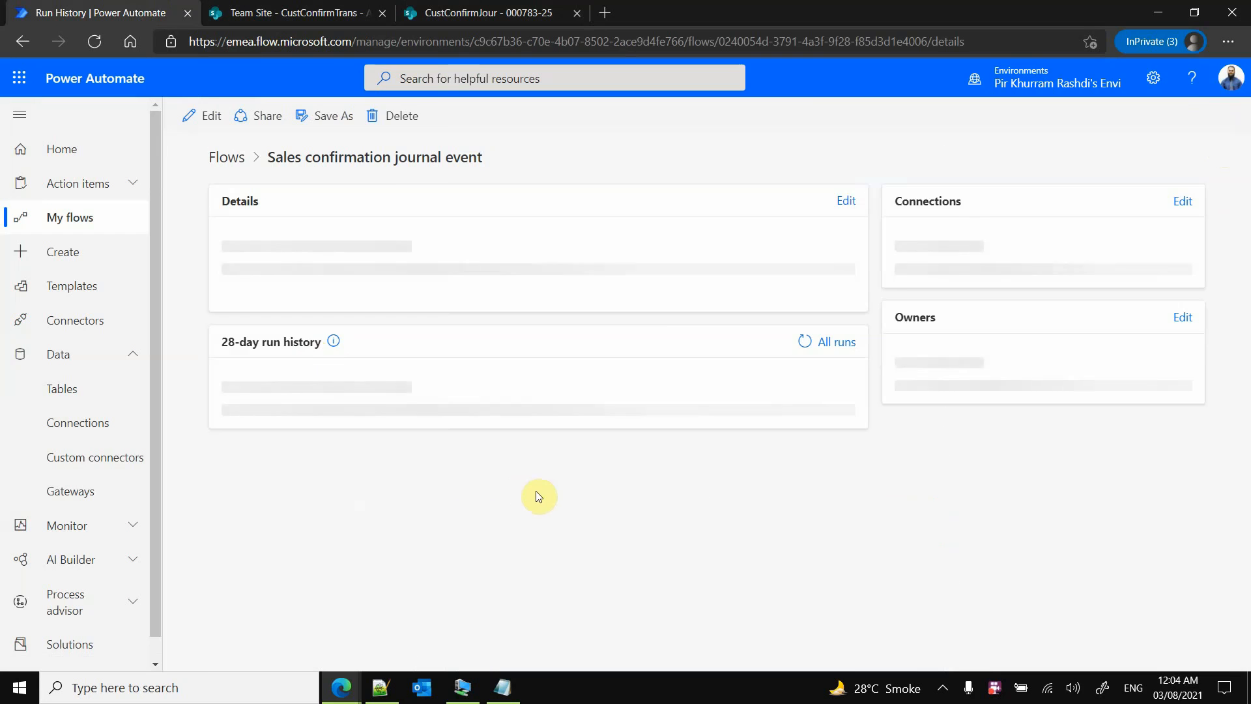
Delete all items from the CustConfirmJour list in SharePoint
{"action": "left_click", "coordinate": [488, 13]}
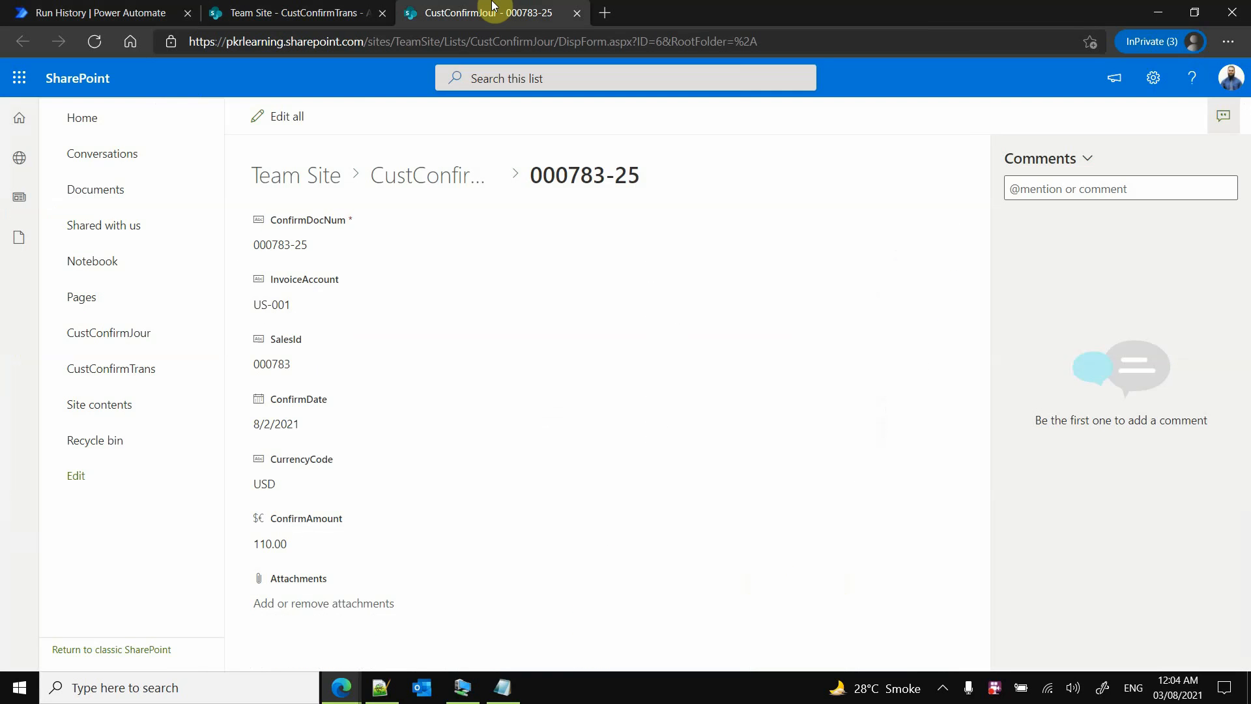
{"action": "left_click", "coordinate": [150, 337]}
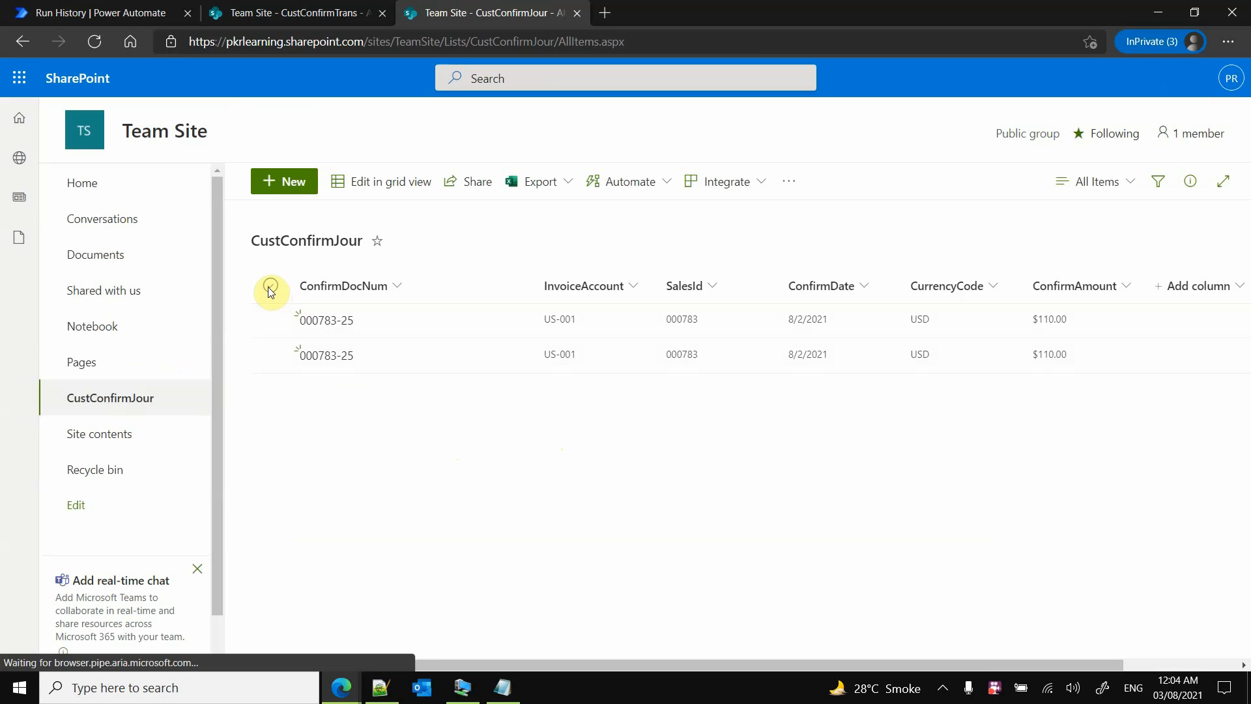
{"action": "left_click", "coordinate": [270, 286]}
{"action": "left_click", "coordinate": [529, 187]}
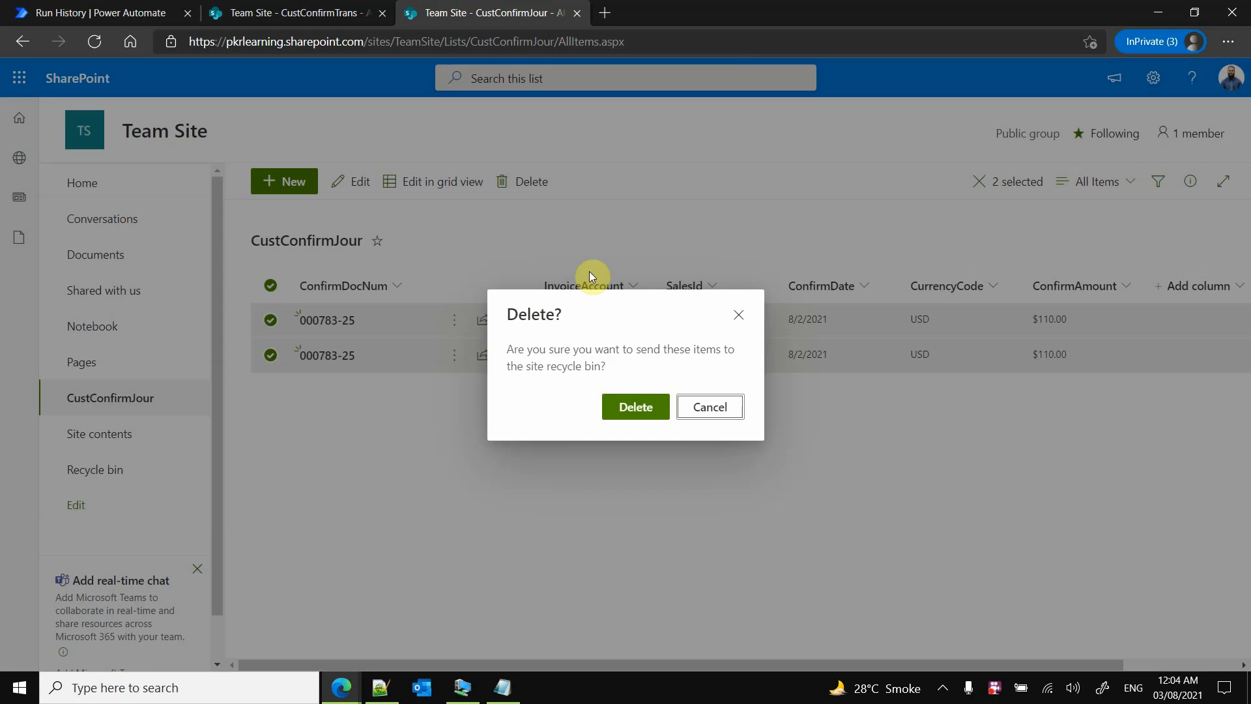
{"action": "left_click", "coordinate": [631, 404]}
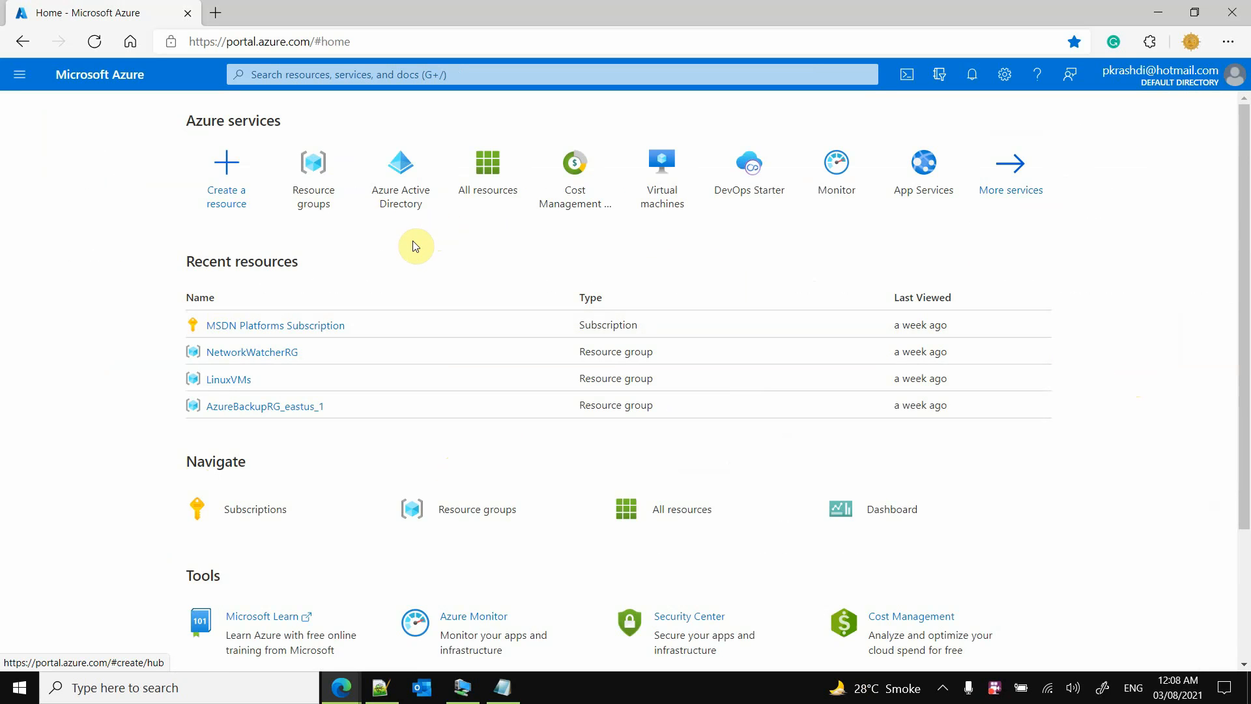
In the Azure portal, open the pkr-d365-businessevents Service Bus namespace from the PKR-Business-Events resource group
{"action": "left_click", "coordinate": [320, 200]}
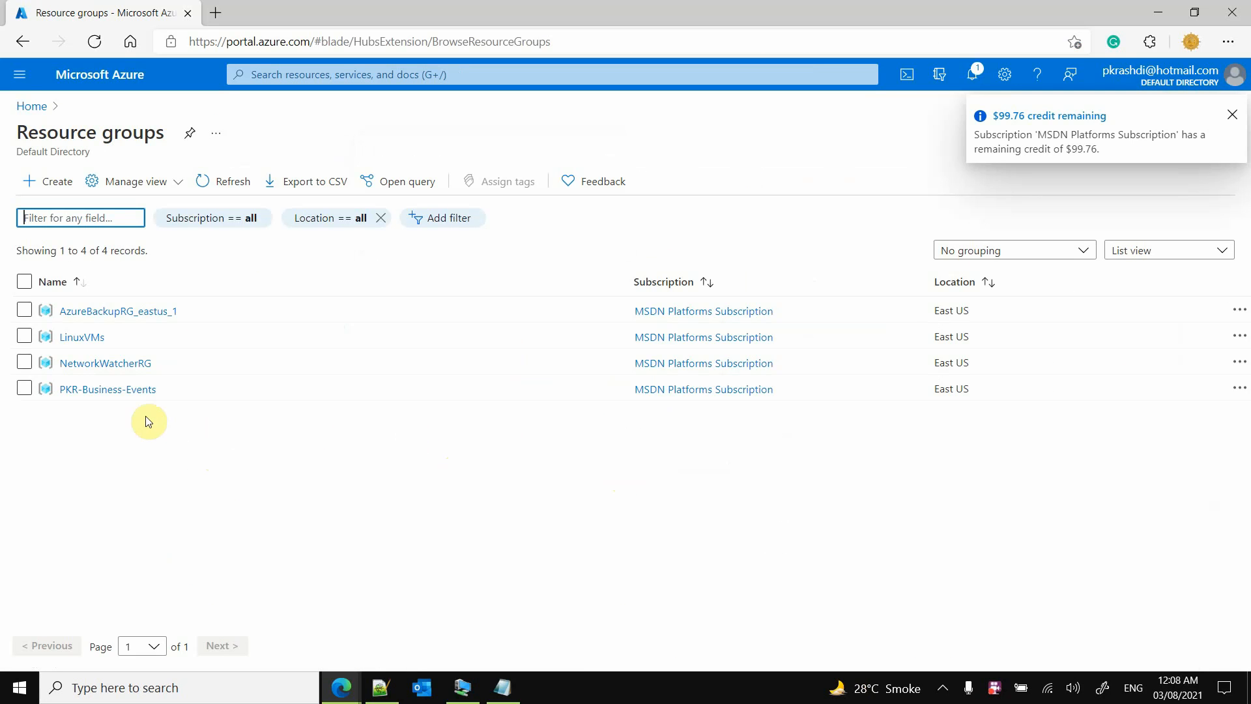
{"action": "left_click", "coordinate": [104, 391]}
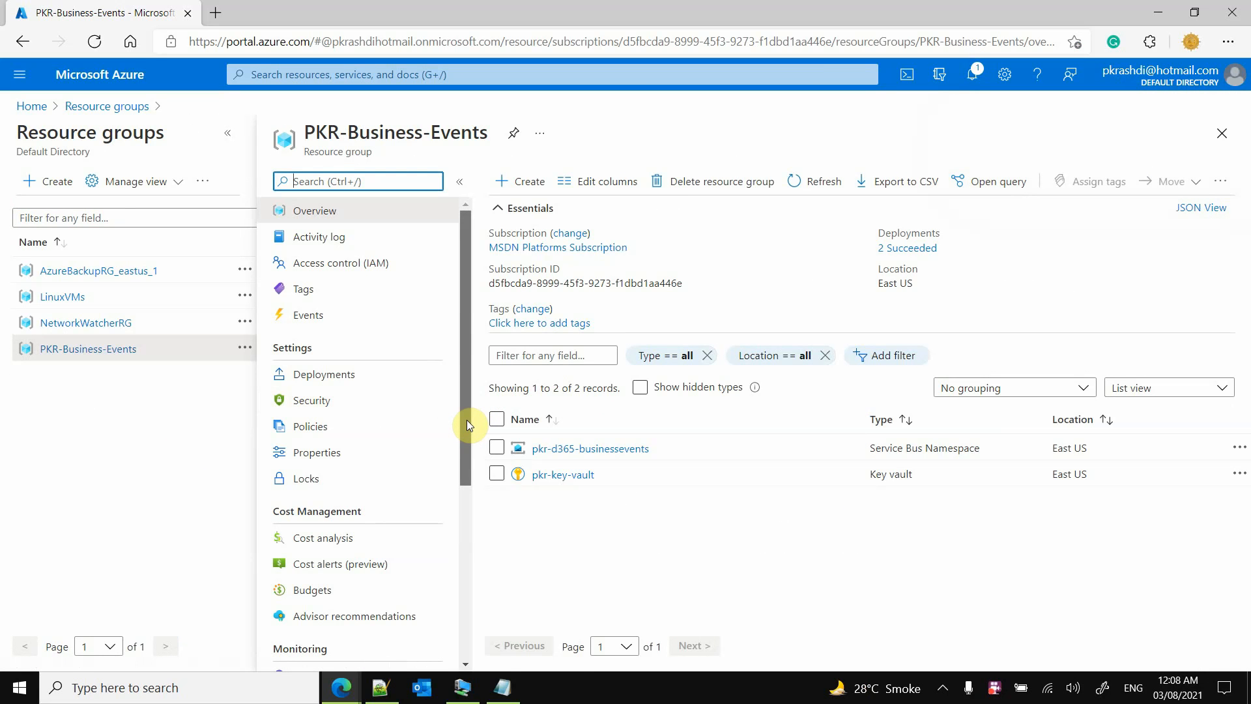
{"action": "left_click", "coordinate": [591, 450]}
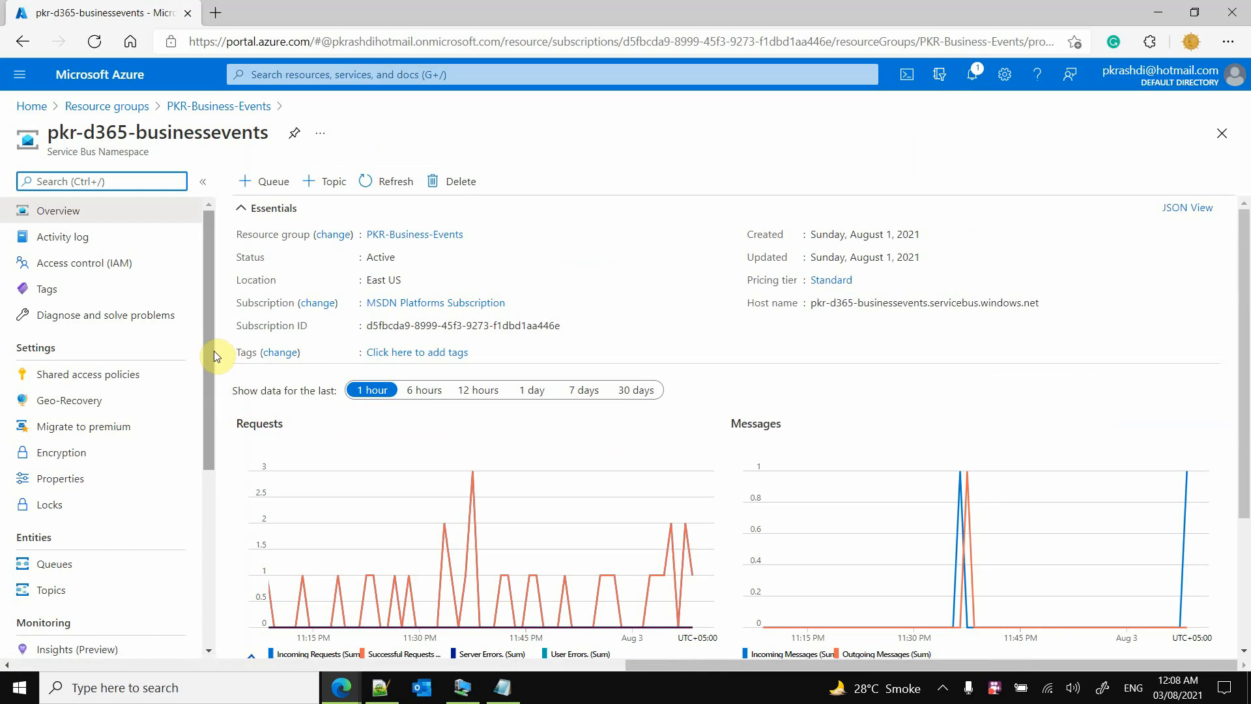
View the receive page of Service Bus Explorer for the pkr-d365-sales-confirmation-queue queue
{"action": "scroll", "coordinate": [217, 391], "scroll_direction": "down", "scroll_amount": 2}
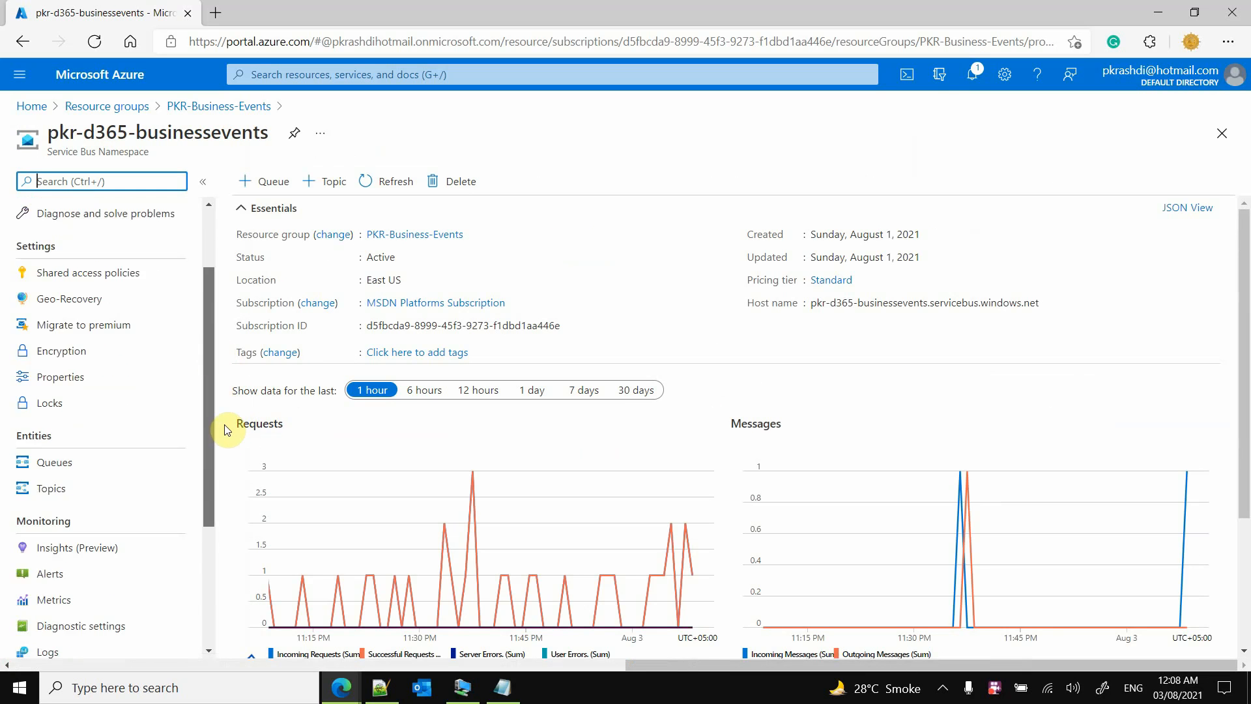
{"action": "left_click", "coordinate": [113, 444]}
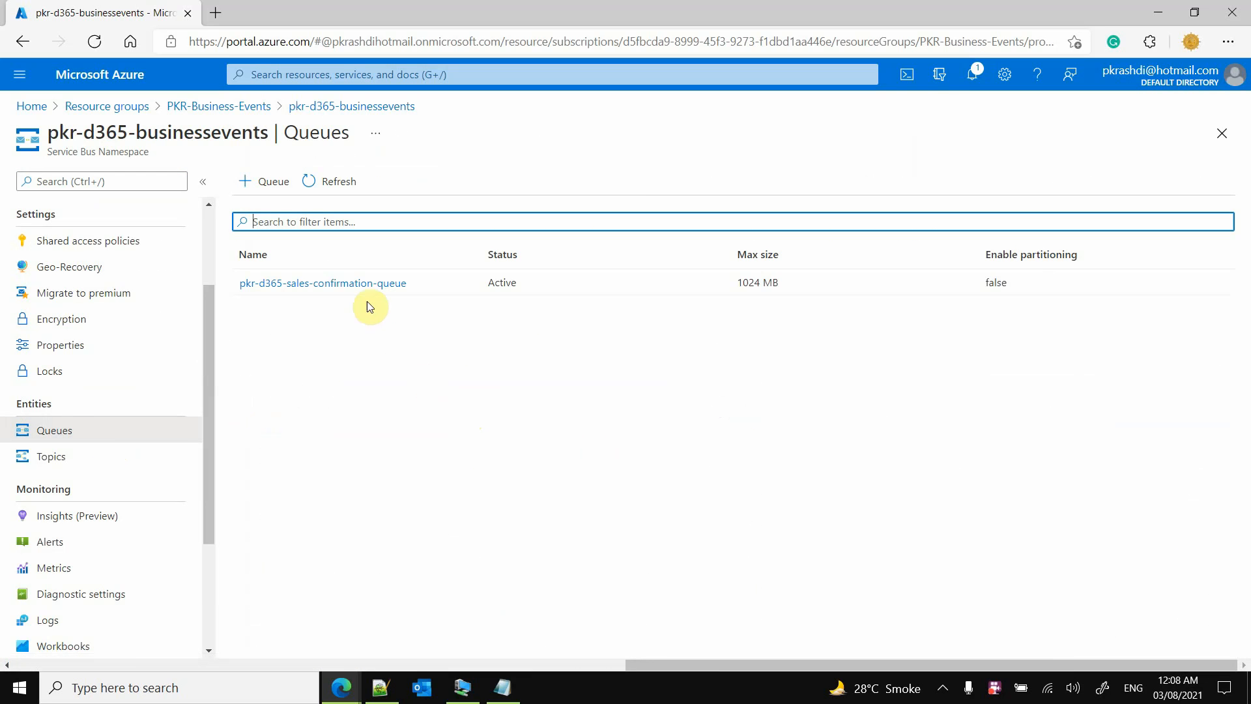
{"action": "left_click", "coordinate": [363, 282]}
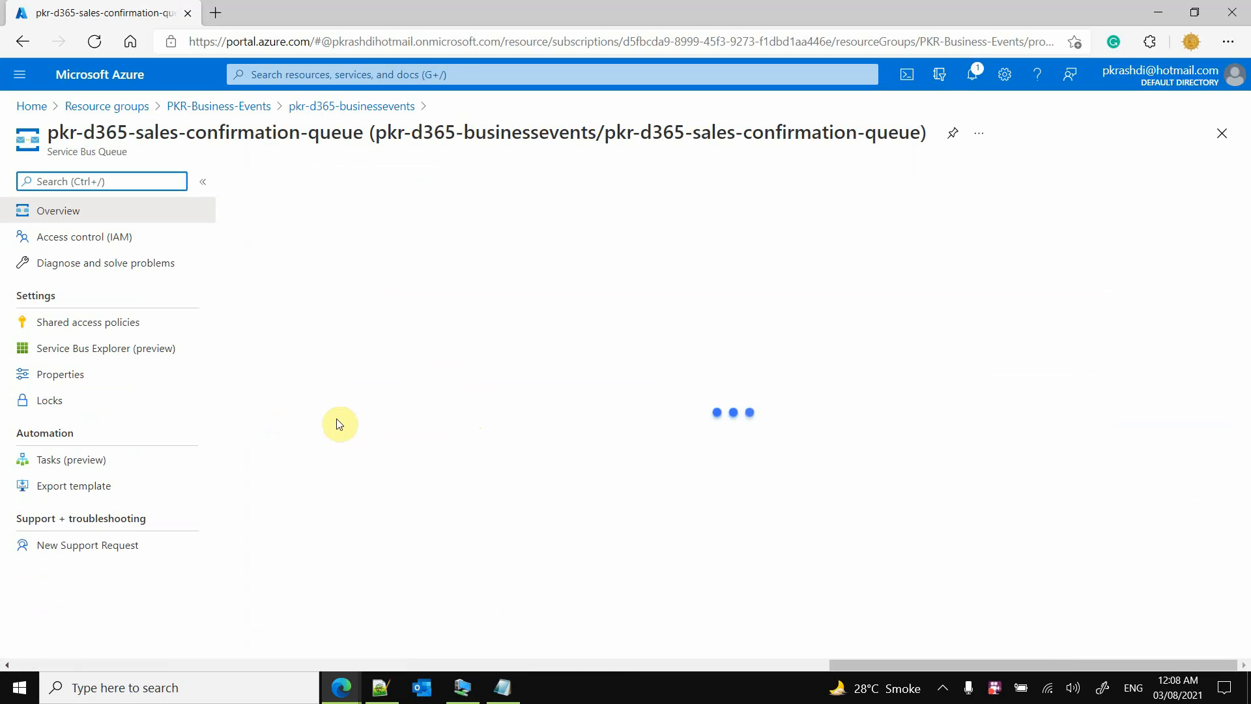
{"action": "left_click", "coordinate": [140, 357]}
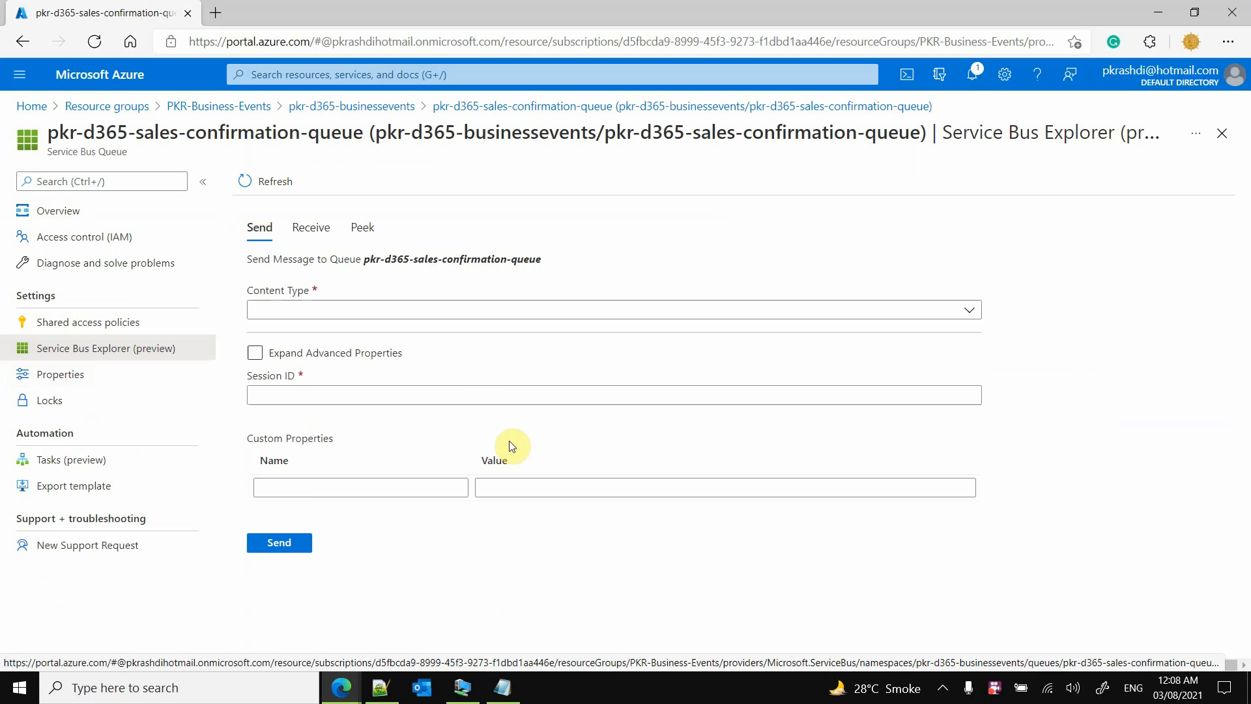
{"action": "left_click", "coordinate": [315, 236]}
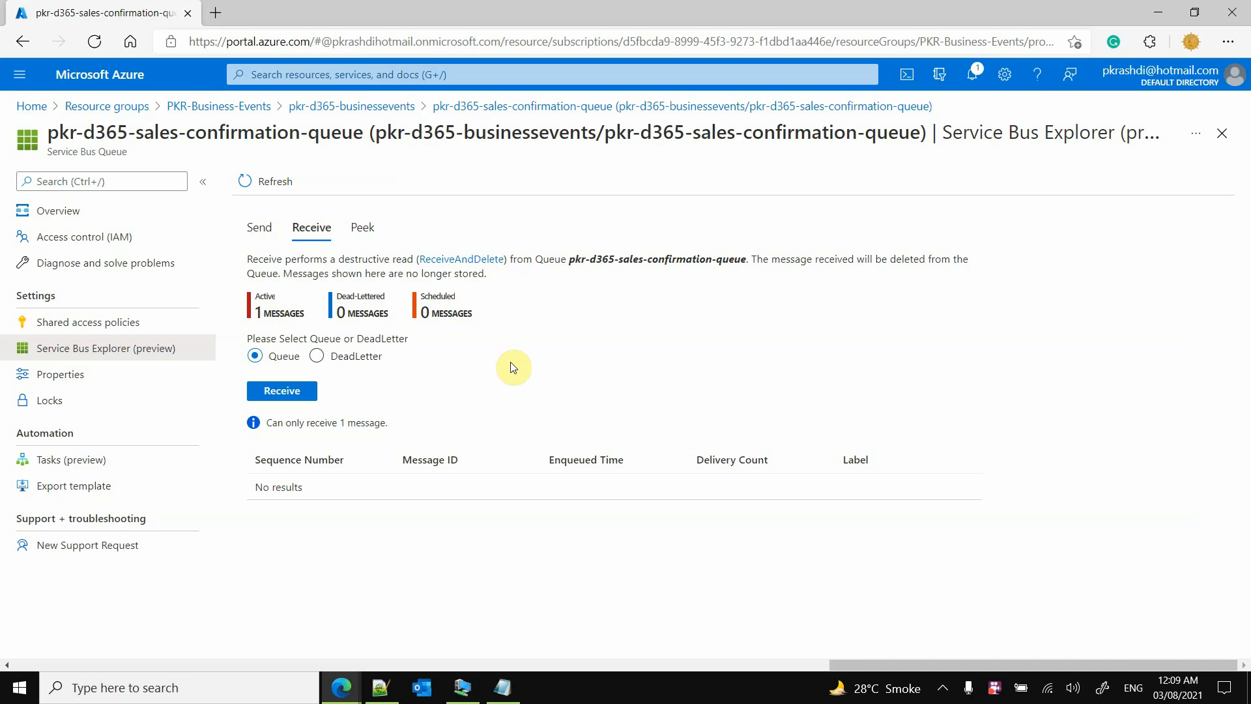
Switch back to Power Automate and examine the Parse JSON inputs and errors of the failed flow run
{"action": "key", "text": "alt+Tab"}
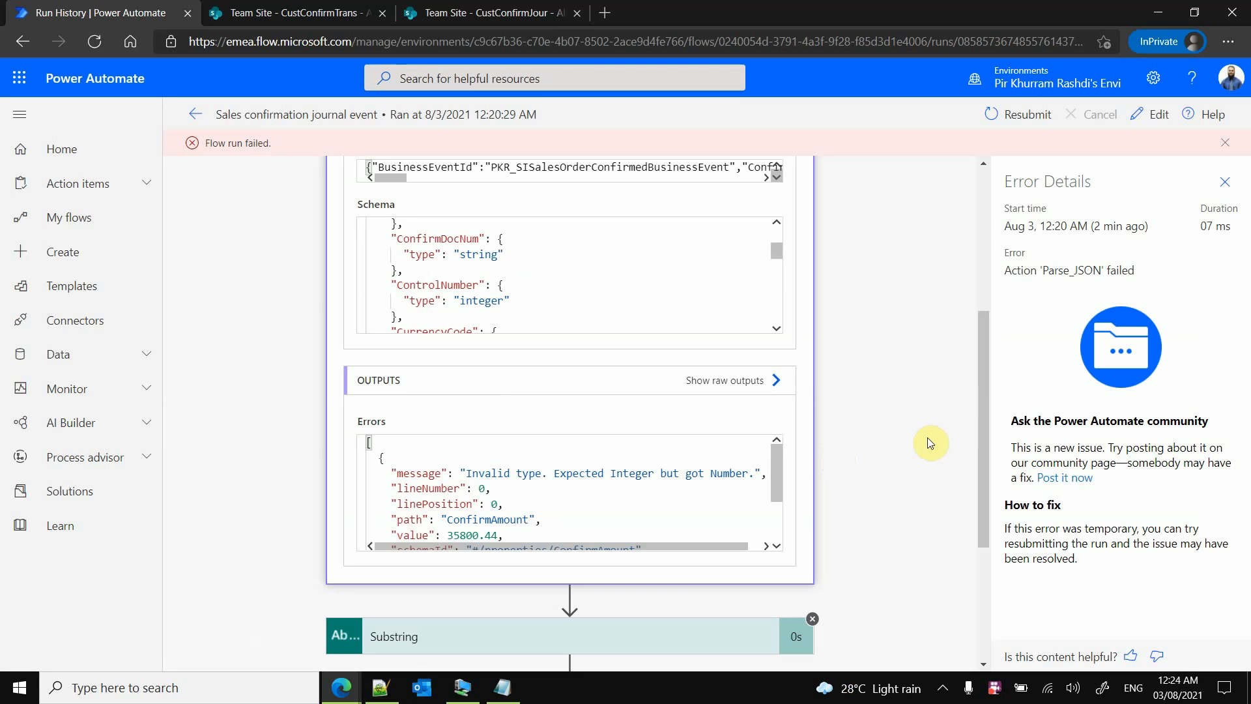
{"action": "scroll", "coordinate": [888, 525], "scroll_direction": "up", "scroll_amount": 1}
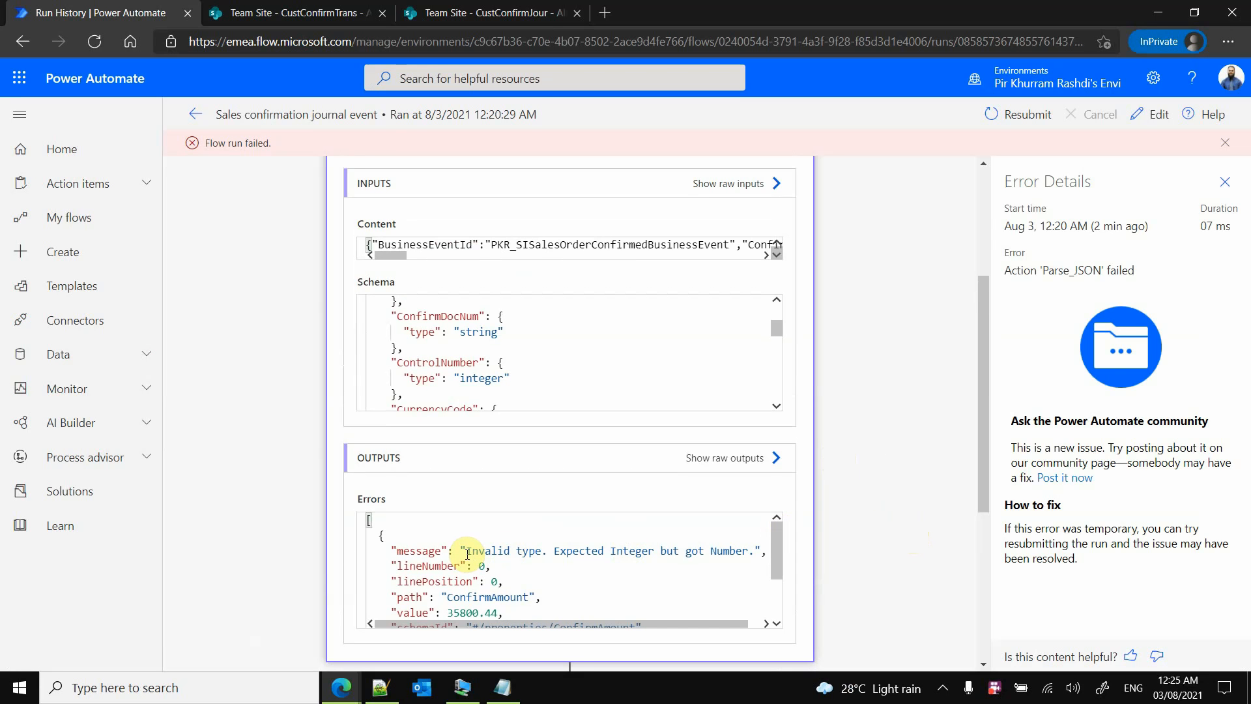
Examine the Parse JSON error's message, path, value and schema ID, and compare them with the ConfirmAmount type in the schema
{"action": "left_click_drag", "start_coordinate": [467, 550], "coordinate": [770, 563]}
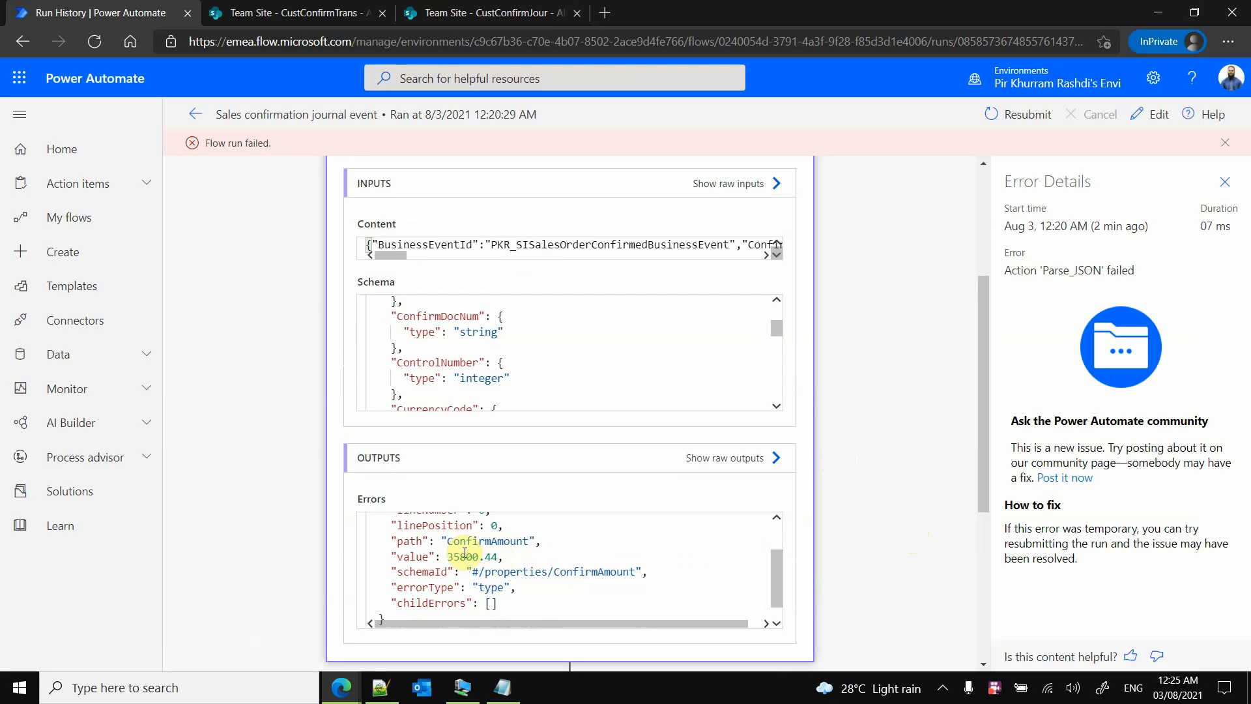
{"action": "left_click_drag", "start_coordinate": [418, 541], "coordinate": [544, 541]}
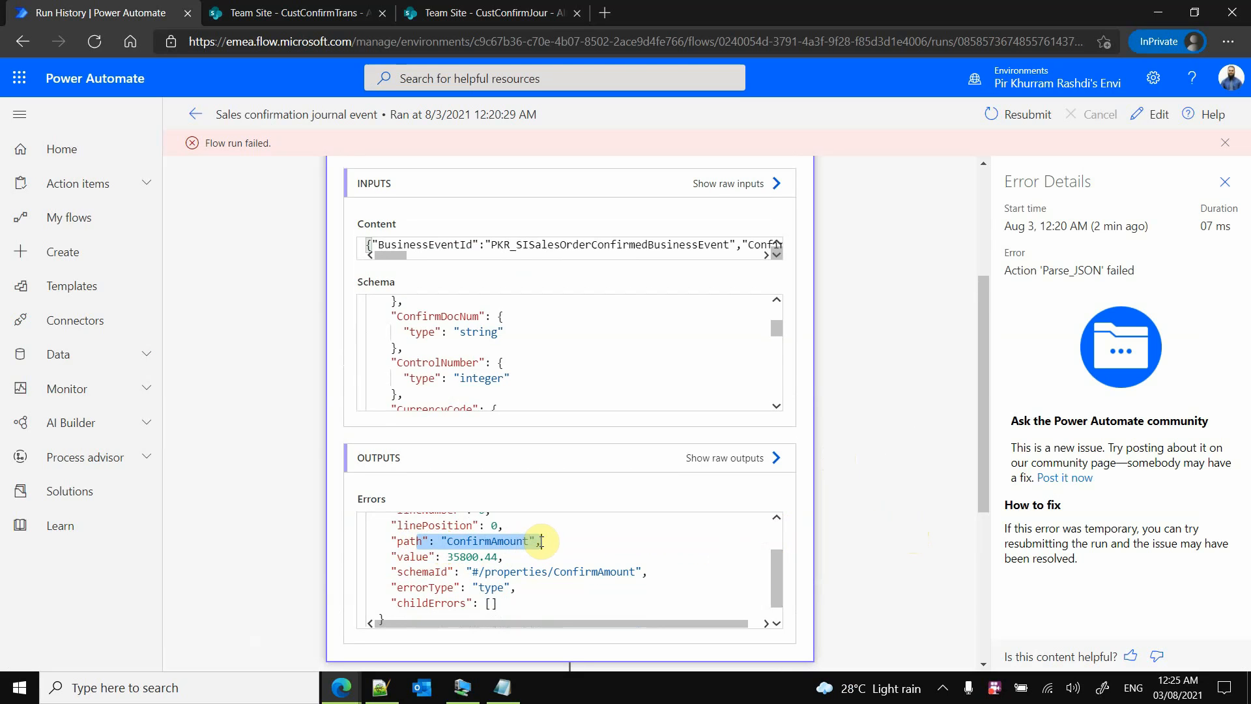
{"action": "left_click_drag", "start_coordinate": [454, 572], "coordinate": [652, 571]}
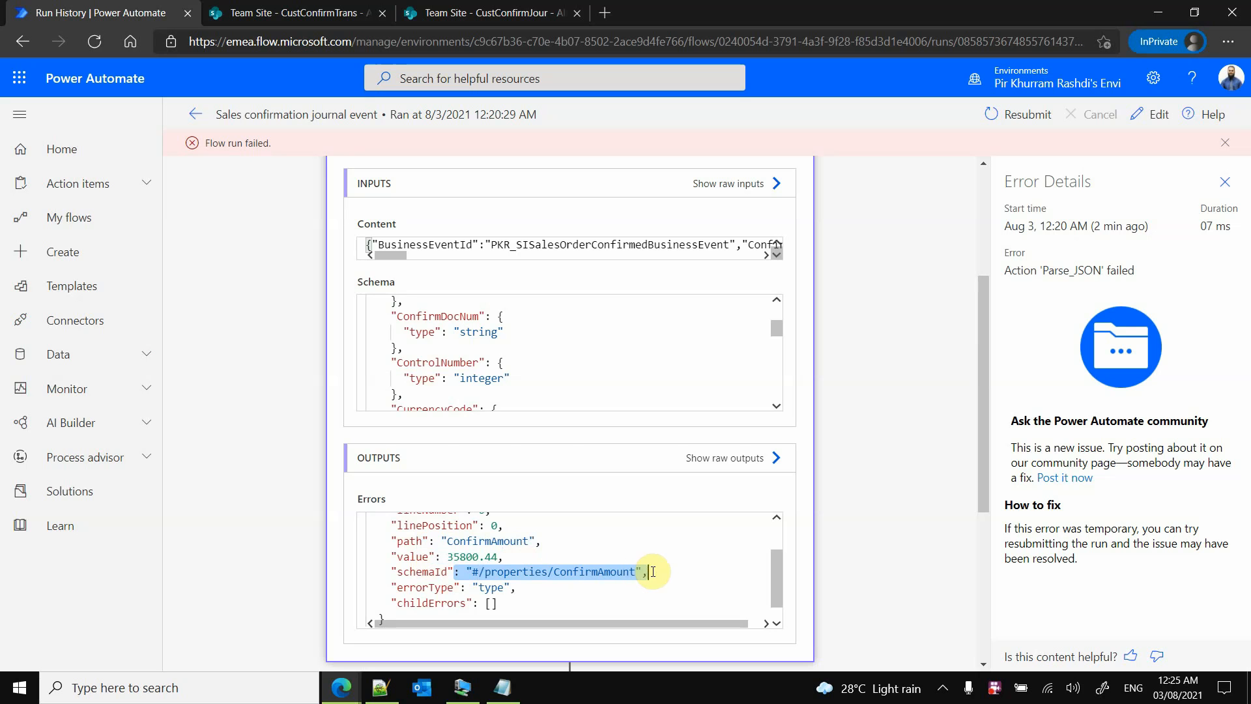
{"action": "left_click", "coordinate": [521, 594]}
{"action": "left_click_drag", "start_coordinate": [530, 590], "coordinate": [377, 544]}
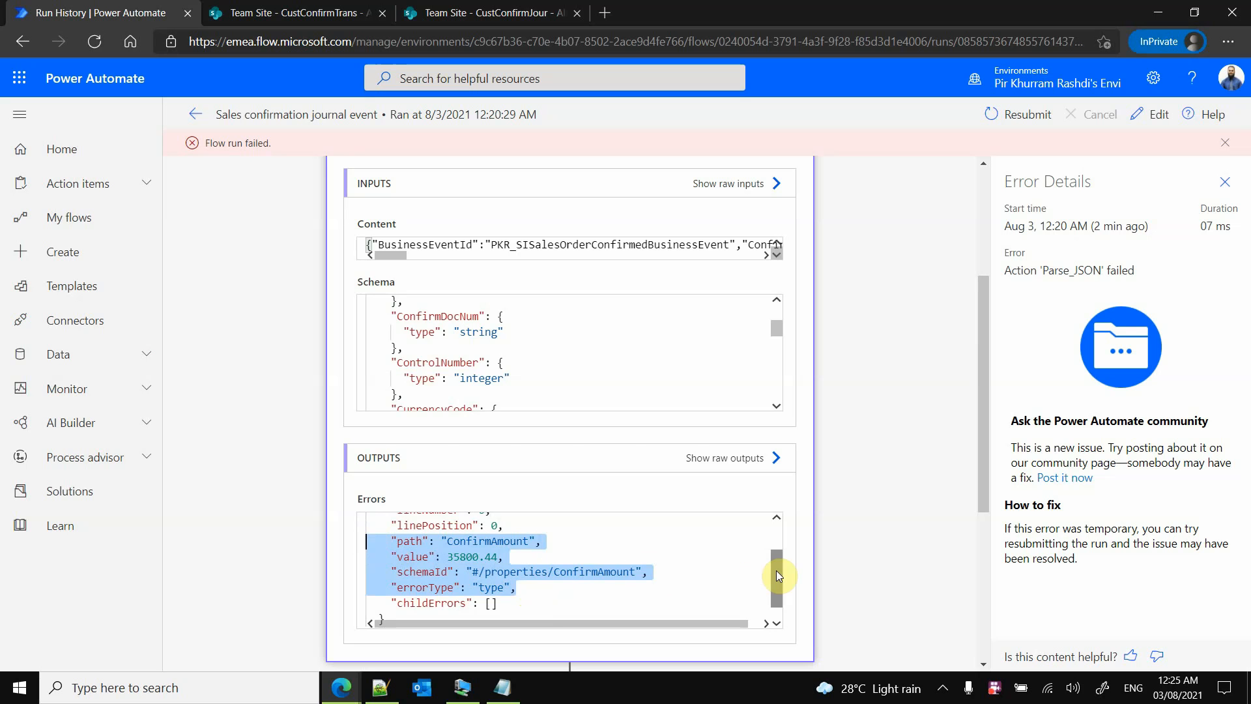
{"action": "left_click", "coordinate": [517, 571]}
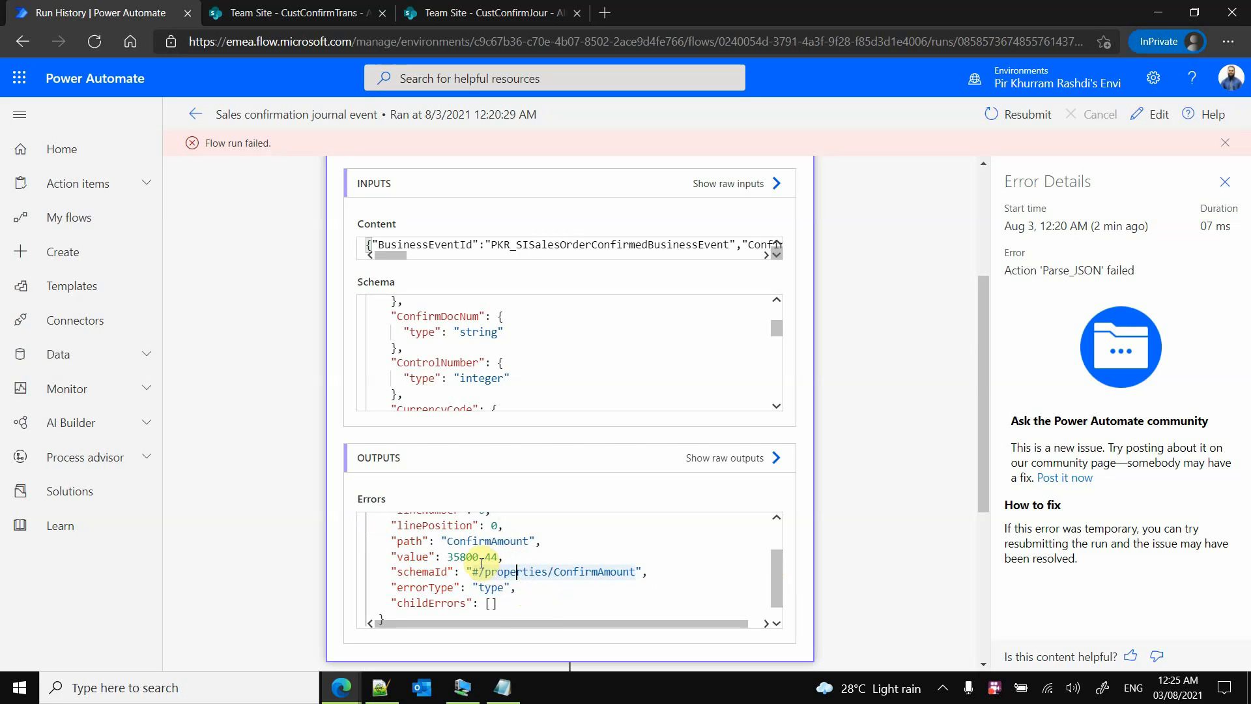
{"action": "mouse_move", "coordinate": [480, 558]}
{"action": "left_mouse_down"}
{"action": "mouse_move", "coordinate": [502, 558]}
{"action": "mouse_move", "coordinate": [473, 557]}
{"action": "left_mouse_up"}
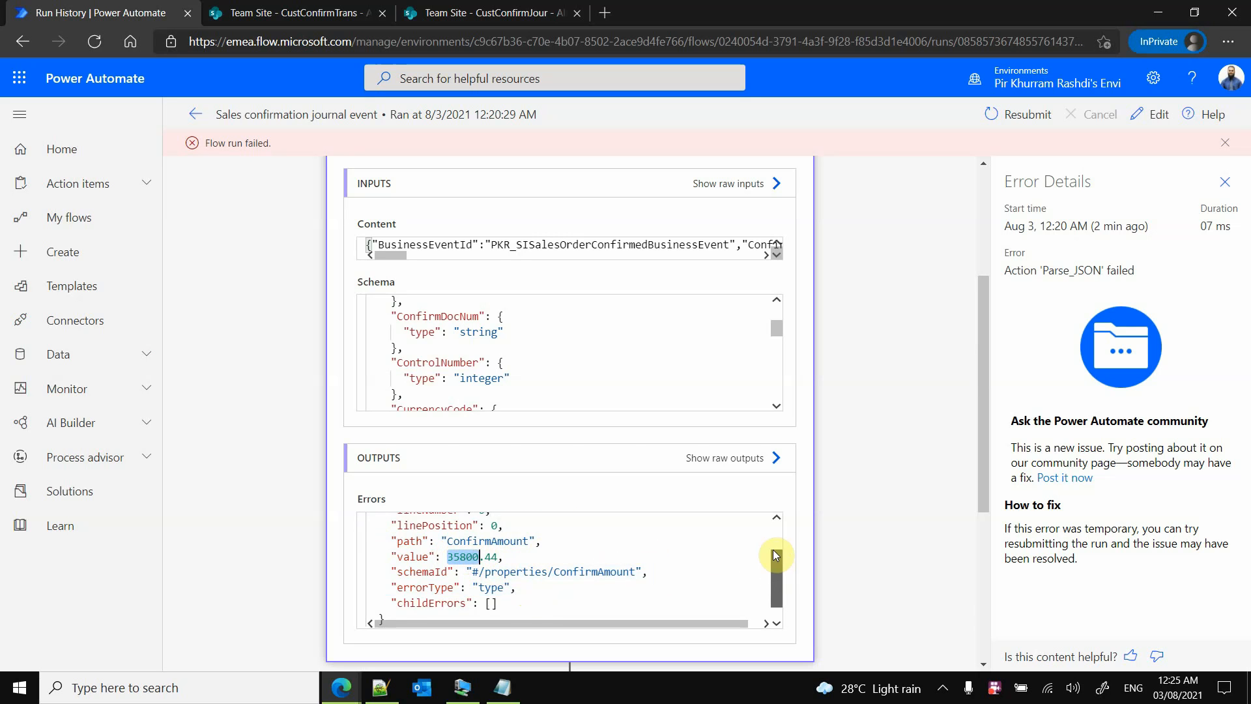
{"action": "left_click_drag", "start_coordinate": [775, 554], "coordinate": [774, 530]}
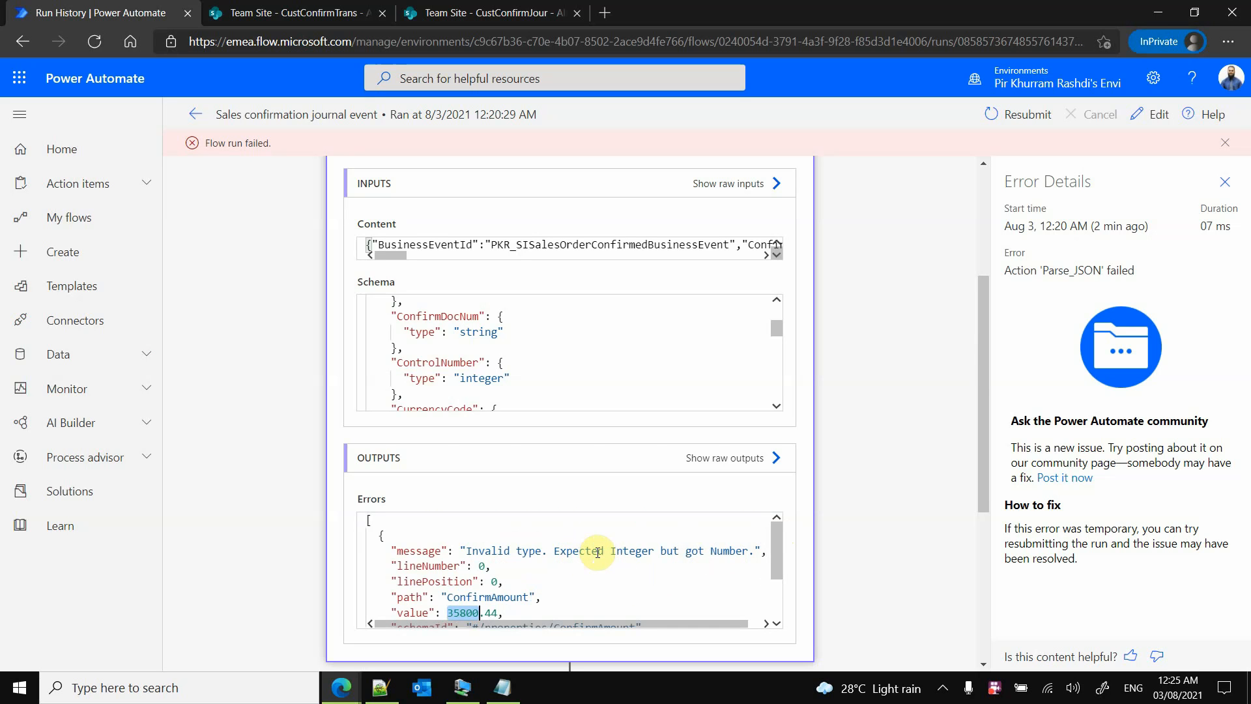
{"action": "left_click", "coordinate": [712, 552]}
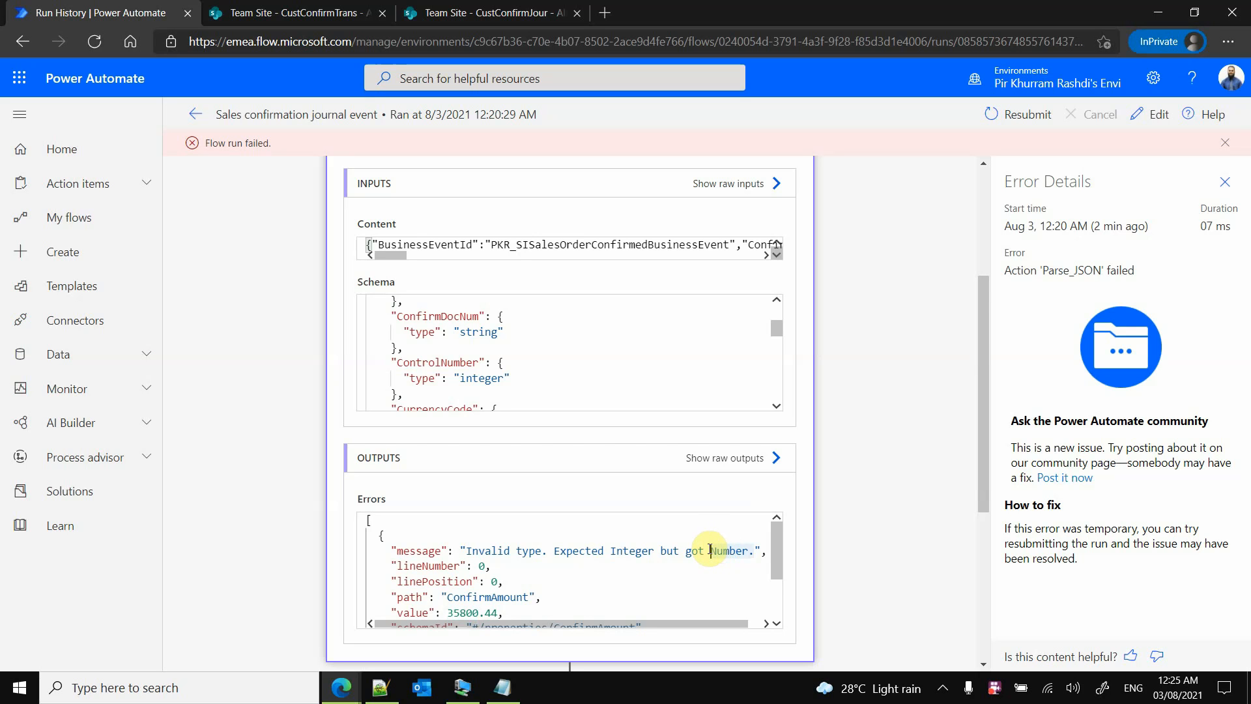
{"action": "left_click_drag", "start_coordinate": [774, 329], "coordinate": [777, 342]}
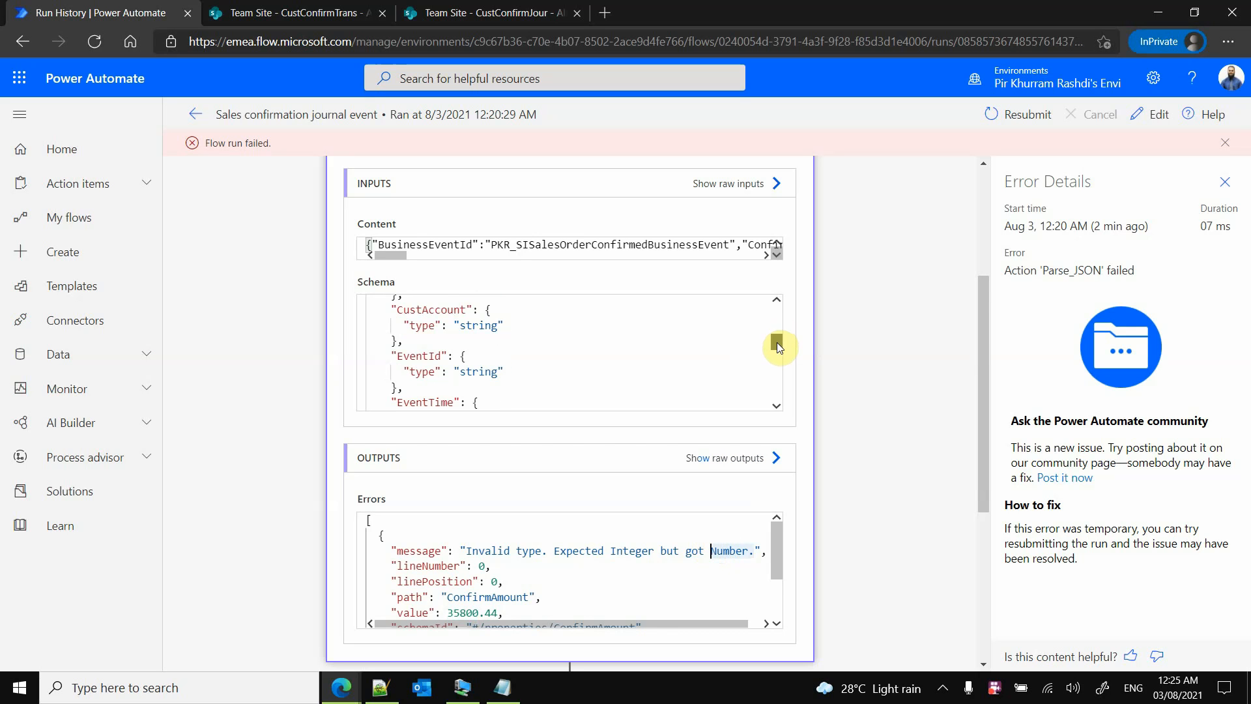
{"action": "left_click_drag", "start_coordinate": [777, 346], "coordinate": [773, 317]}
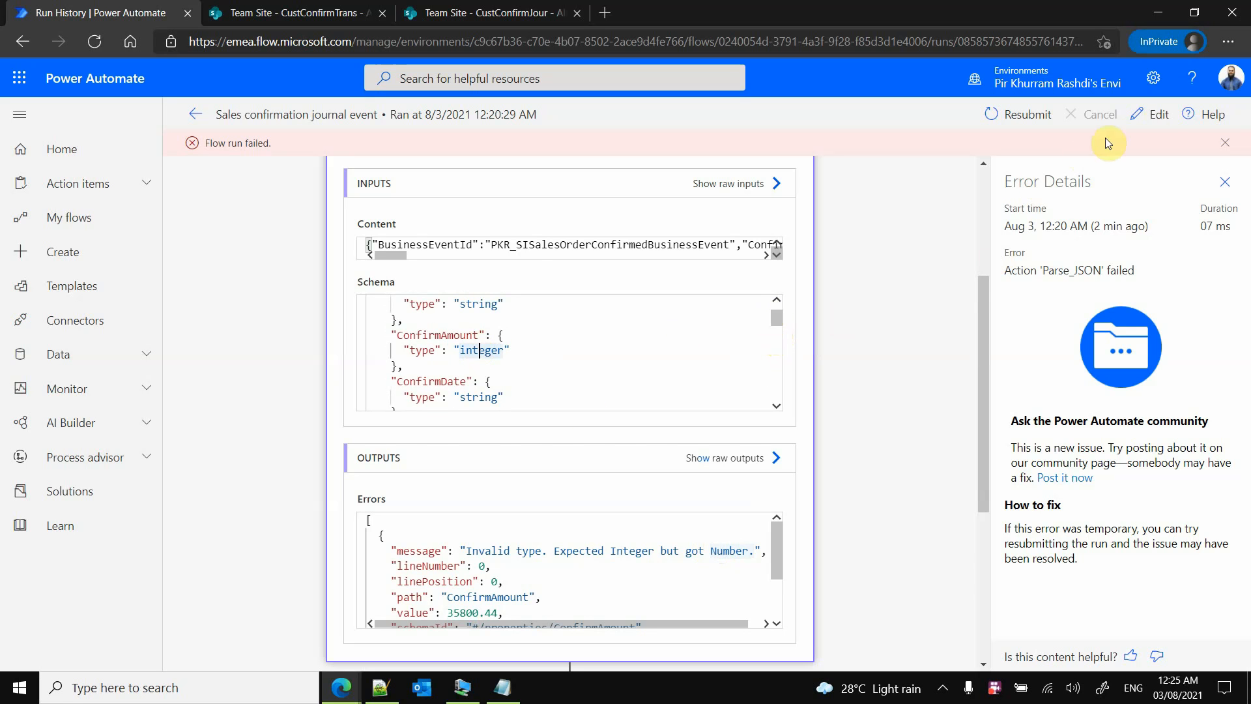
Edit the flow, change the ConfirmAmount type in the Parse JSON schema to number, and save the flow
{"action": "left_click", "coordinate": [1159, 116]}
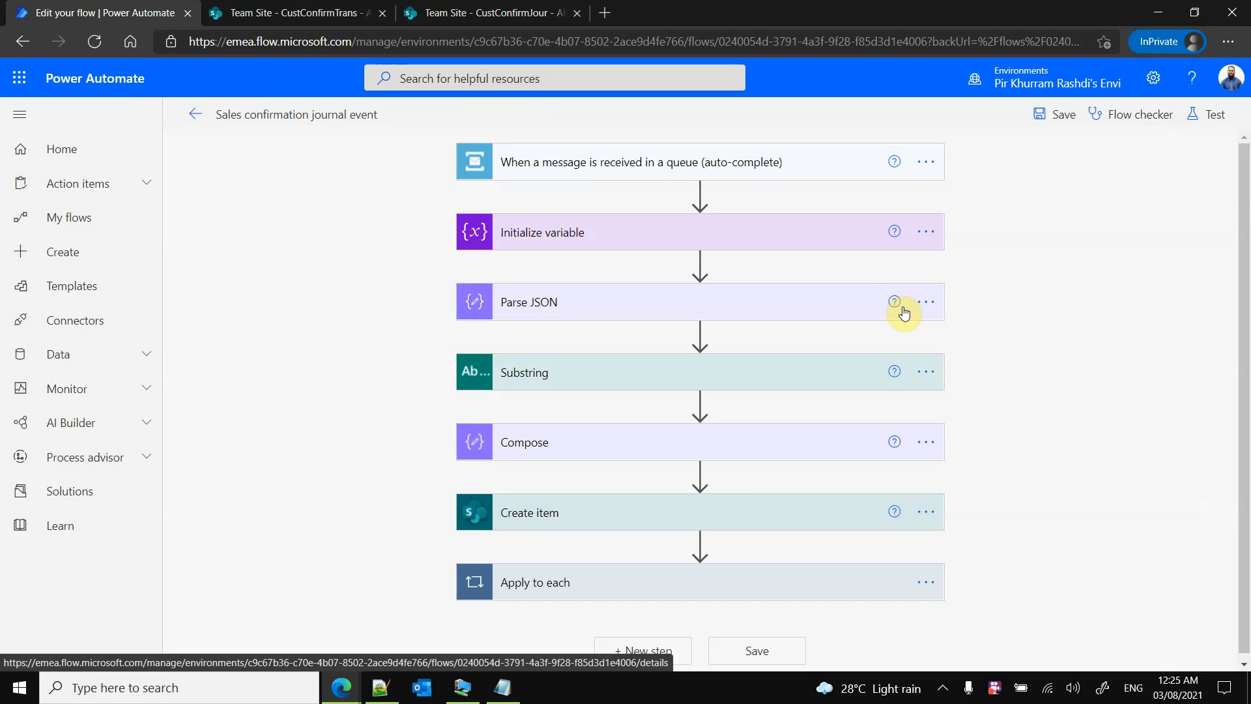
{"action": "left_click", "coordinate": [819, 313]}
{"action": "left_click", "coordinate": [791, 399]}
{"action": "key", "text": "ctrl+v"}
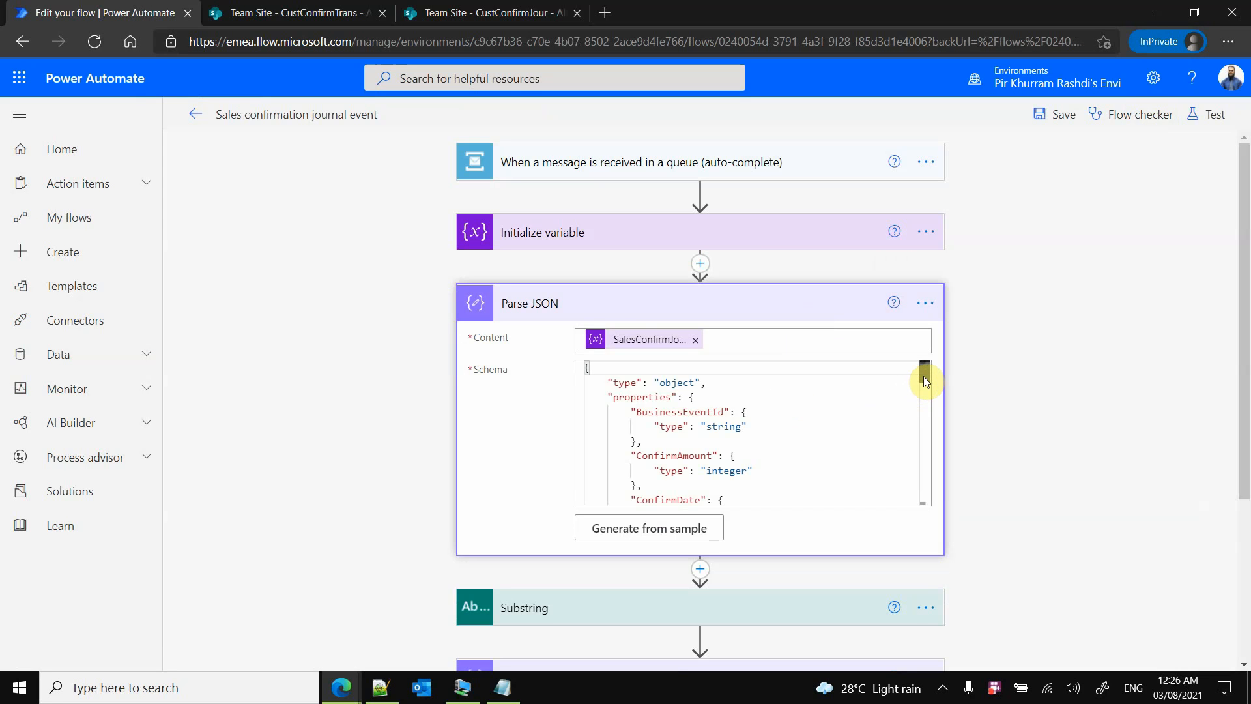
{"action": "left_click", "coordinate": [749, 471]}
{"action": "left_click_drag", "start_coordinate": [749, 470], "coordinate": [708, 469]}
{"action": "type", "text": "numb"}
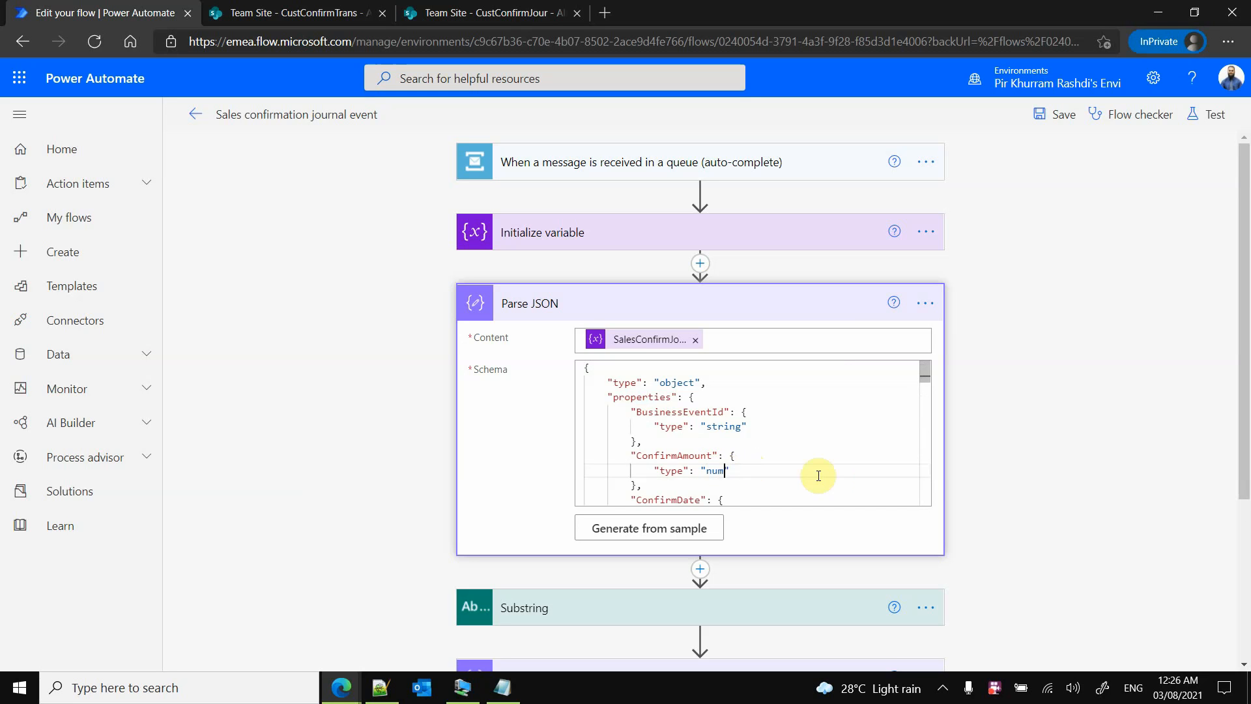
{"action": "type", "text": "er"}
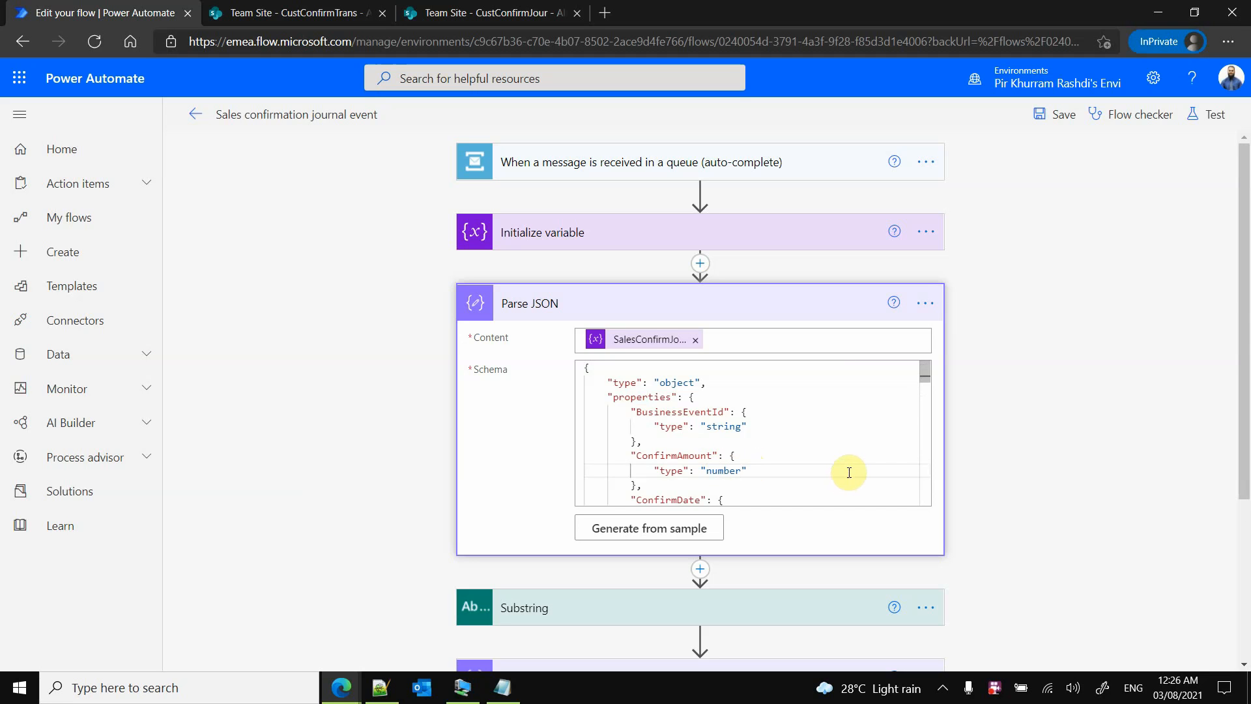
{"action": "scroll", "coordinate": [1137, 443], "scroll_direction": "down", "scroll_amount": 3}
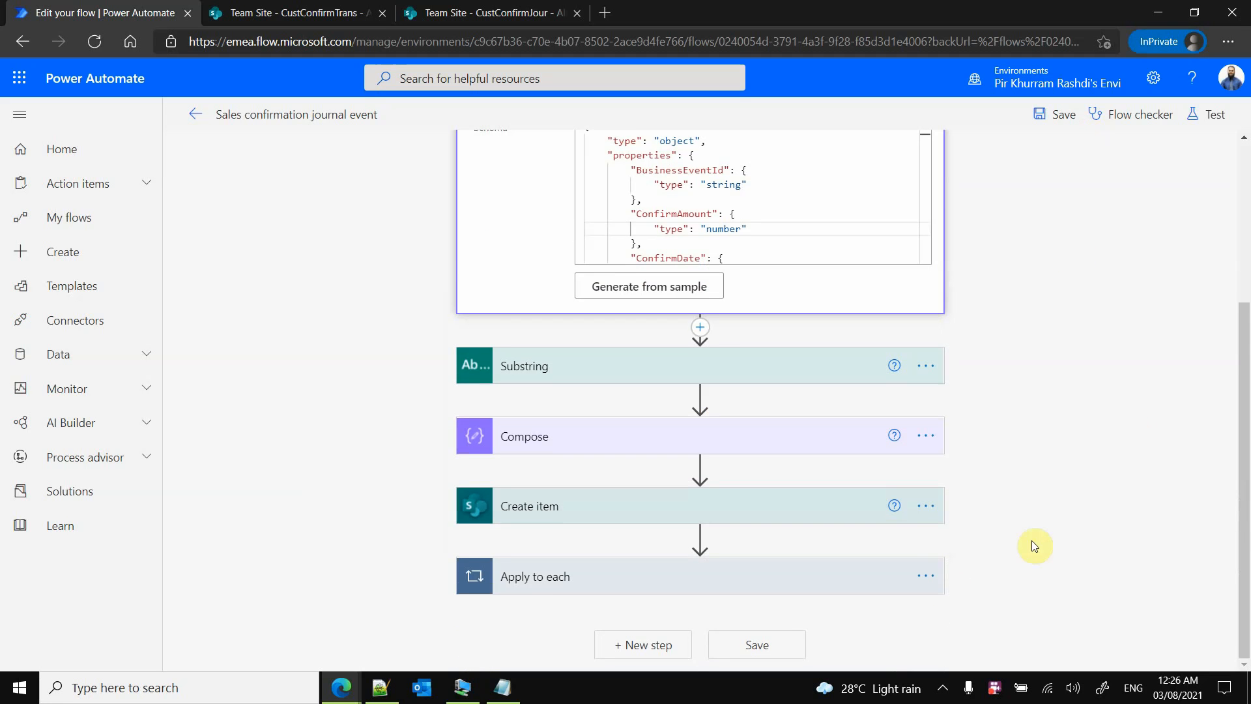
{"action": "left_click", "coordinate": [794, 644]}
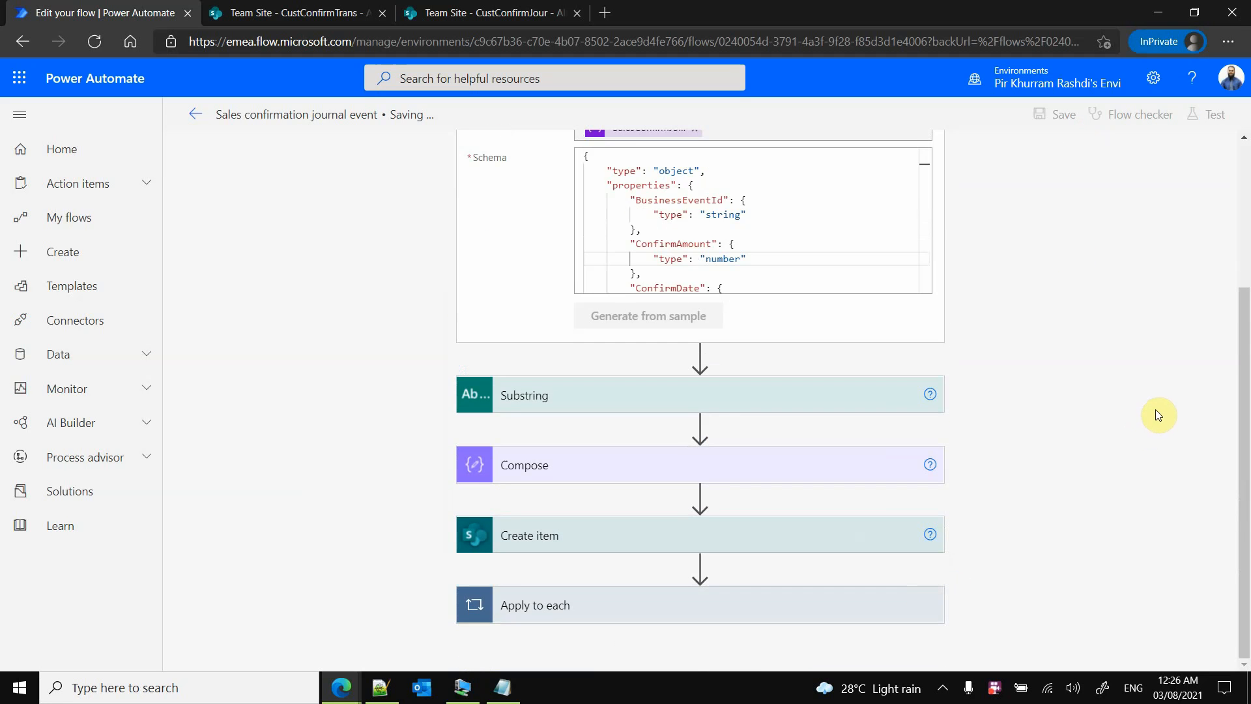
Test the flow automatically with a recently used trigger, using the most recent failed run
{"action": "scroll", "coordinate": [1155, 409], "scroll_direction": "up", "scroll_amount": 3}
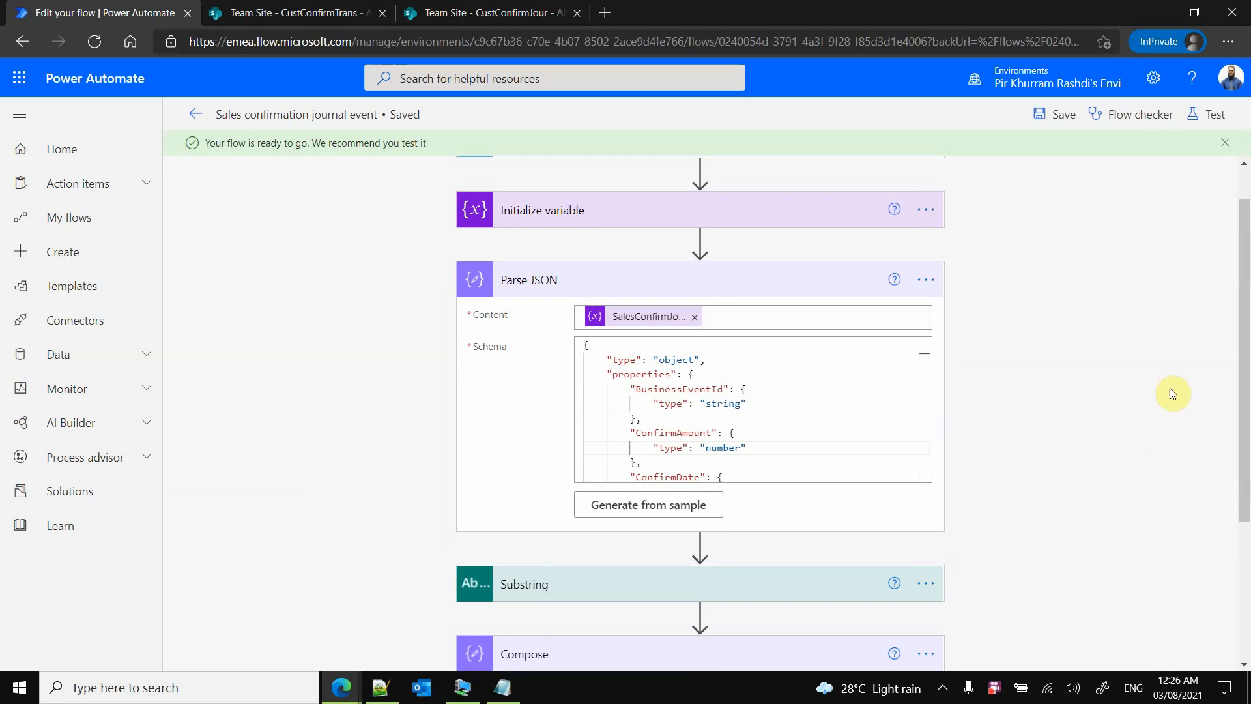
{"action": "left_click", "coordinate": [1215, 114]}
{"action": "left_click", "coordinate": [1040, 206]}
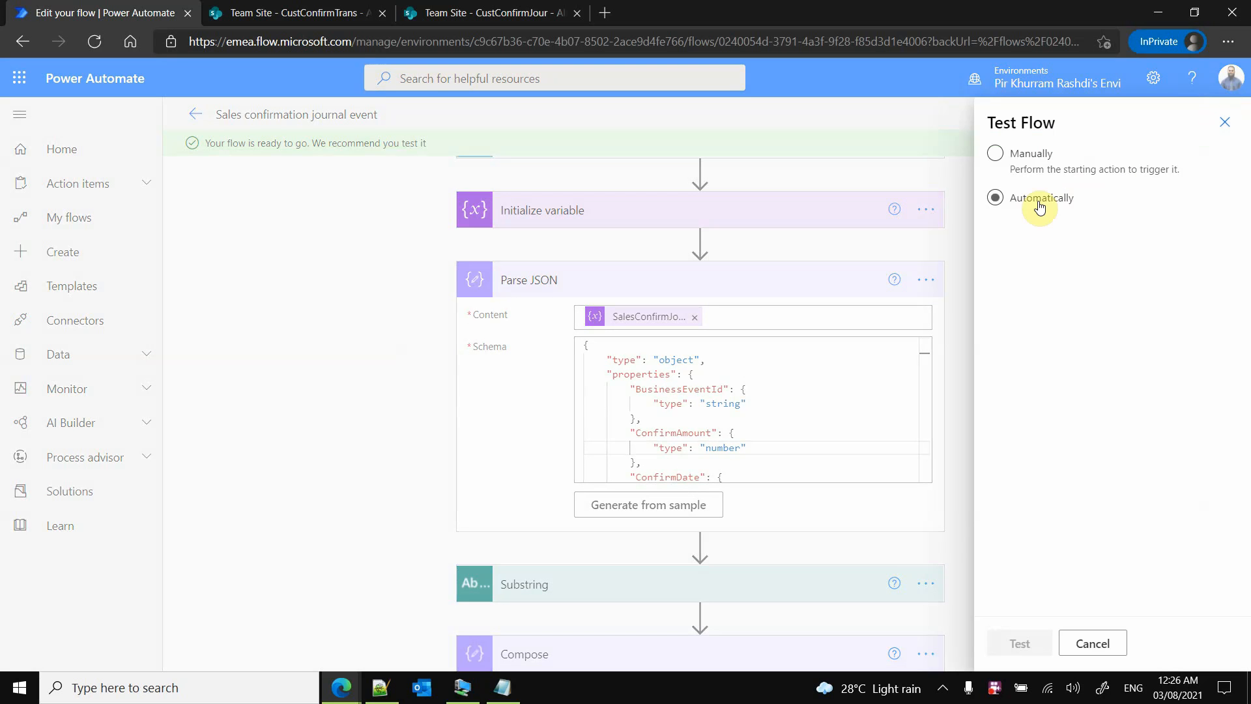
{"action": "left_click", "coordinate": [1043, 228]}
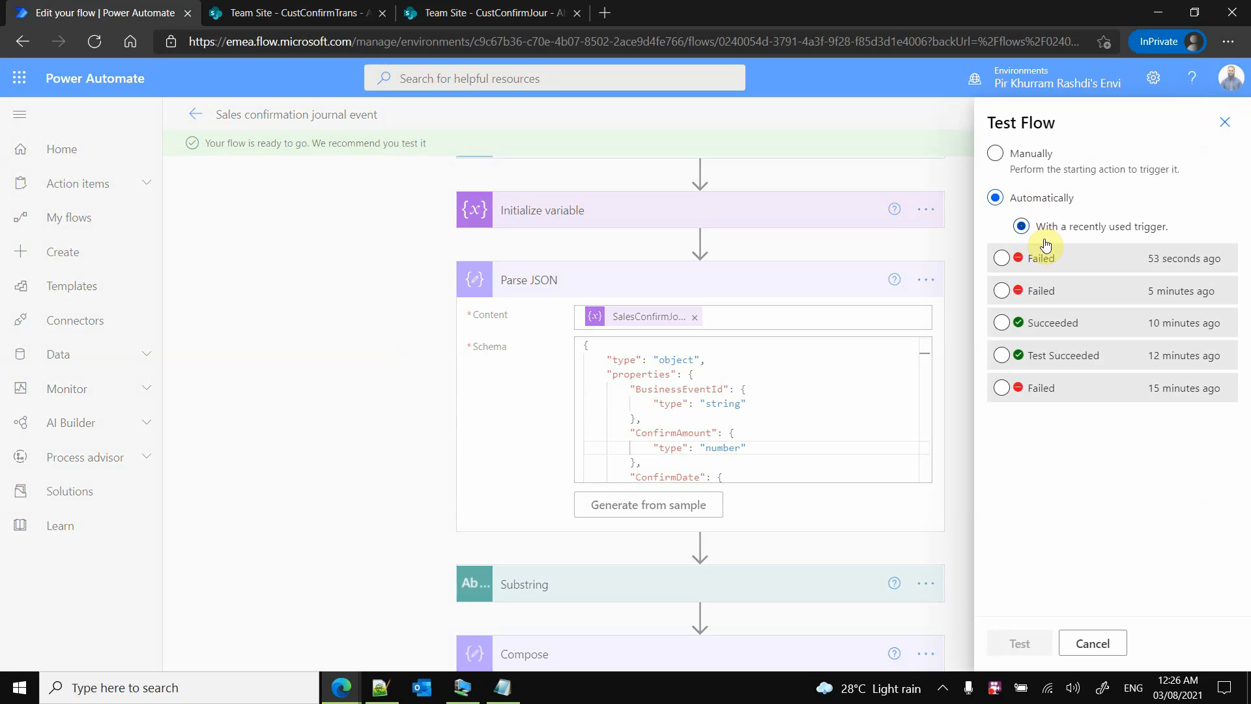
{"action": "left_click", "coordinate": [1002, 258]}
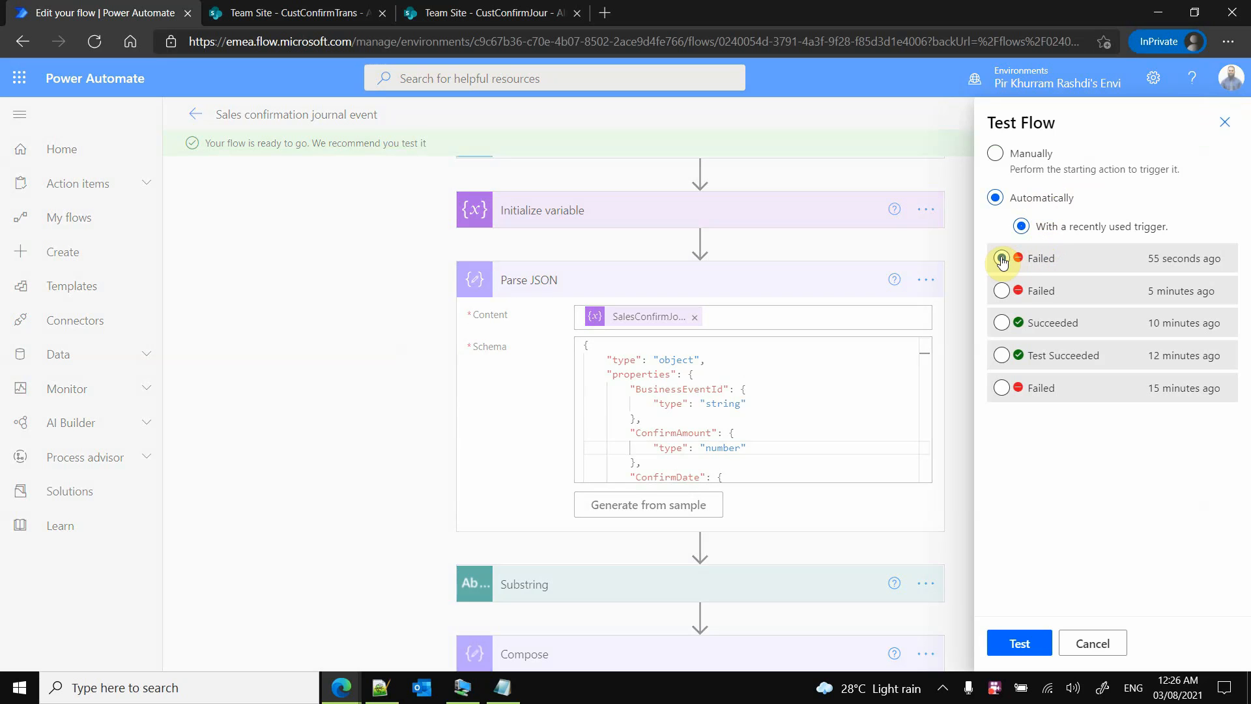
{"action": "left_click", "coordinate": [1029, 643]}
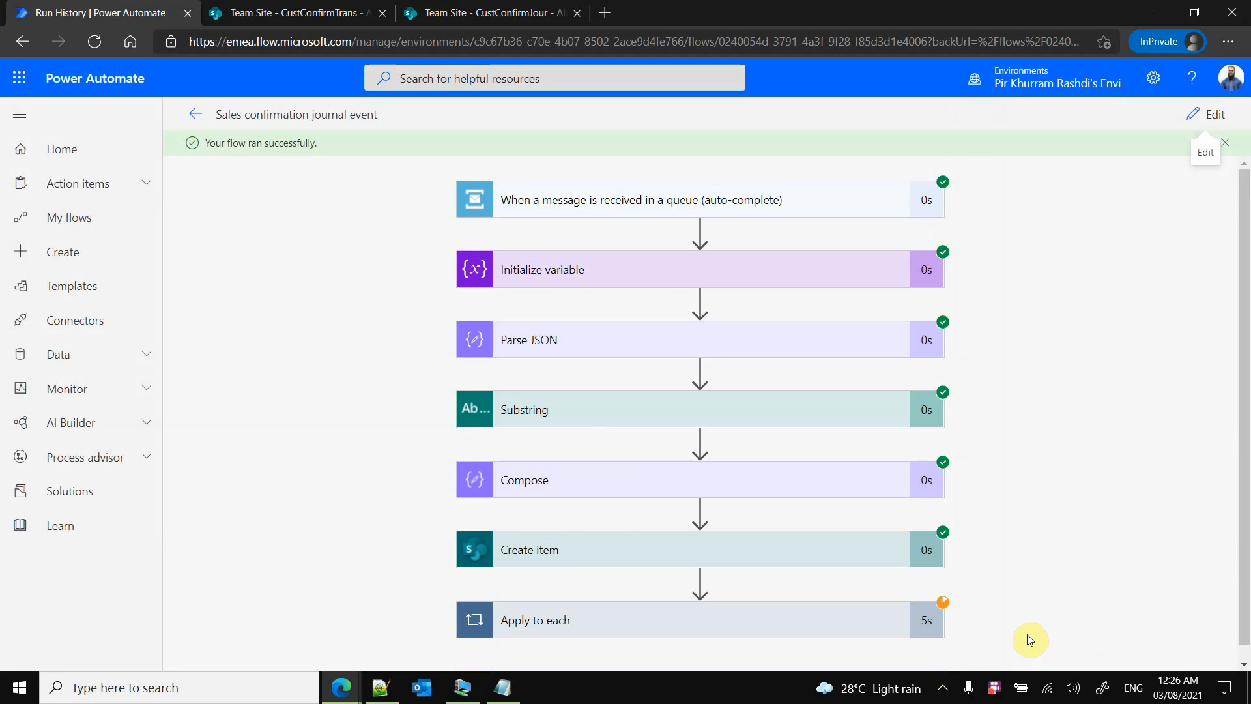
Check the CustConfirmJour list in SharePoint and delete all items from the CustConfirmTrans list
{"action": "left_click", "coordinate": [495, 13]}
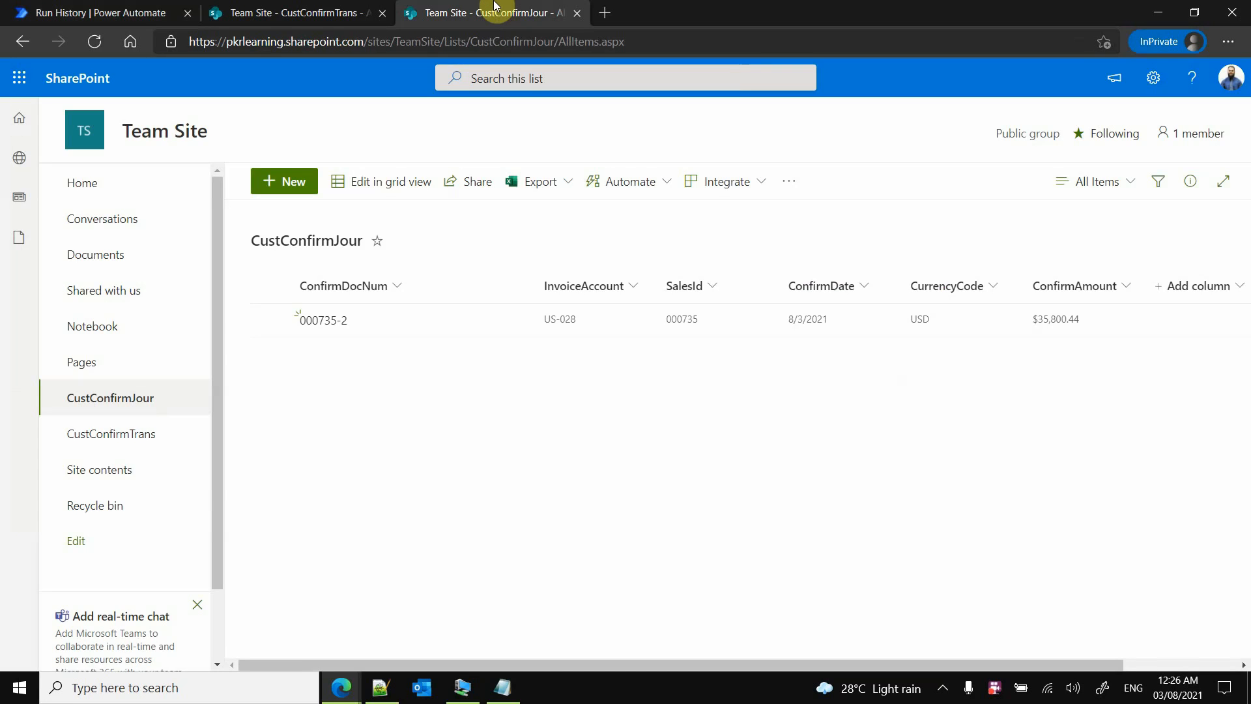
{"action": "left_click", "coordinate": [326, 7]}
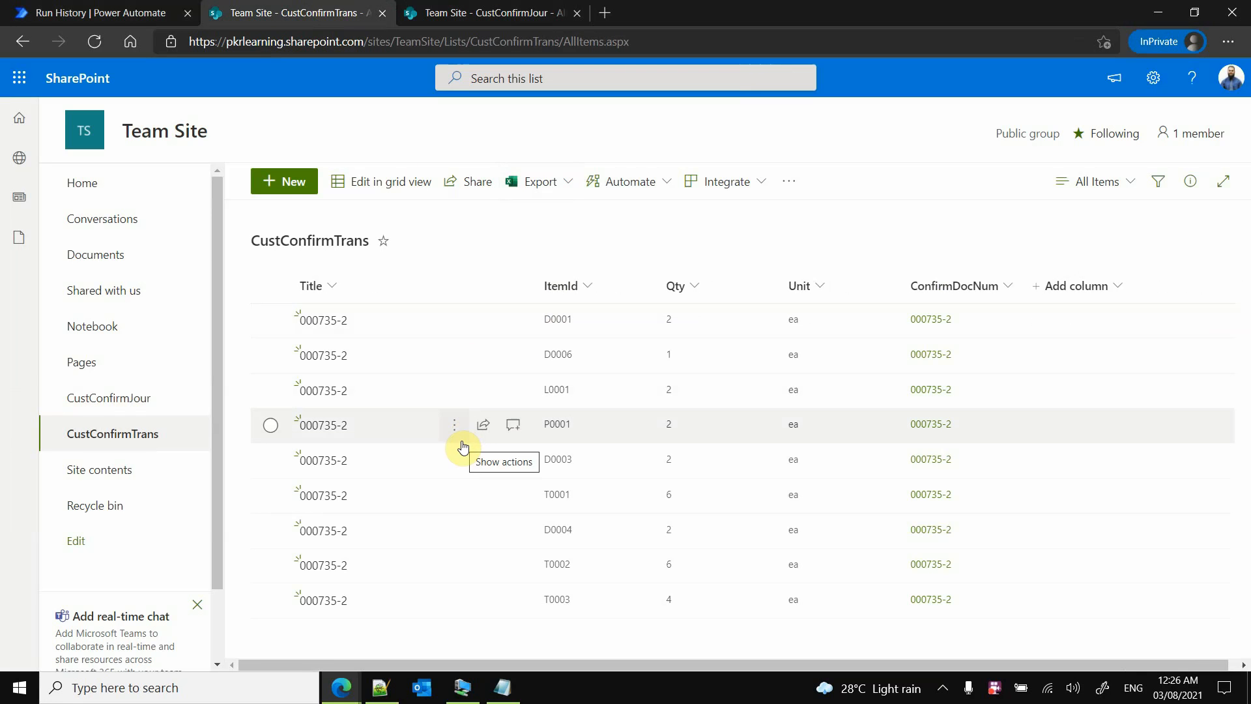
{"action": "left_click", "coordinate": [270, 287]}
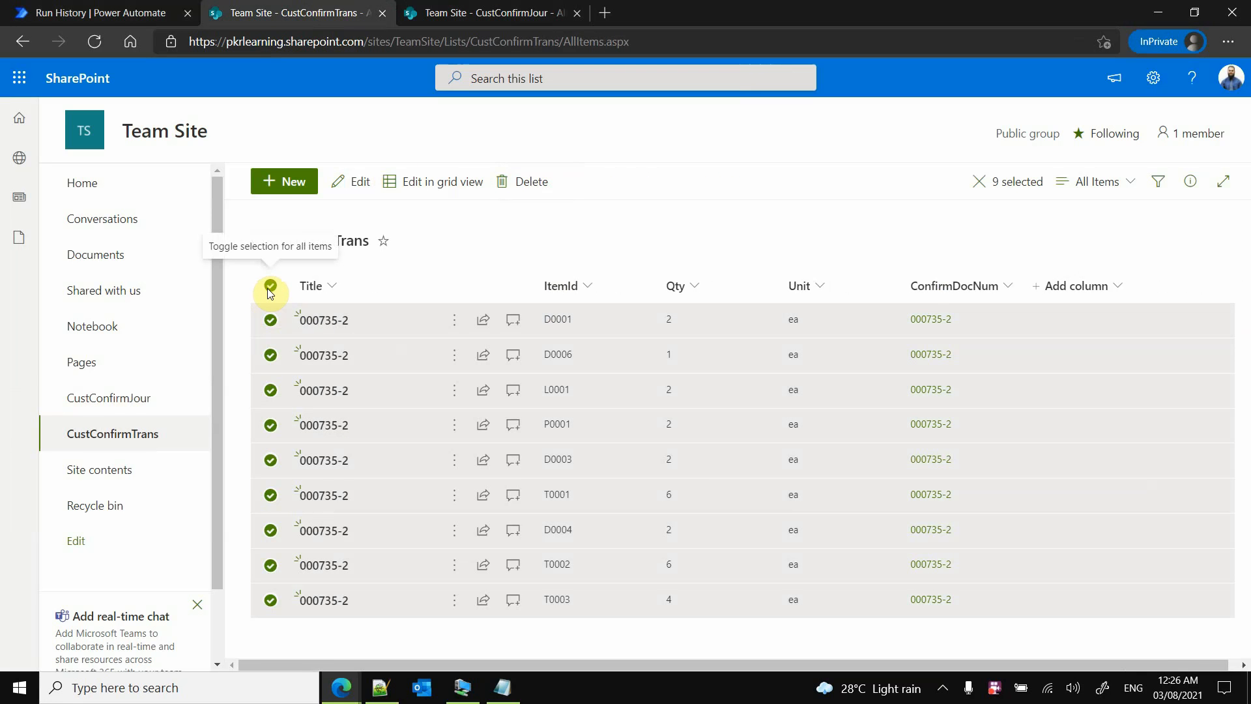
{"action": "left_click", "coordinate": [521, 181]}
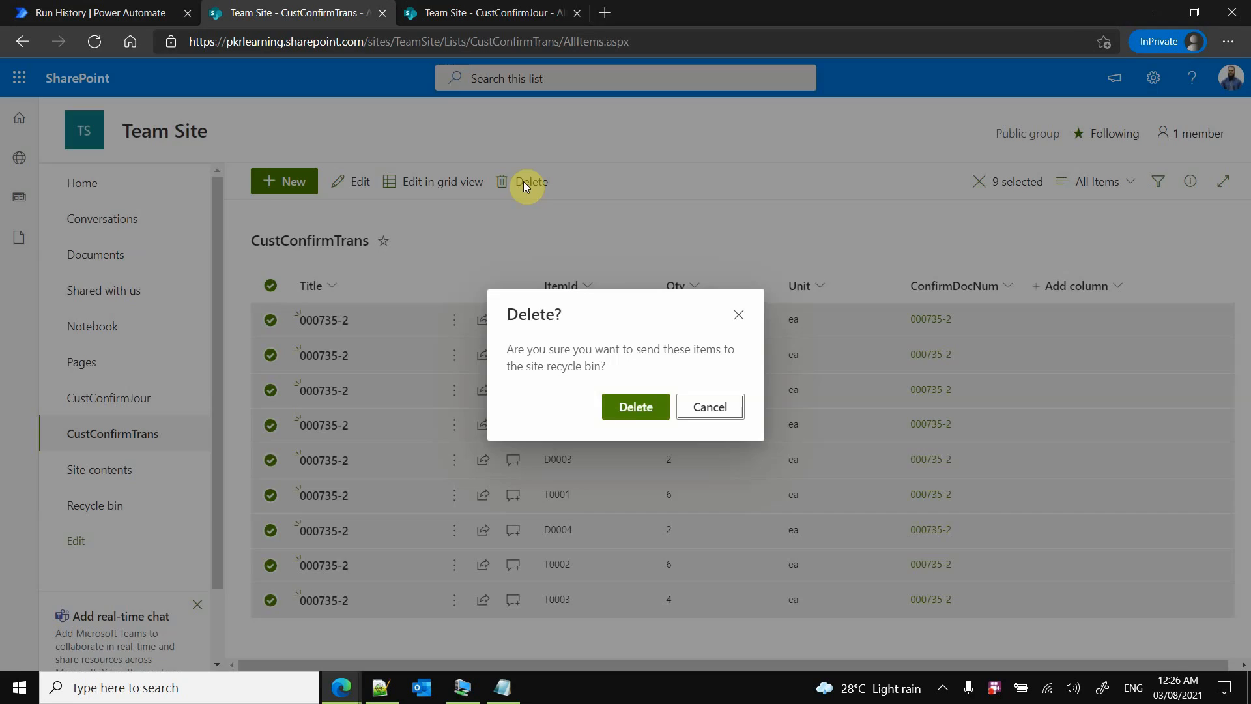
{"action": "left_click", "coordinate": [635, 406]}
Delete the confirmation header item from the CustConfirmJour list
{"action": "left_click", "coordinate": [495, 13]}
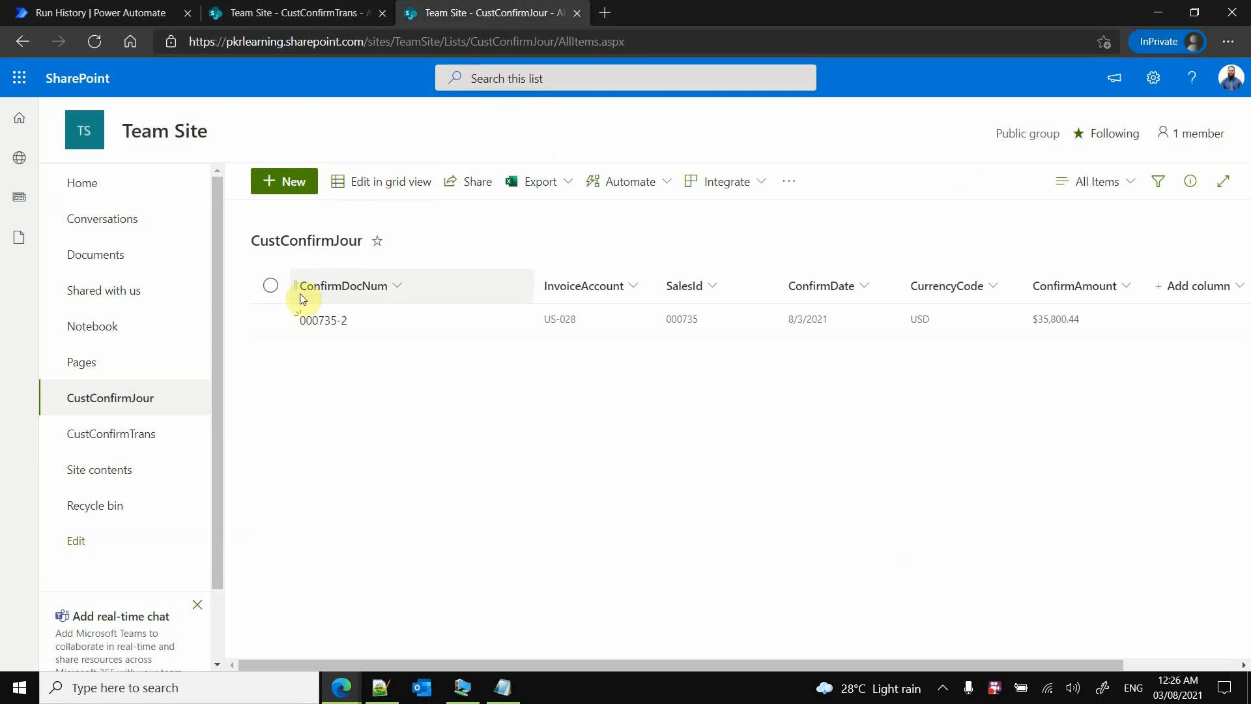
{"action": "left_click", "coordinate": [271, 290]}
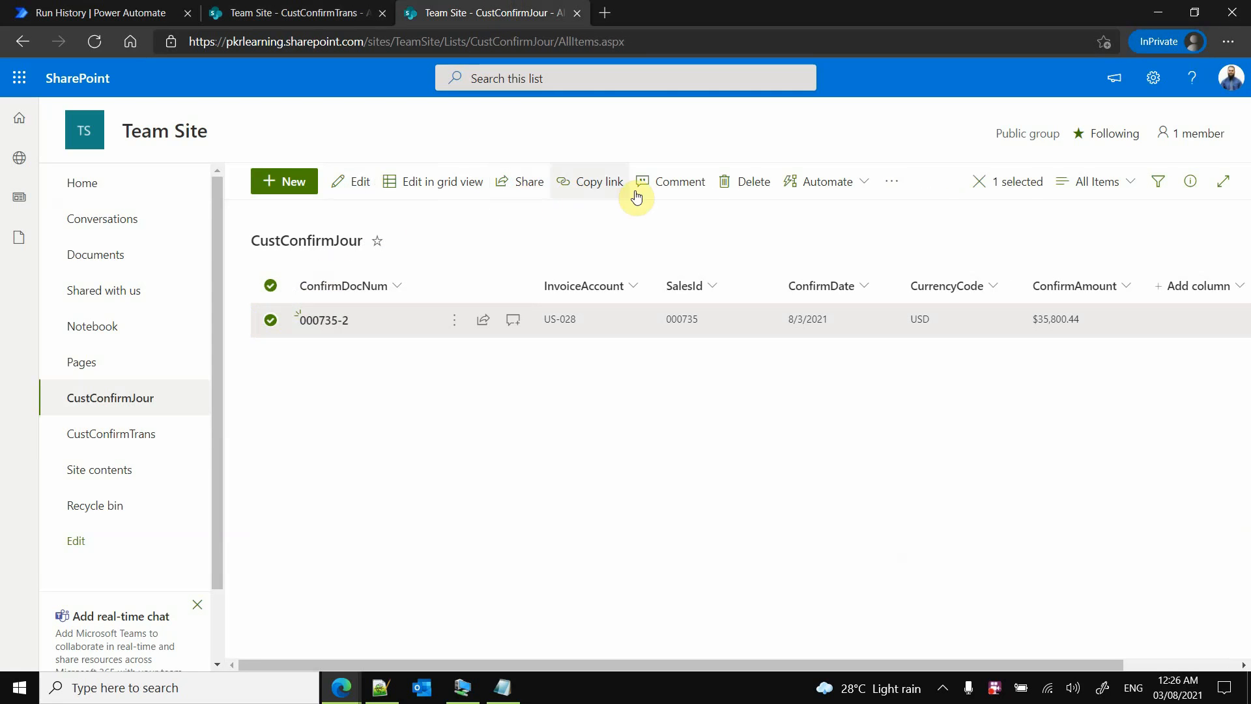
{"action": "left_click", "coordinate": [730, 181]}
{"action": "left_click", "coordinate": [636, 410]}
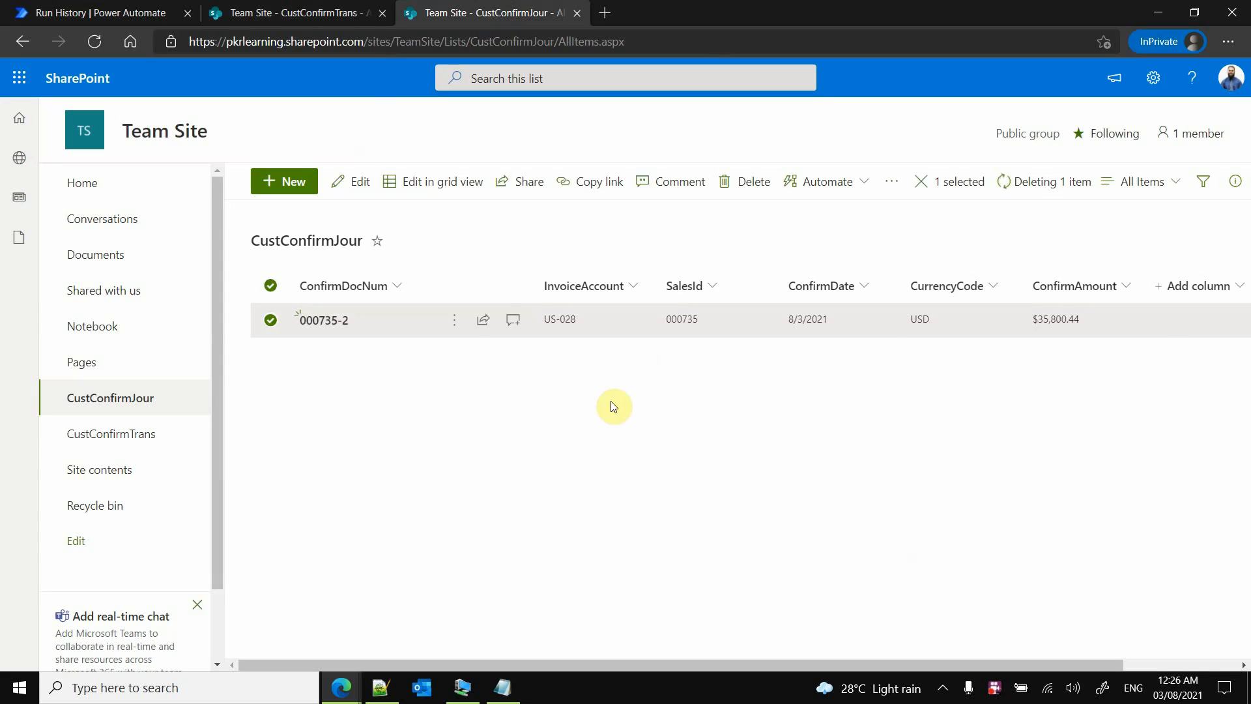
Switch to Dynamics 365 Finance and Operations and confirm the Contoso Retail Miami sales order again
{"action": "left_click", "coordinate": [291, 10]}
{"action": "left_click", "coordinate": [138, 7]}
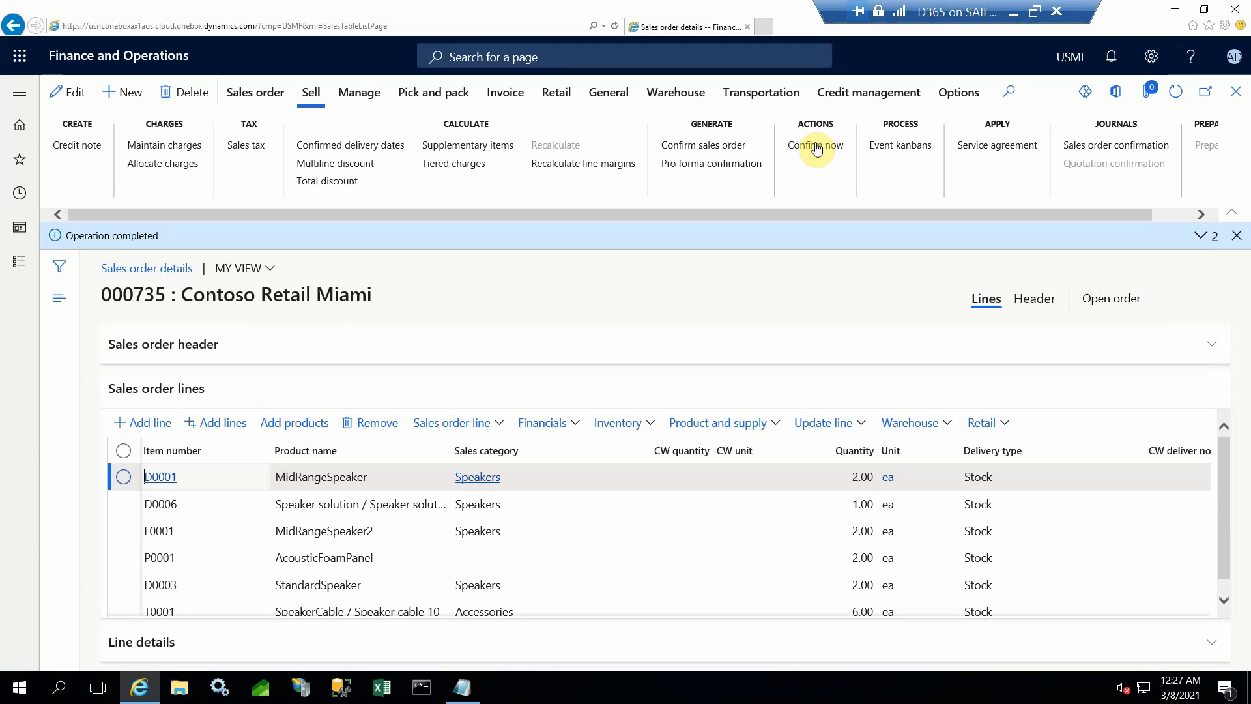
{"action": "left_click", "coordinate": [817, 150]}
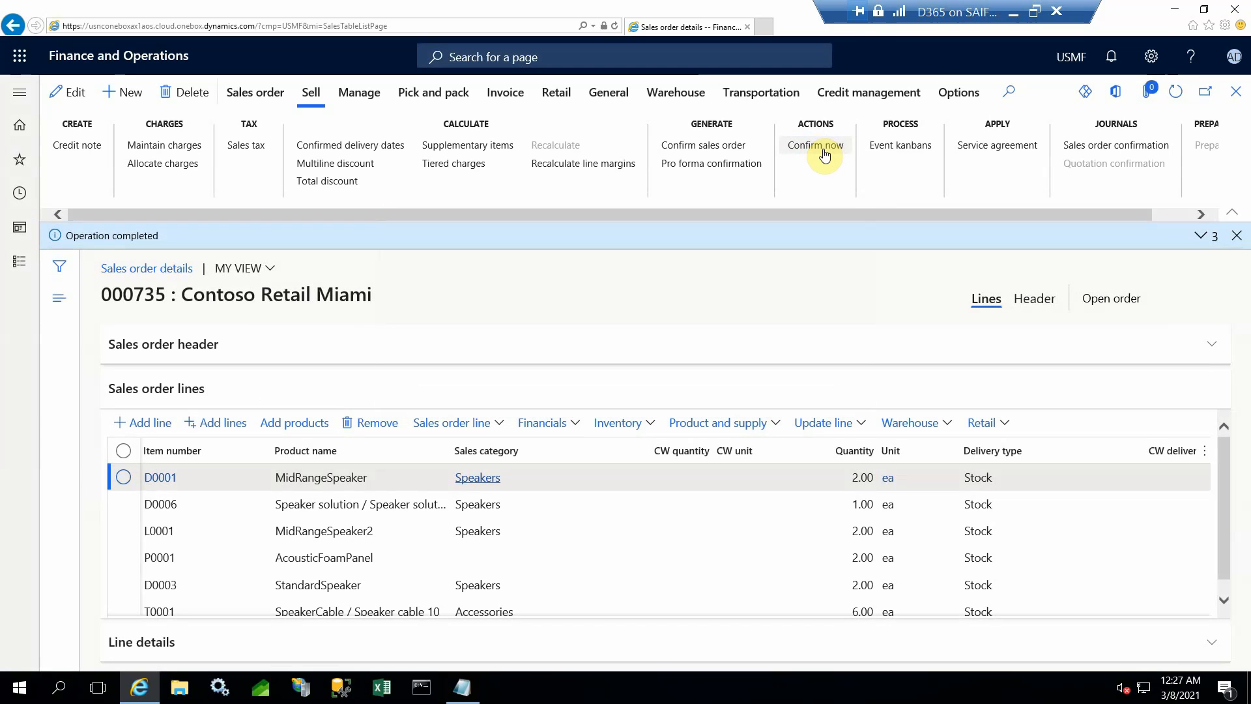
Switch back to SharePoint and check the CustConfirmTrans and CustConfirmJour lists for the new confirmation's lines and header
{"action": "left_click", "coordinate": [1014, 11]}
{"action": "left_click", "coordinate": [368, 10]}
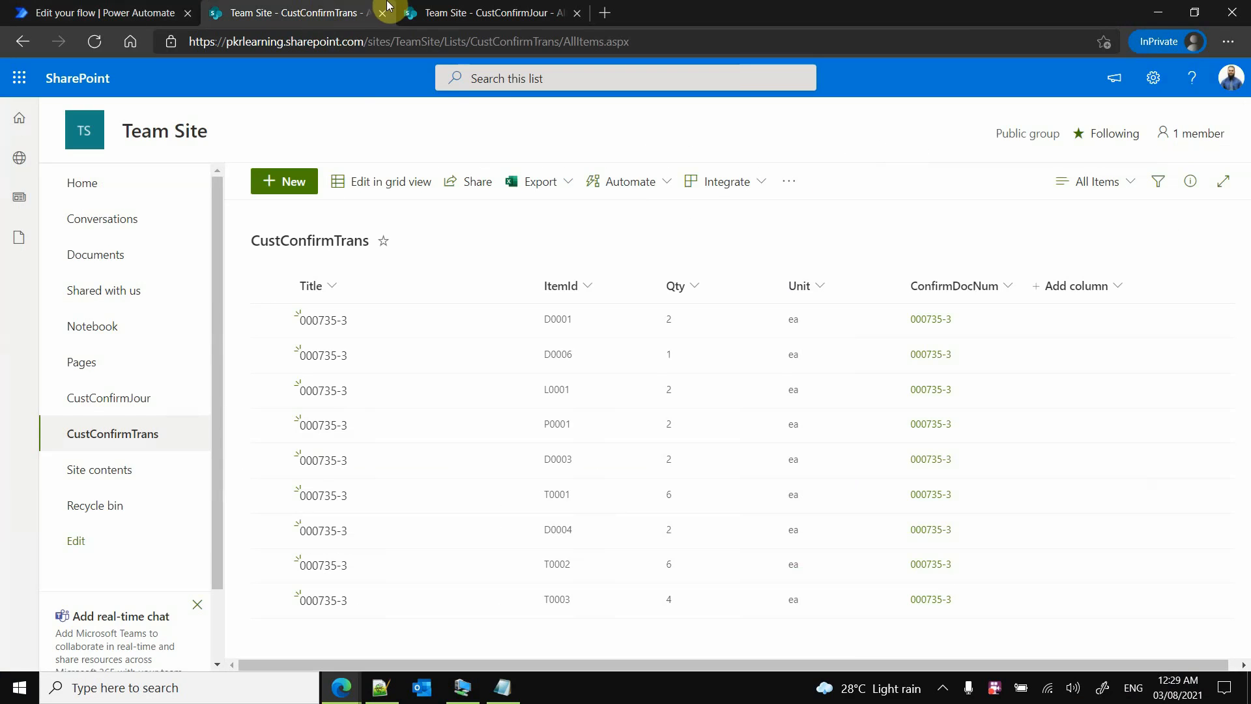
{"action": "left_click", "coordinate": [471, 6]}
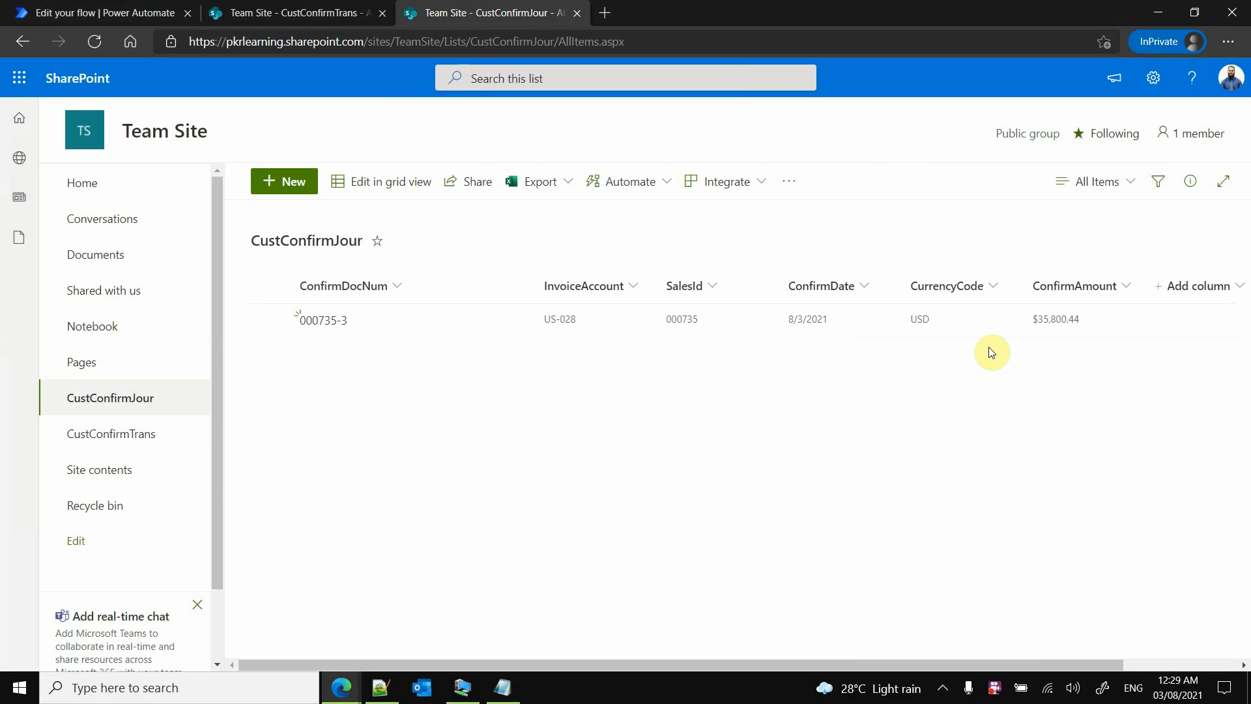
{"action": "left_click", "coordinate": [1083, 318]}
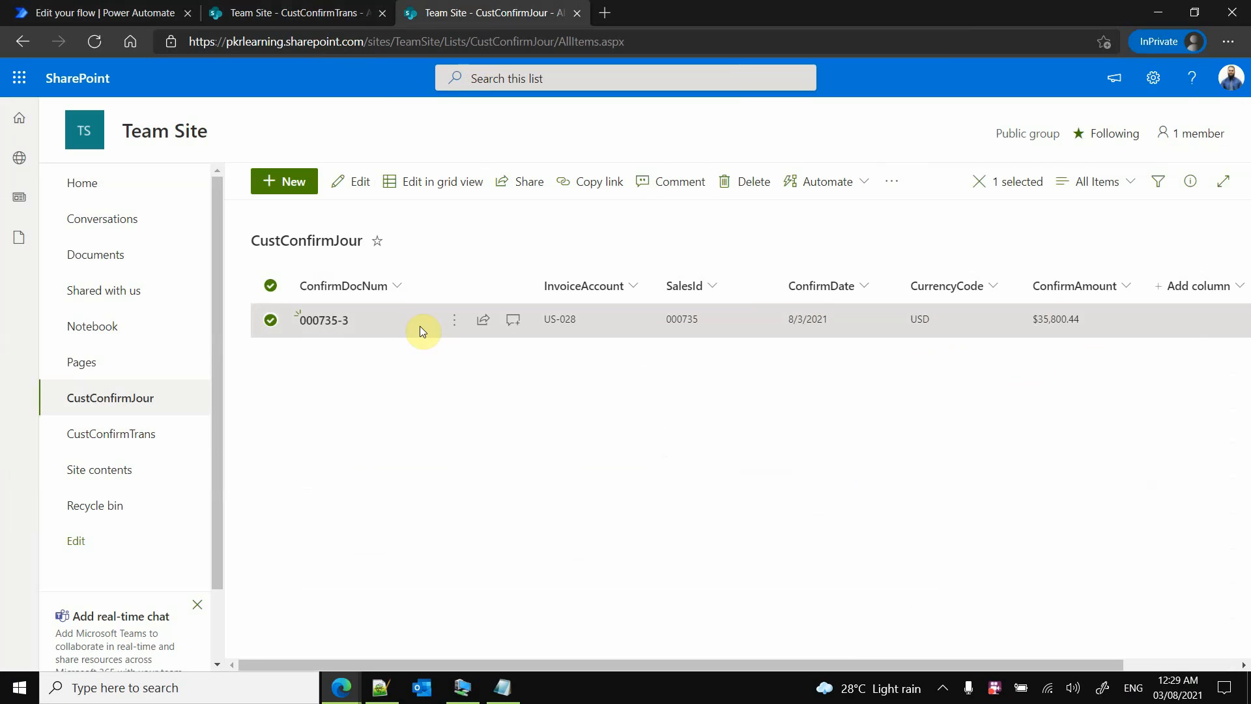
{"action": "left_click", "coordinate": [274, 12]}
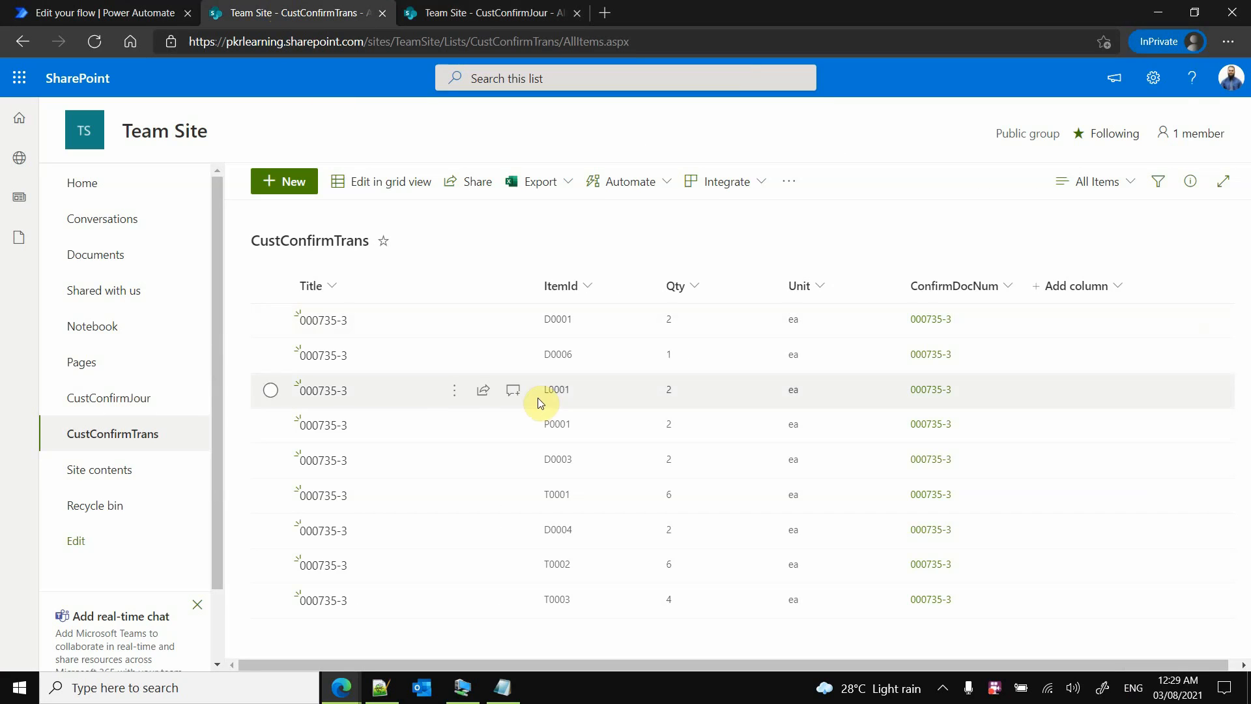